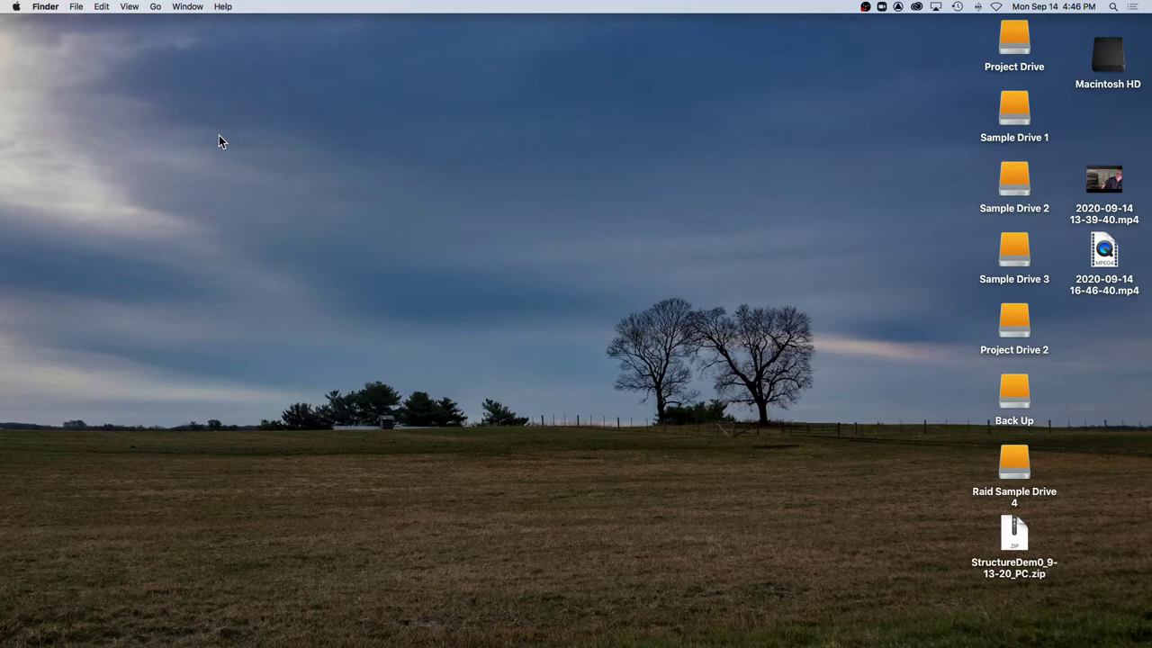
Open the keyboard settings in System Preferences and show the Spotlight shortcuts
click(16, 7)
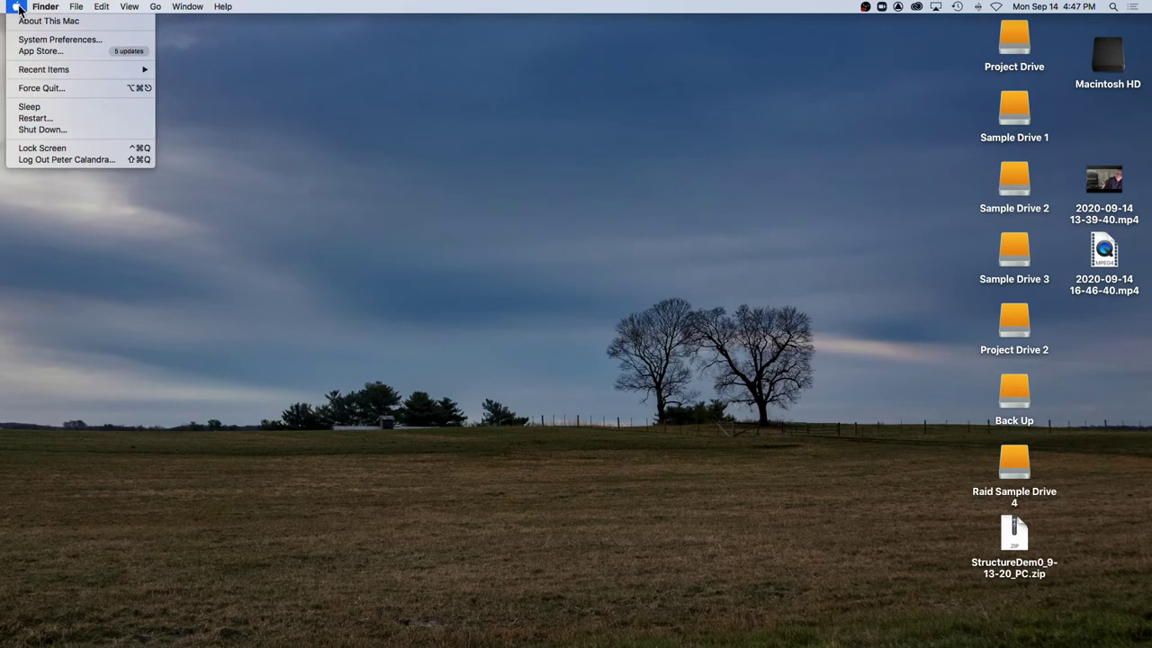
click(36, 40)
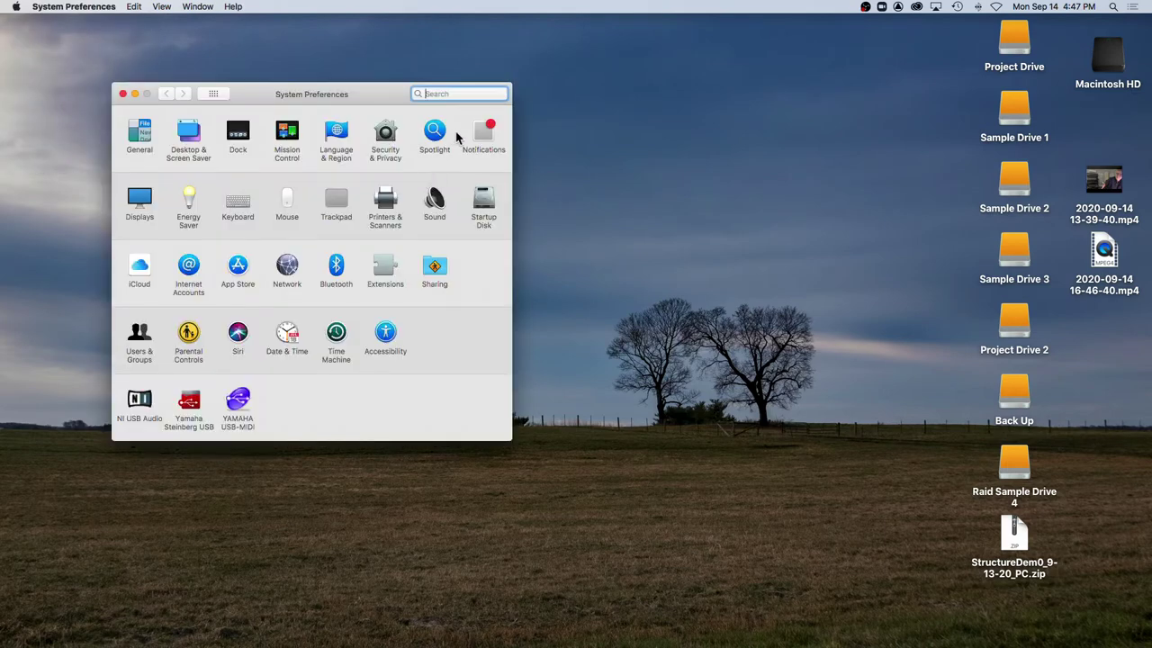
click(238, 205)
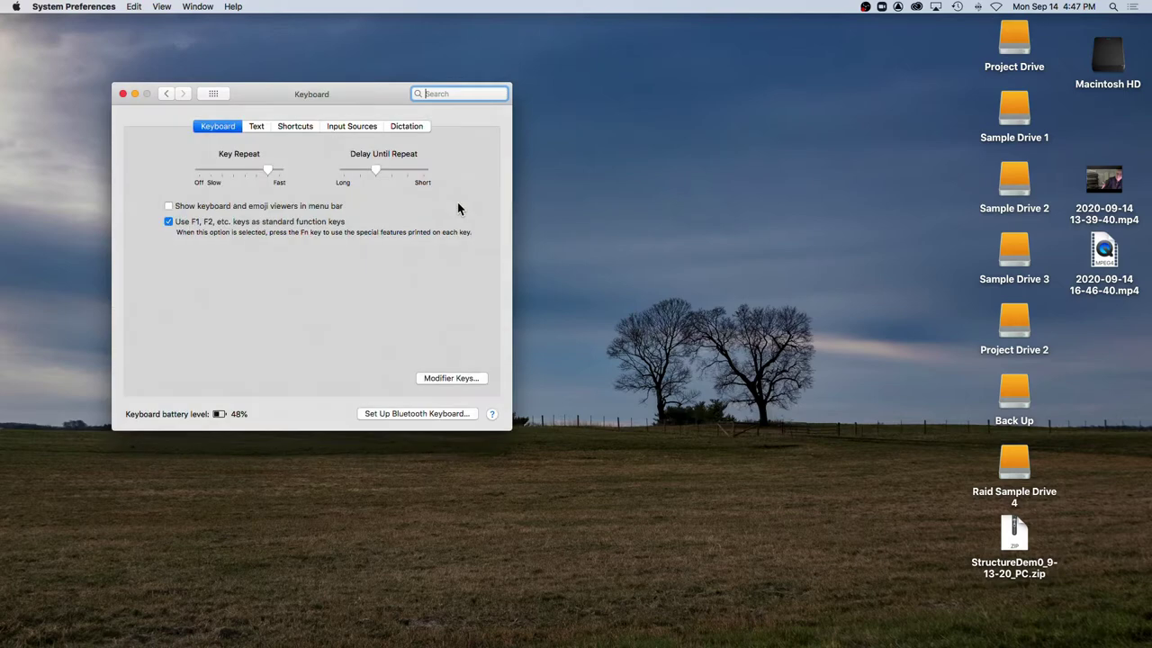
click(302, 128)
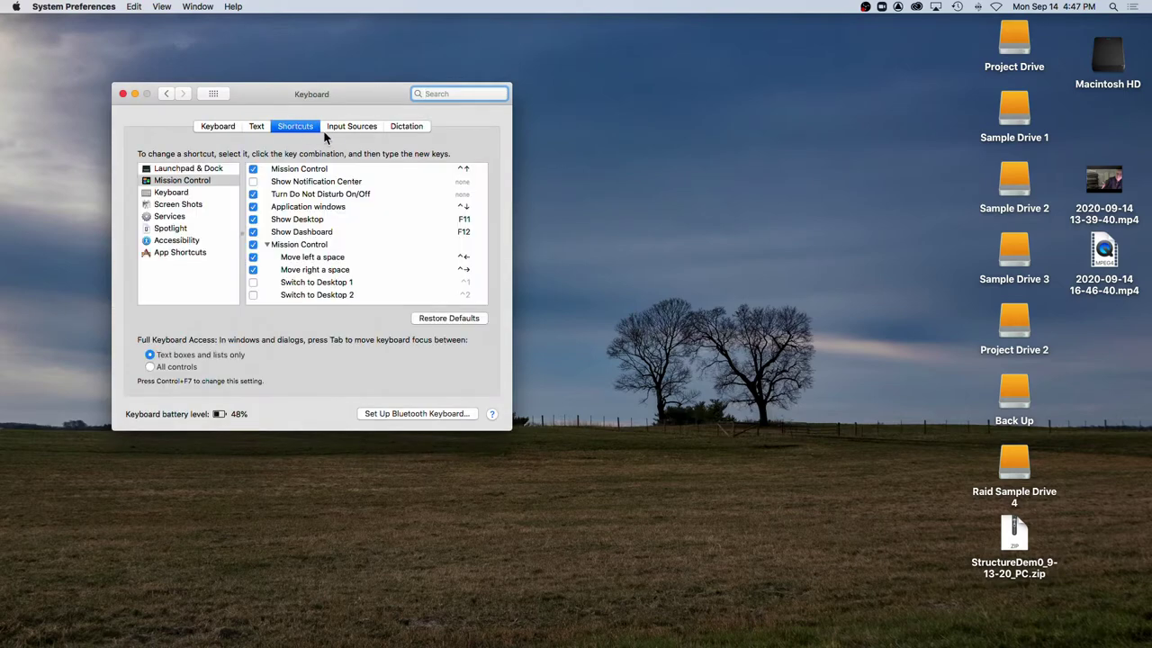
click(190, 253)
click(181, 233)
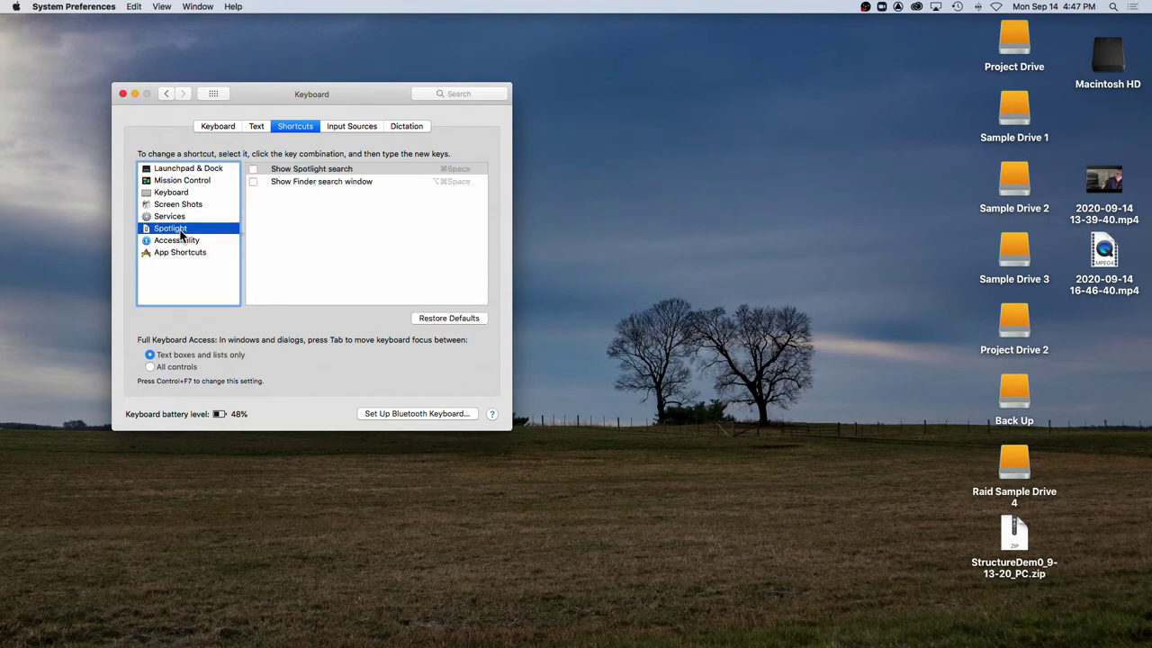
Check that Show Spotlight search is disabled and that F1, F2, etc. are set as standard function keys
click(255, 169)
click(252, 169)
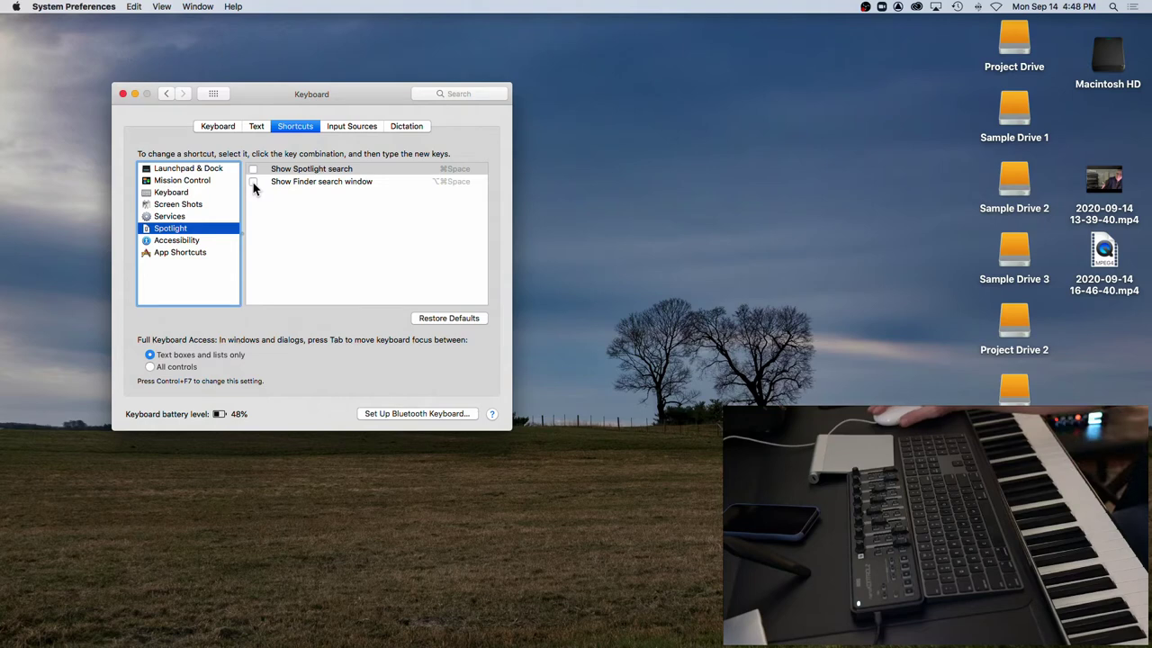
click(223, 128)
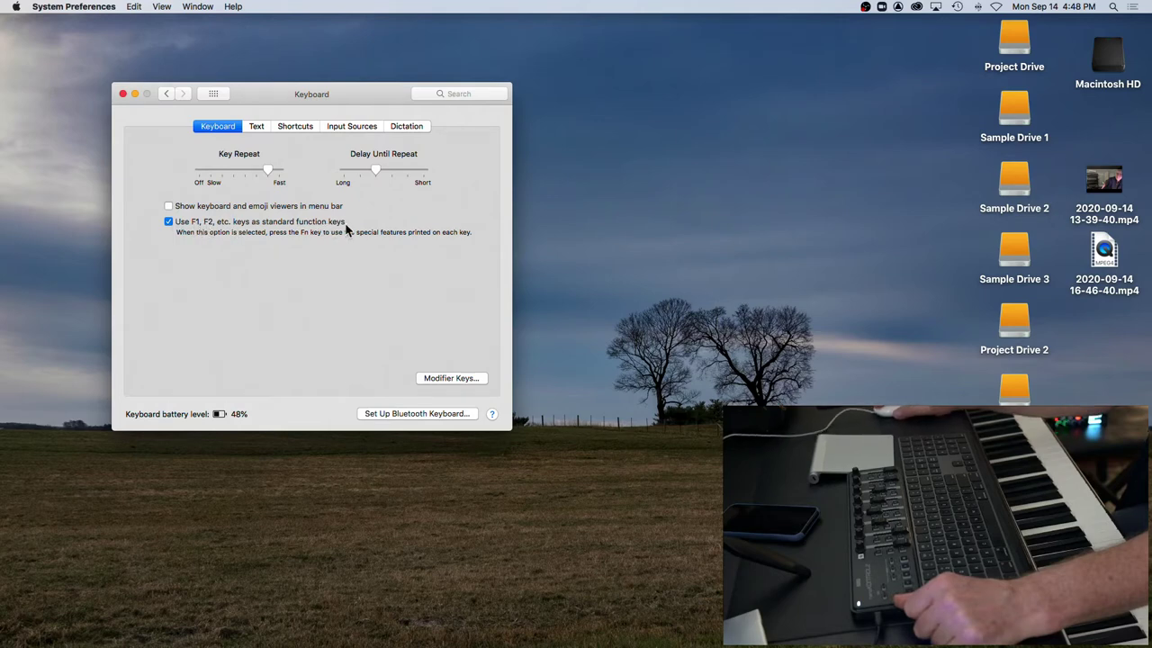
click(169, 223)
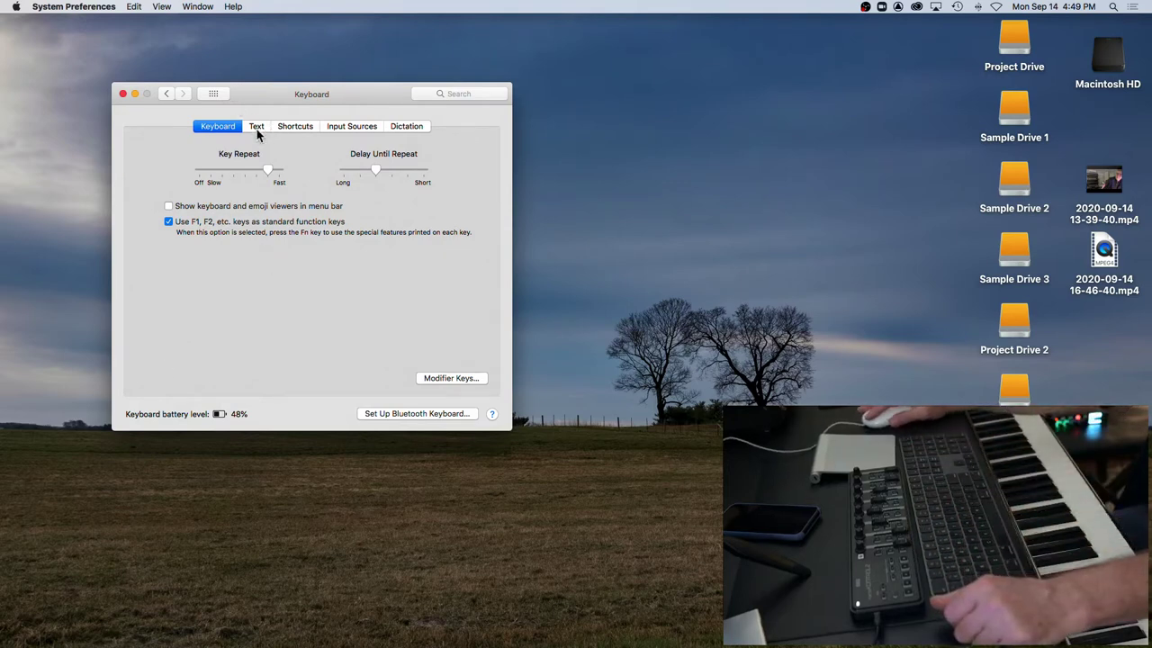
Review the mouse settings and the trackpad's point and click settings, and close System Preferences
click(166, 94)
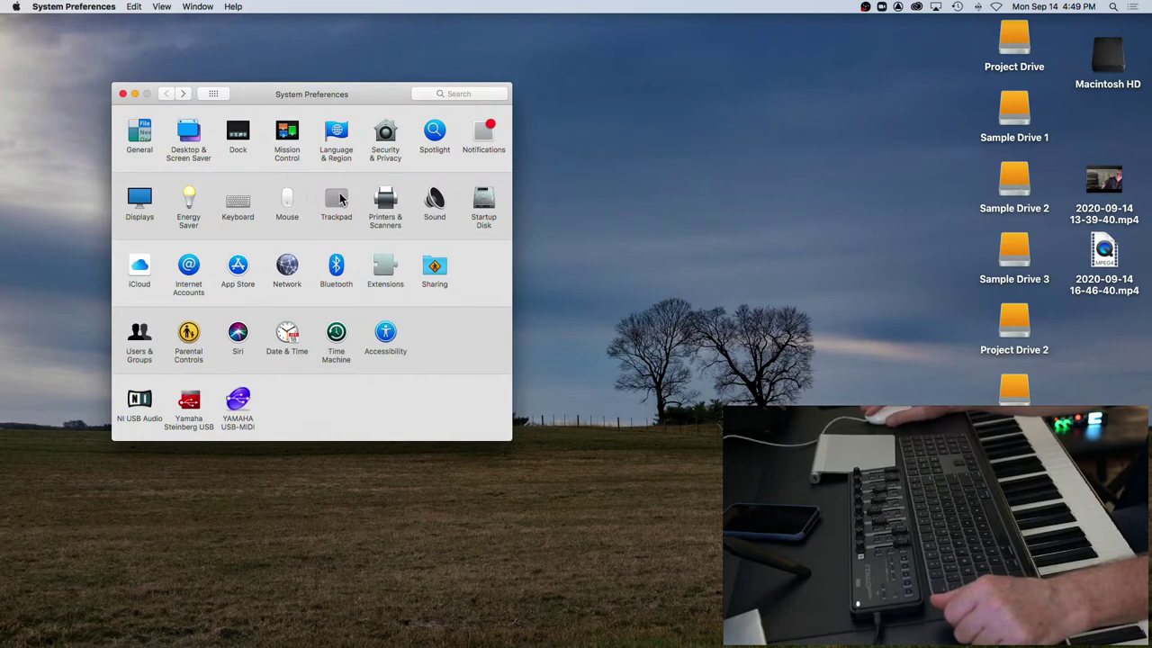
click(288, 198)
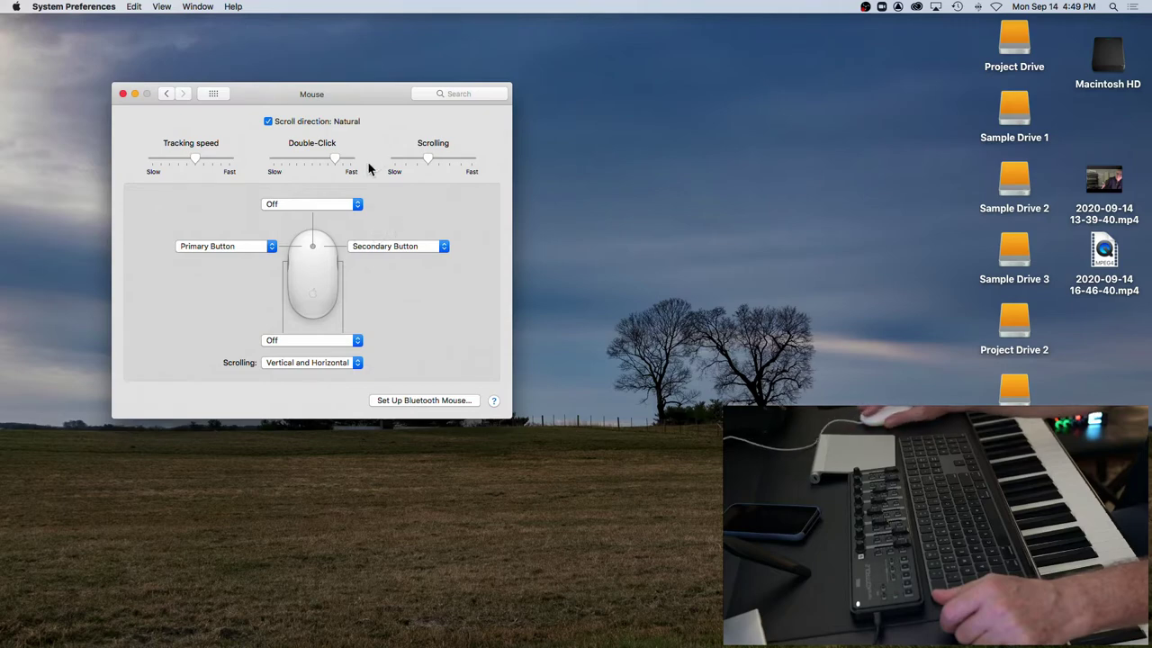
click(166, 94)
click(342, 205)
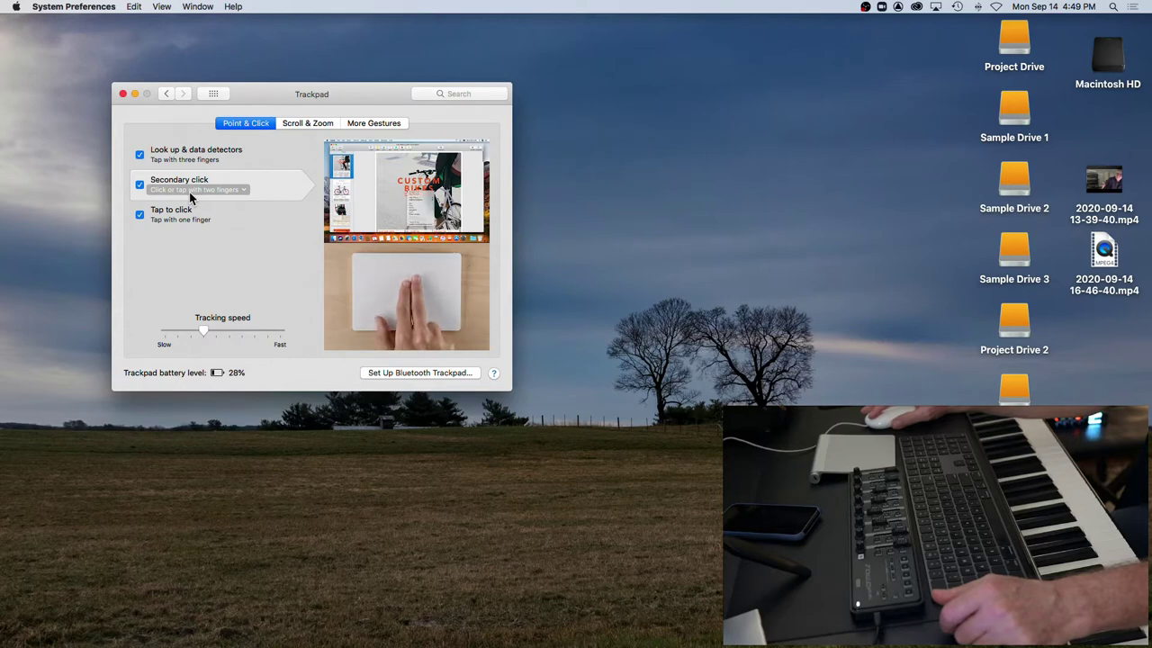
click(167, 93)
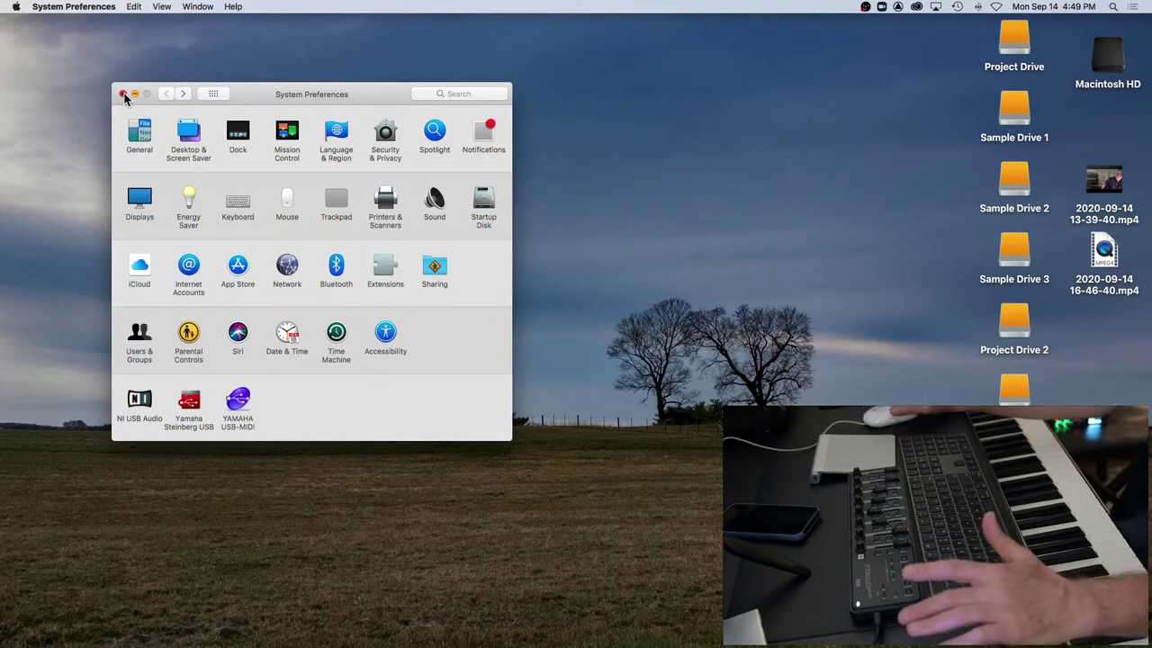
click(123, 95)
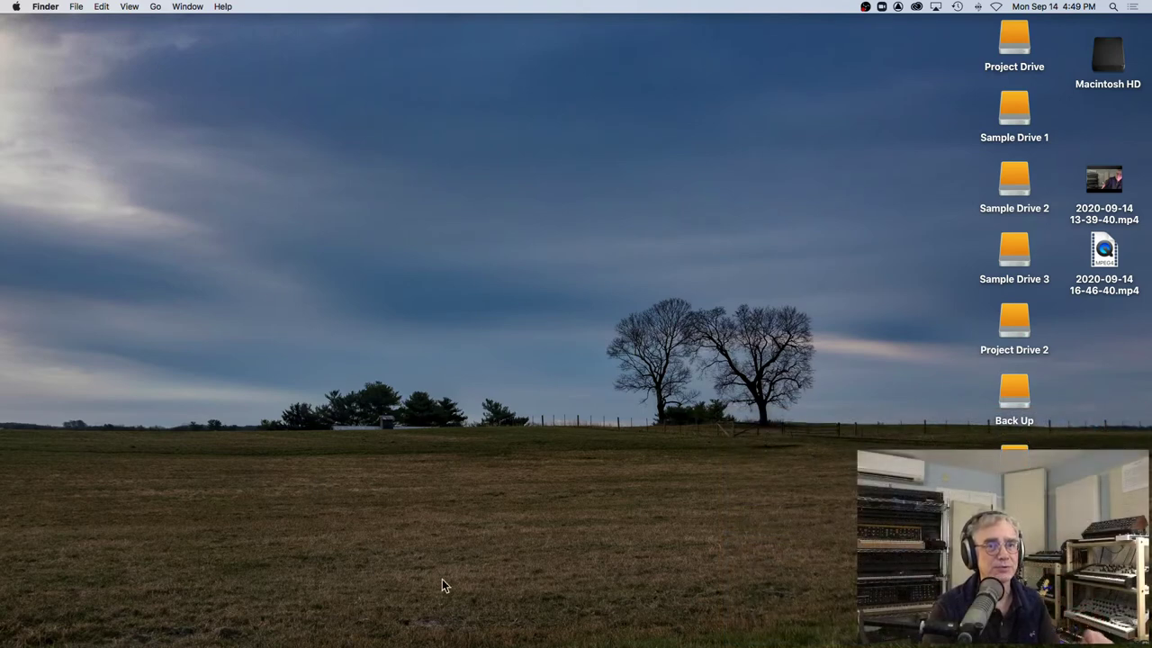
Locate and select Pro Tools.app in the Applications folder of Macintosh HD
click(1113, 71)
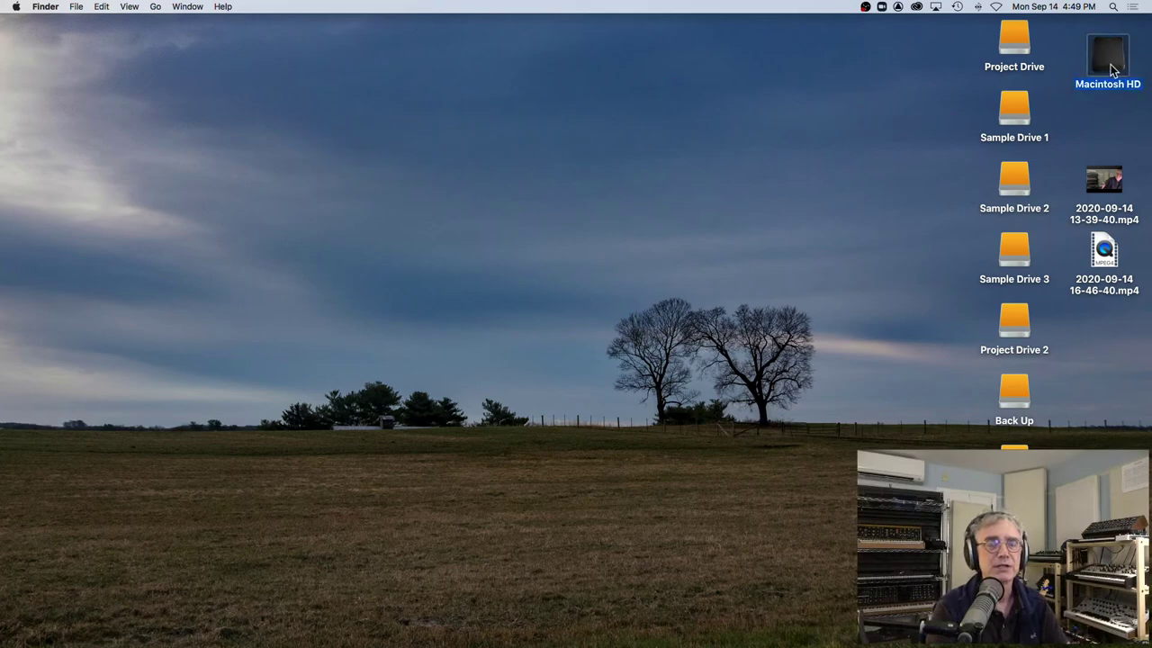
double_click(1113, 70)
click(259, 139)
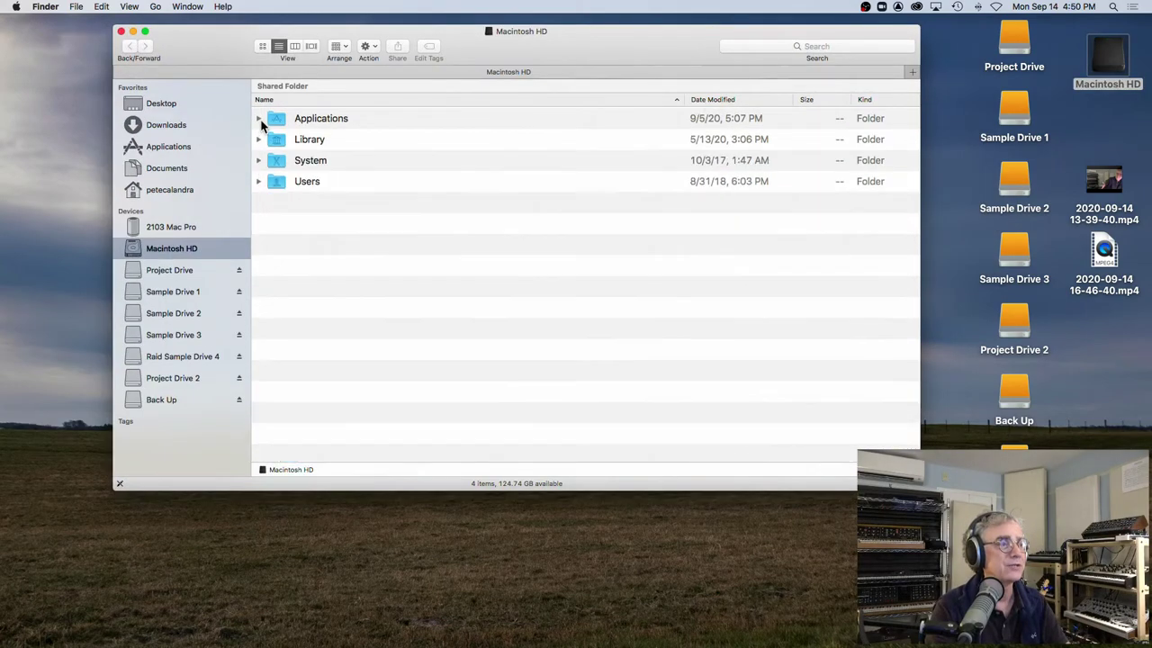
click(258, 119)
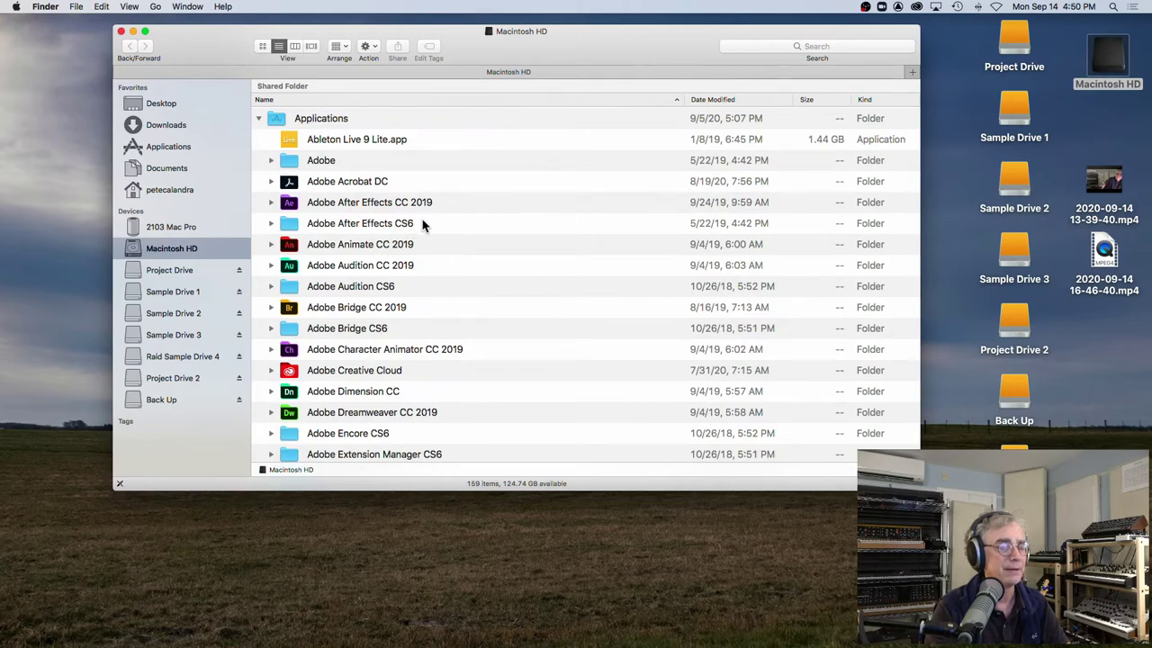
scroll(423, 225, down, 10)
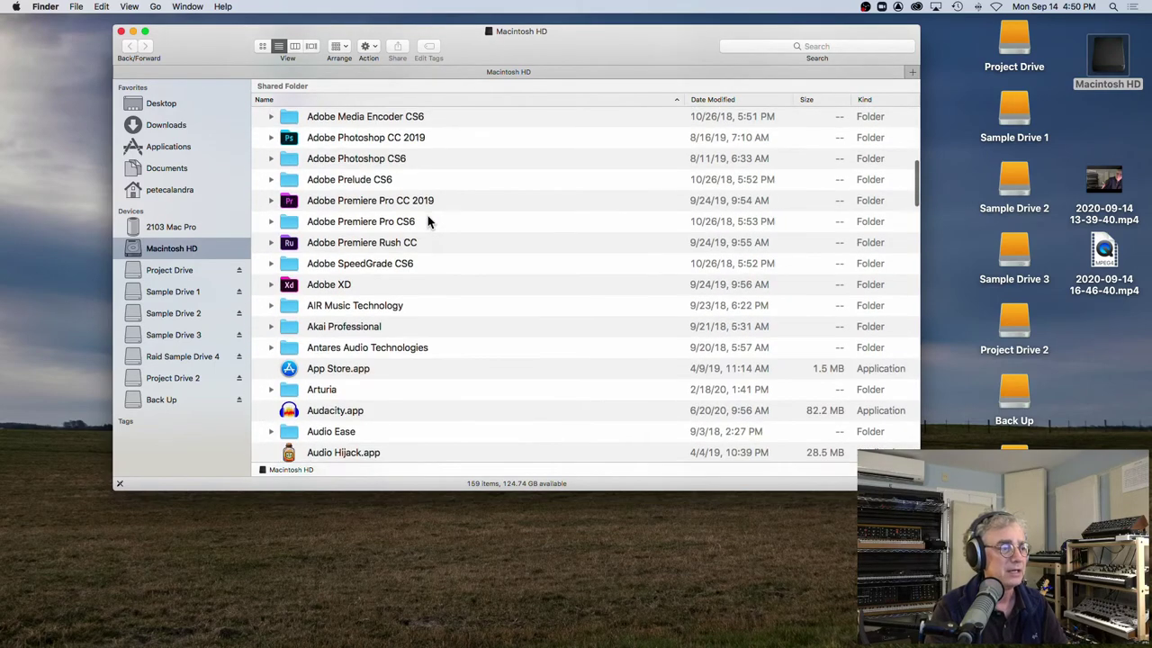
scroll(430, 214, down, 15)
scroll(433, 216, down, 8)
scroll(430, 214, down, 12)
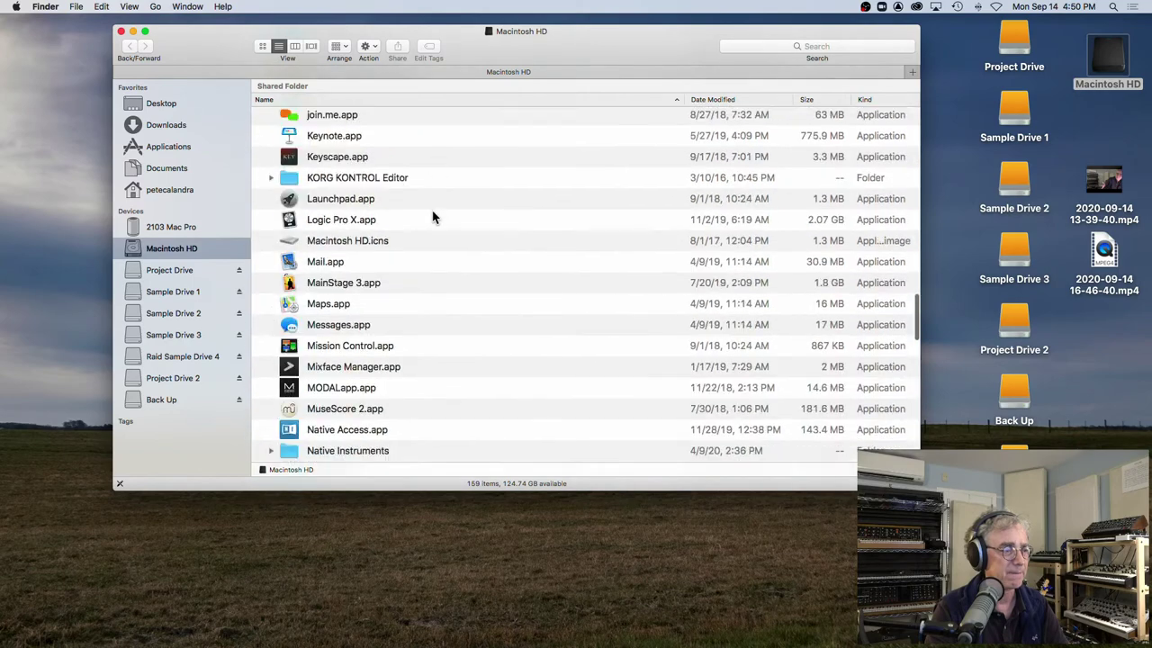
scroll(428, 213, down, 1)
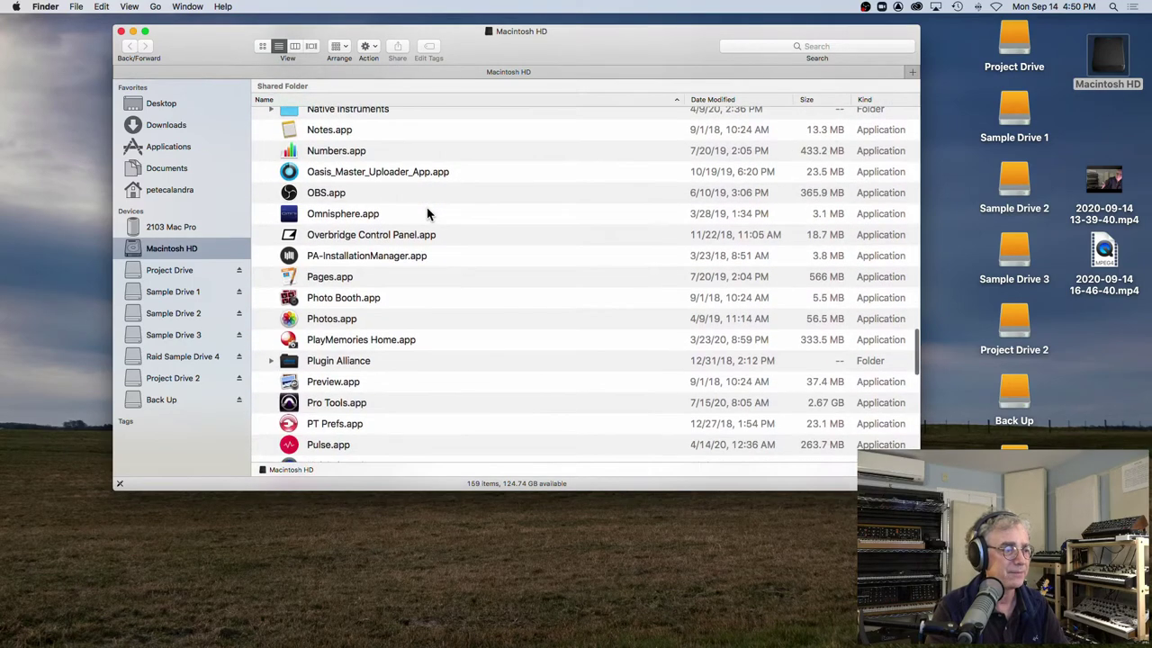
click(287, 403)
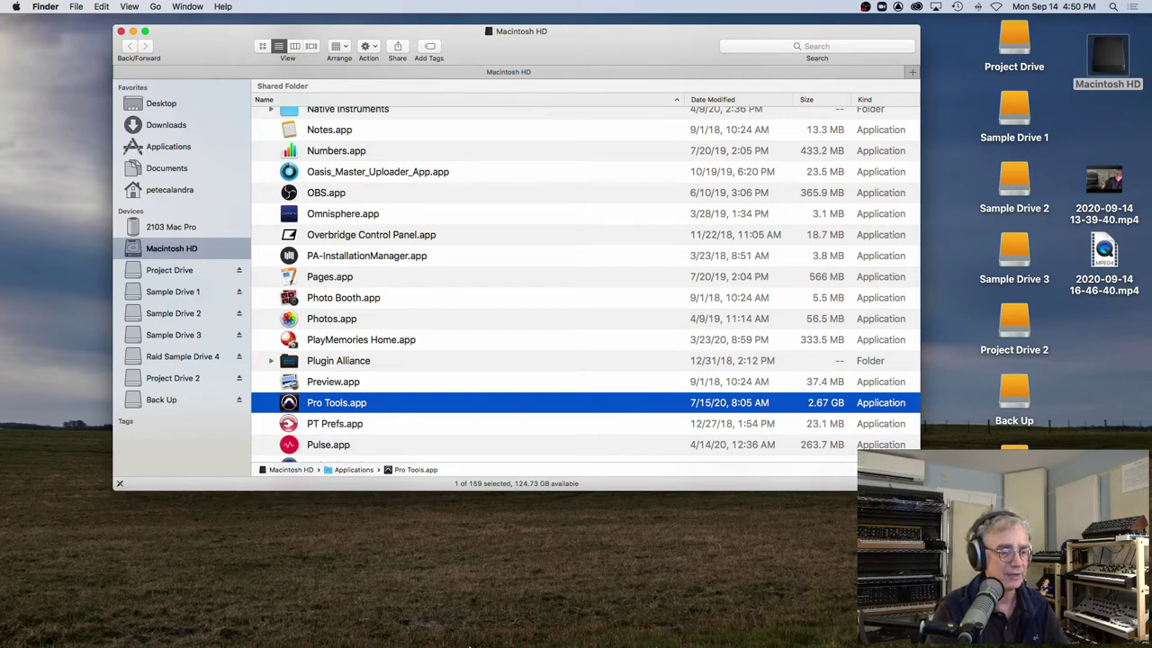
Close the Macintosh HD window and launch Pro Tools
mouse_move(477, 641)
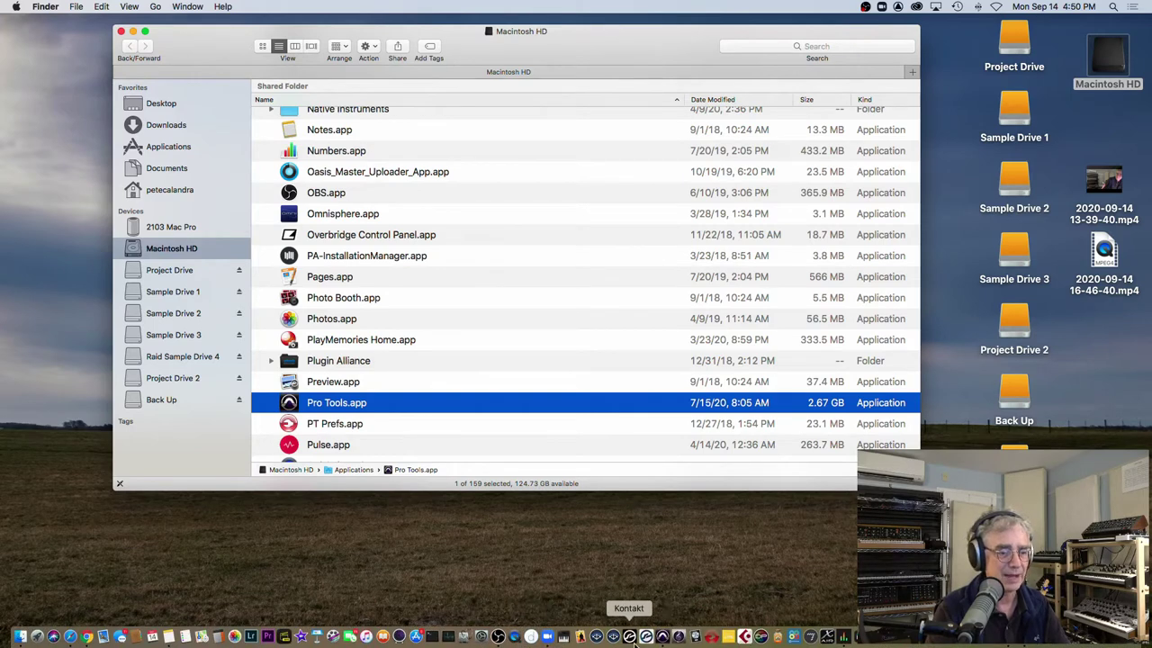
click(661, 637)
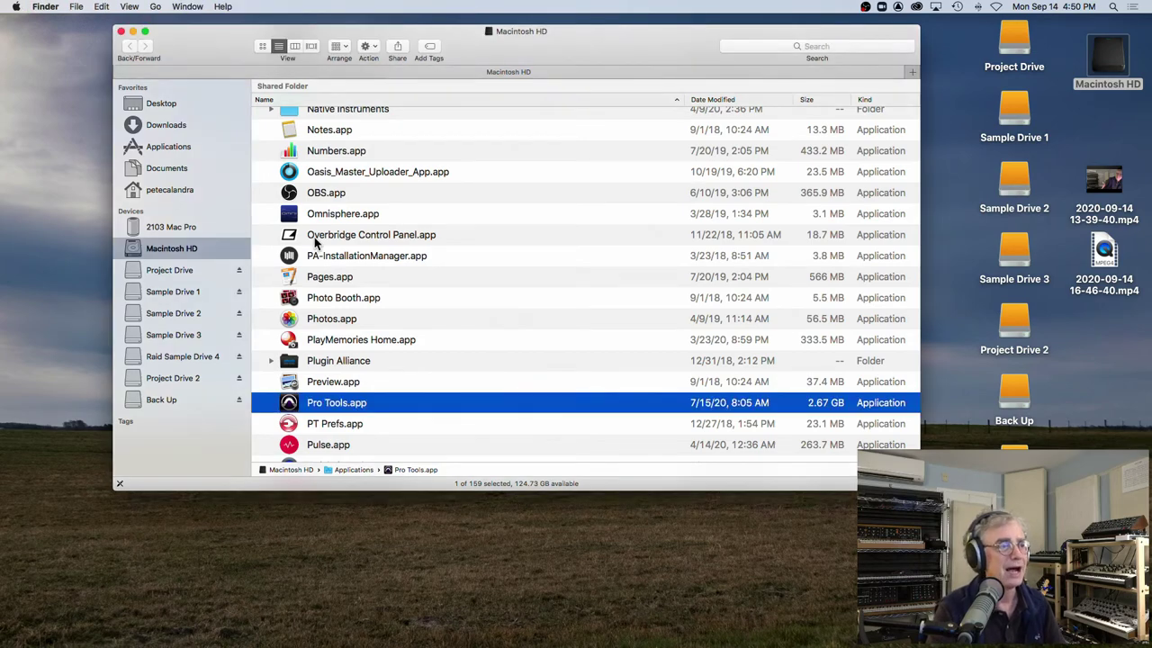
click(121, 31)
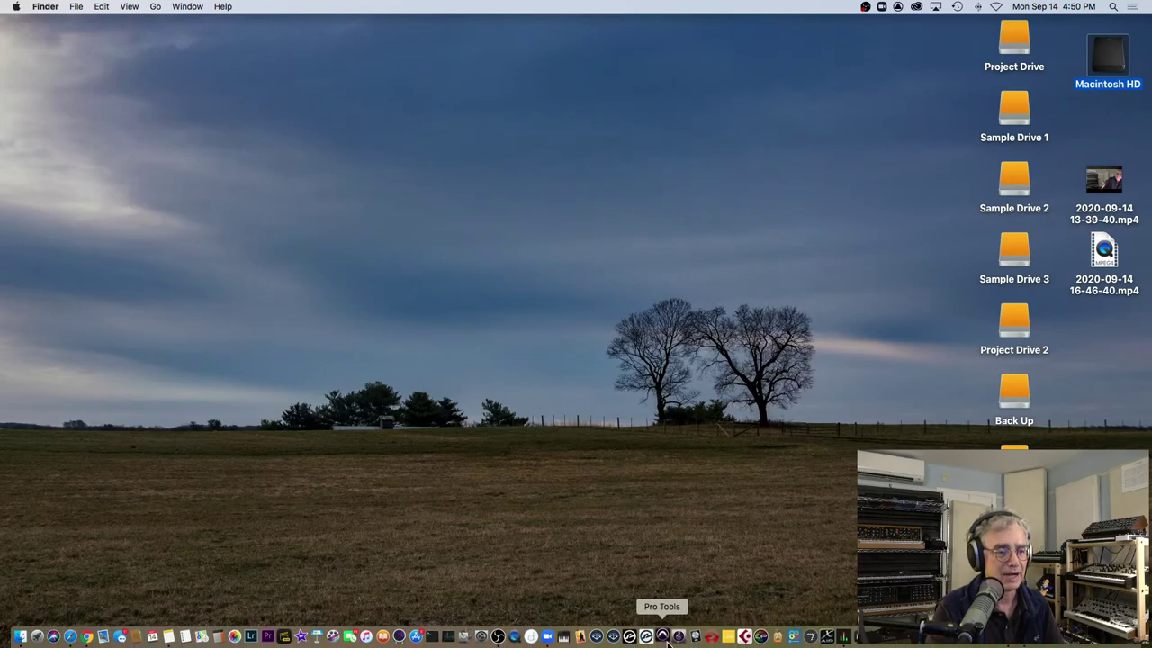
click(665, 641)
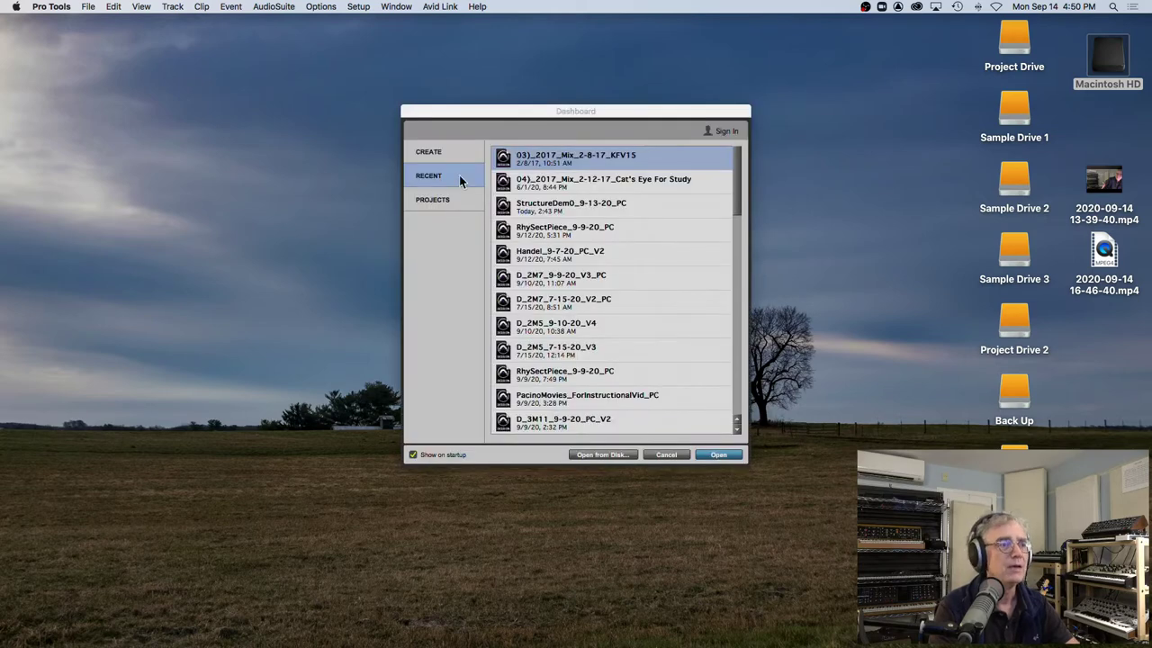
Configure a new local session with 24-bit depth, interleaved files and Prompt for location
click(441, 151)
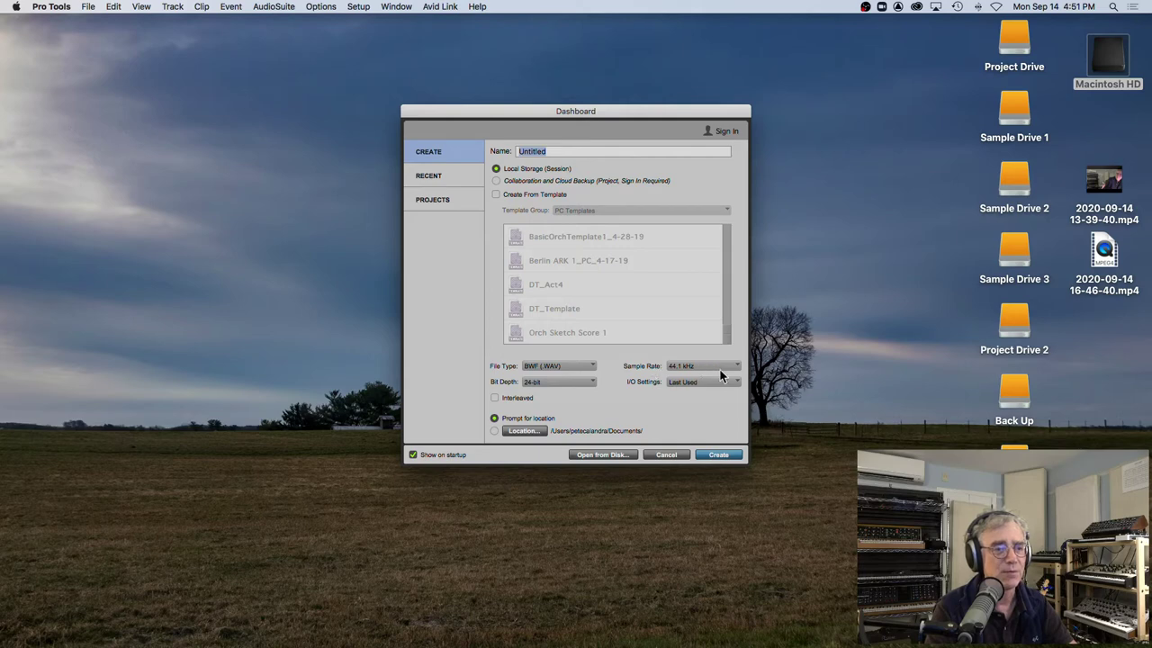
click(566, 383)
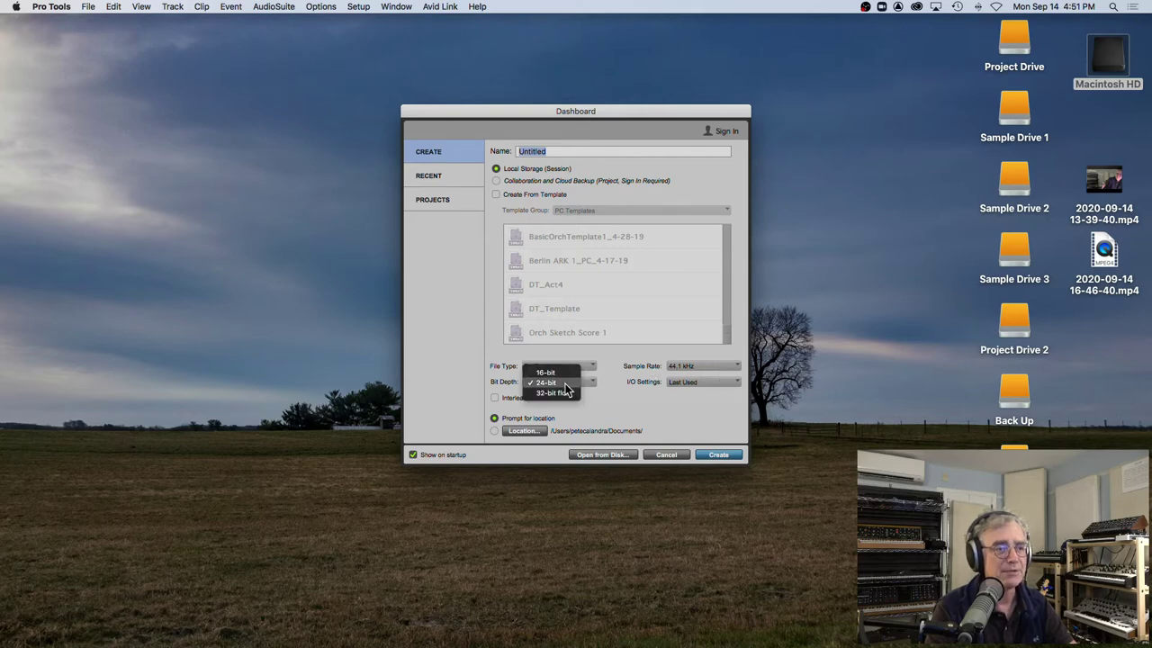
click(565, 383)
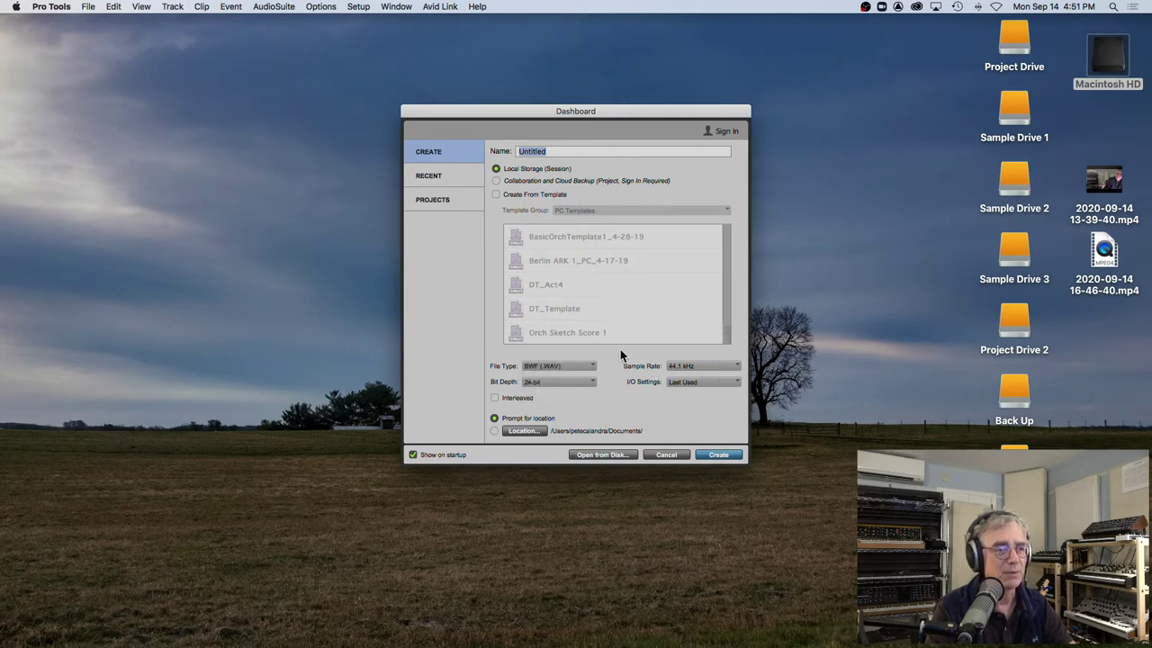
click(494, 398)
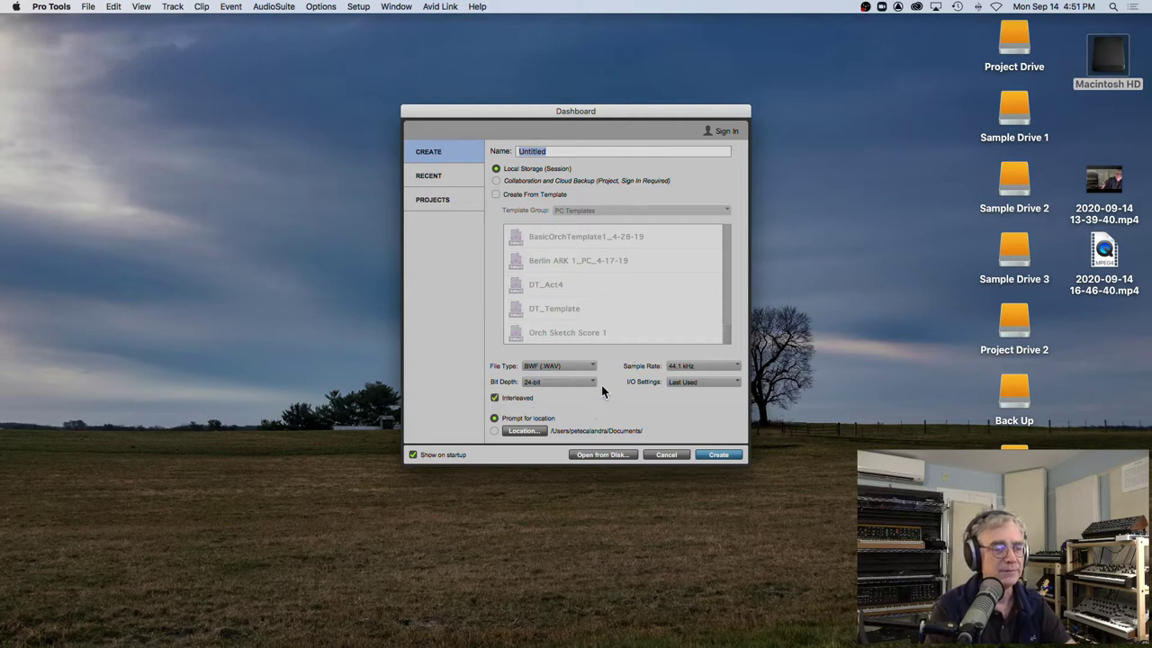
click(494, 419)
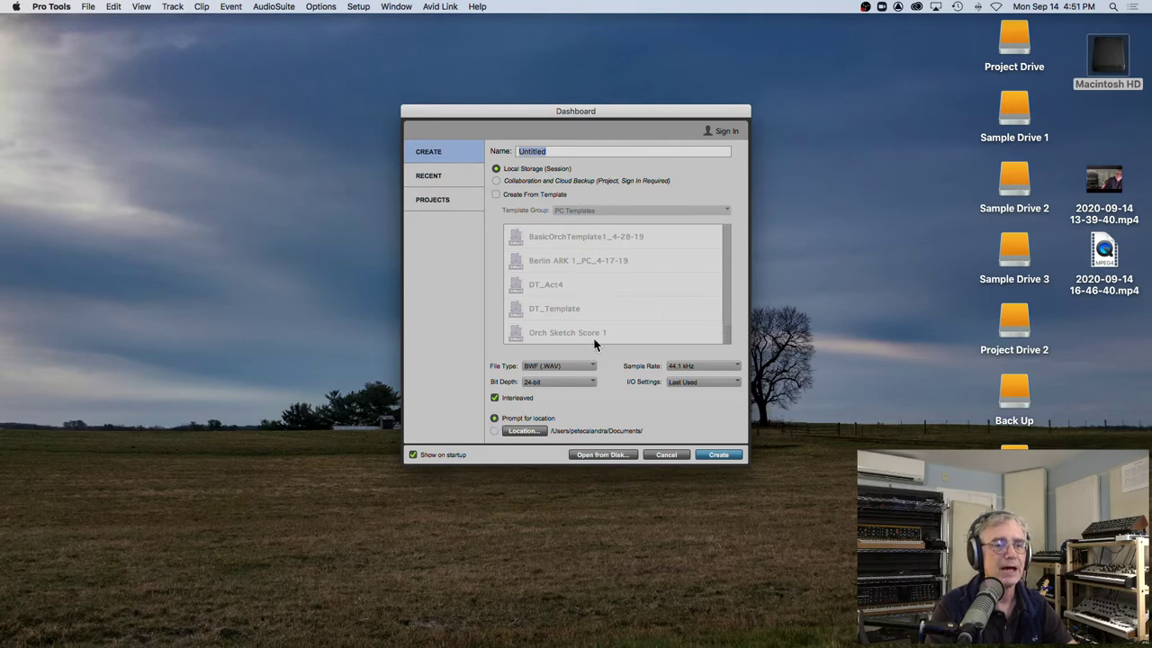
Move the Dashboard aside, create a new folder on the desktop and place it near the drive icons
drag(736, 110, 521, 98)
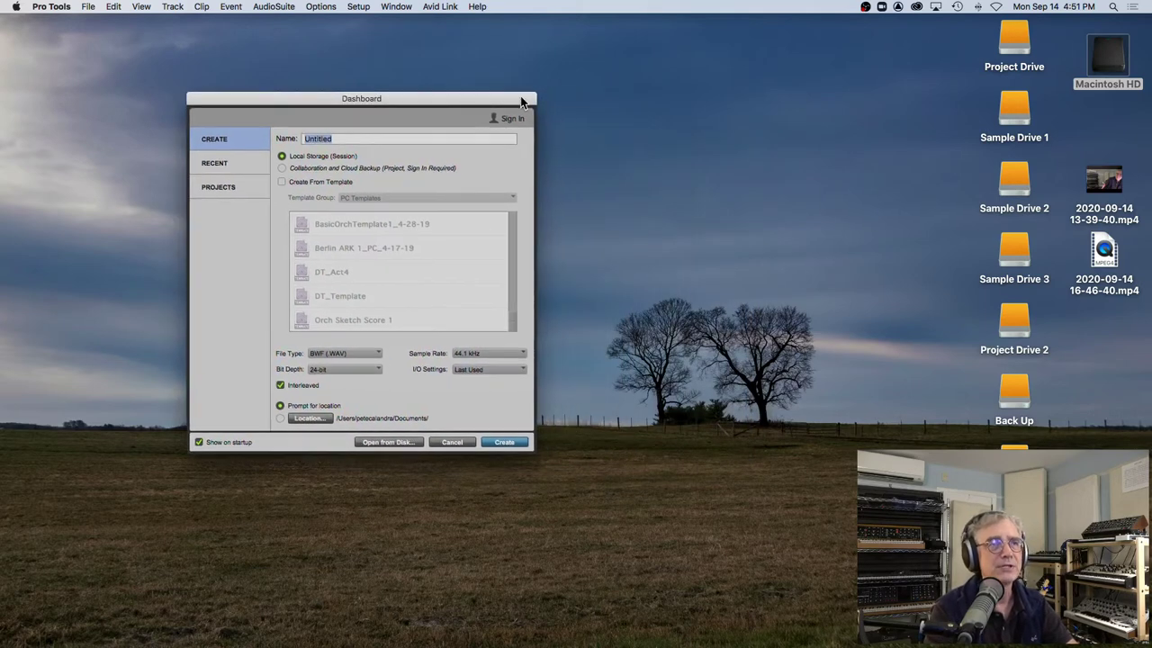
right_click(806, 154)
click(813, 163)
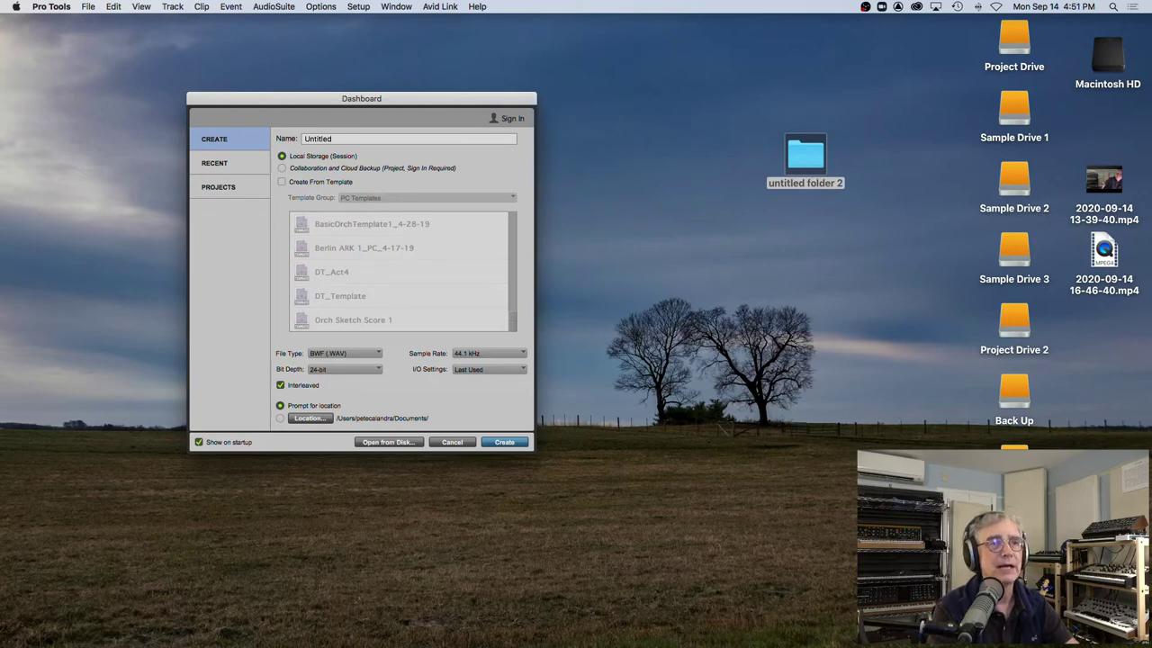
drag(798, 141, 881, 114)
Try to rename the new desktop folder to RSF
click(881, 135)
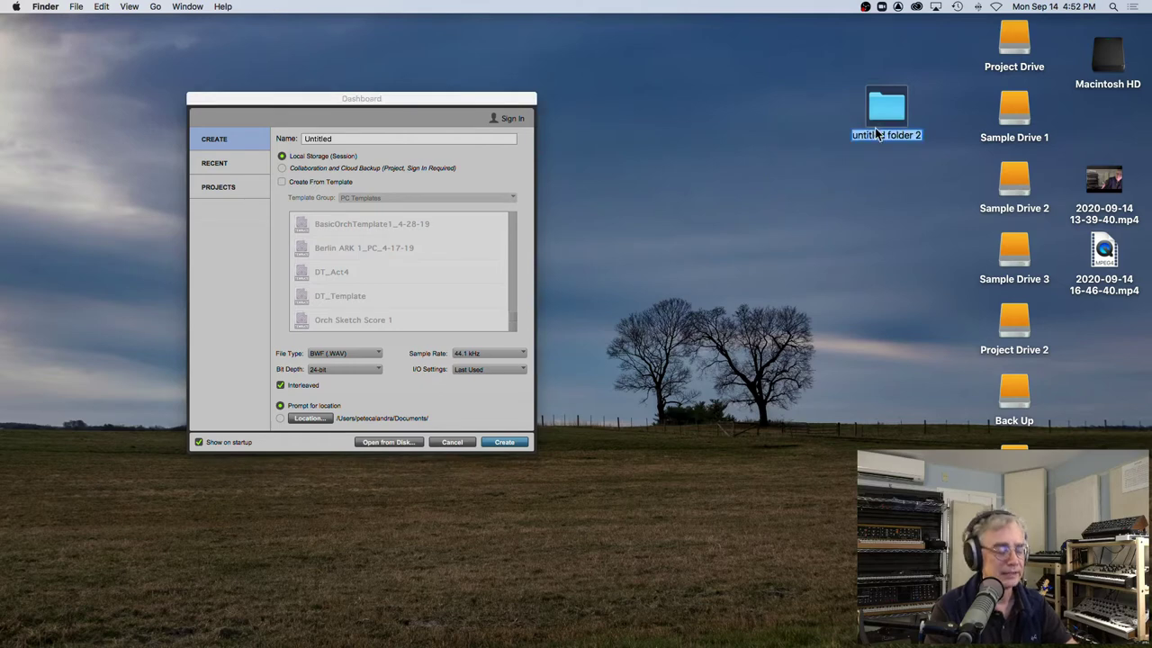
text(RSF)
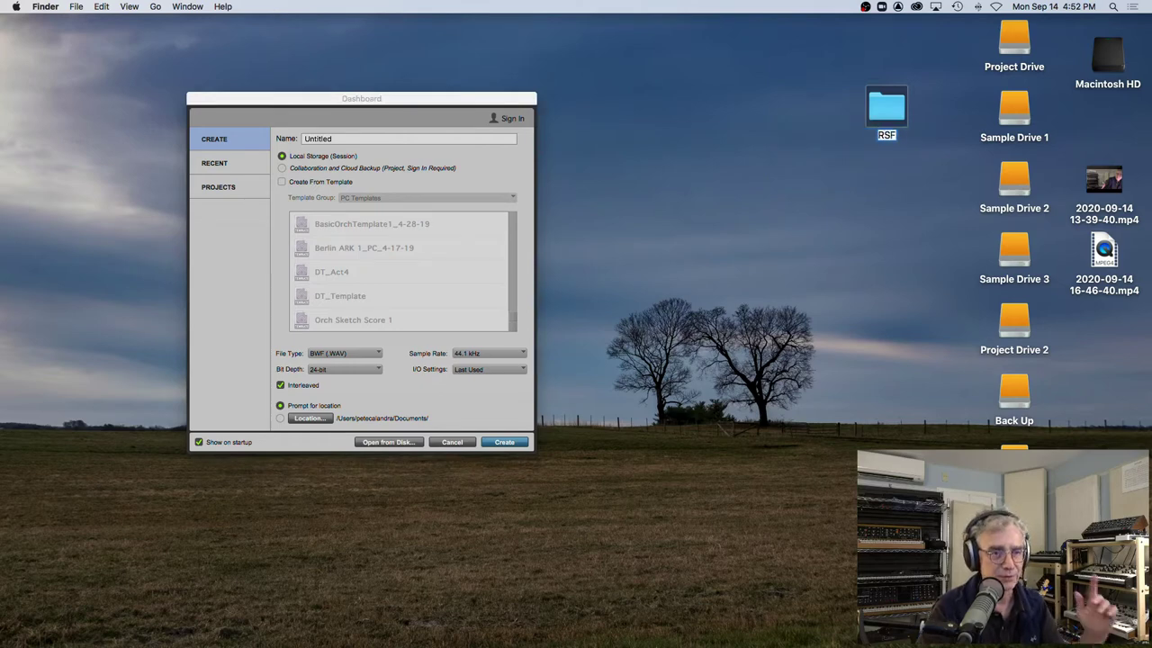
key(Return)
click(664, 225)
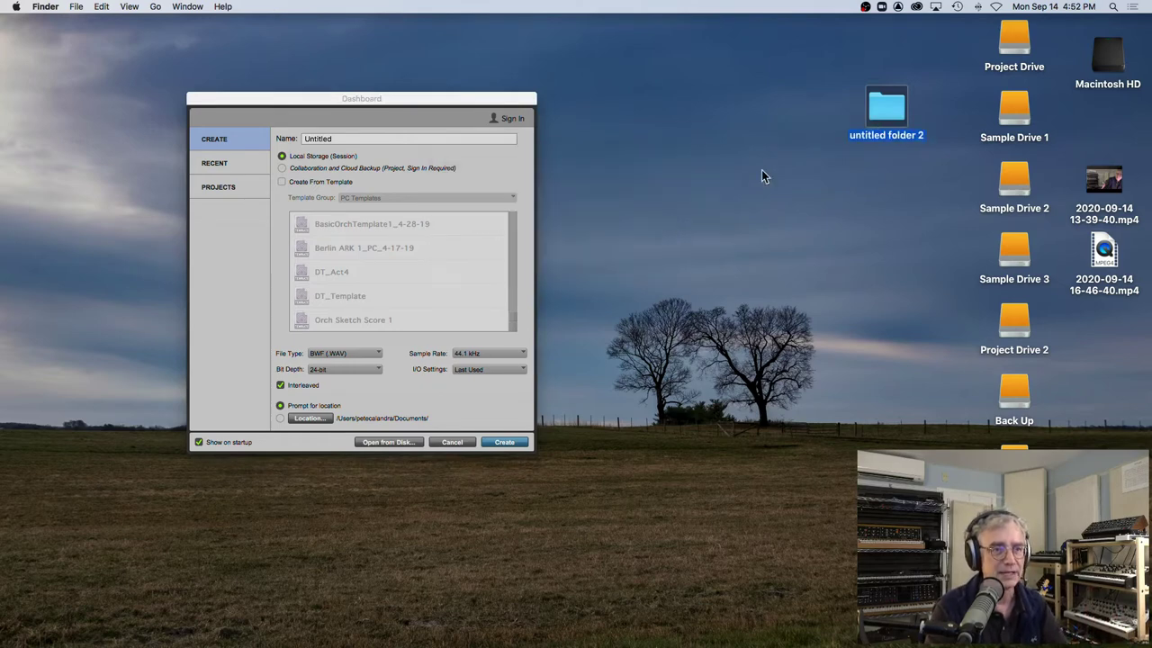
Rename the new desktop folder to RSF_PC, close its open window and shift the folder away from the drive icons
right_click(873, 143)
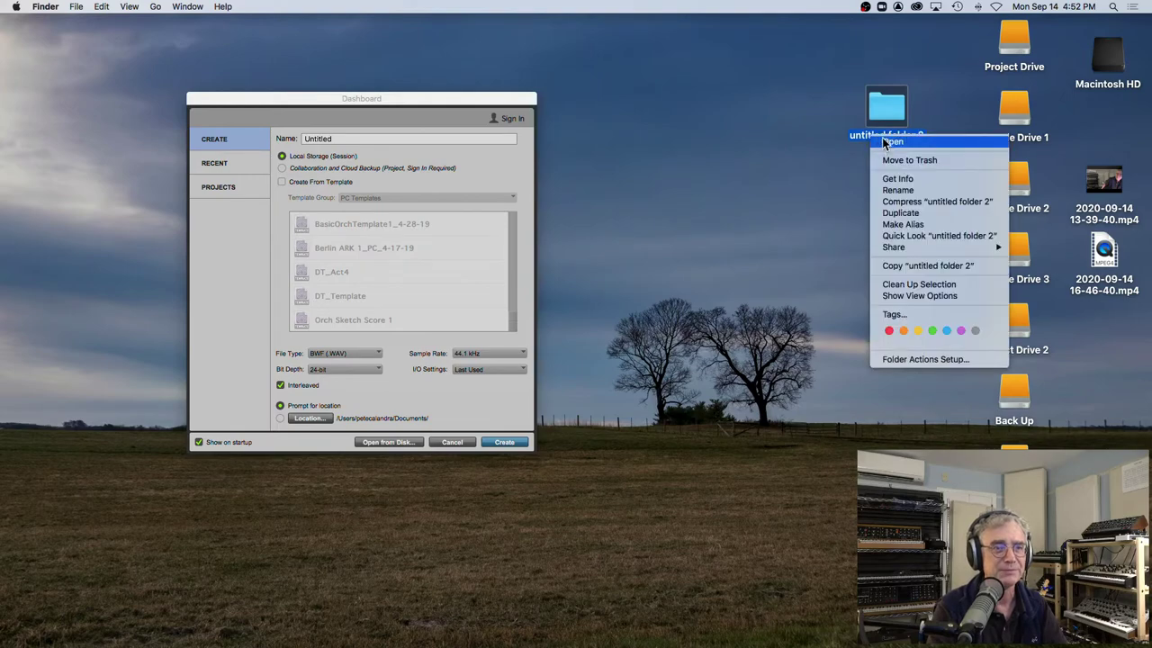
click(861, 140)
double_click(860, 134)
right_click(861, 134)
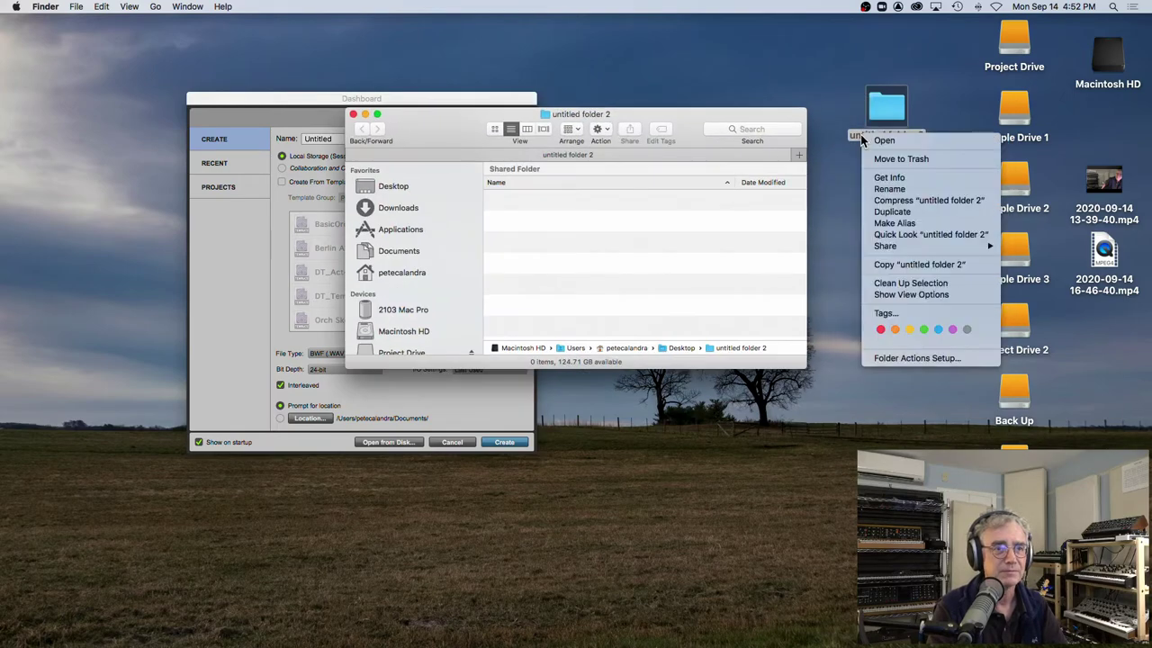
click(885, 190)
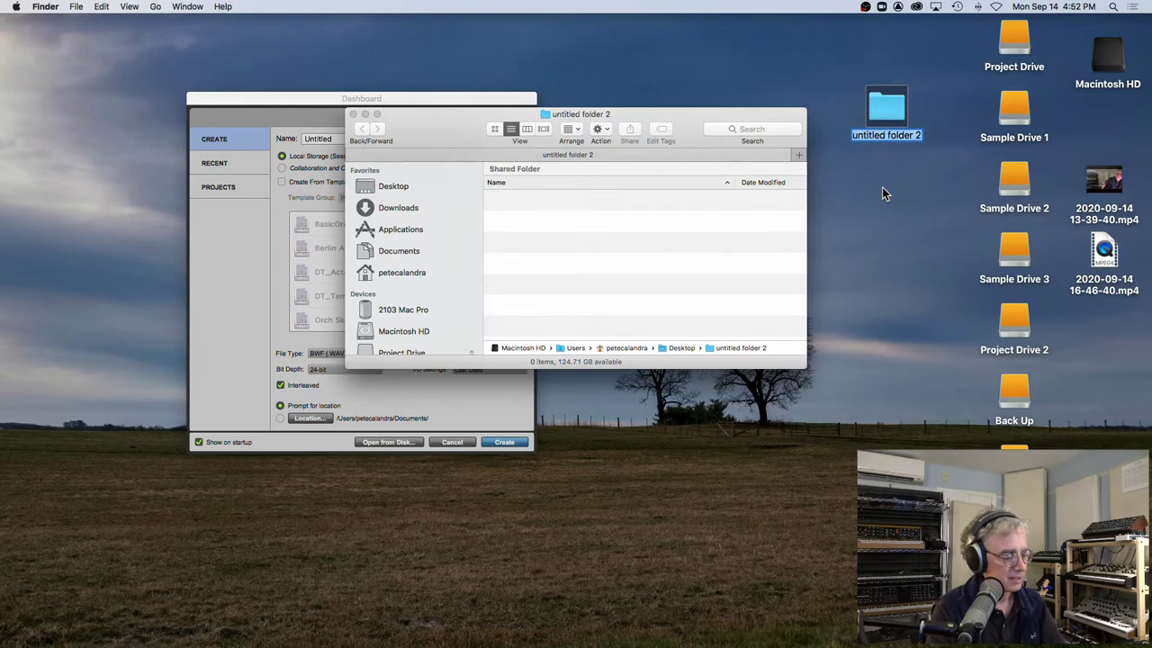
text(RSF_PC)
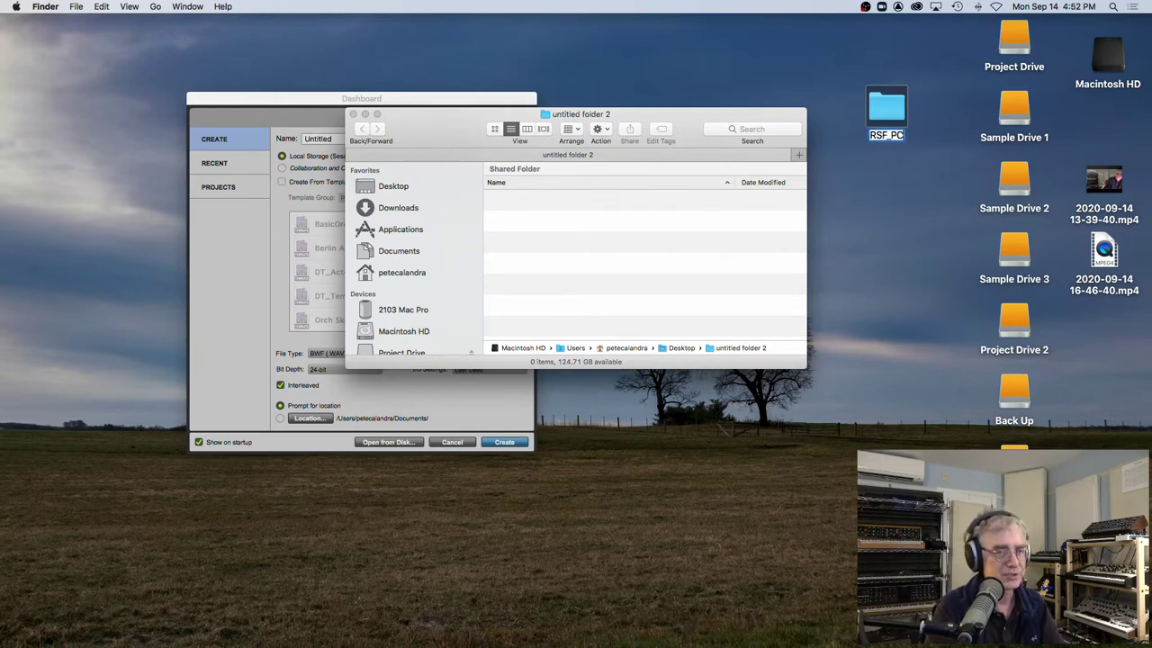
key(Return)
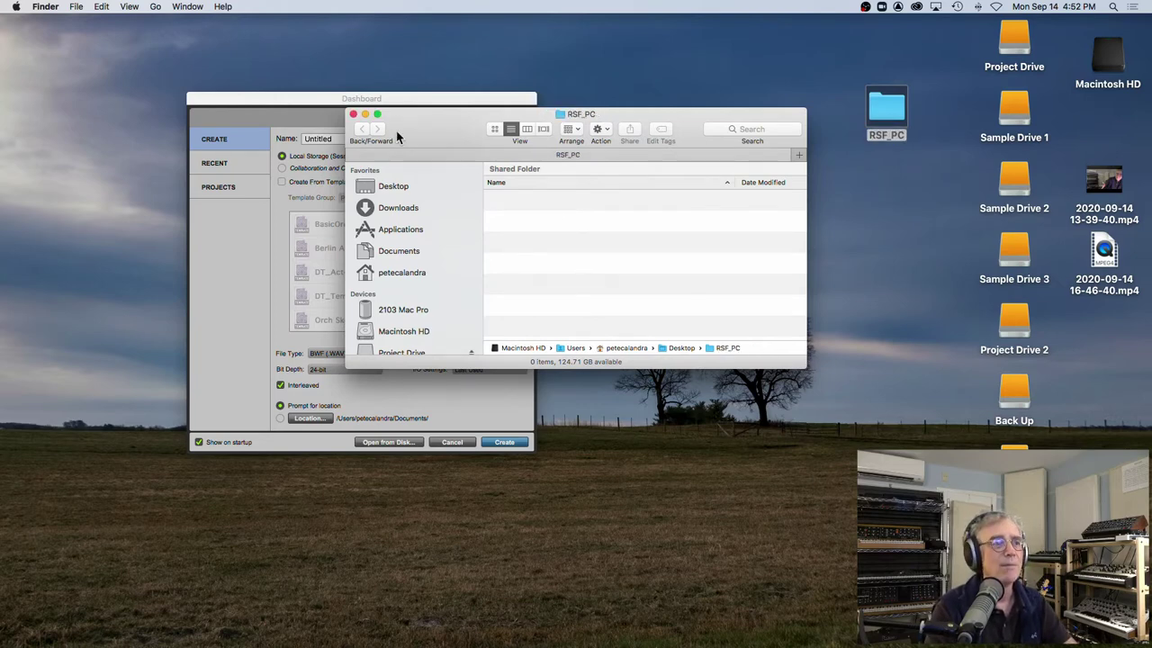
click(353, 115)
drag(887, 106, 768, 99)
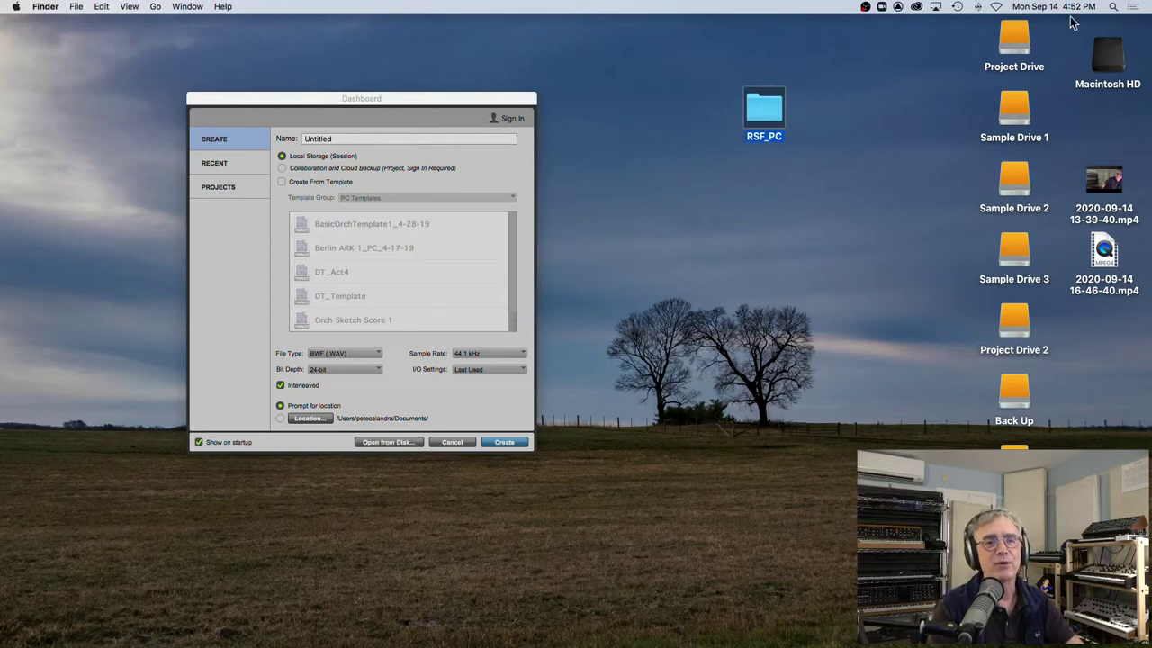
Look through the folders on Project Drive, close its window and place the RSF_PC folder beside the drive icons
click(1012, 45)
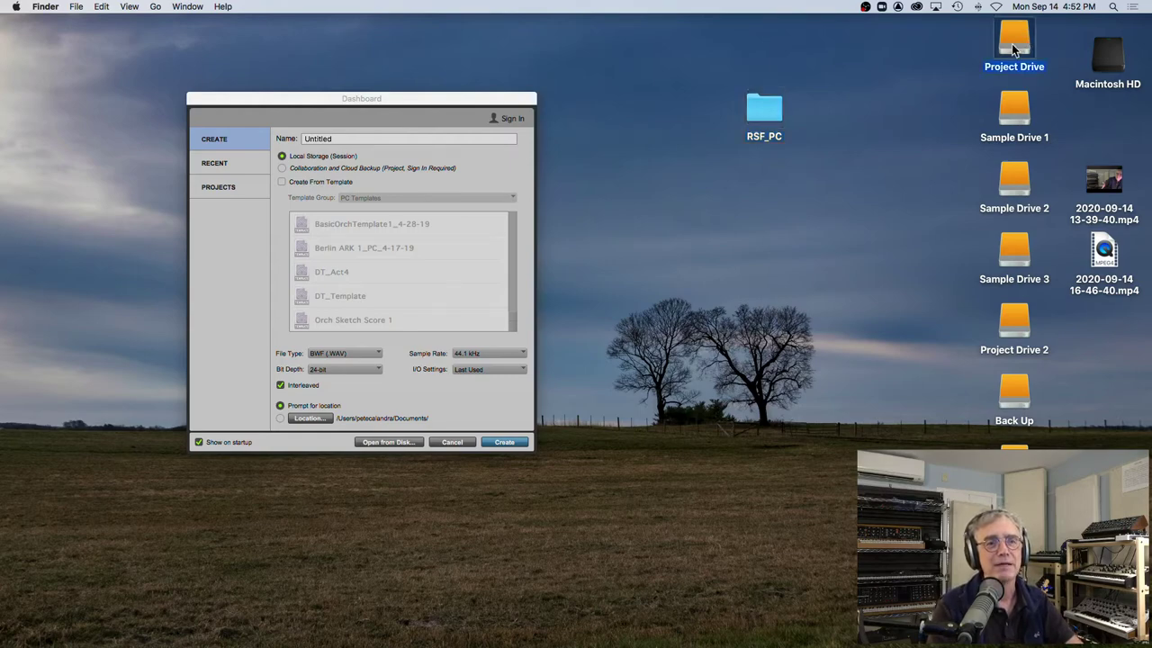
double_click(1011, 43)
scroll(582, 199, down, 5)
scroll(582, 199, down, 10)
scroll(582, 197, up, 20)
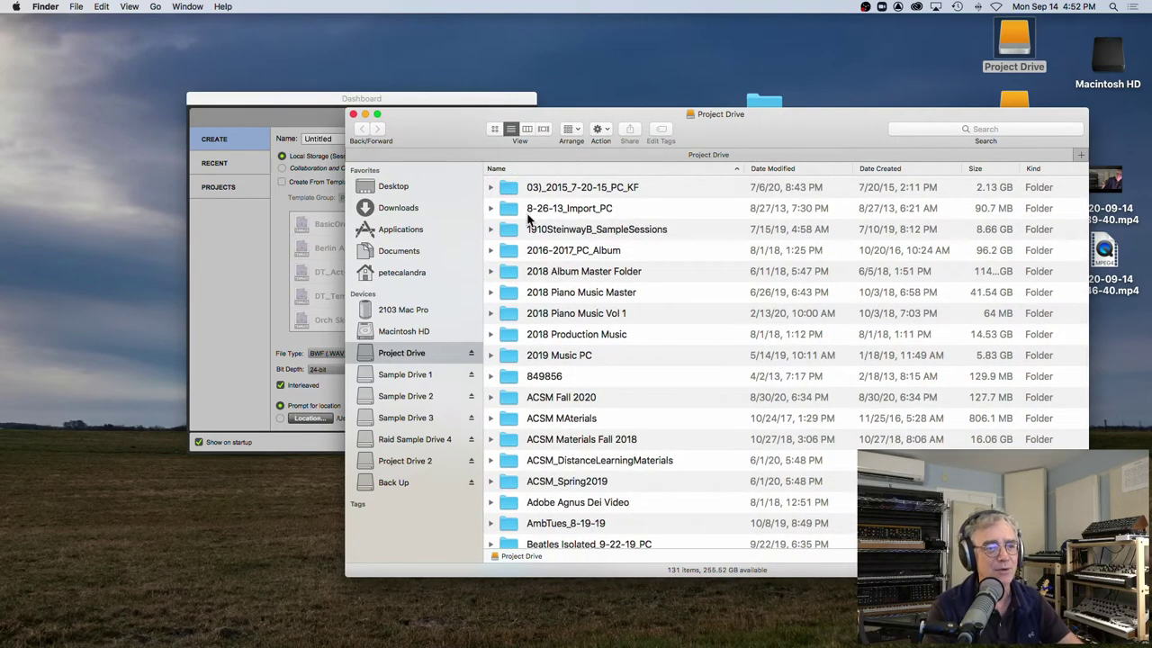
click(353, 114)
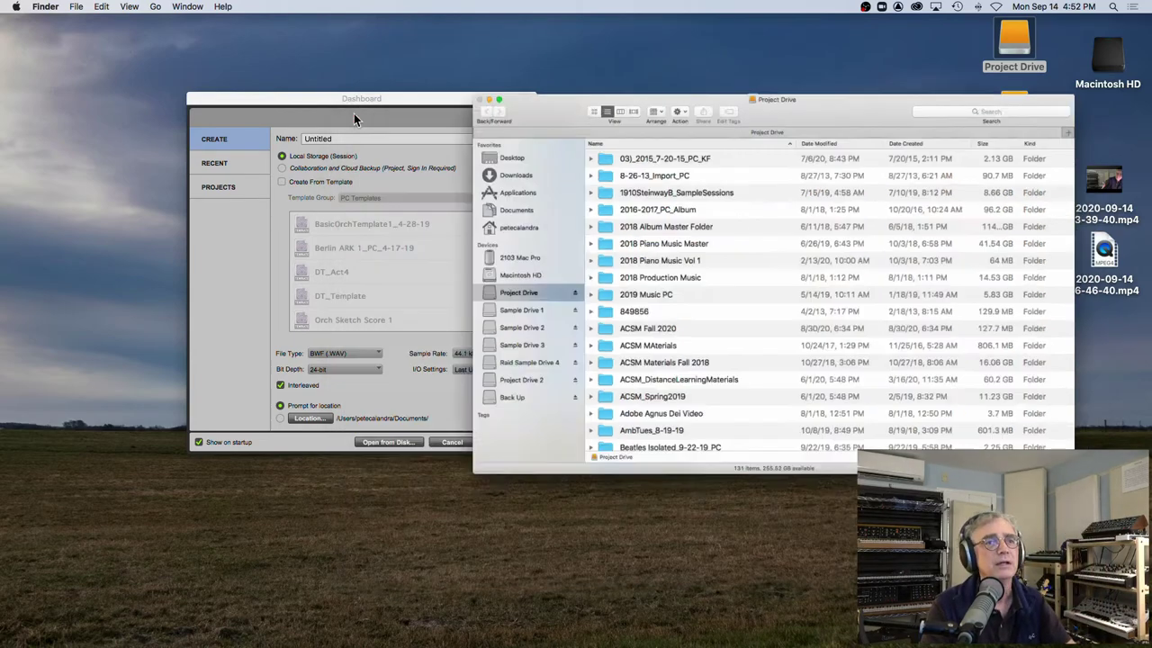
drag(784, 106, 911, 109)
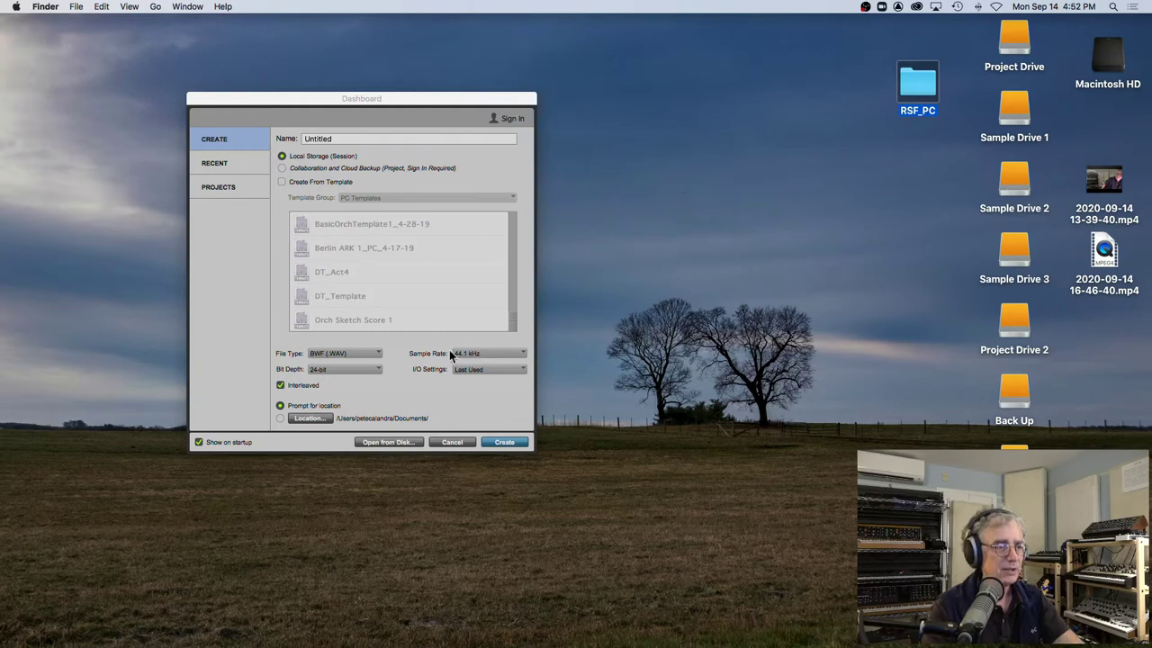
Move the Pro Tools Dashboard toward the middle of the screen and name the session FirstSession_914-20_PC
drag(354, 109, 512, 96)
double_click(503, 115)
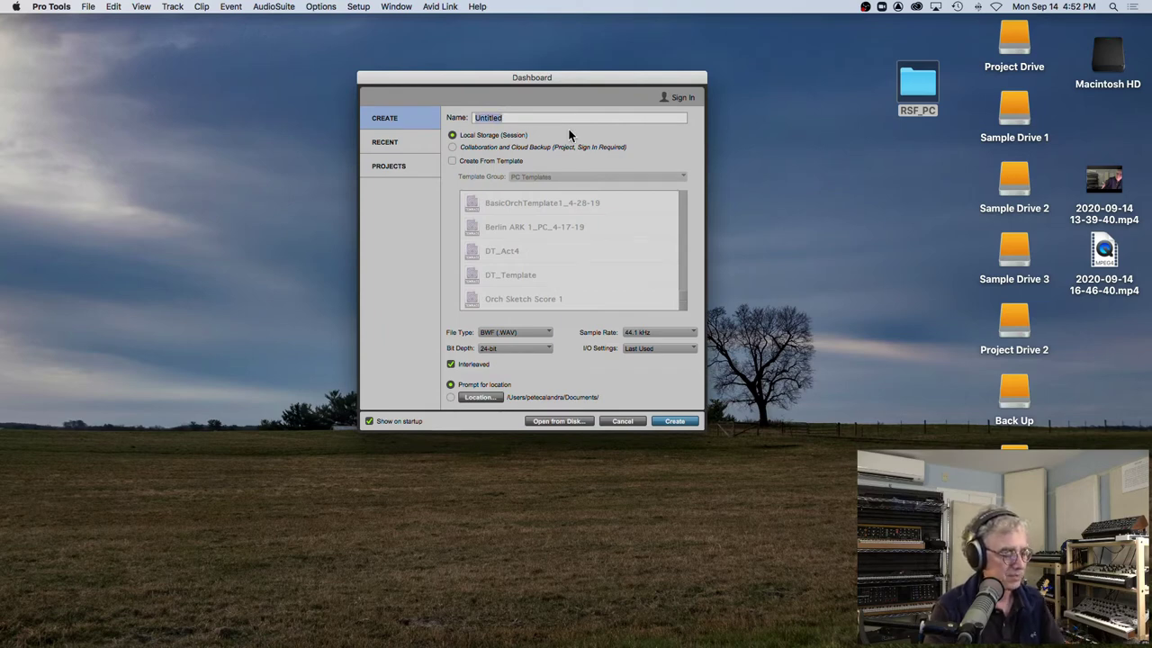
text(Fir)
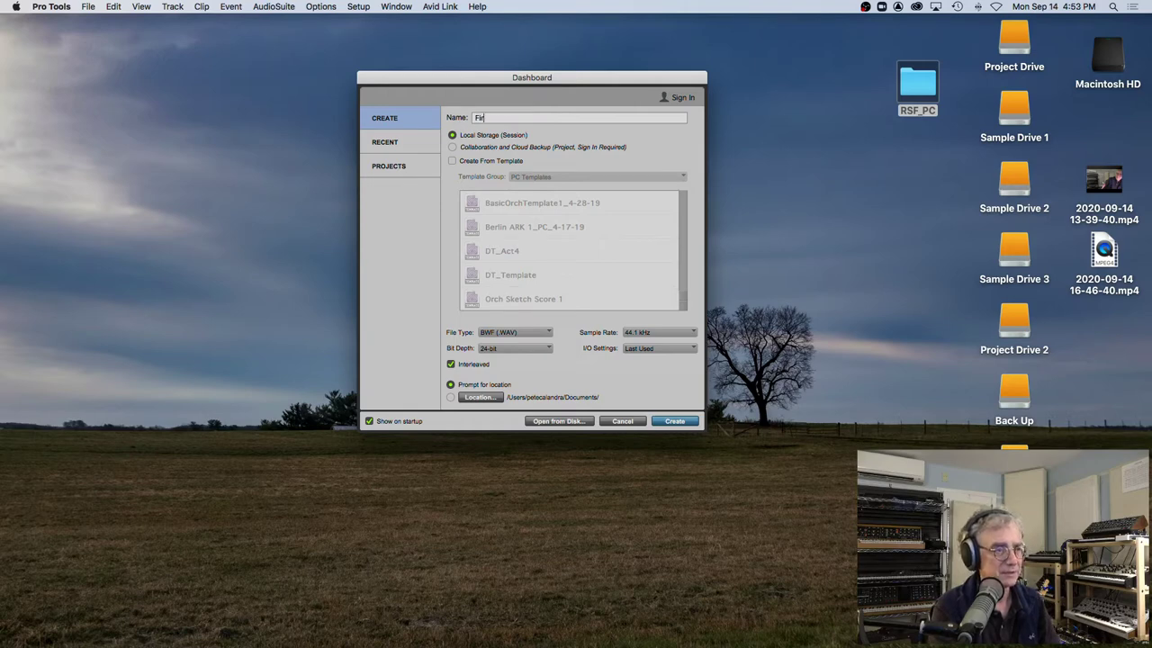
text(stSession_914)
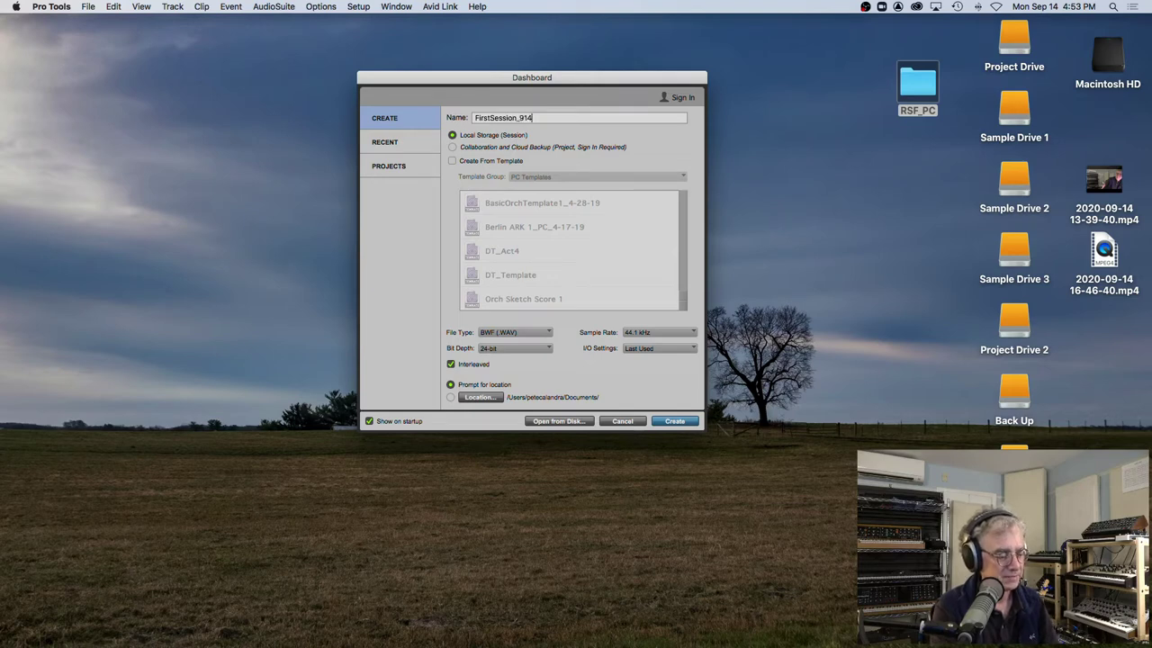
text(-20_)
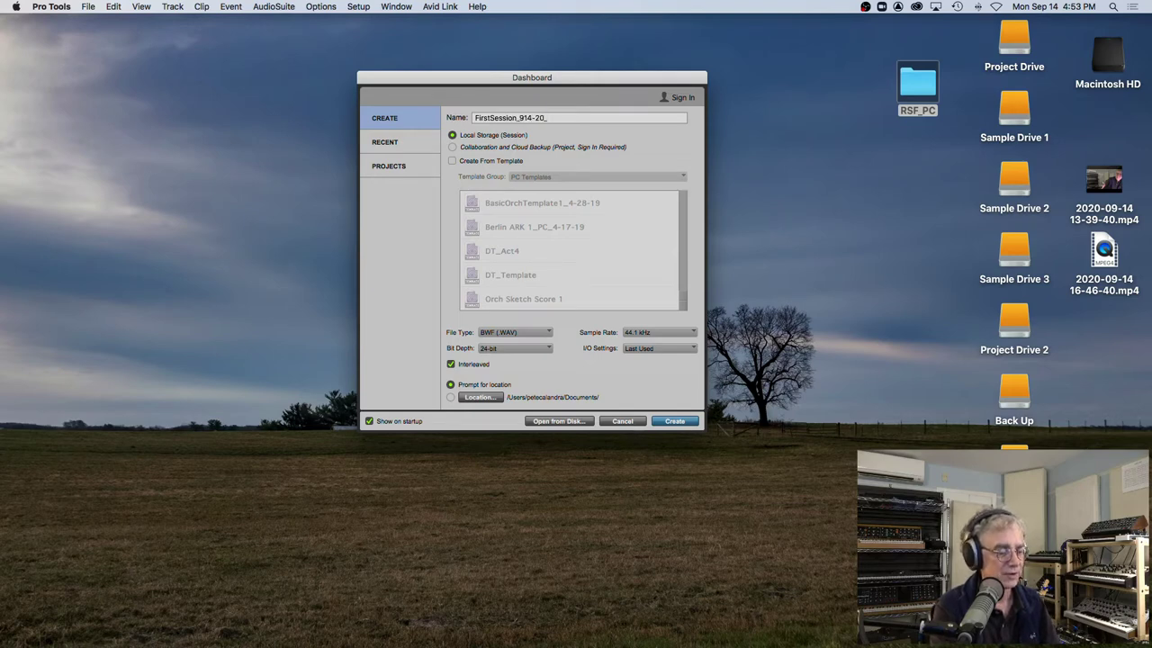
text(PC)
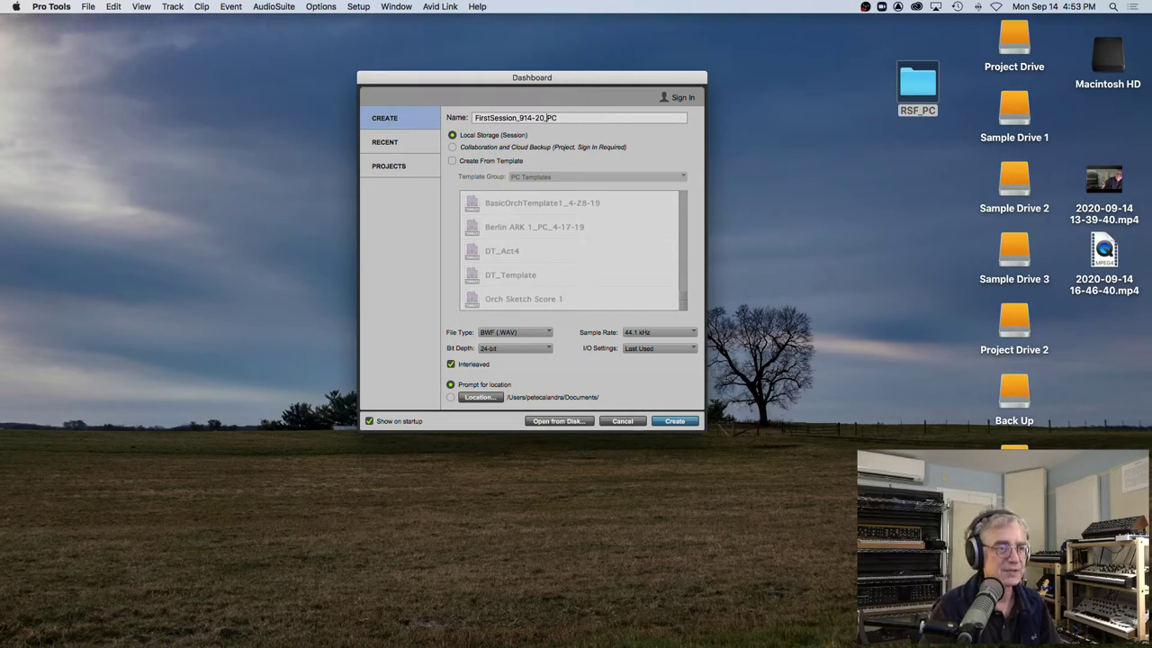
Insert a hyphen after the 9 in the session name so it reads FirstSession_9-14-20_PC
key(Left)
key(Left)
key(Left)
key(Left)
key(Left)
key(Left)
key(Left)
key(Left)
text(-)
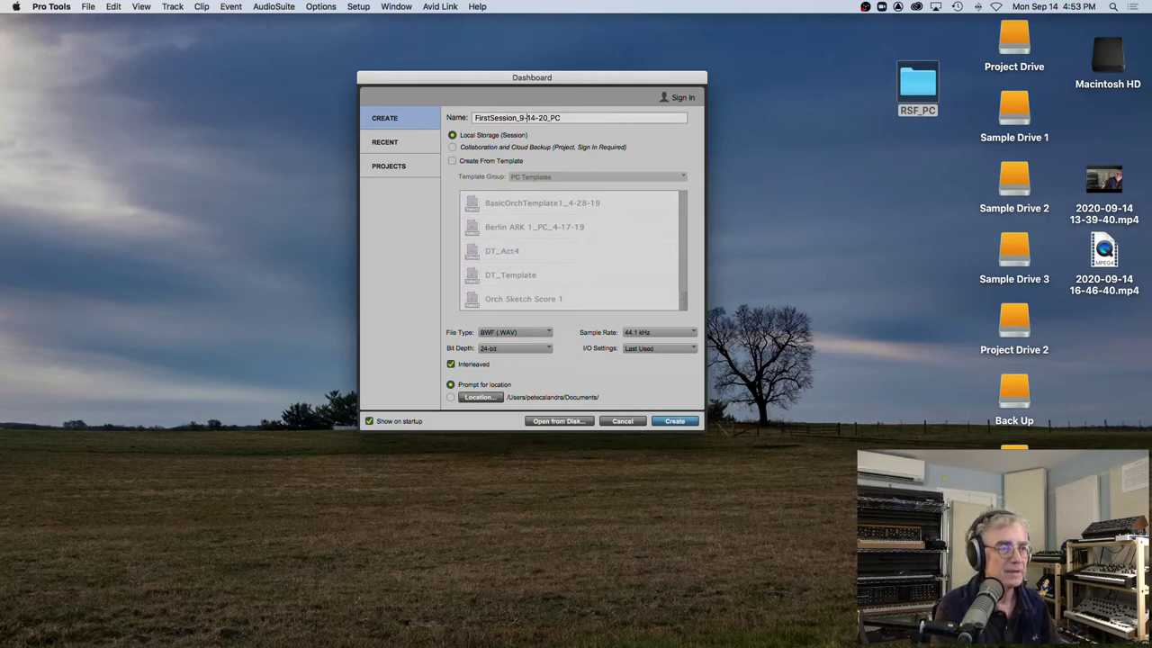
click(577, 116)
text(/)
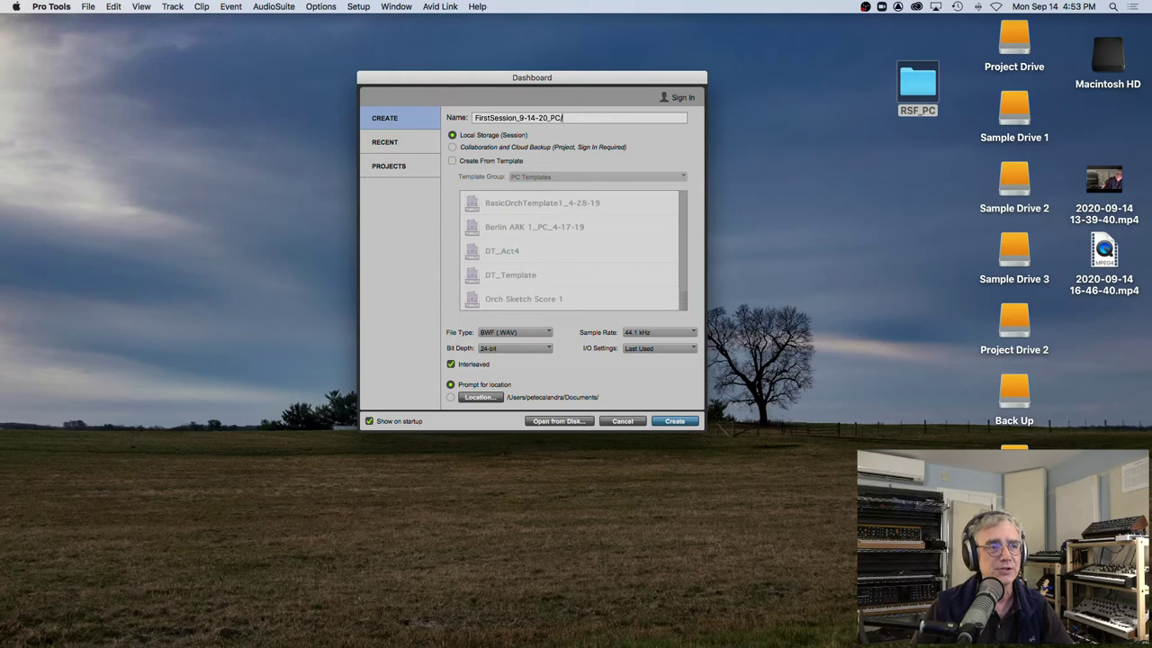
key(BackSpace)
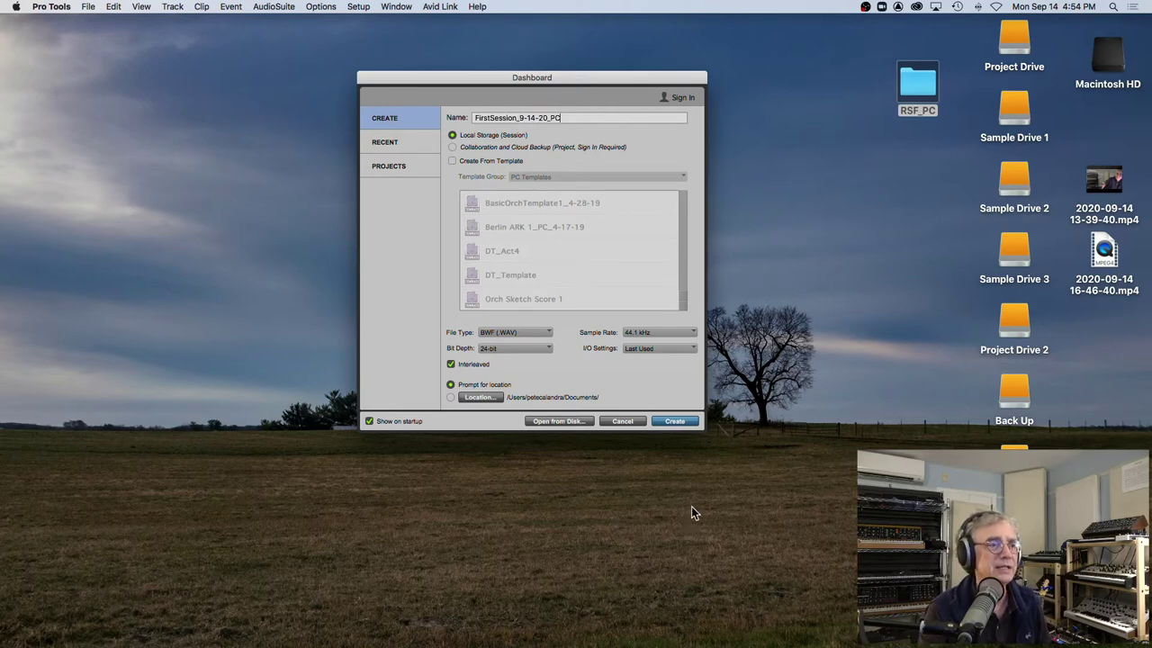
Create the session and save it in the RSF_PC folder on the Desktop, using the expanded save dialog
click(683, 421)
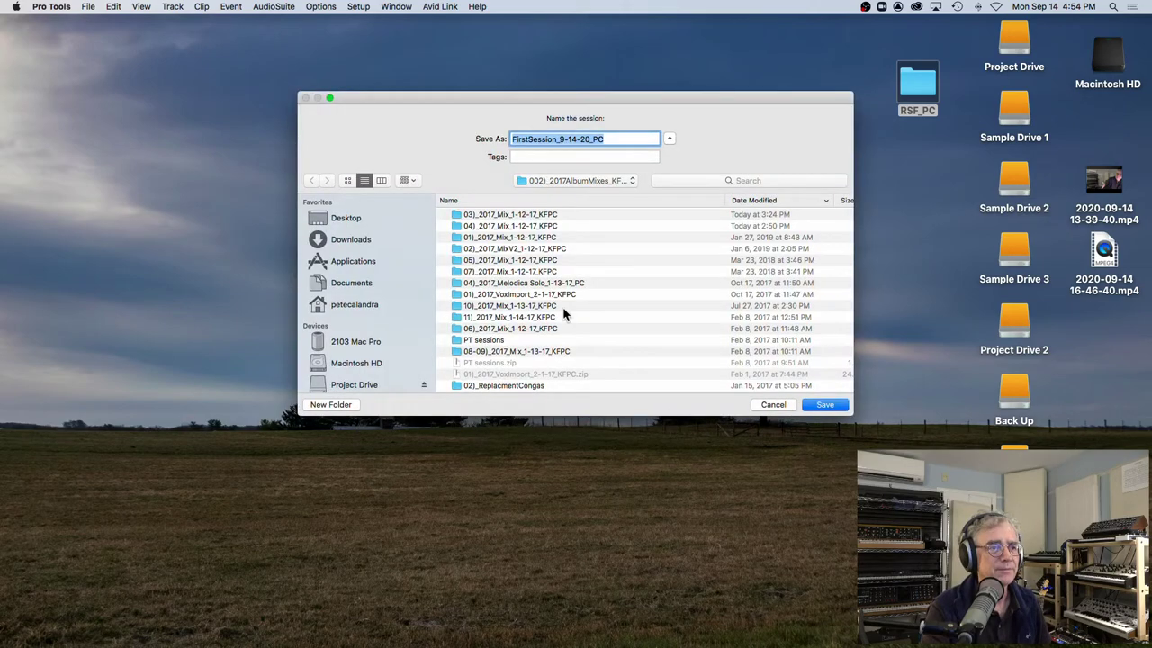
click(669, 139)
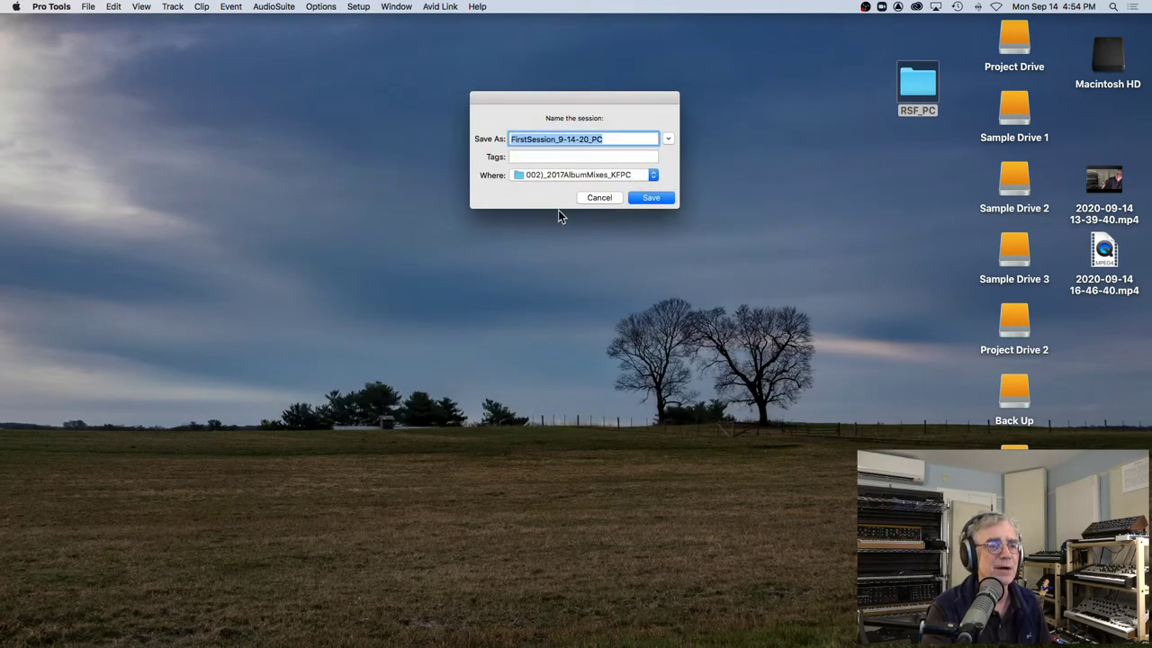
drag(559, 99, 509, 77)
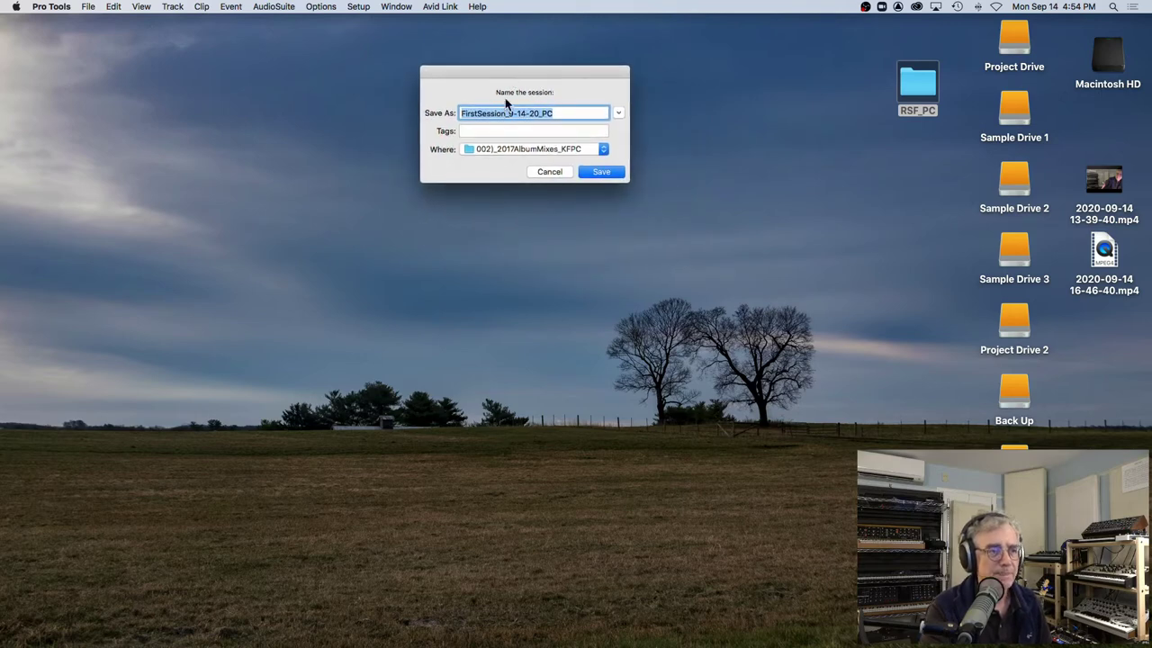
click(619, 114)
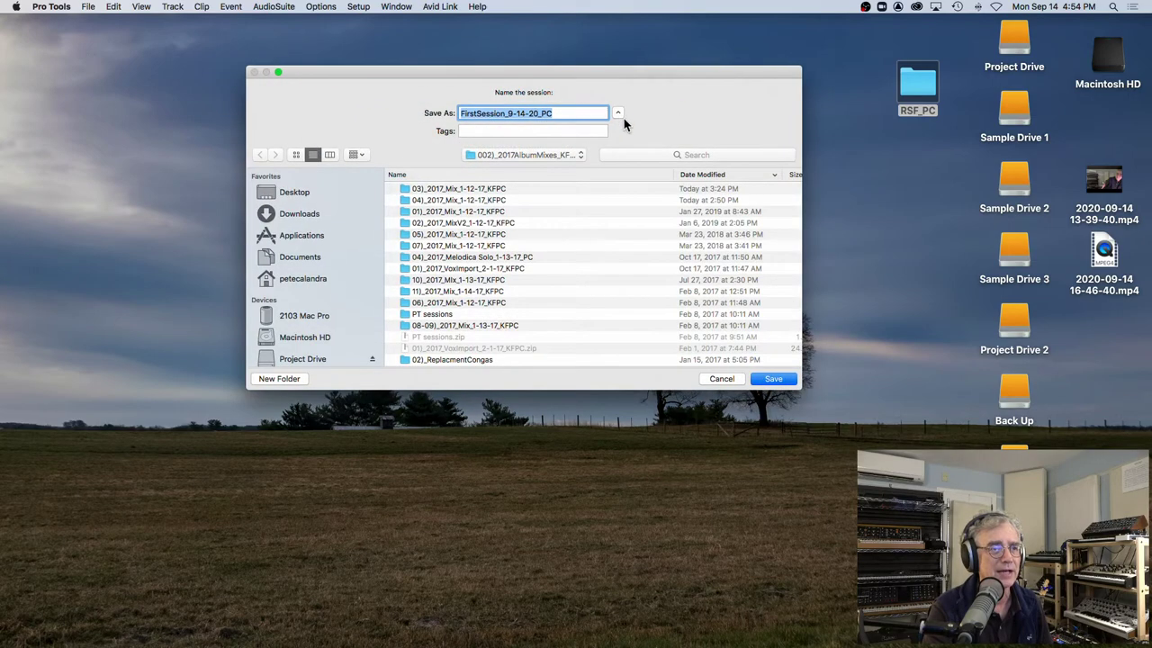
drag(612, 70, 597, 65)
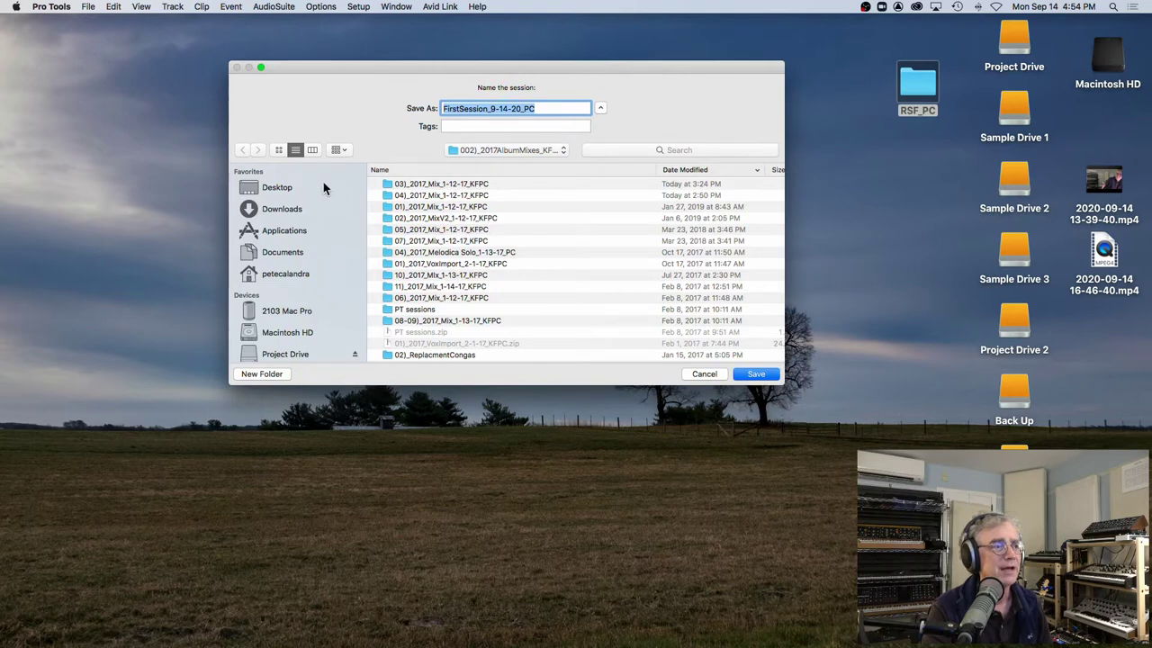
click(288, 191)
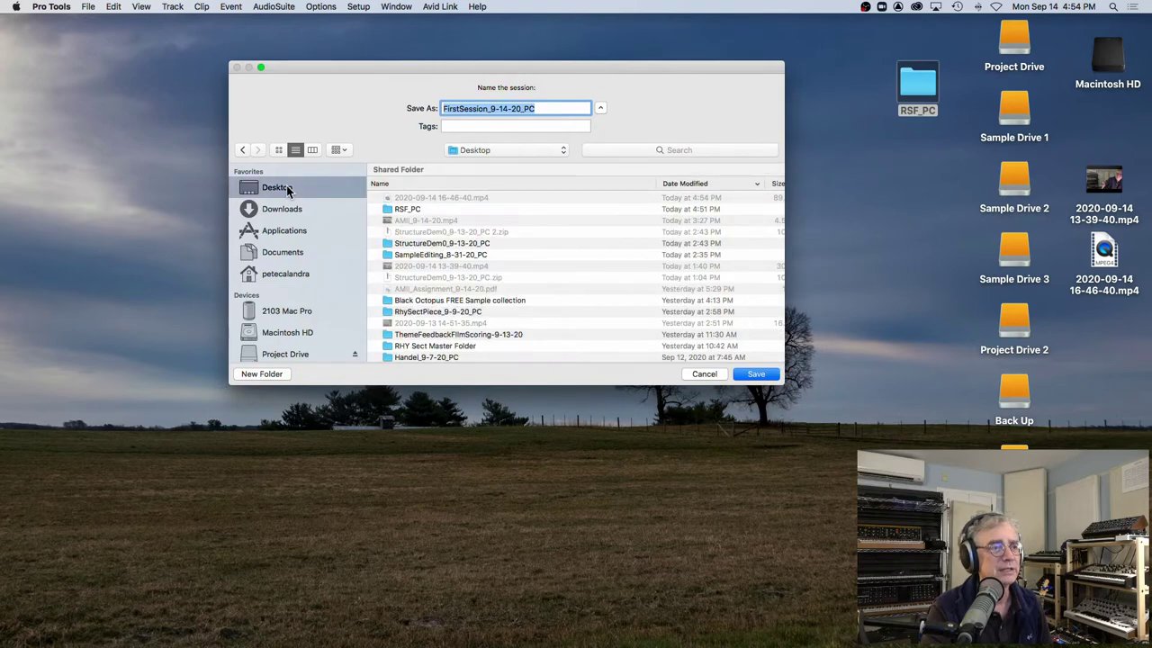
double_click(405, 213)
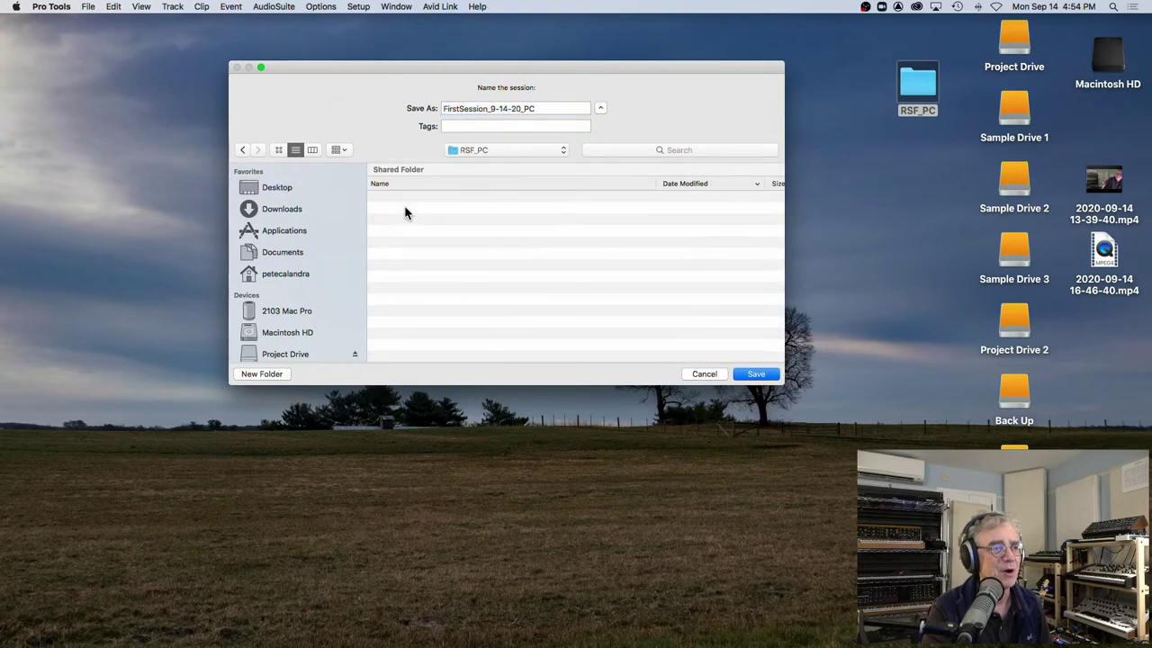
click(756, 373)
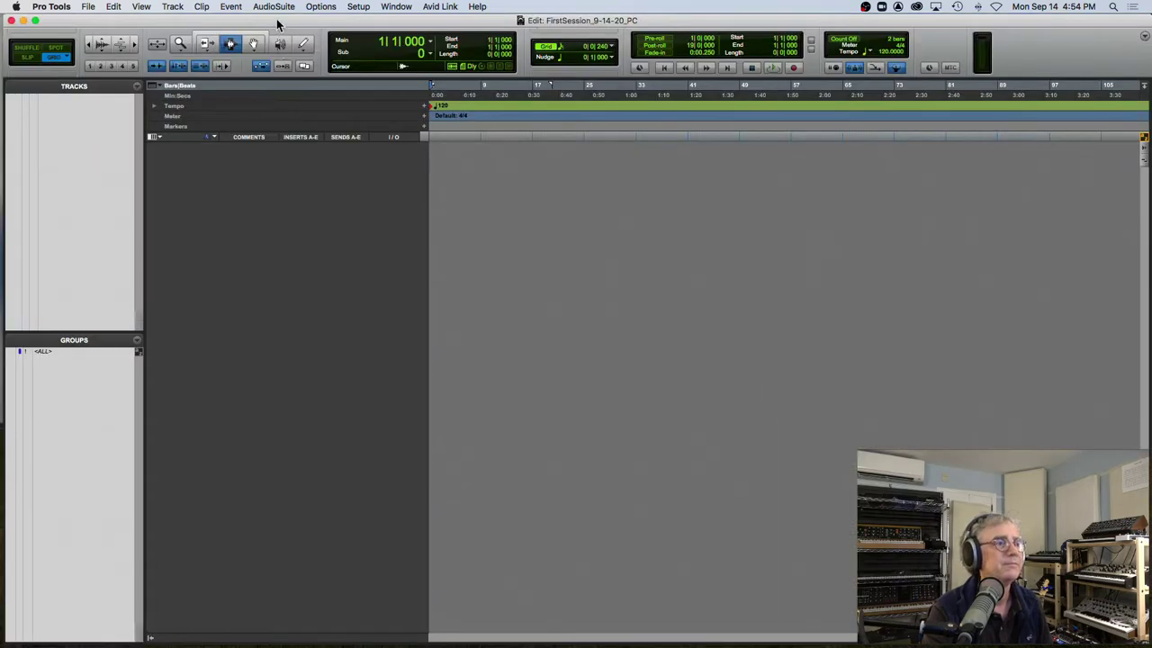
Minimize the Edit and Mix windows, switch to Finder and open the FirstSession_9-14-20_PC folder inside RSF_PC
click(20, 20)
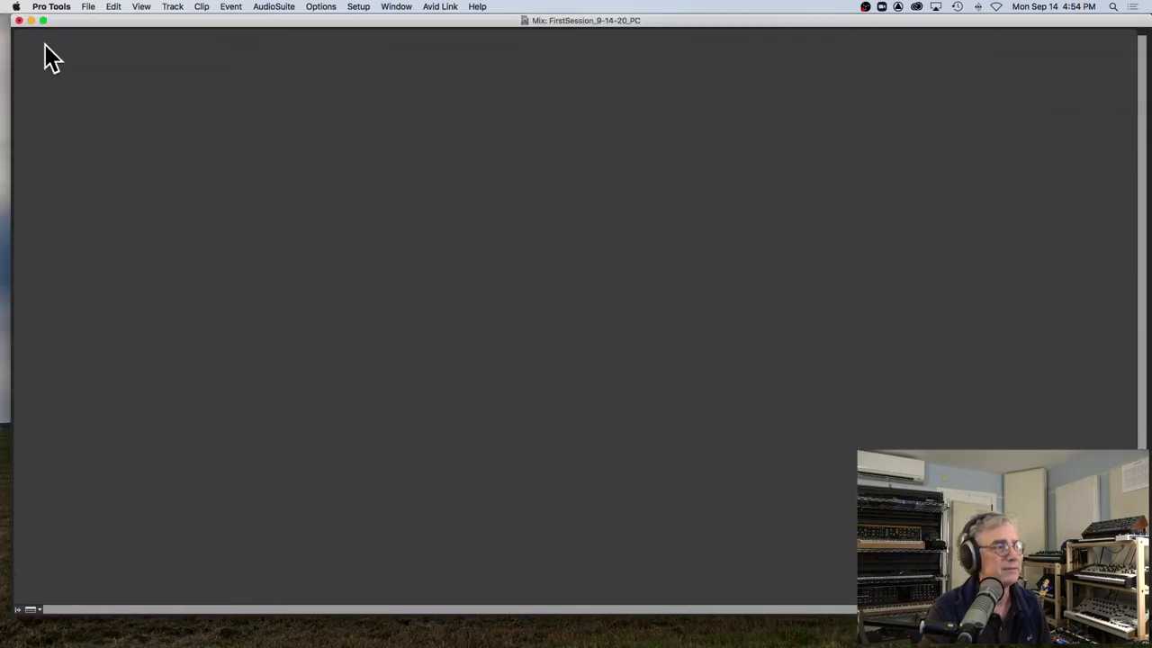
click(31, 19)
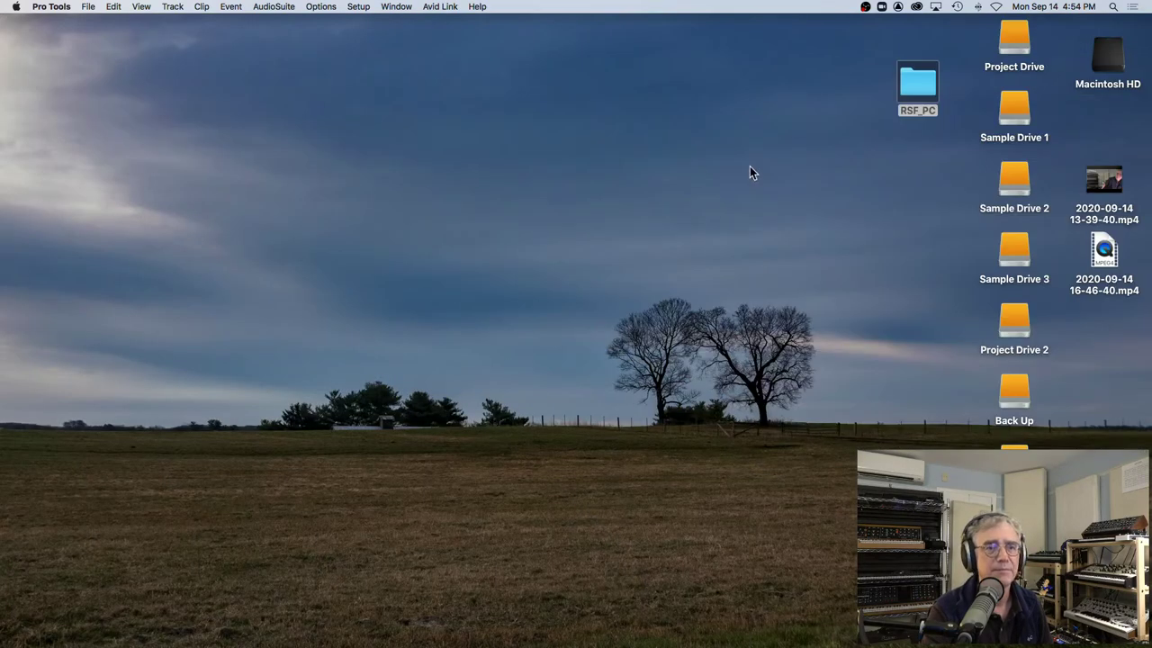
click(751, 171)
double_click(917, 87)
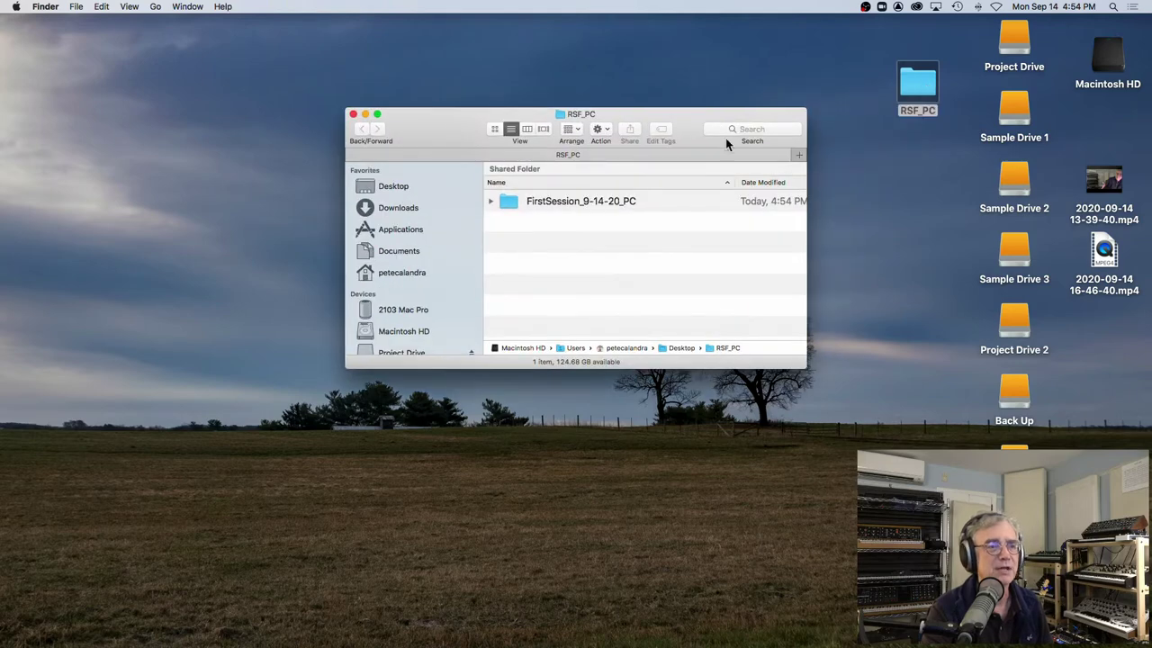
double_click(514, 204)
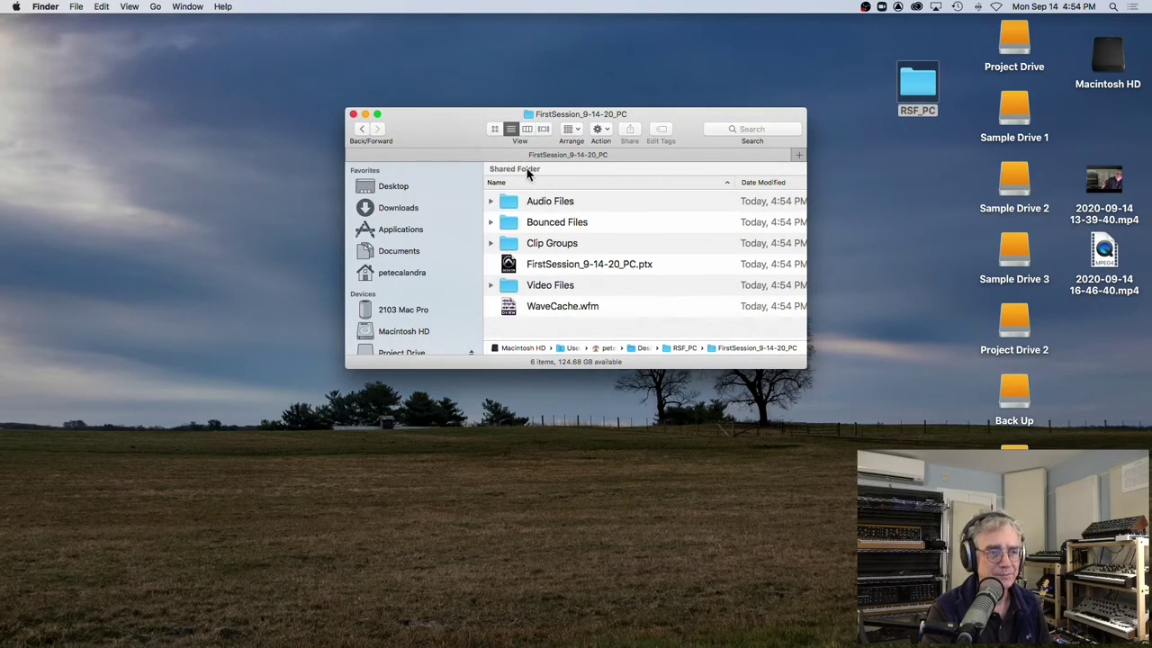
Return to the RSF_PC folder, reopen the session folder, and move and enlarge its window to show more columns
click(362, 129)
click(555, 203)
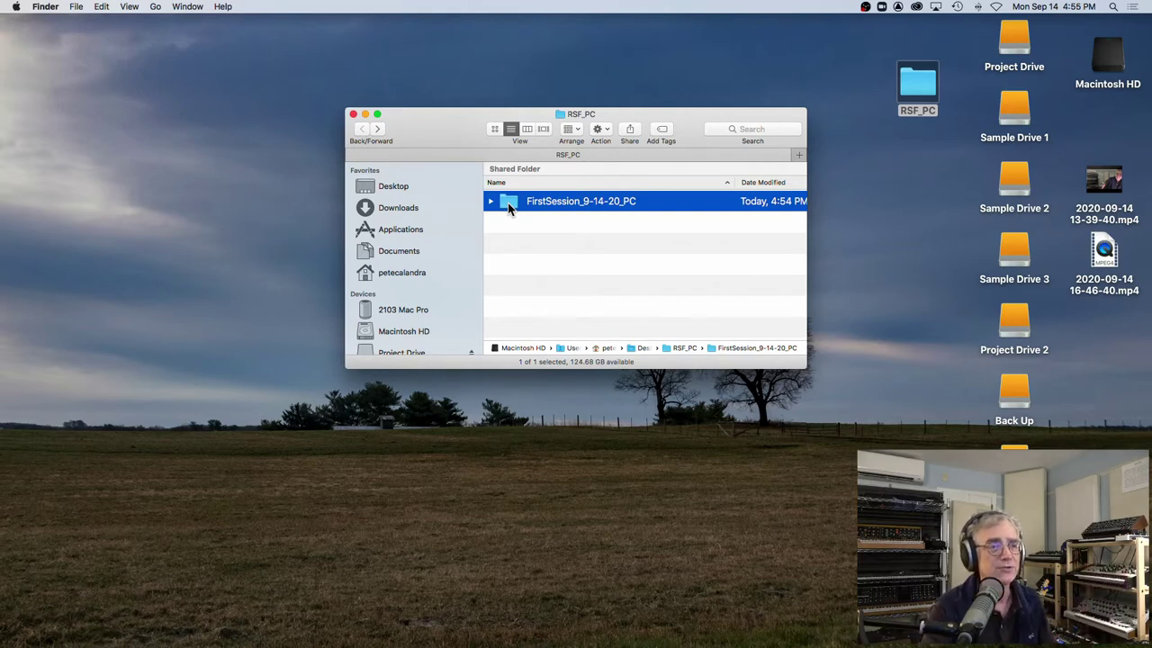
double_click(508, 202)
drag(496, 142, 367, 103)
drag(674, 322, 931, 408)
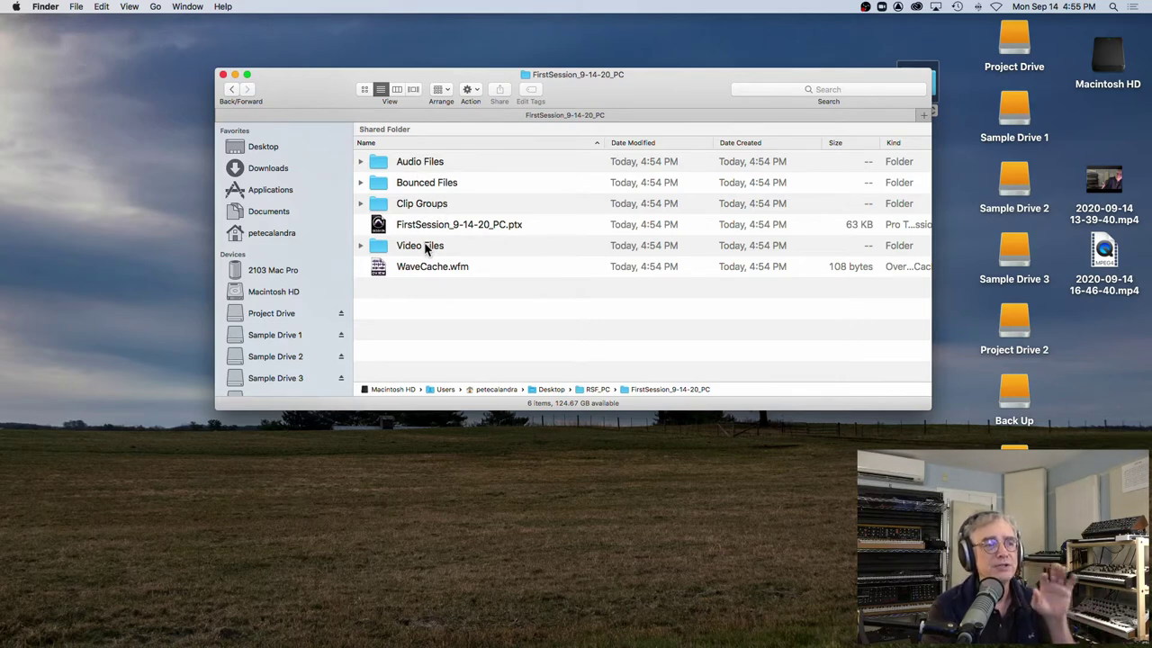
Expand the Audio Files, Bounced Files and Clip Groups folders, inspect the contents of Audio Files and return to the session folder
click(361, 162)
click(360, 183)
click(361, 204)
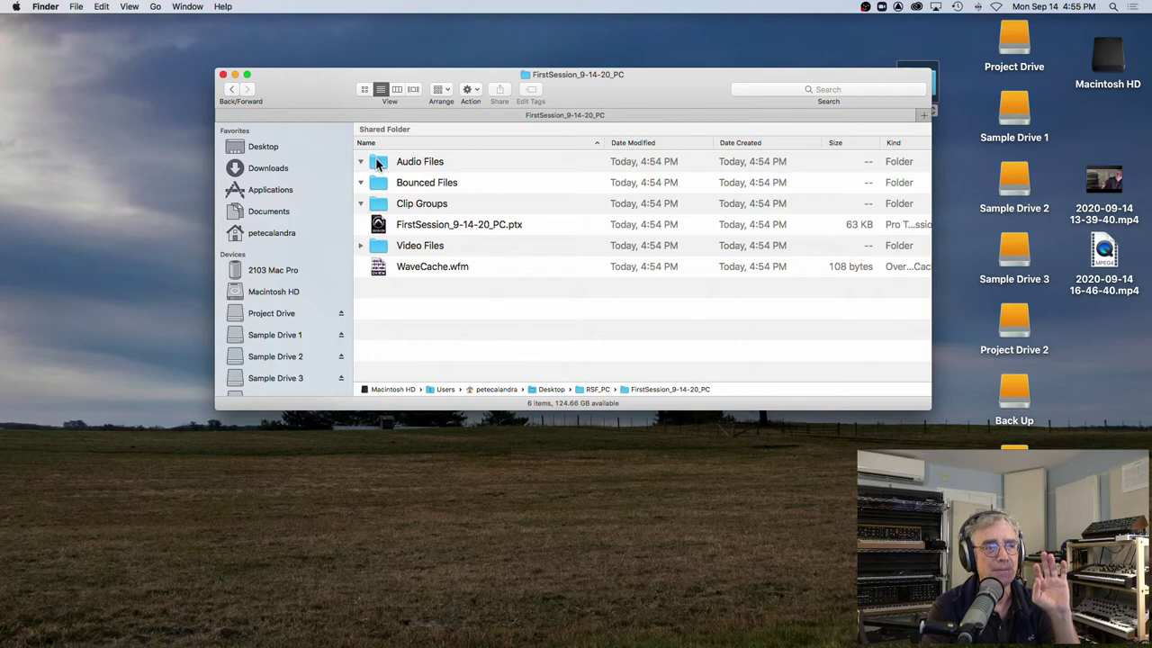
click(377, 163)
double_click(377, 166)
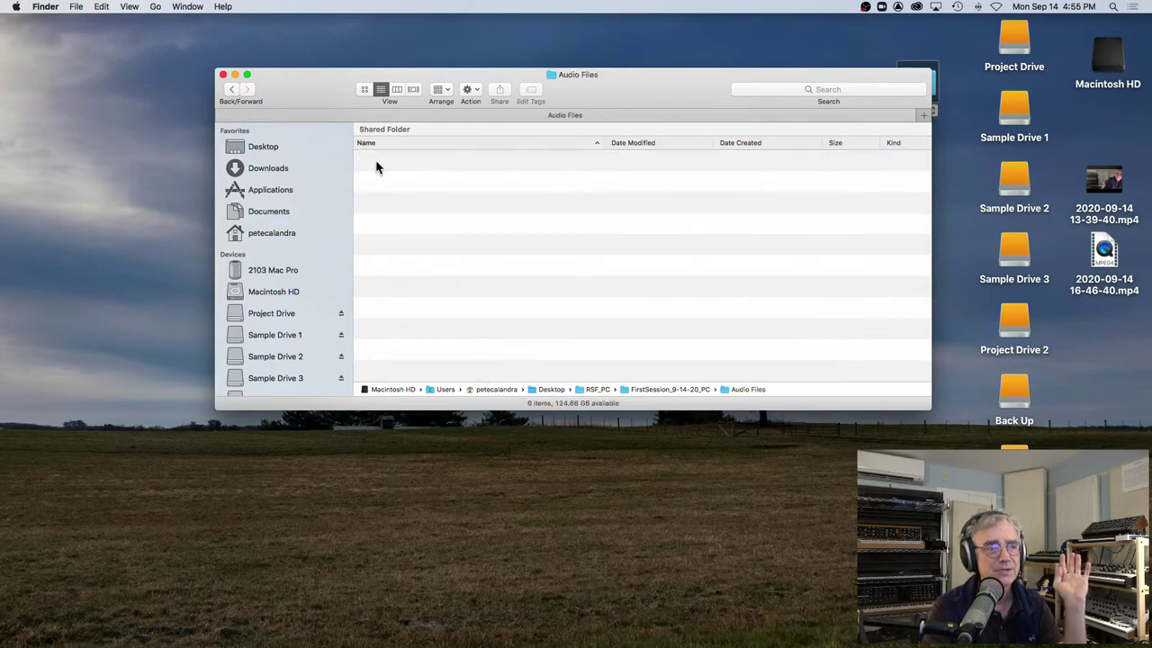
click(236, 89)
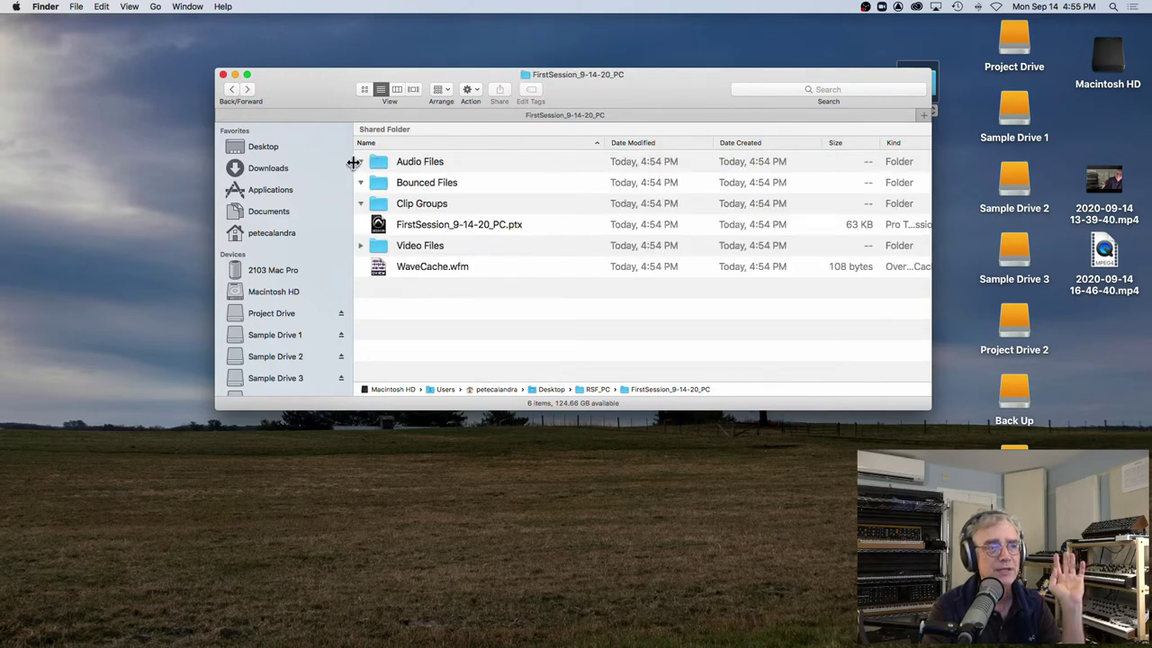
Collapse the subfolders, return to RSF_PC and expand FirstSession_9-14-20_PC there to select the session file FirstSession_9-14-20_PC.ptx
click(361, 183)
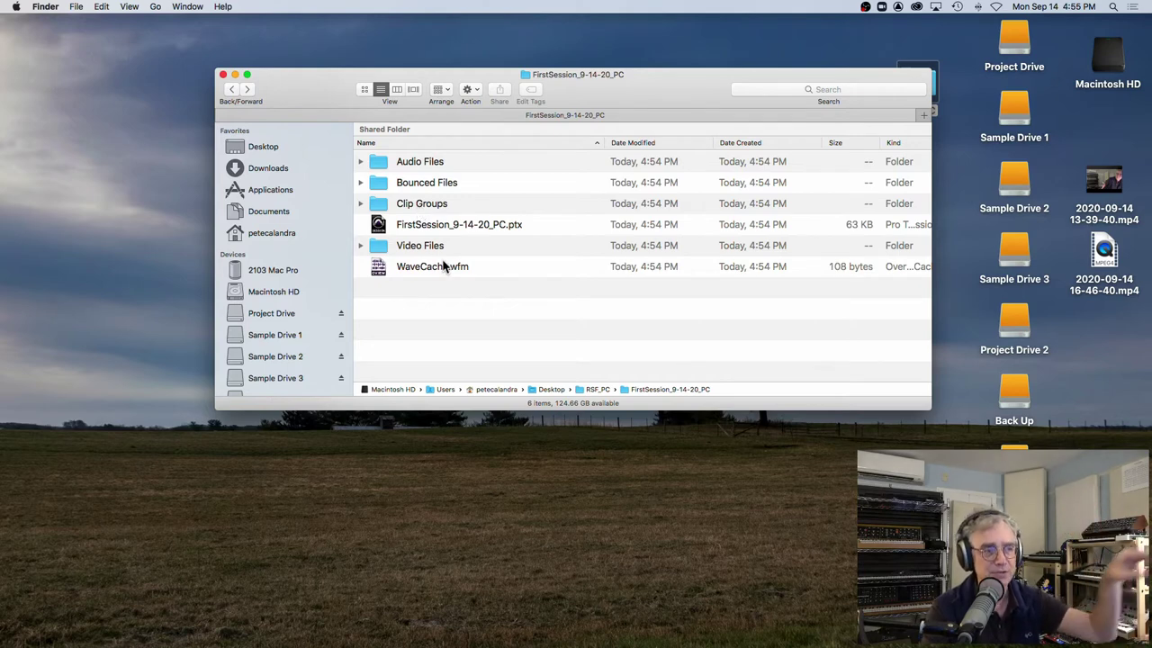
click(416, 226)
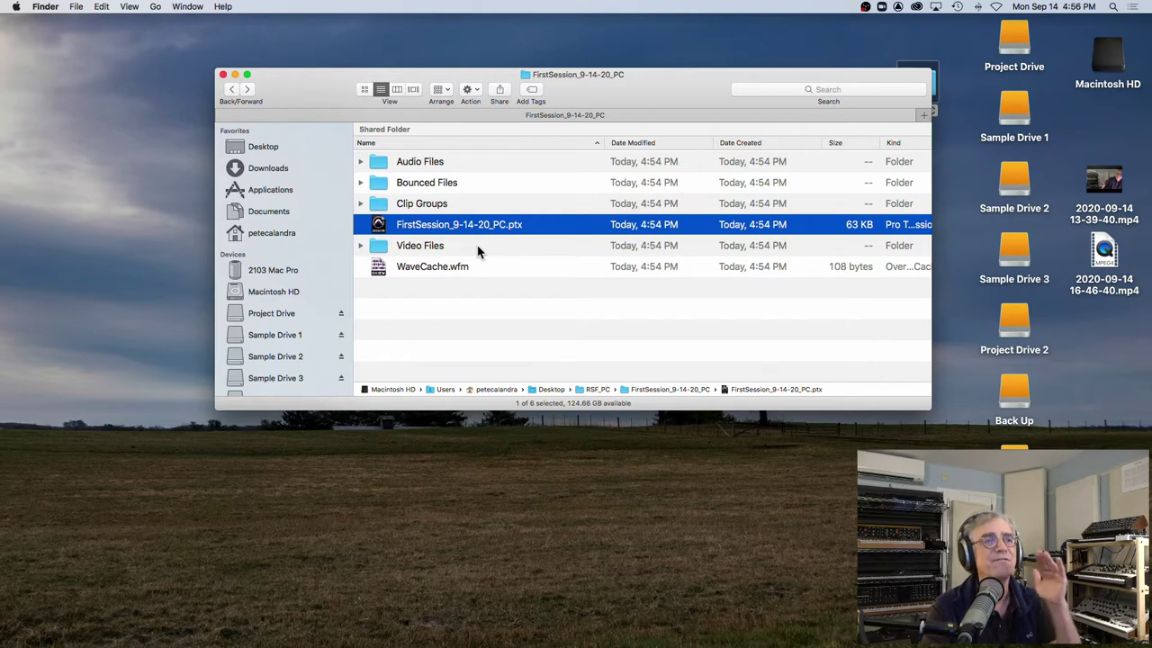
click(236, 89)
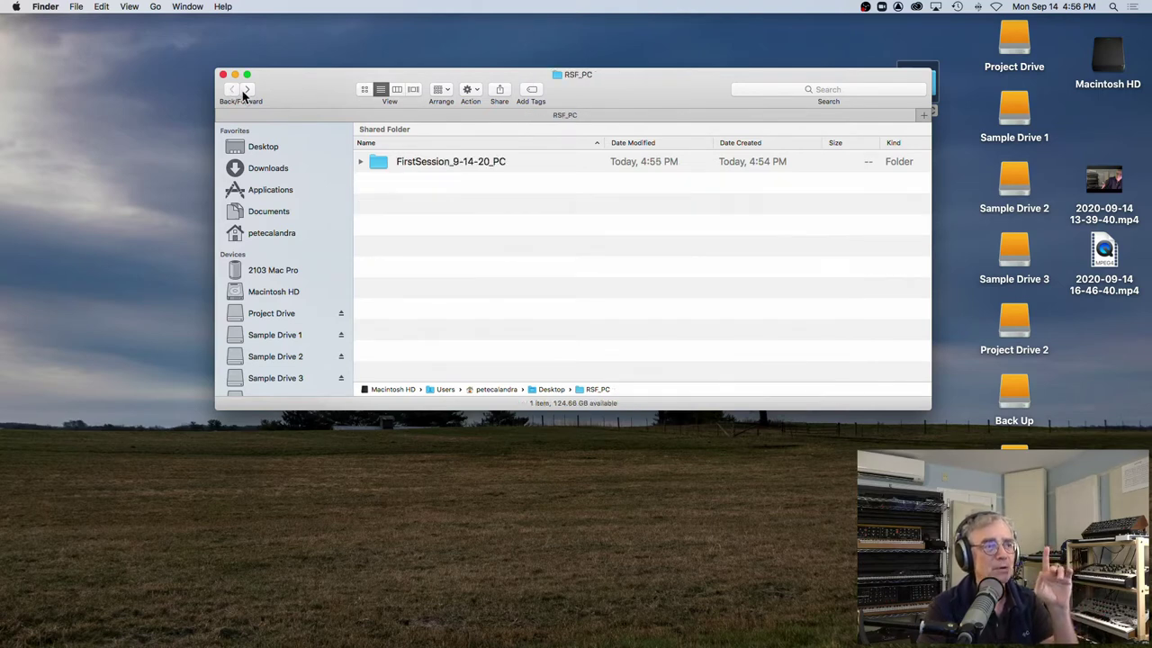
click(453, 164)
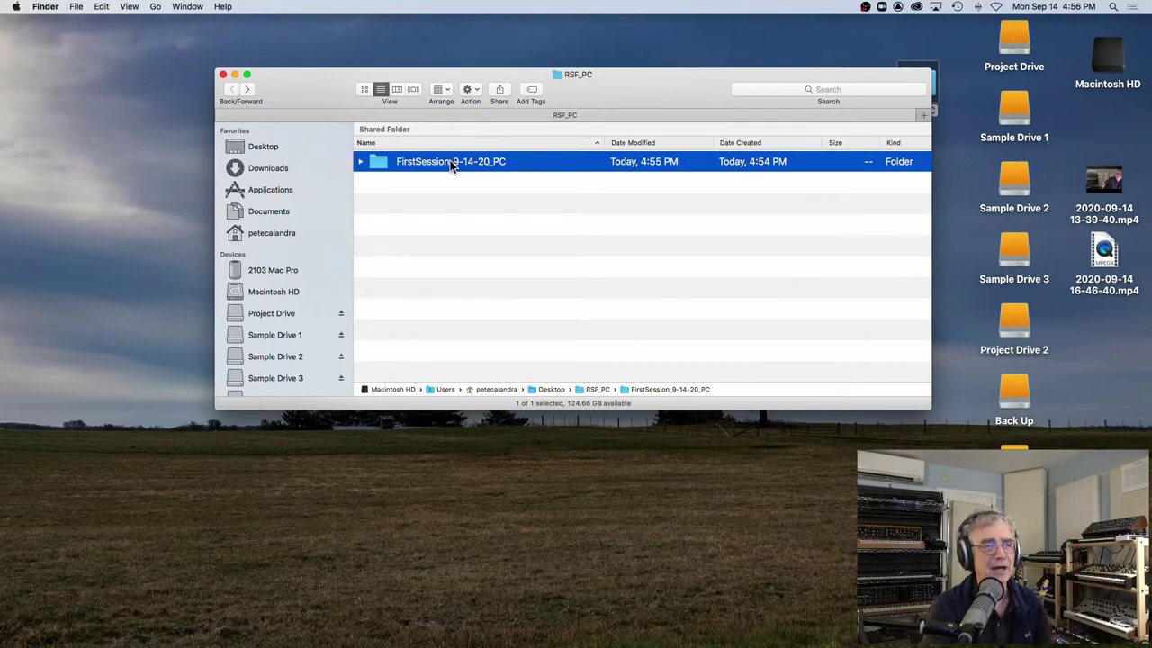
click(360, 162)
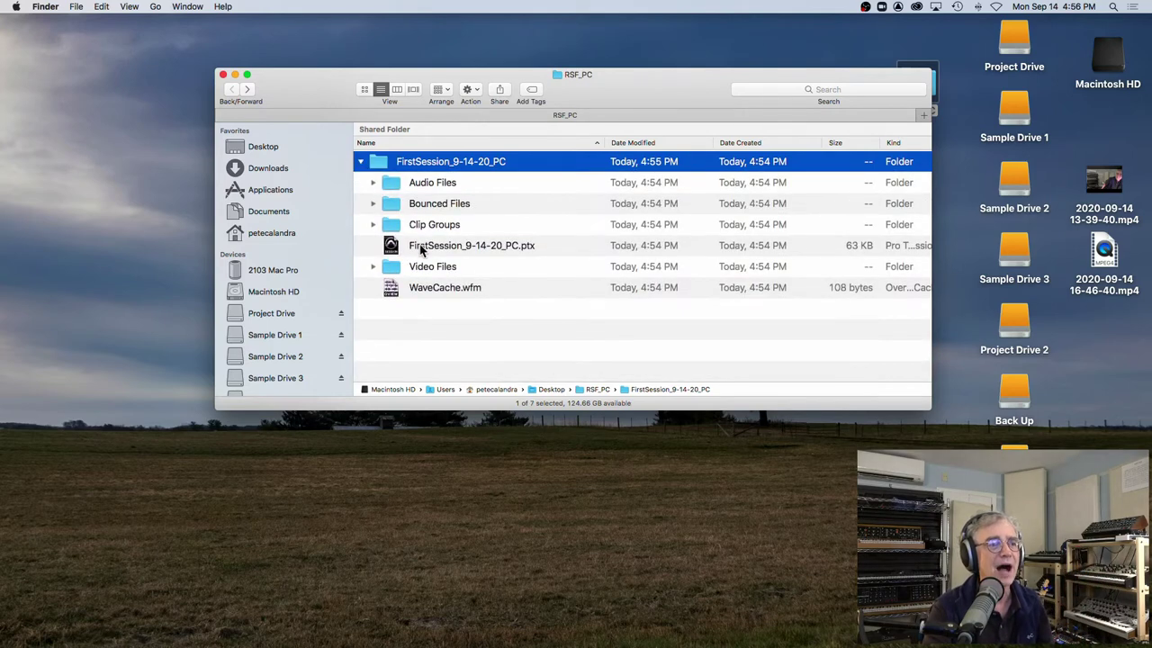
click(421, 249)
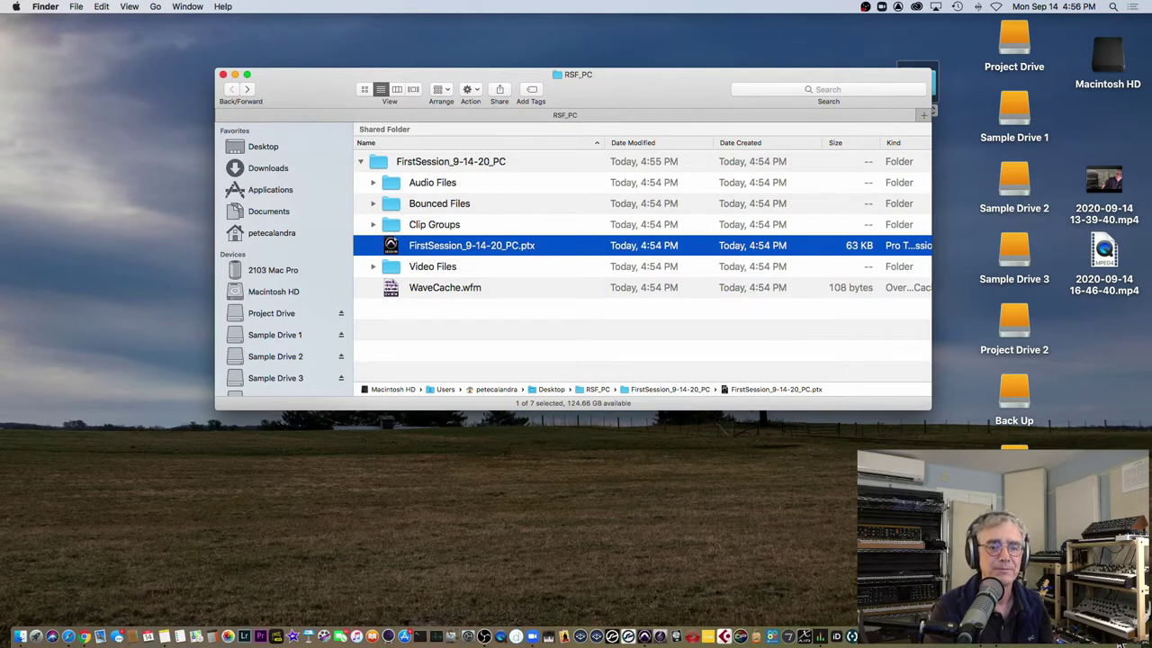
Switch to Pro Tools by restoring the minimized Edit and Mix windows, and lower the Edit window to bring the Mix window forward
click(1120, 645)
click(1117, 644)
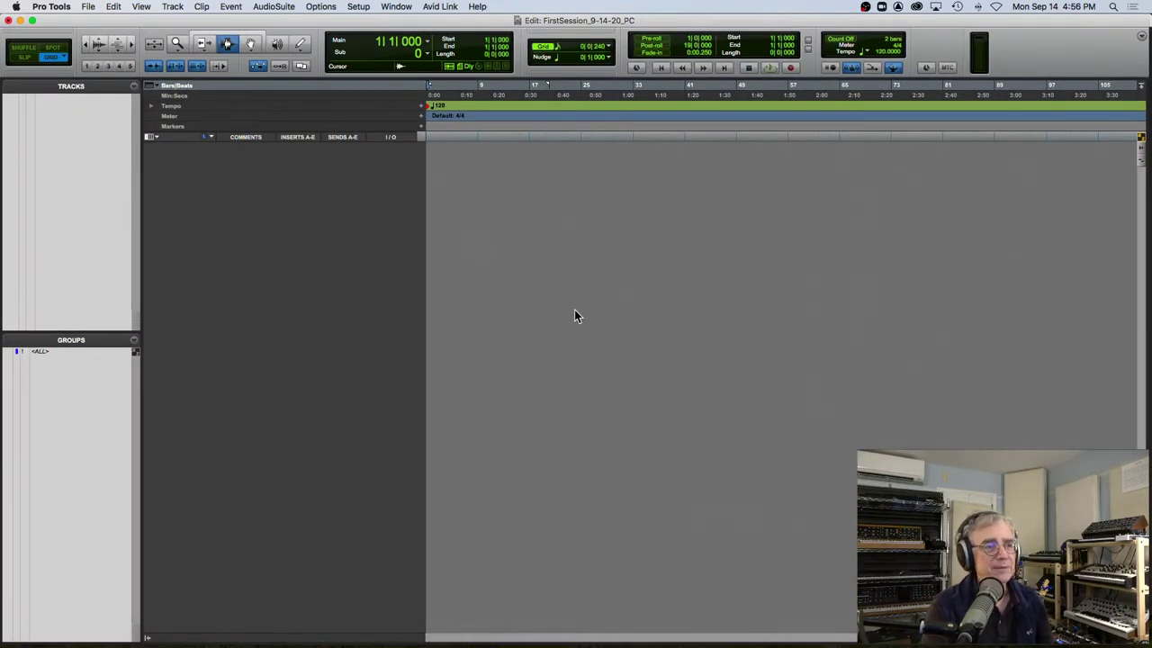
drag(138, 21, 157, 209)
click(169, 108)
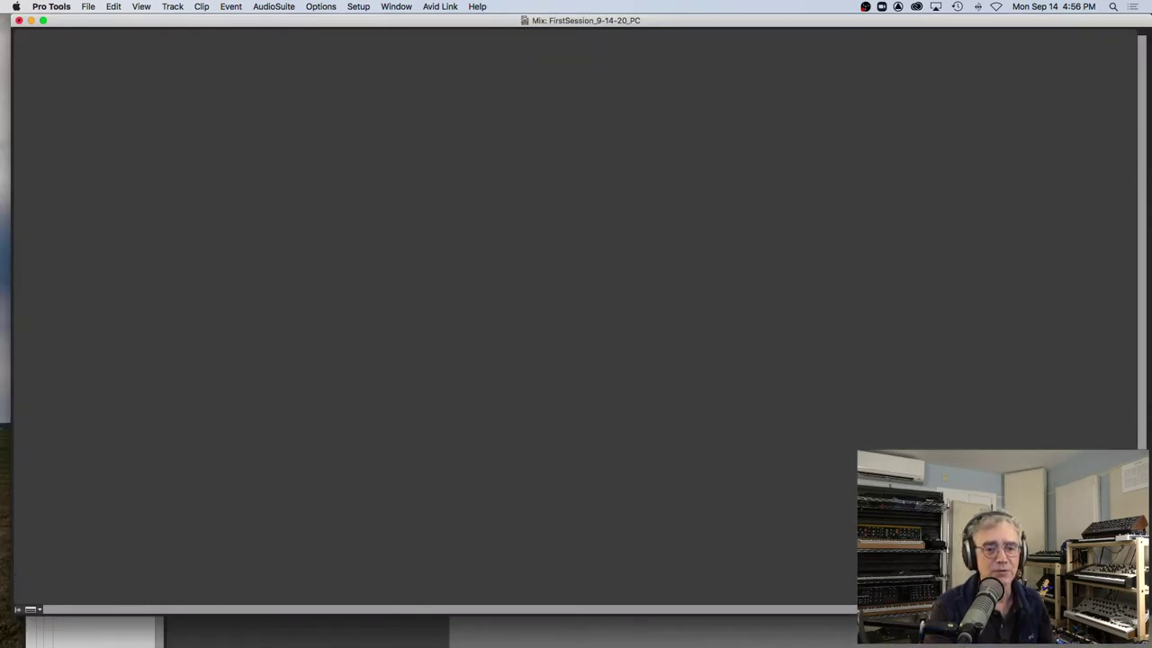
Shrink and close the Mix window, and reposition the Edit window just beneath the menu bar
drag(1141, 610, 438, 288)
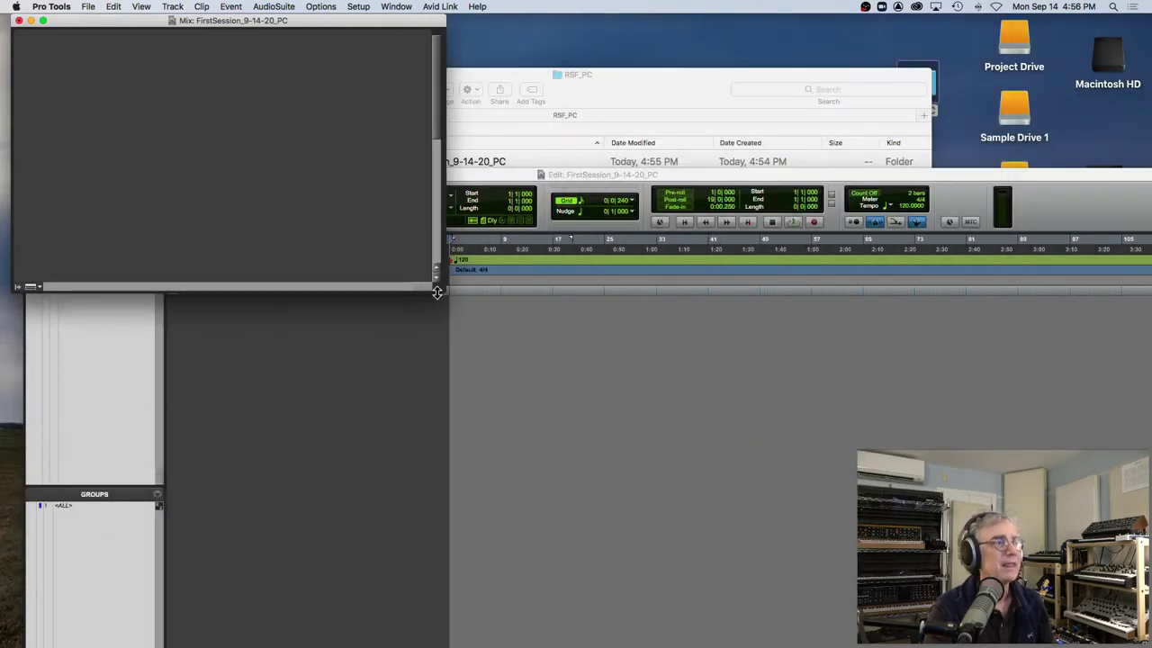
click(19, 21)
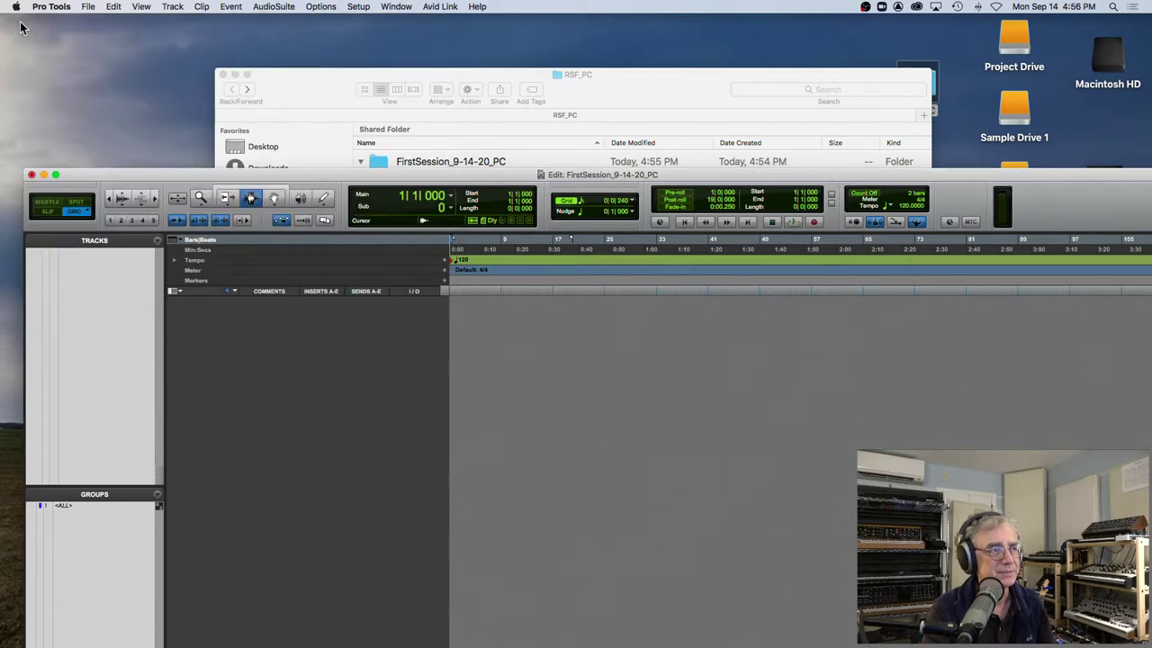
double_click(196, 169)
drag(189, 34, 187, 25)
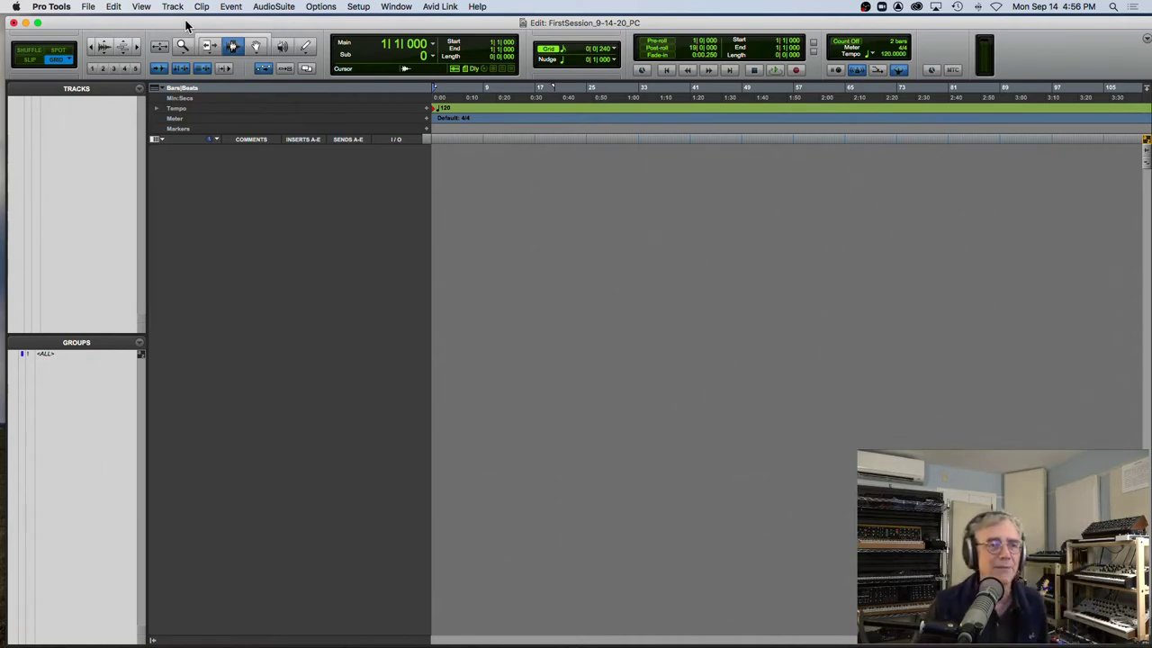
Show the floating Transport window, move it clear of the Edit window's toolbar and close it
click(399, 11)
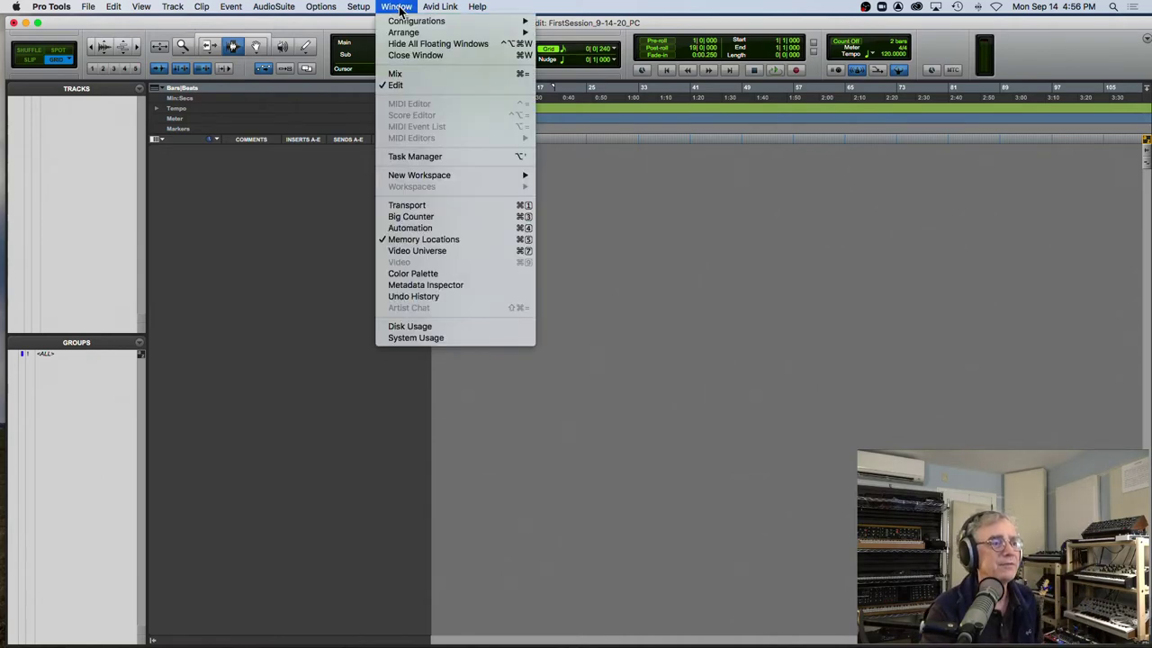
click(406, 205)
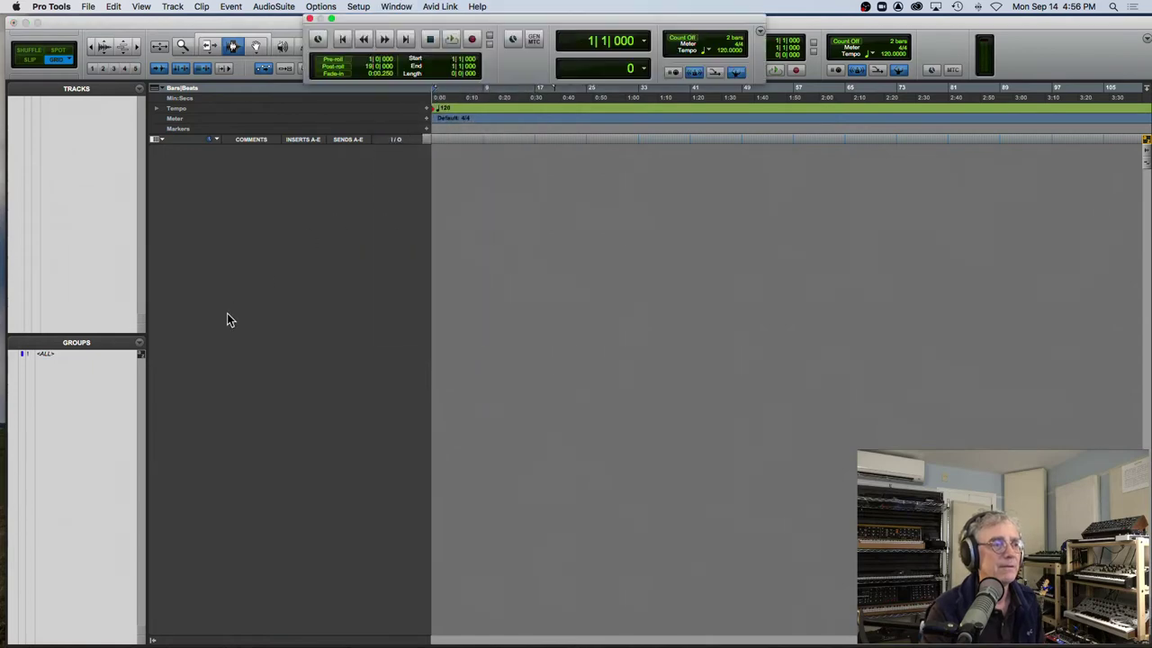
drag(331, 216, 262, 318)
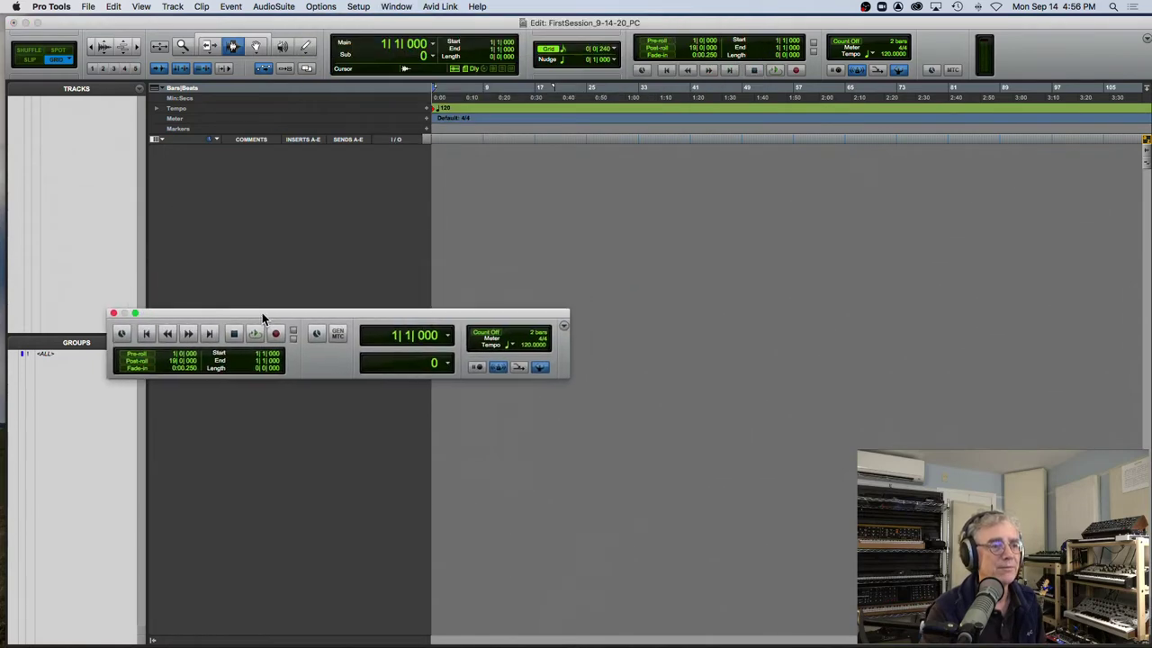
click(113, 314)
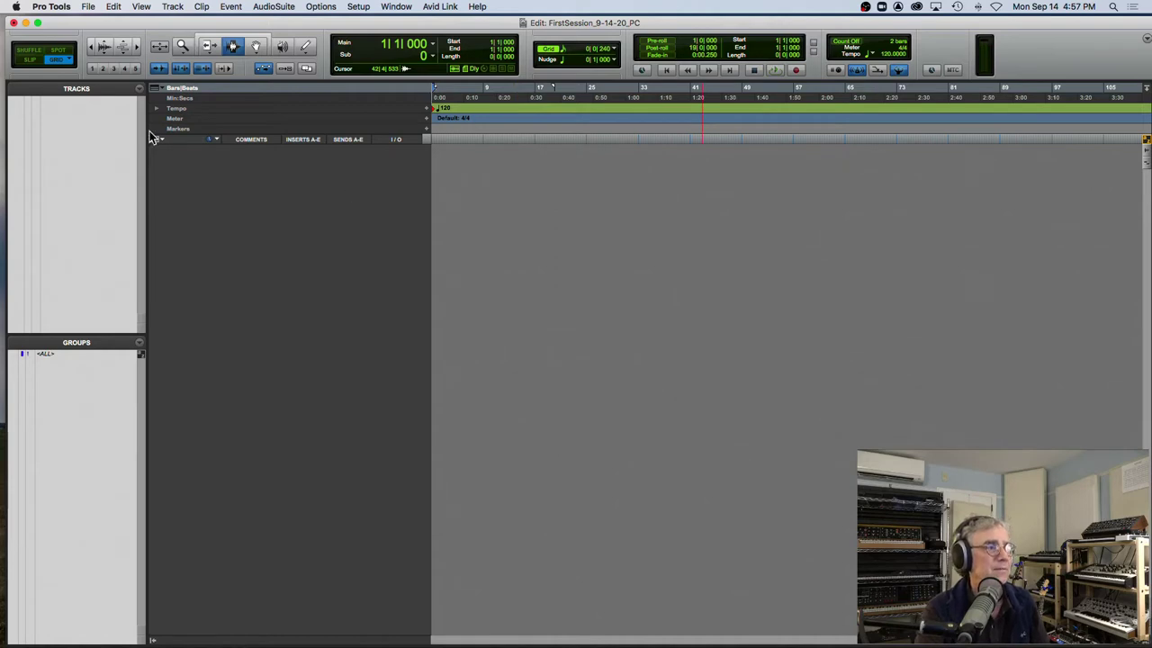
Narrow the Tracks and Groups lists in the Edit window and hide the sub counter
drag(145, 139, 85, 147)
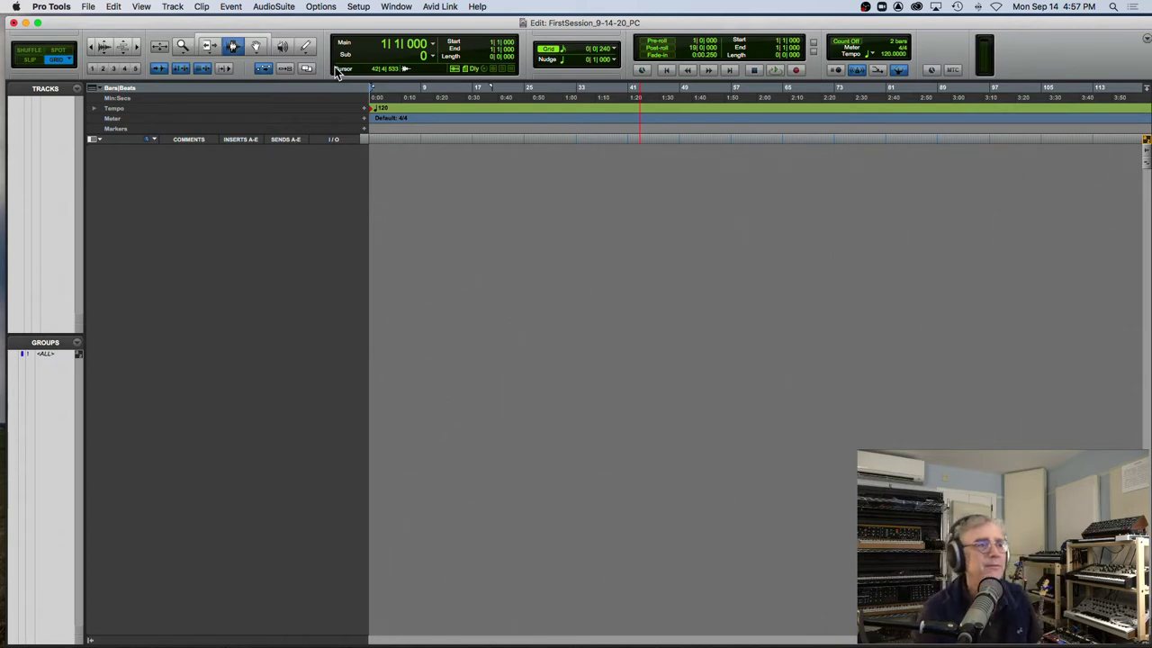
click(433, 44)
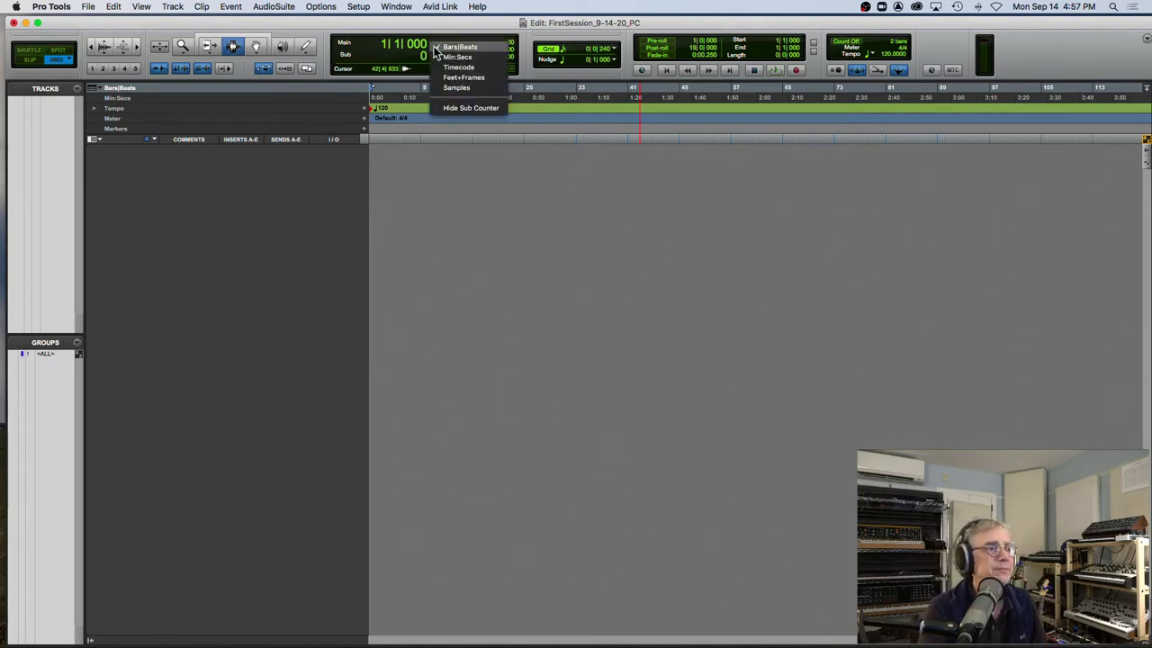
click(452, 108)
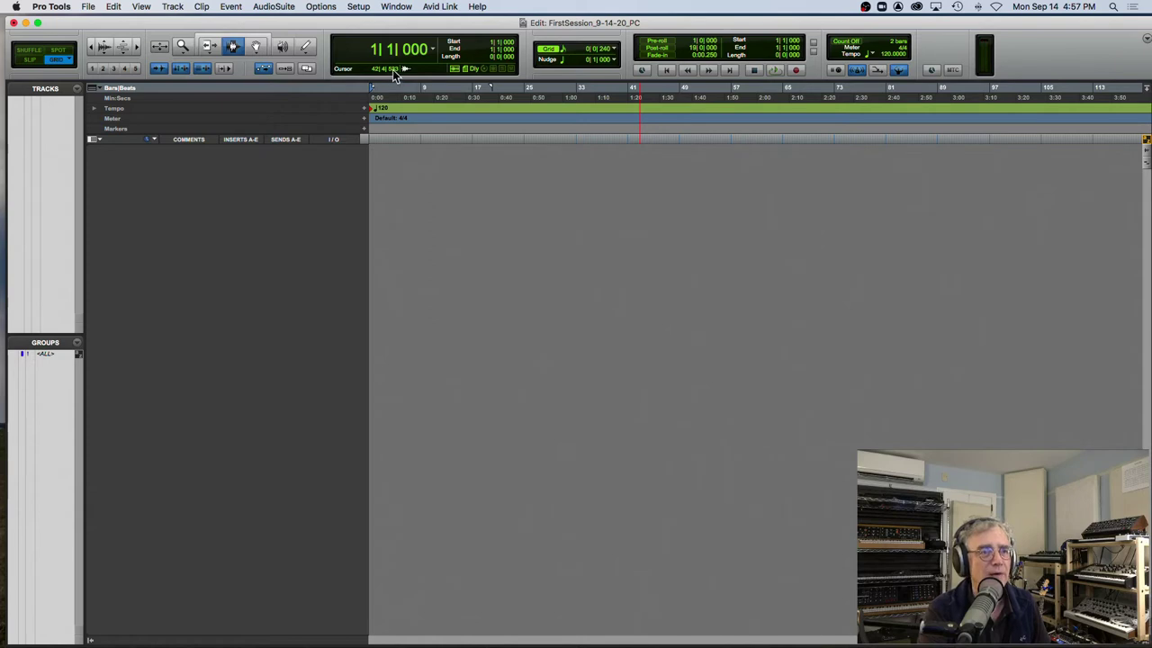
Try the Slip, Grid, Shuffle and Spot edit modes in turn and finish in Grid mode
click(39, 61)
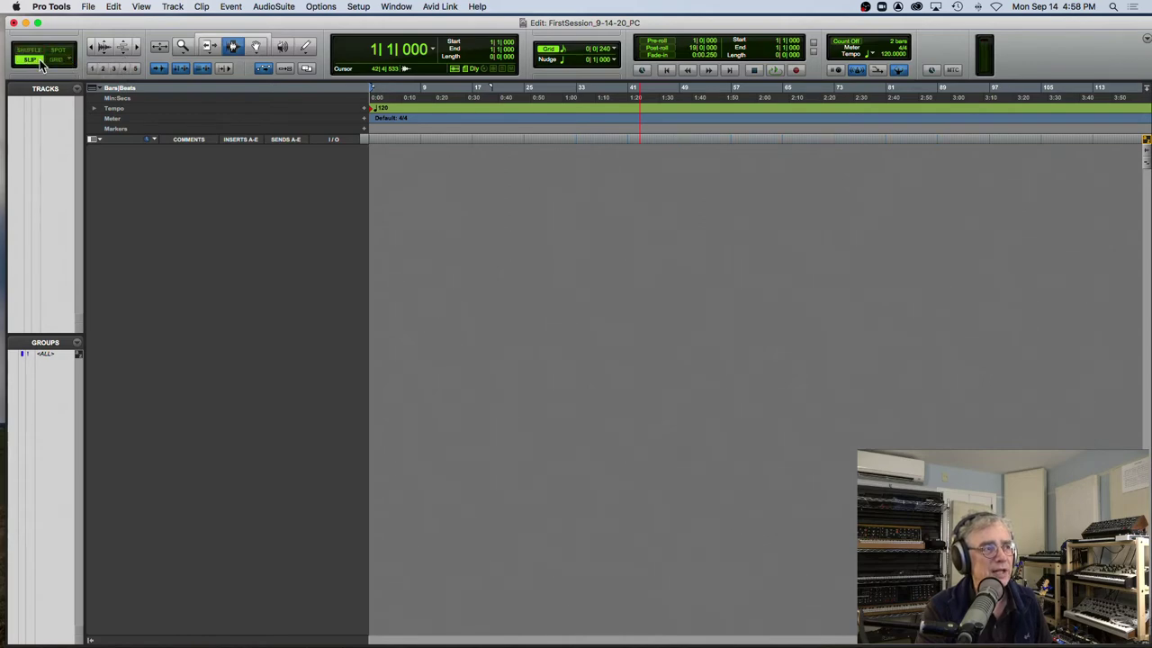
click(60, 61)
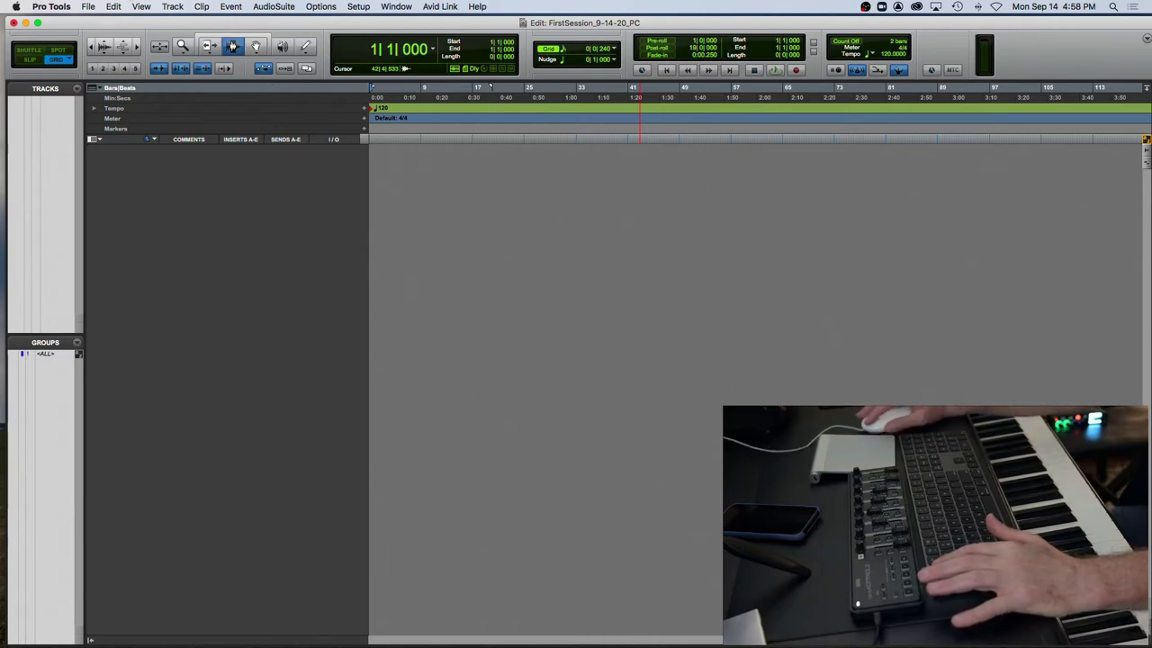
key(F1)
key(F2)
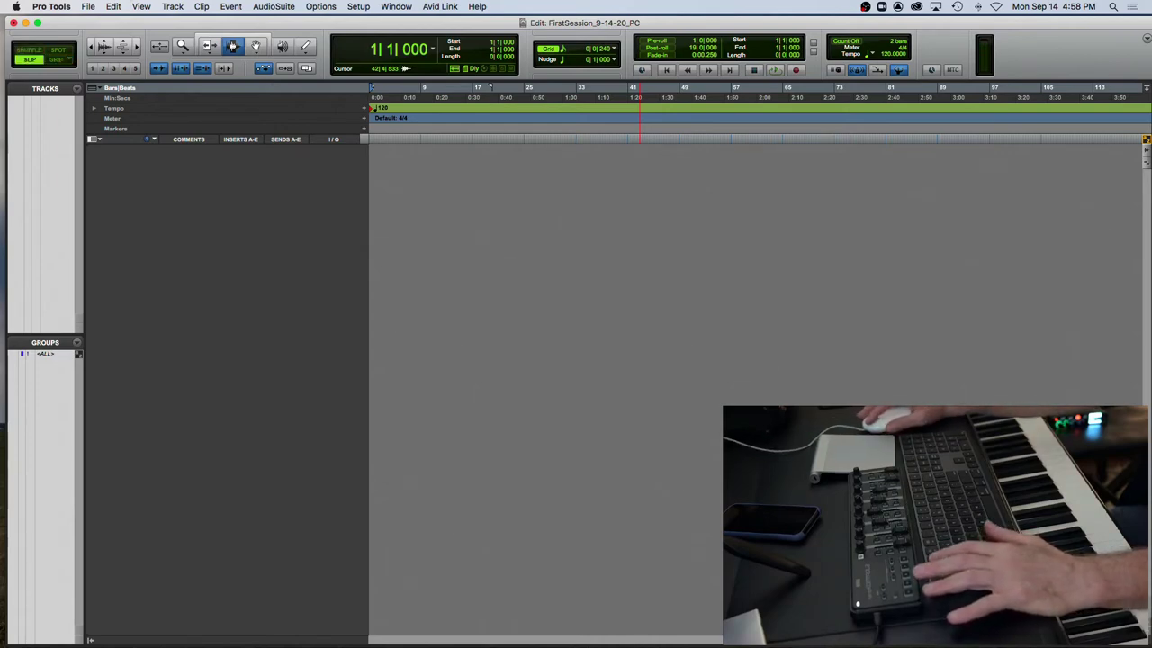
key(F3)
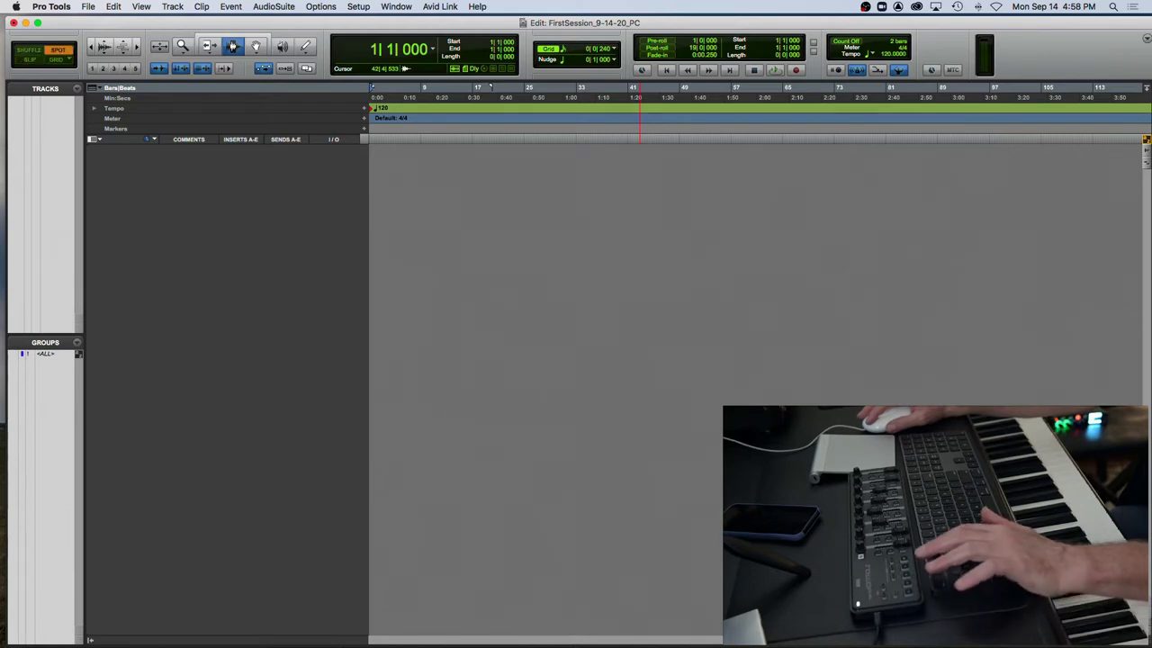
key(F4)
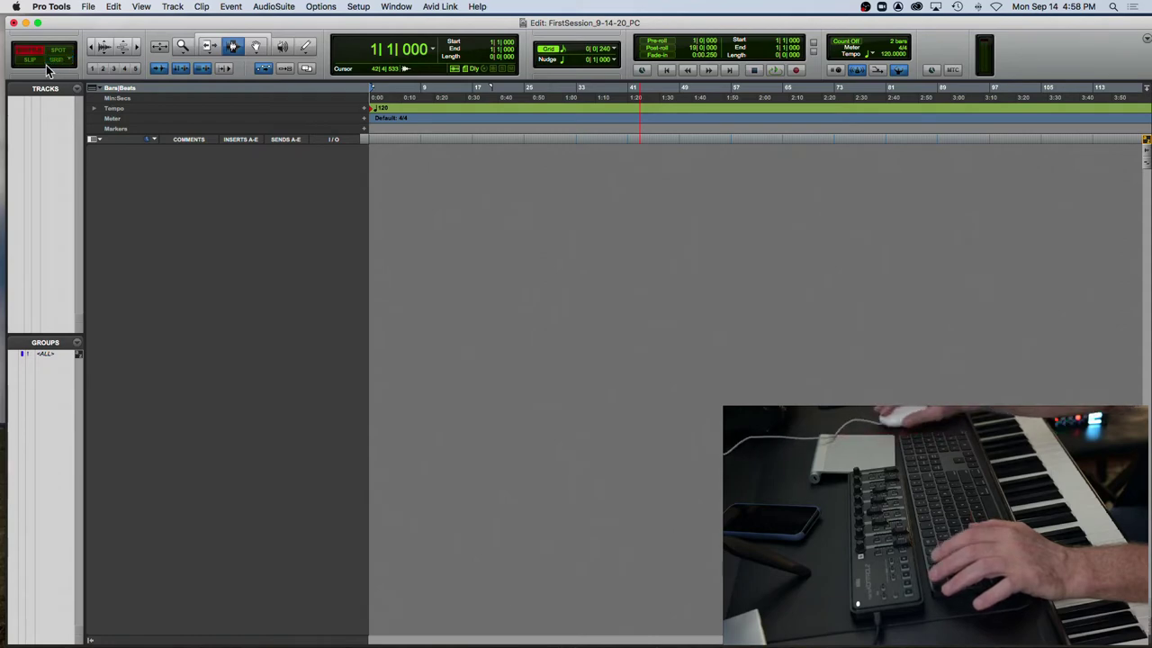
key(F2)
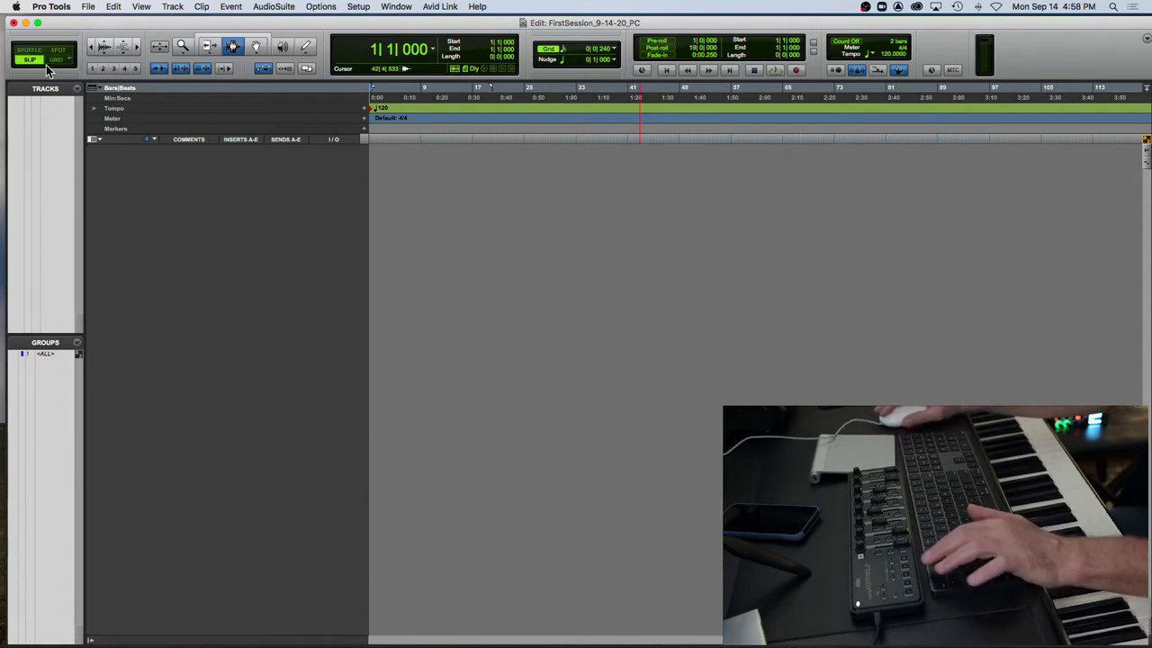
key(F2)
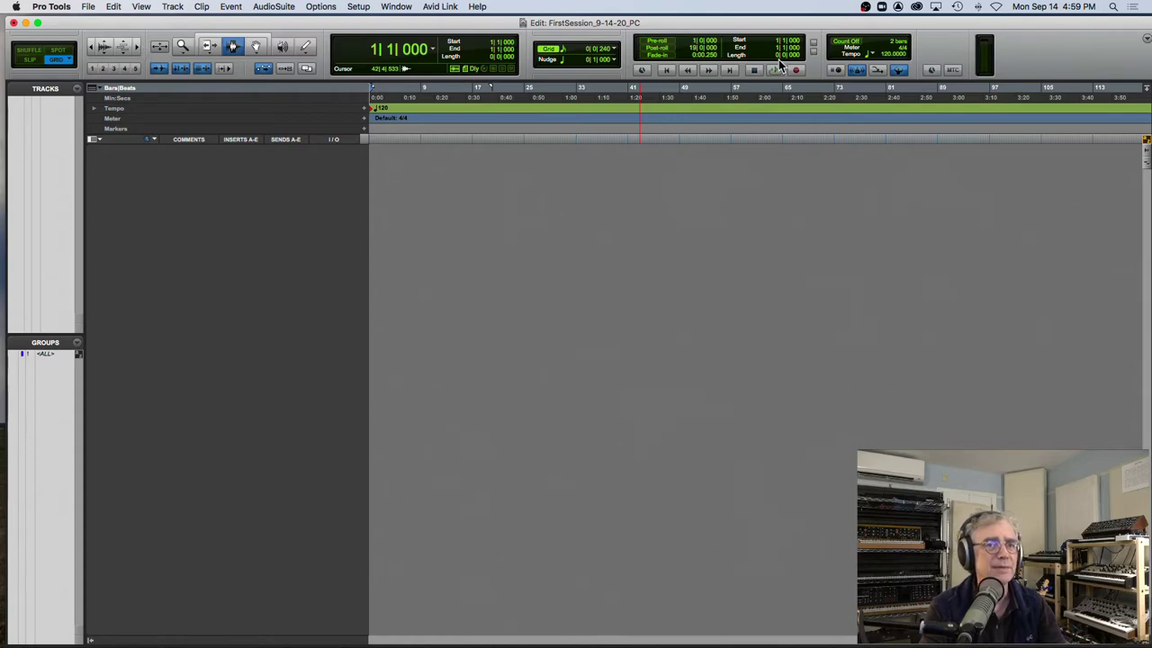
Shift the Edit window to reach its toolbar display options and hide the Zoom Controls
drag(1142, 28, 1126, 30)
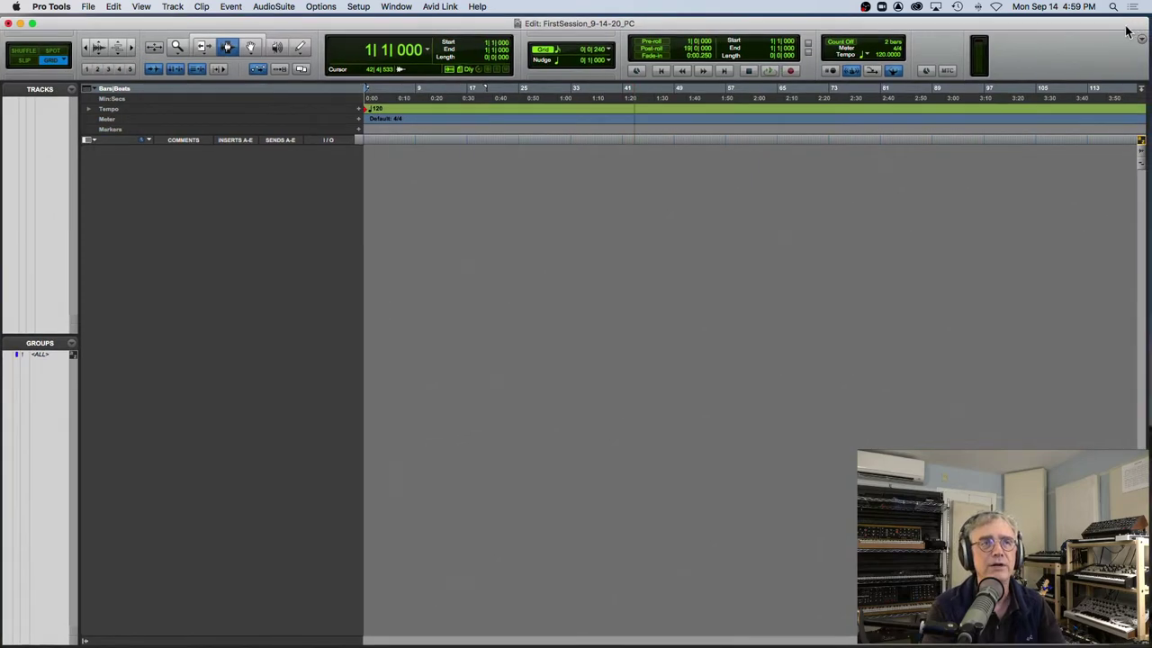
click(1141, 40)
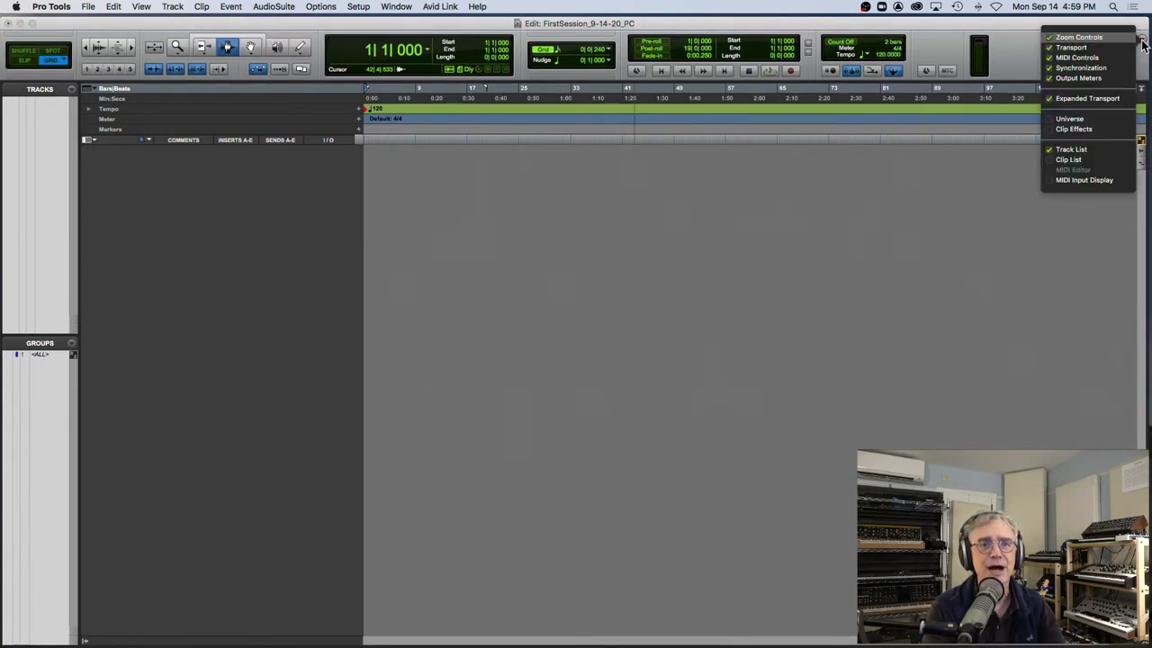
click(1048, 39)
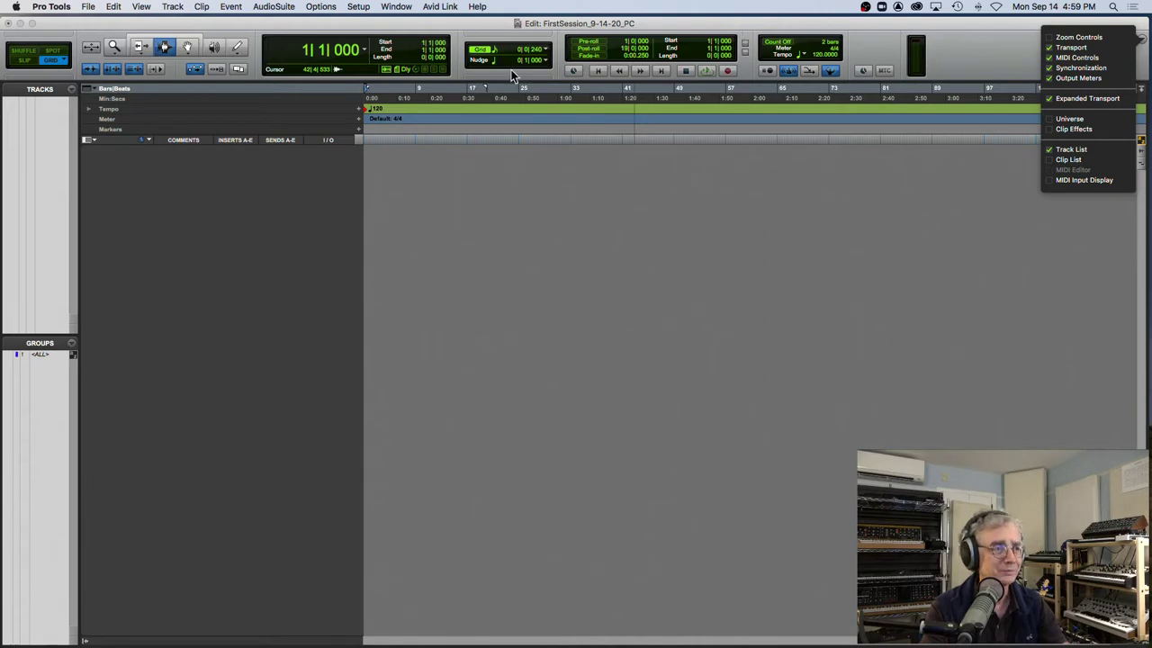
click(142, 48)
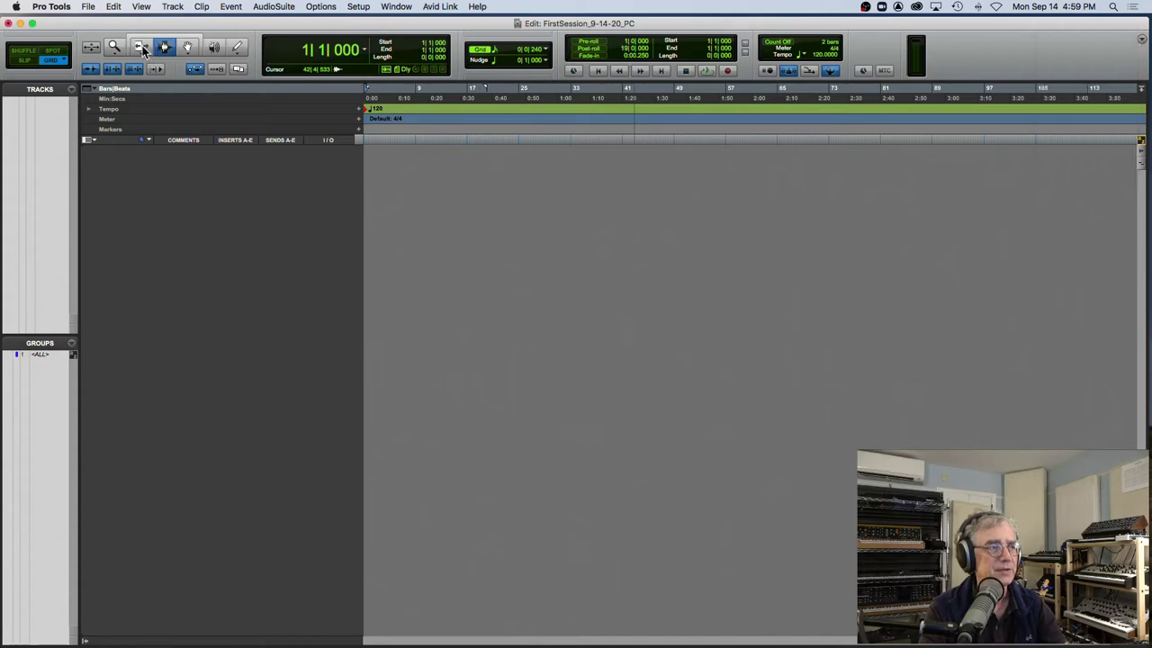
Activate the Trim, Selector, Grabber and Pencil edit tools one after another, running through the sequence twice
click(141, 48)
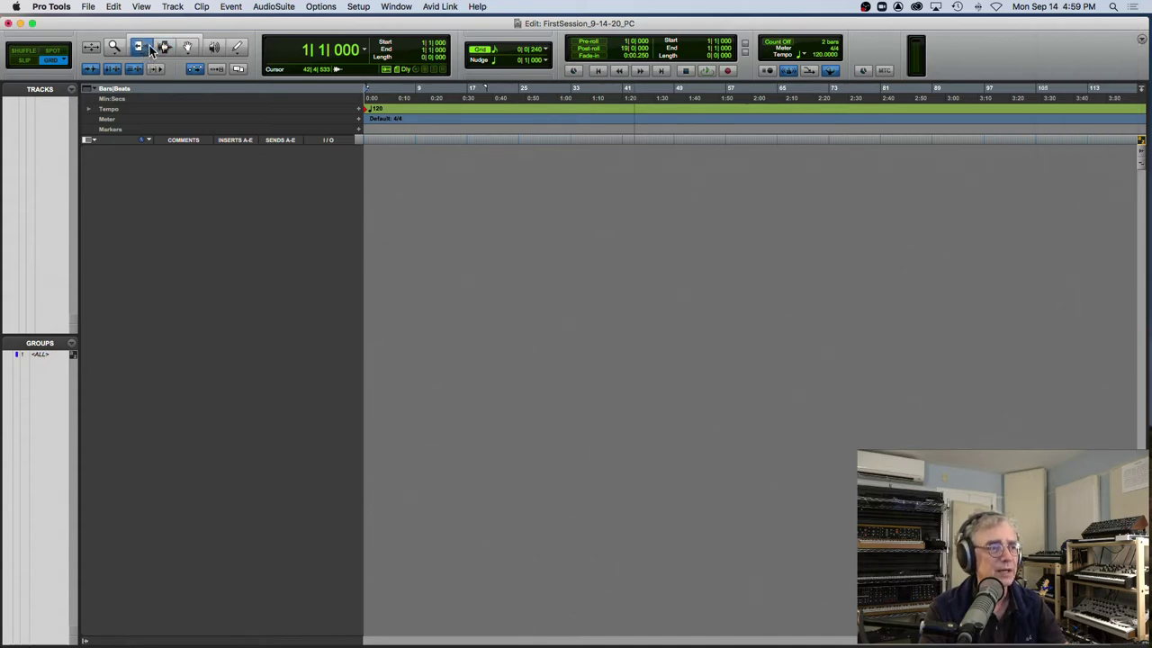
click(164, 49)
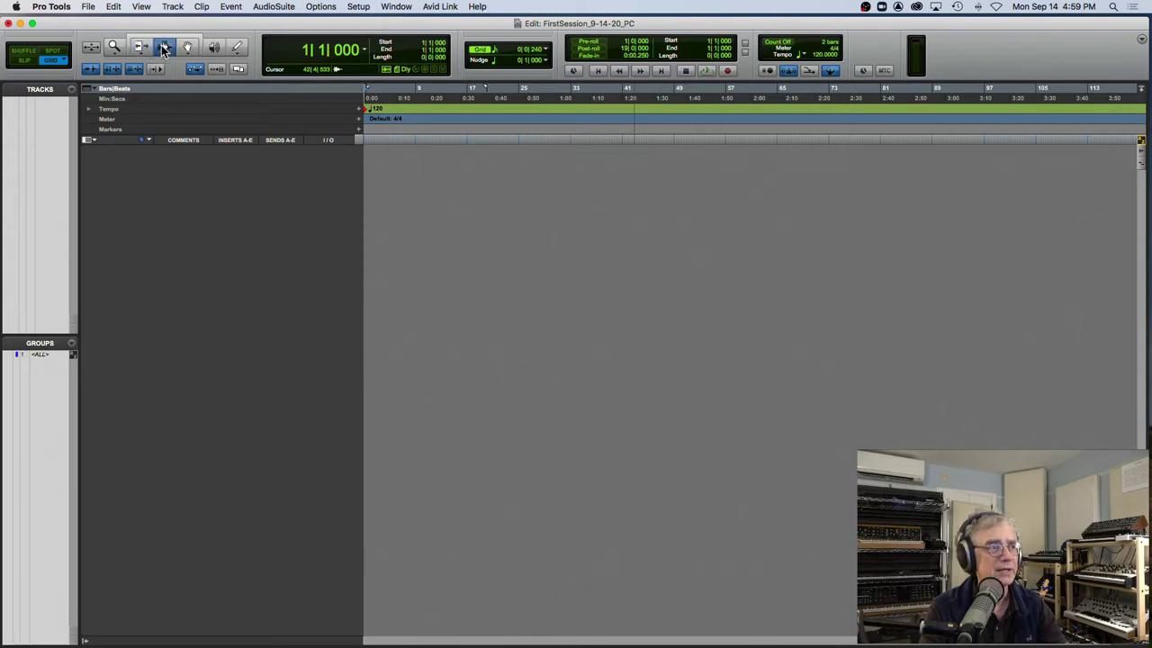
click(187, 49)
click(238, 48)
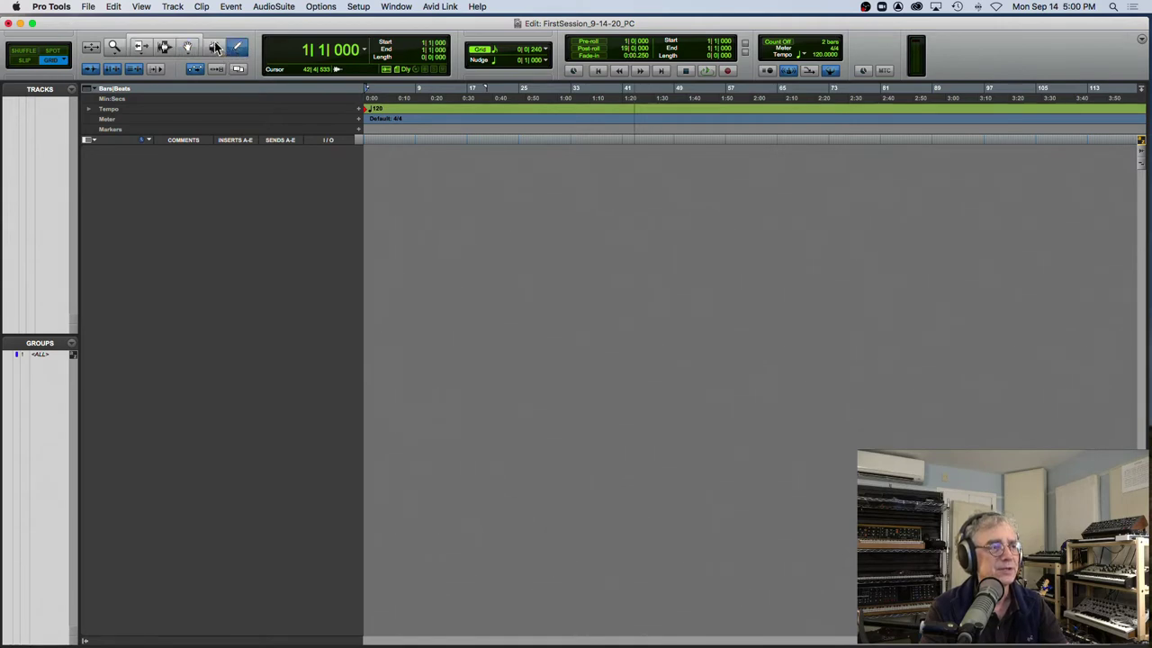
click(142, 48)
click(168, 48)
click(189, 49)
click(236, 51)
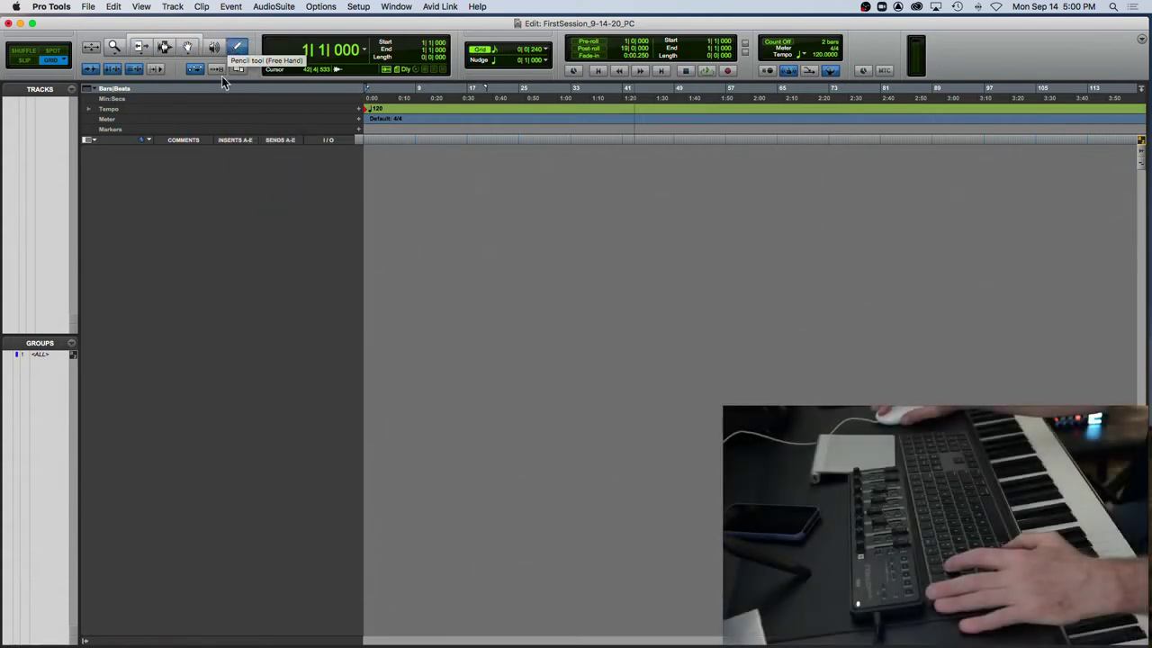
Cycle back and forth through the Zoomer, Selector, Grabber, Scrubber, Pencil and Trim edit tools, finishing on the Trim tool
key(F5)
key(F7)
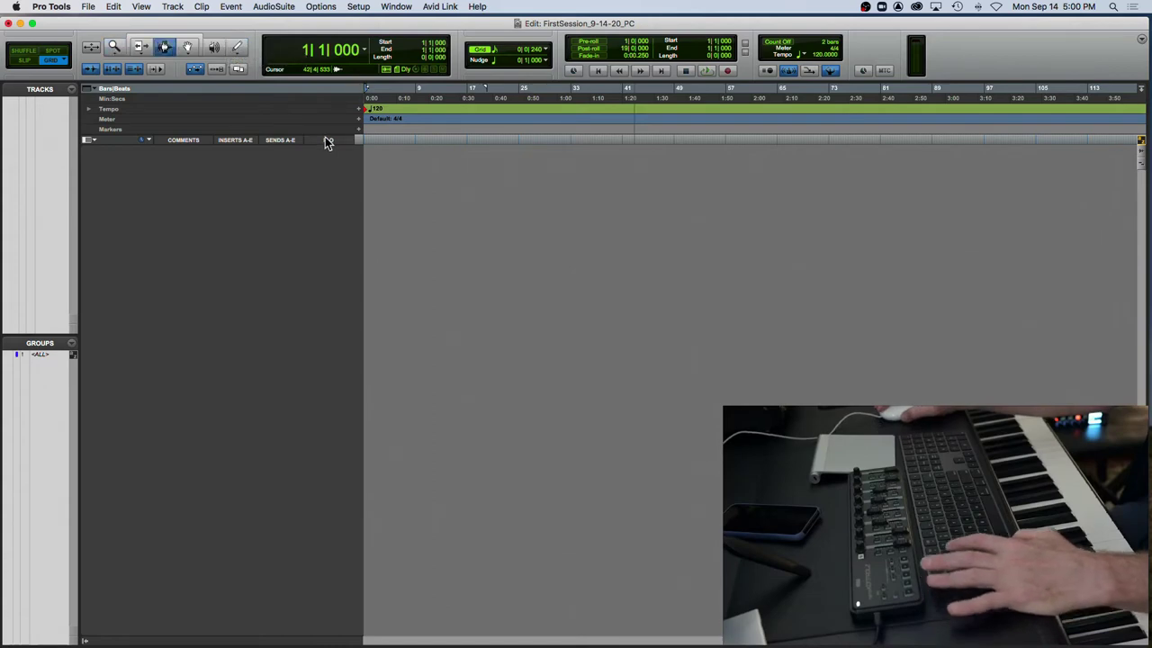
key(F8)
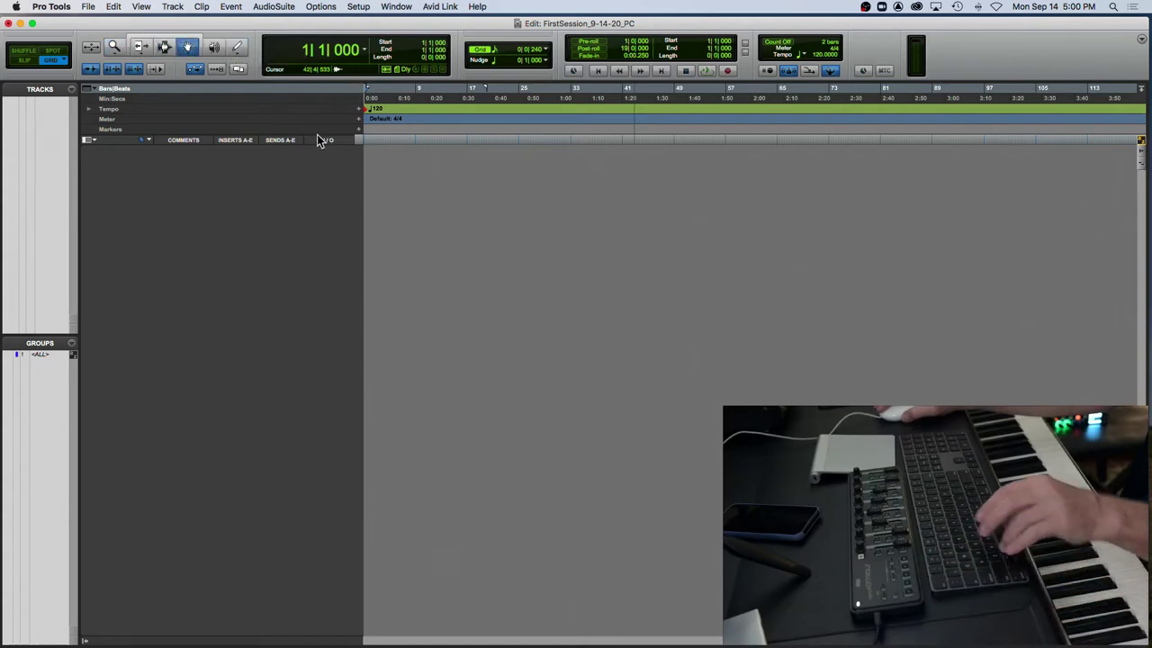
key(F9)
key(F8)
key(F9)
key(F10)
key(F9)
key(F8)
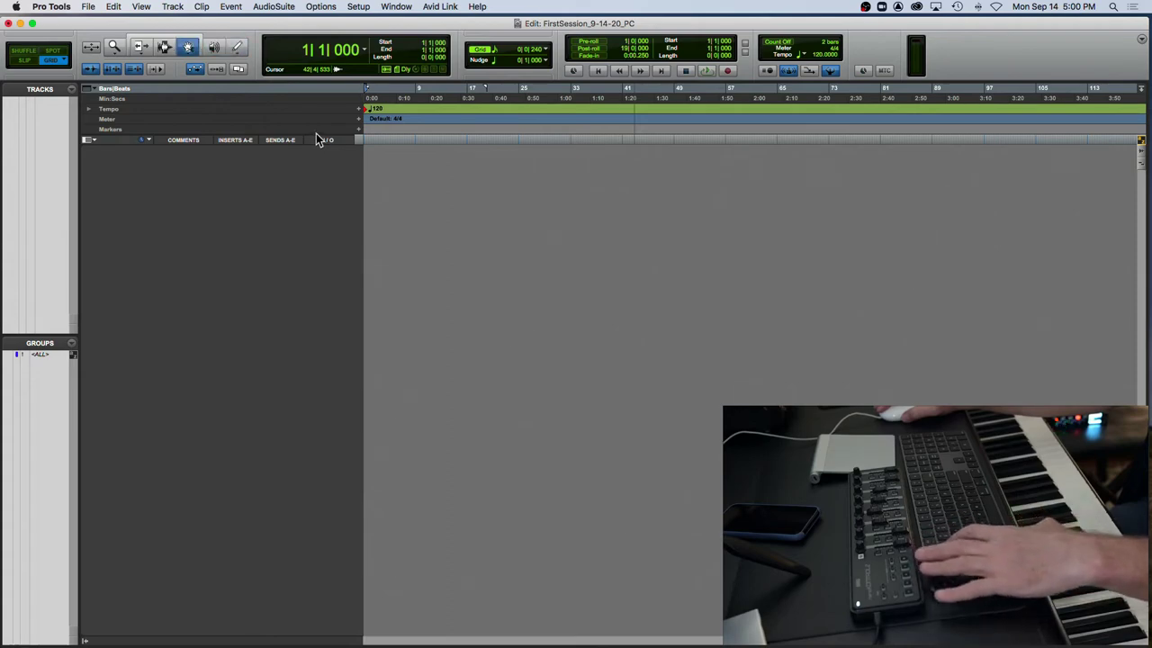
key(F7)
key(F6)
key(F7)
key(F8)
key(F7)
key(F8)
key(F9)
key(F8)
key(F7)
key(F6)
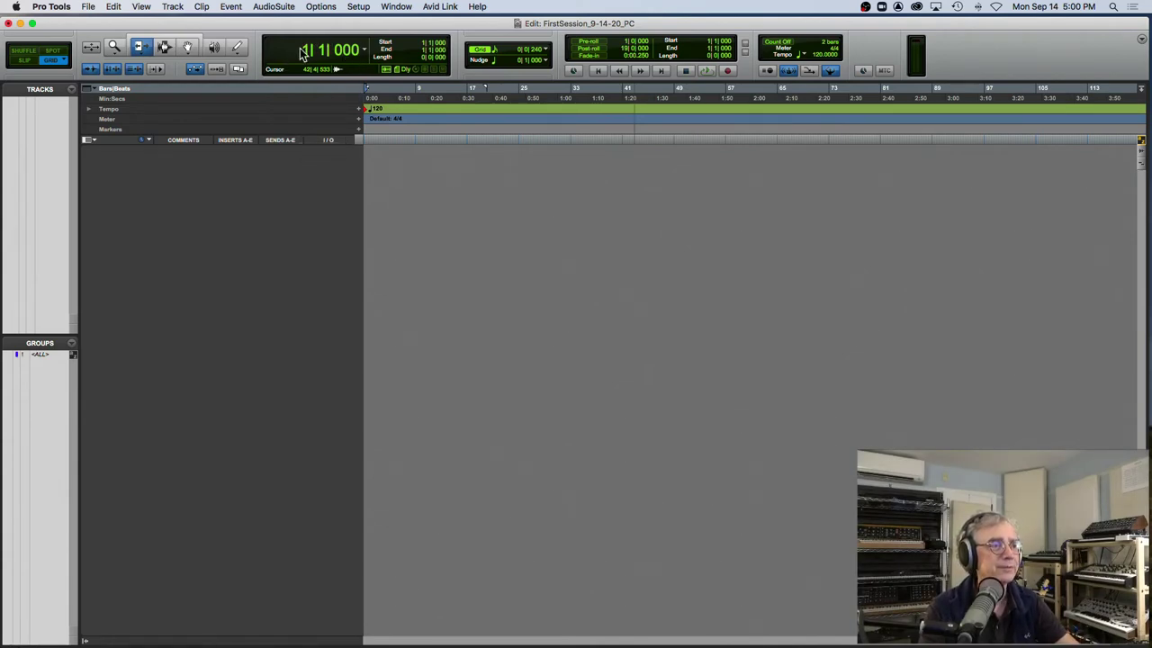
Switch to Chrome and open Google Classroom, choosing another account at the sign-in page to reach the class list
mouse_move(152, 639)
click(87, 638)
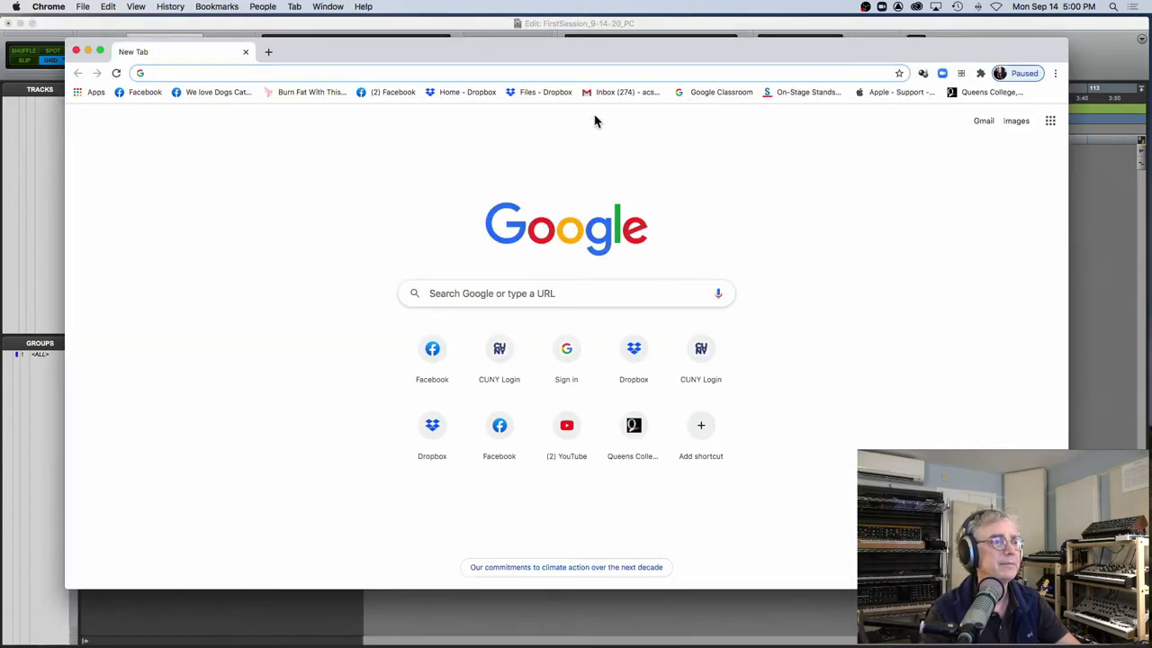
click(741, 95)
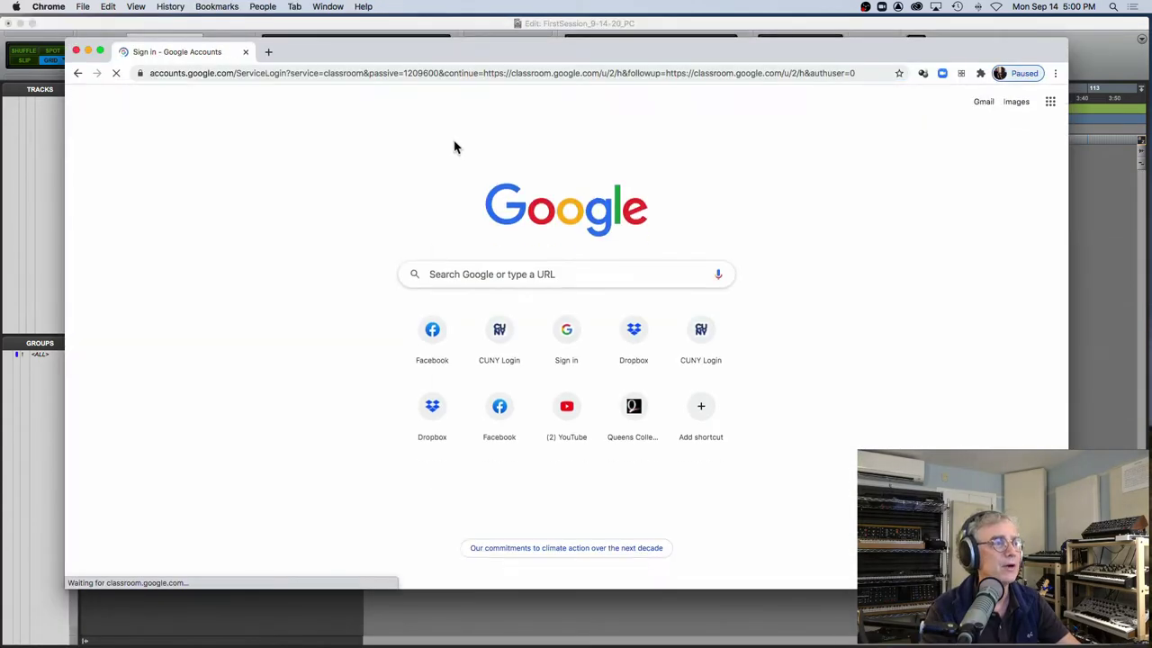
click(644, 351)
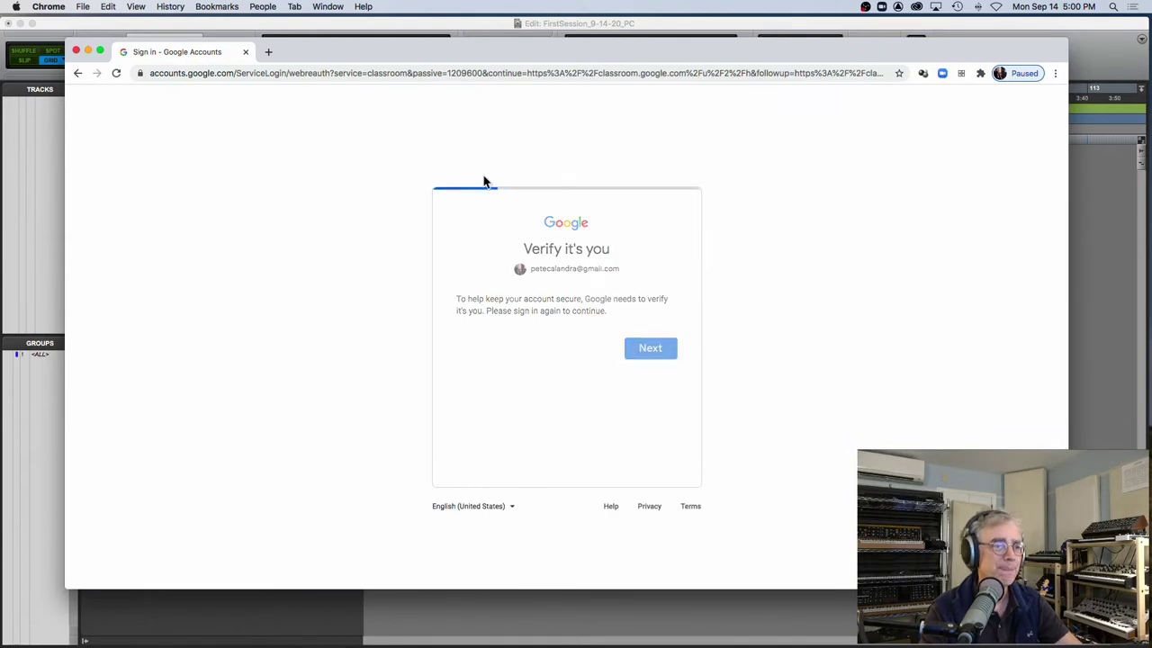
click(600, 275)
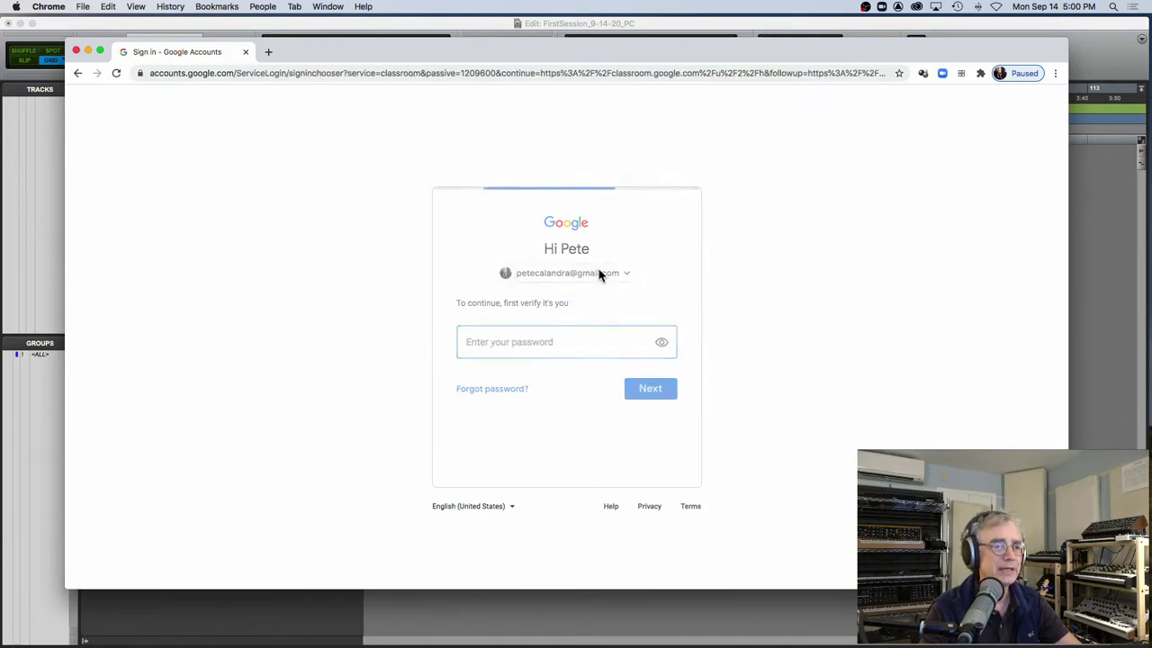
click(538, 324)
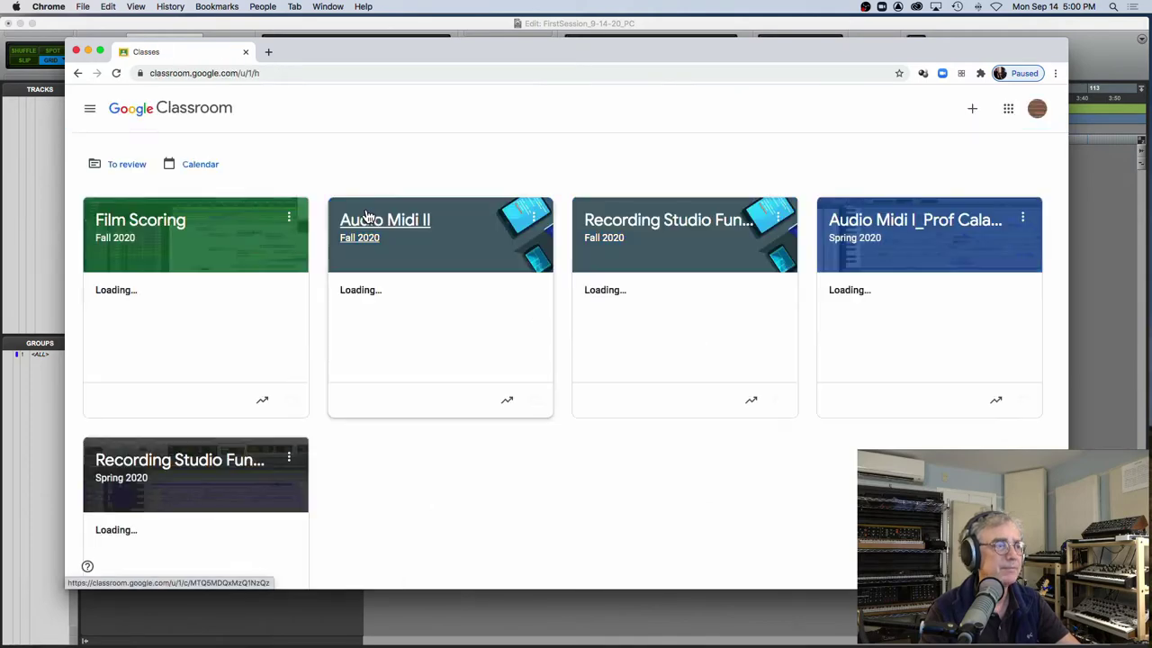
Open UnderstandingTheCounterInProTools.pdf from the Fall 2020 Recording Studio Fundamentals class, place it below the Pro Tools counter and enlarge it to 175%
click(645, 245)
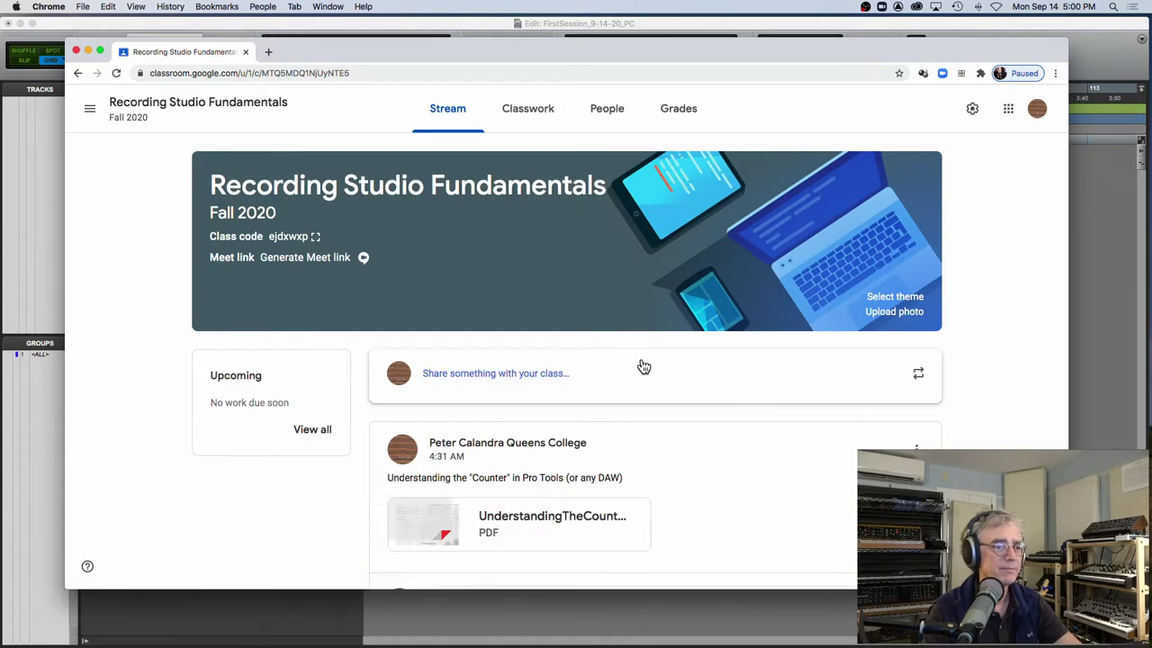
click(464, 516)
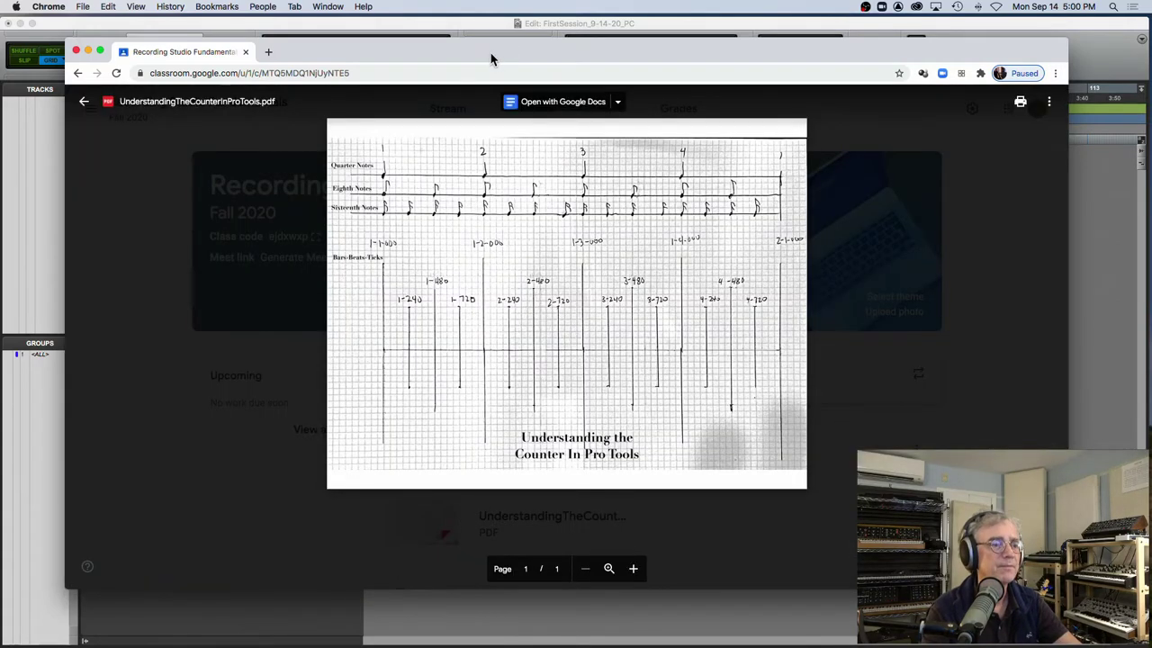
drag(492, 60, 495, 133)
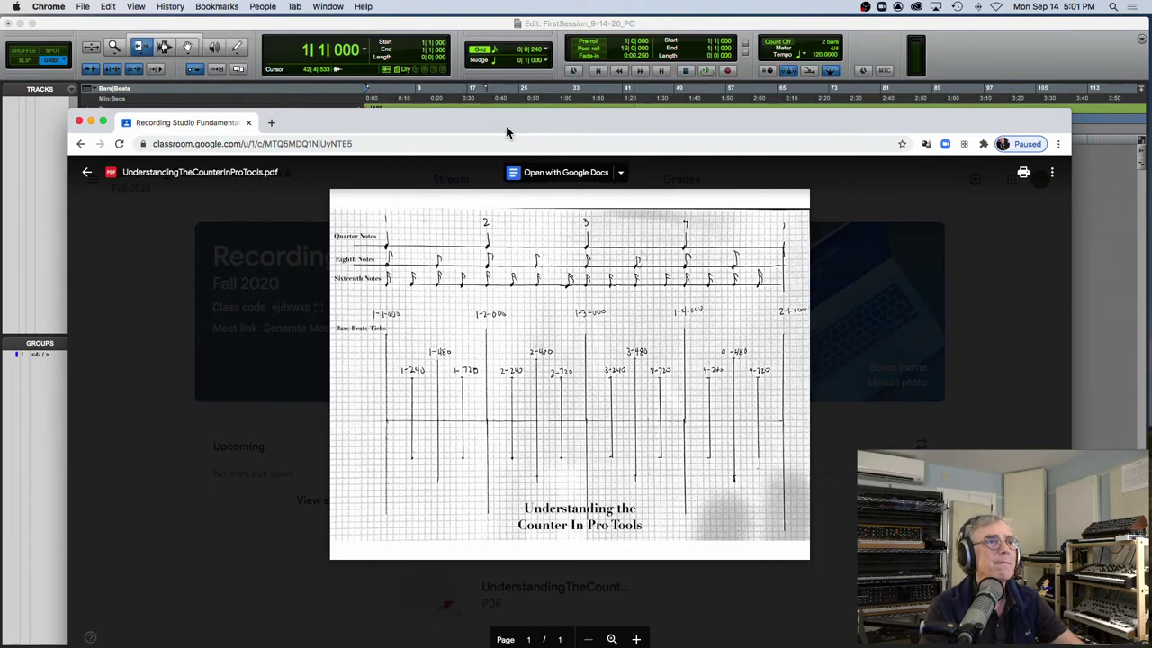
key(super+equal)
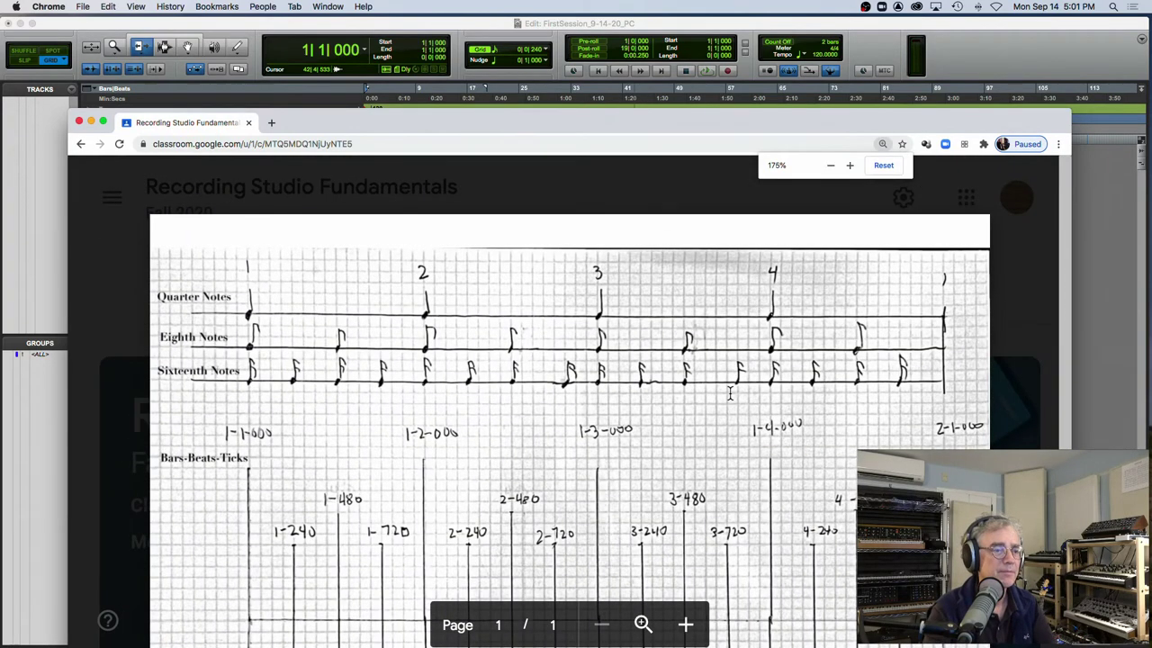
scroll(665, 463, down, 1)
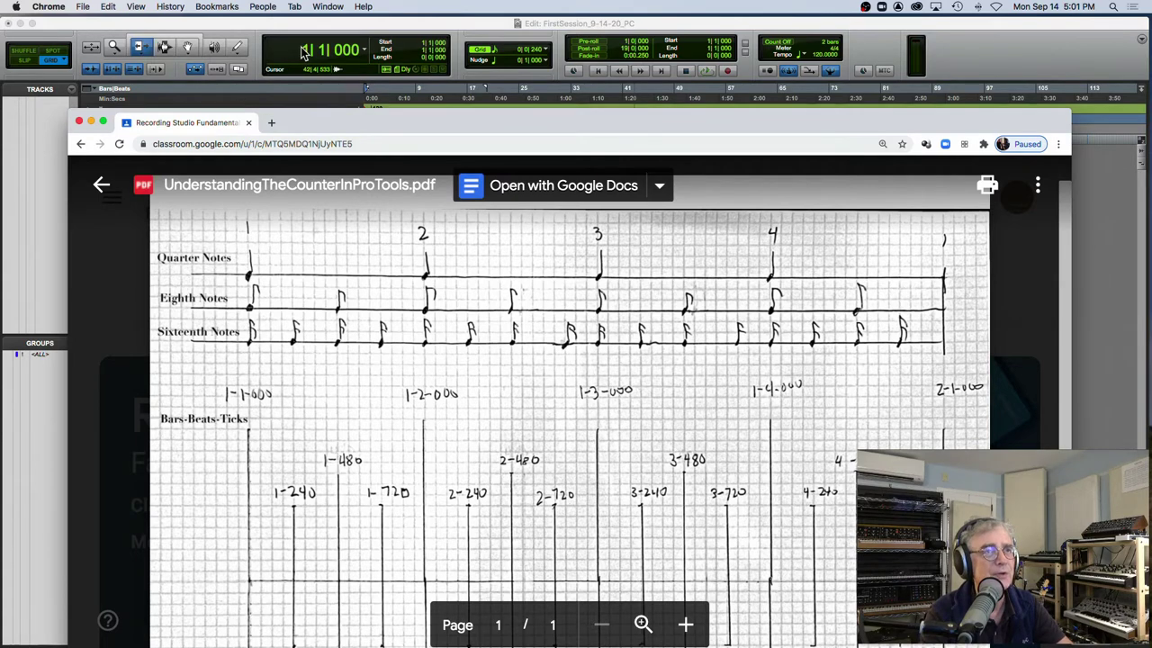
Select Bars|Beats as the main counter's time scale in Pro Tools and return to the counter diagram in Chrome
click(371, 51)
click(365, 52)
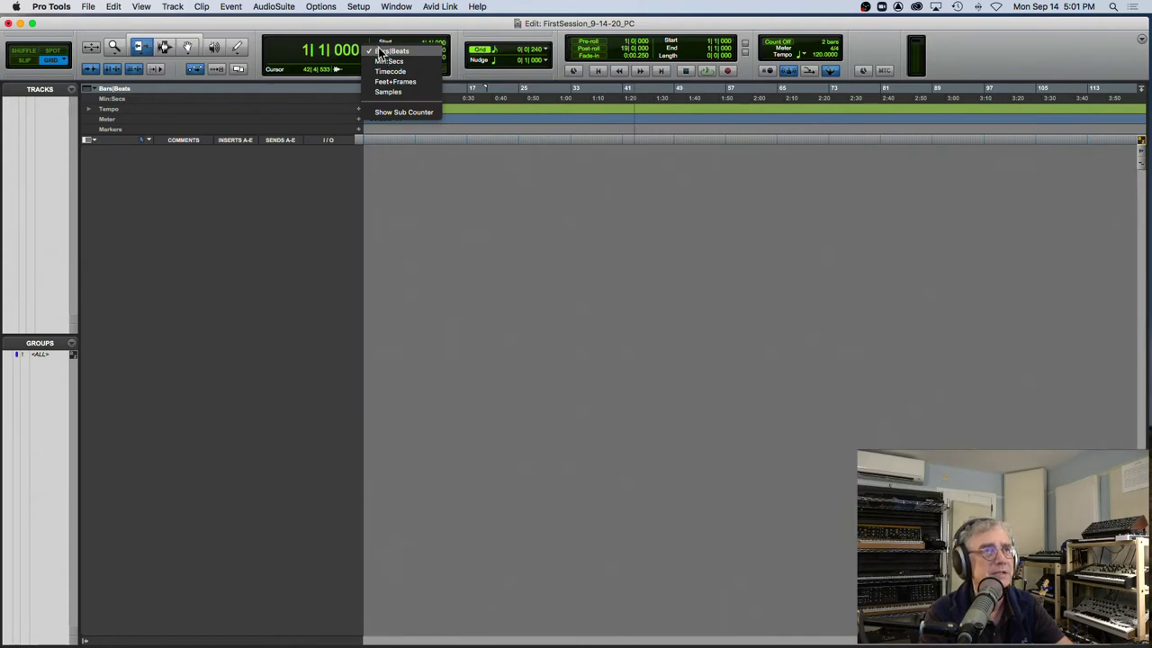
click(380, 51)
mouse_move(184, 638)
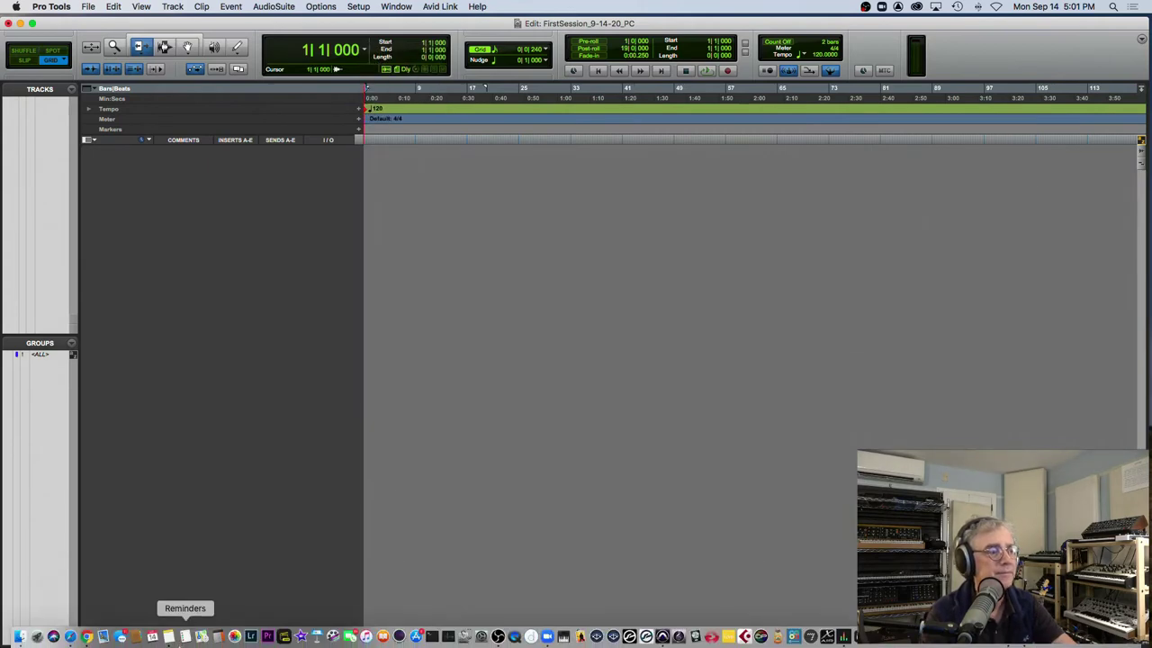
click(87, 637)
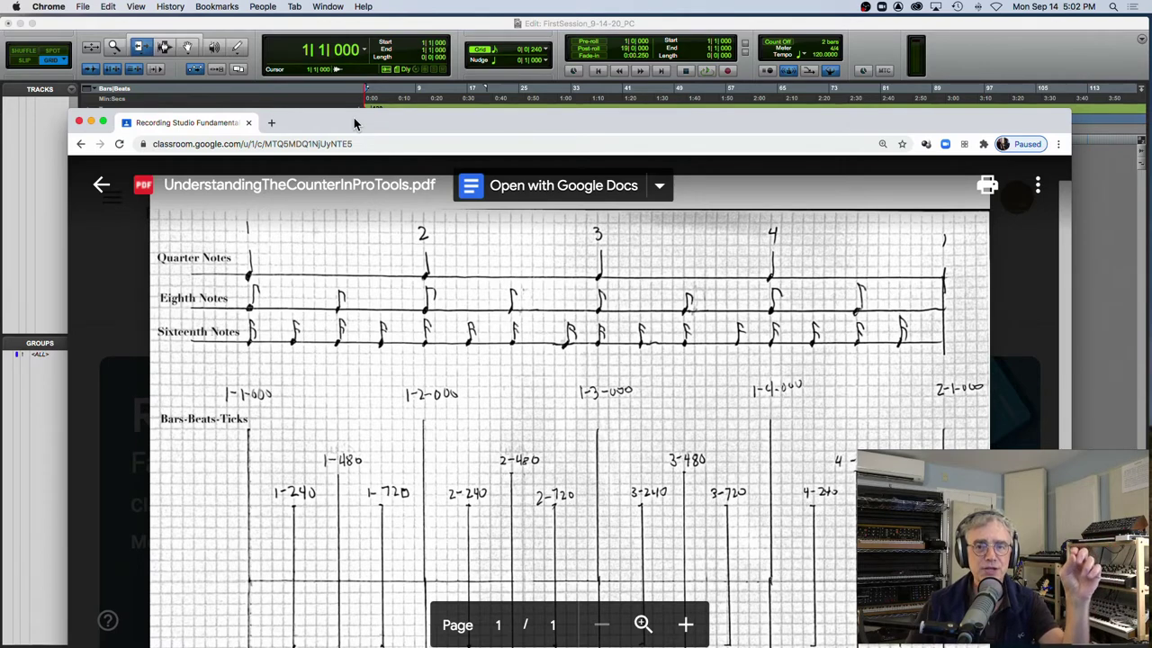
Switch to Pro Tools and step the main counter's beat value through 2, 3 and 4 within bar 1
click(325, 54)
text(2)
key(Return)
click(325, 54)
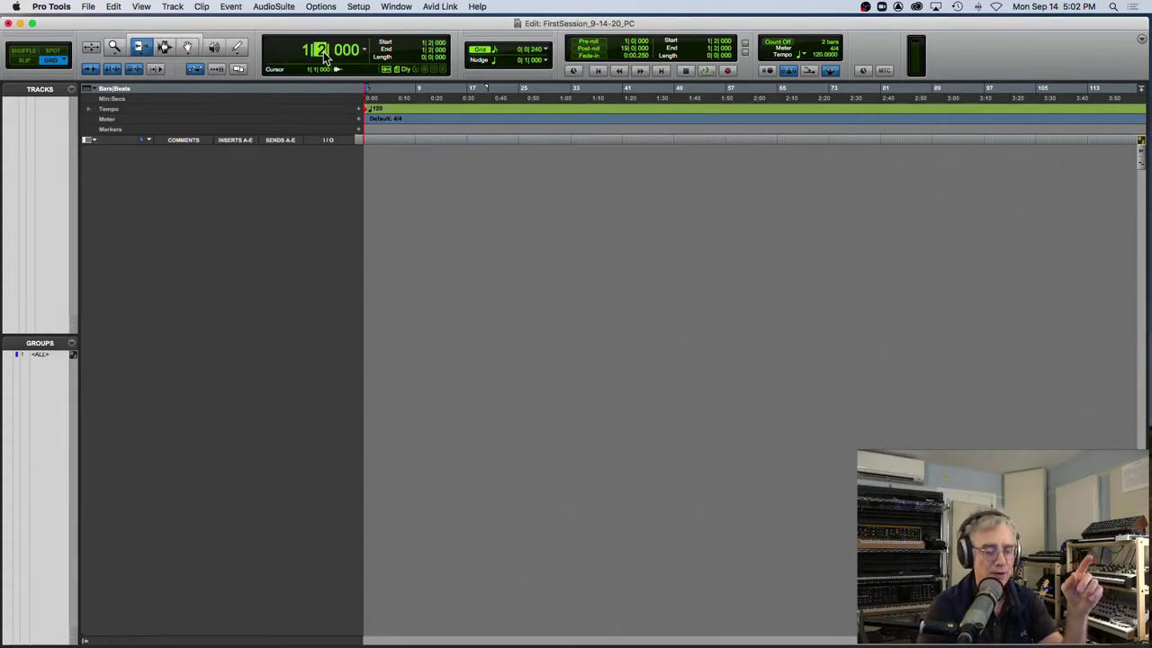
text(3)
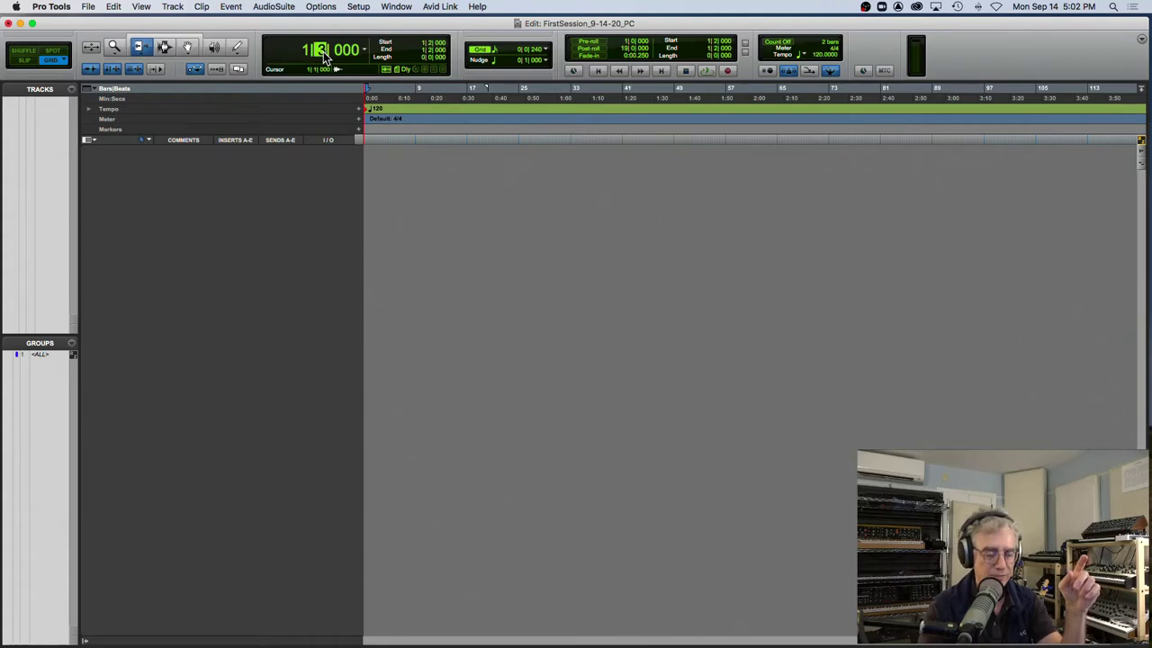
text(4)
key(Return)
Advance the main counter to the start of bar 2, at 2|1|000
click(306, 52)
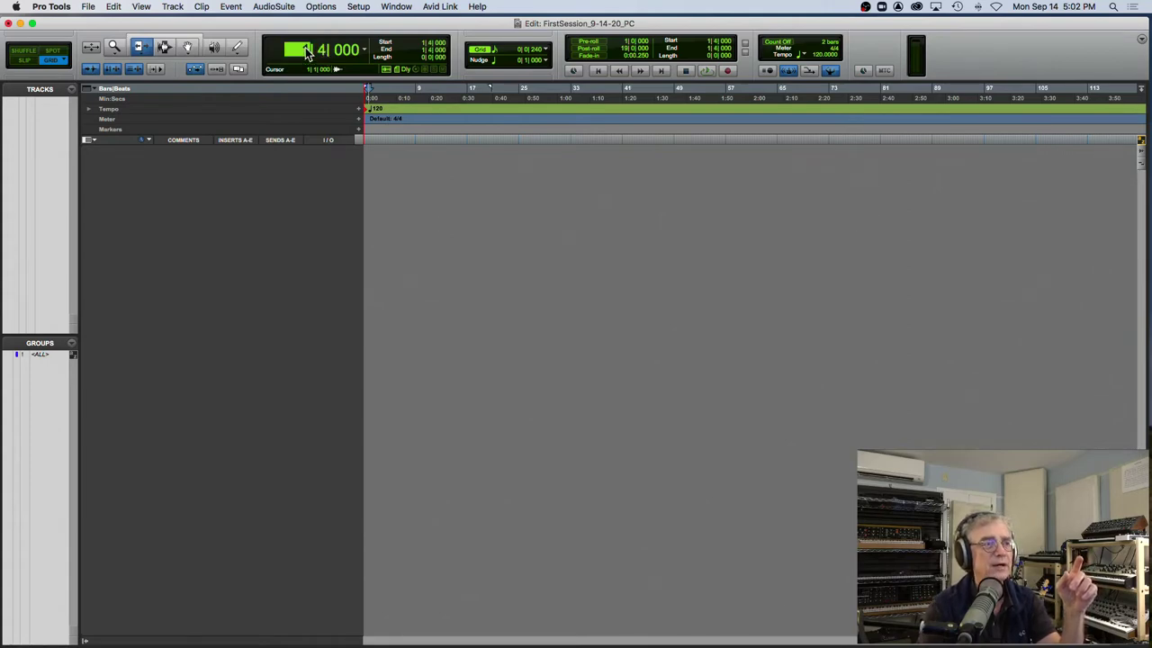
text(2)
key(Return)
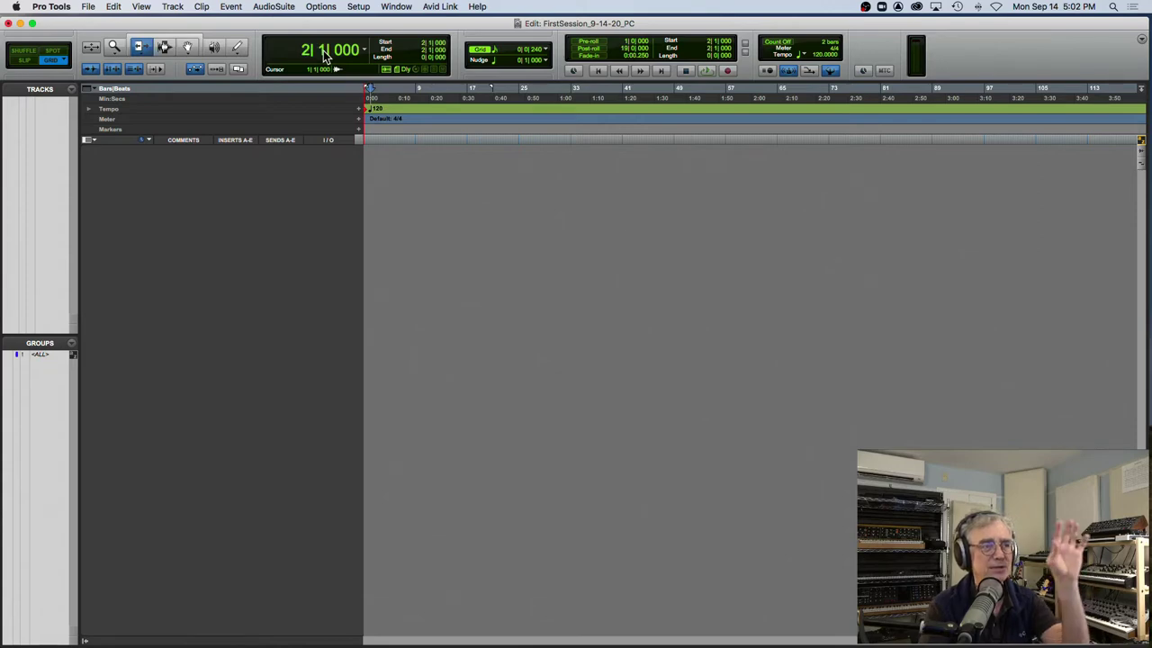
Return to the counter diagram in Chrome and examine how quarter, eighth and sixteenth notes map to bars, beats and ticks
mouse_move(95, 635)
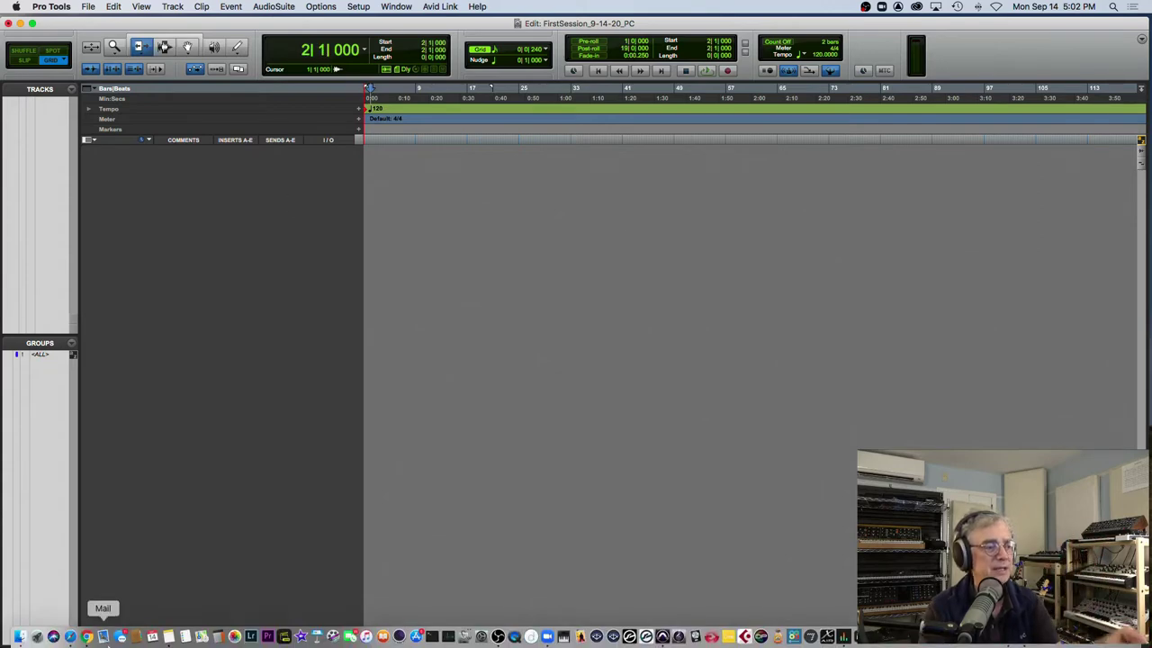
click(86, 637)
drag(346, 130, 346, 90)
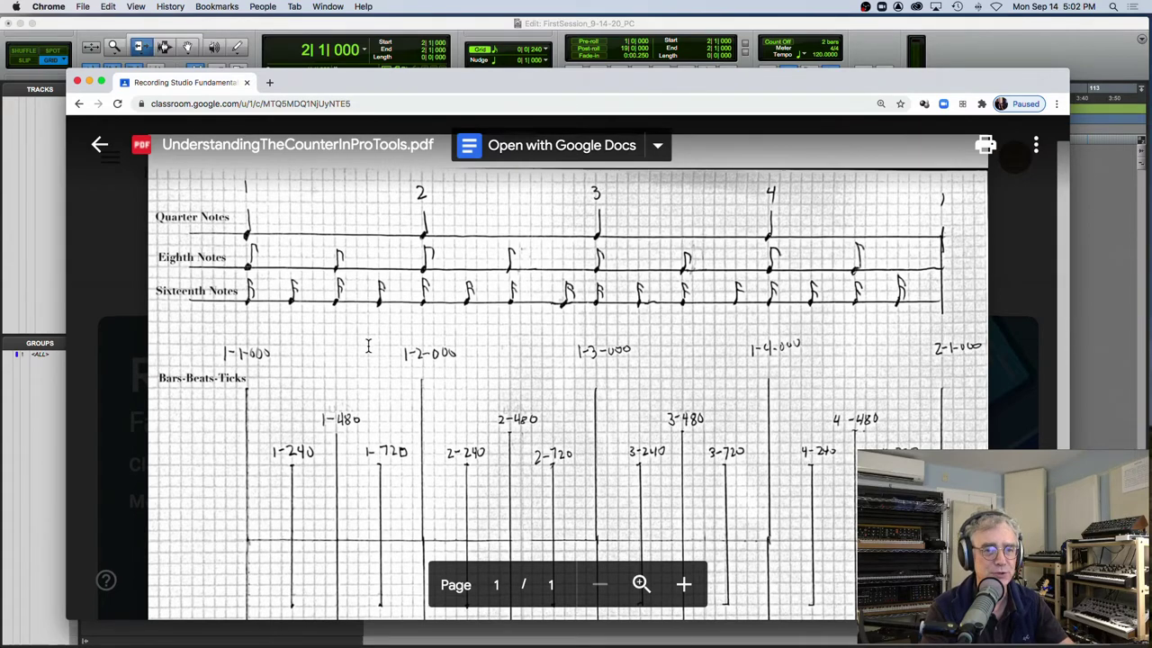
scroll(368, 347, down, 1)
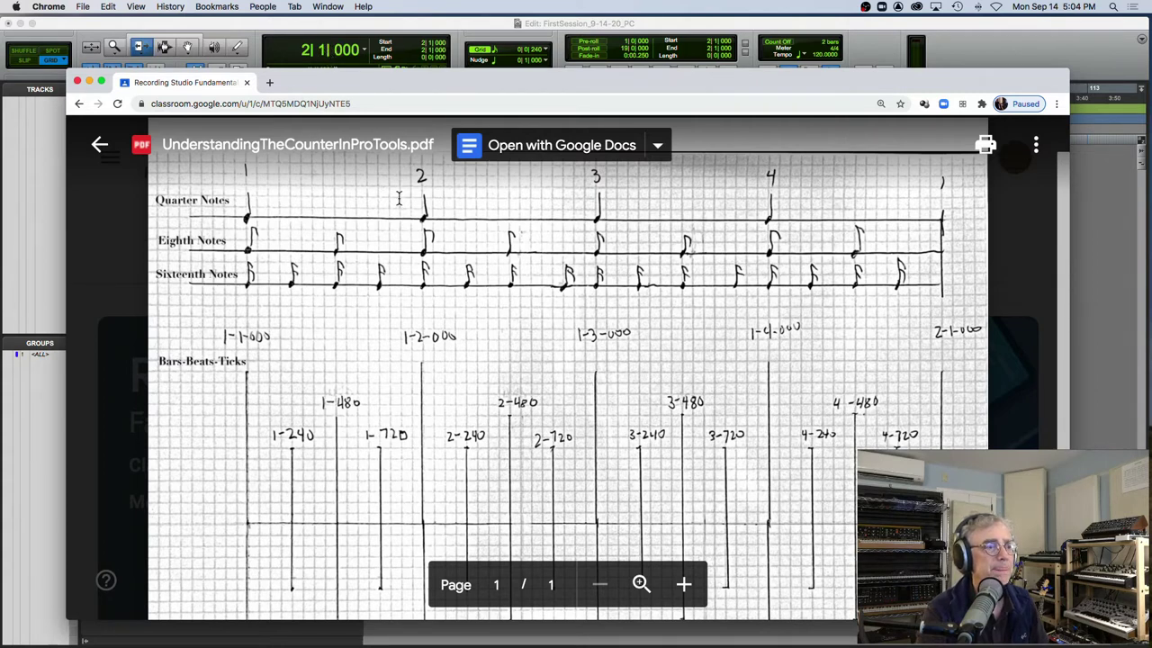
Reset the Pro Tools main counter to 1|1|000 and bring the counter diagram in Chrome back up
click(306, 58)
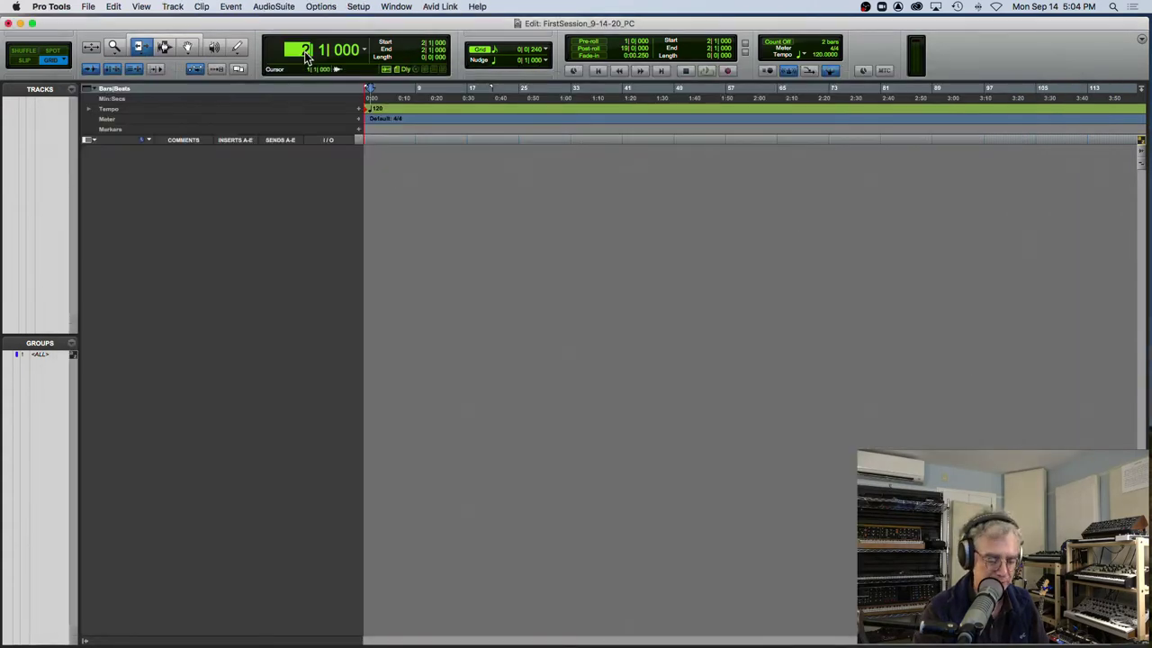
mouse_move(6, 640)
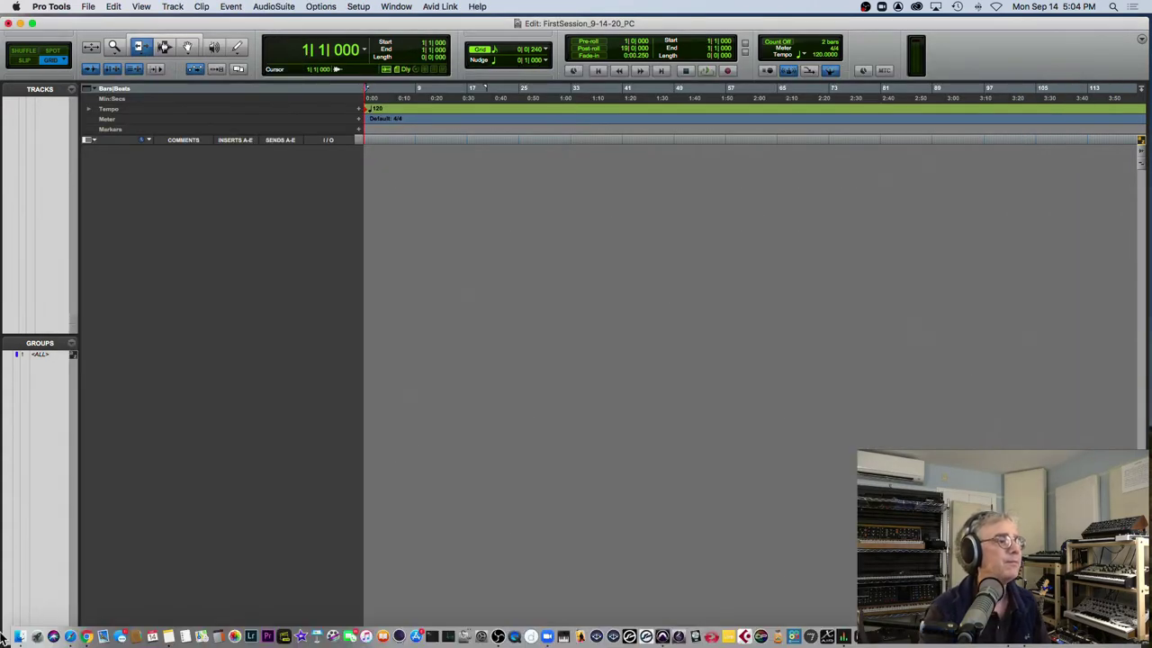
click(87, 637)
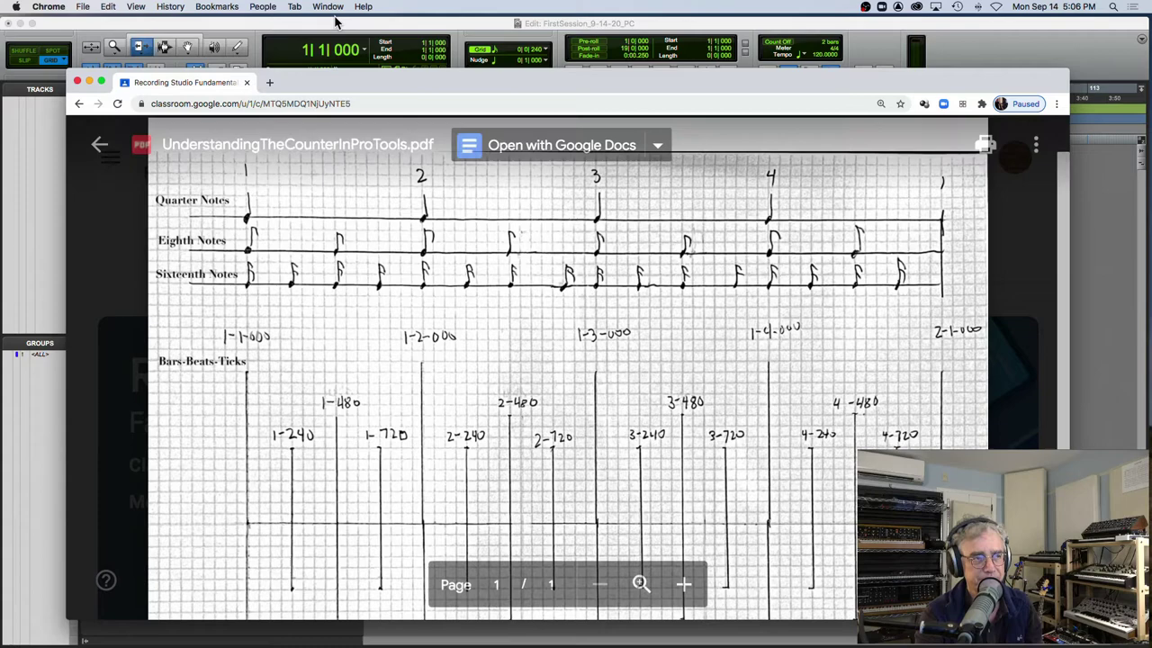
Set the main counter's ticks to 240 in Pro Tools for position 1|1|240
click(348, 52)
text(240)
key(Return)
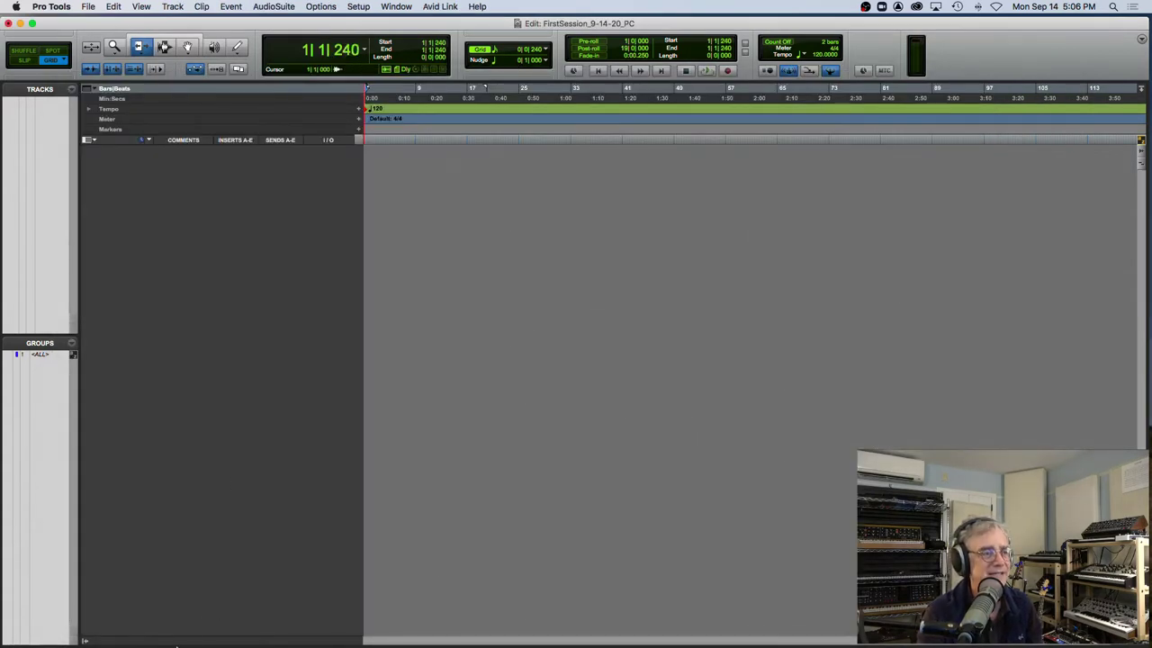
Check the counter diagram in Chrome once more, minimize its window and return to the Pro Tools Edit window
mouse_move(130, 642)
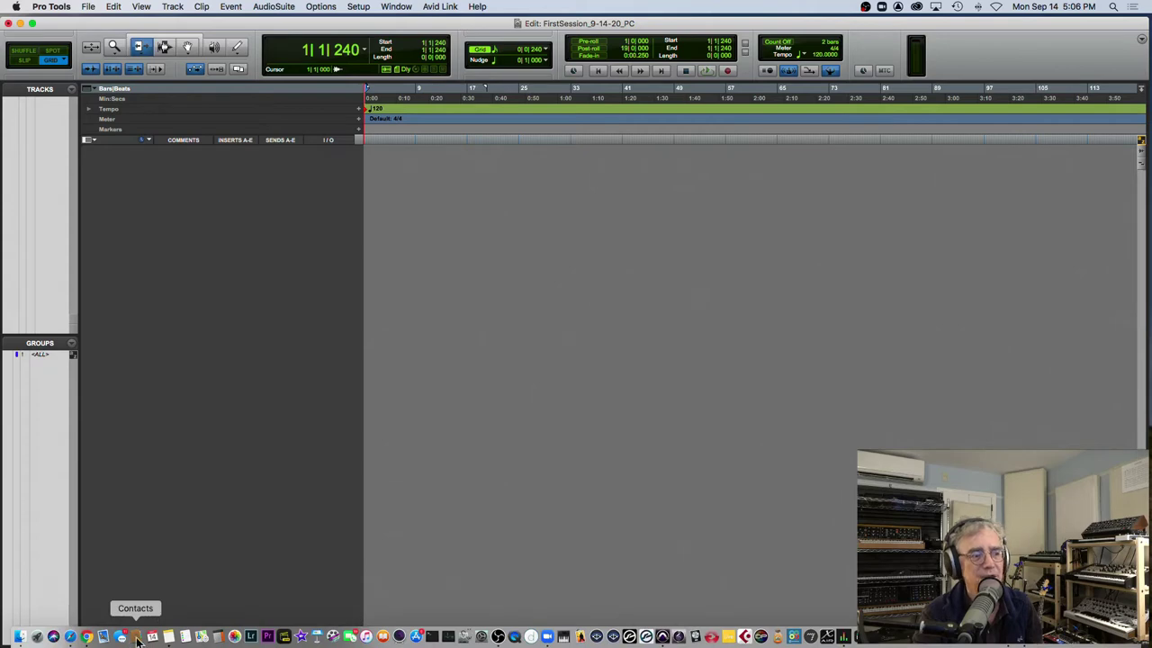
click(87, 637)
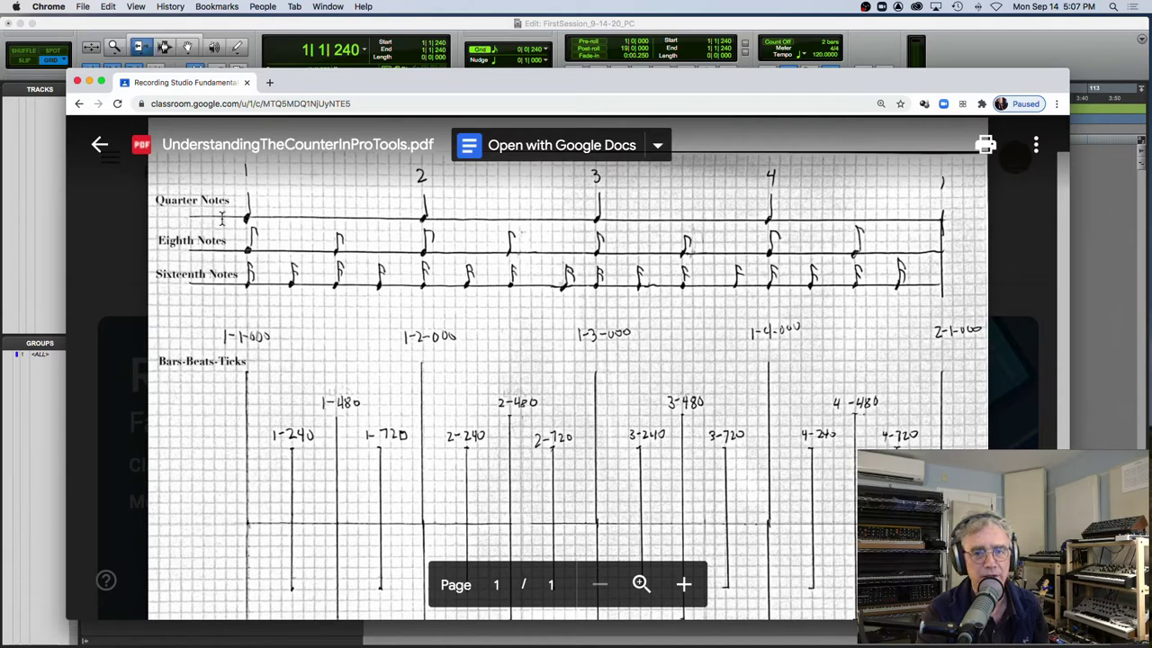
click(89, 82)
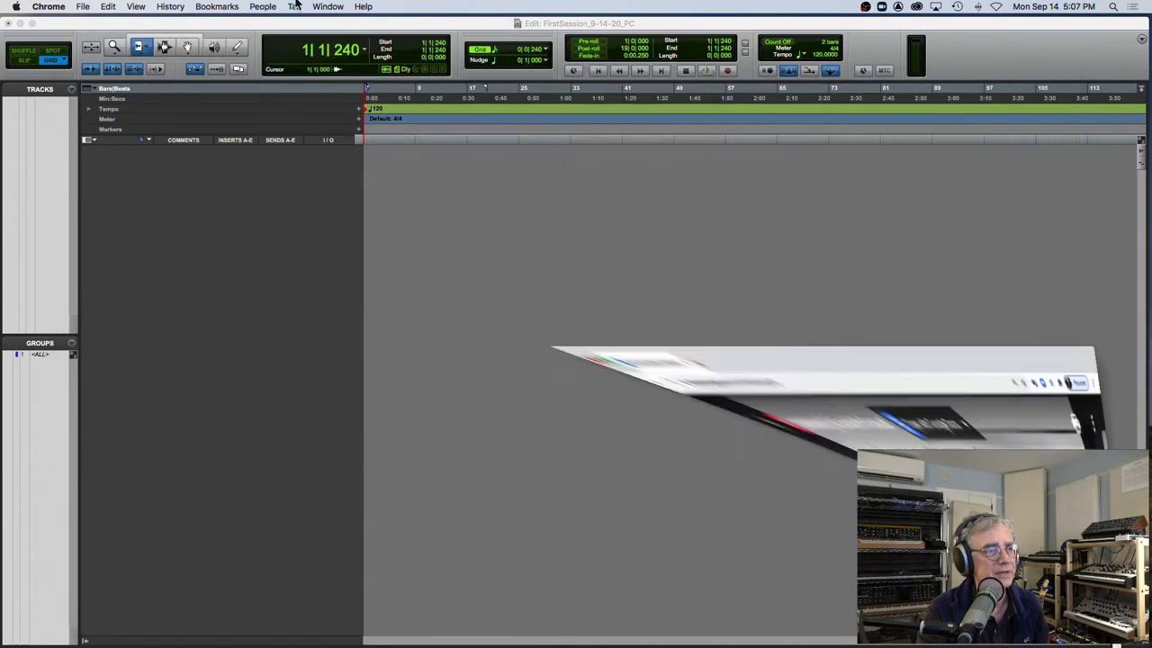
click(372, 25)
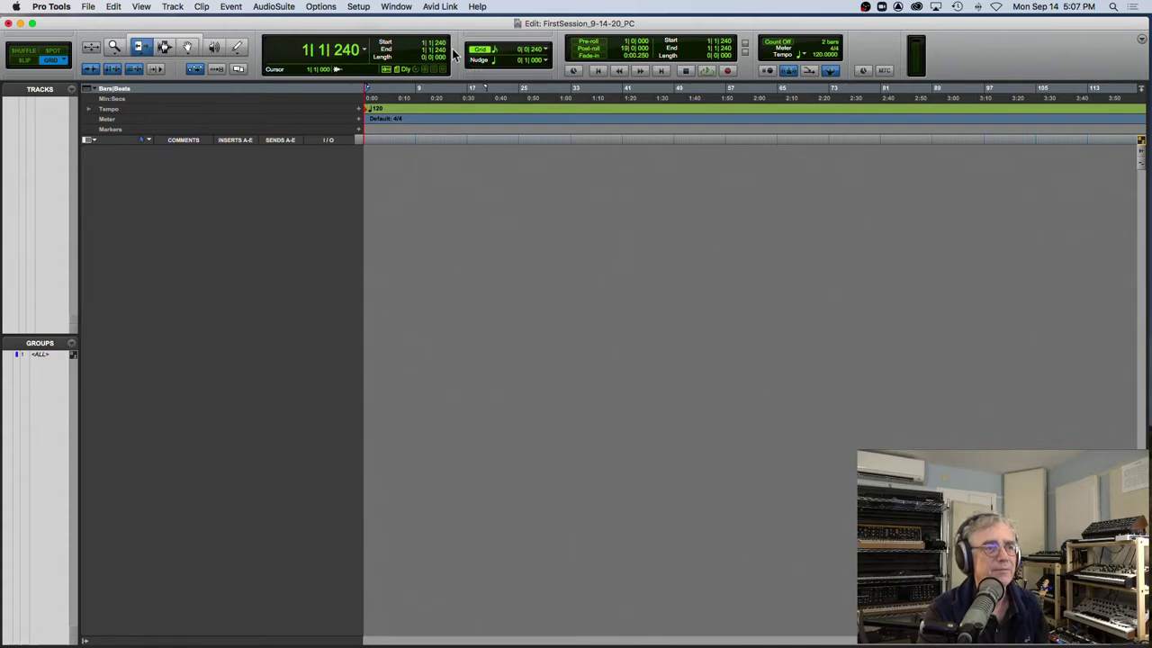
Create one new mono Instrument Track in Ticks named "Click"
key(super+shift+n)
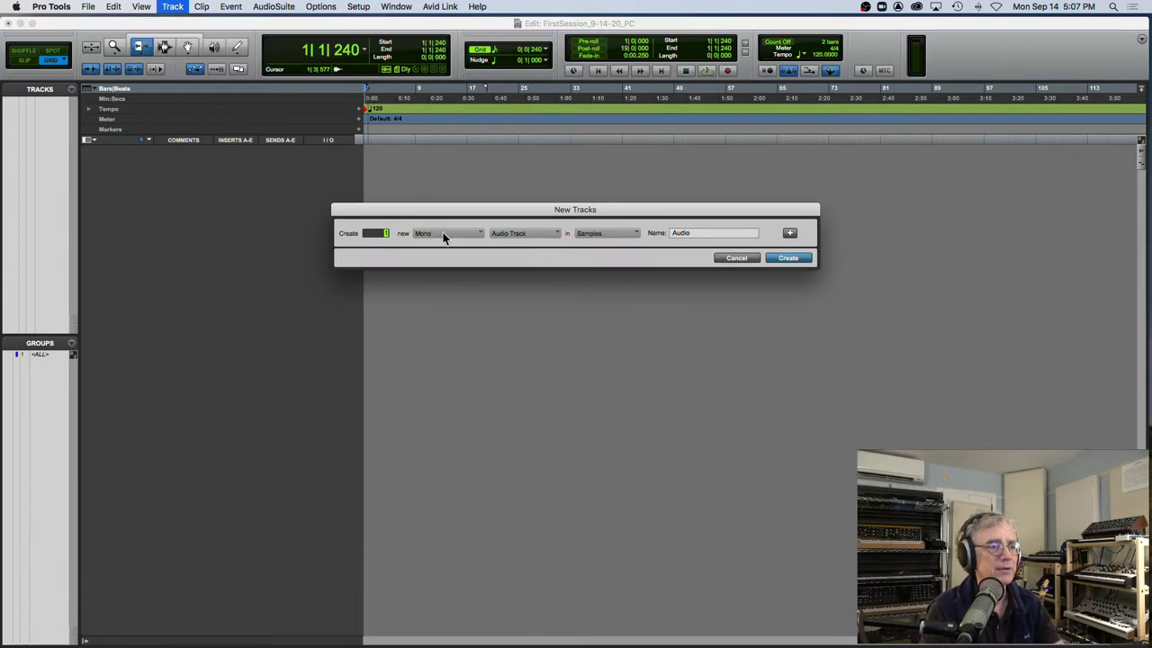
click(443, 233)
click(496, 234)
click(522, 236)
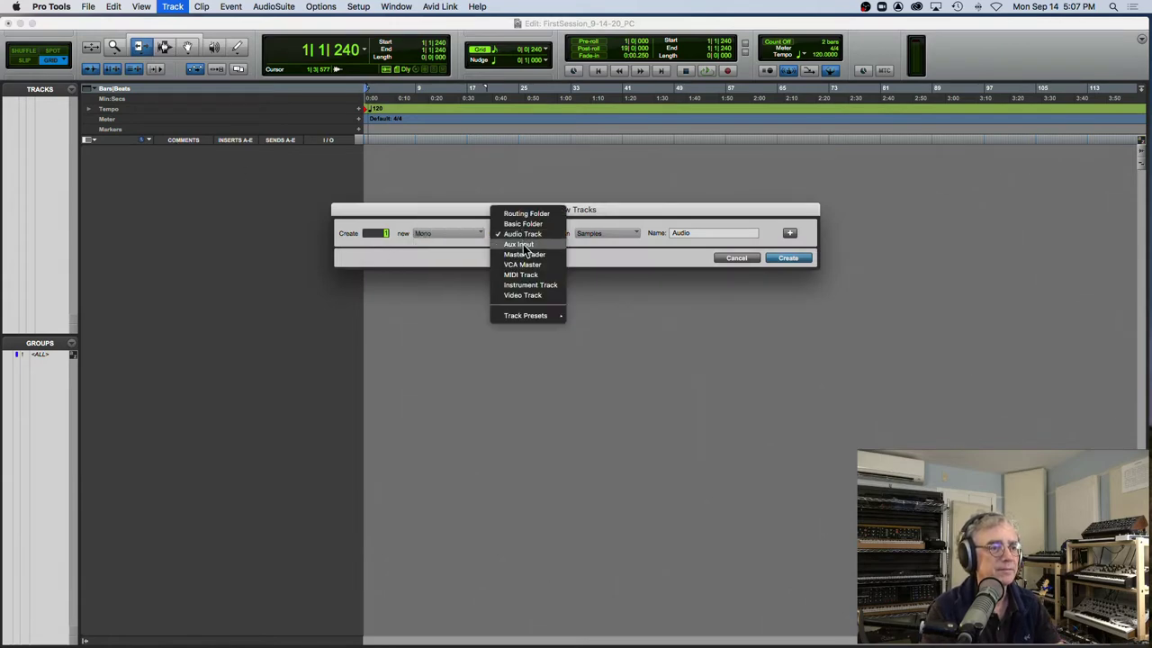
click(530, 284)
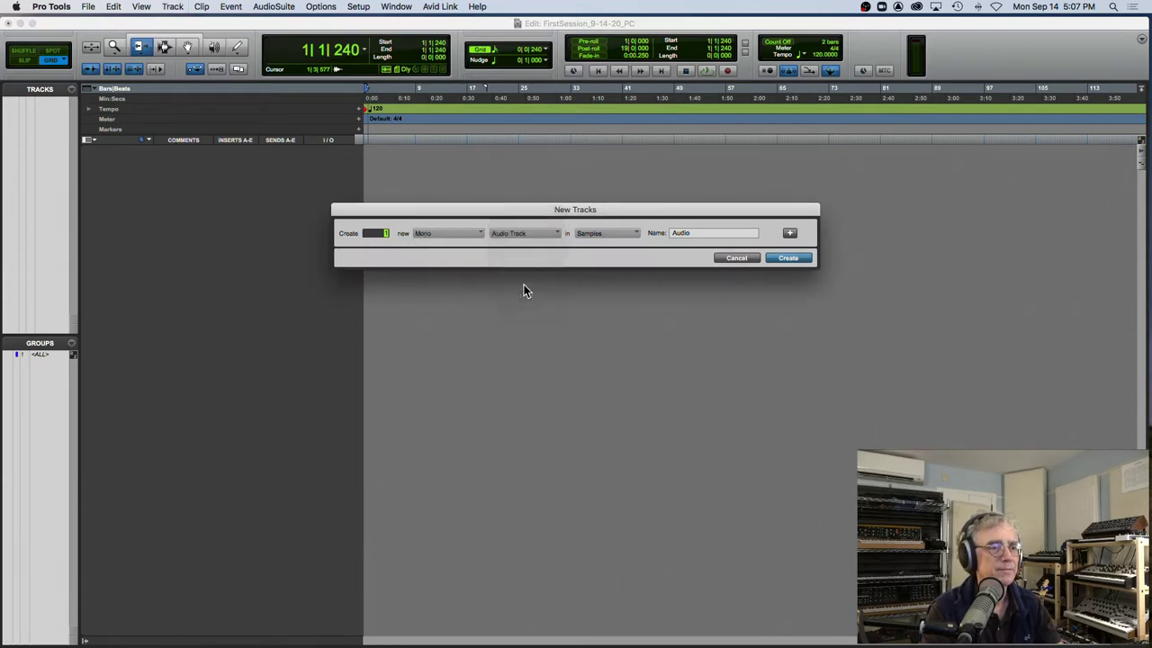
double_click(688, 233)
text(Click)
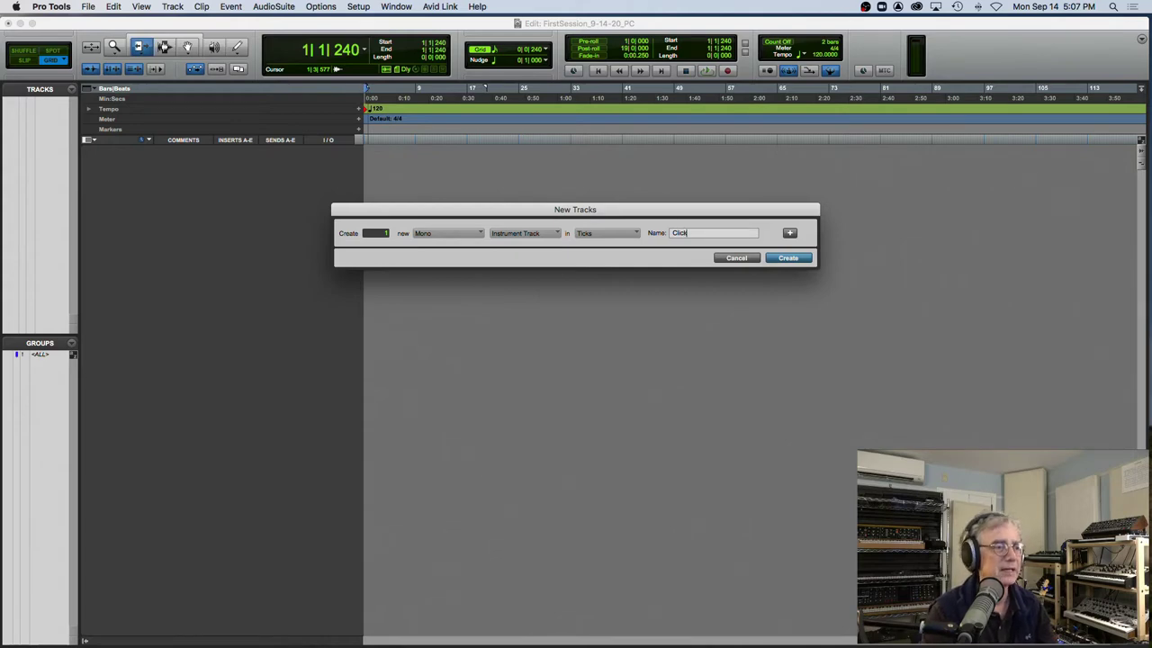
key(Return)
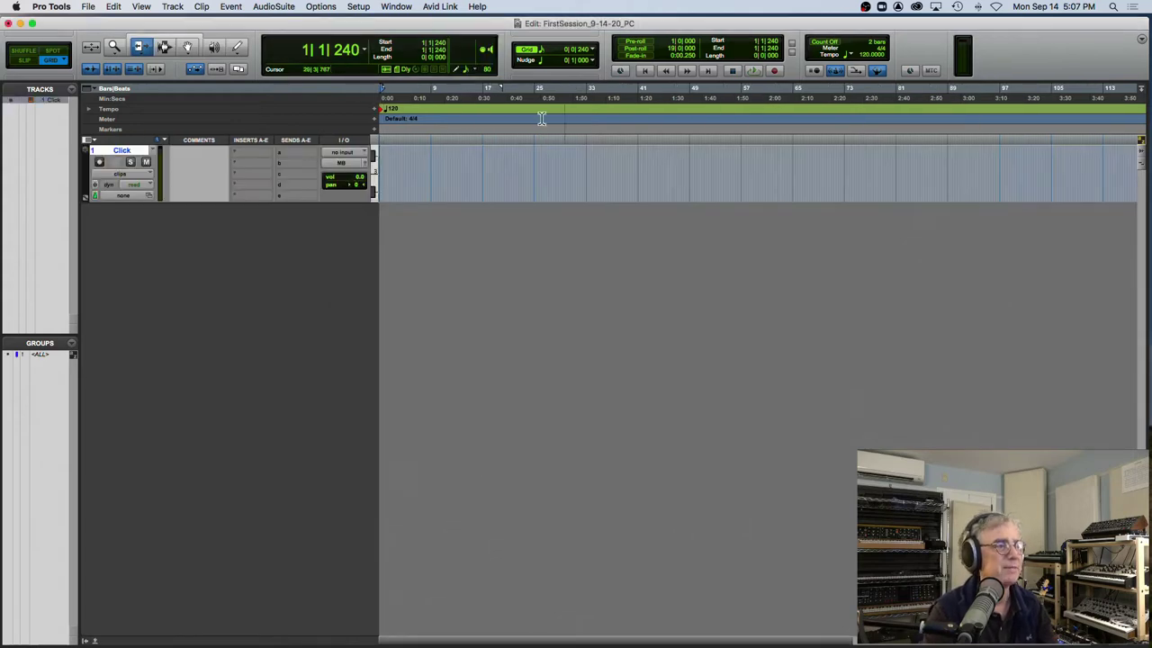
Turn the Edit window's grid lines off and back on
click(344, 163)
click(272, 151)
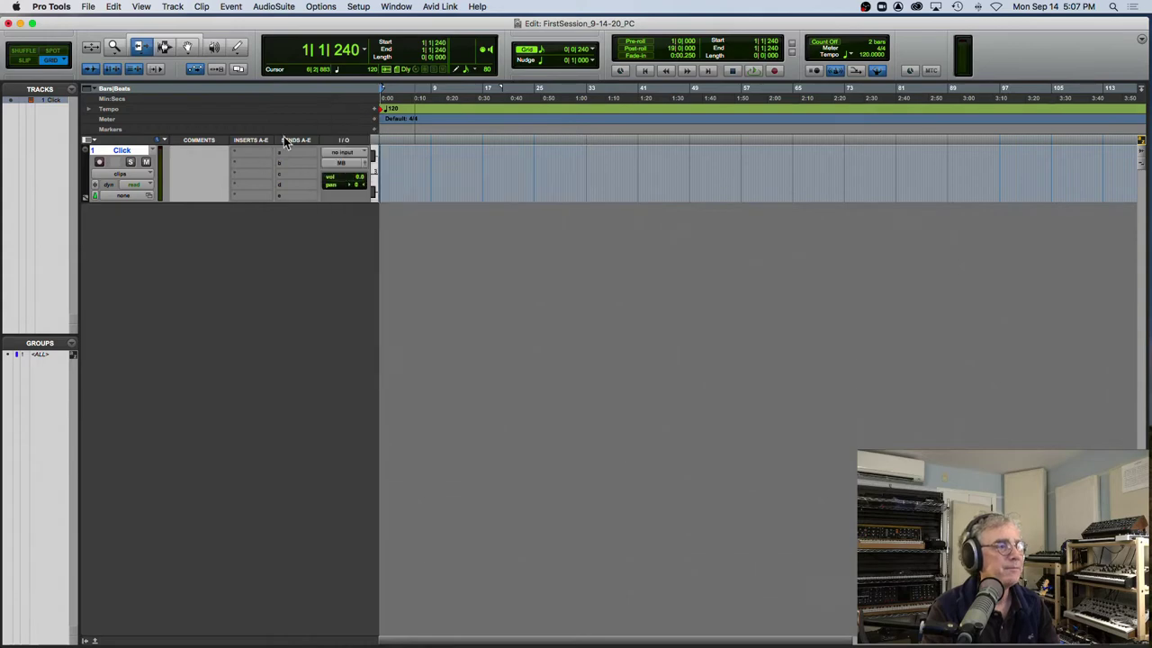
key(t)
key(t)
key(t)
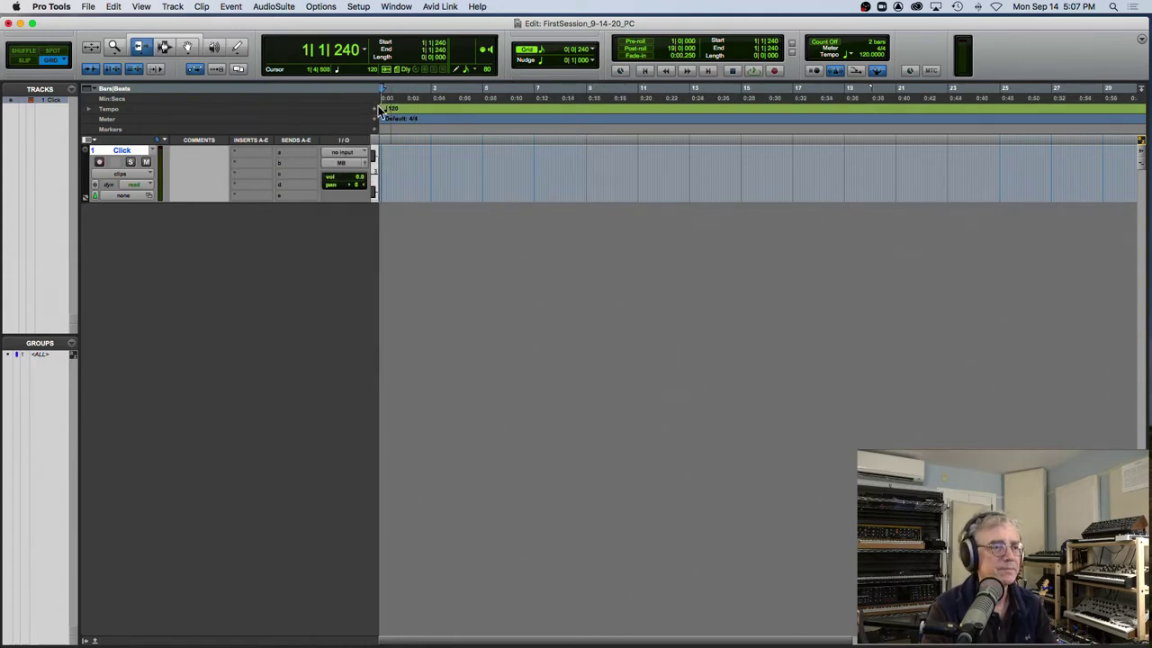
click(528, 52)
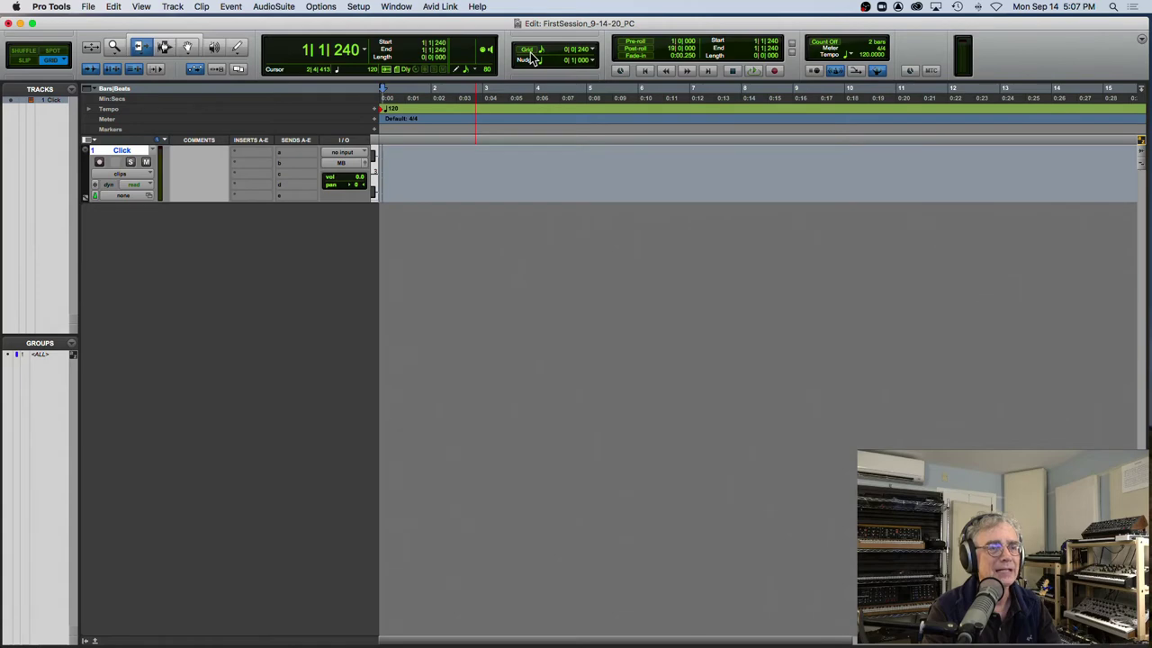
click(530, 54)
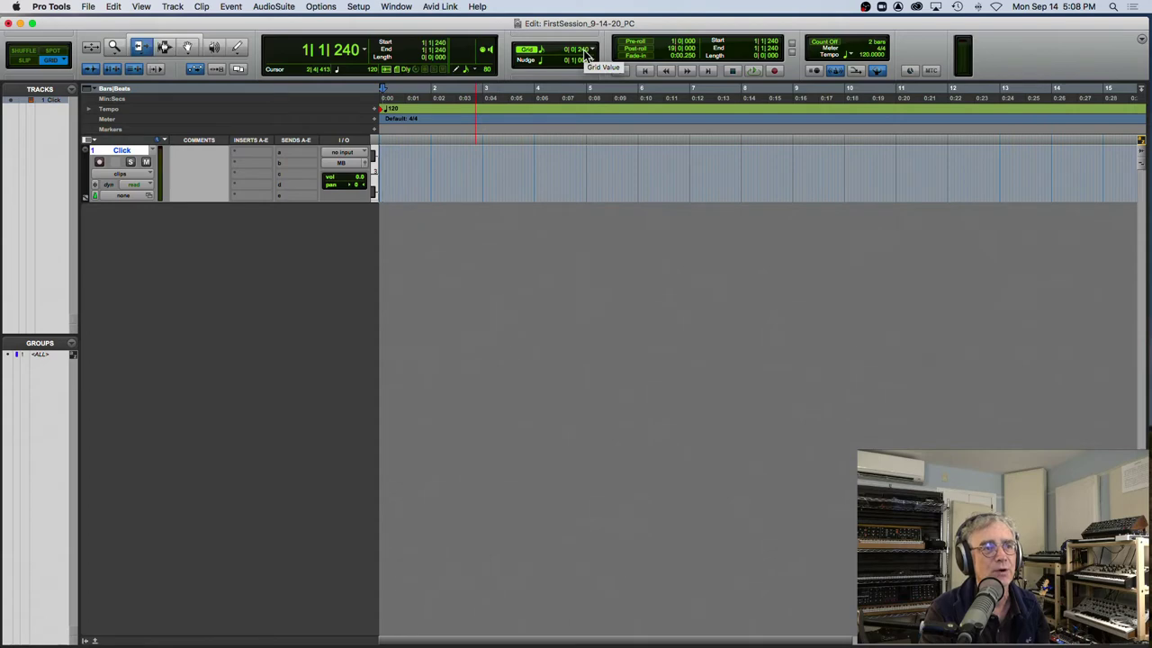
Enlarge the Click track's height to nearly fill the Edit window and magnify the timeline to 240-tick ruler divisions
key(t)
key(t)
key(t)
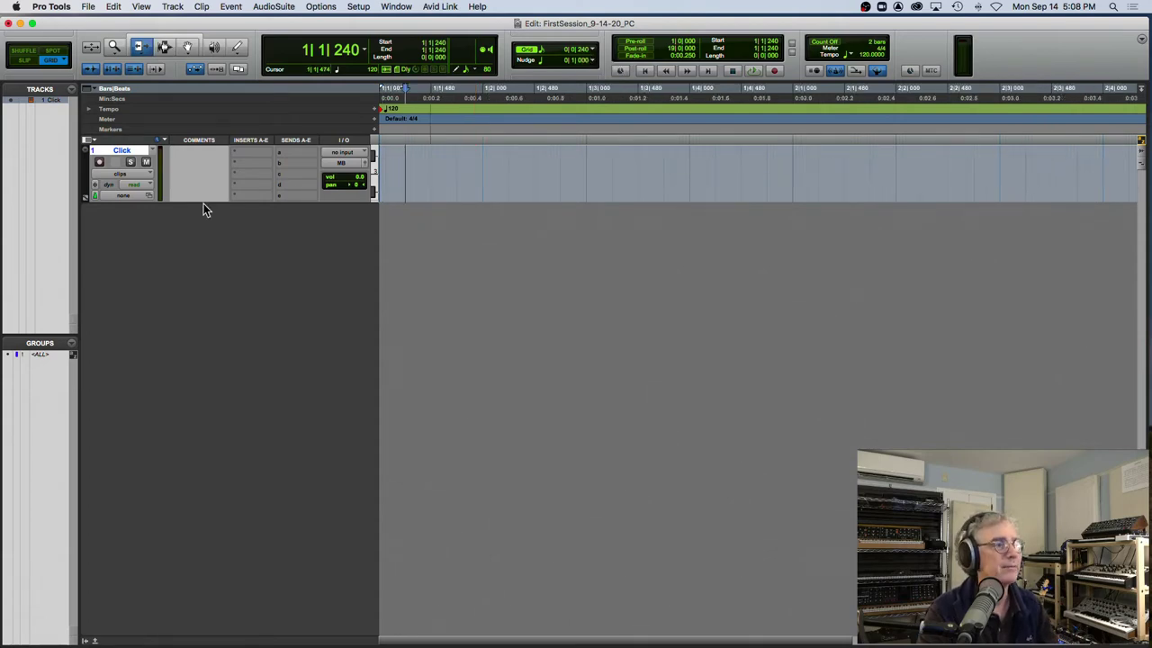
drag(206, 200, 224, 591)
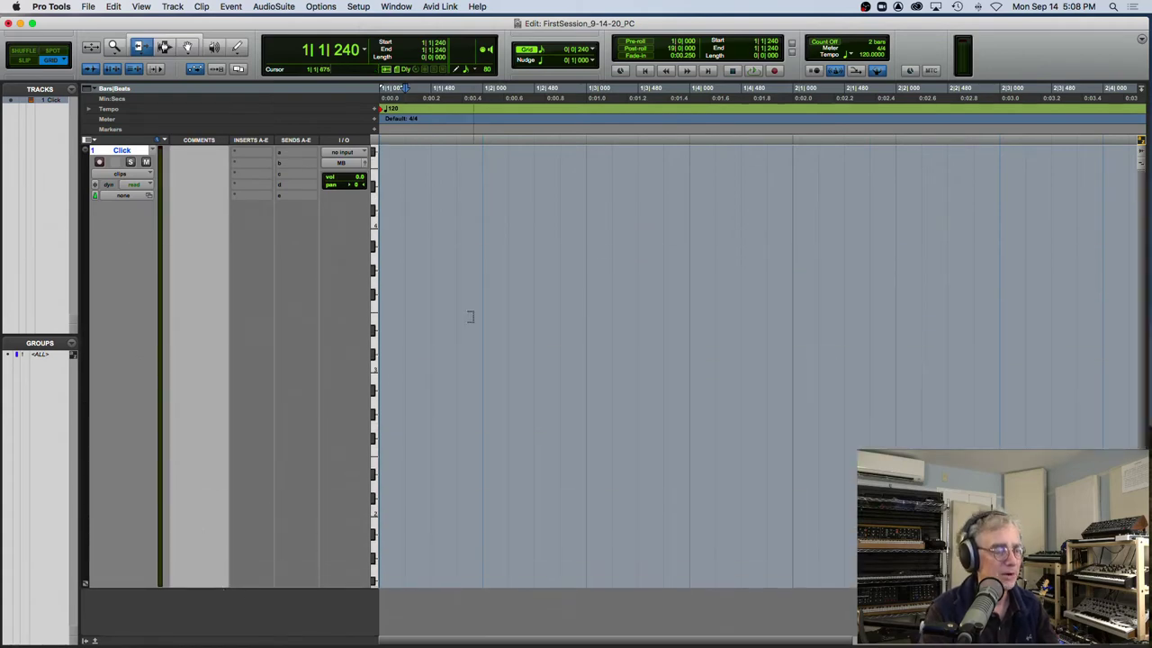
key(super+bracketright)
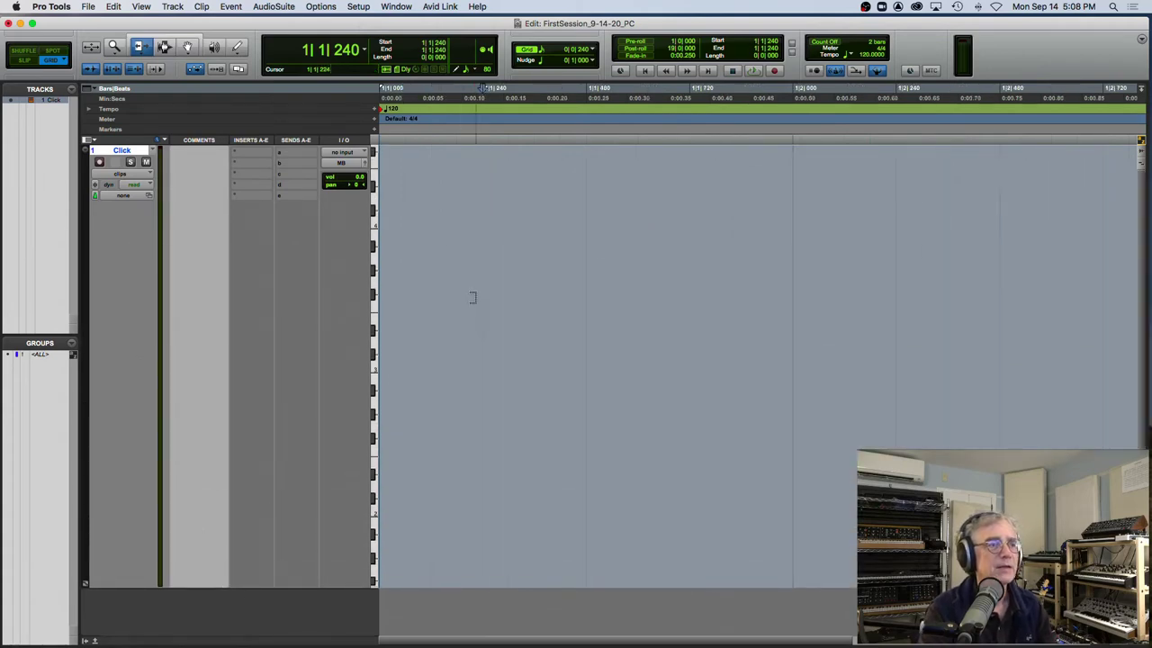
Place the edit cursor on the 1/16-note grid positions of beat one, from 1|1|000 through 240, 480 and 720 ticks to 1|2|000
click(384, 93)
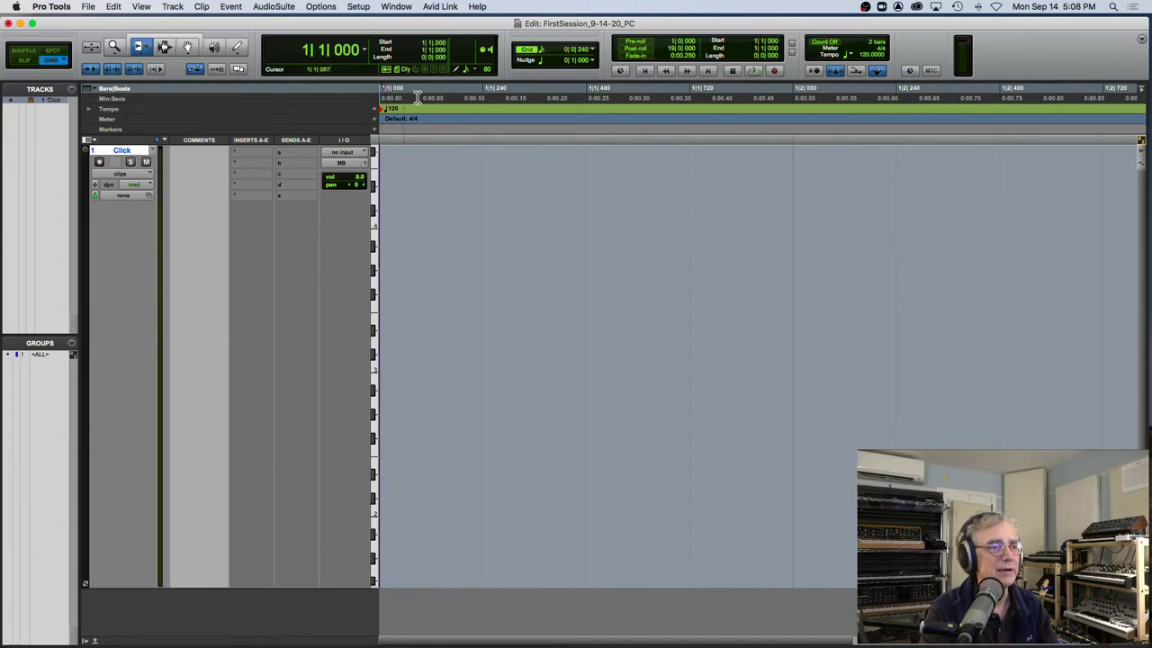
click(795, 117)
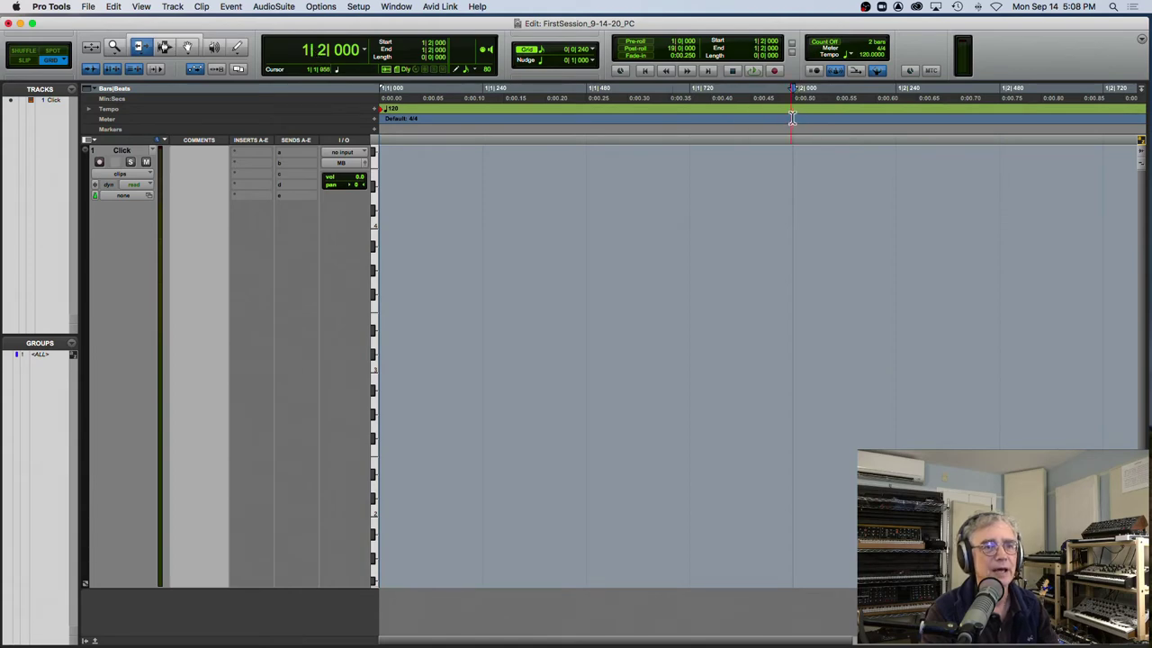
click(692, 120)
click(598, 120)
click(488, 121)
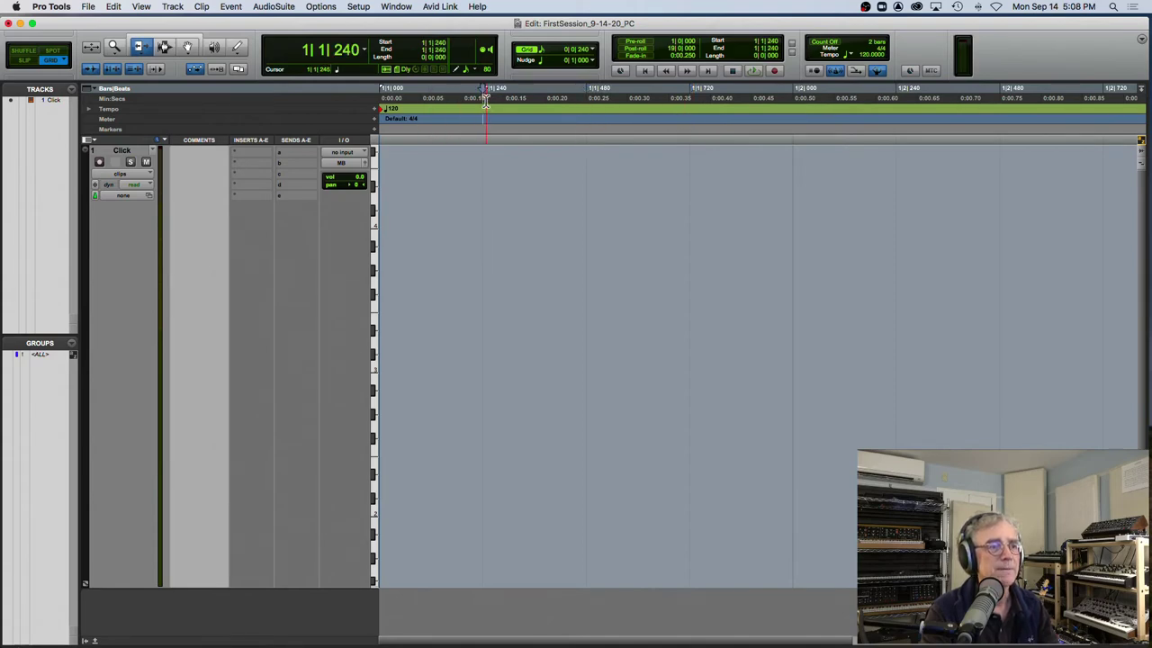
click(589, 122)
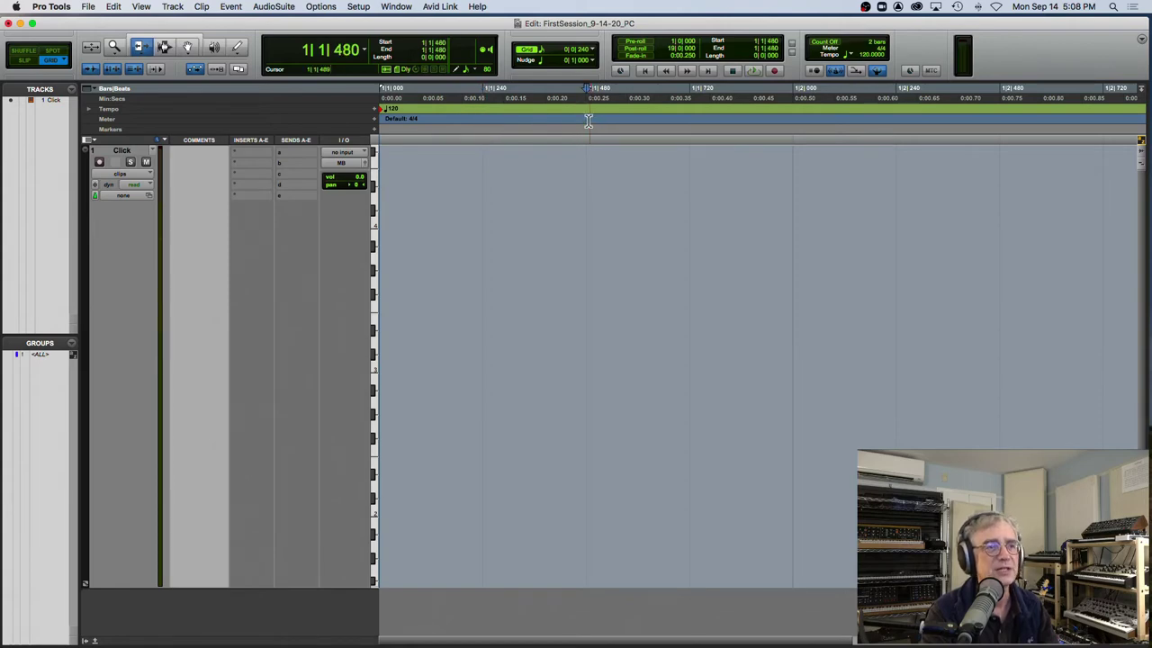
click(691, 117)
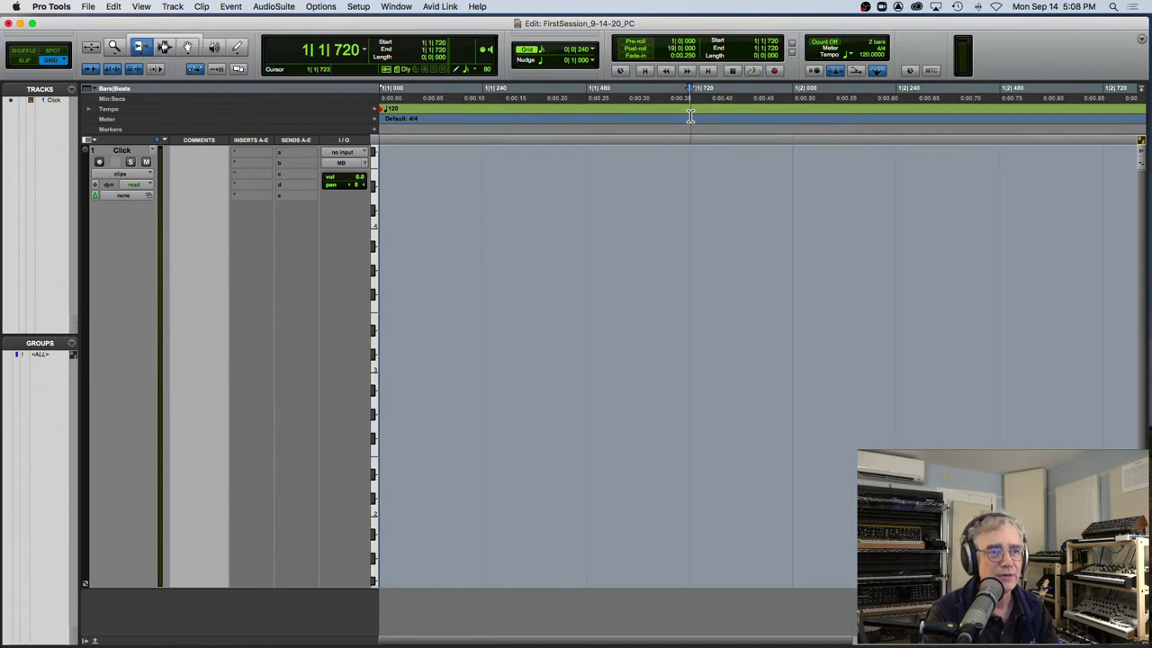
click(797, 120)
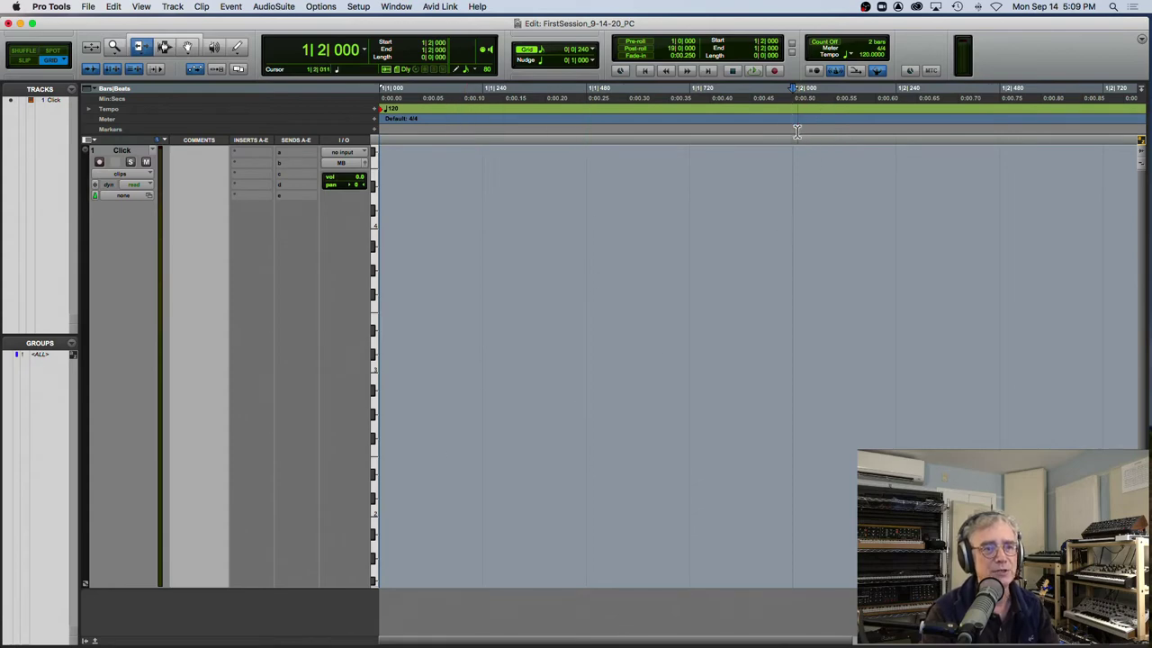
Try the 1/8 note and 1/4 note grid values and place the edit cursor at 2|1|000
click(593, 51)
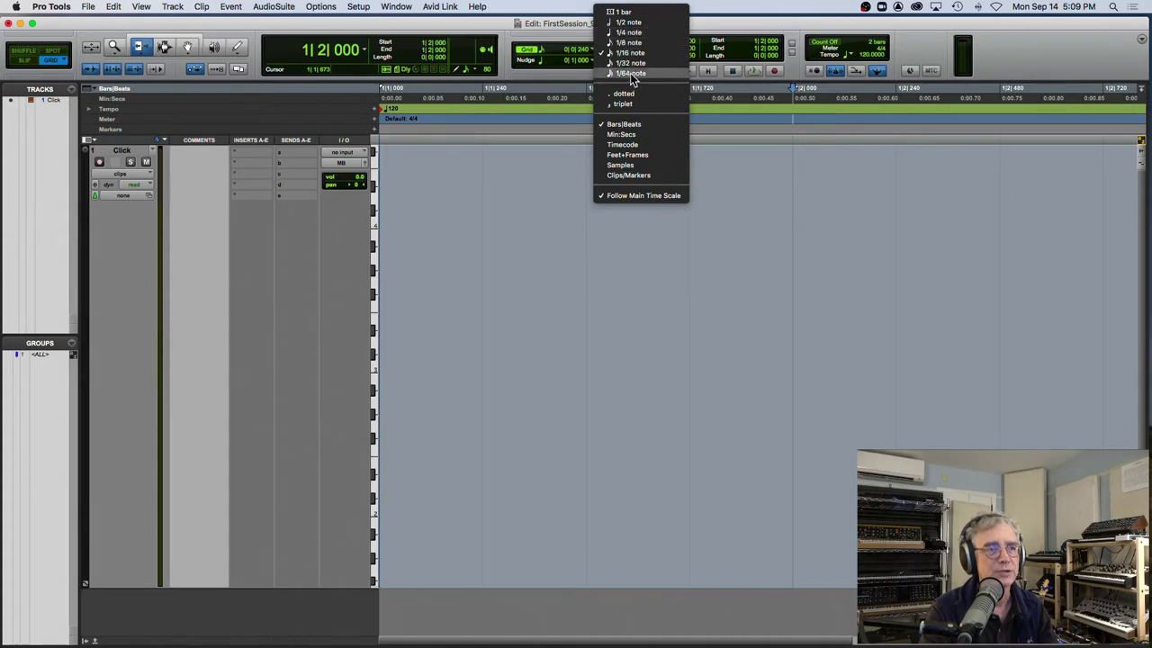
click(636, 44)
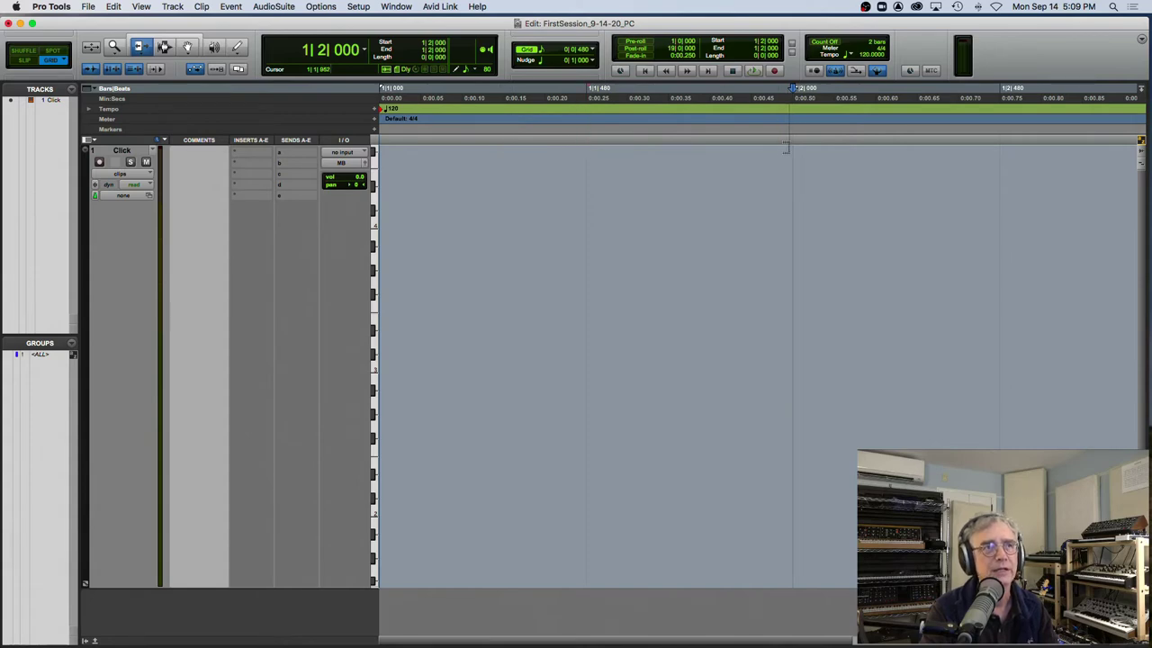
click(596, 52)
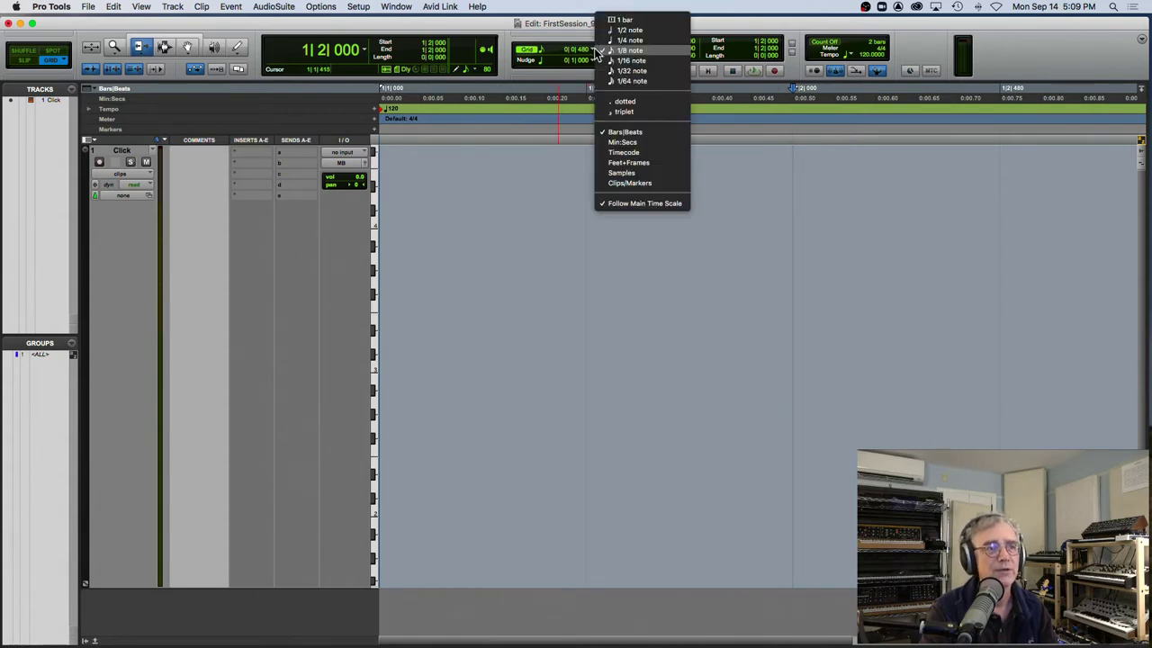
click(599, 41)
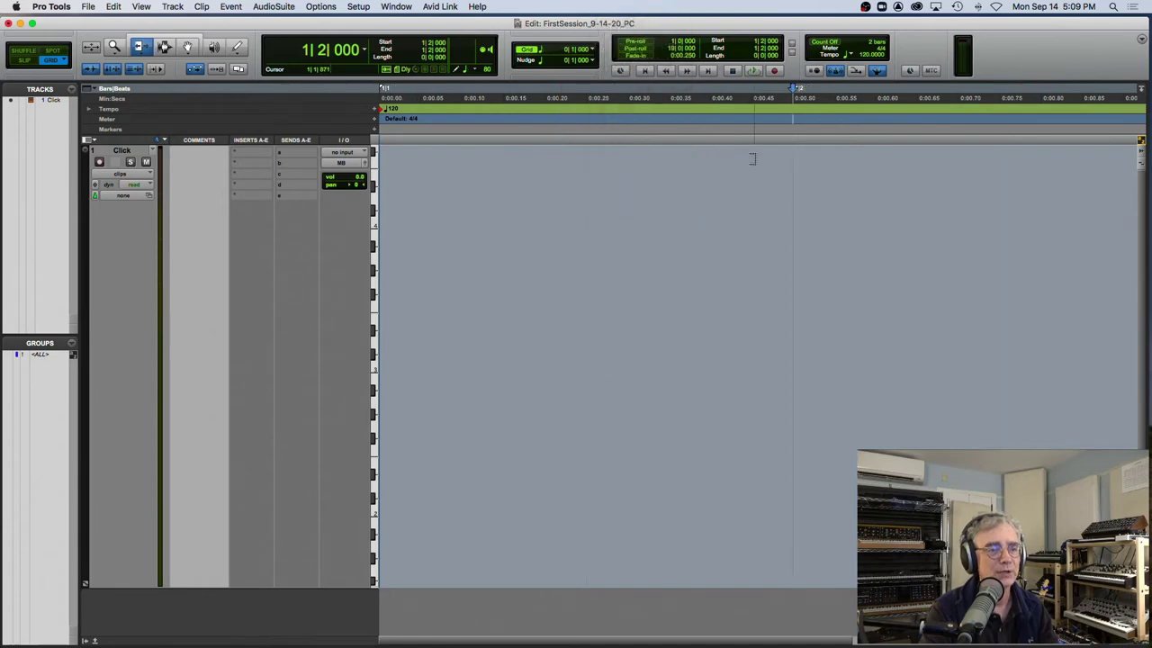
key(r)
key(r)
key(r)
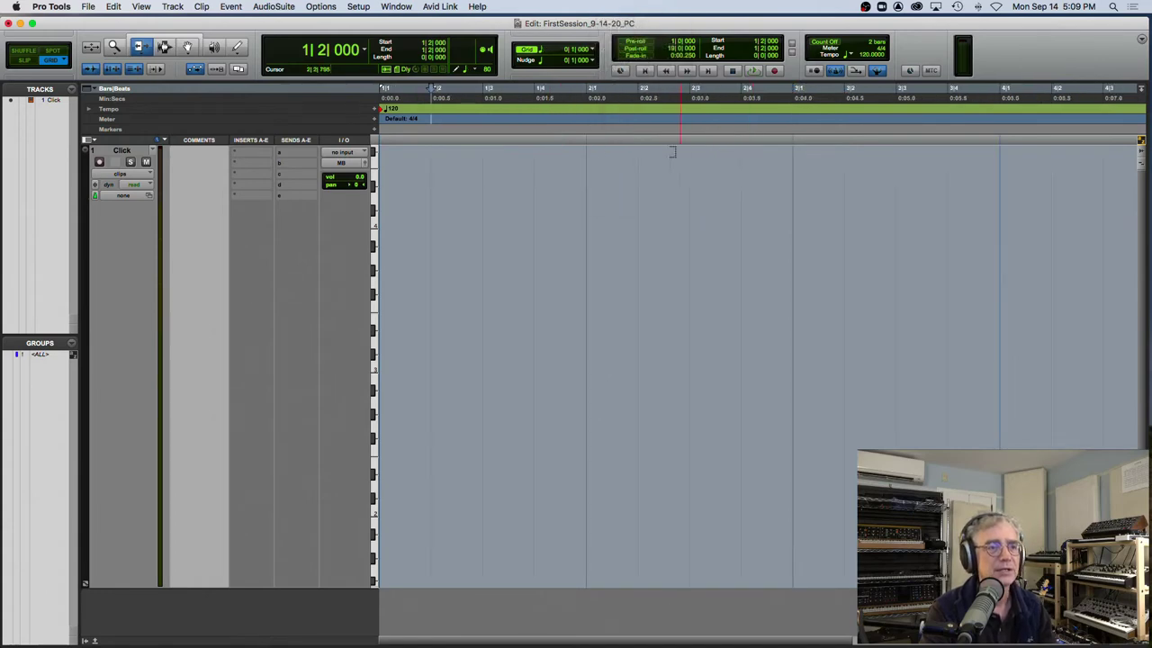
click(584, 135)
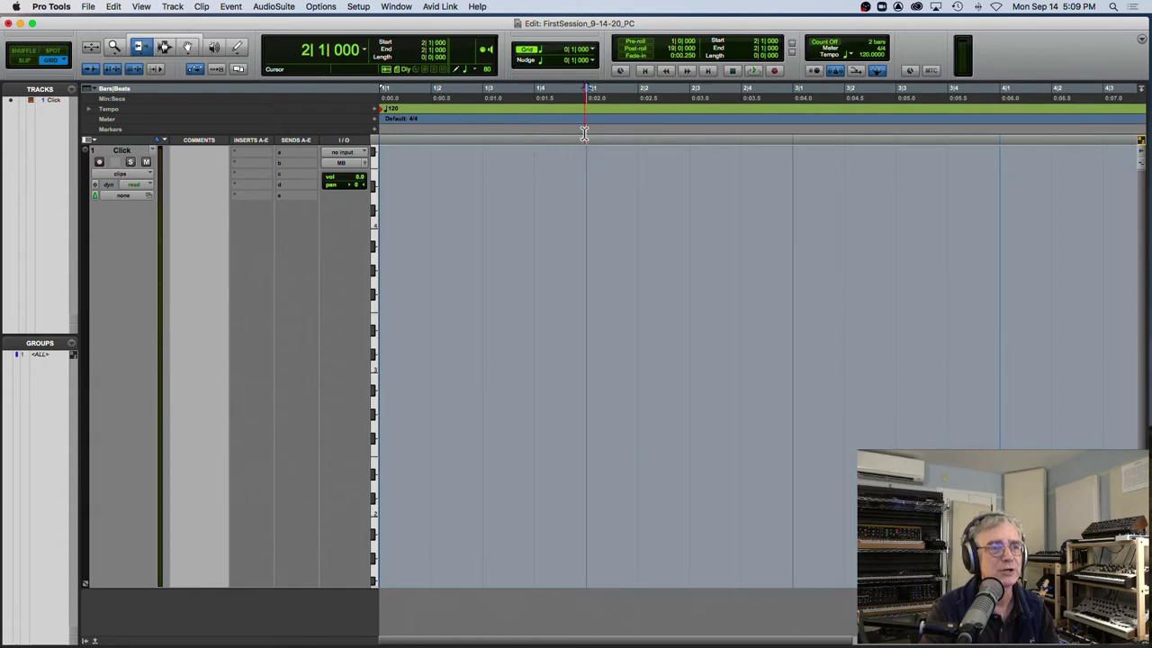
Set the grid value to 1/8 note and place the edit cursor at 1|2|000, 1|3|000 and 2|1|000
click(592, 54)
click(601, 58)
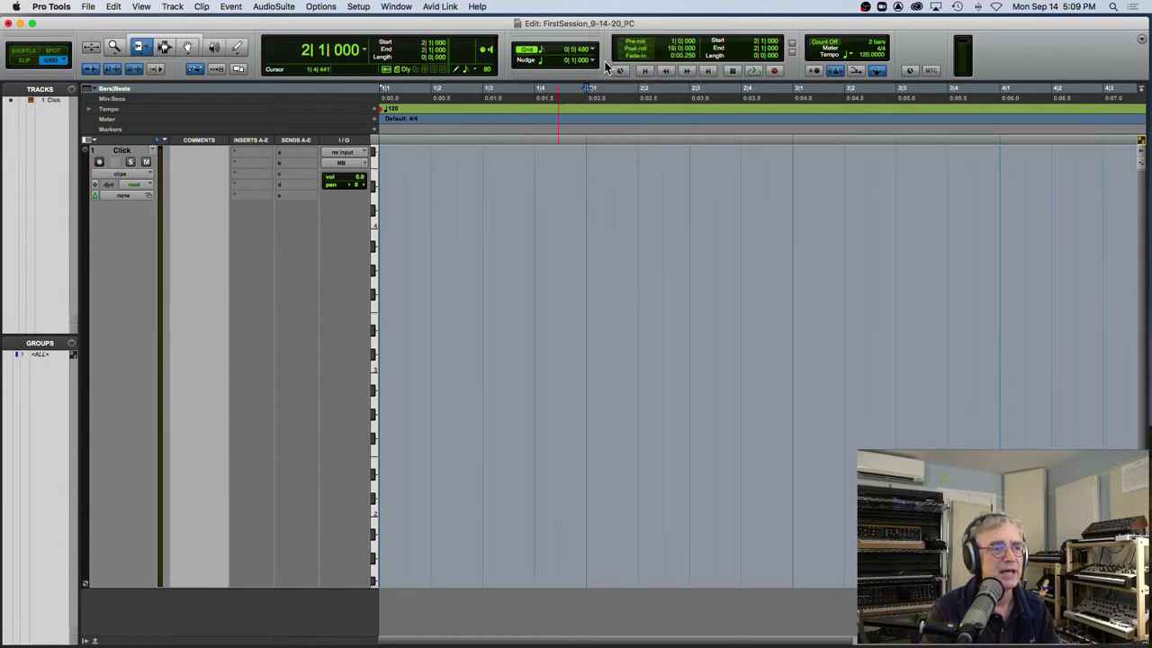
click(457, 141)
click(432, 139)
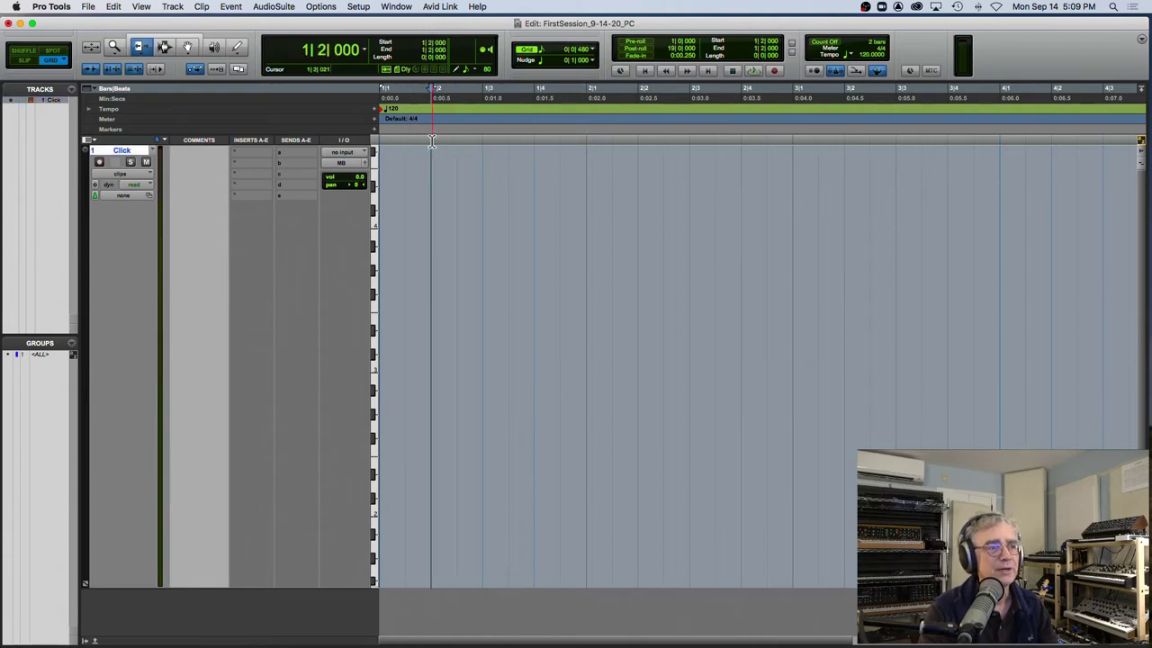
click(482, 140)
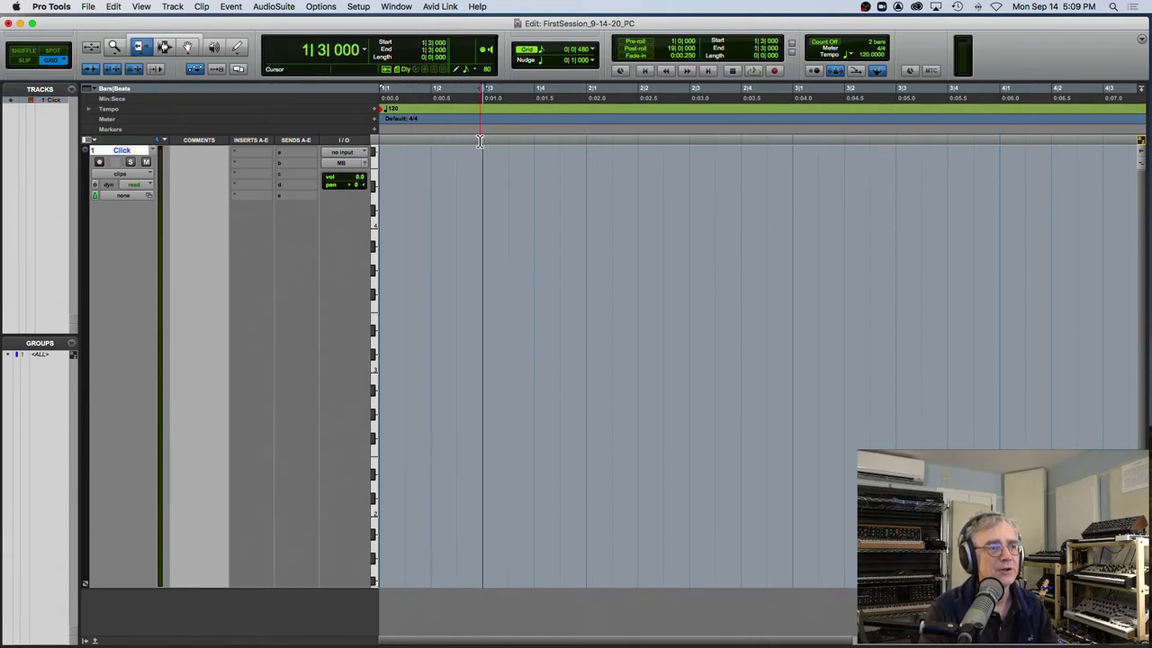
click(587, 142)
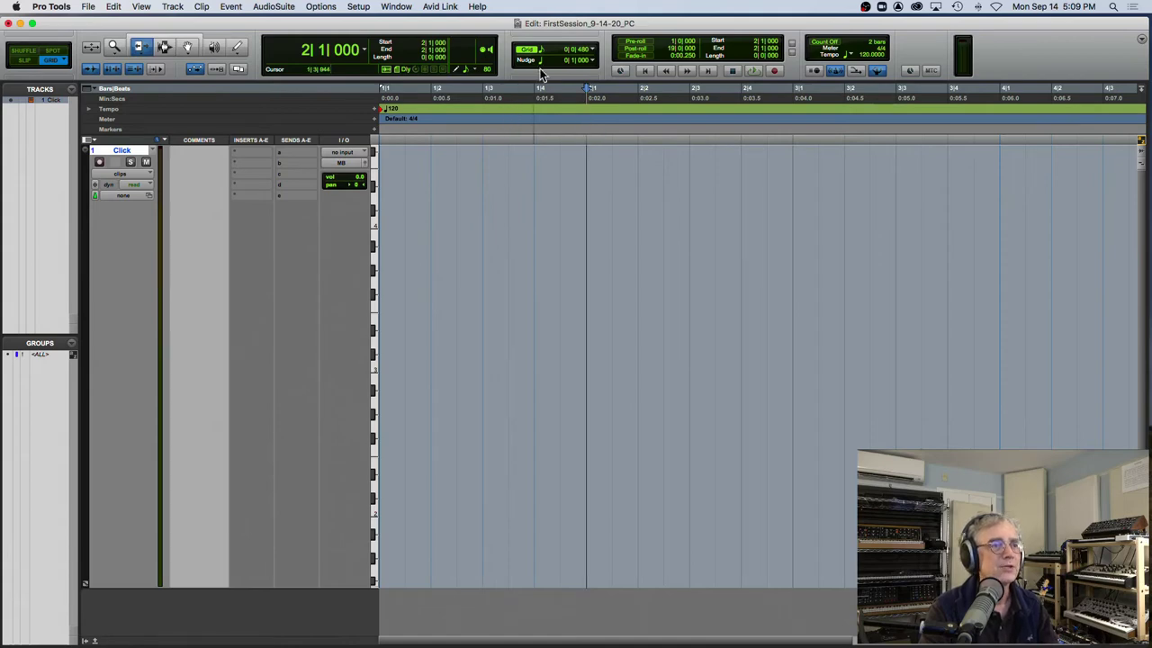
Check the available grid values and switch the transport from loop playback to normal playback
click(593, 53)
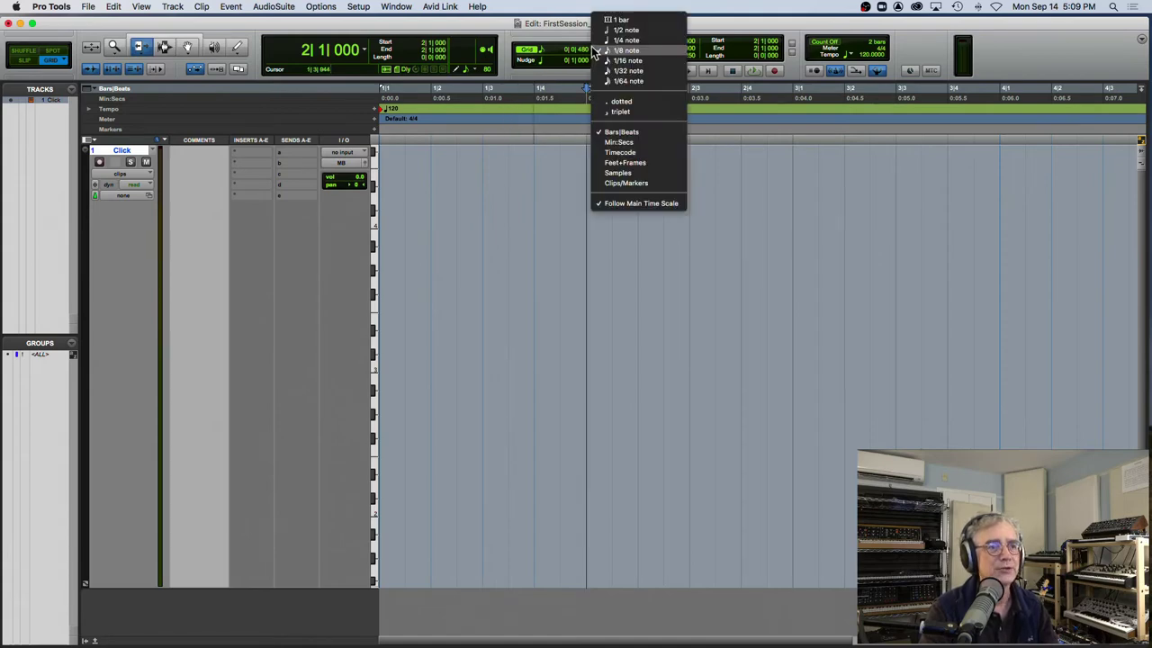
click(453, 63)
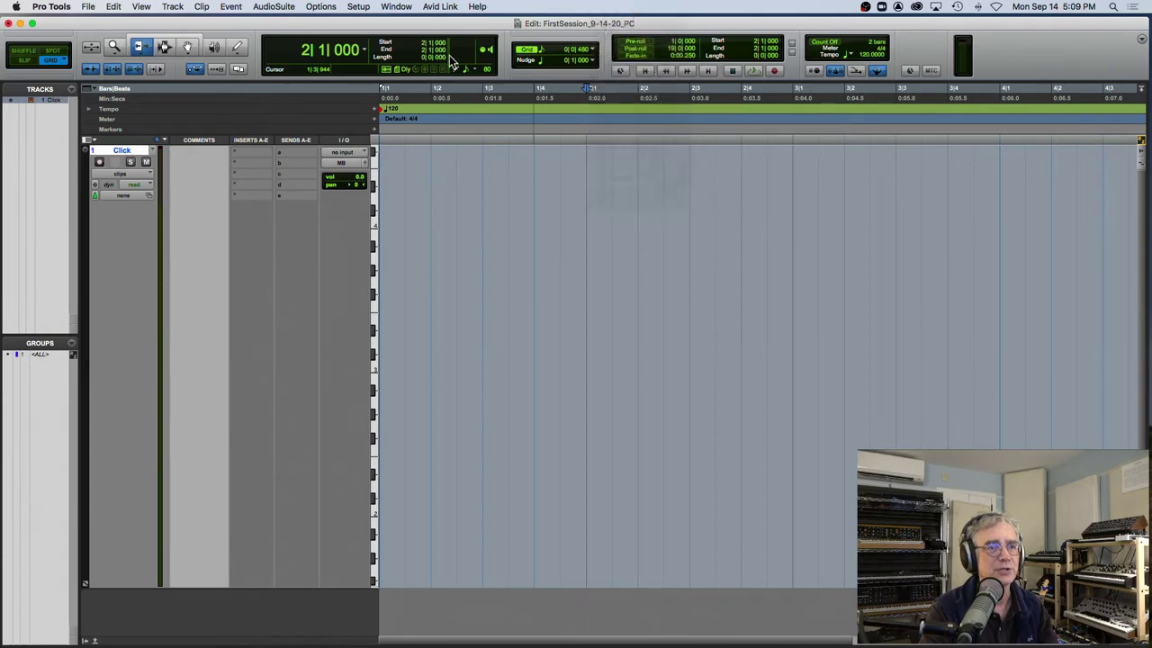
right_click(754, 70)
click(764, 116)
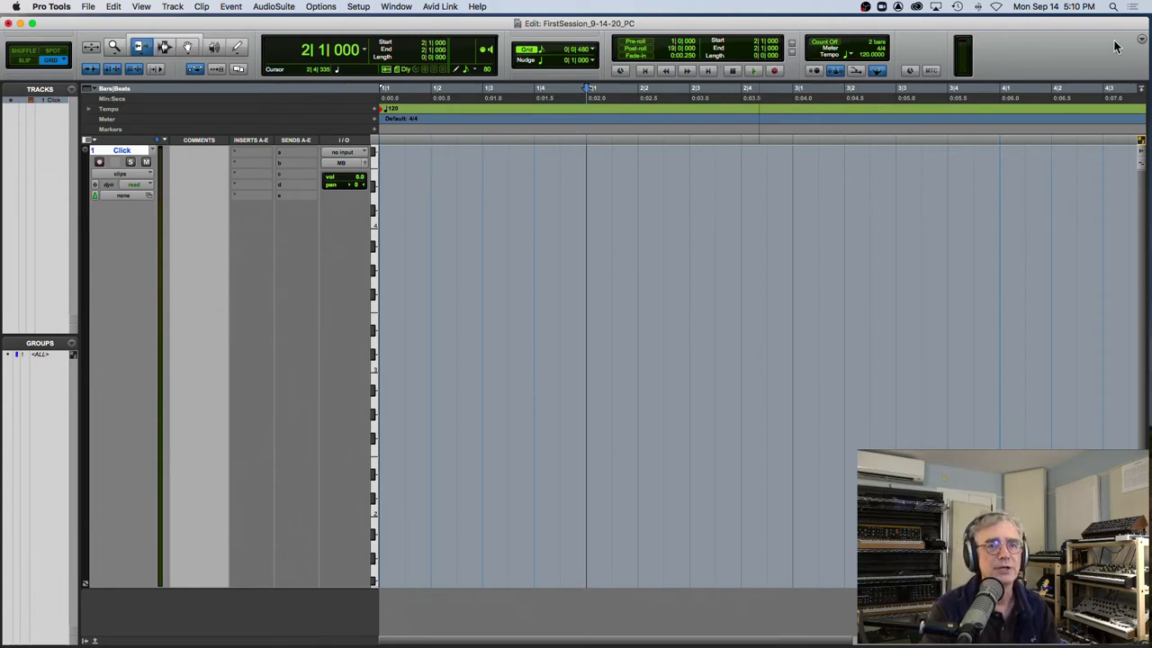
Hide the transport controls from the Edit window toolbar and show them again
click(1142, 39)
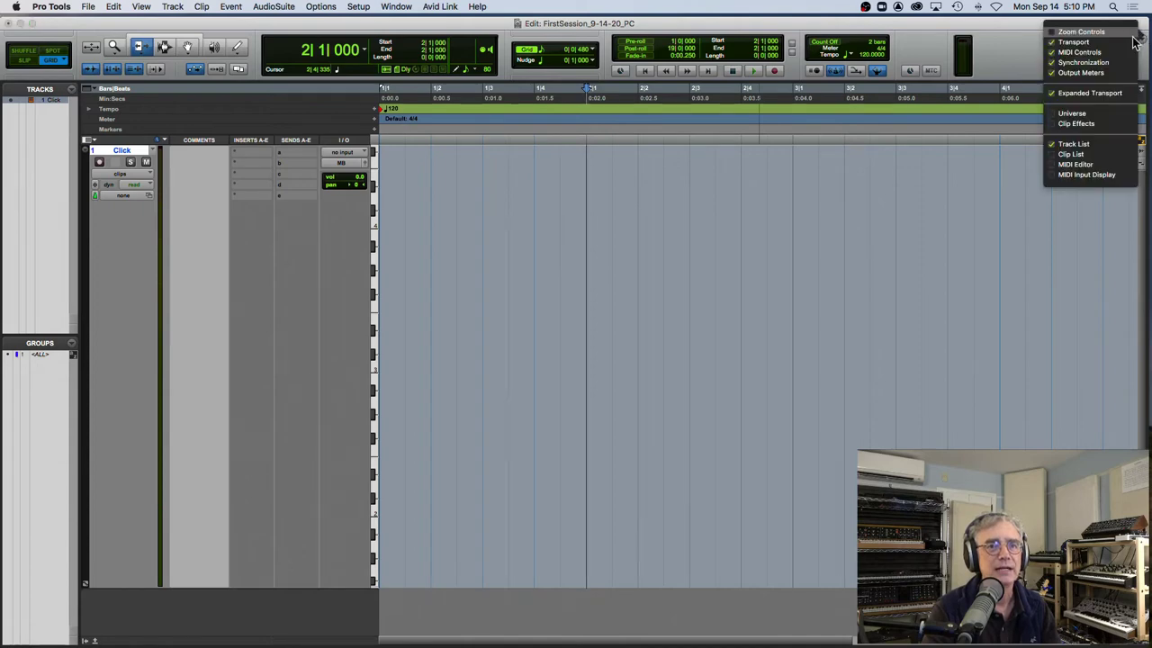
click(1055, 48)
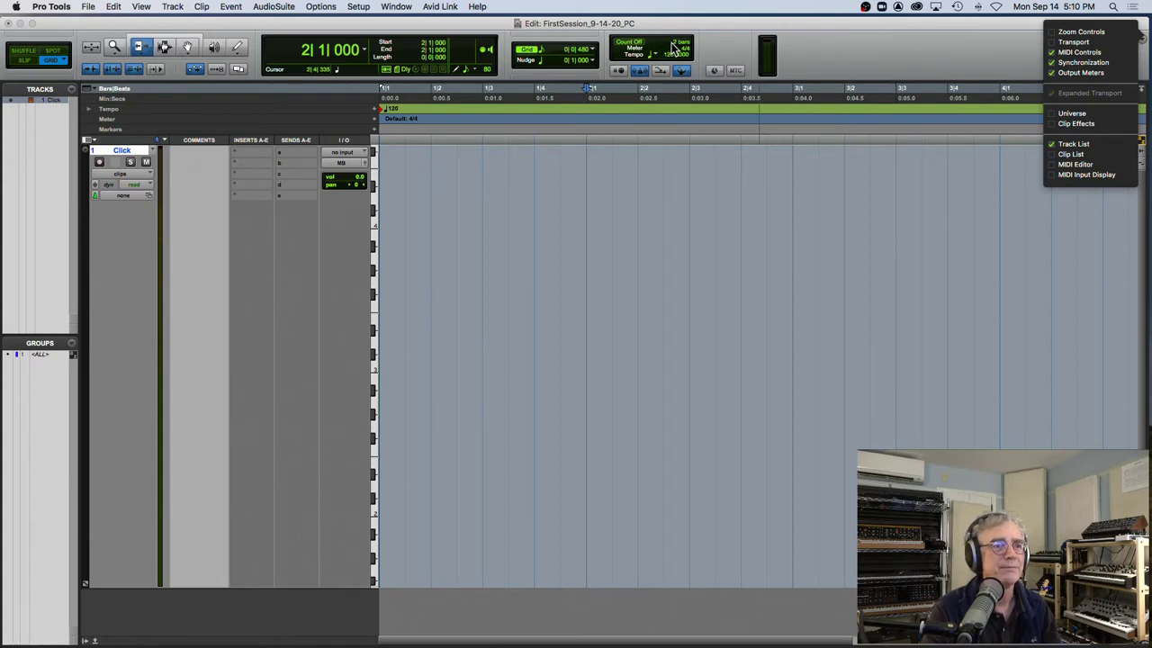
click(743, 47)
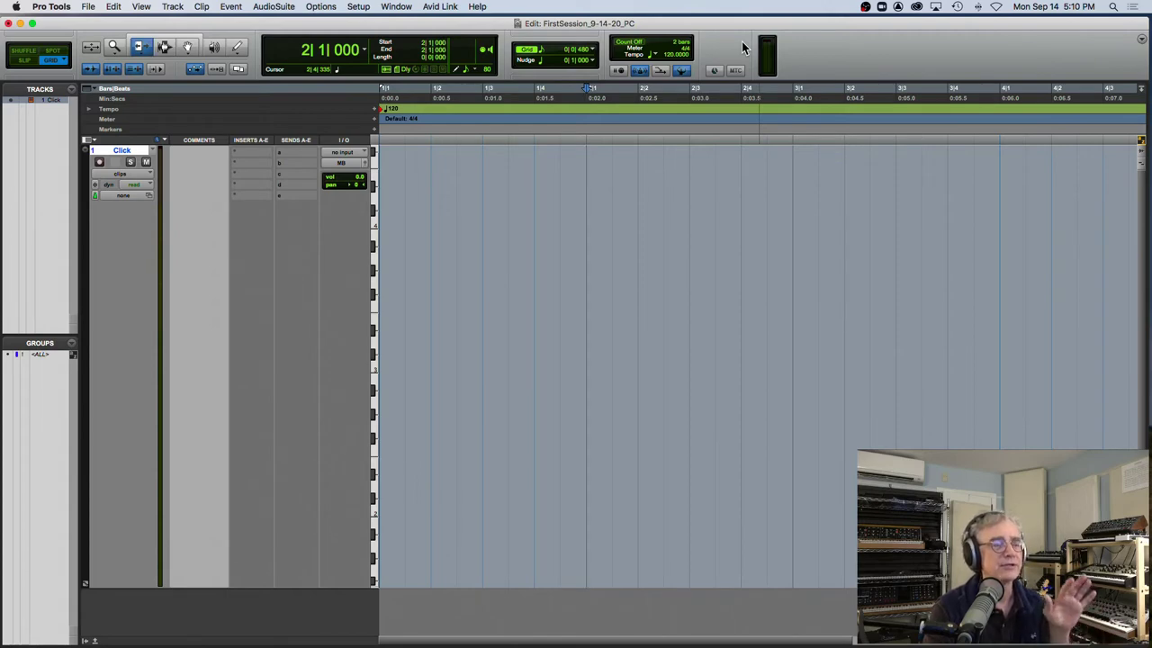
click(1141, 39)
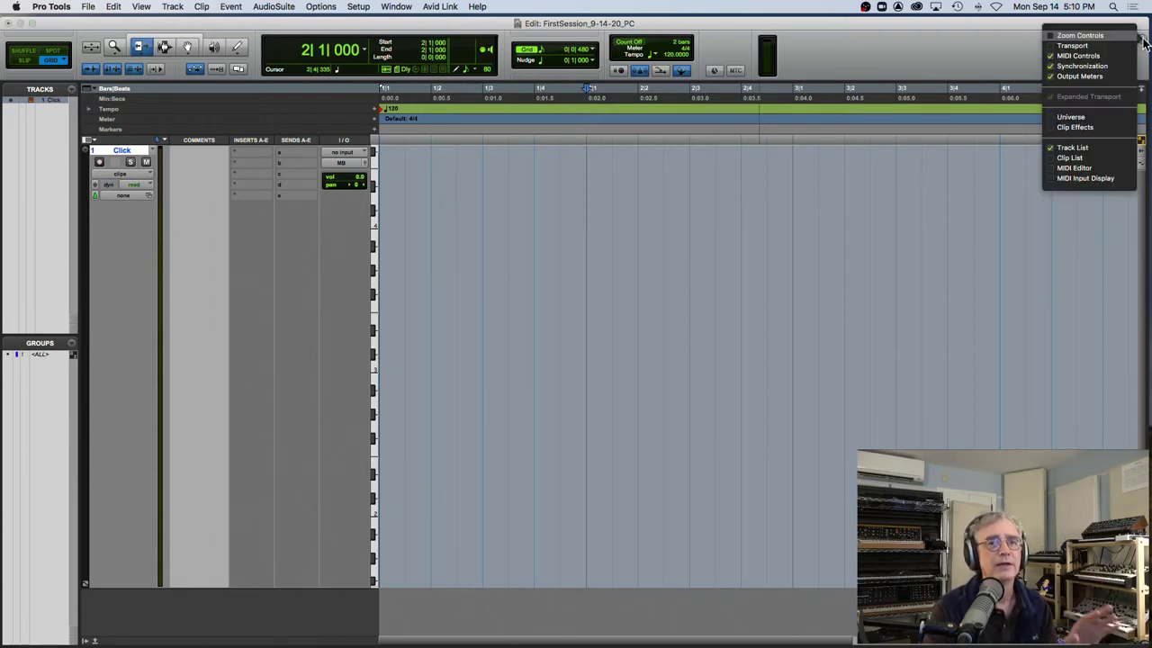
click(1060, 46)
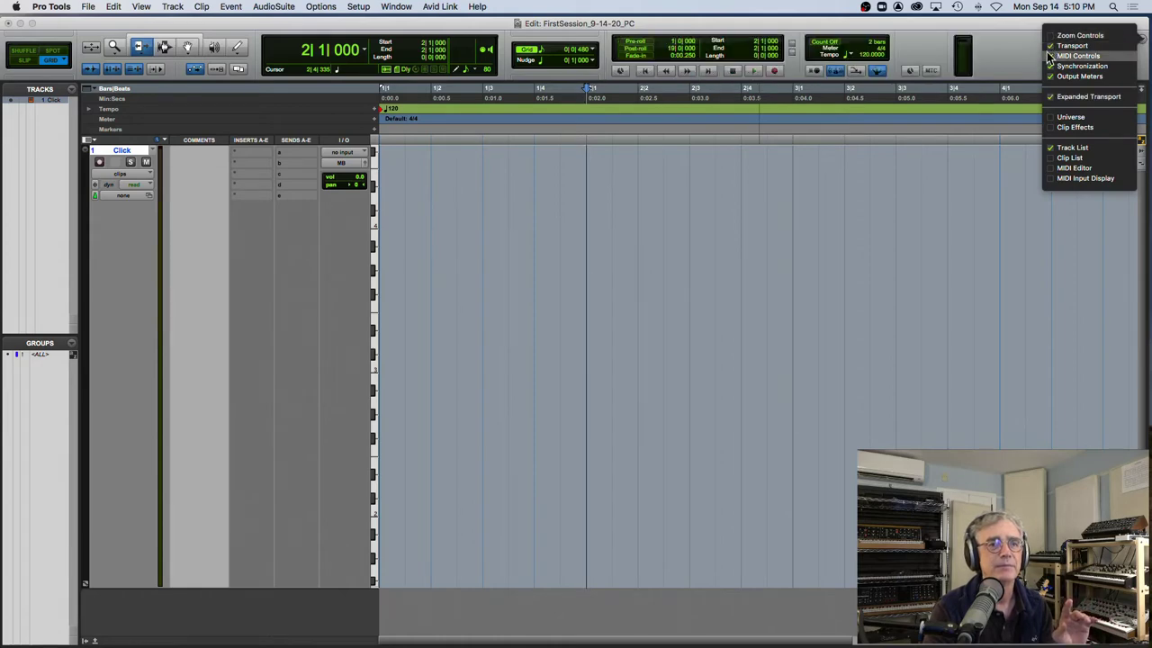
Turn the Expanded Transport display off, on and off again to leave the compact transport controls in the toolbar
click(1053, 96)
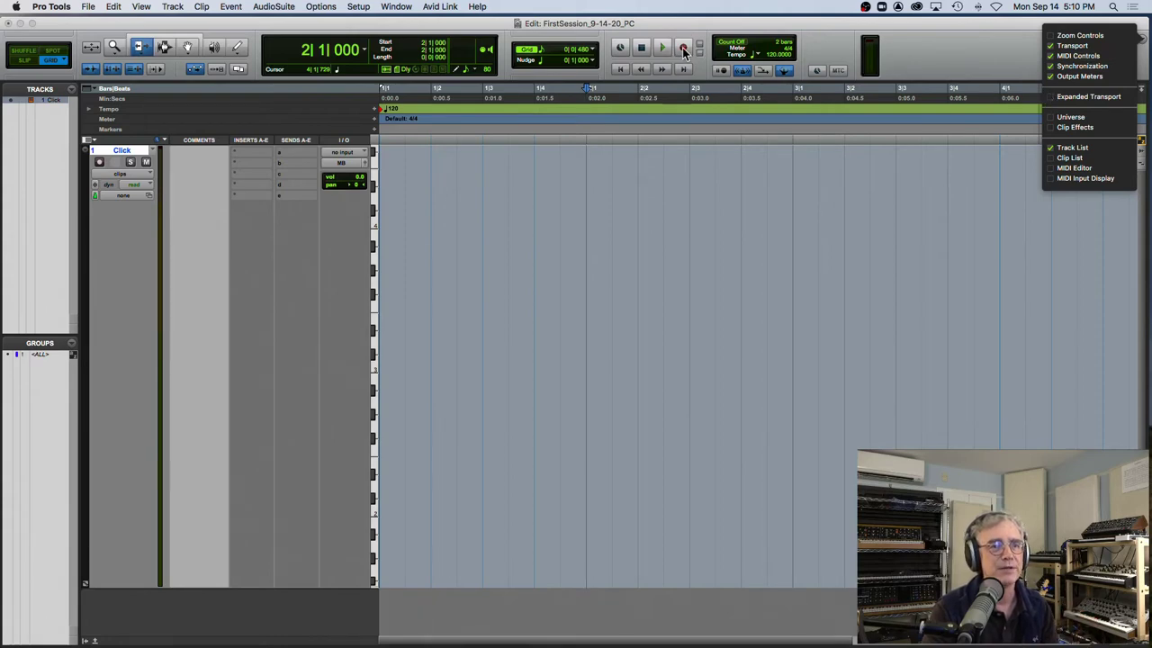
click(1055, 97)
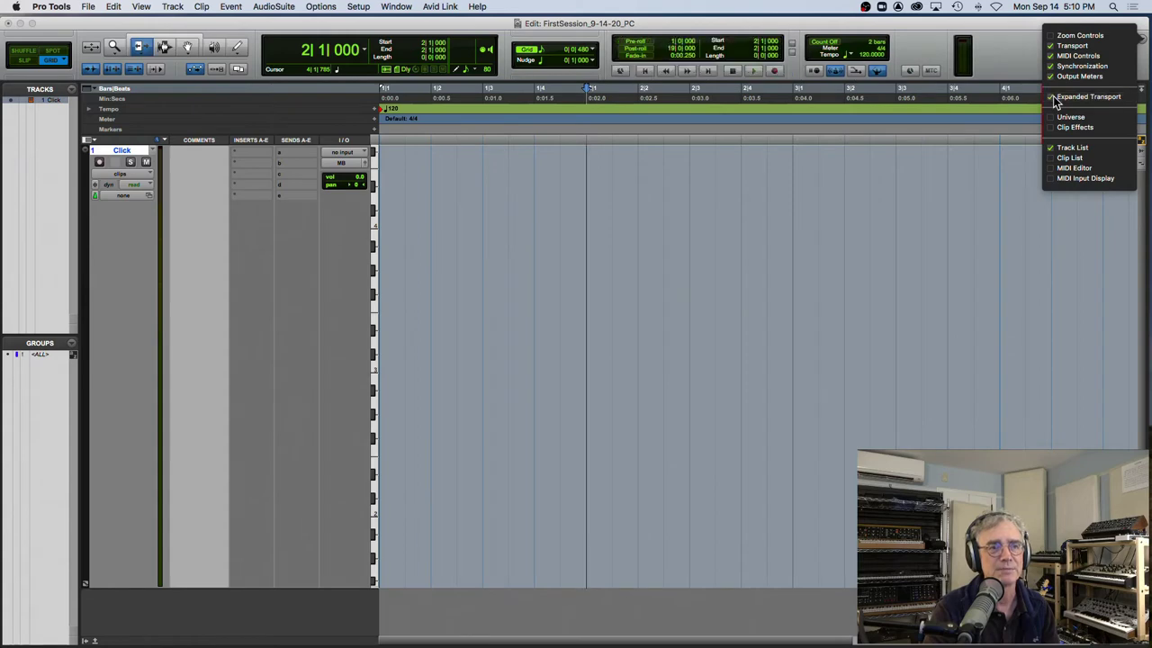
click(1055, 97)
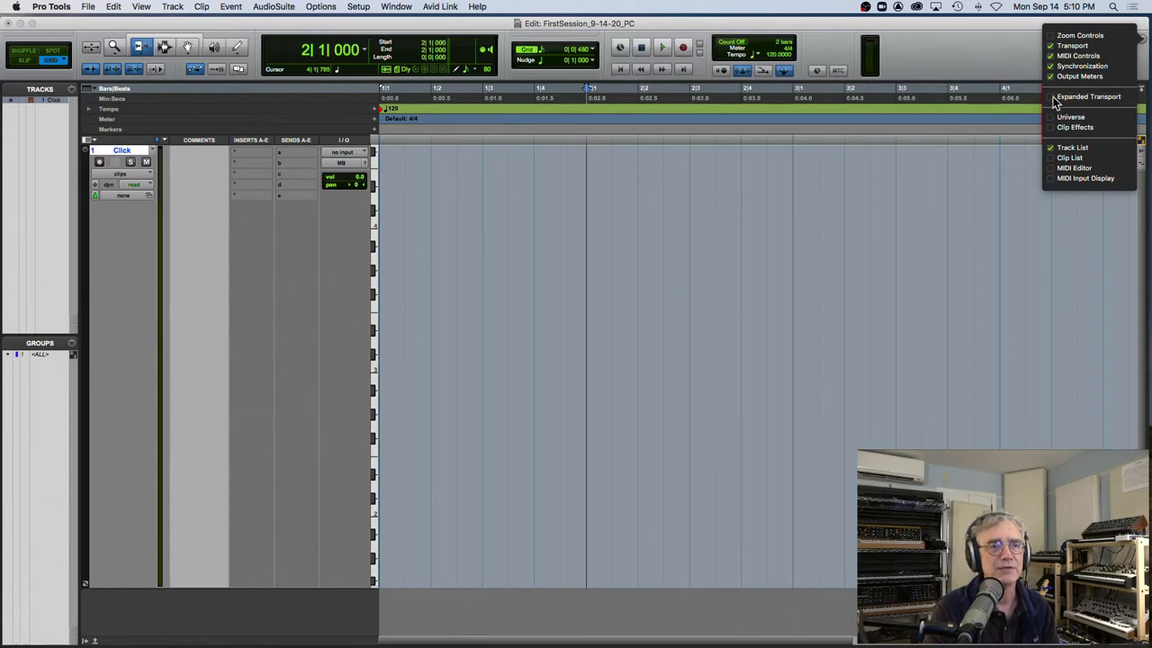
click(1005, 56)
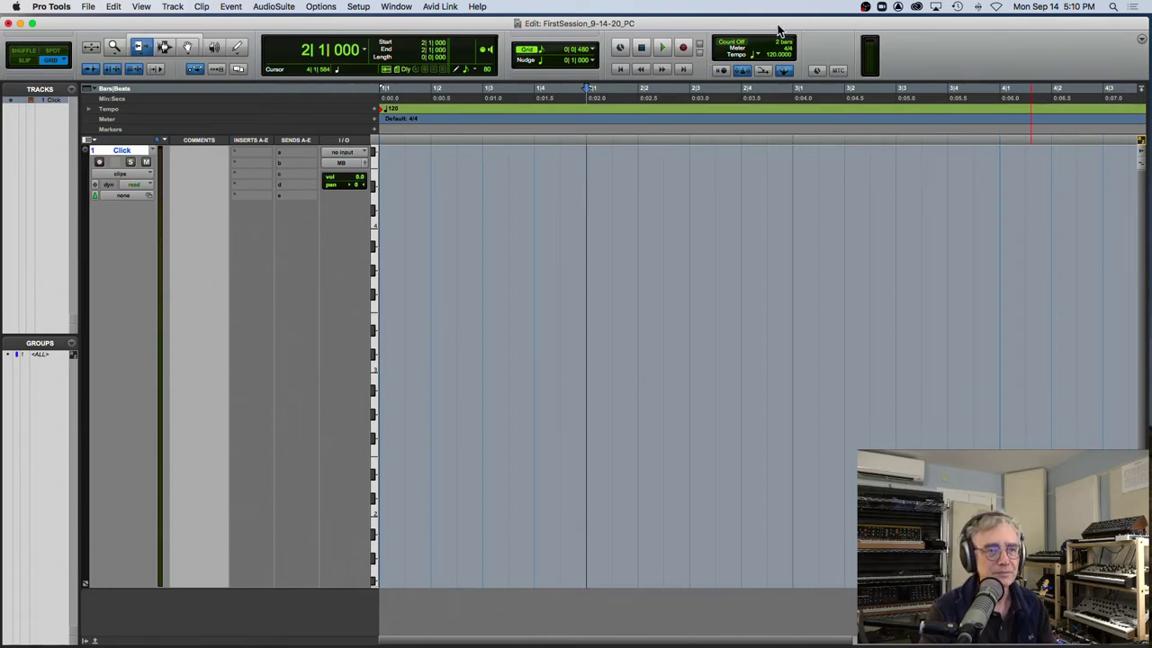
Set the metronome click to sound only during record in the Click/Countoff Options
click(743, 75)
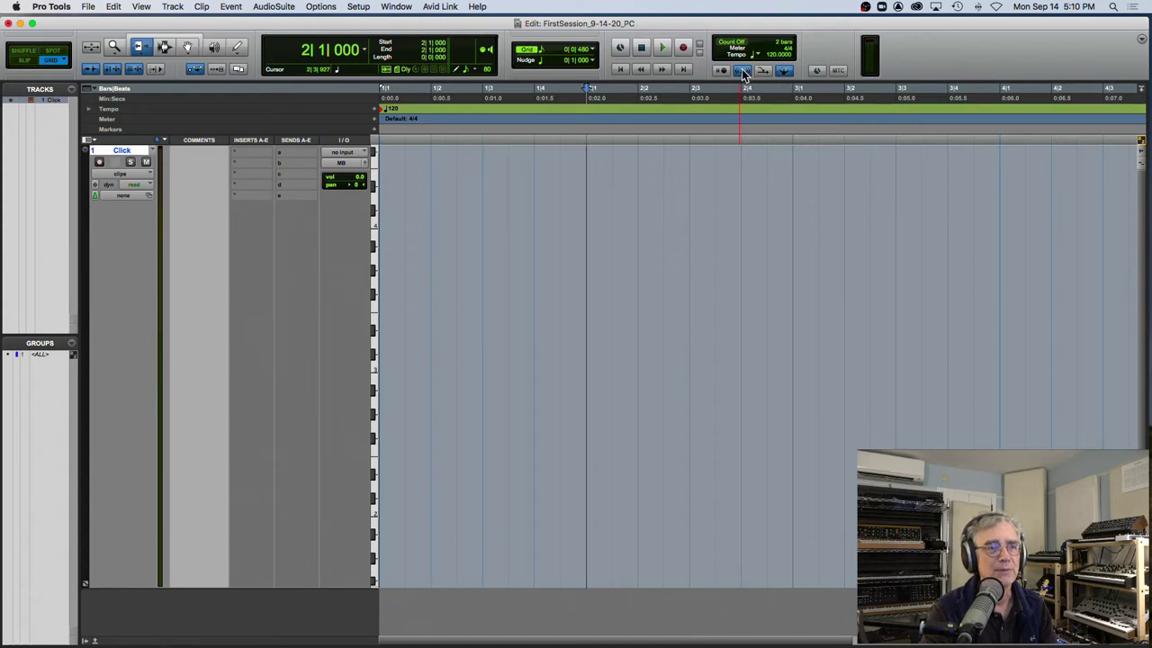
double_click(744, 75)
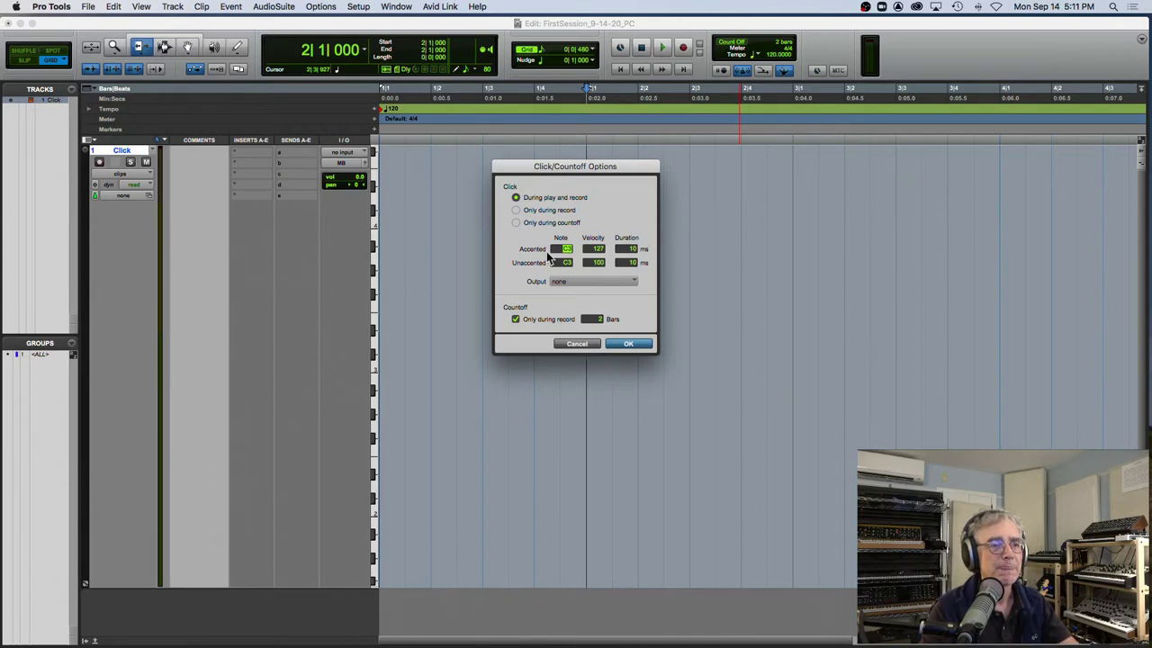
click(516, 210)
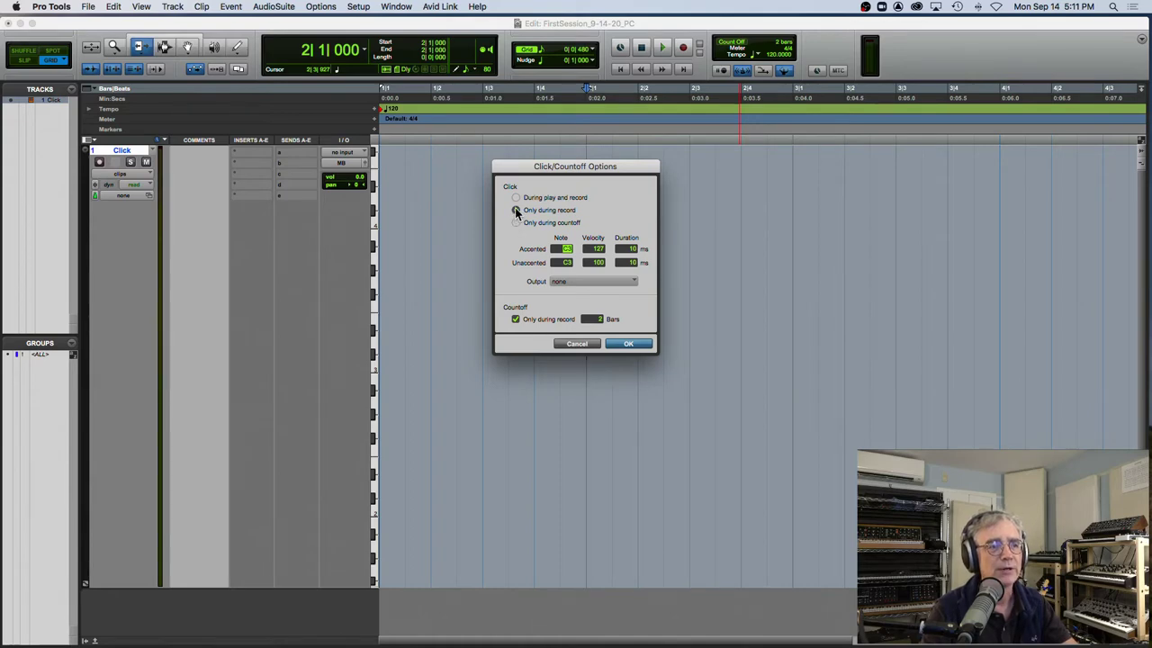
click(630, 342)
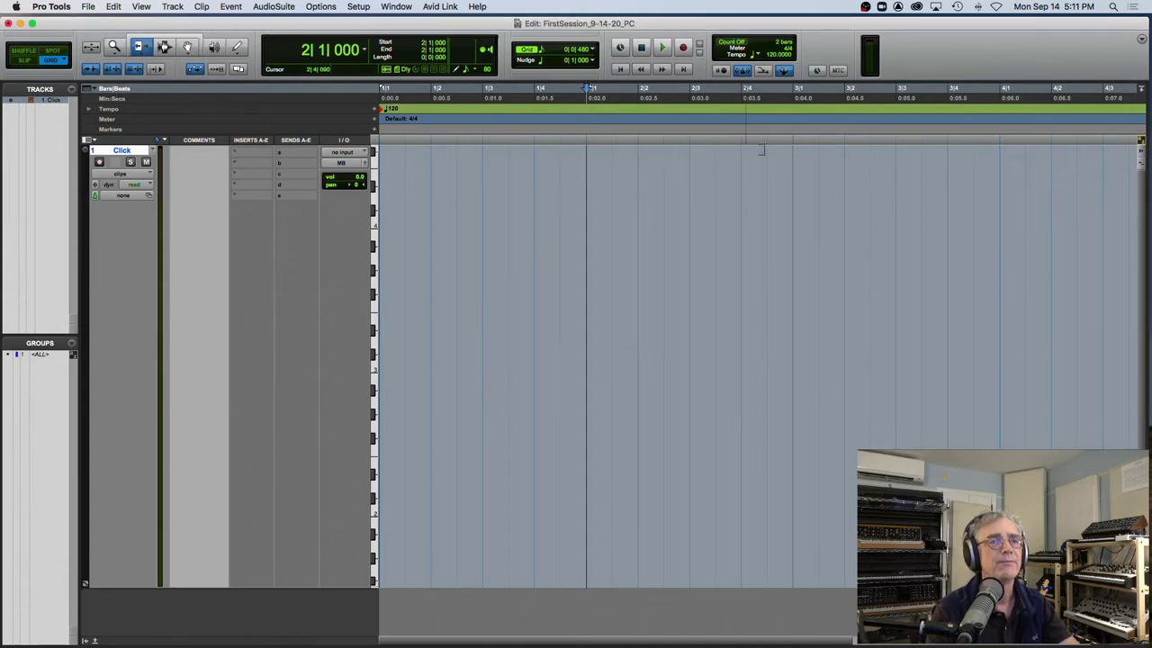
Toggle the Conductor tempo control in the MIDI controls off and back on
click(783, 71)
click(783, 71)
click(783, 71)
click(783, 71)
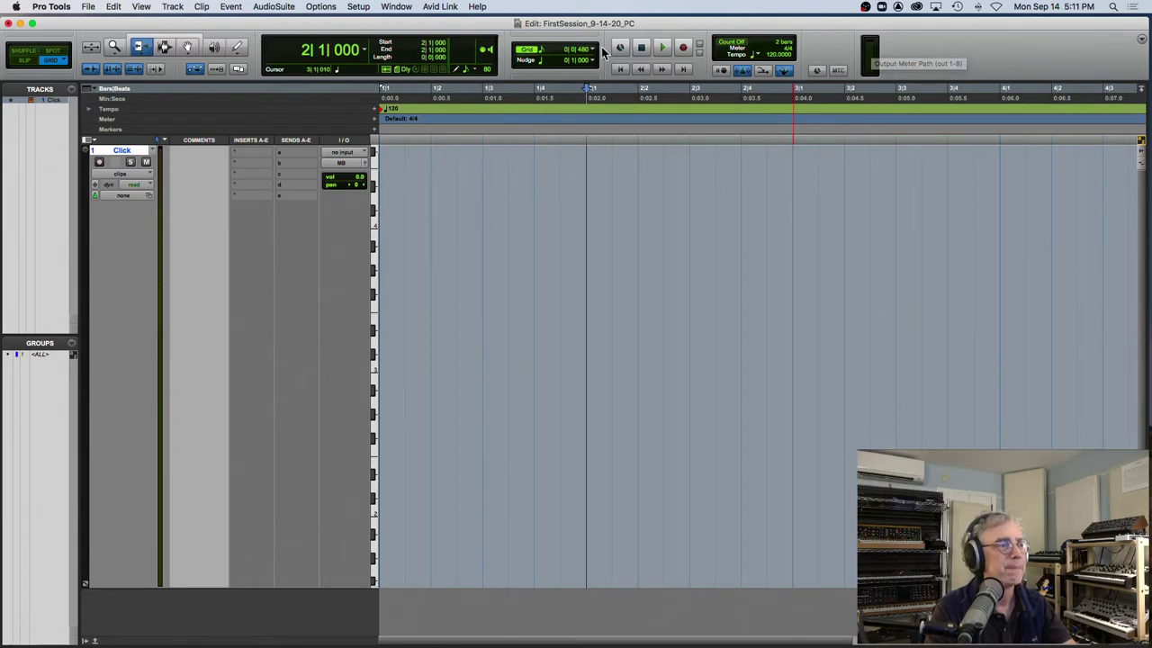
Reset the busses in I/O Setup to their defaults and name the first bus Output 1-2
click(359, 7)
click(360, 74)
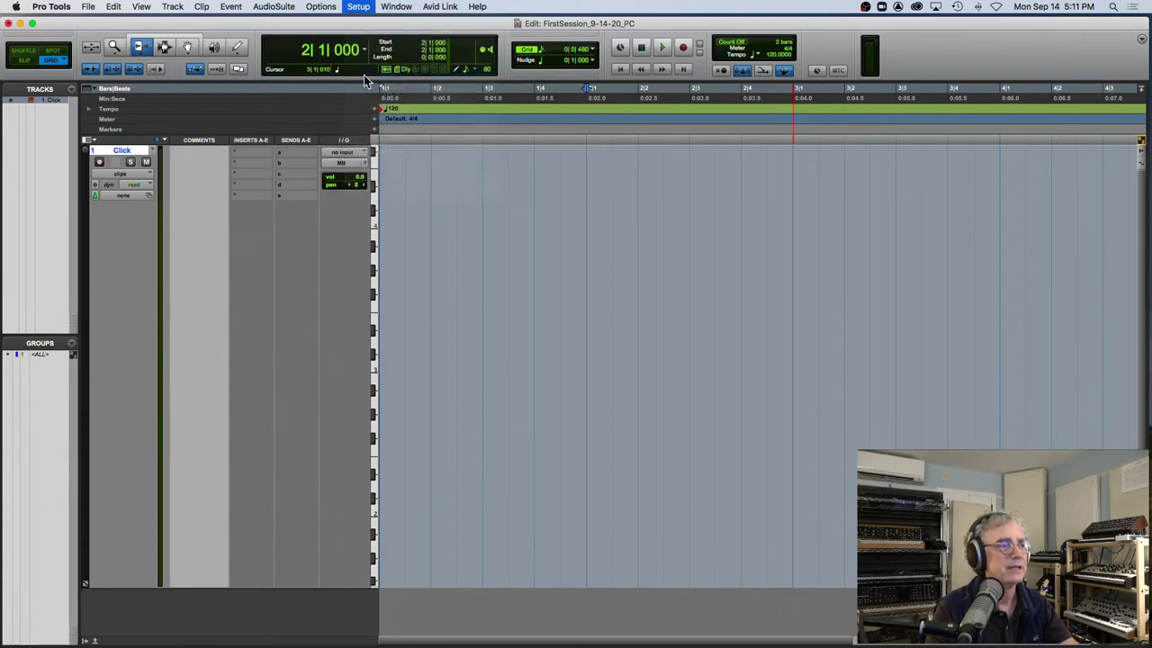
click(366, 110)
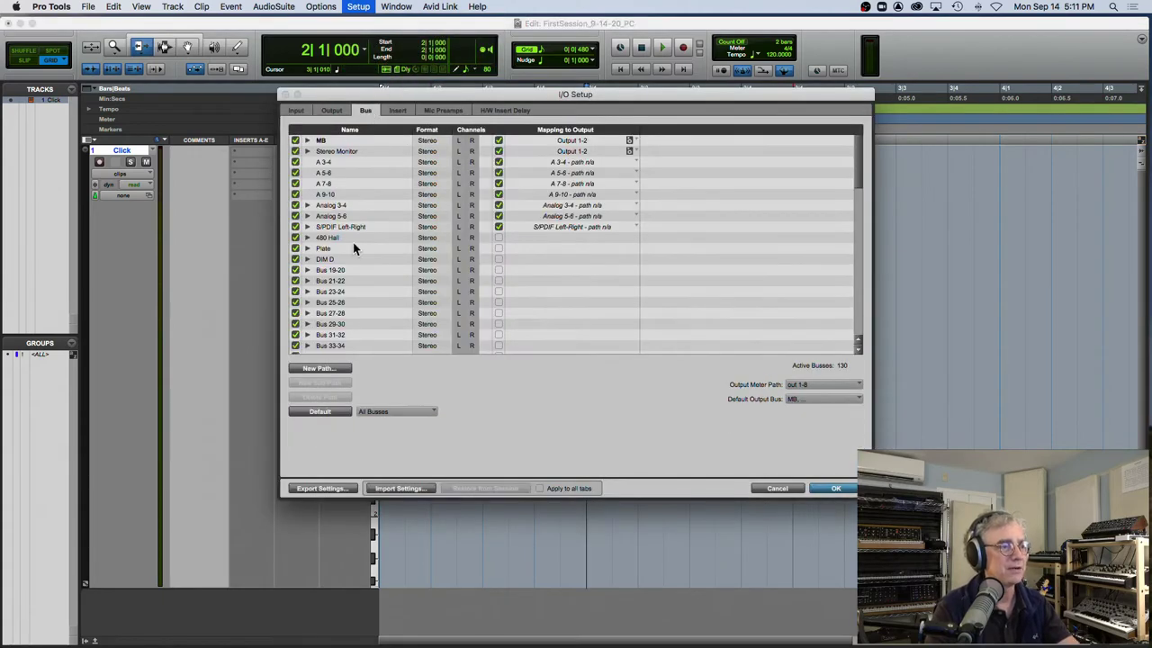
click(321, 412)
double_click(341, 140)
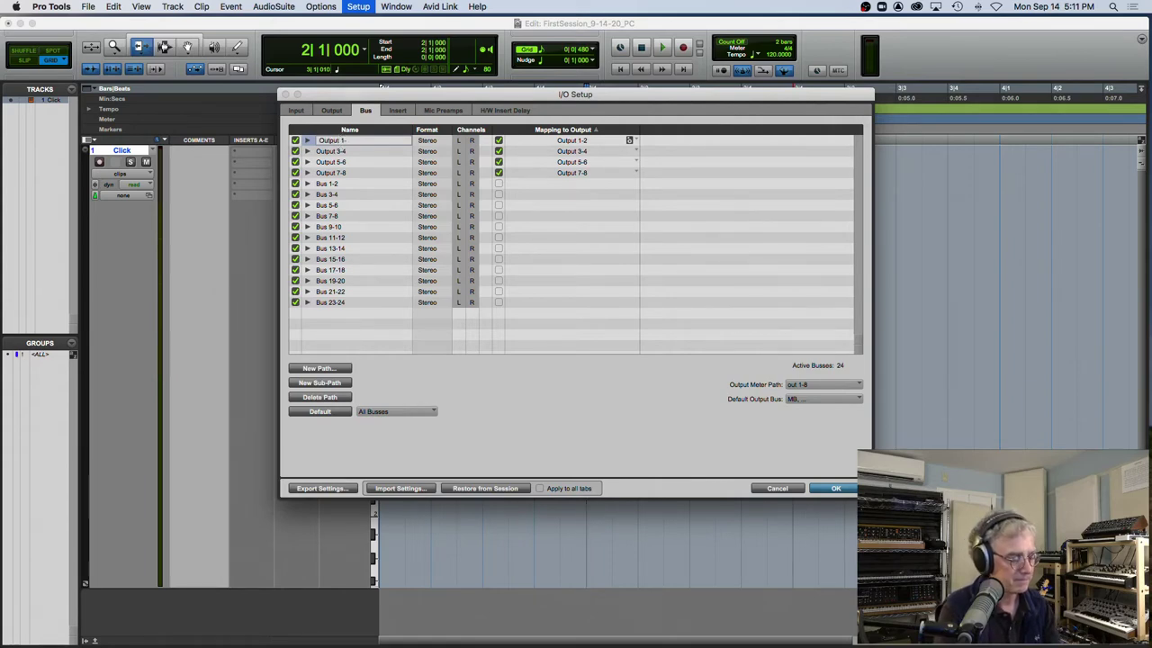
key(Return)
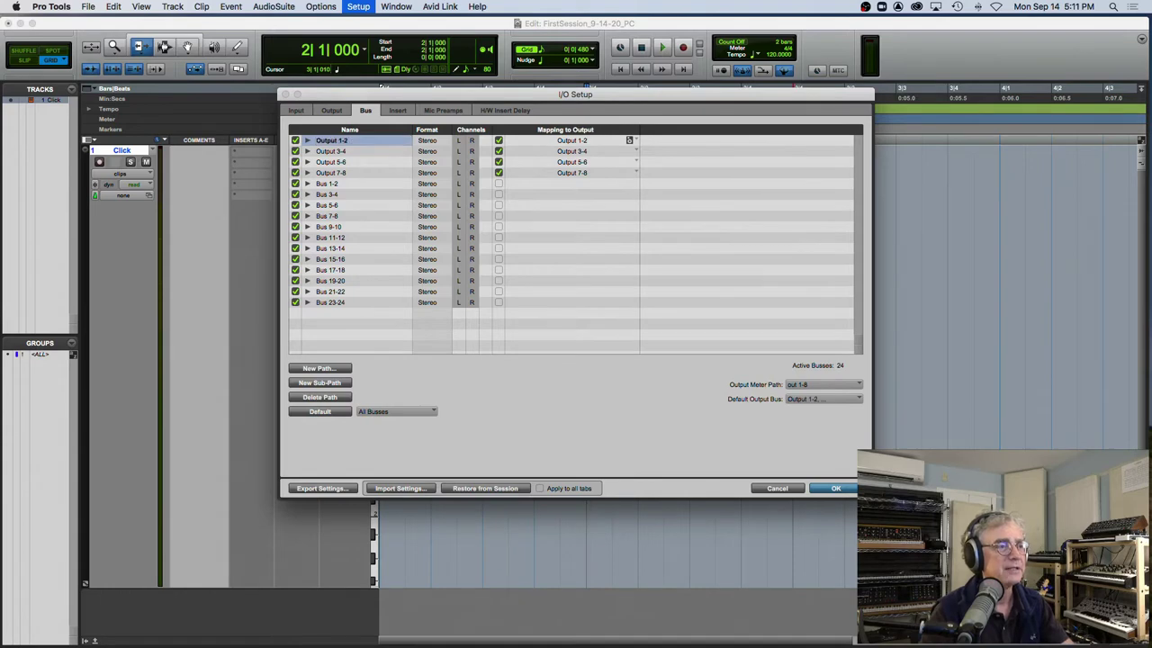
click(843, 488)
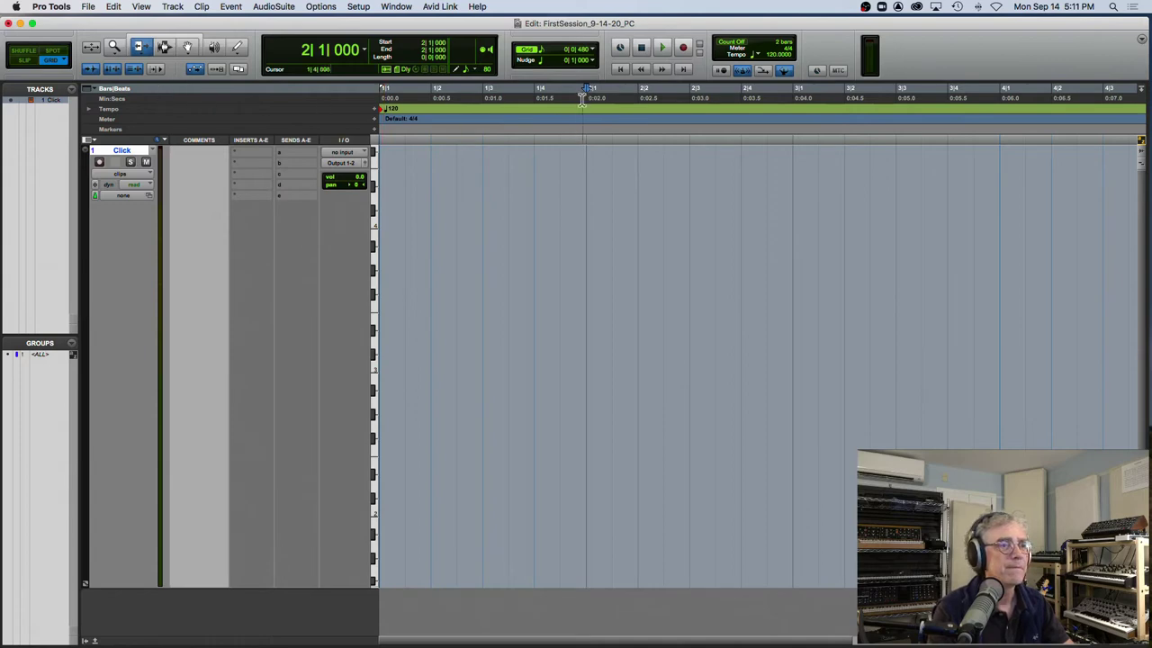
Select the timeline range from 1|1|000 to 2|2|000 across the rulers
click(507, 104)
drag(508, 103, 386, 128)
click(639, 104)
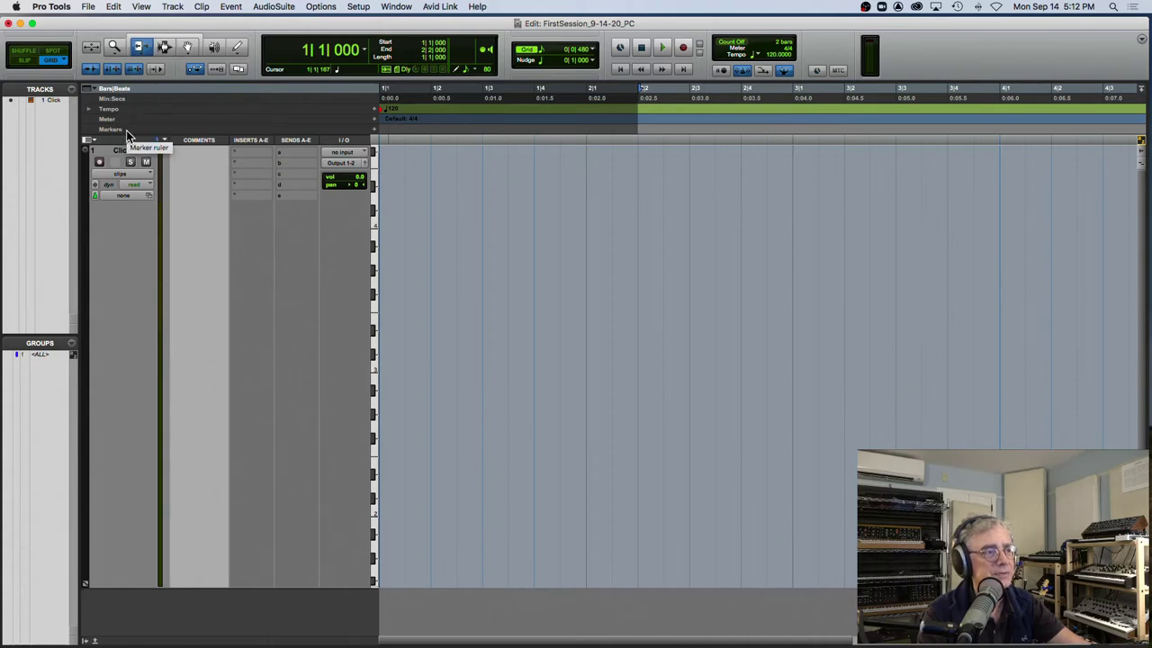
Hide the Min:Secs and Markers rulers in the Edit window
click(87, 89)
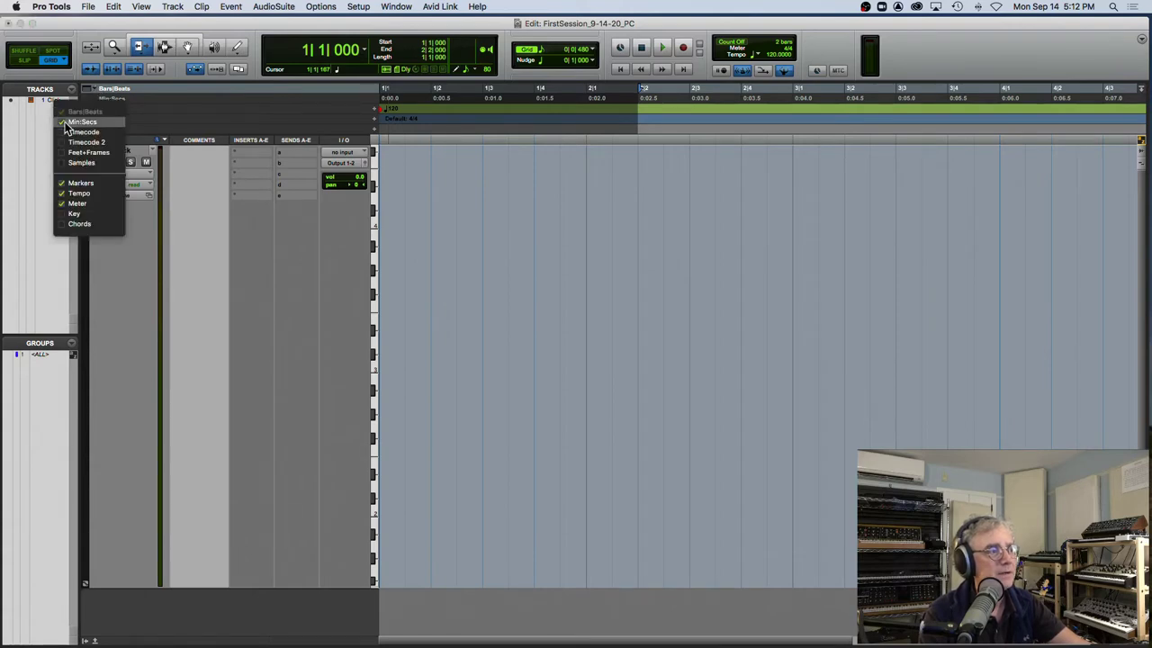
click(62, 125)
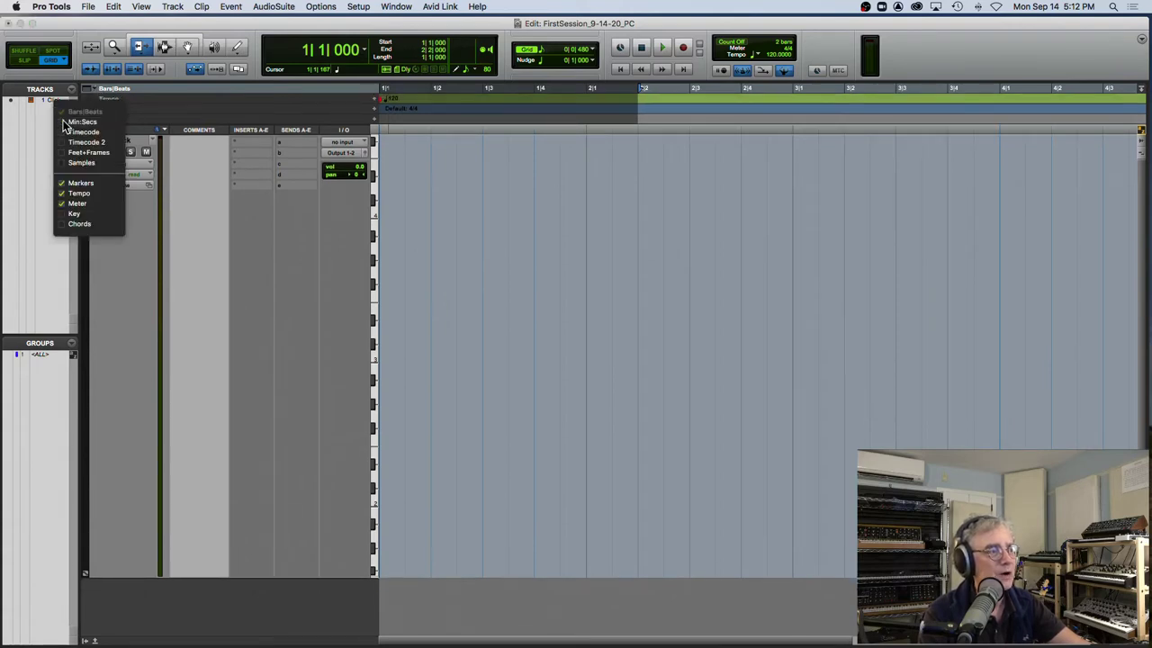
click(69, 183)
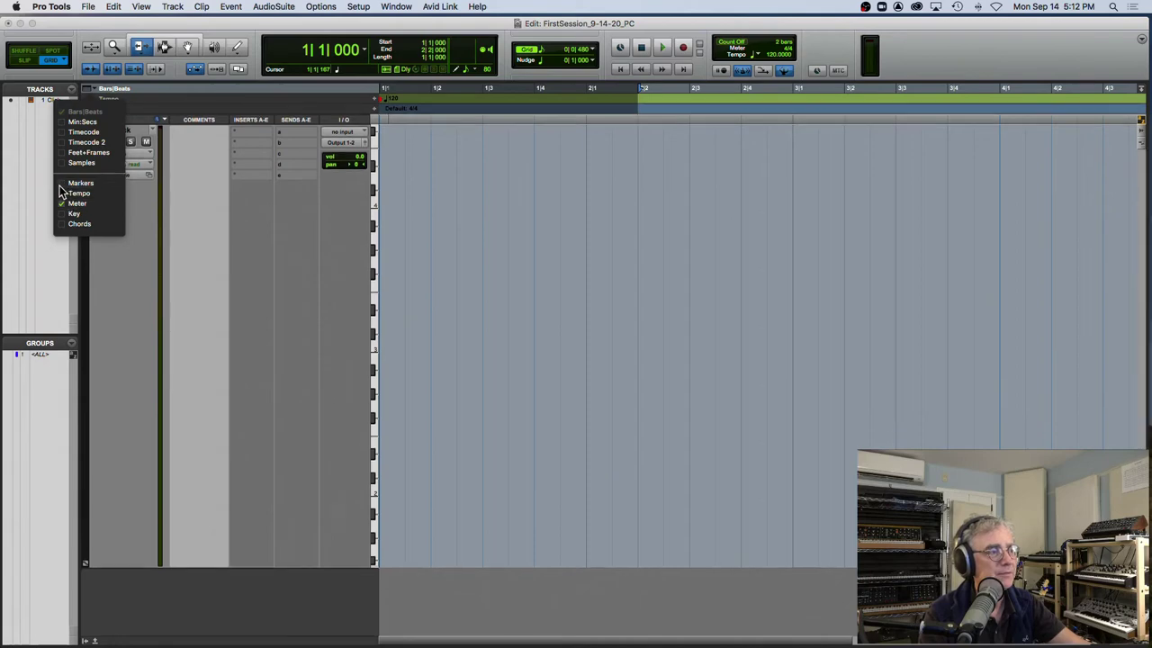
click(192, 107)
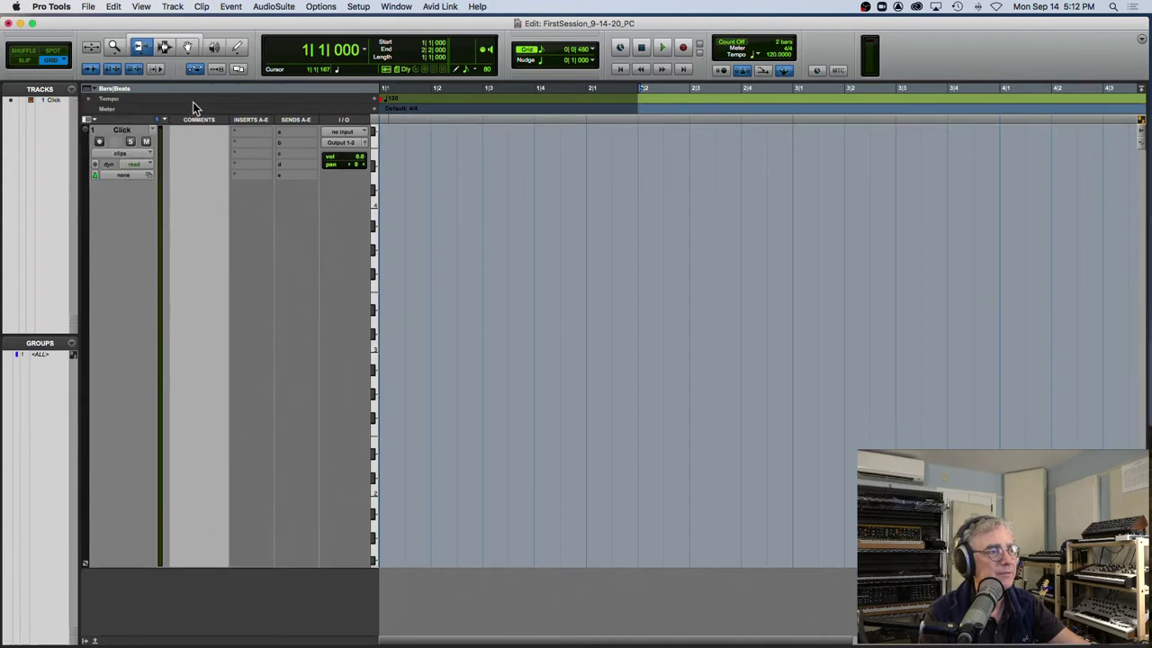
Switch the main counter to Min:Secs, check which rulers are available, and return the counter to Bars|Beats
click(93, 94)
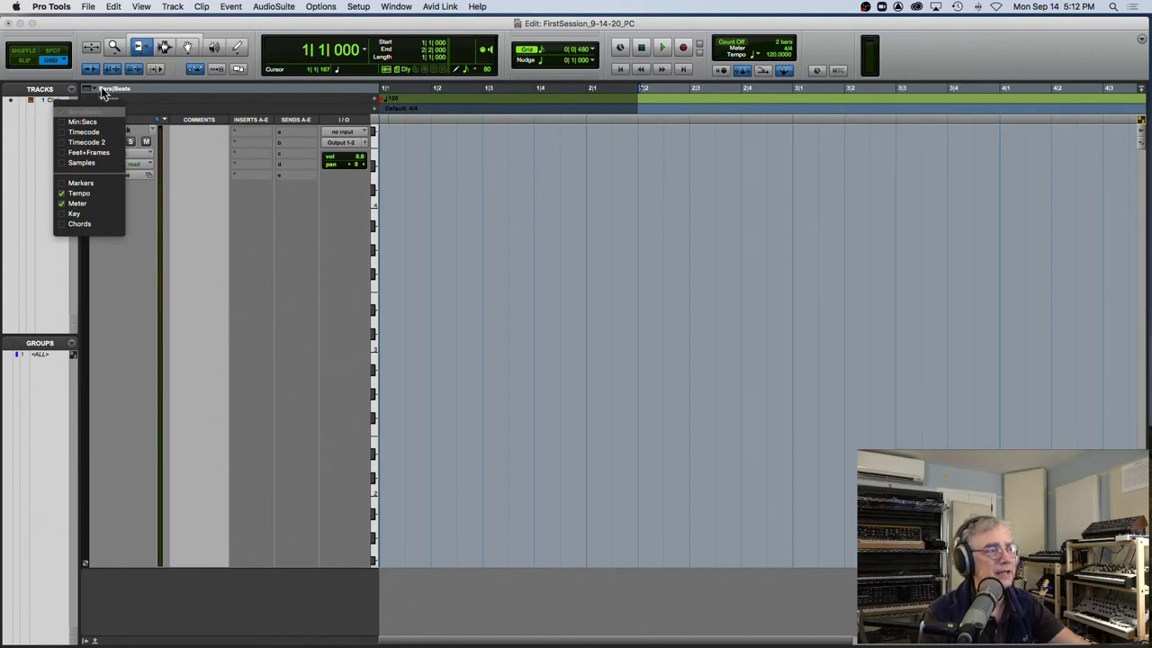
click(132, 94)
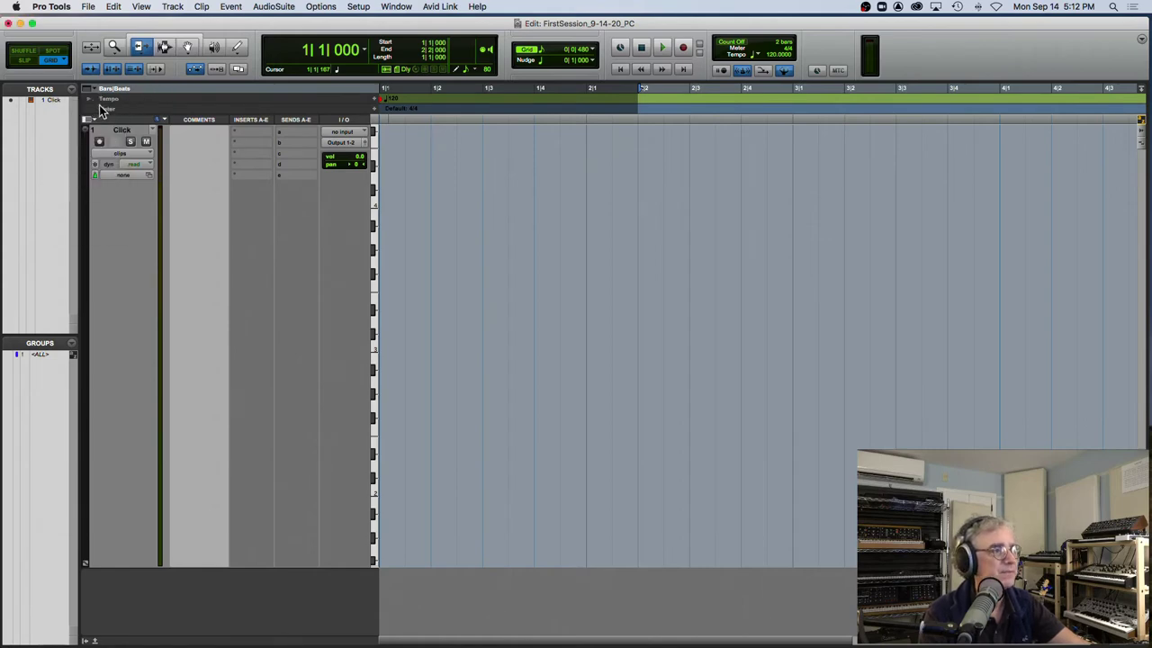
click(361, 51)
click(365, 56)
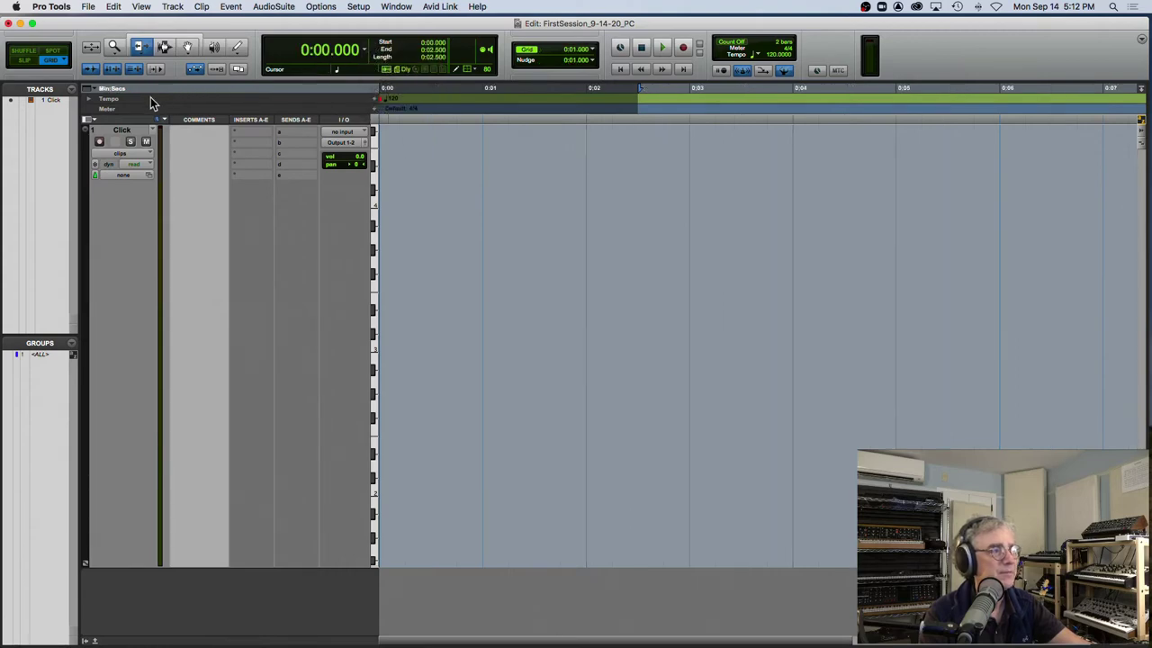
click(99, 93)
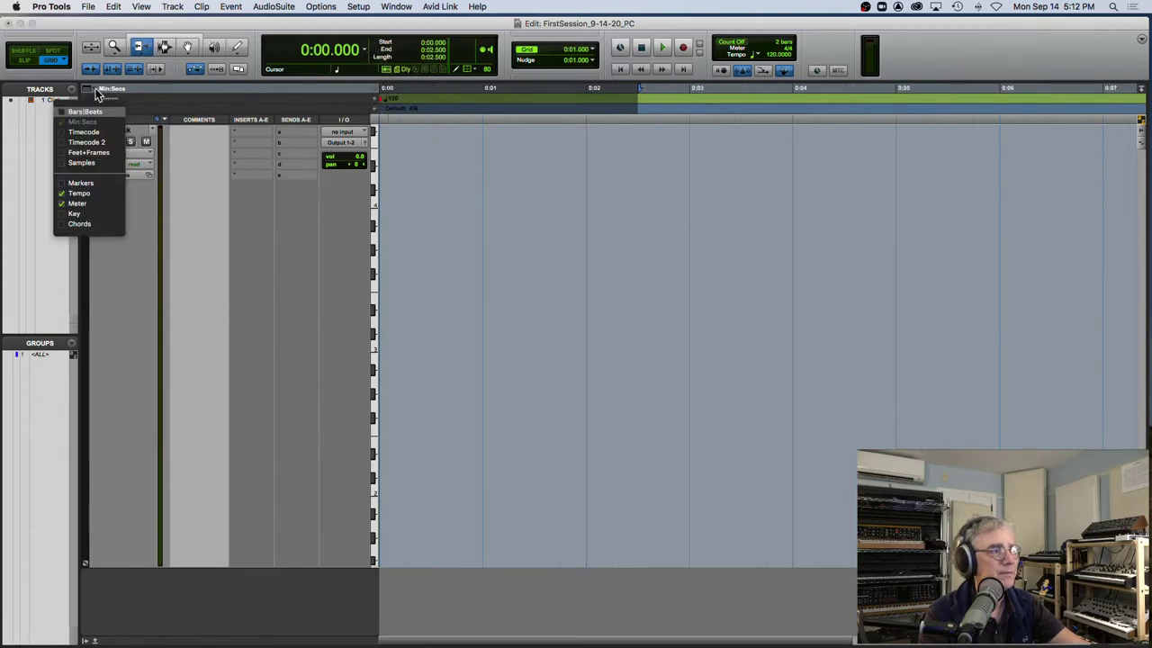
click(184, 78)
click(364, 51)
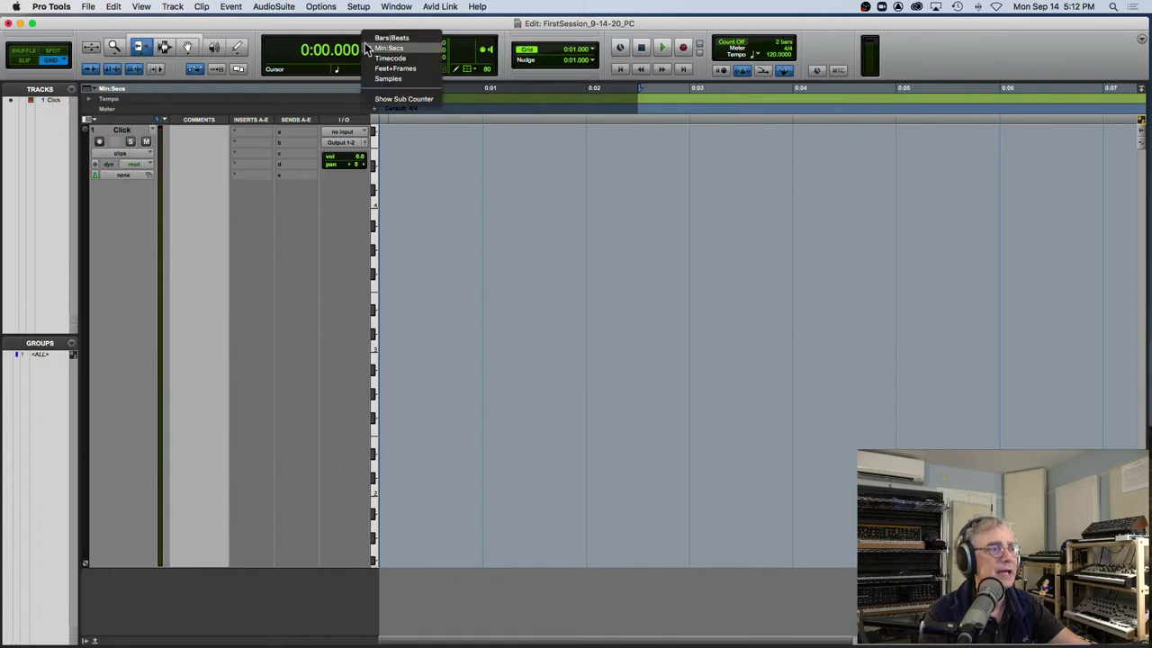
click(386, 38)
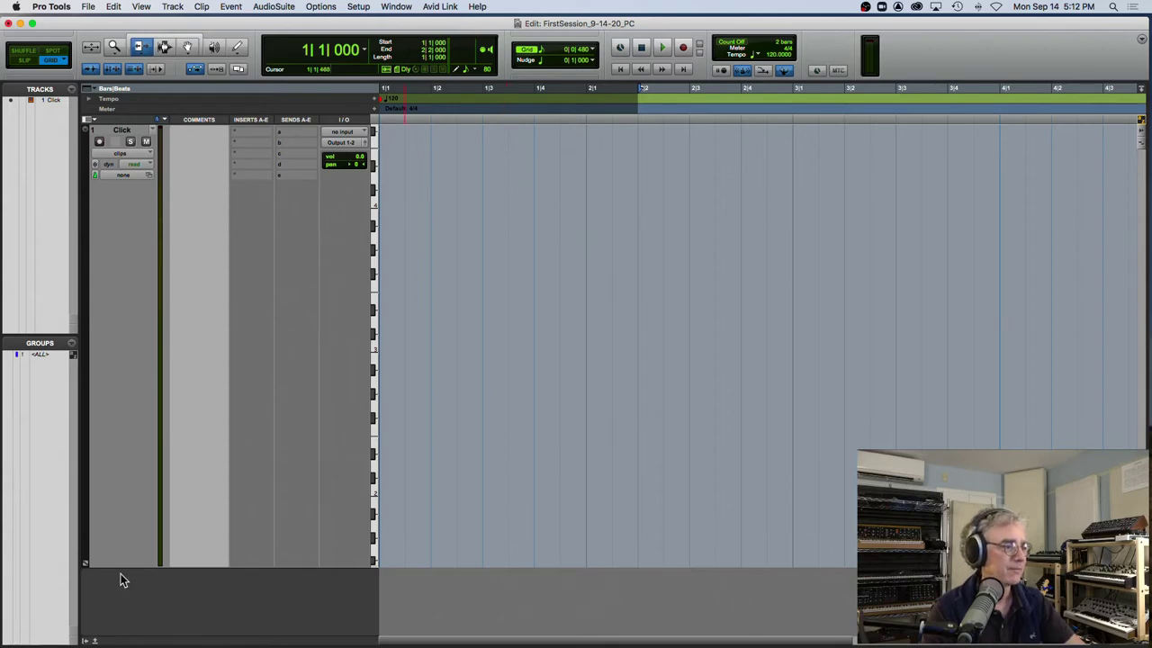
Reduce the Click track's height and delete the track
drag(123, 566, 184, 180)
right_click(132, 131)
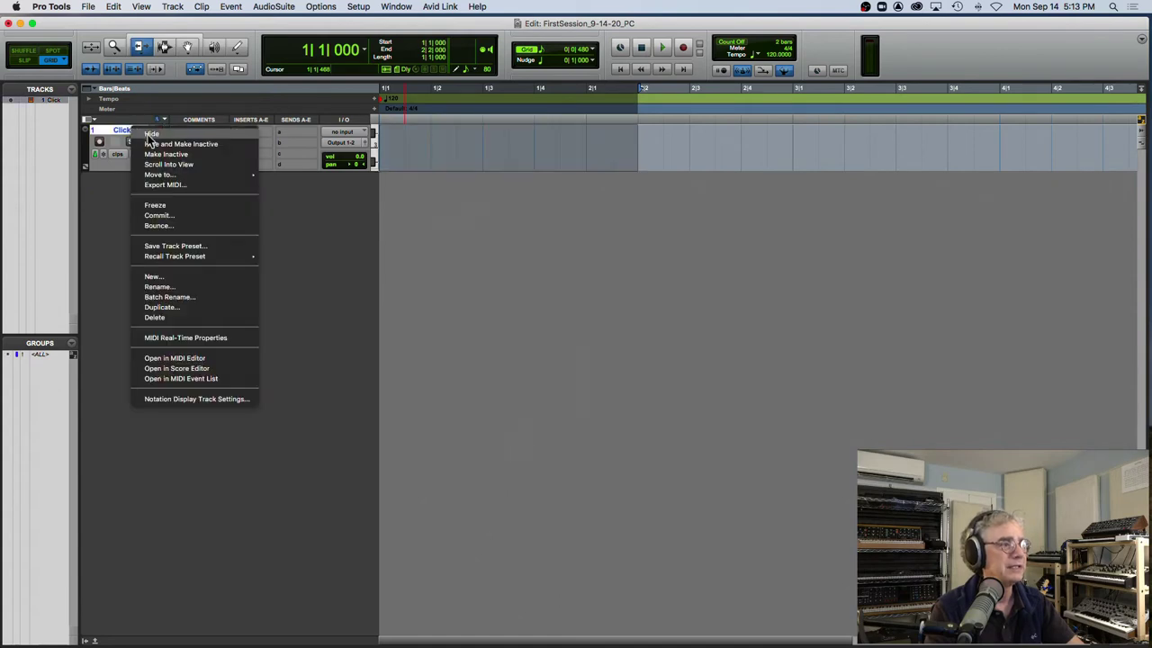
click(156, 317)
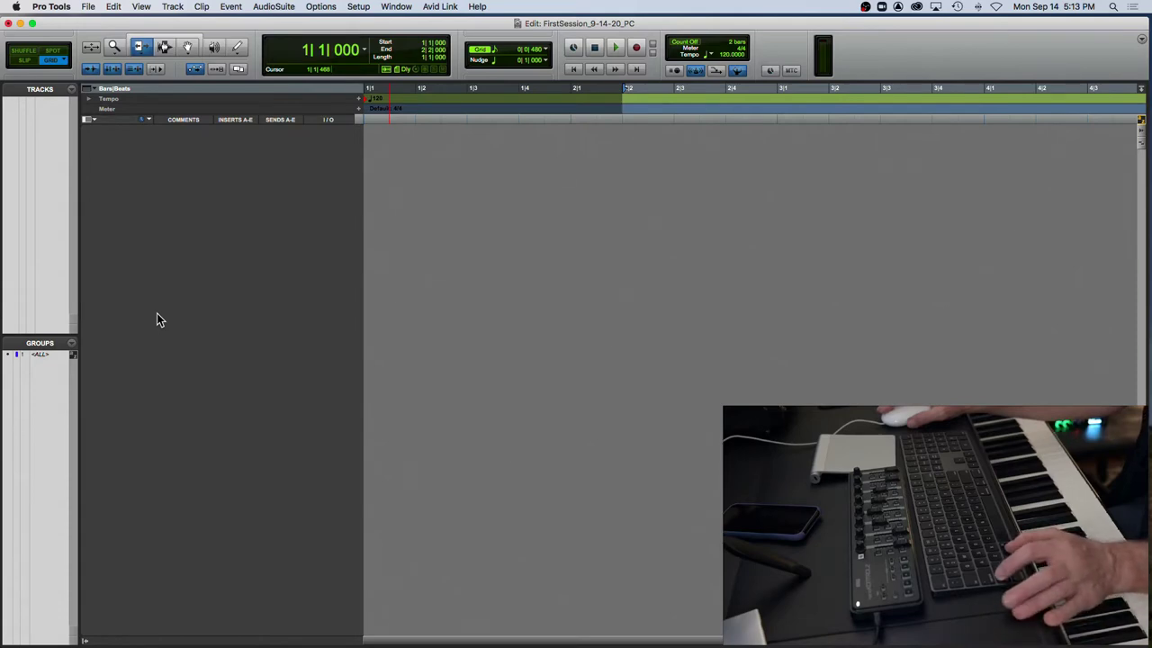
Start a new mono Instrument Track with a tick timebase and enter Click as its name
key(super+shift+n)
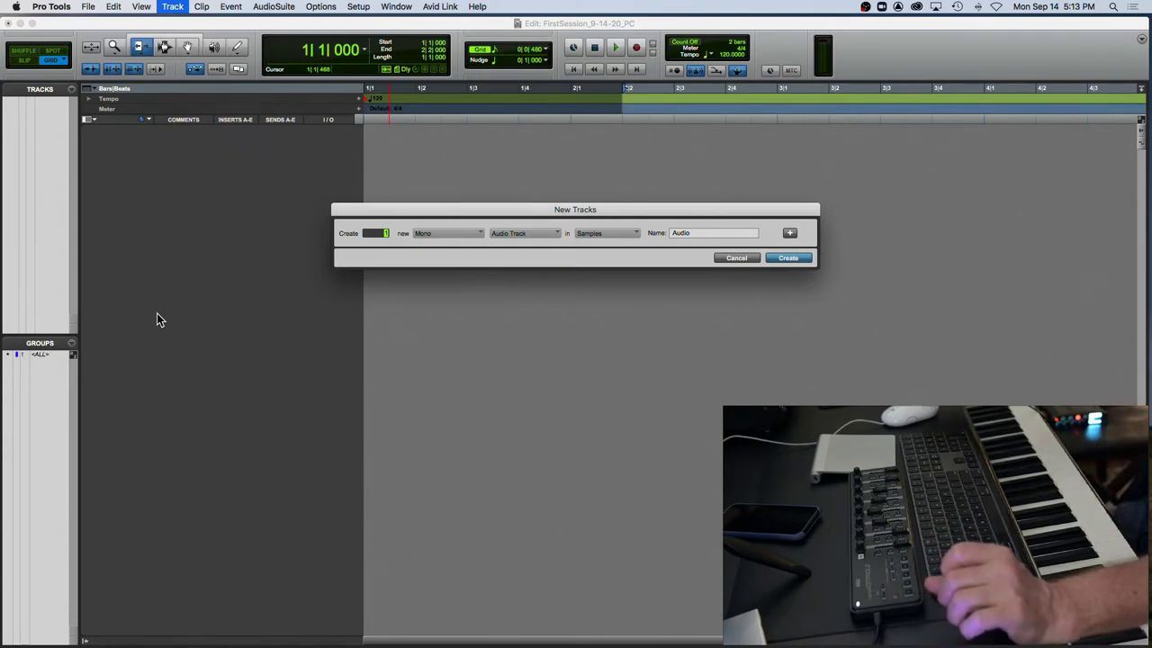
click(517, 235)
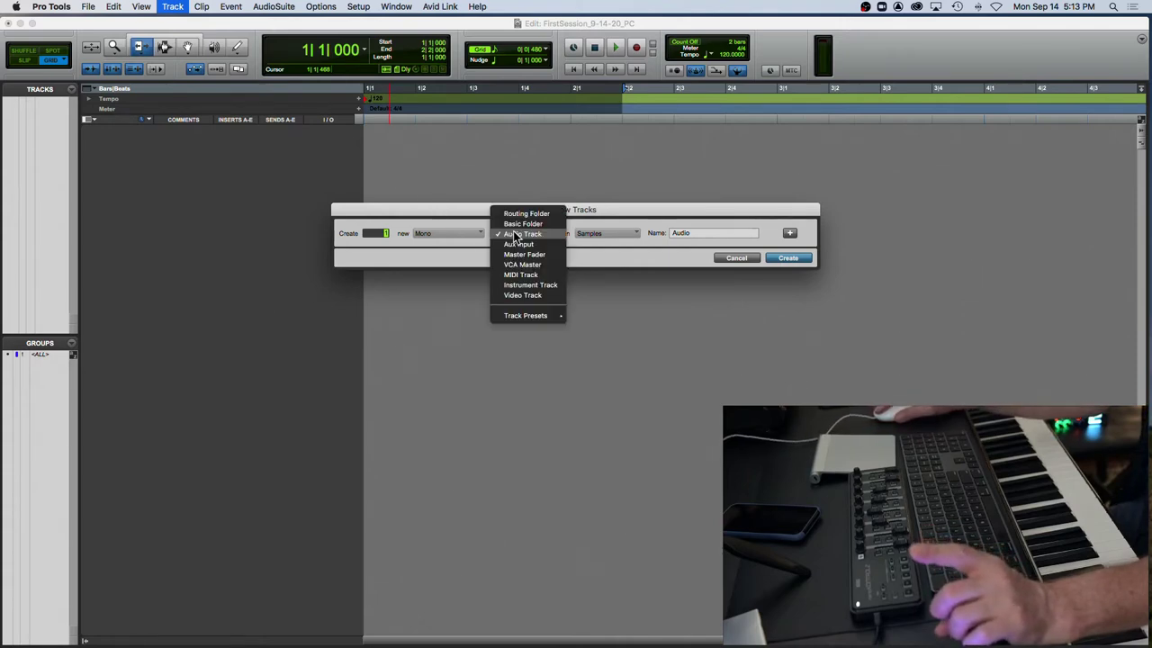
click(526, 284)
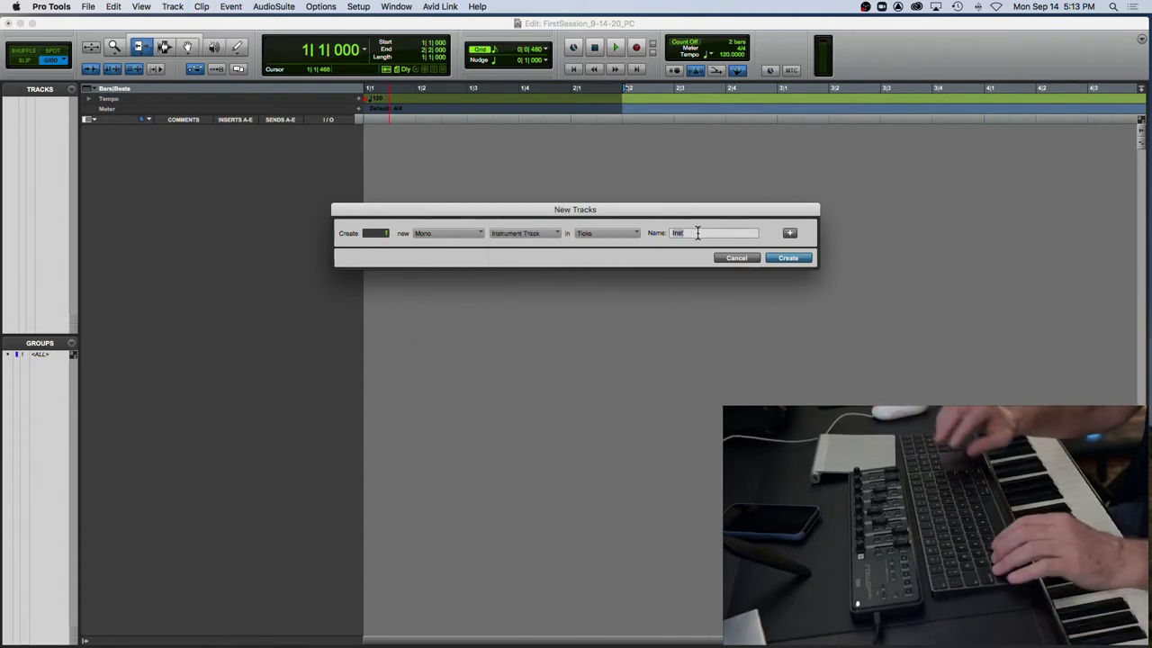
text(Click)
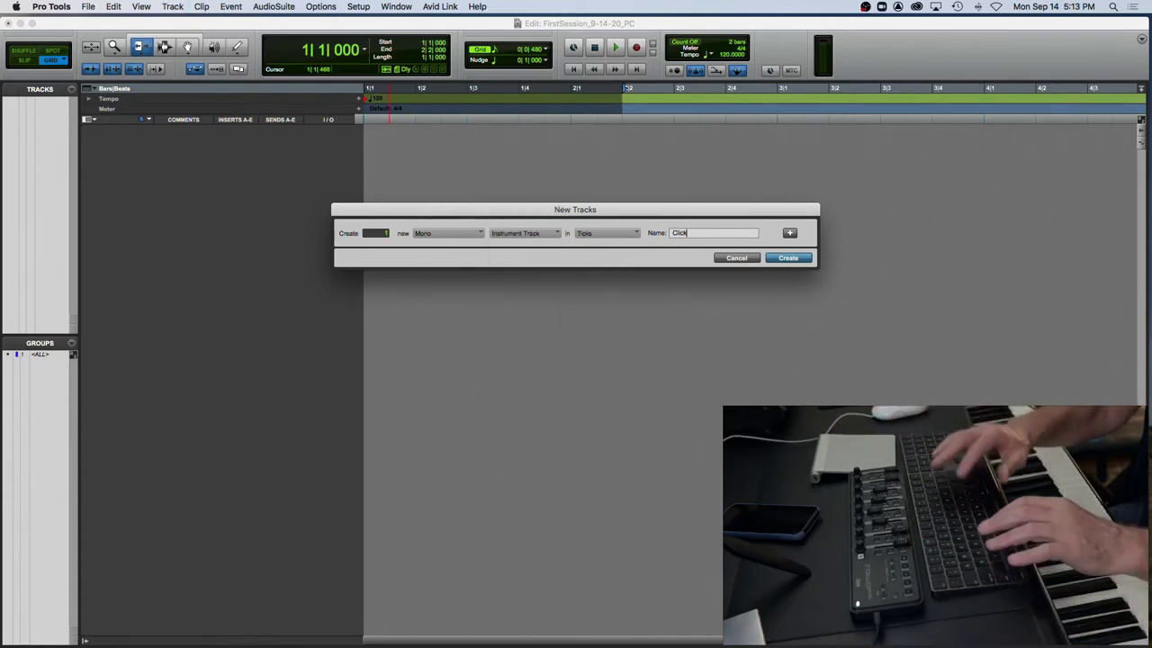
Review the channel format, track type and timebase choices for the new track, keeping Mono, Instrument Track and Ticks
click(465, 233)
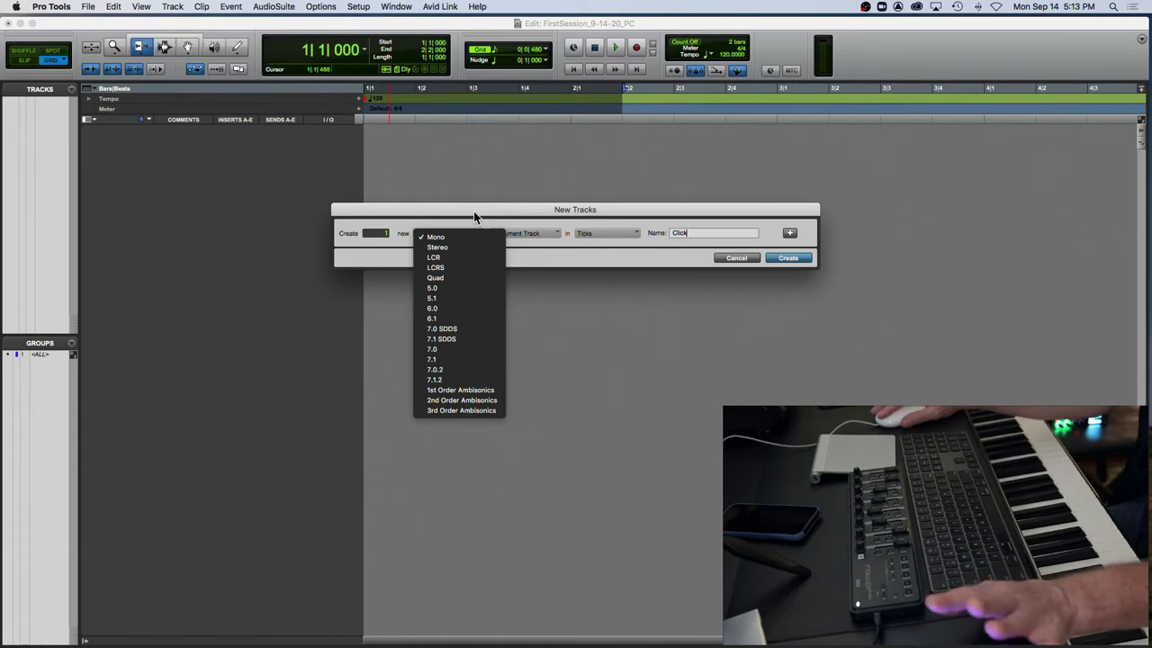
click(474, 210)
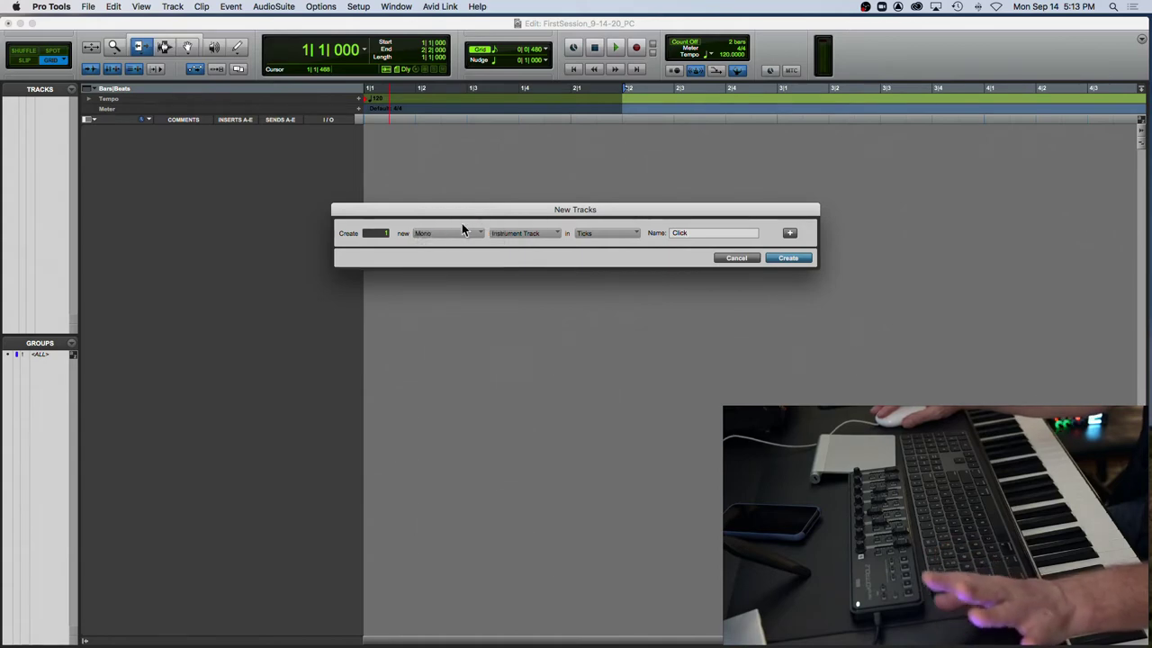
click(514, 232)
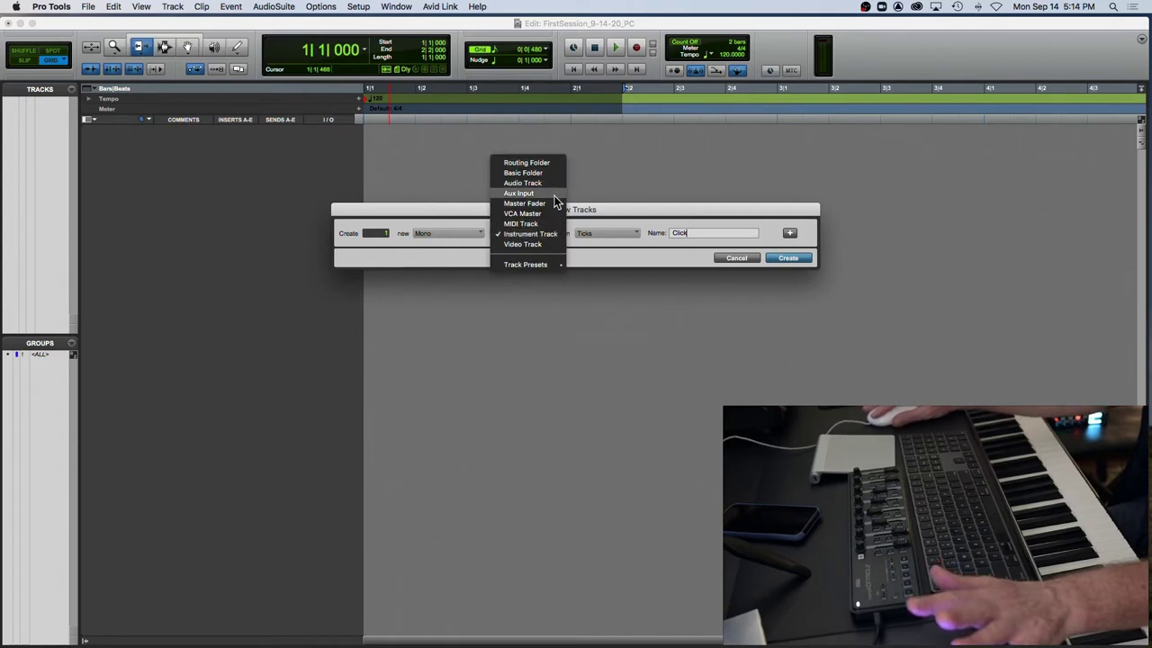
click(556, 233)
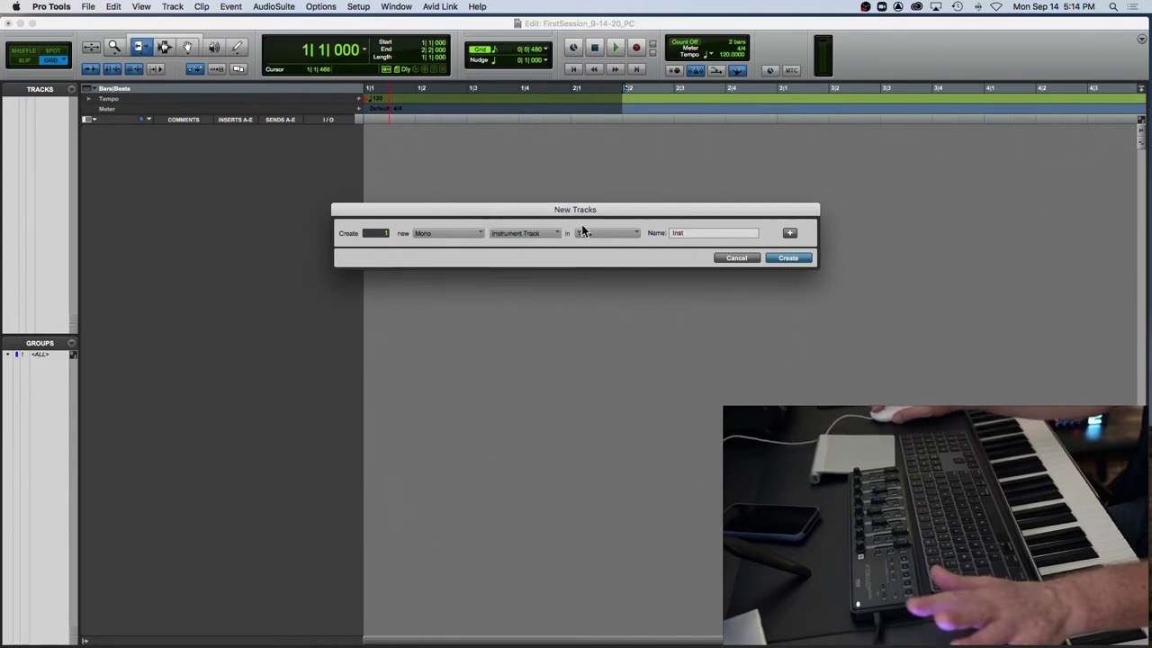
click(627, 241)
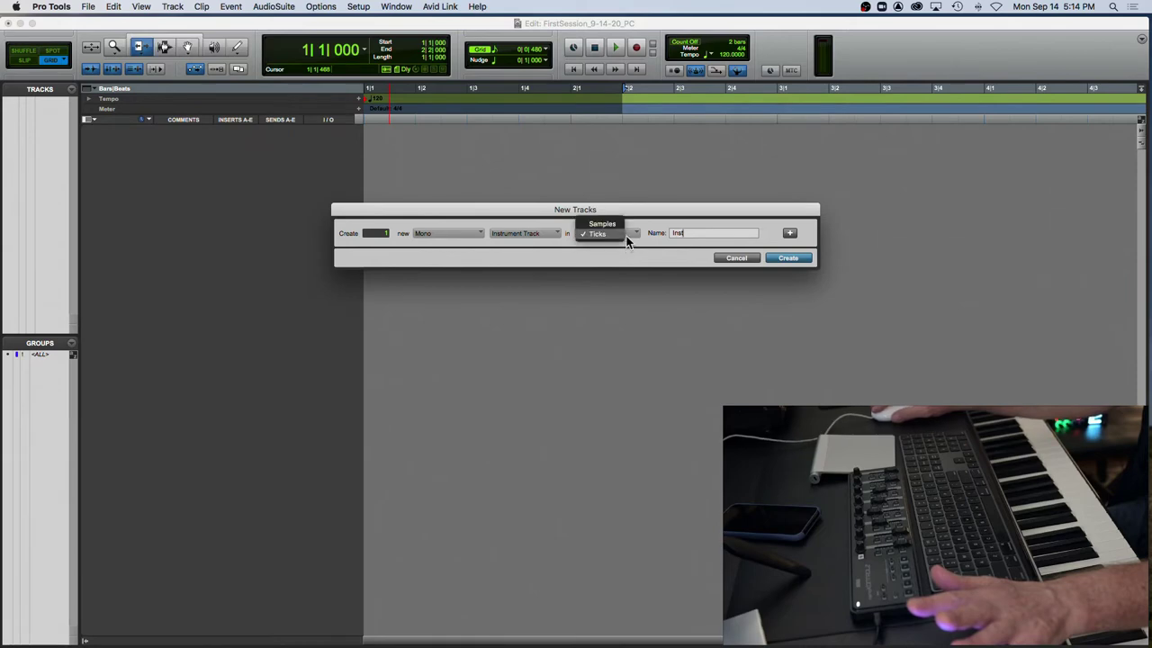
click(629, 233)
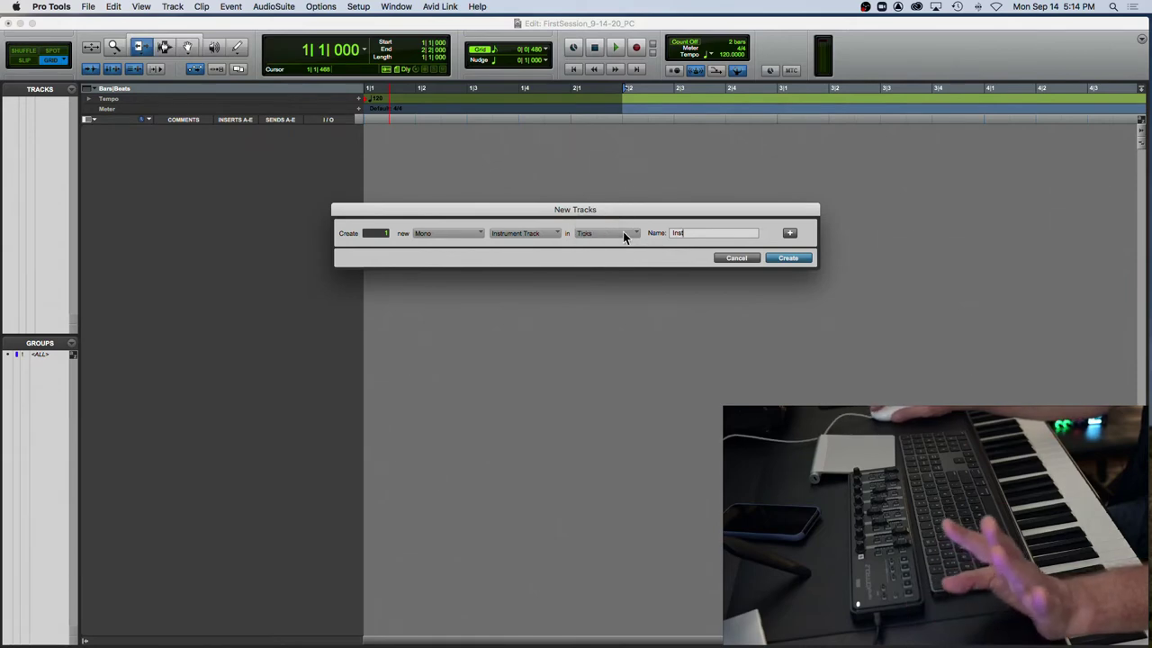
Name the new instrument track Click and create it, then briefly test playback
drag(688, 233, 653, 227)
key(BackSpace)
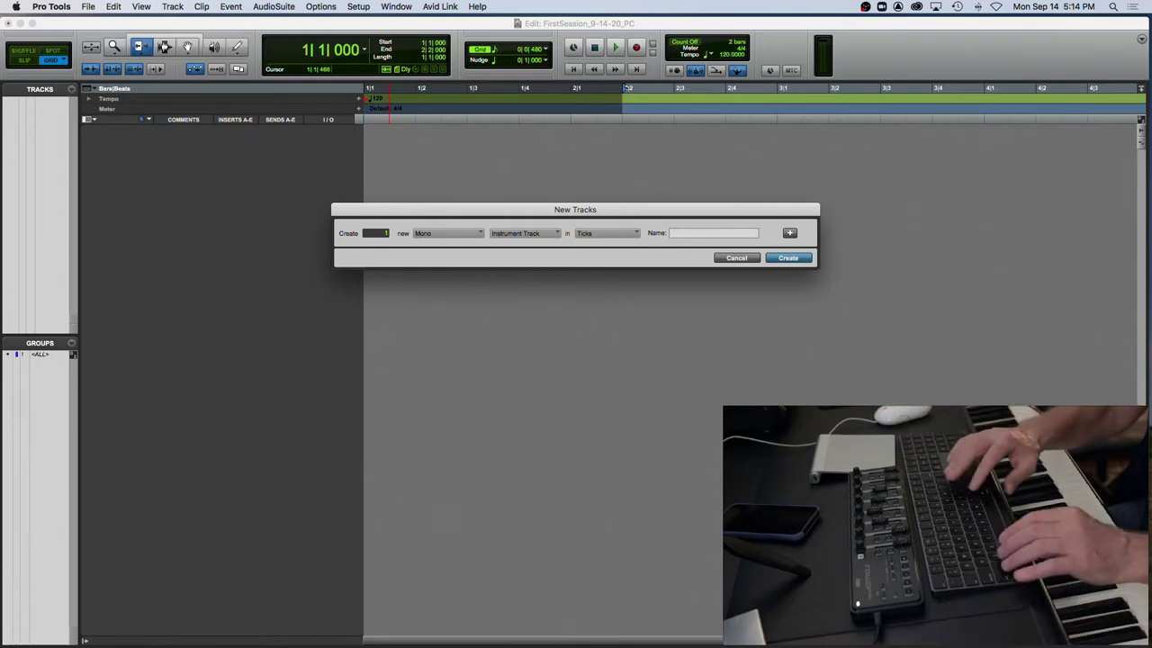
text(Click)
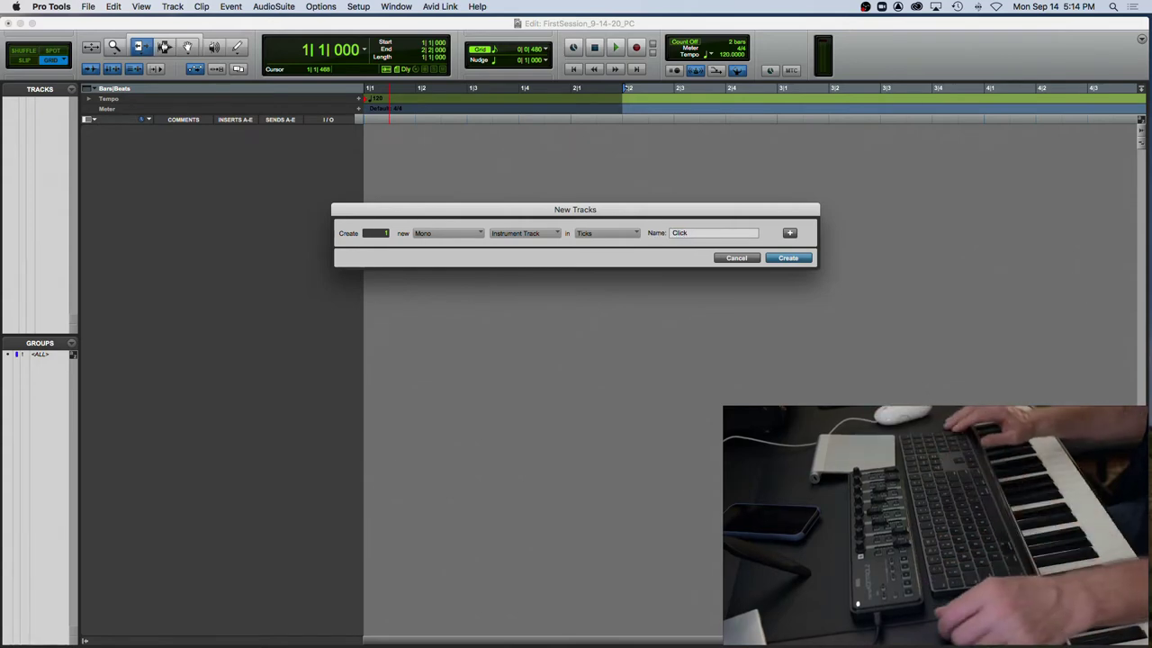
key(Return)
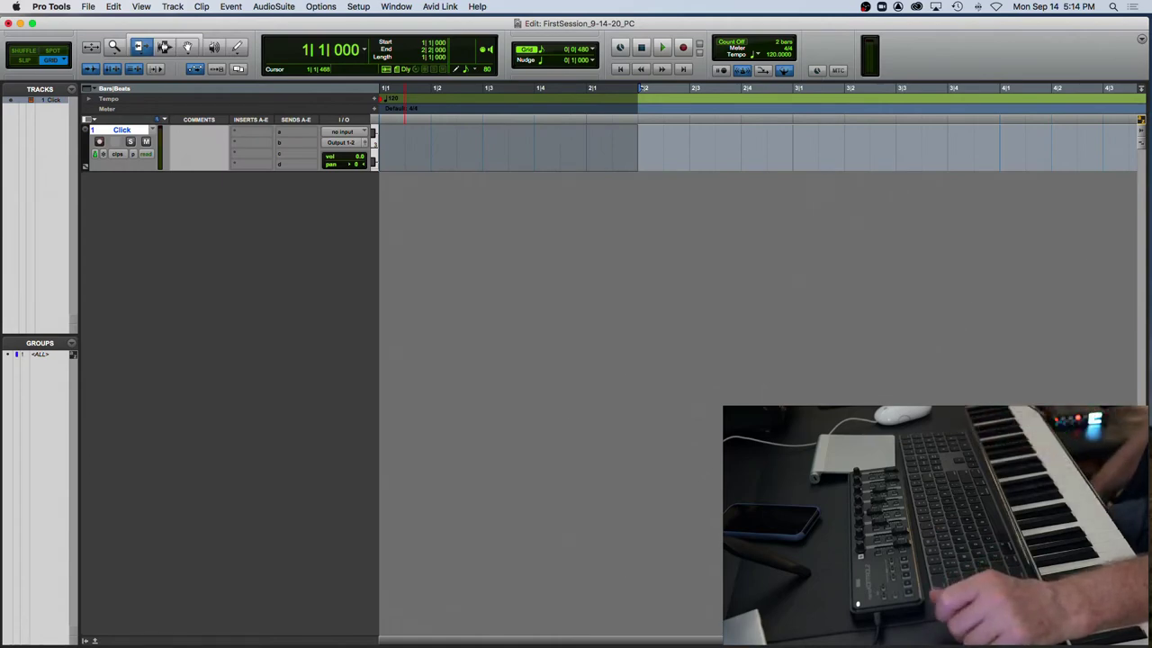
key(space)
key(space)
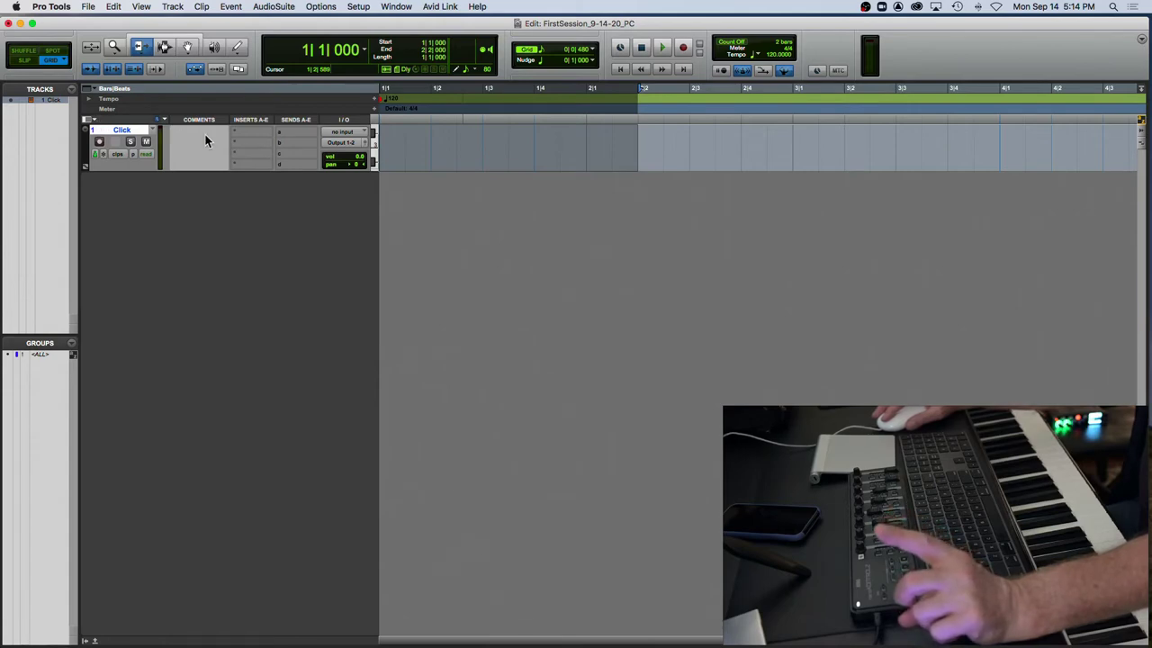
Hide the Comments, Inserts A-E, Sends A-E, I/O and Track Color columns in the Edit window
click(94, 119)
click(63, 141)
click(56, 172)
click(55, 193)
click(56, 213)
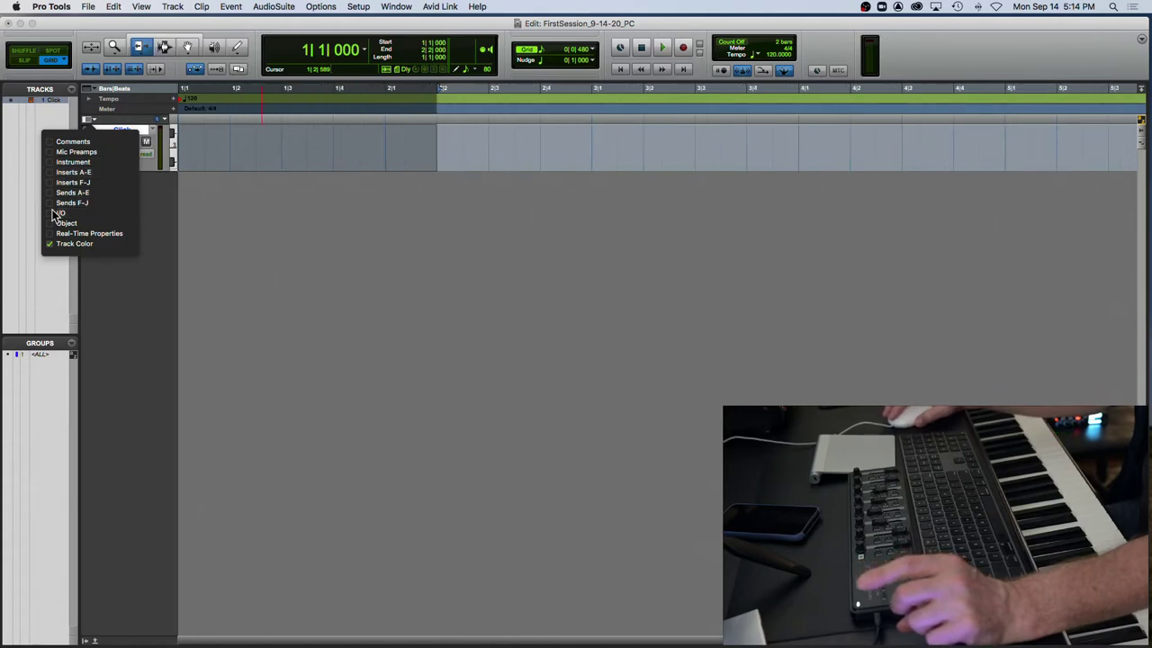
click(54, 213)
click(54, 213)
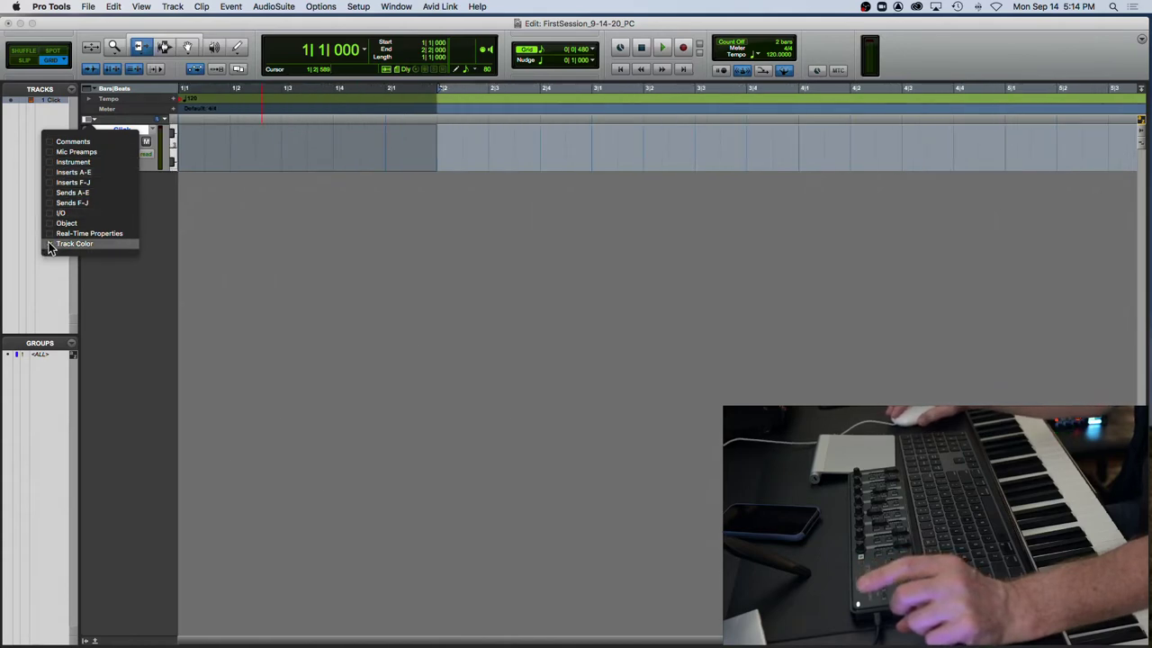
click(197, 219)
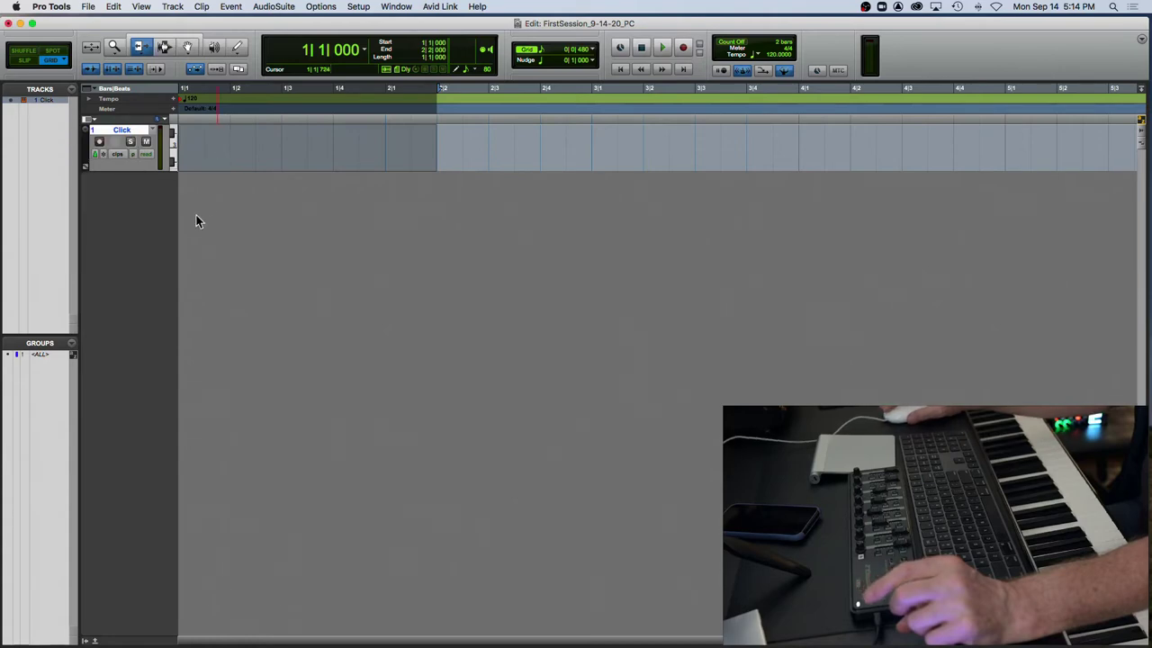
Show the Instrument, Inserts A-E and I/O columns in the Edit window
click(94, 124)
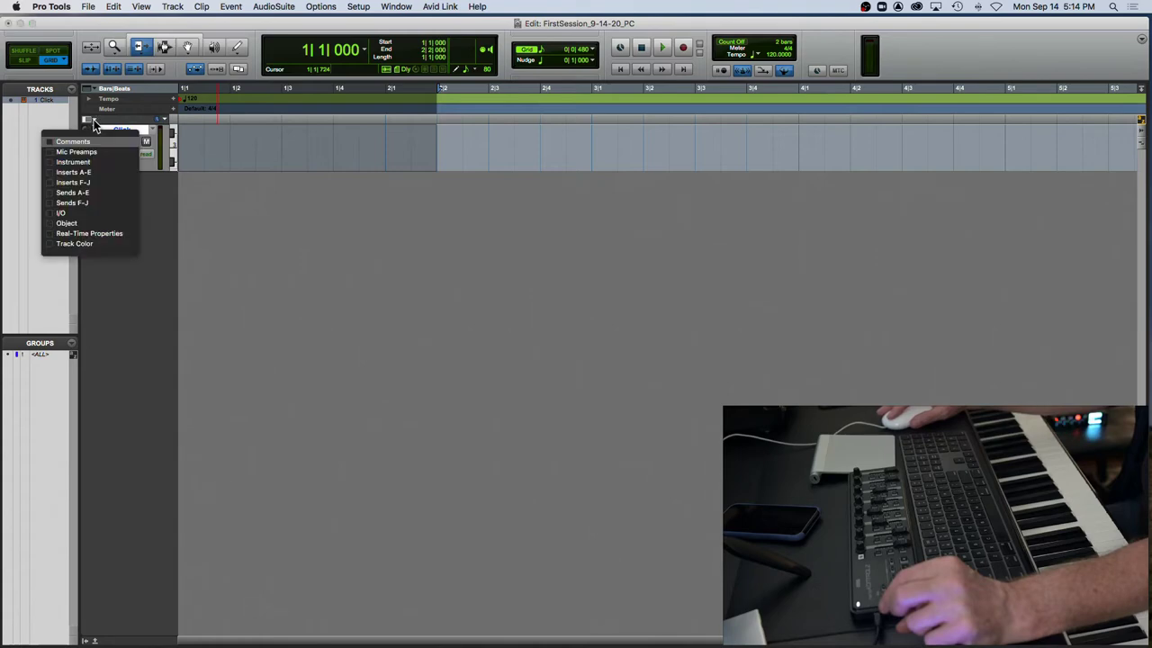
click(52, 163)
click(57, 171)
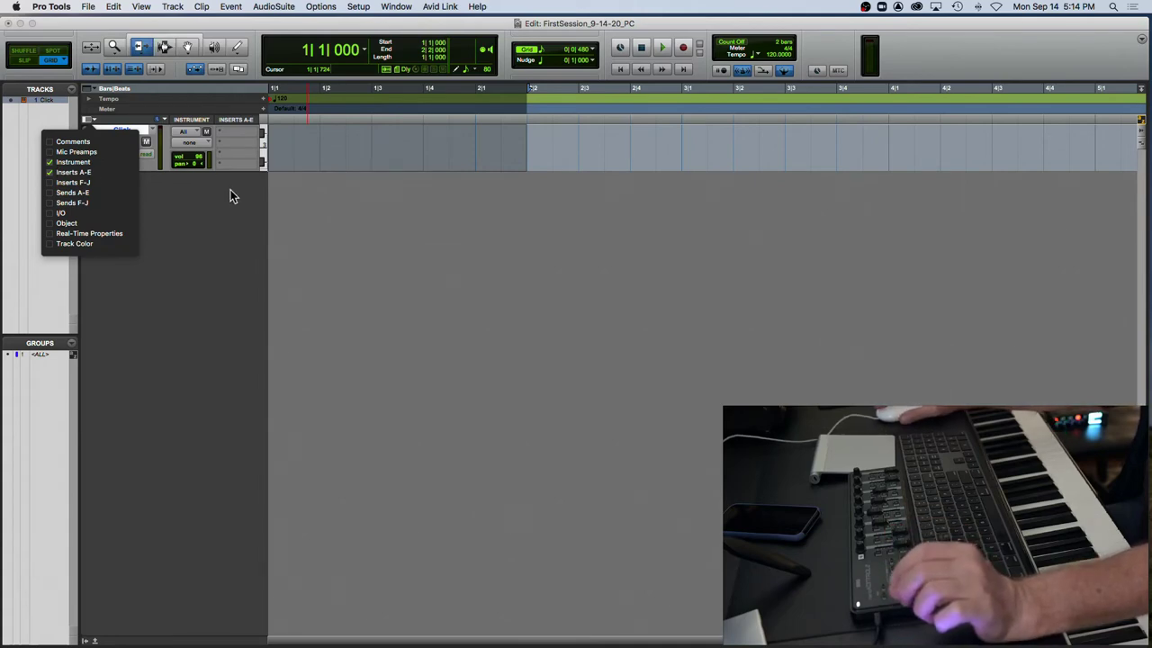
click(47, 210)
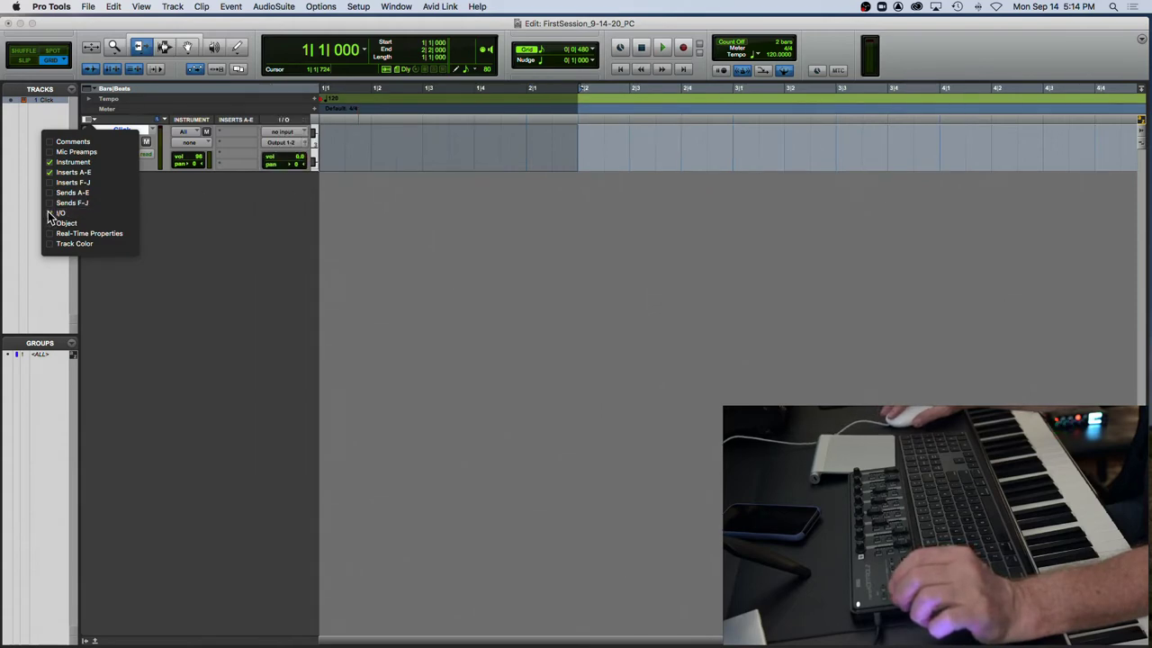
click(190, 184)
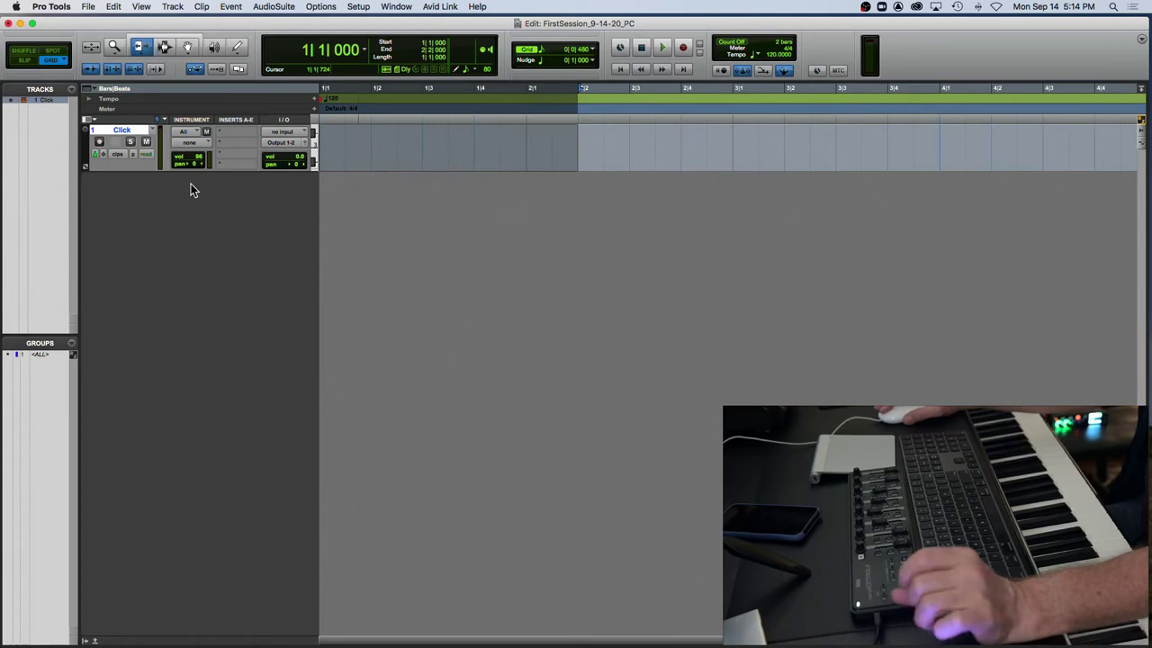
Browse the Instrument and Other plug-in categories for the Click track's first insert, and check the track's context commands
click(236, 133)
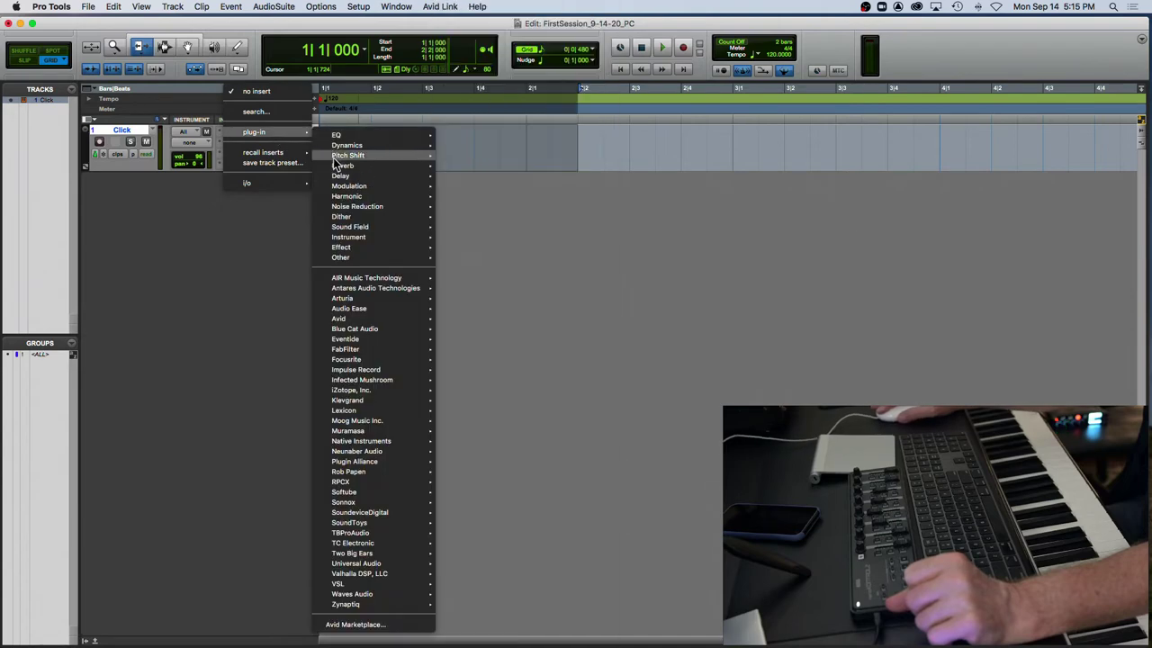
mouse_move(343, 239)
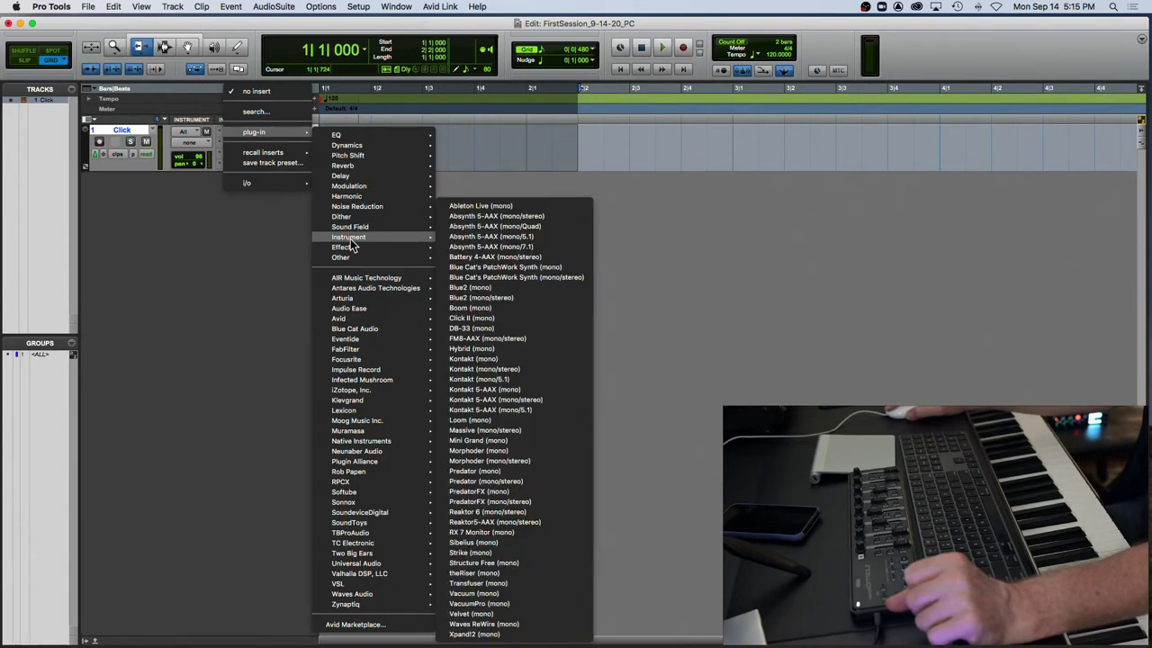
mouse_move(351, 261)
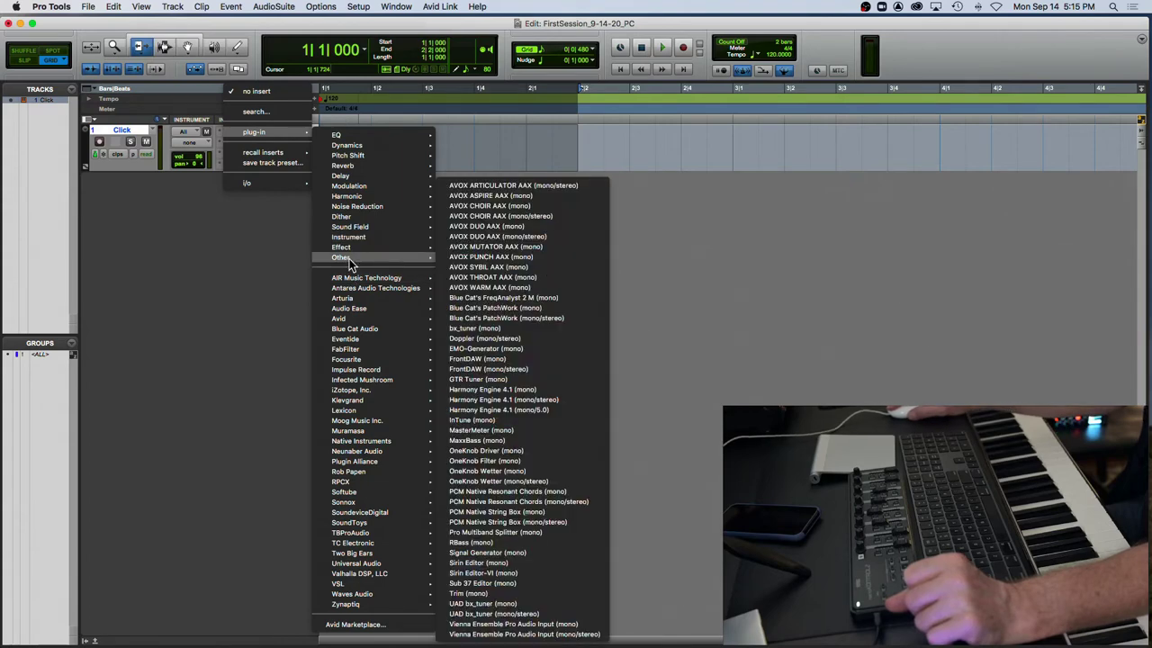
click(199, 233)
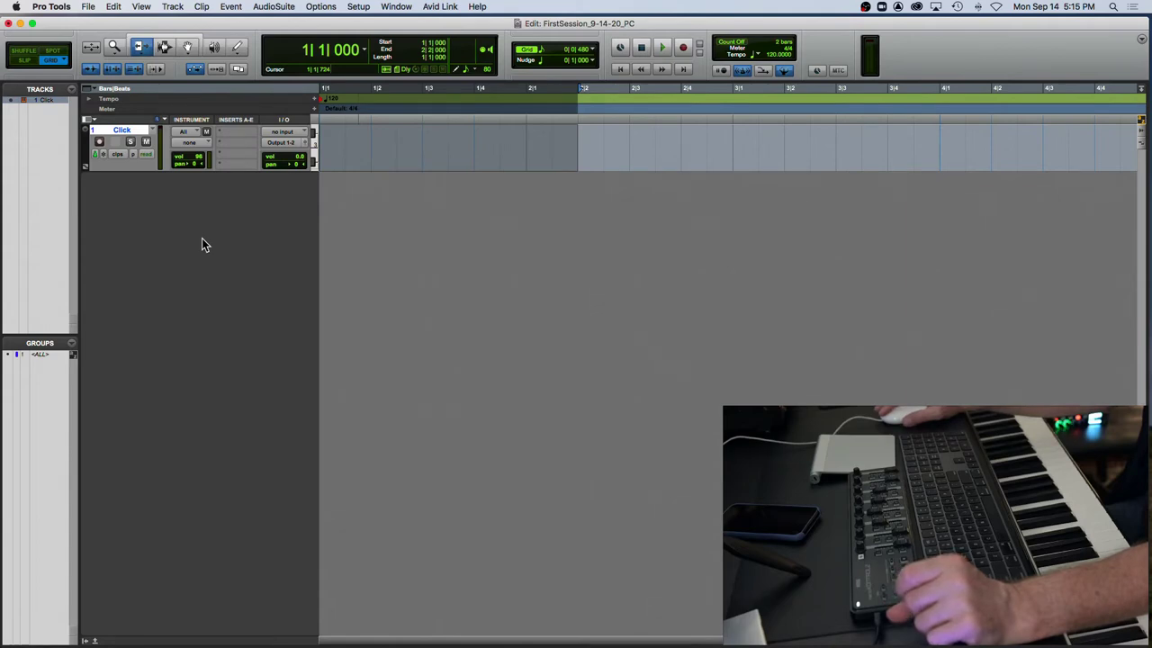
right_click(118, 133)
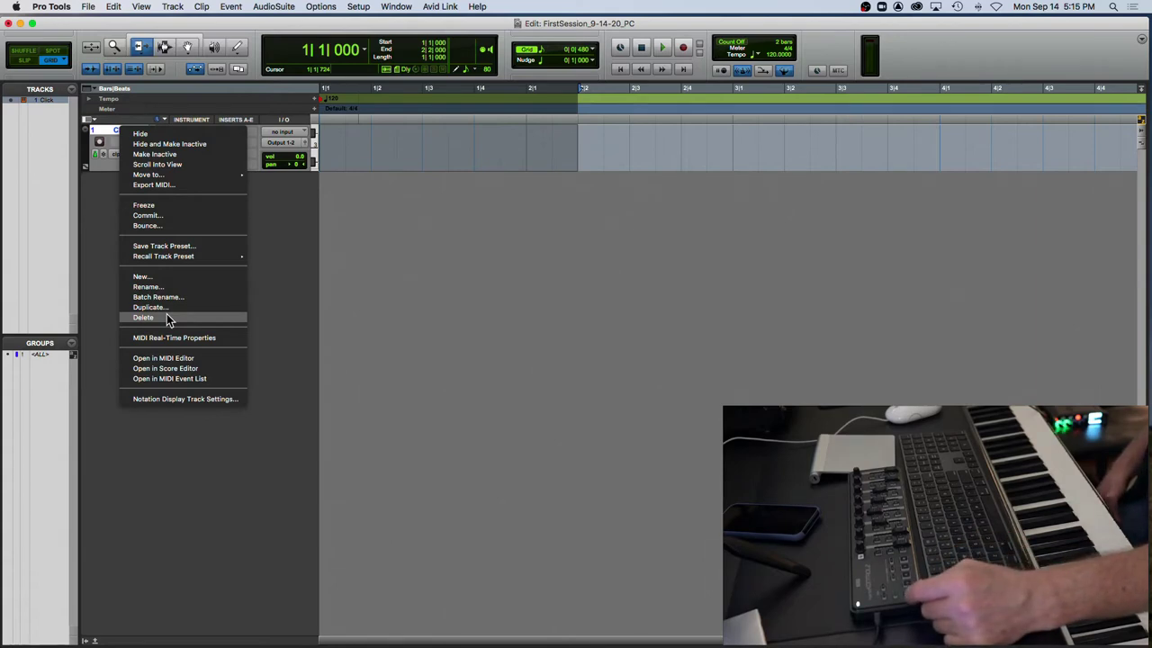
click(100, 198)
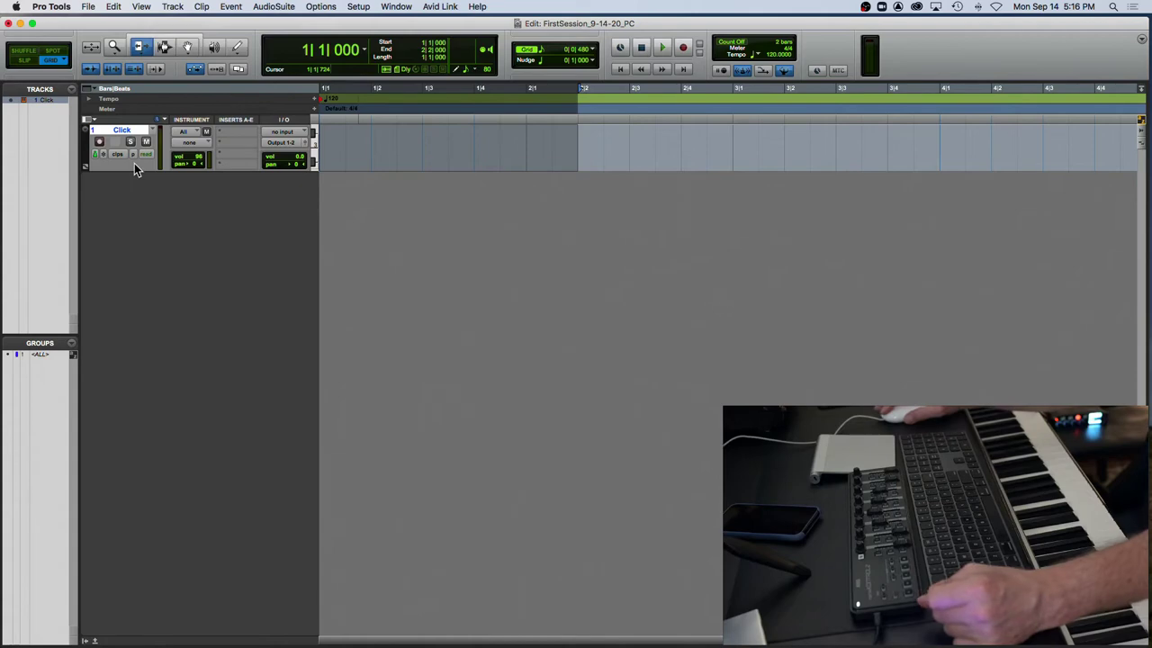
click(235, 132)
click(208, 67)
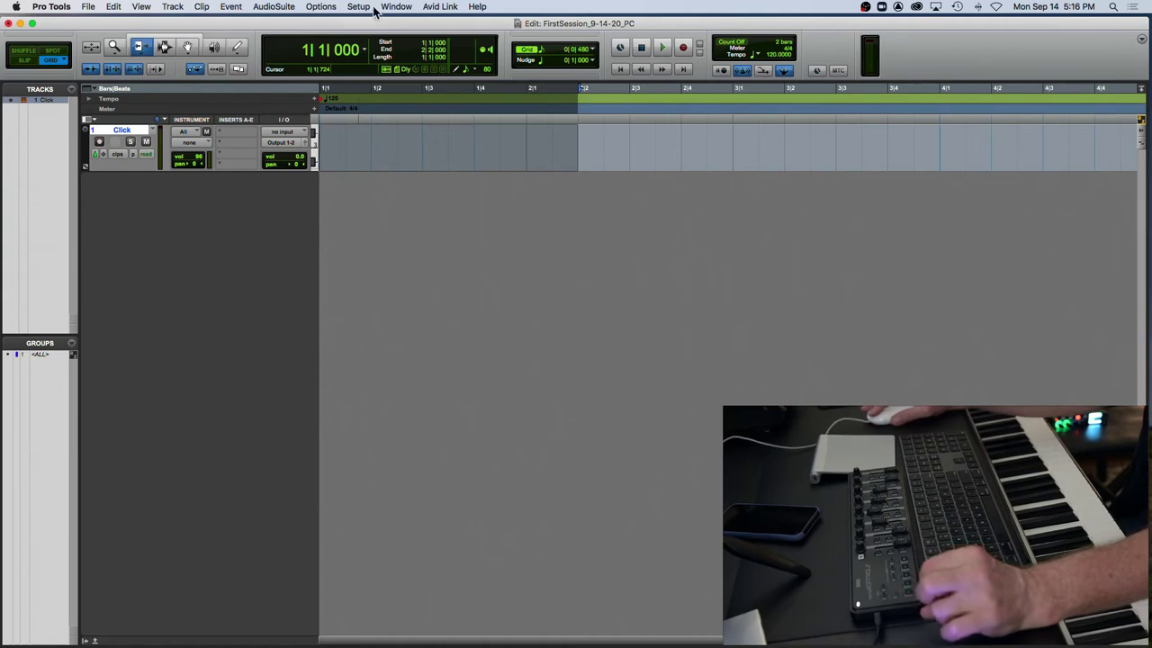
Check the Display preference for organizing plug-in menus and keep it on Category and Manufacturer
click(353, 8)
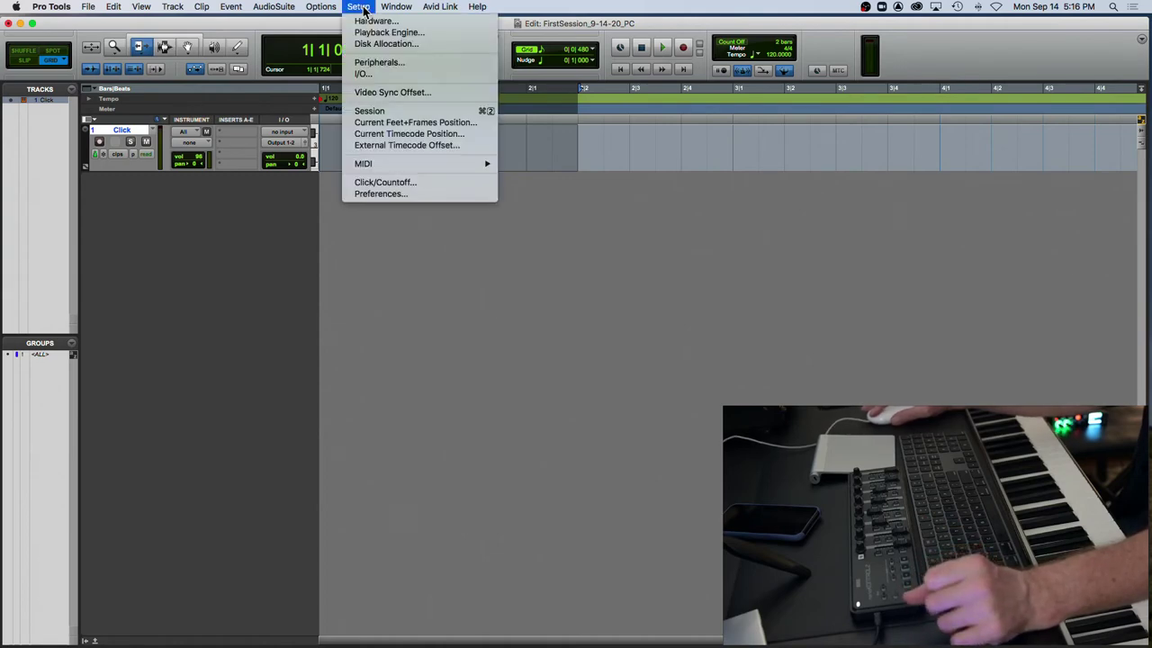
click(385, 196)
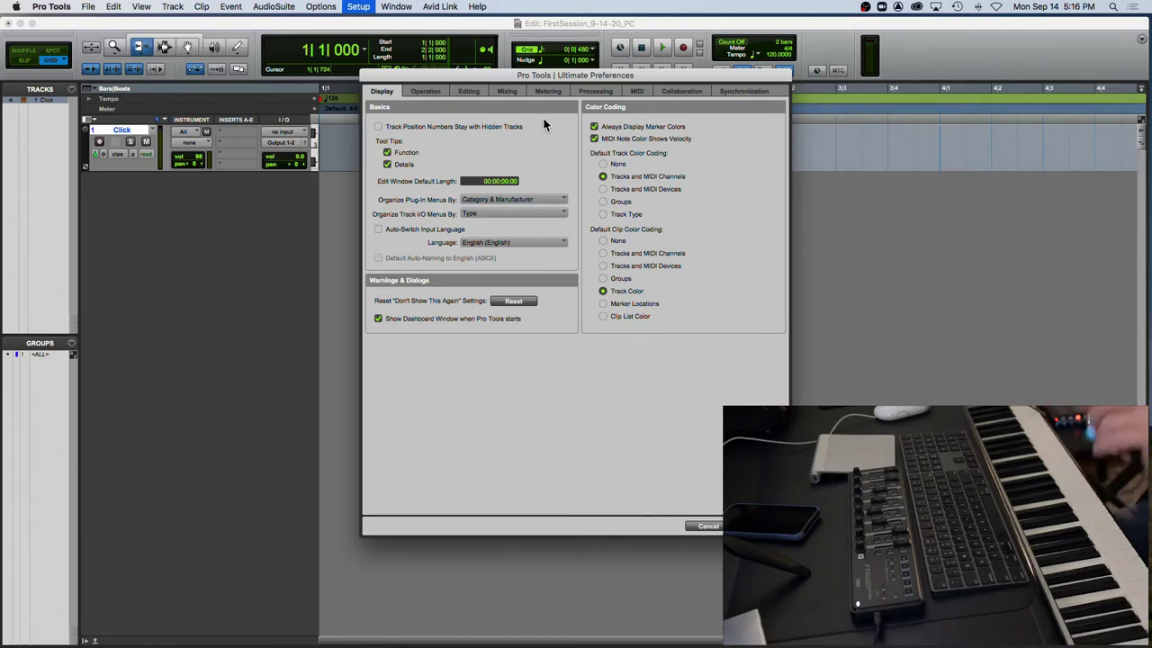
click(484, 199)
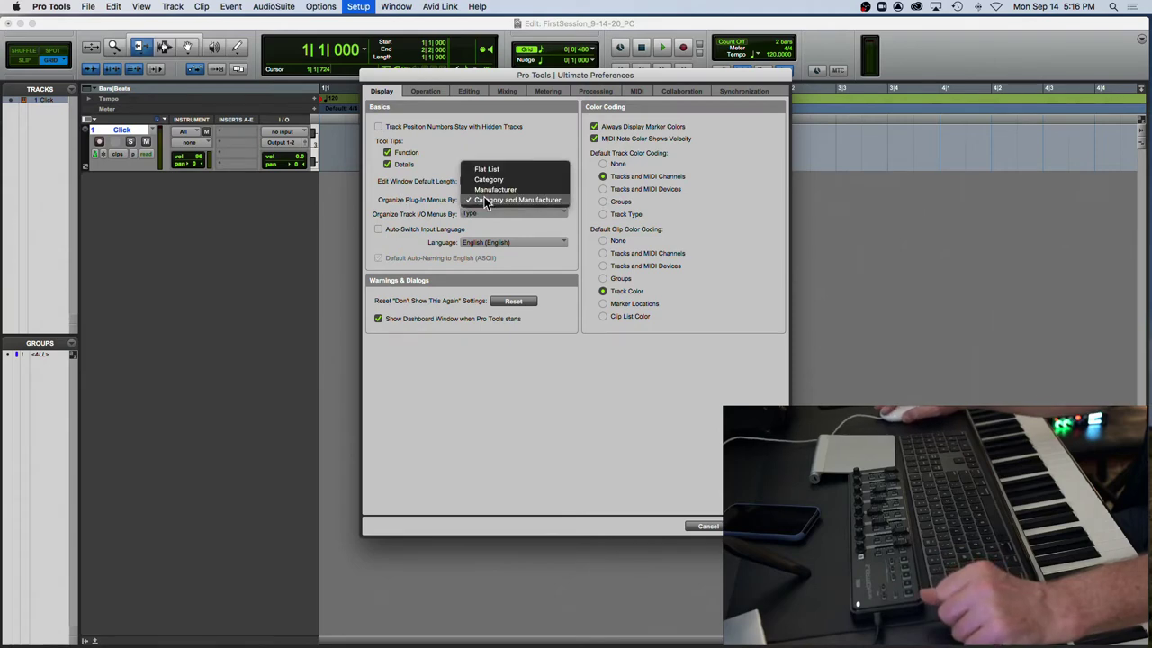
click(484, 200)
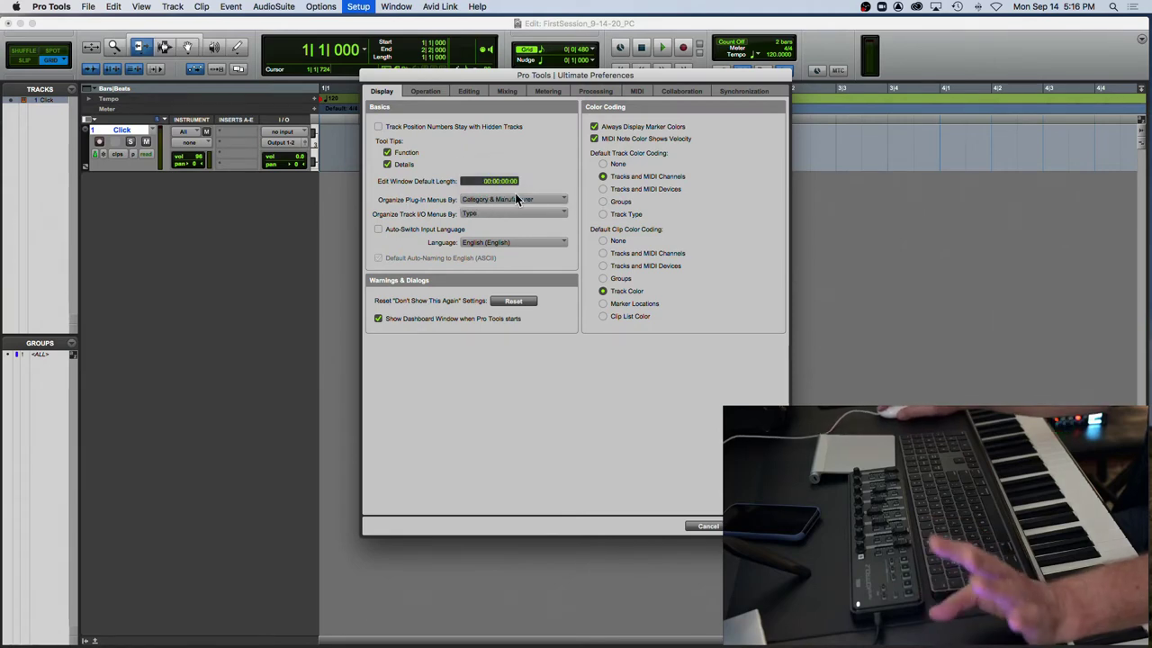
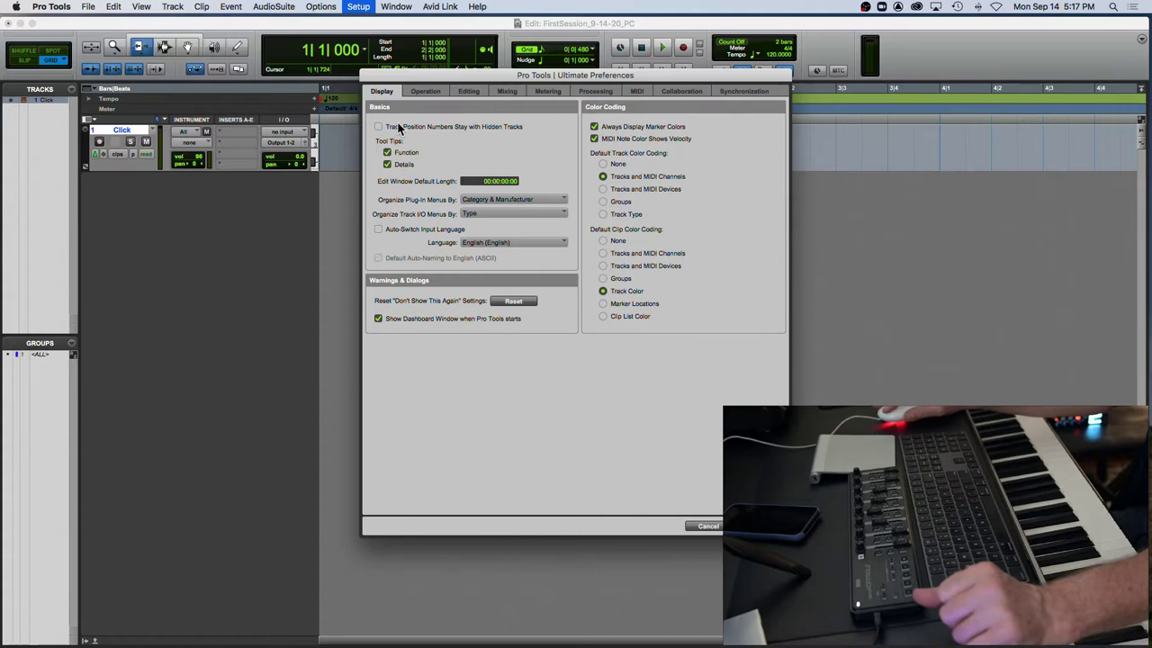
Review the Operation, Editing and MIDI preferences, then close the preferences
click(437, 92)
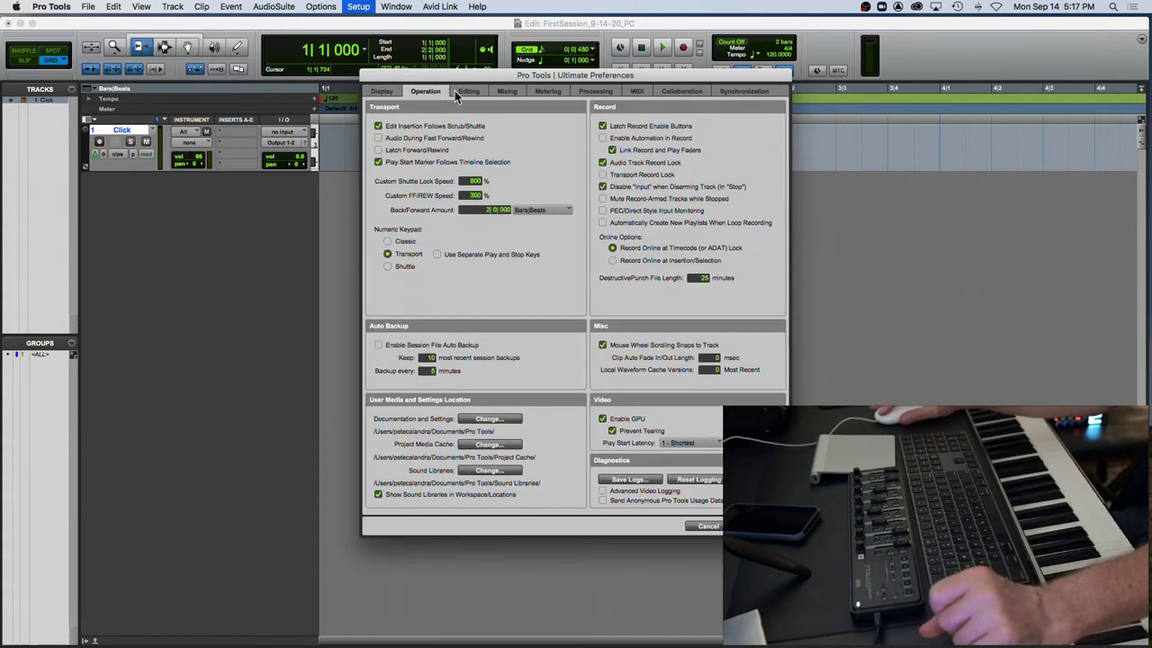
click(470, 91)
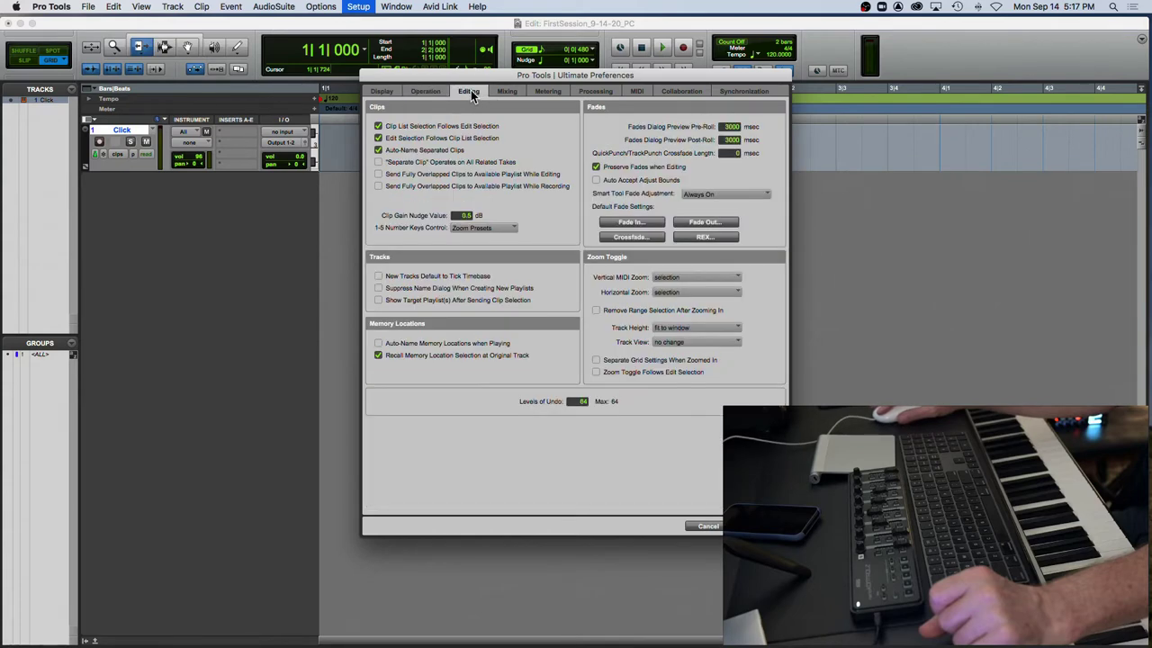
click(636, 92)
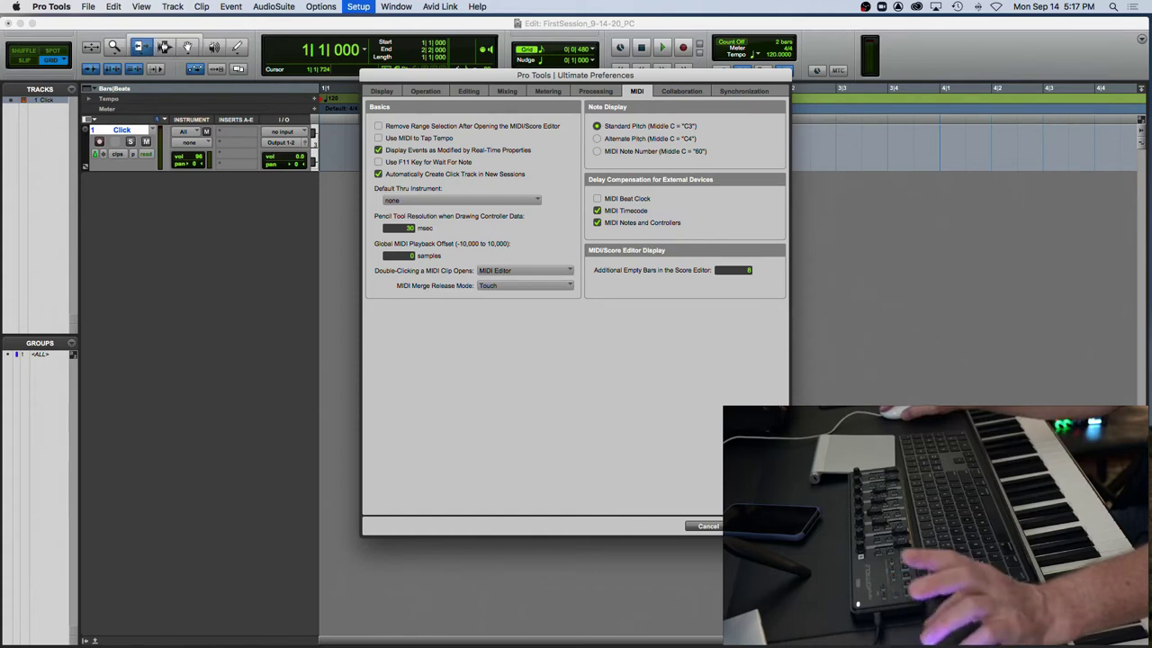
click(759, 526)
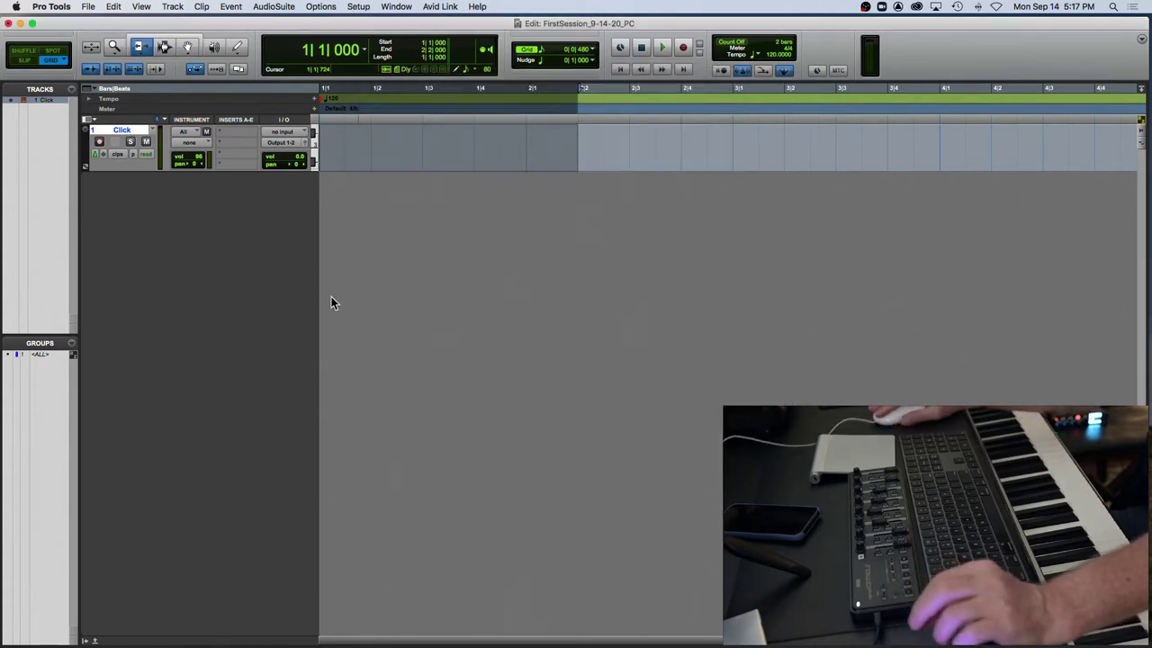
Insert Avid's Click II (mono) plug-in in the Click track's first insert slot
click(235, 130)
mouse_move(248, 132)
mouse_move(354, 320)
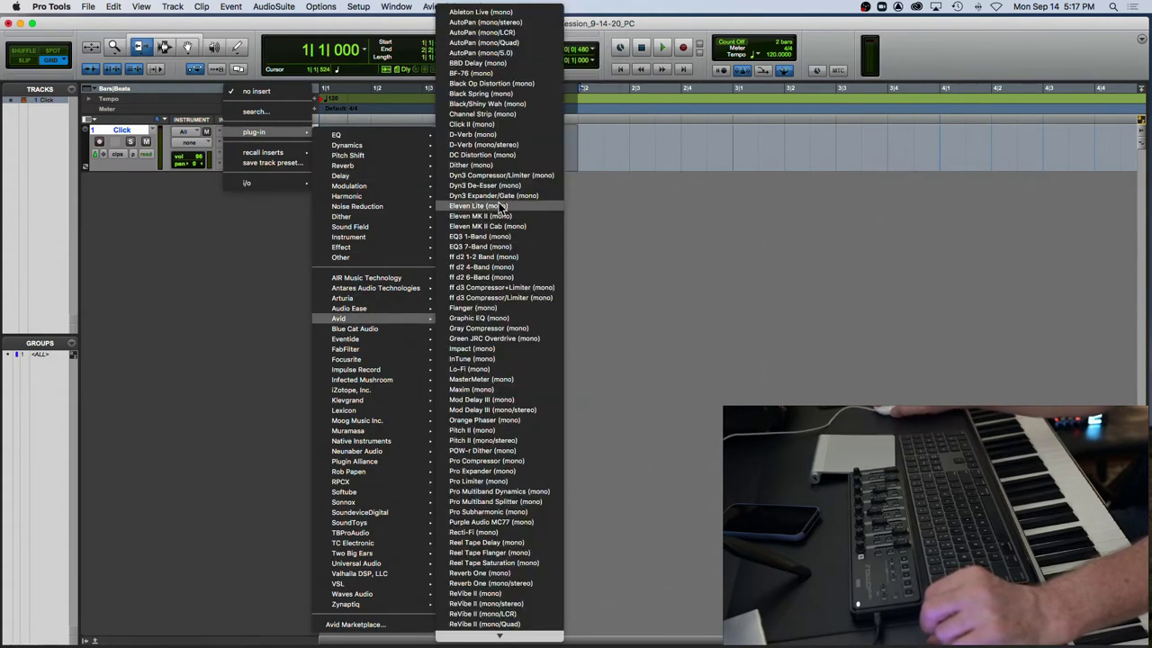
click(493, 125)
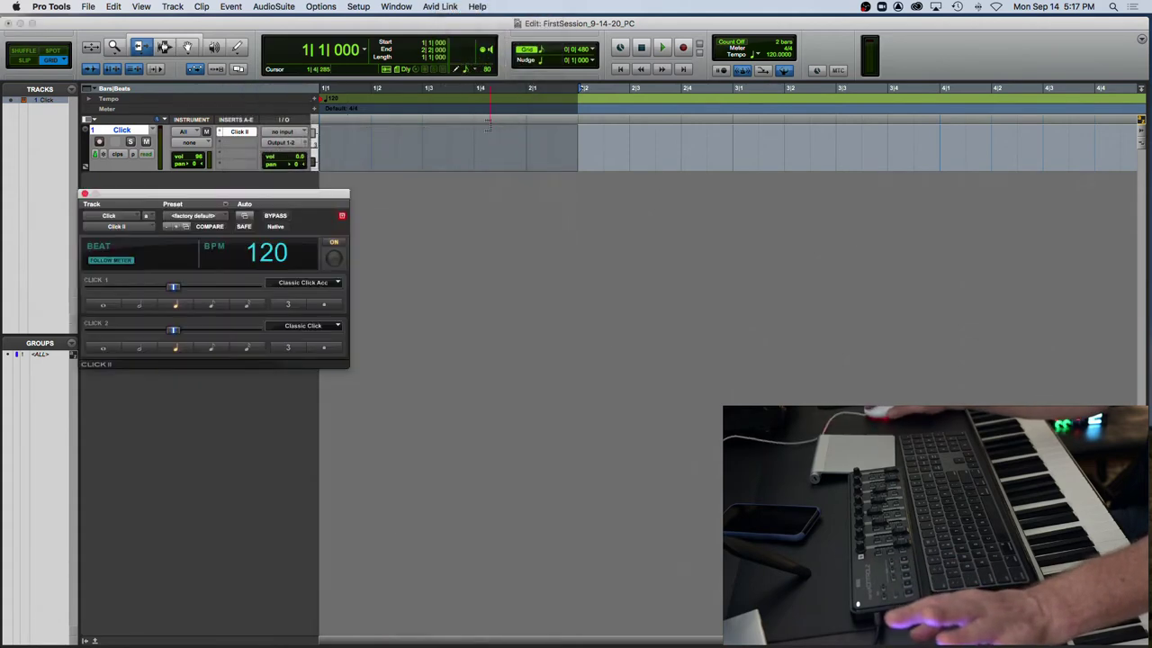
Move the Click II plug-in window off the track controls to over the timeline, and close it
drag(223, 194, 521, 126)
click(506, 111)
drag(420, 129, 535, 89)
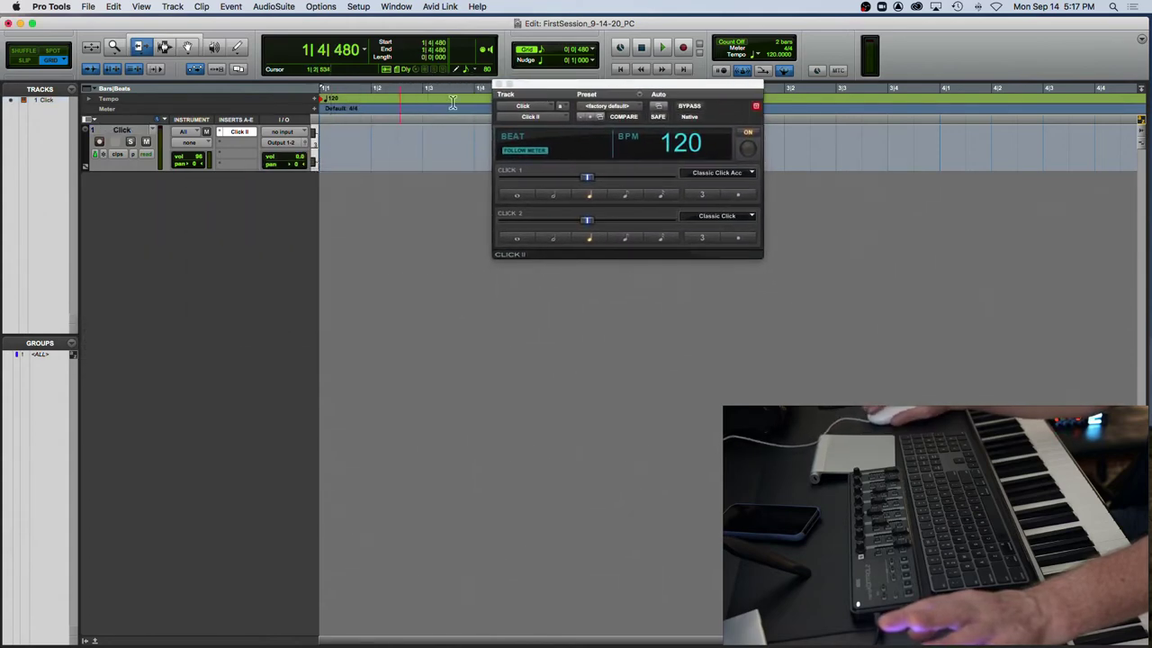
click(500, 86)
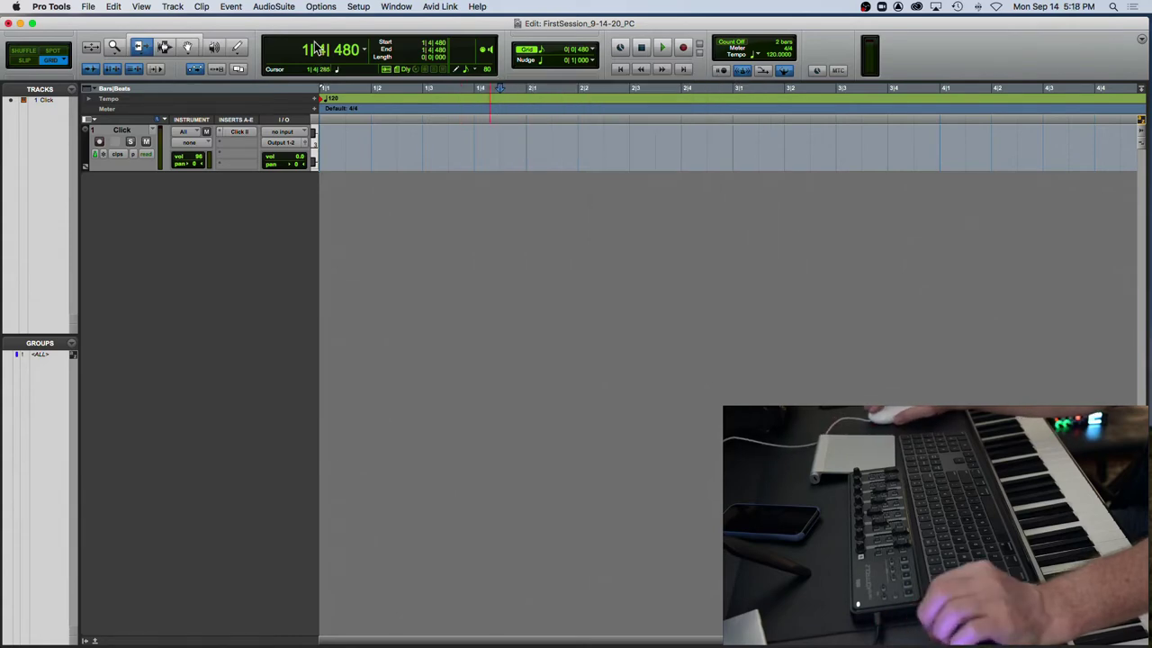
Review the plug-in categories and manufacturers for the Click track's first insert, keeping Avid's Click II (mono) selected
click(219, 140)
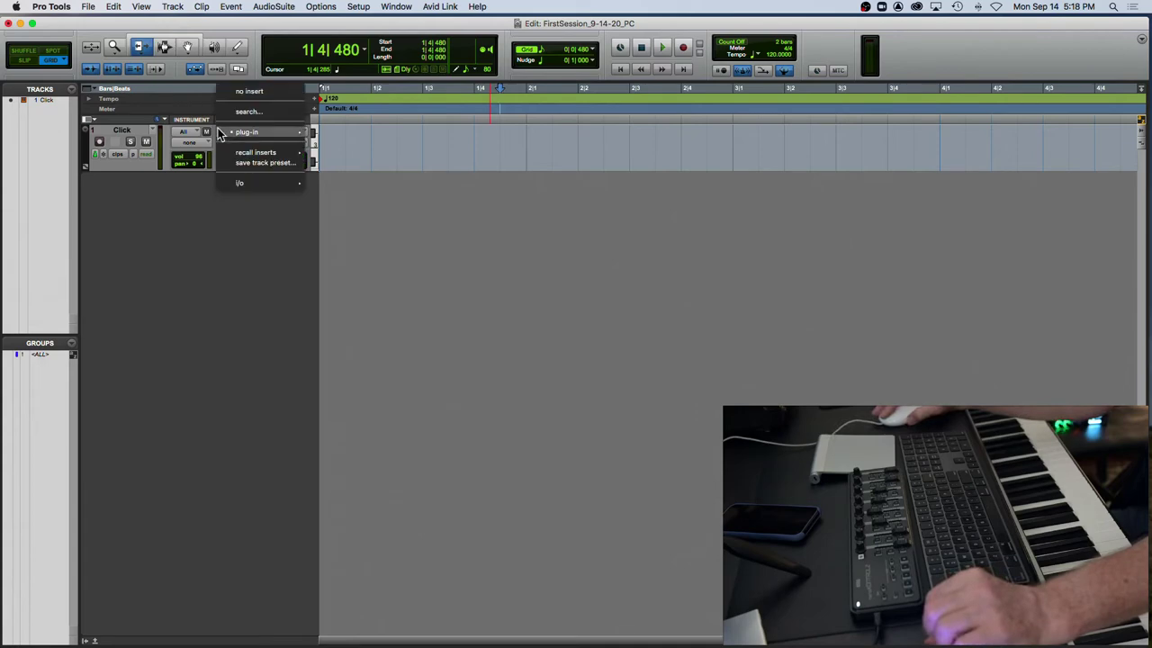
mouse_move(219, 133)
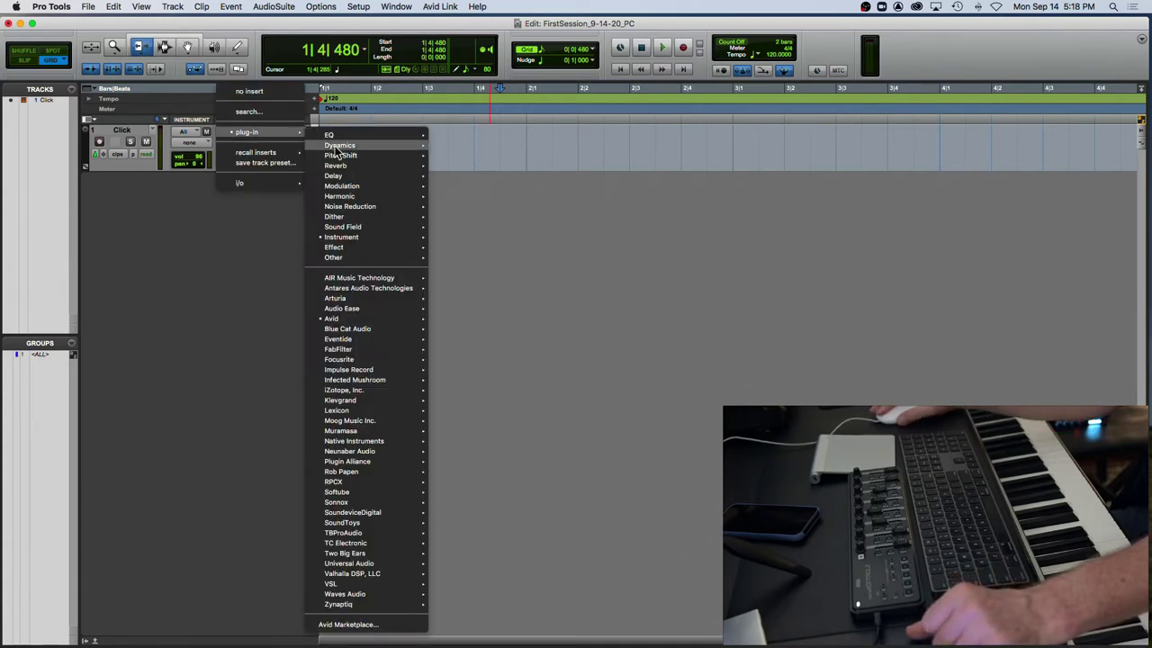
mouse_move(338, 176)
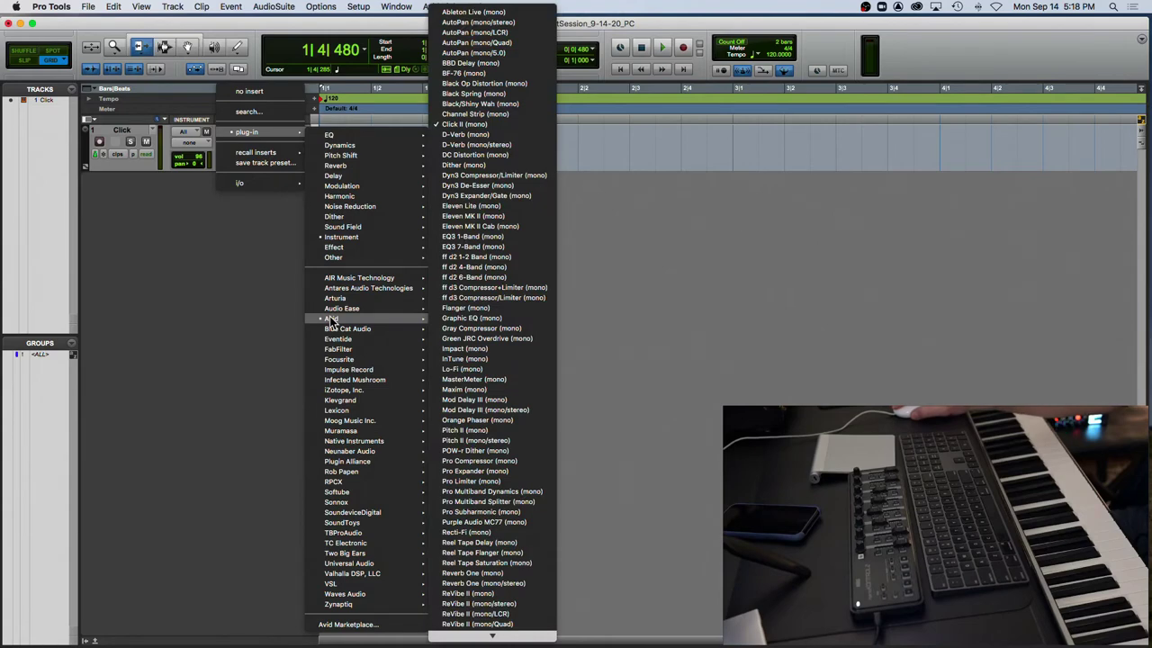
click(489, 125)
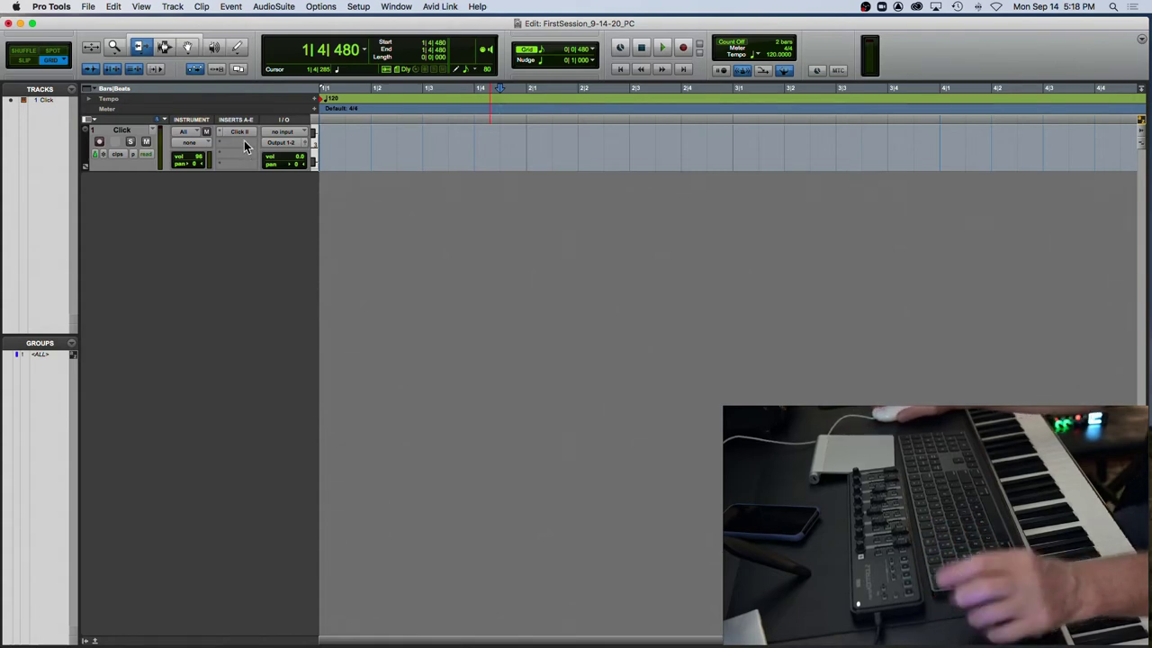
Return to the session start and try to record without any track record-enabled
key(Return)
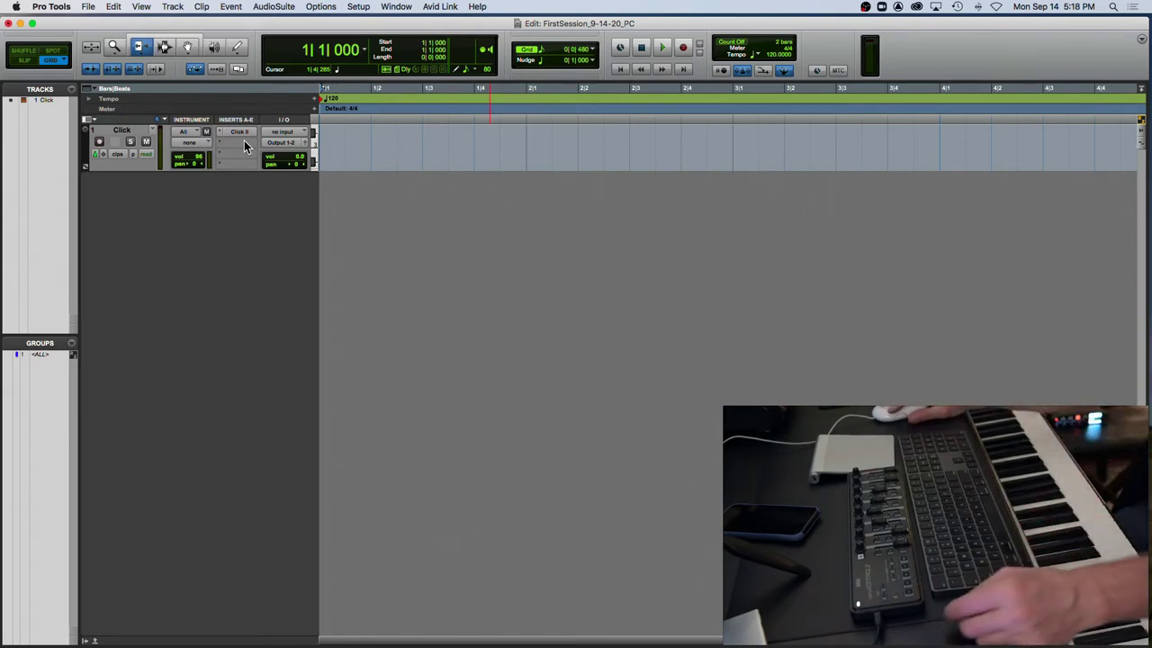
key(super+space)
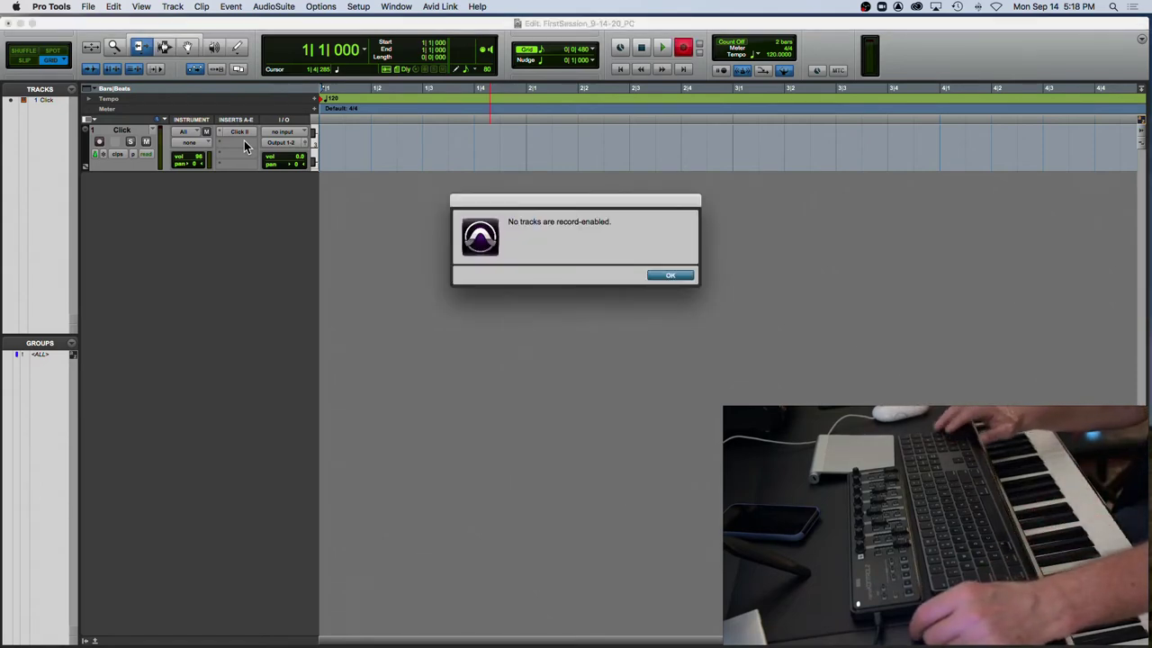
key(Return)
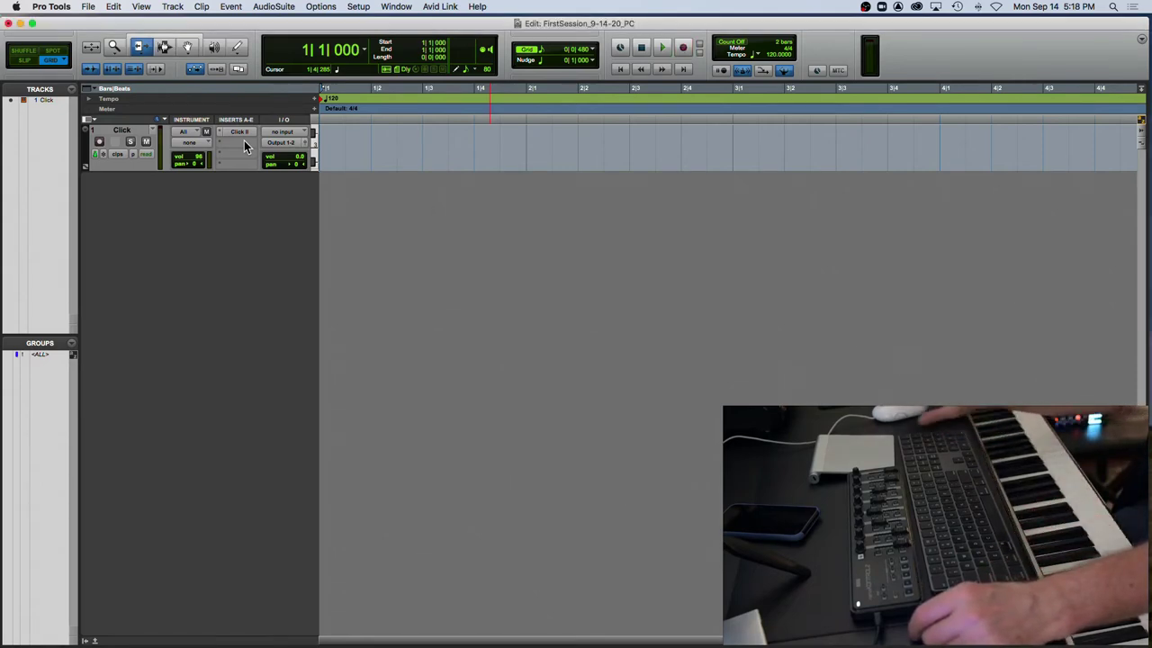
Record-enable the Click track, record a short test take, discard it and disarm the track
click(99, 142)
key(super+space)
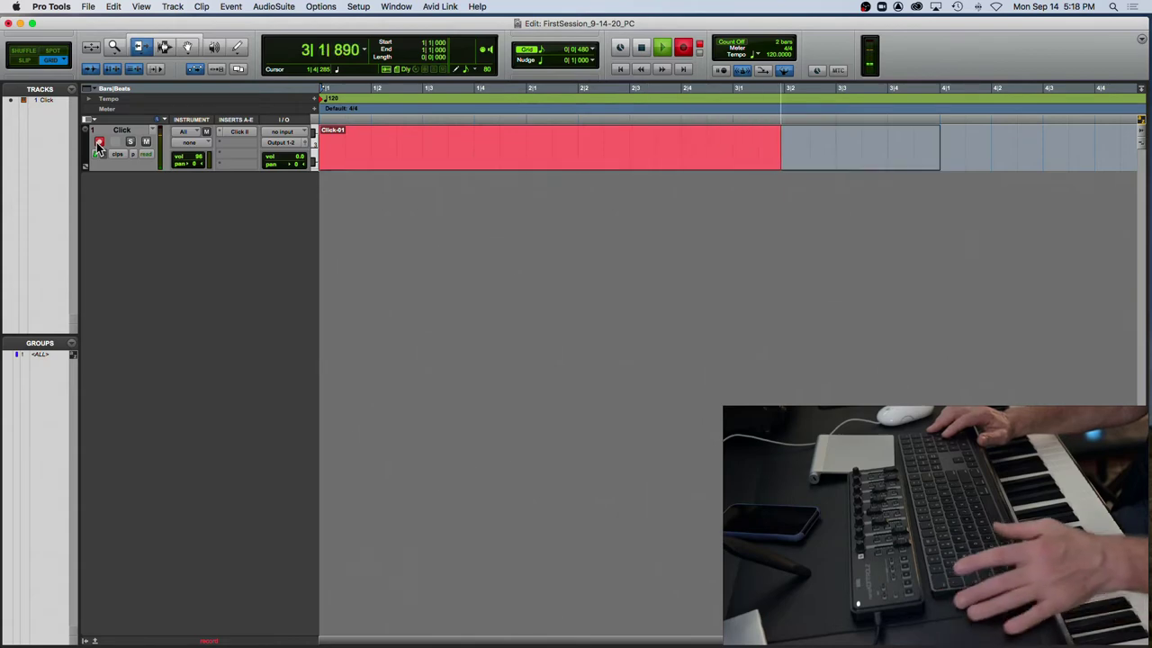
key(super+period)
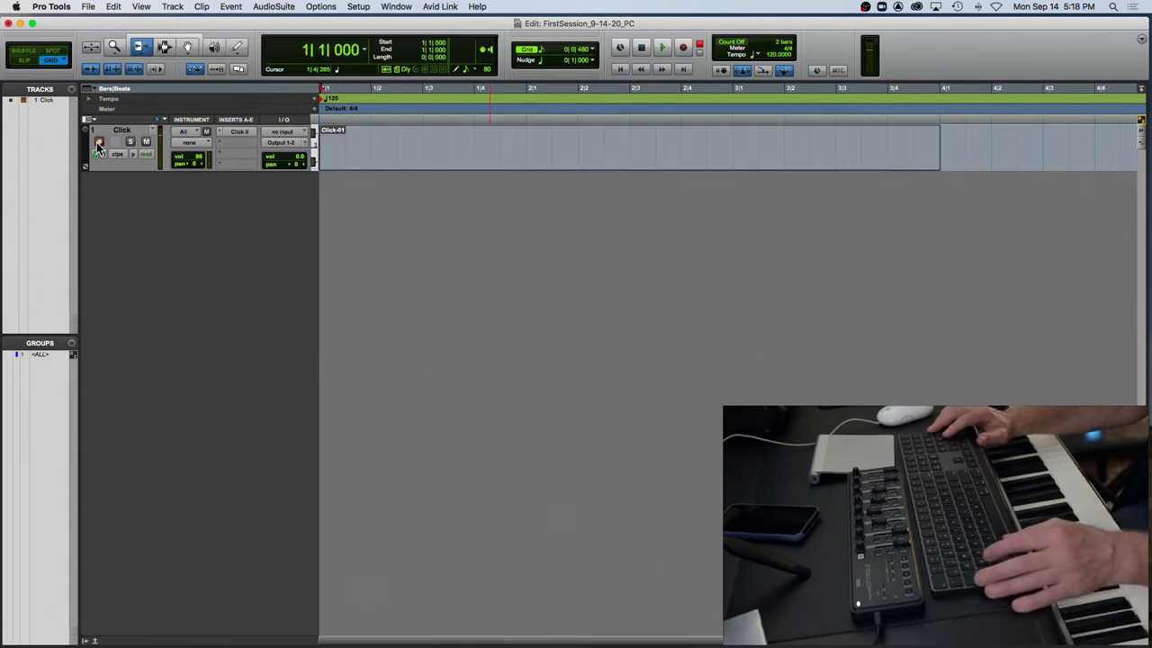
click(99, 144)
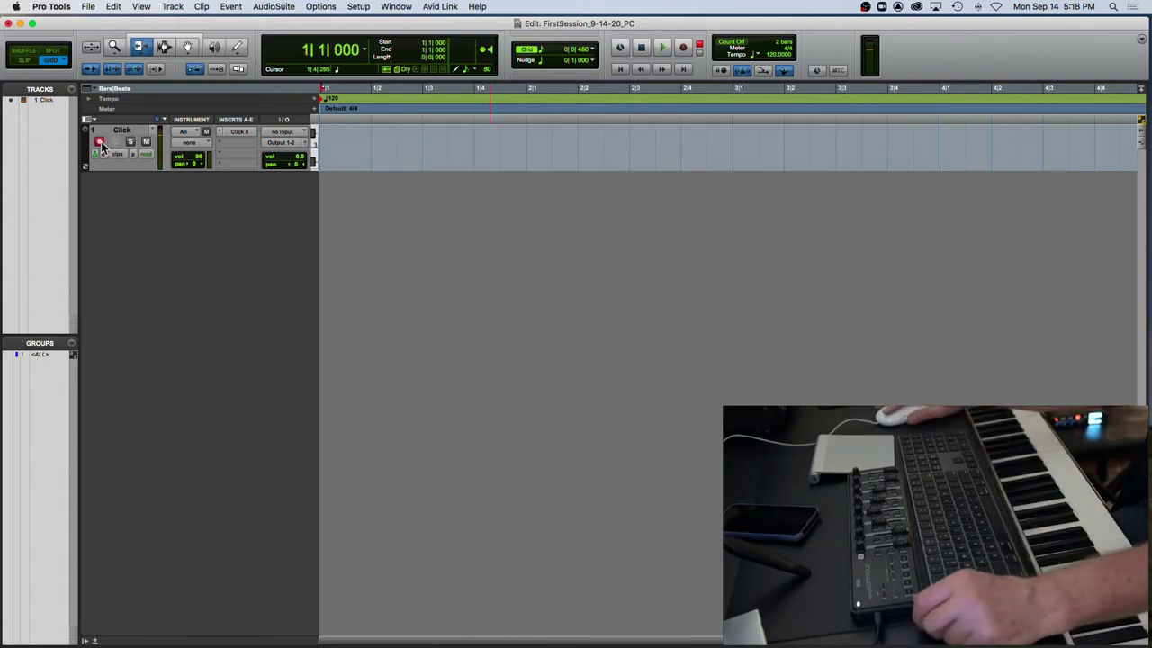
Create one new stereo instrument track below the Click track
click(130, 134)
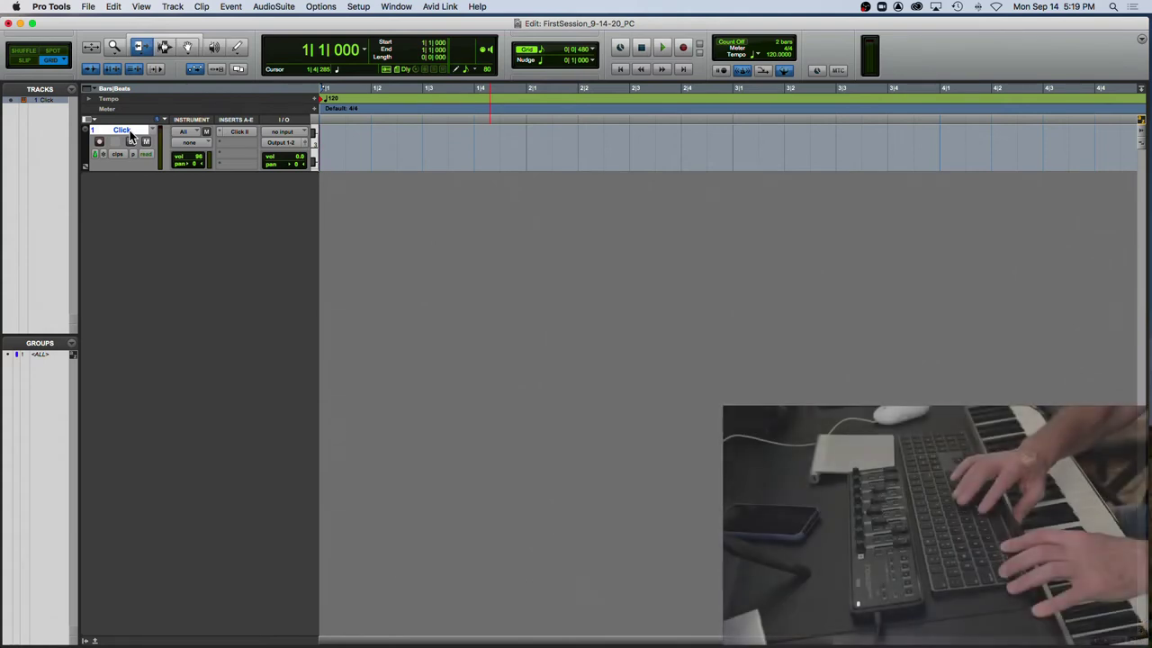
key(super+shift+n)
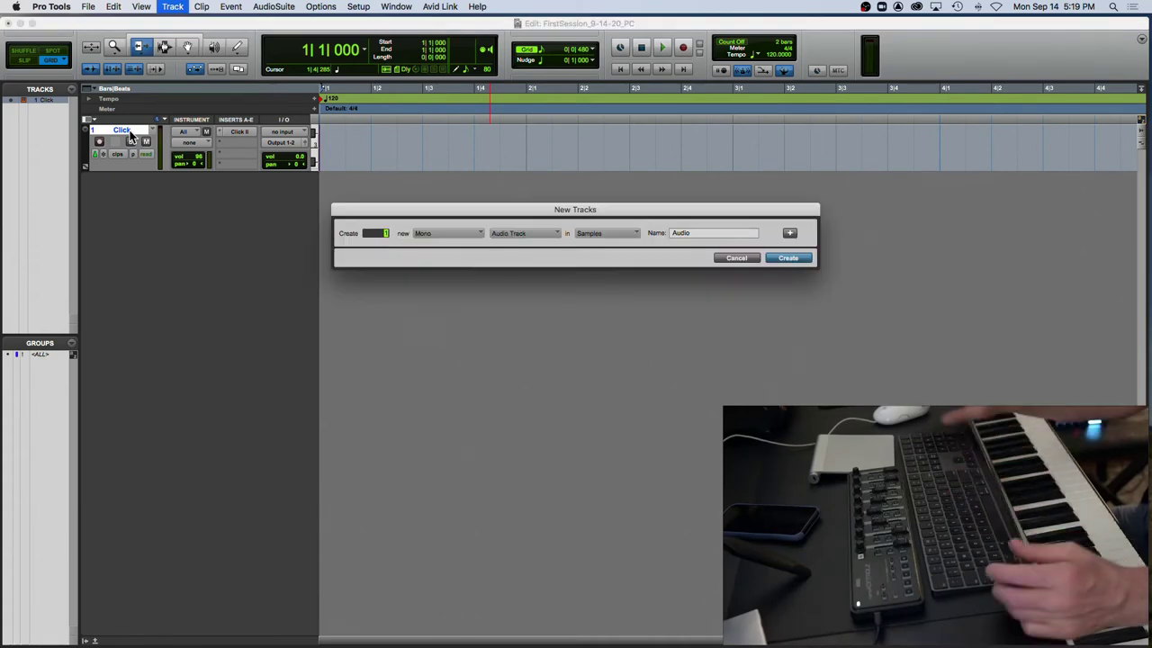
click(436, 234)
click(437, 249)
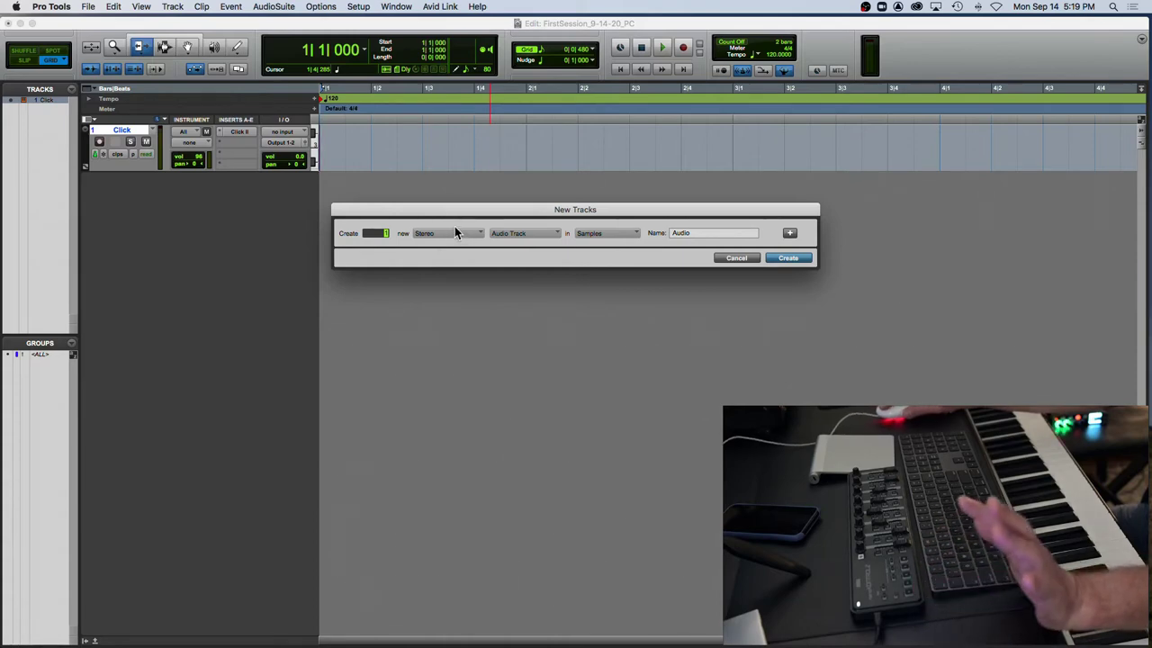
click(517, 235)
click(543, 285)
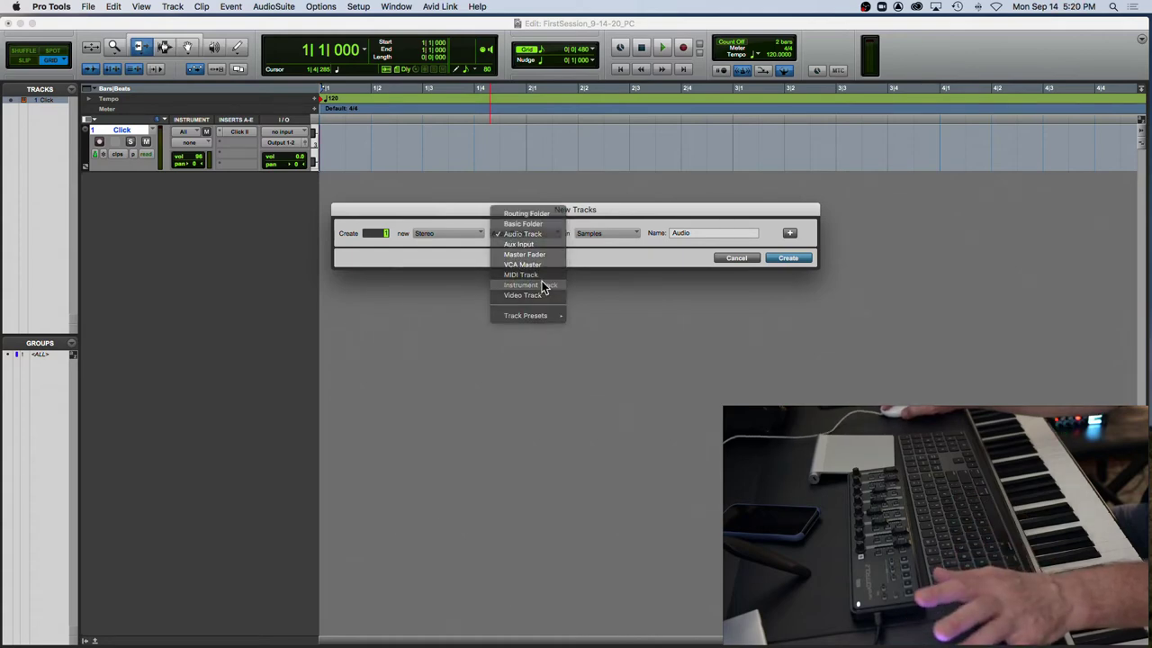
click(788, 258)
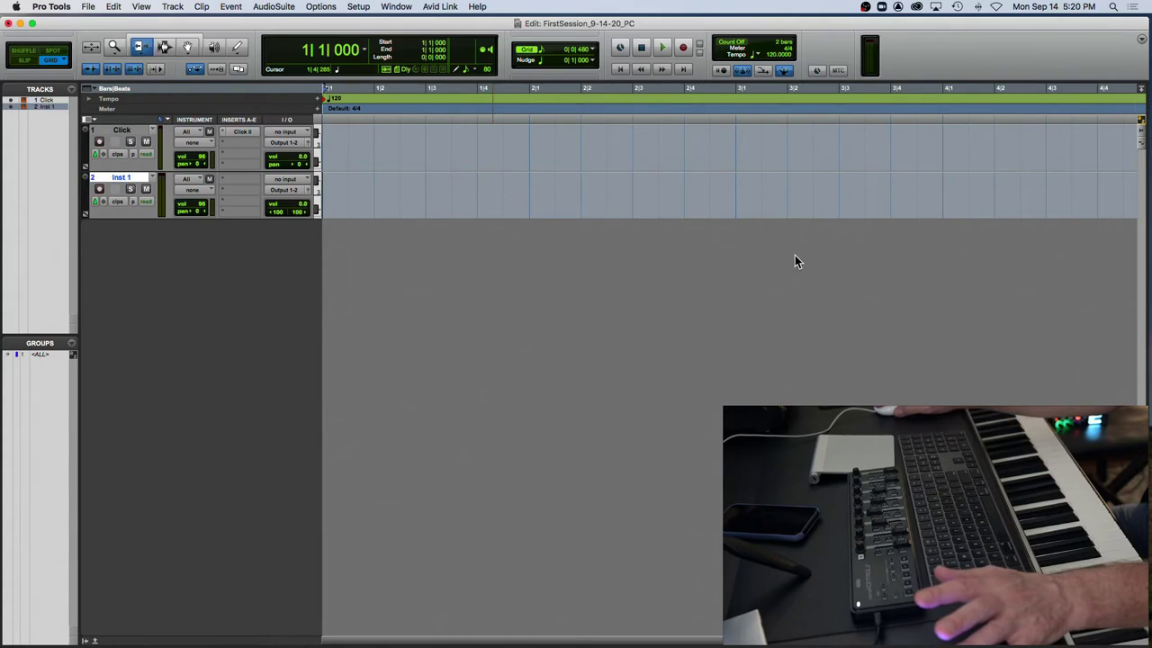
Insert the multichannel instrument Xpand!2 (stereo) in the new track's first insert slot and move its window so it is fully visible
click(230, 183)
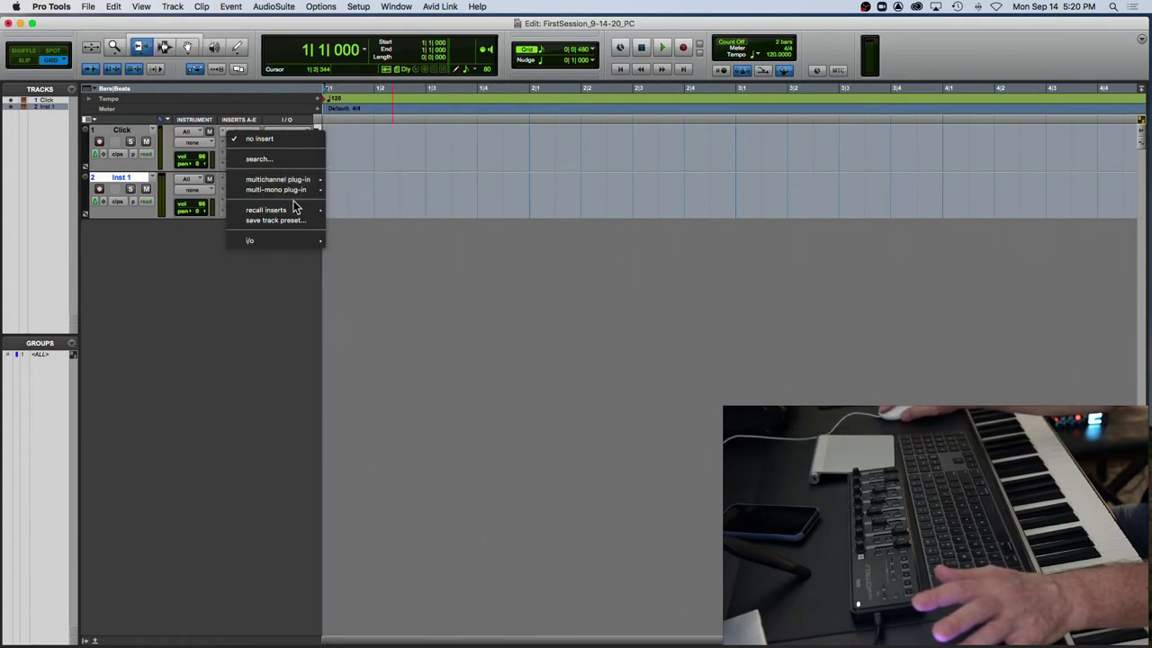
mouse_move(279, 183)
mouse_move(340, 199)
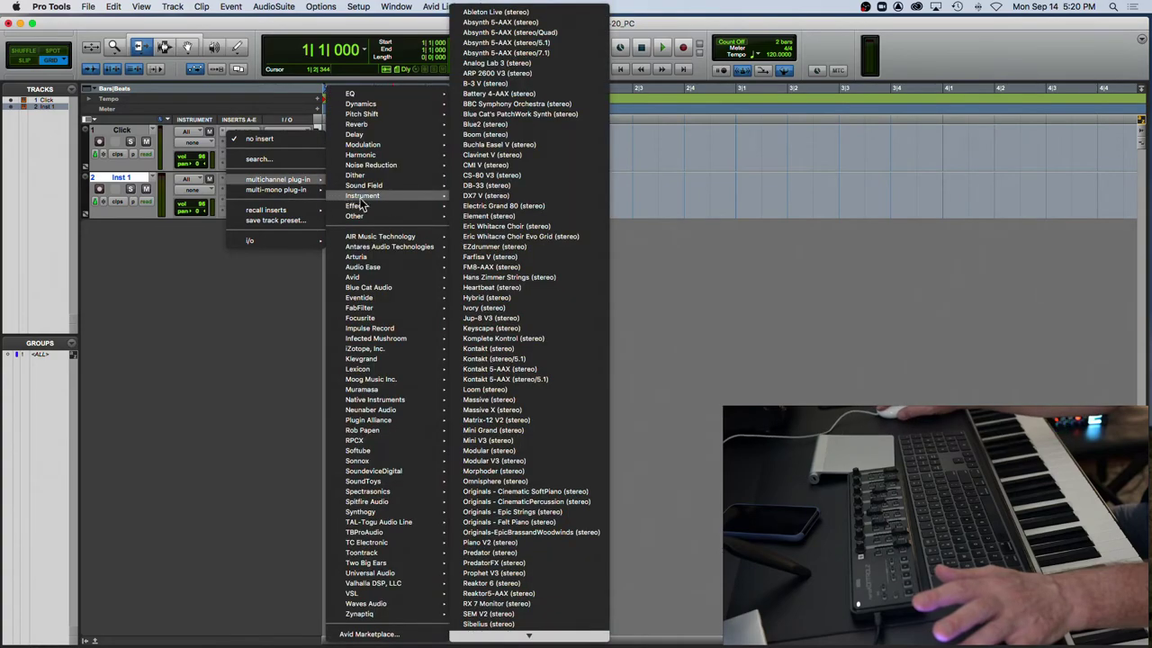
mouse_move(409, 200)
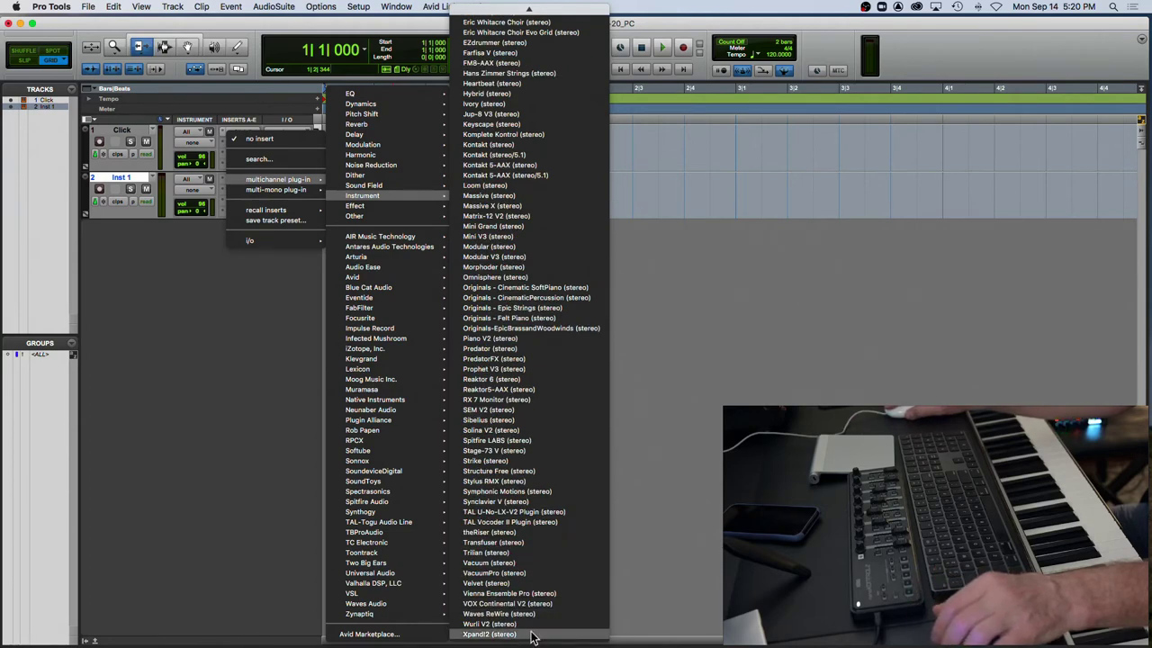
click(531, 634)
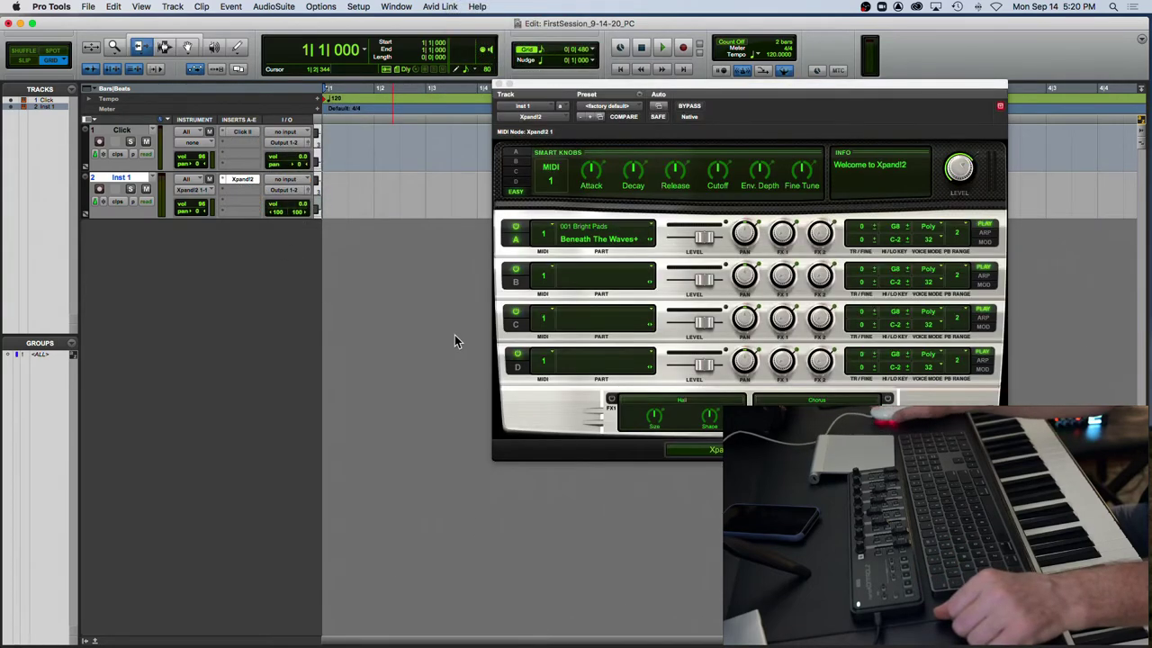
drag(658, 85, 507, 58)
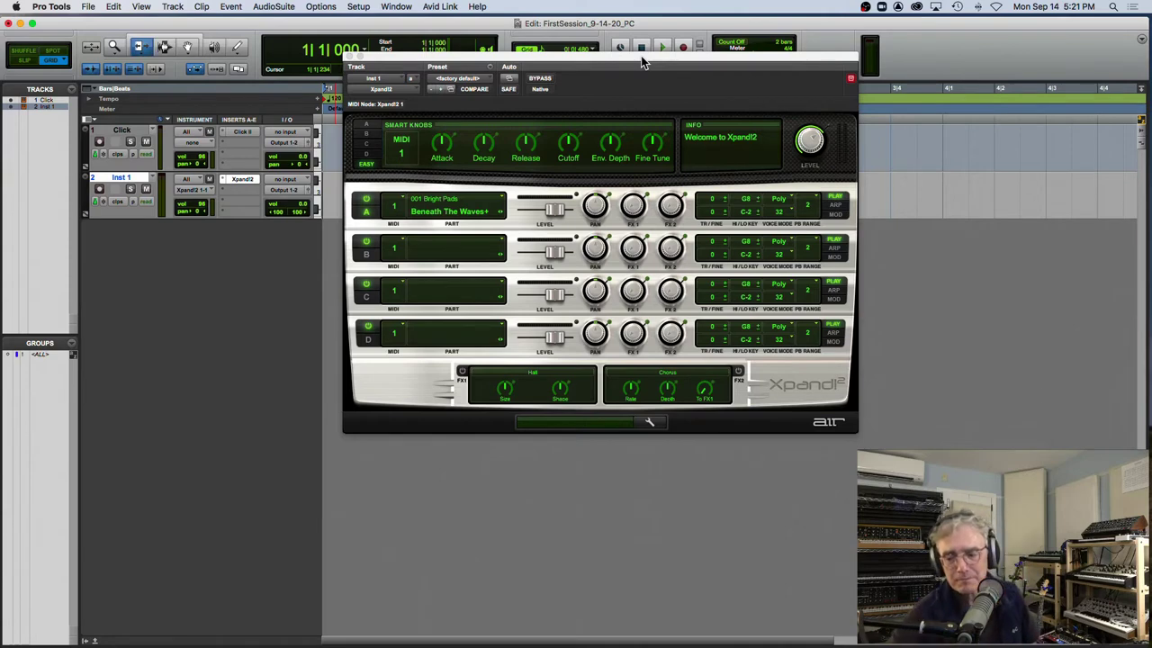
Look through the Xpand!2 factory preset categories, including 11 Soft Leads, without loading a preset, and move the plug-in window down
click(467, 80)
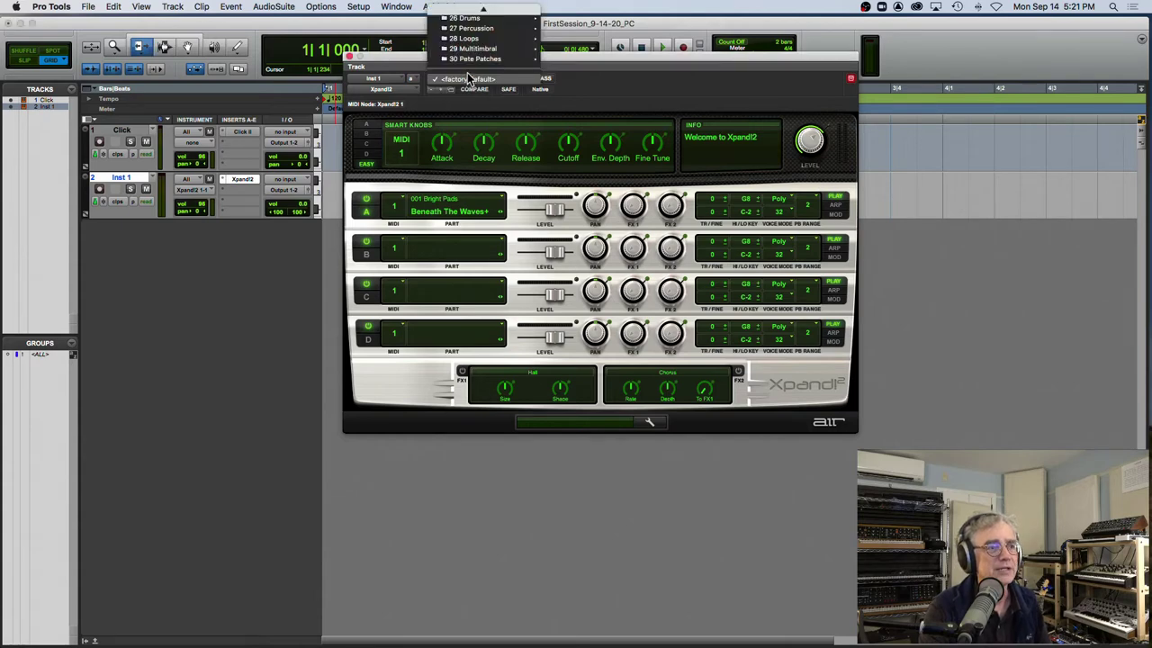
mouse_move(490, 8)
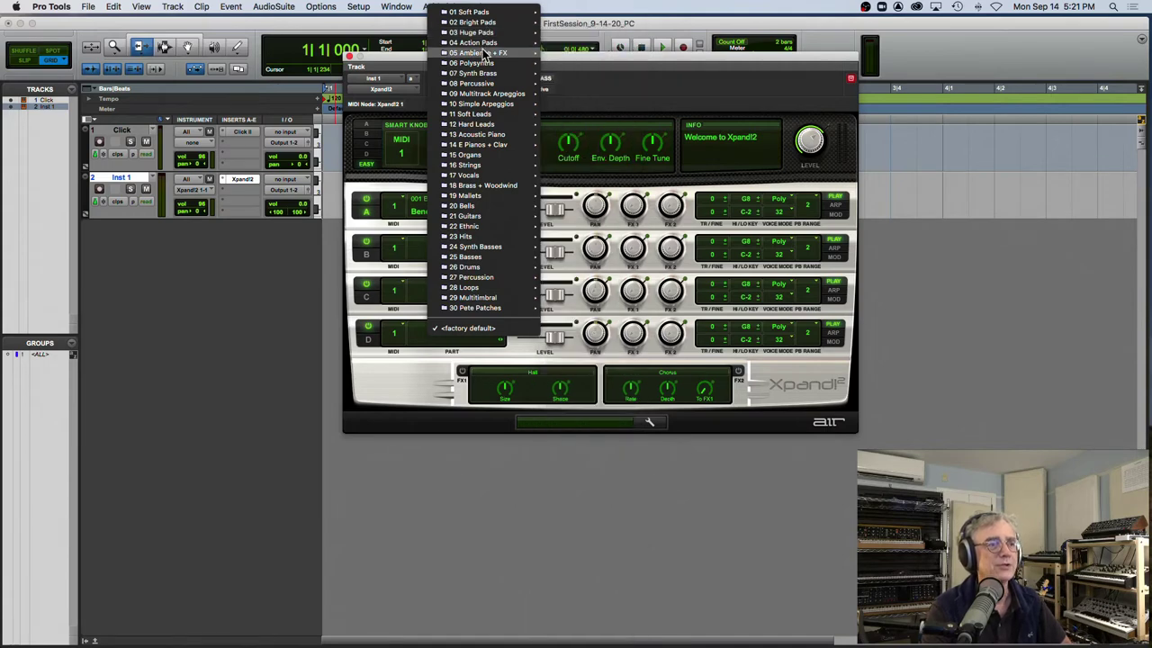
mouse_move(483, 116)
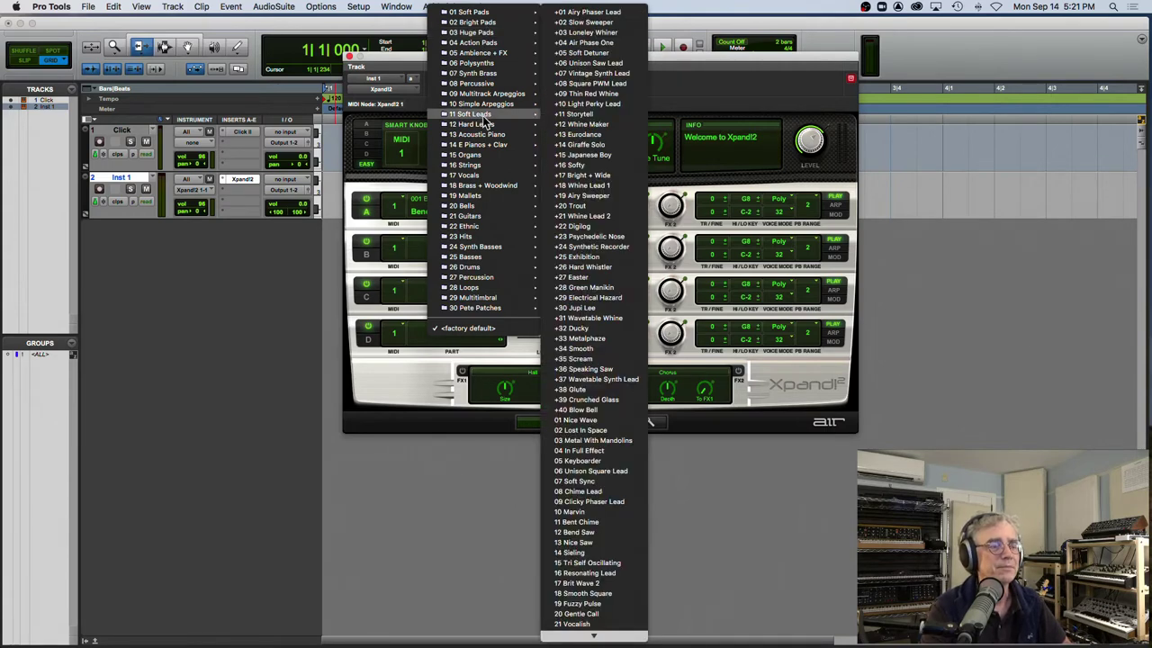
click(344, 107)
drag(465, 67, 469, 120)
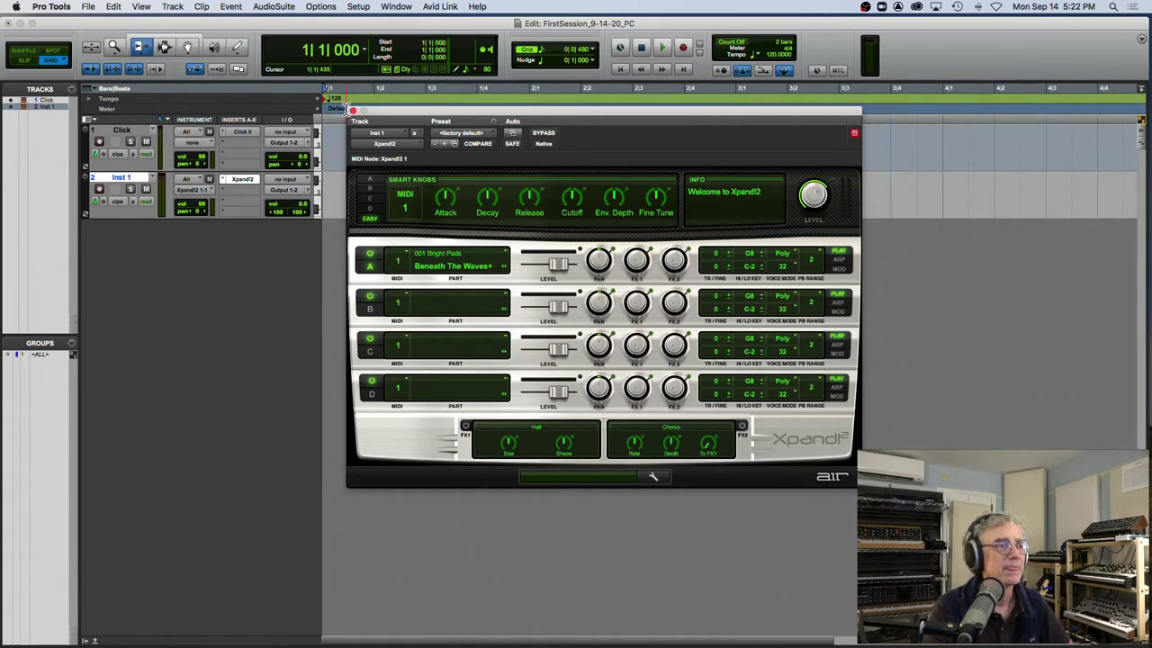
click(353, 113)
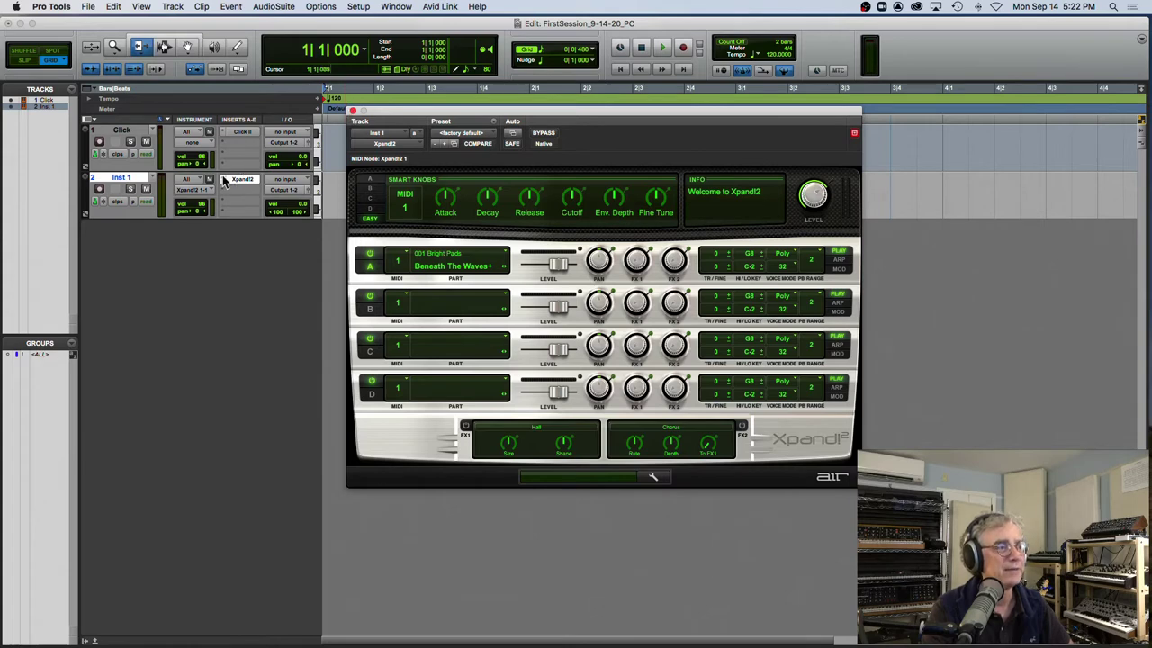
Examine the multichannel instrument plug-ins available for the Inst 1 track's insert without changing the insert
click(225, 180)
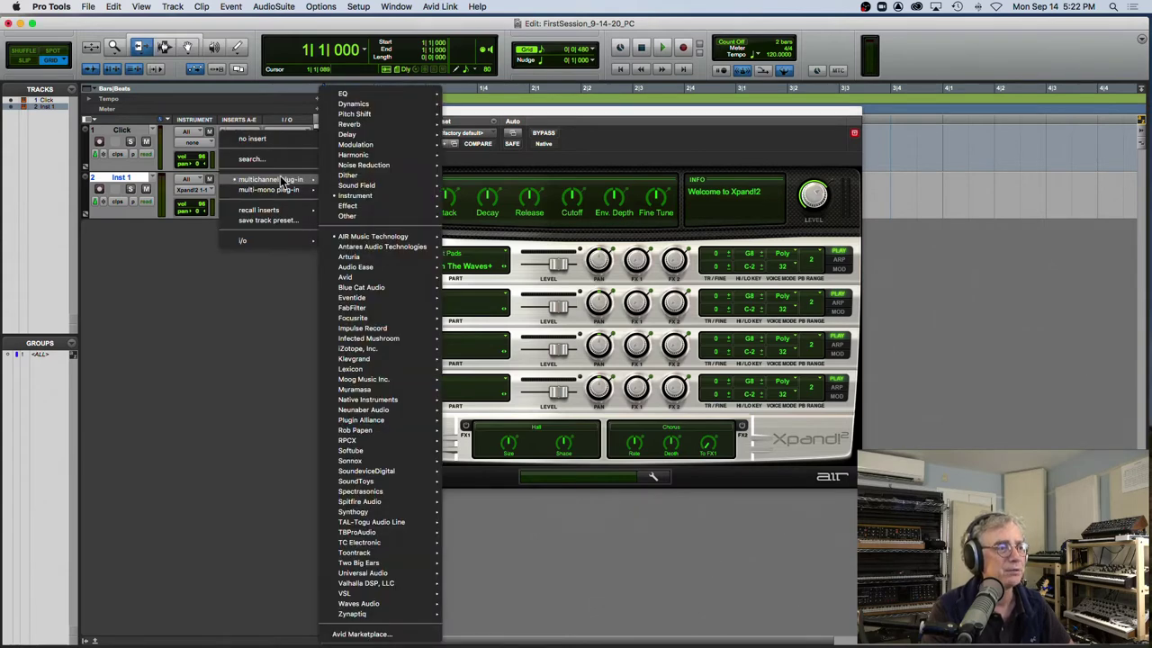
mouse_move(356, 196)
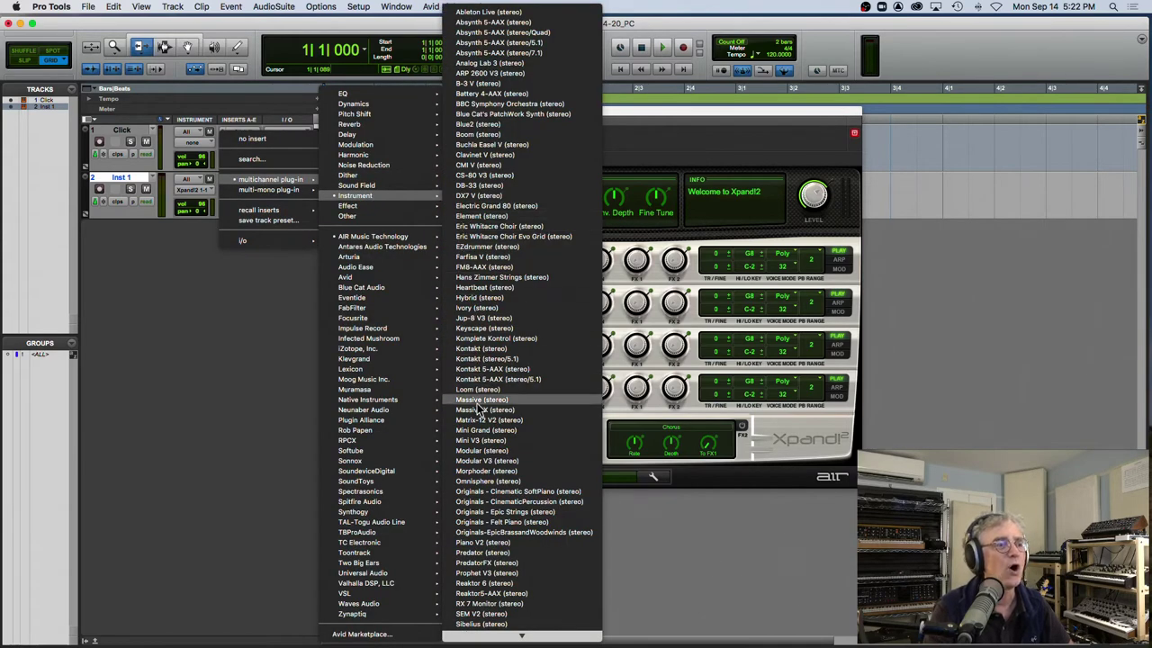
mouse_move(485, 644)
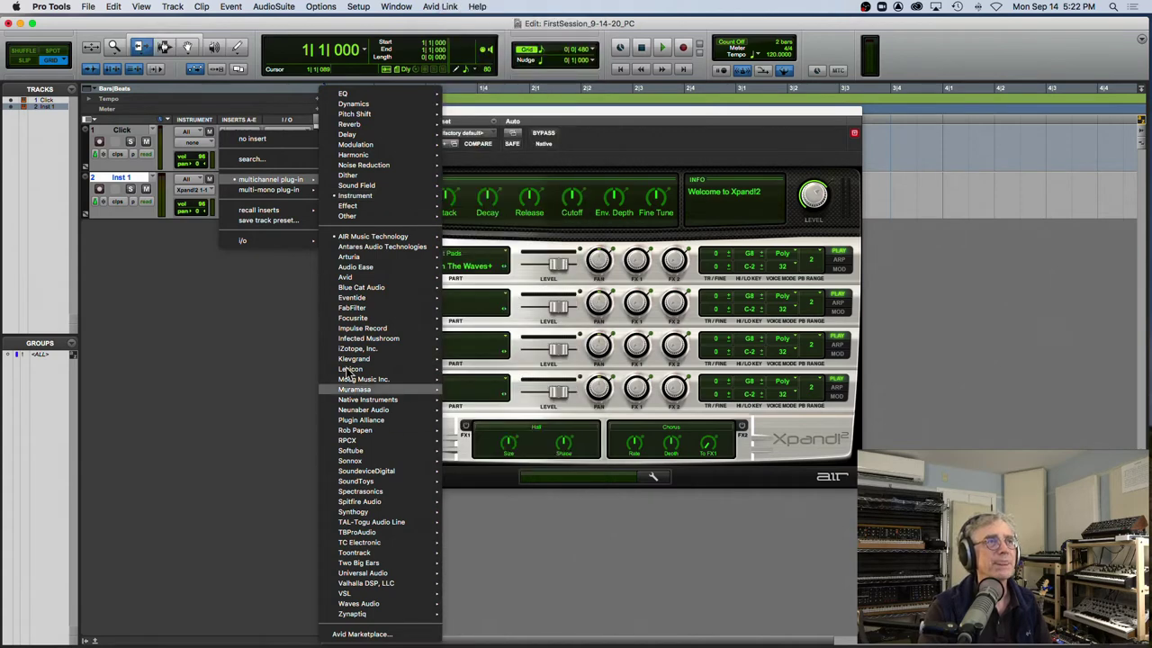
click(286, 333)
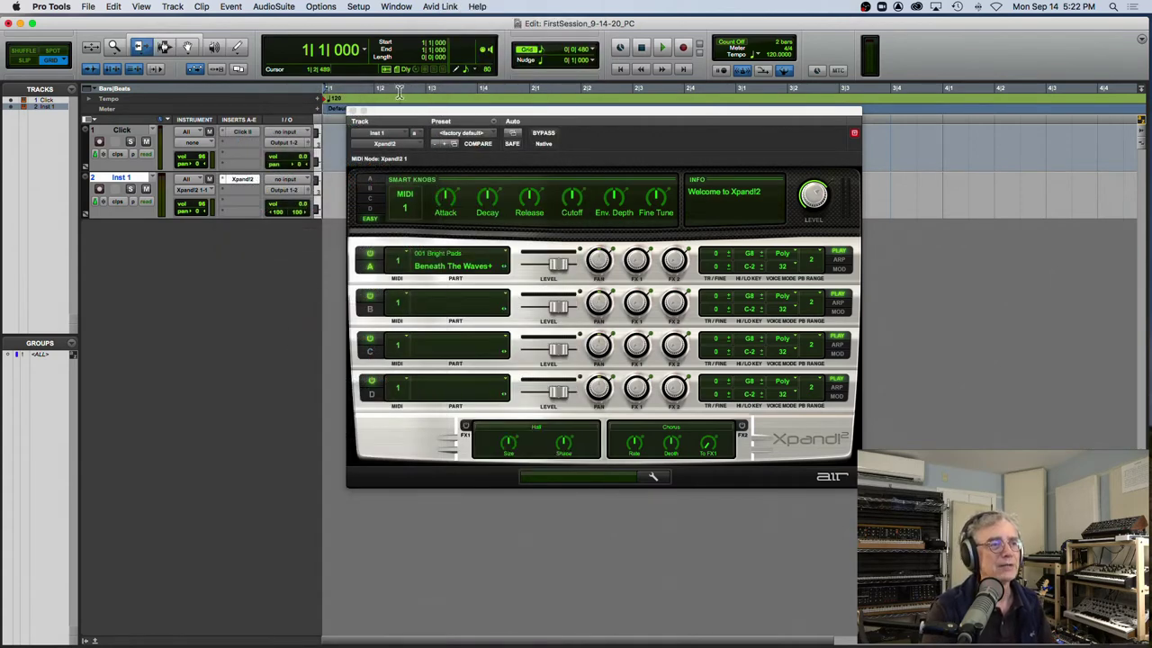
Load the 01 Pop Kit preset from the 26 Drums category into Xpand!2
click(390, 110)
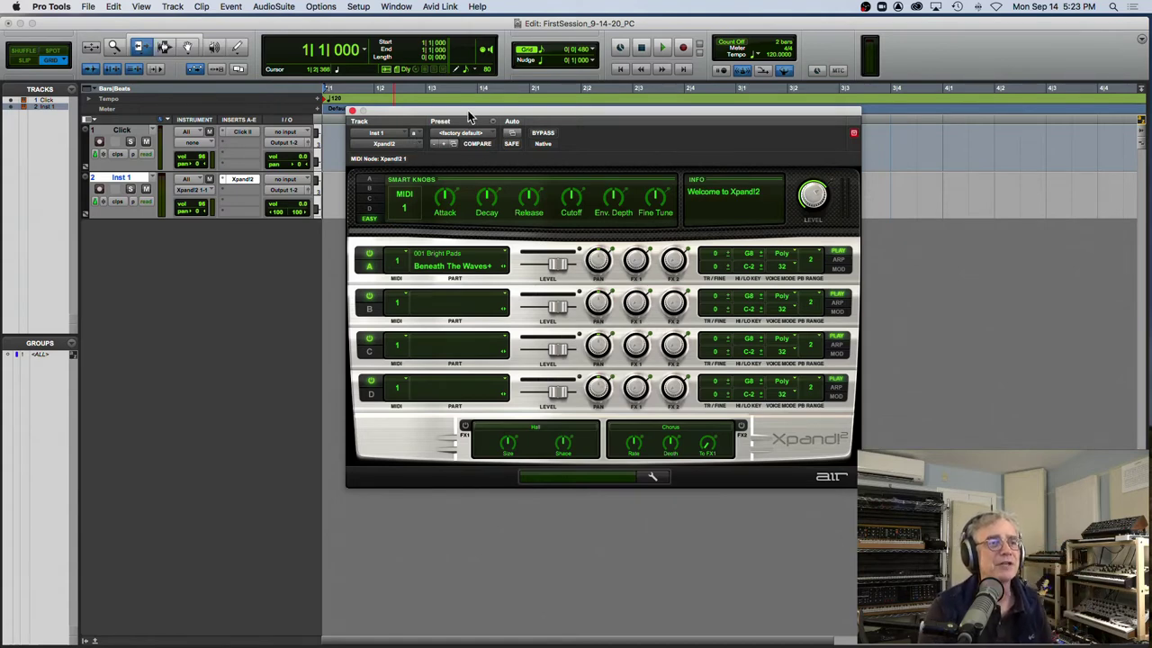
drag(469, 110, 467, 84)
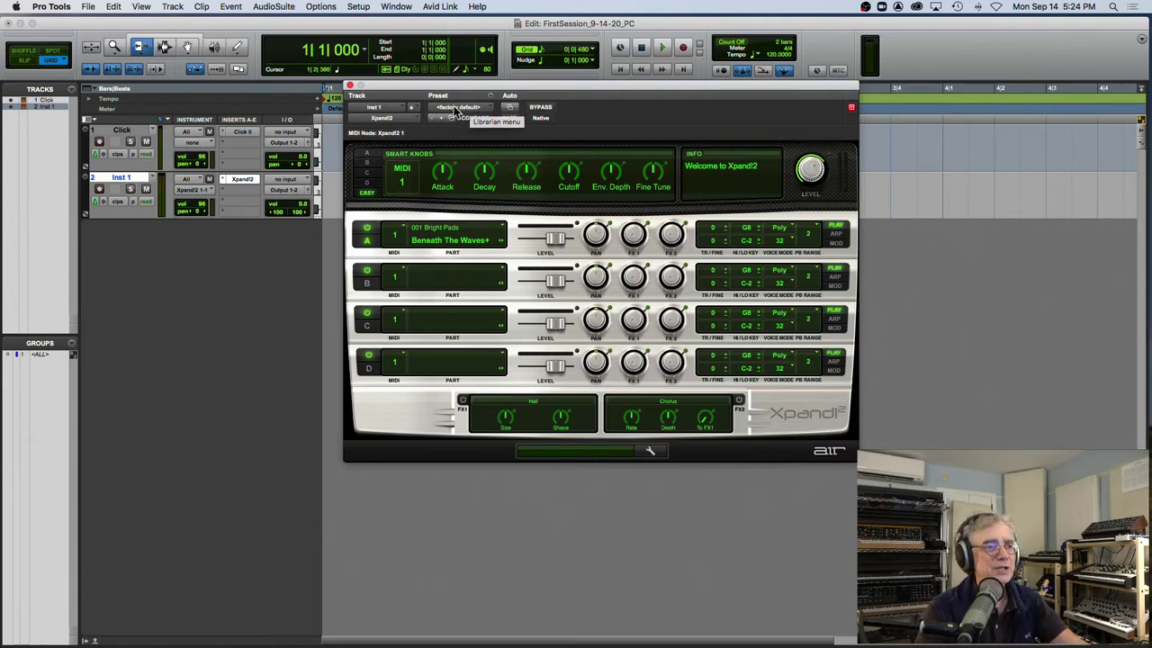
click(467, 113)
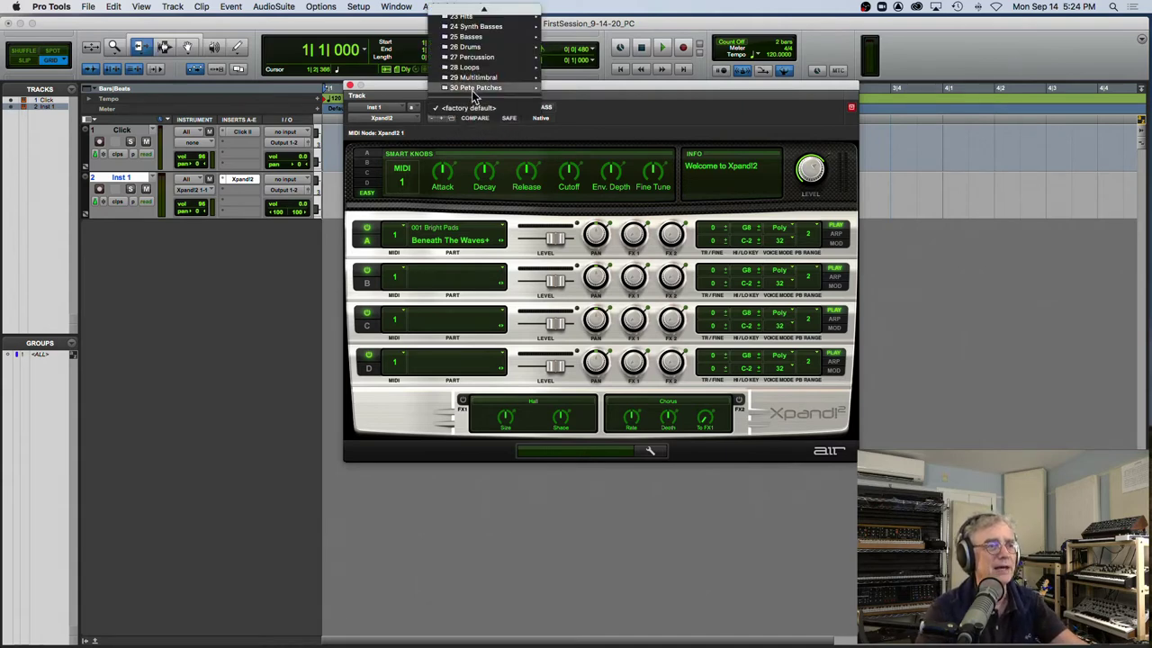
mouse_move(478, 173)
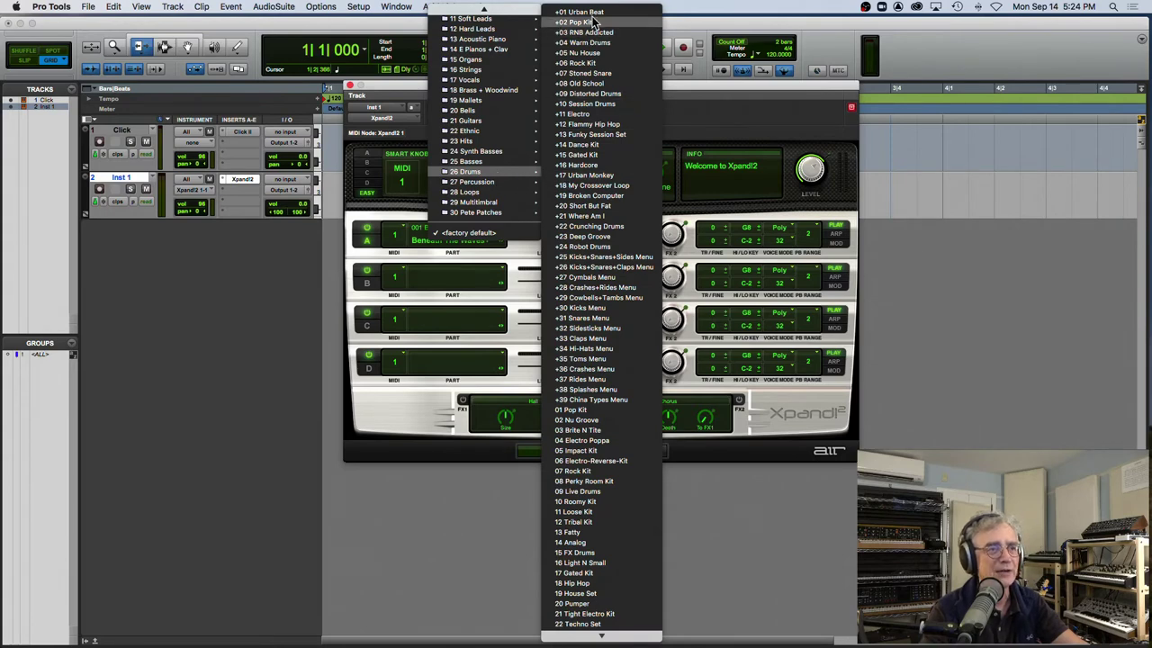
click(589, 412)
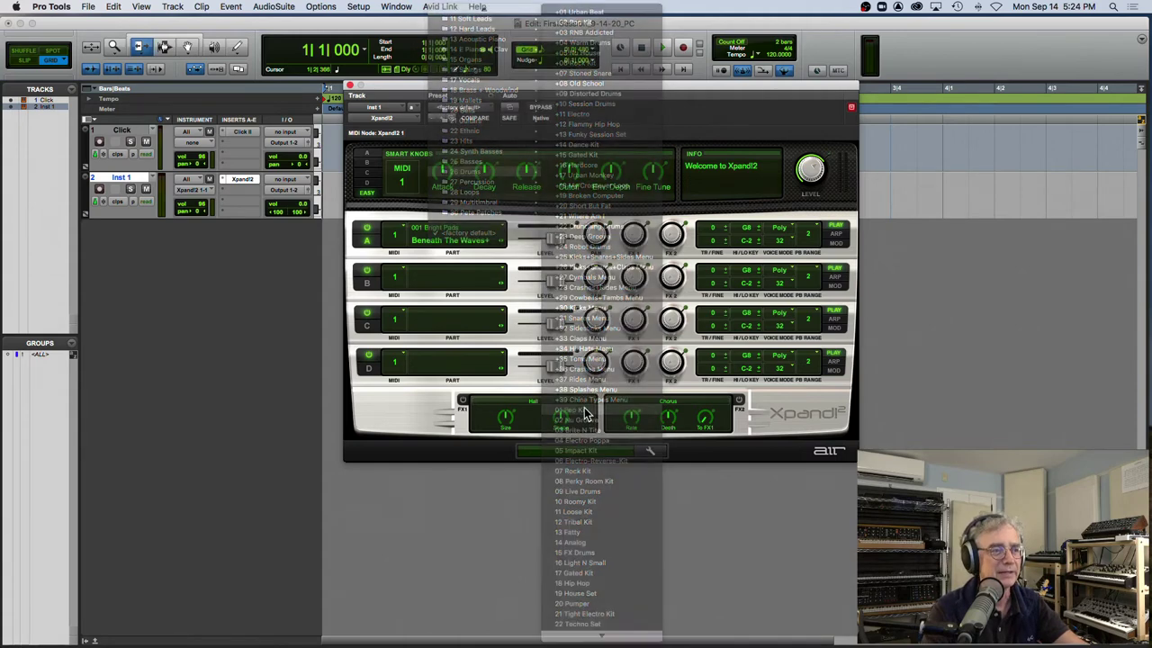
Rename the Inst 1 track as Drums
click(130, 180)
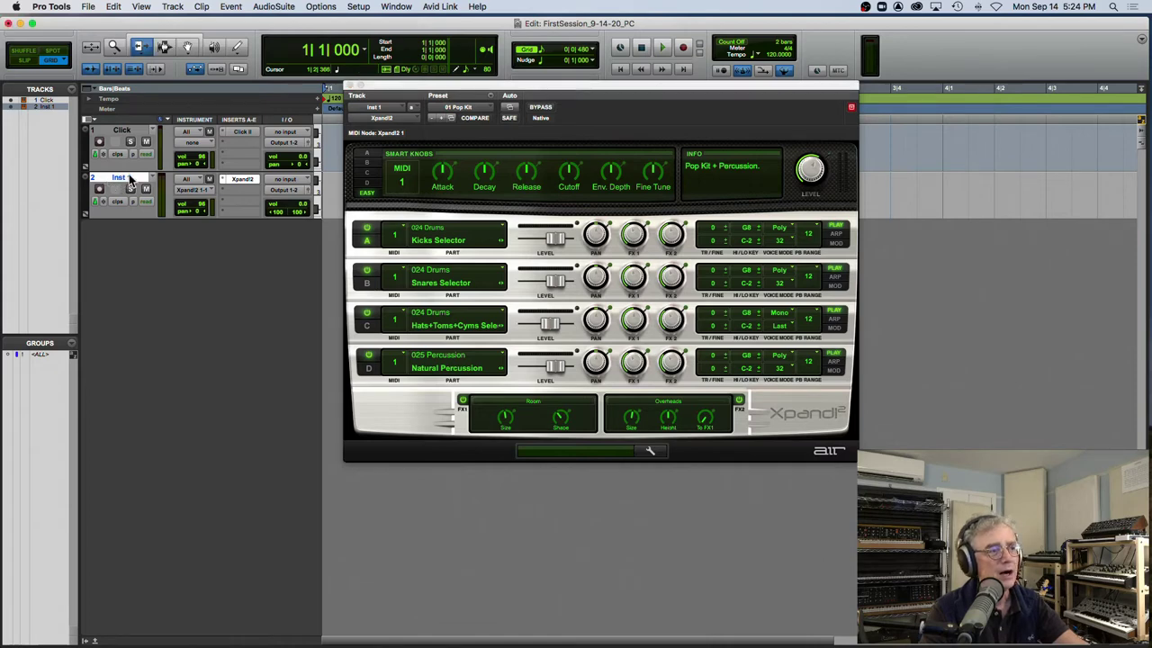
double_click(130, 180)
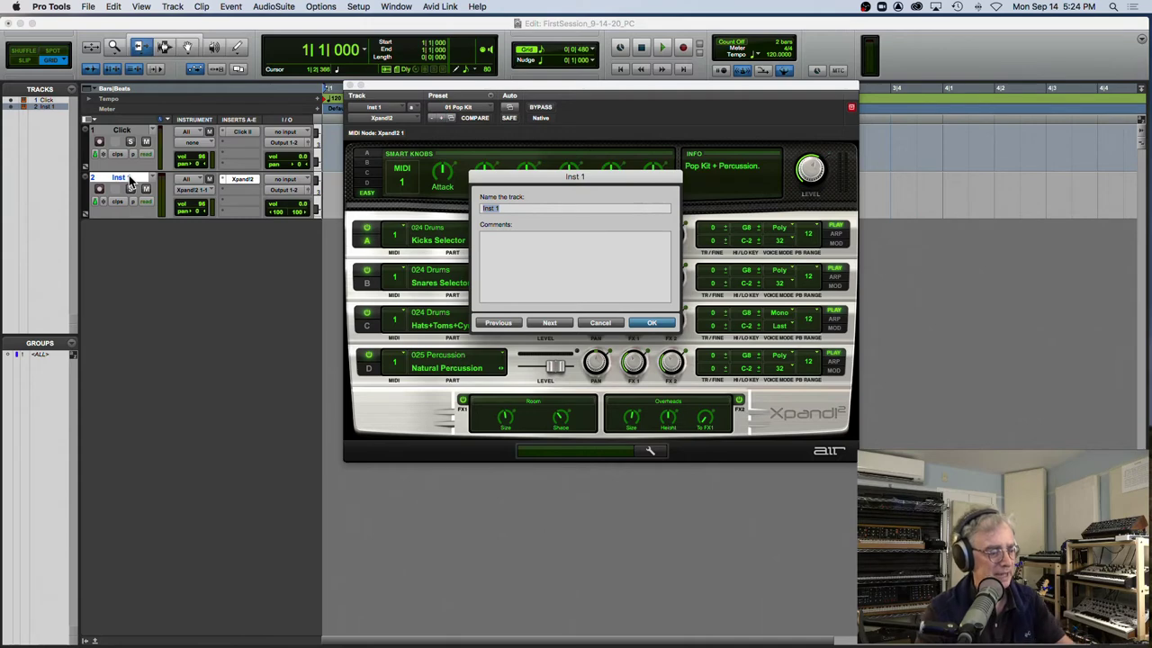
text(Drums)
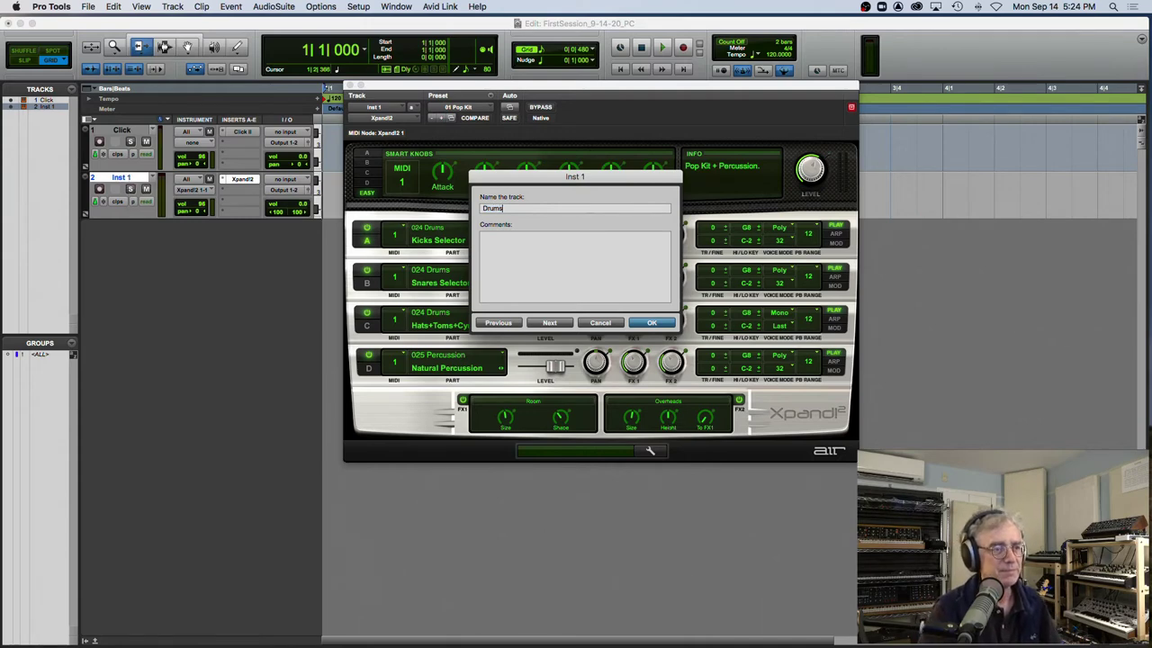
key(Return)
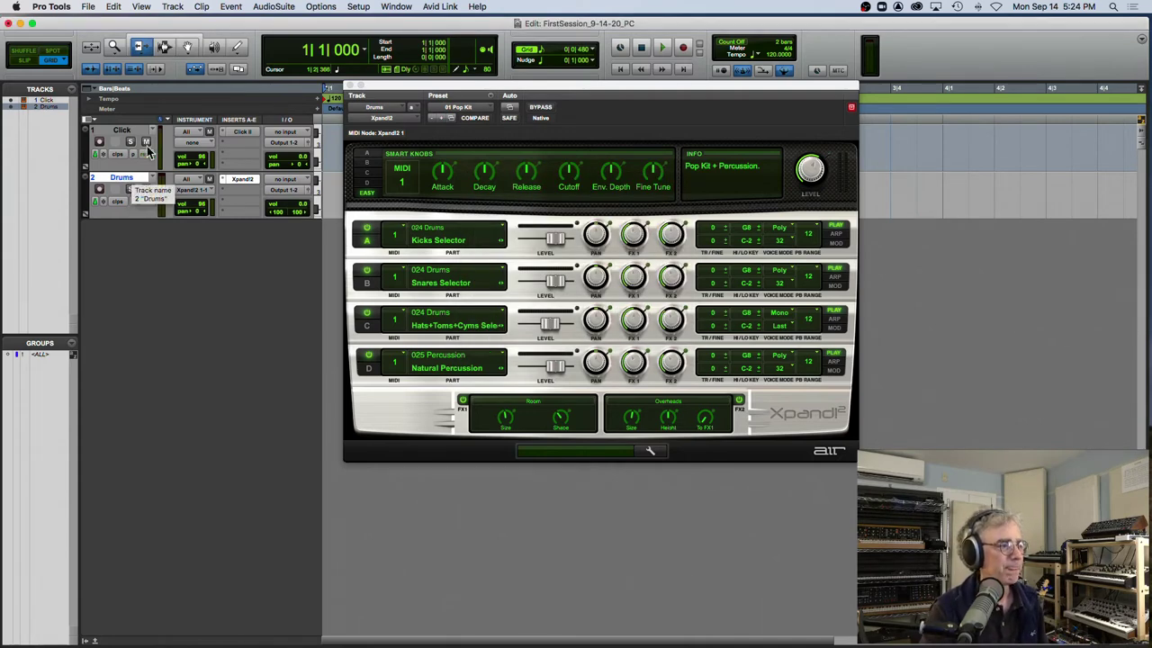
Record-enable the Drums track and slightly adjust the Xpand!2 master level
click(101, 190)
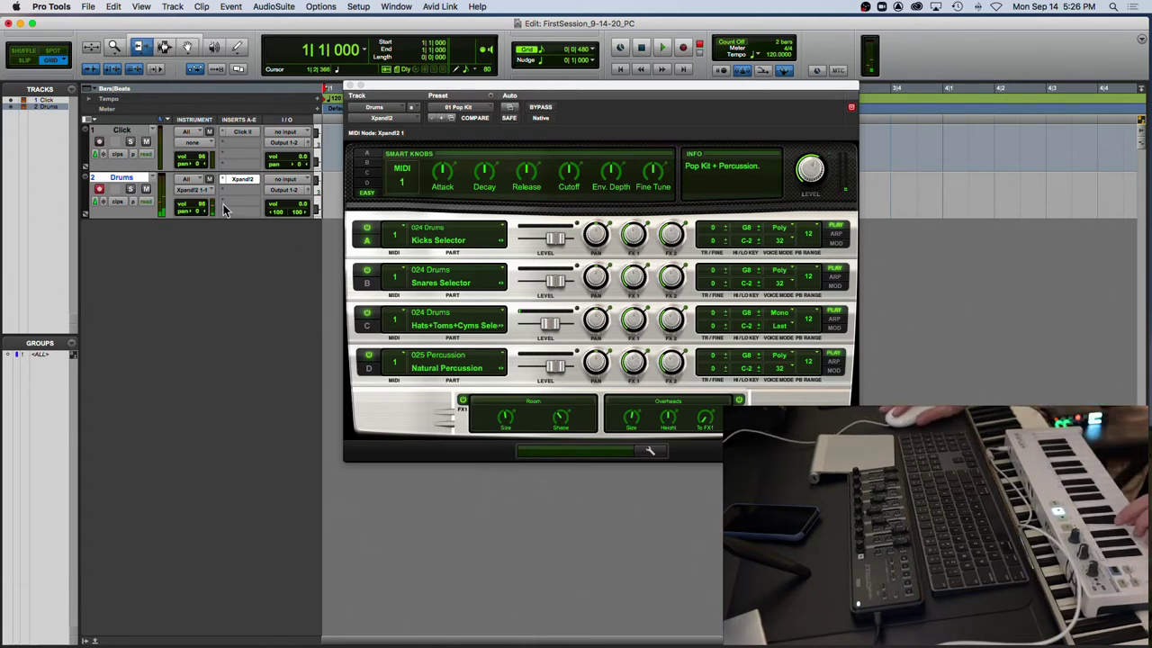
drag(809, 171, 810, 160)
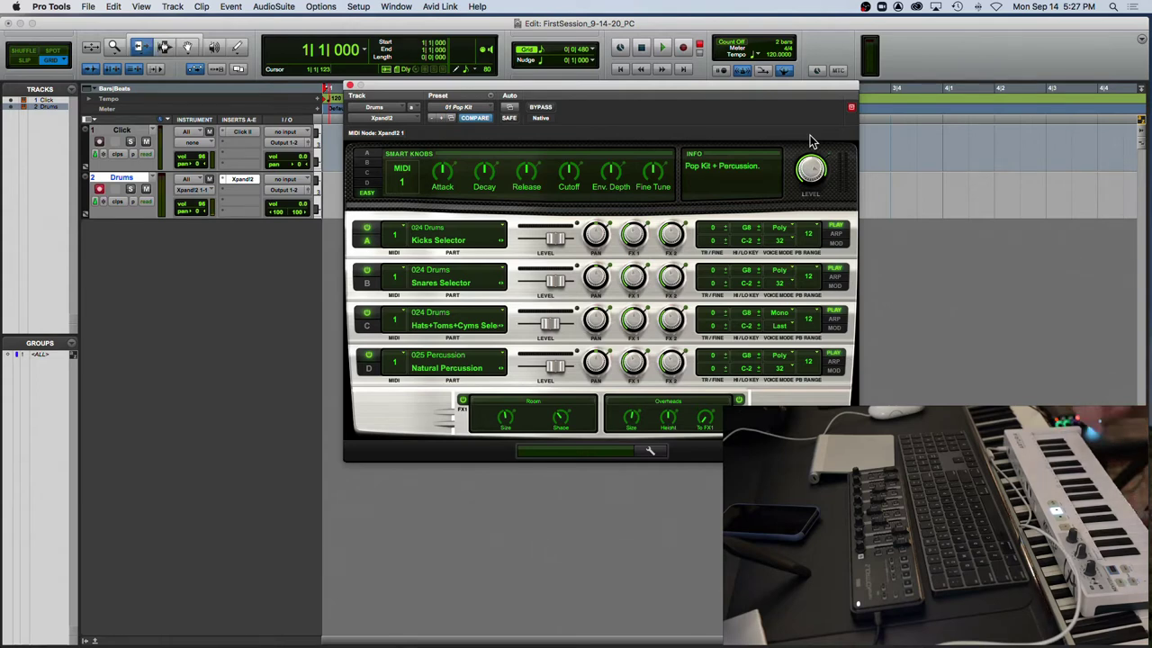
Close the Xpand!2 window and enable the two-bar Count Off for recording
click(350, 88)
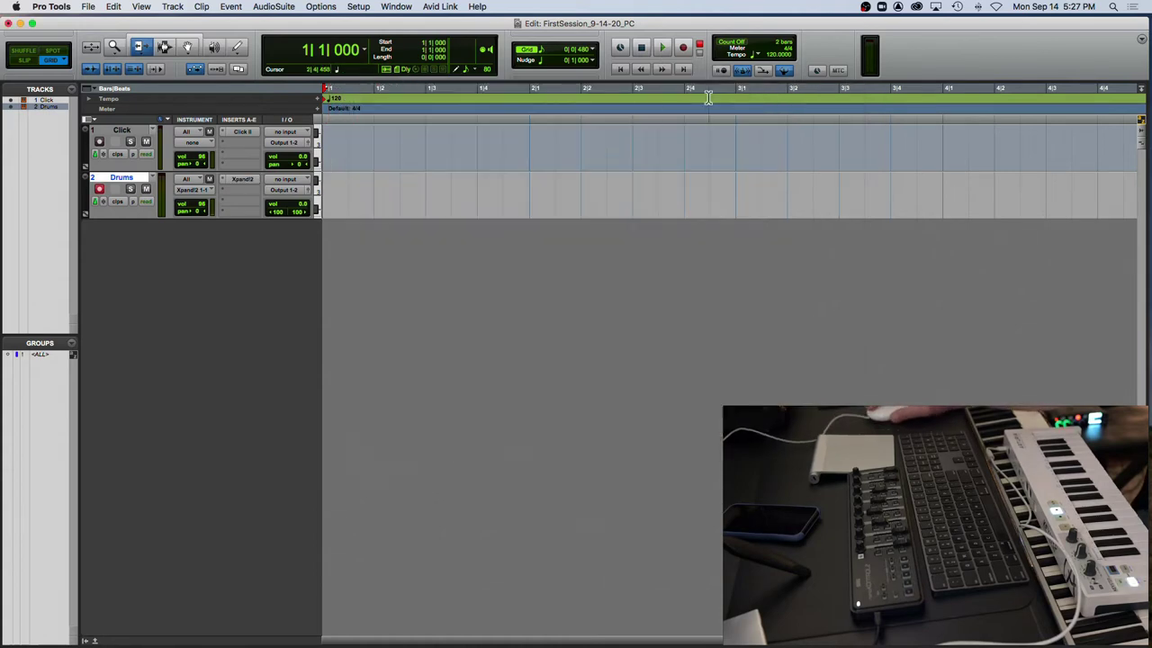
click(732, 44)
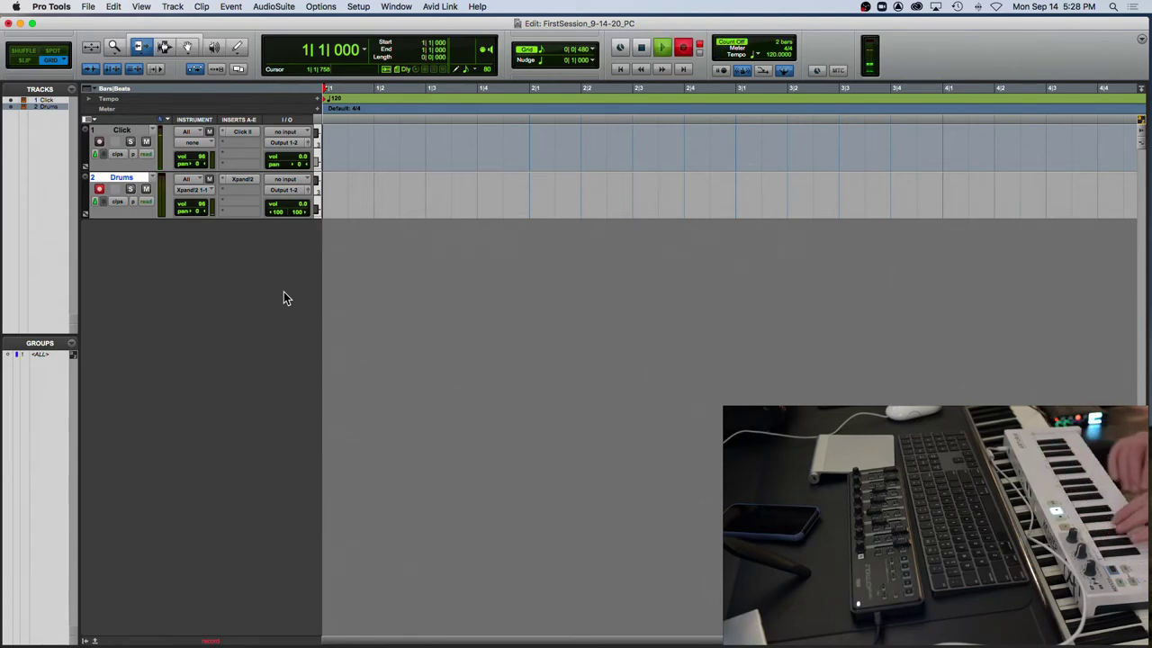
Record a trial drum take on the Drums track from the session start and undo it
key(space)
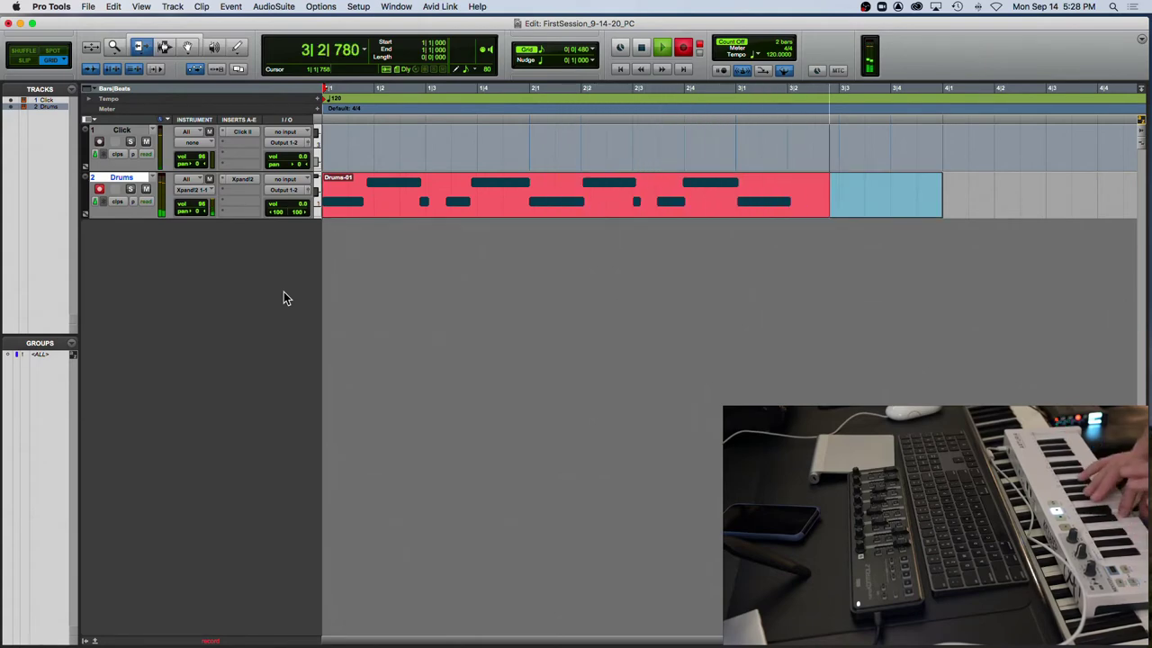
key(space)
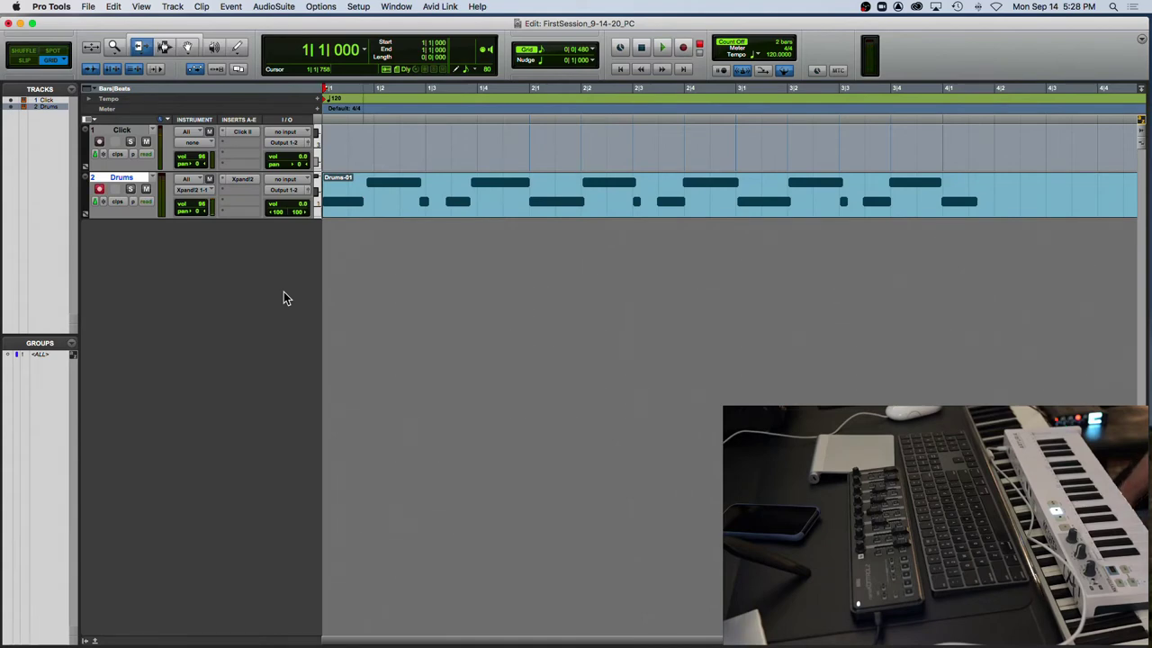
key(super+z)
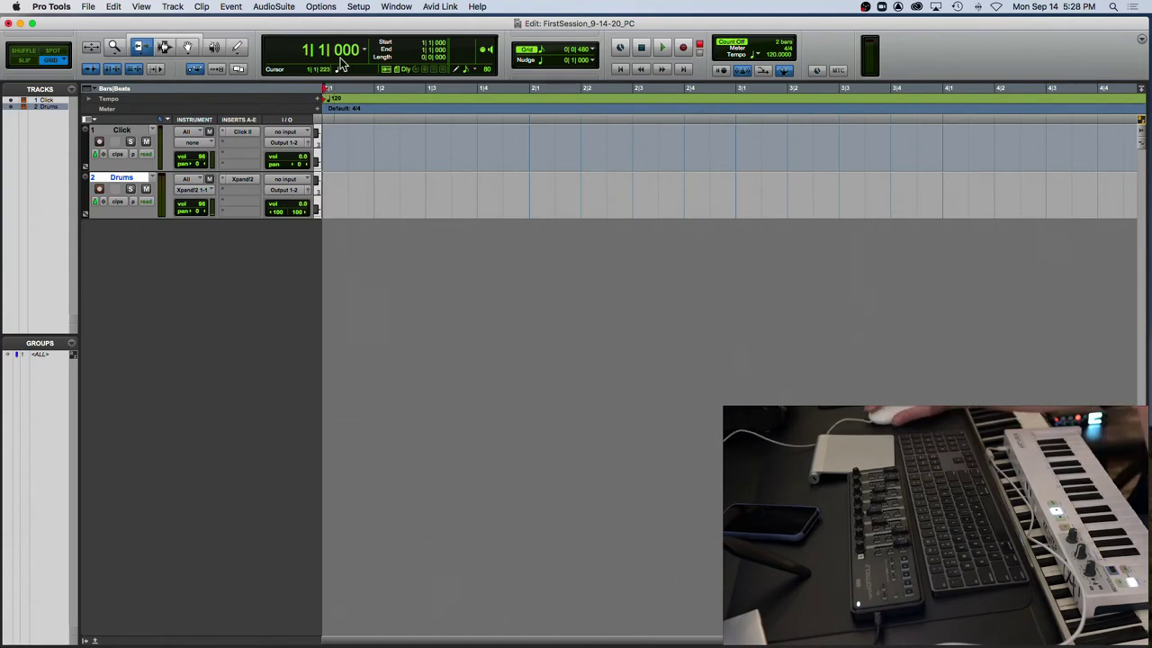
Add a tempo change at 1|1|000 and set it to 72 BPM by tapping the beat
click(316, 102)
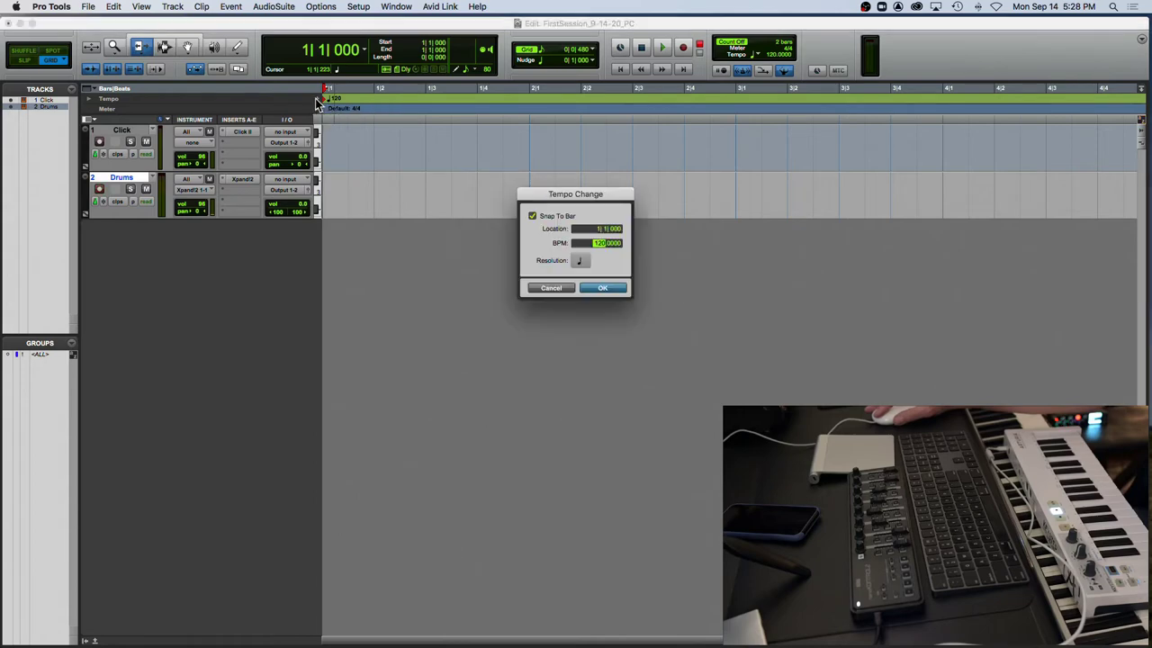
drag(594, 193, 531, 135)
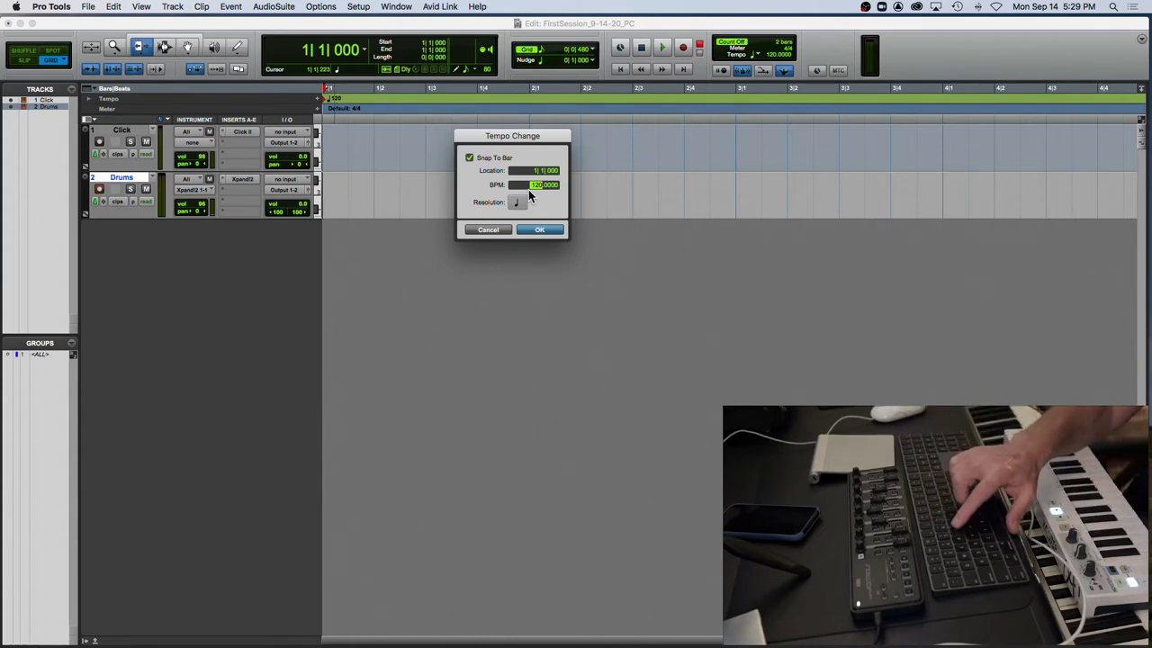
text(111)
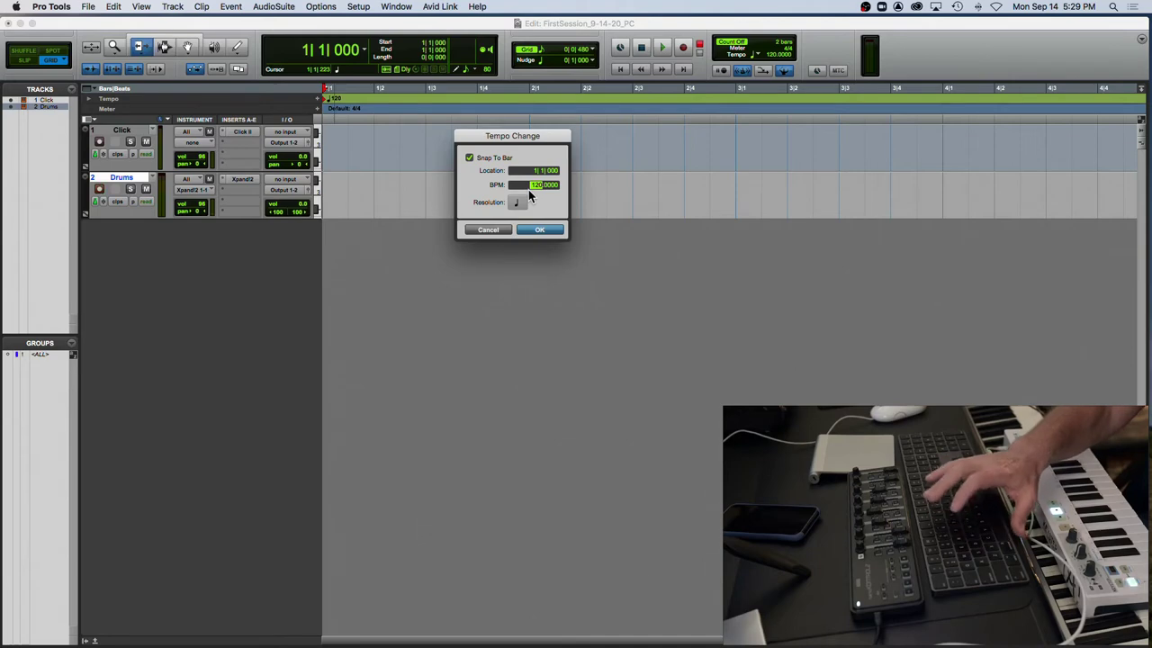
key(t)
key(t)
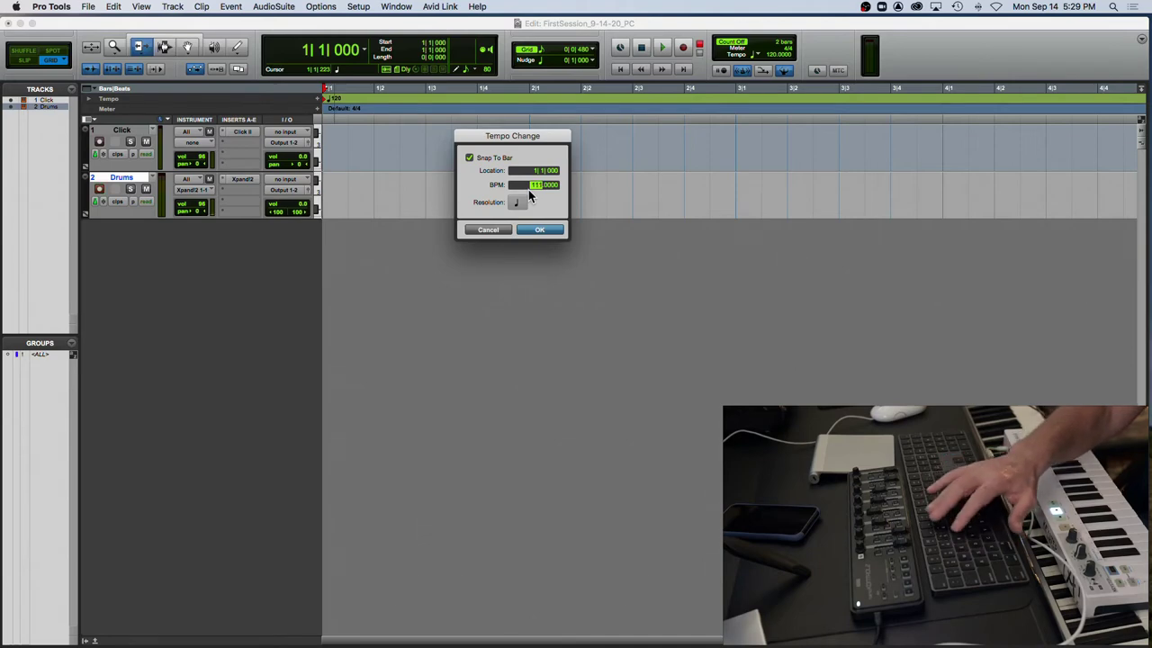
key(t)
key(t)
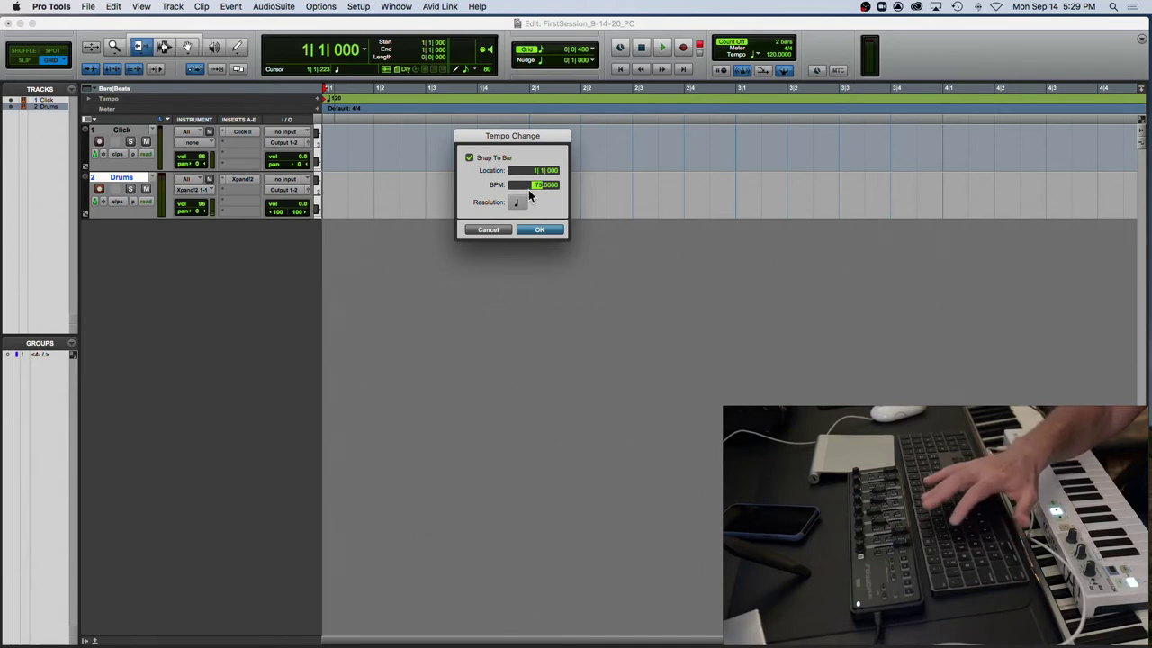
key(t)
key(t)
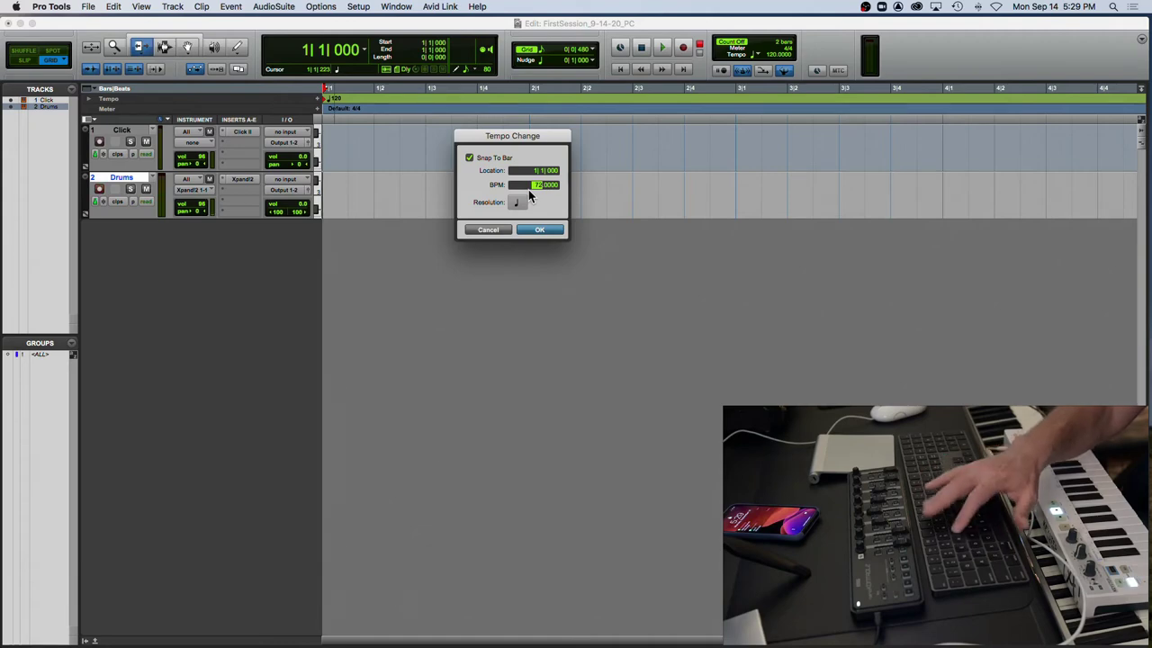
key(t)
key(t)
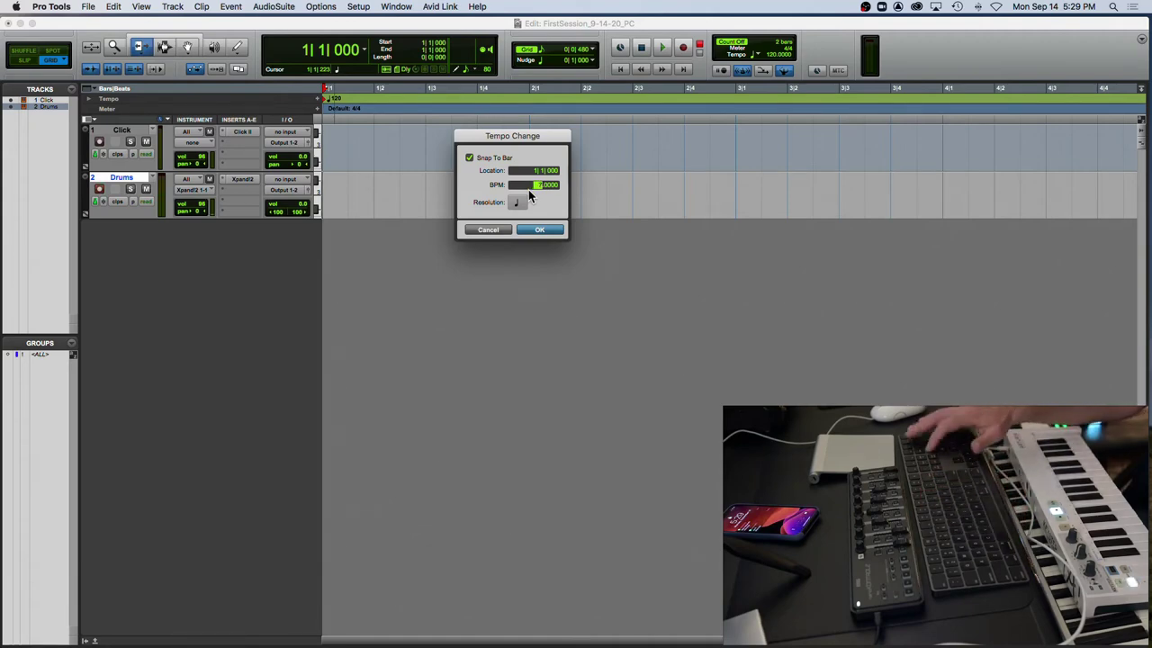
key(Return)
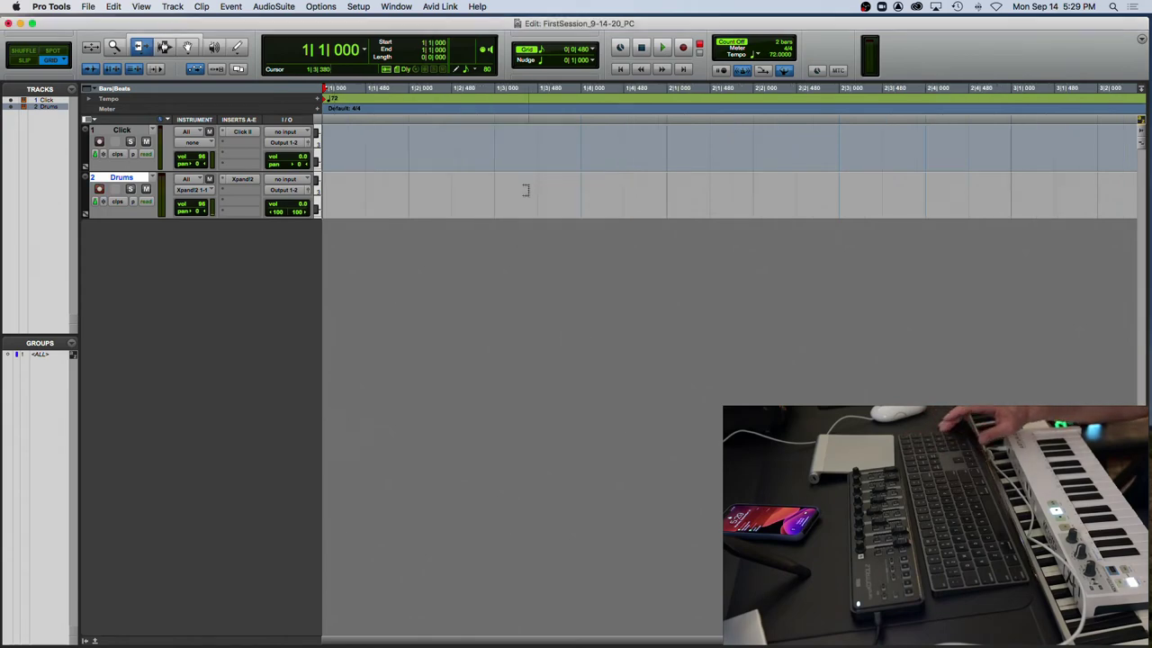
Record a drum pattern just over two bars long on the Drums track from 1|1|000
key(super+space)
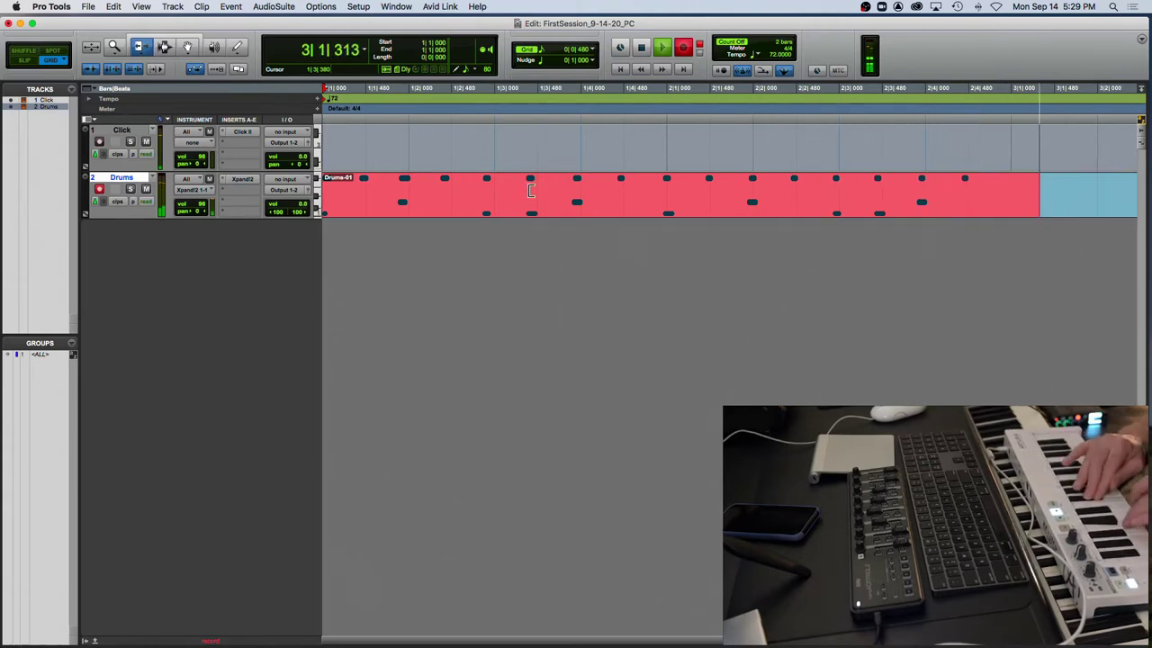
key(space)
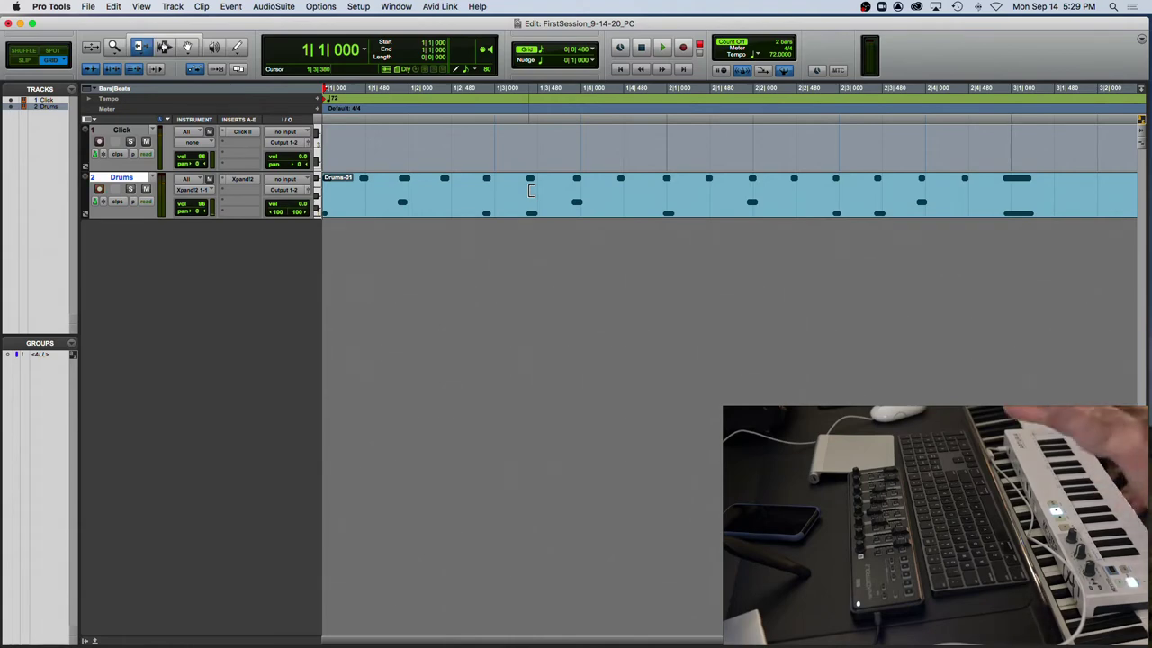
Undo the drum take recorded on the Drums track so the track is empty again
scroll(416, 157, right, 5)
scroll(435, 167, left, 5)
key(super+z)
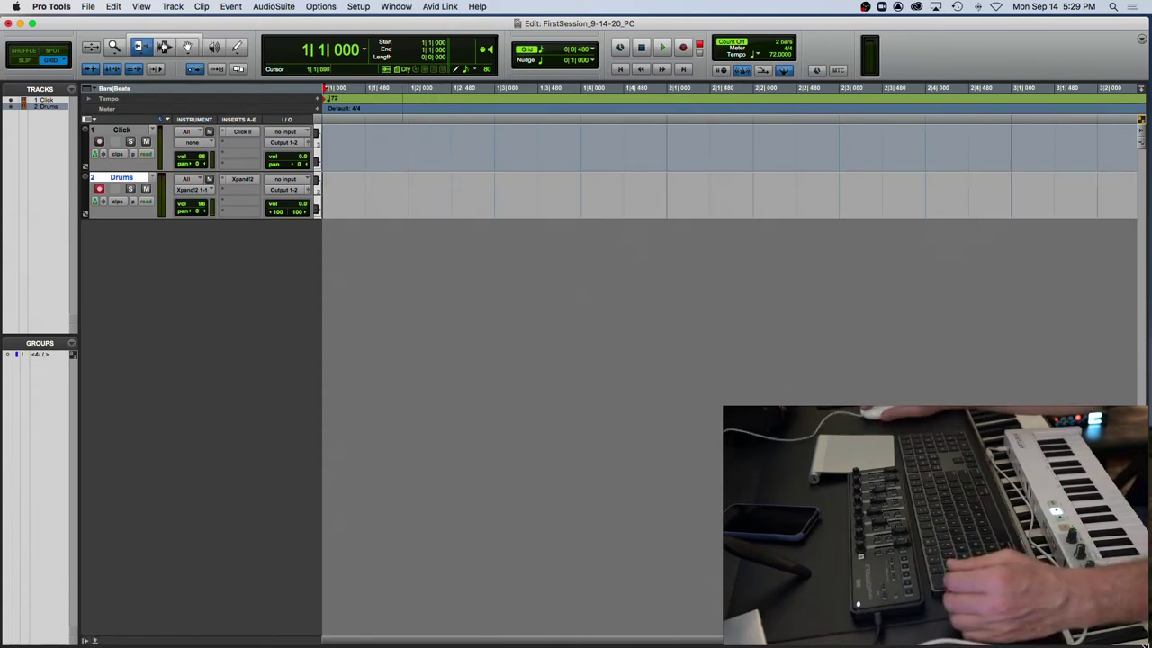
Shorten the Edit window, show the docked MIDI Editor and widen its track list
drag(1144, 642, 1148, 530)
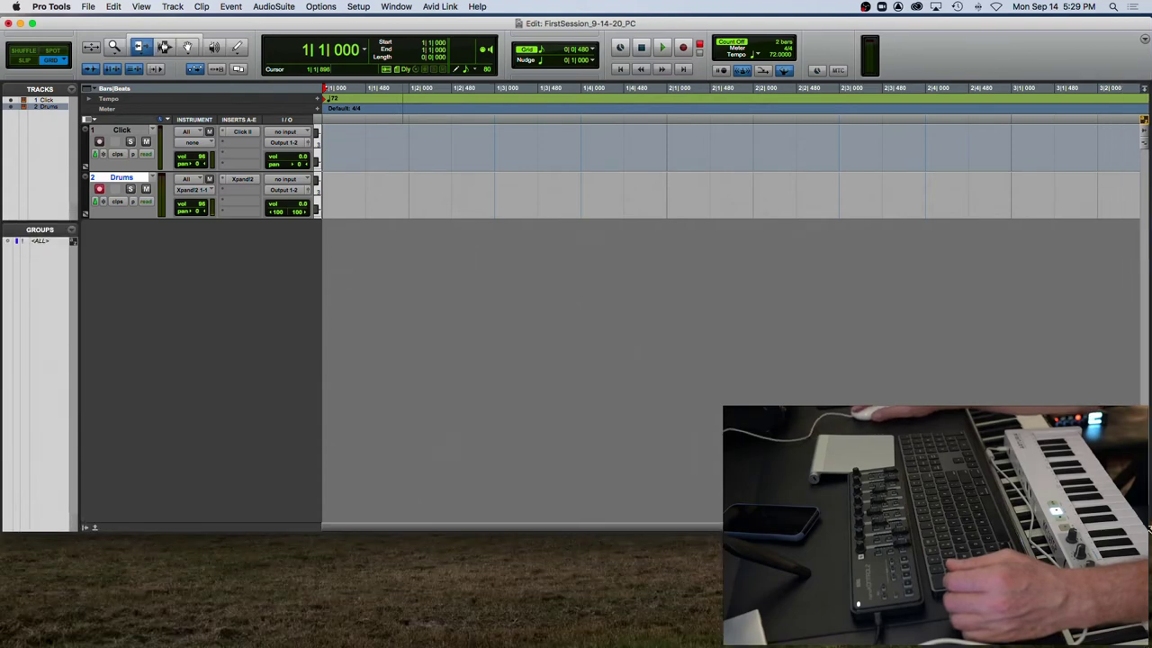
click(95, 527)
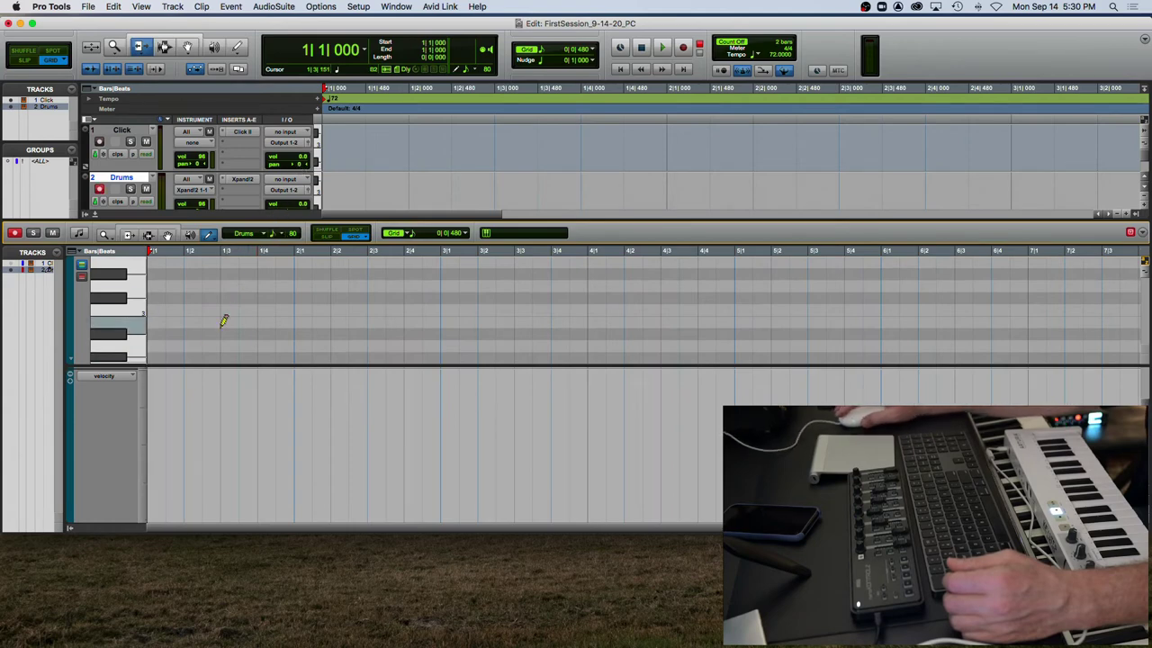
drag(80, 324, 163, 324)
drag(235, 313, 127, 311)
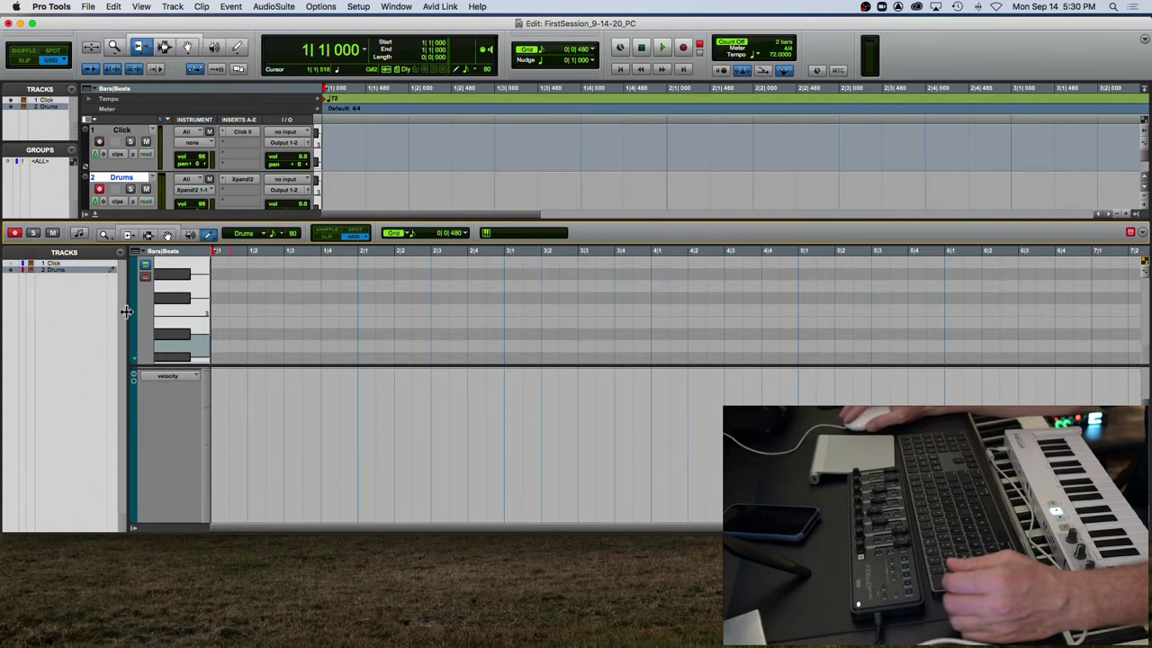
drag(136, 311, 105, 309)
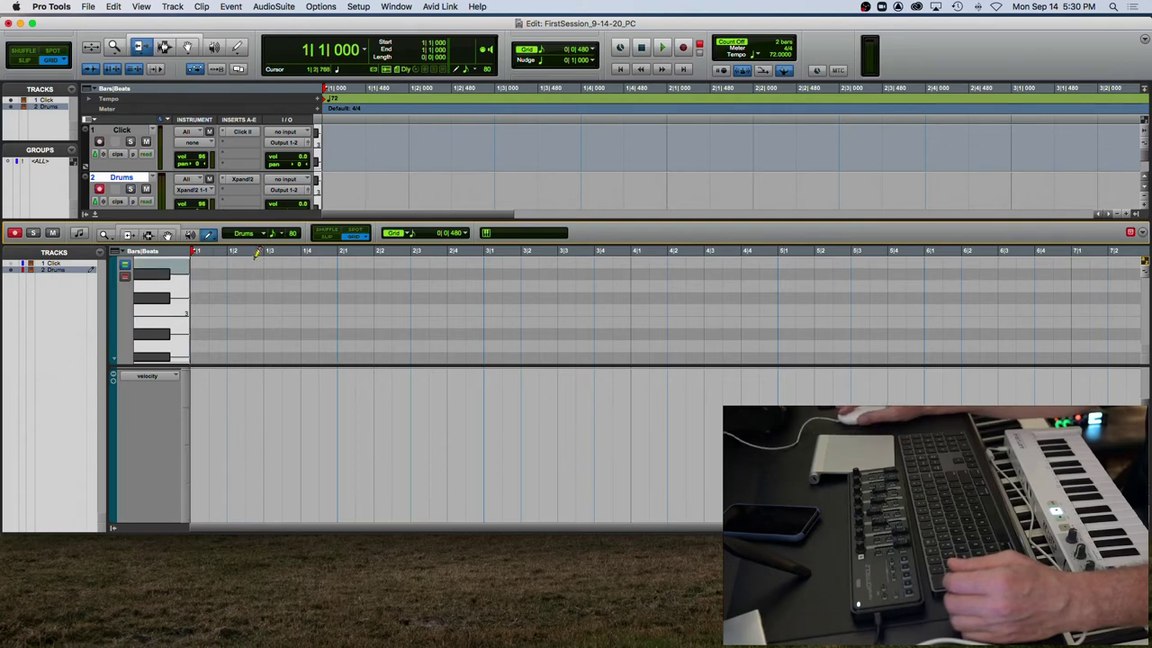
Enlarge the note area of the MIDI Editor and hide the velocity lane
drag(211, 364, 221, 450)
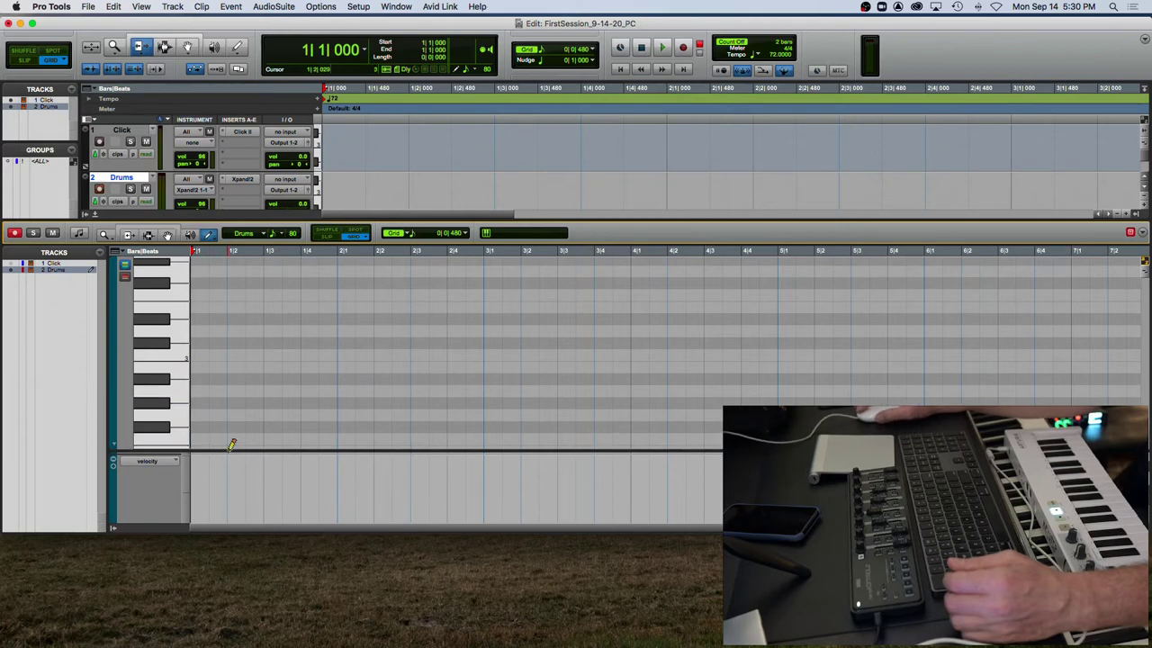
mouse_move(228, 448)
mouse_down()
mouse_move(234, 407)
mouse_move(231, 450)
mouse_up()
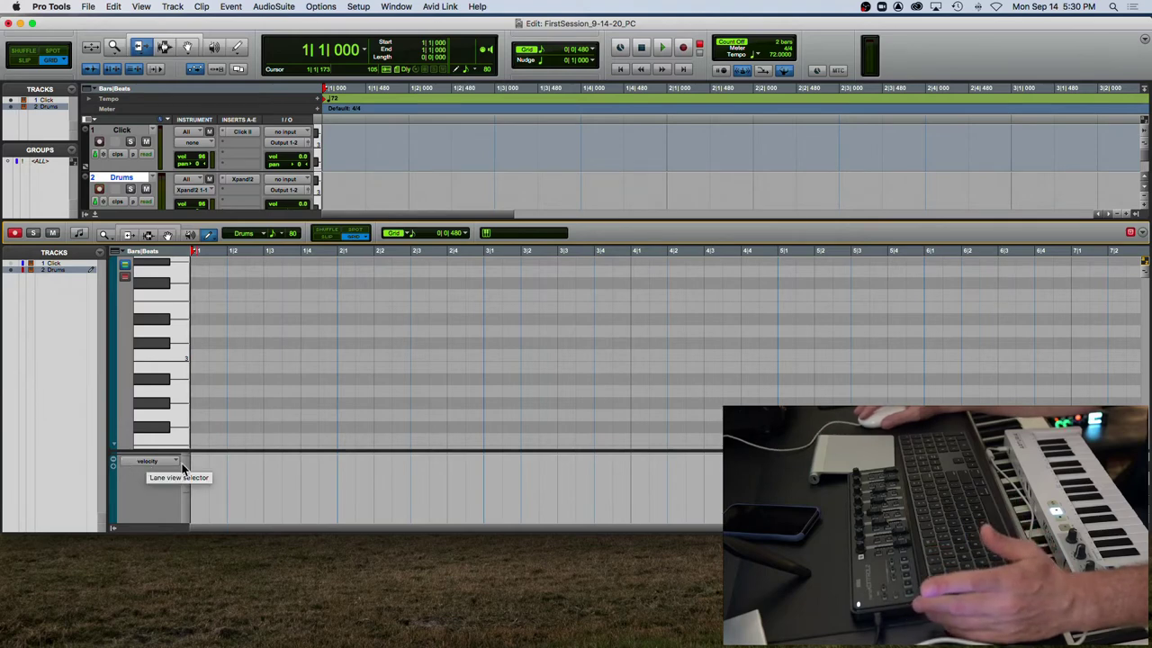
click(159, 462)
key(Escape)
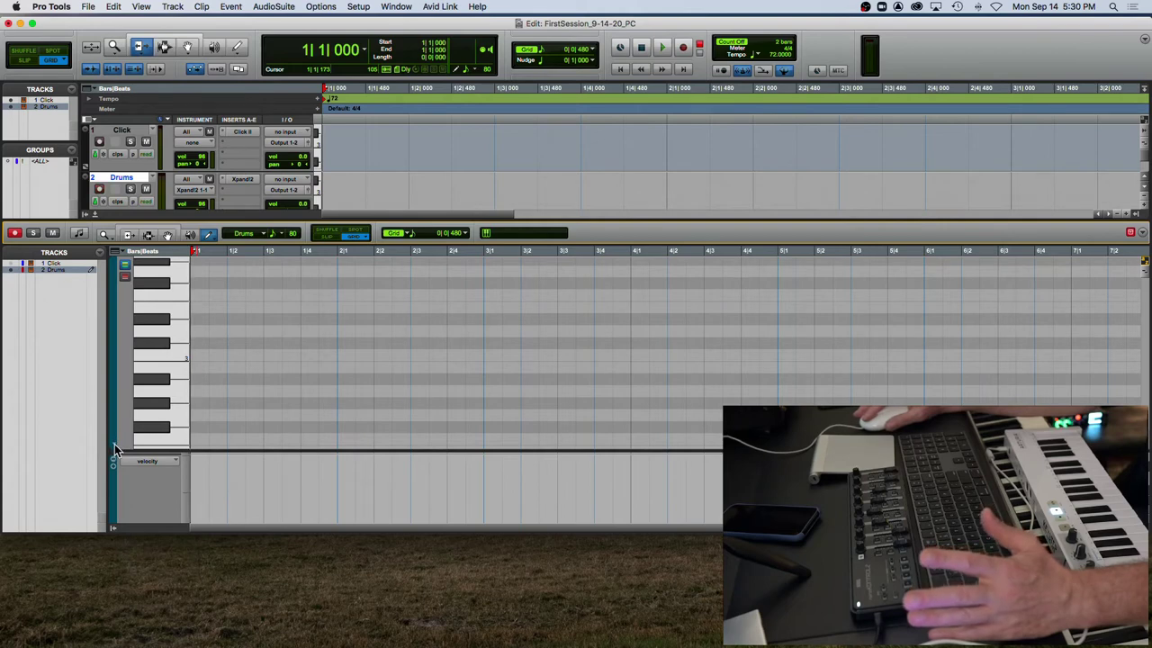
click(114, 446)
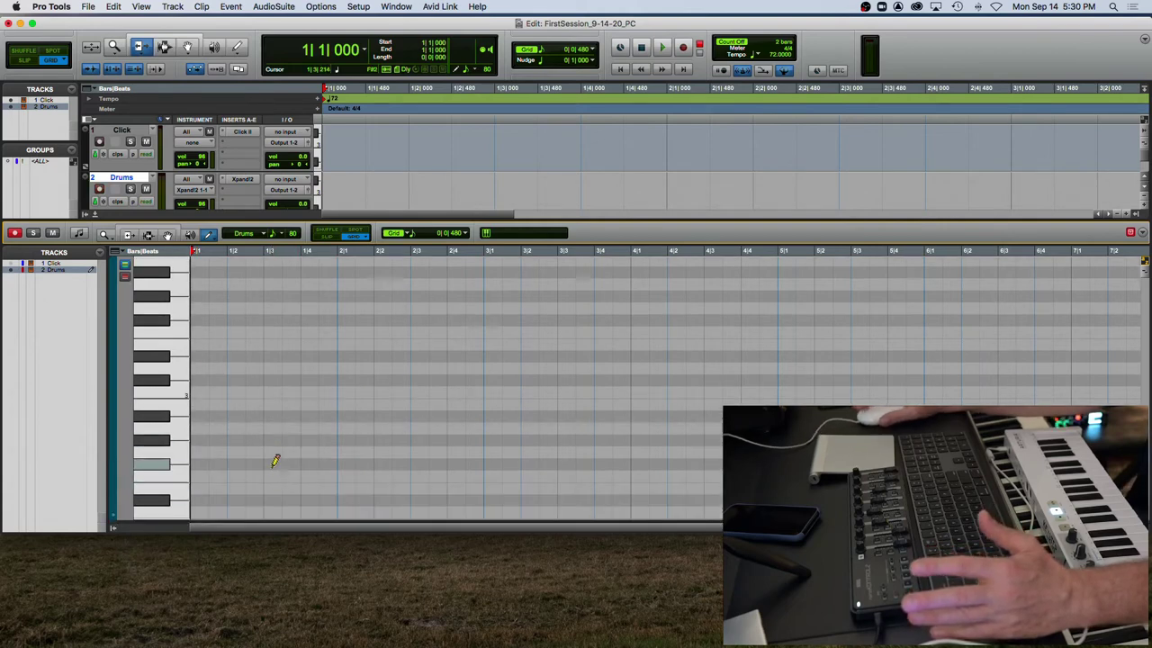
Fill bar 1 with eighth-note hi-hats on F#1 from 1|1|000 and duplicate them into bar 2
scroll(275, 460, down, 2)
scroll(276, 460, down, 5)
scroll(276, 461, down, 1)
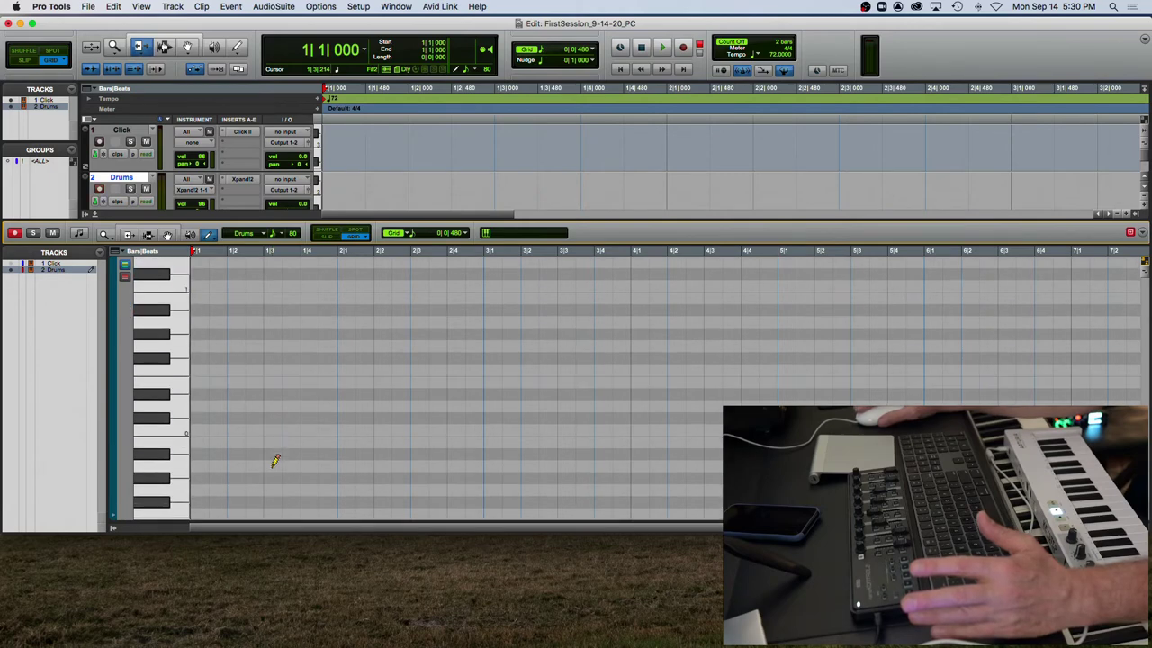
scroll(276, 456, down, 2)
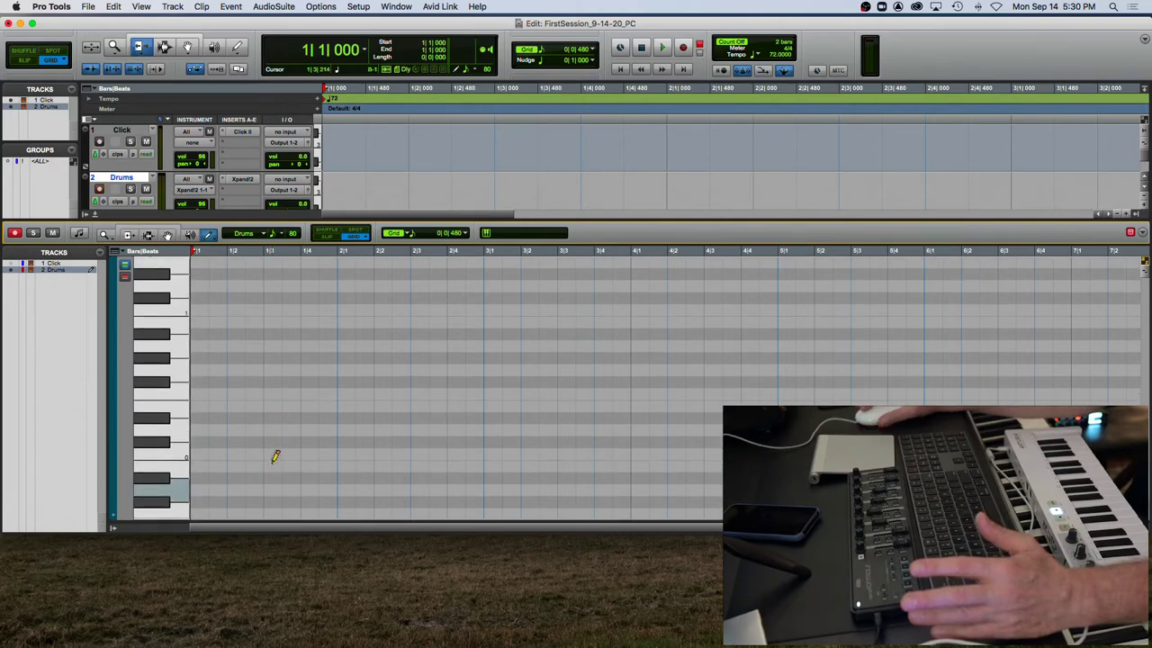
scroll(297, 459, up, 2)
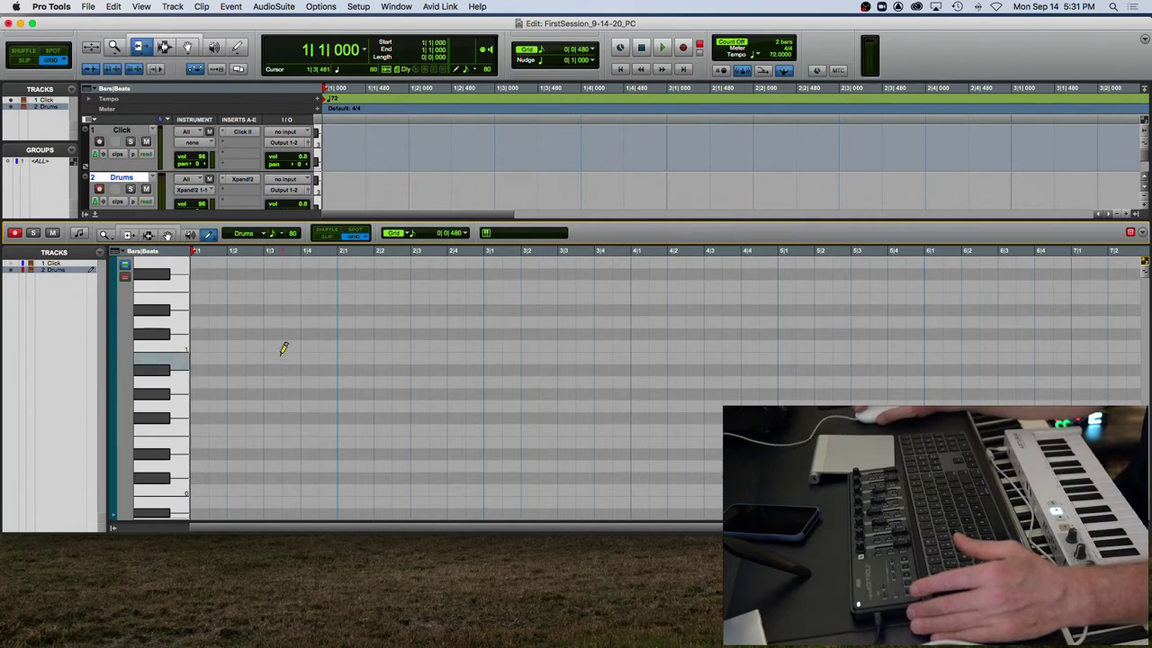
key(t)
key(t)
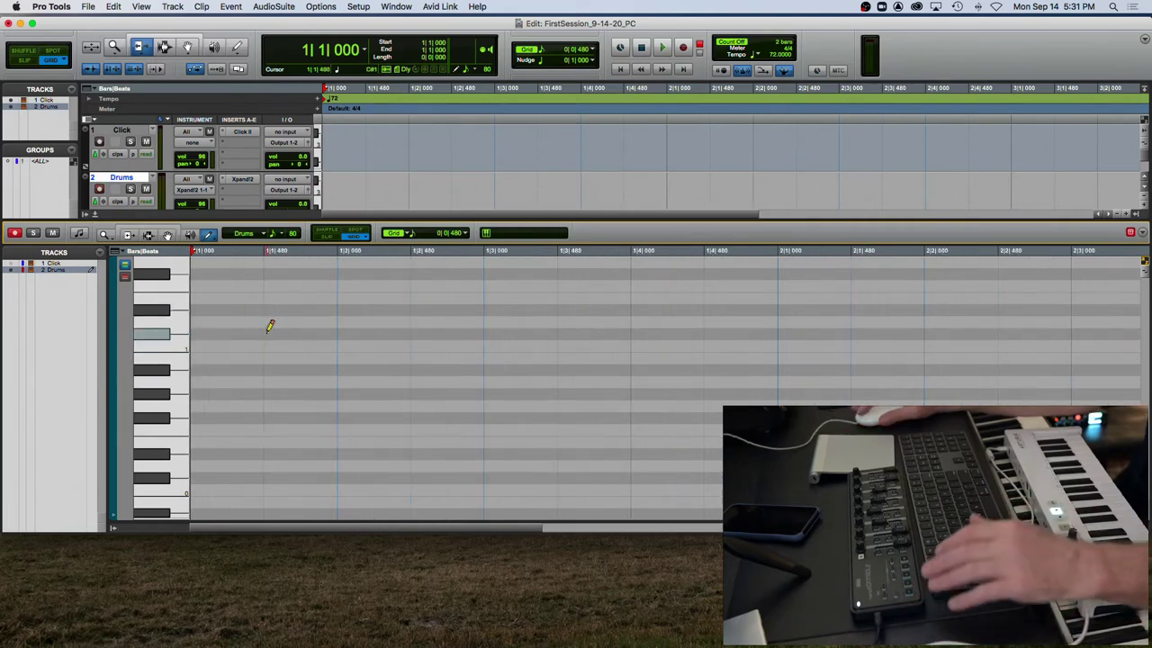
scroll(277, 309, up, 1)
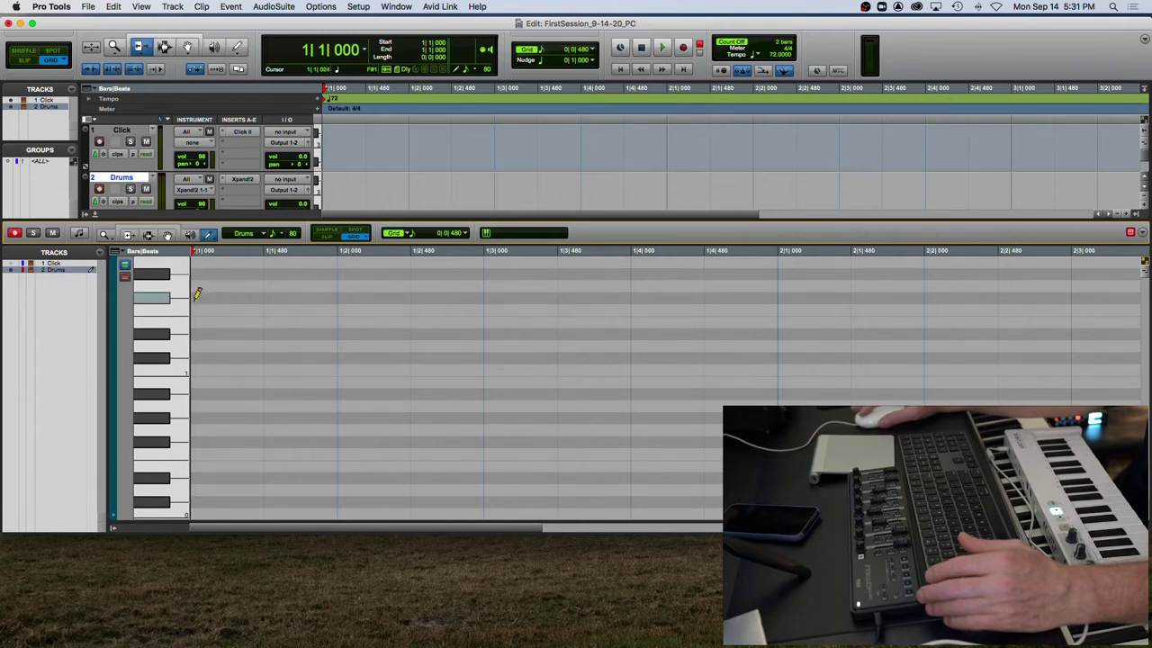
mouse_move(198, 296)
mouse_down()
mouse_move(780, 297)
mouse_move(779, 317)
mouse_move(198, 322)
mouse_up()
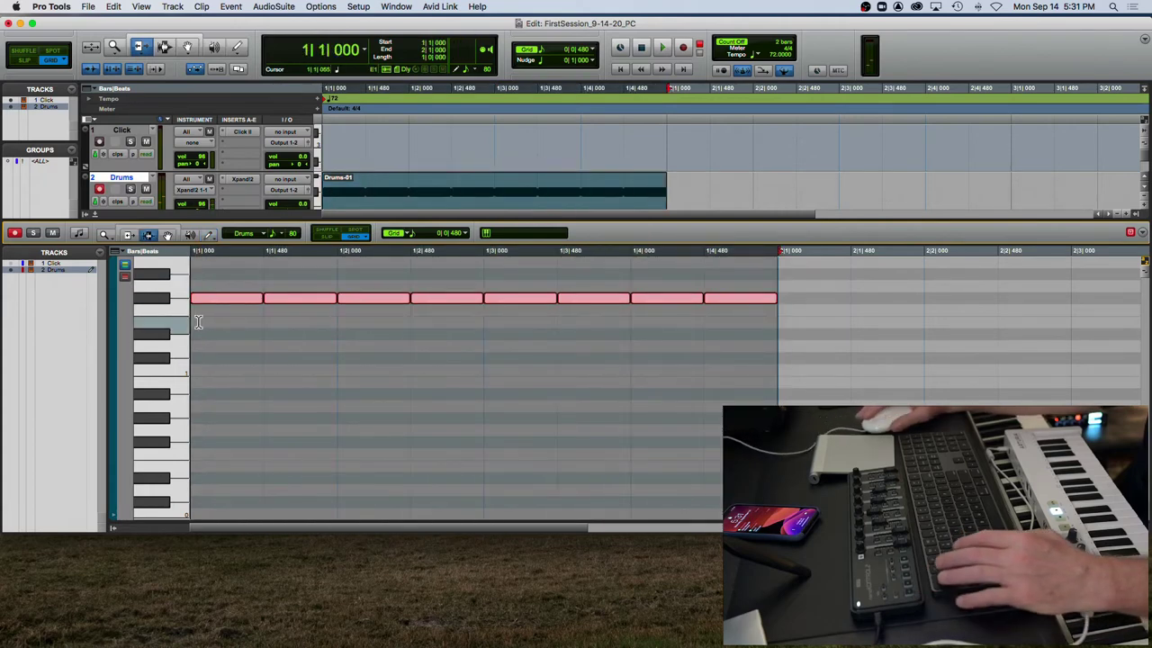
key(super+d)
key(super+6)
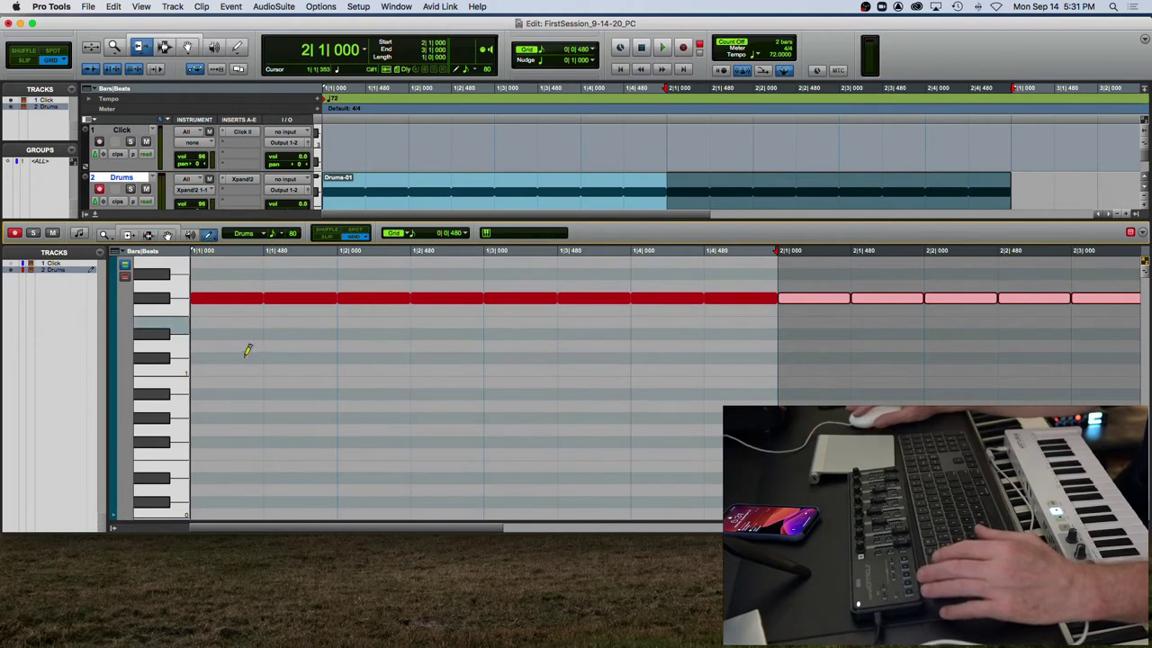
Draw eighth-note kicks on C1 in bar 1 at 1|1|000, 1|2|480, 1|3|000 and 1|4|480
click(205, 368)
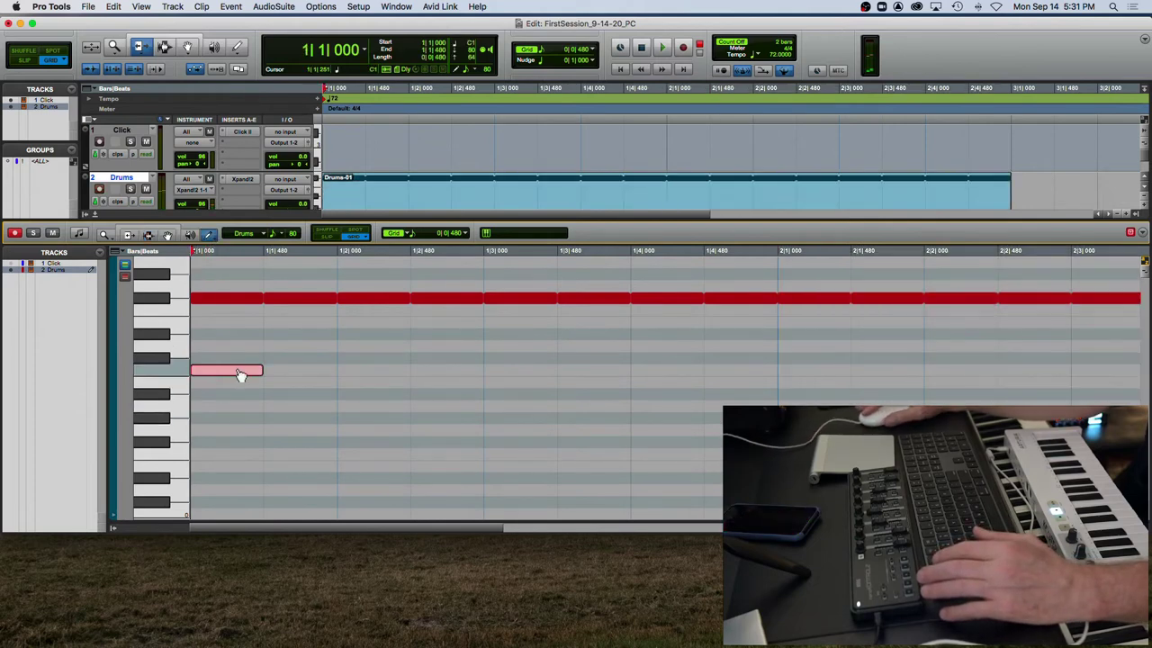
click(419, 366)
drag(477, 375, 556, 372)
click(712, 371)
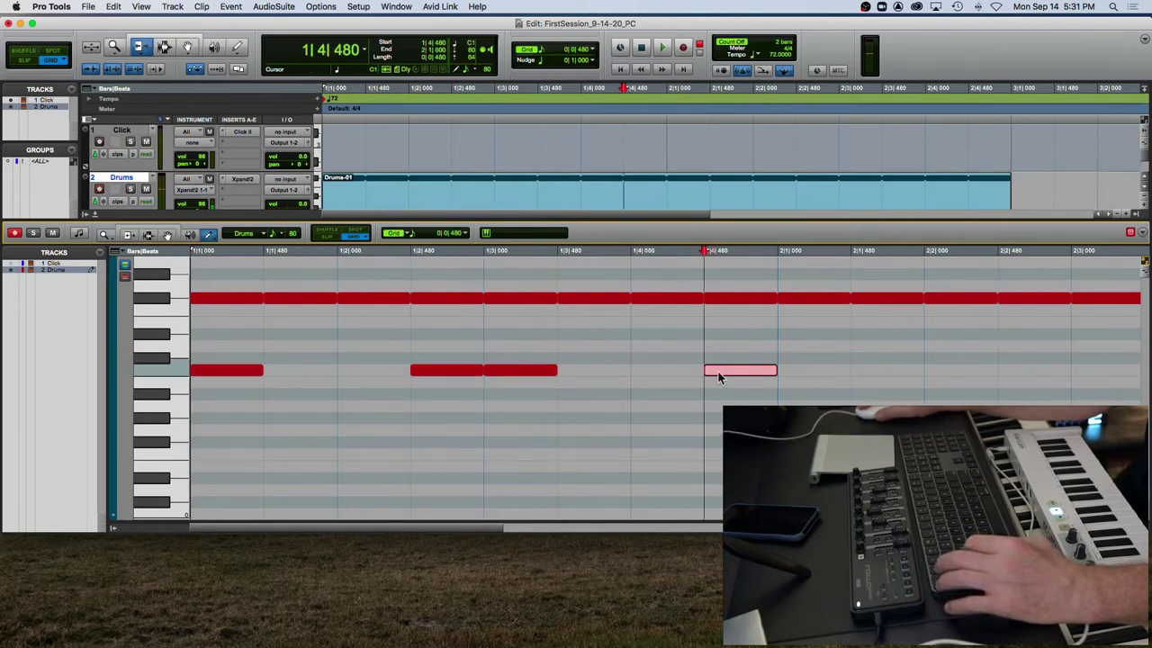
Draw eighth-note kicks on C1 in bar 2 at 2|1|000, 2|2|480, 2|3|000 and 2|4|480
click(786, 369)
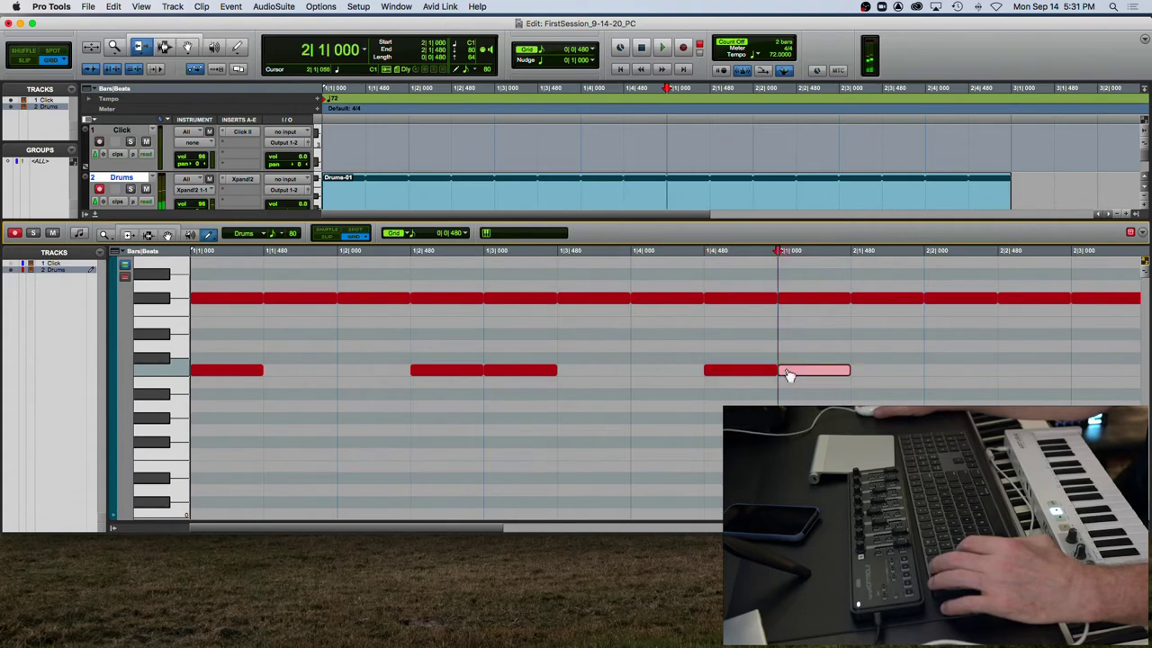
click(1017, 369)
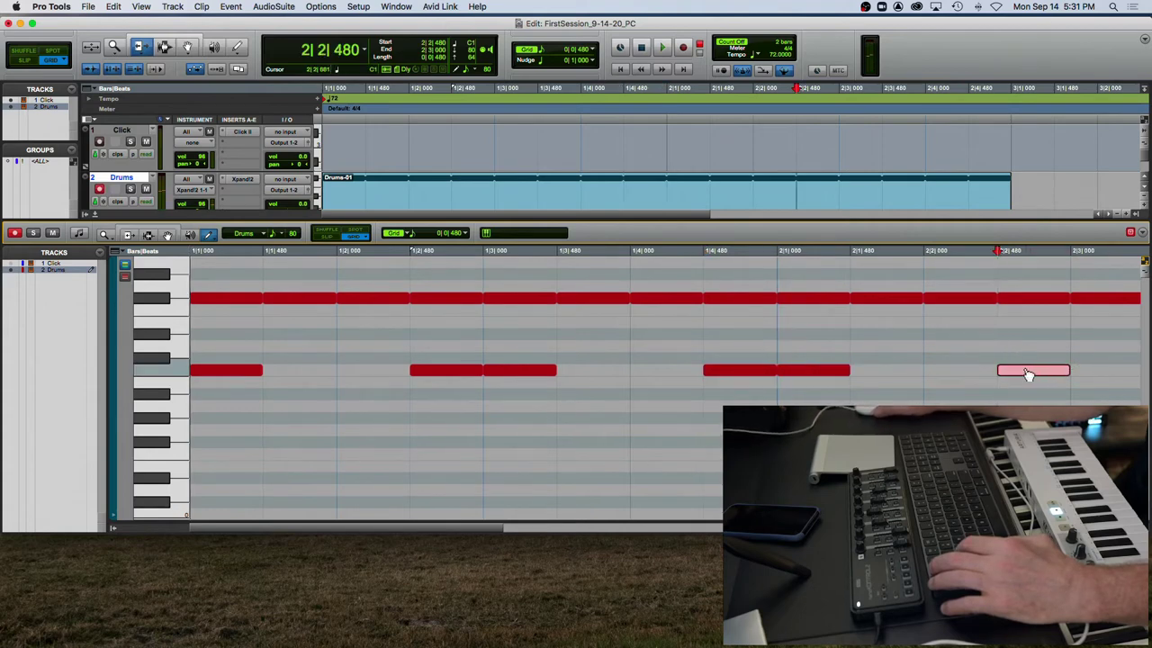
scroll(1028, 371, right, 1)
click(1038, 371)
scroll(998, 369, right, 8)
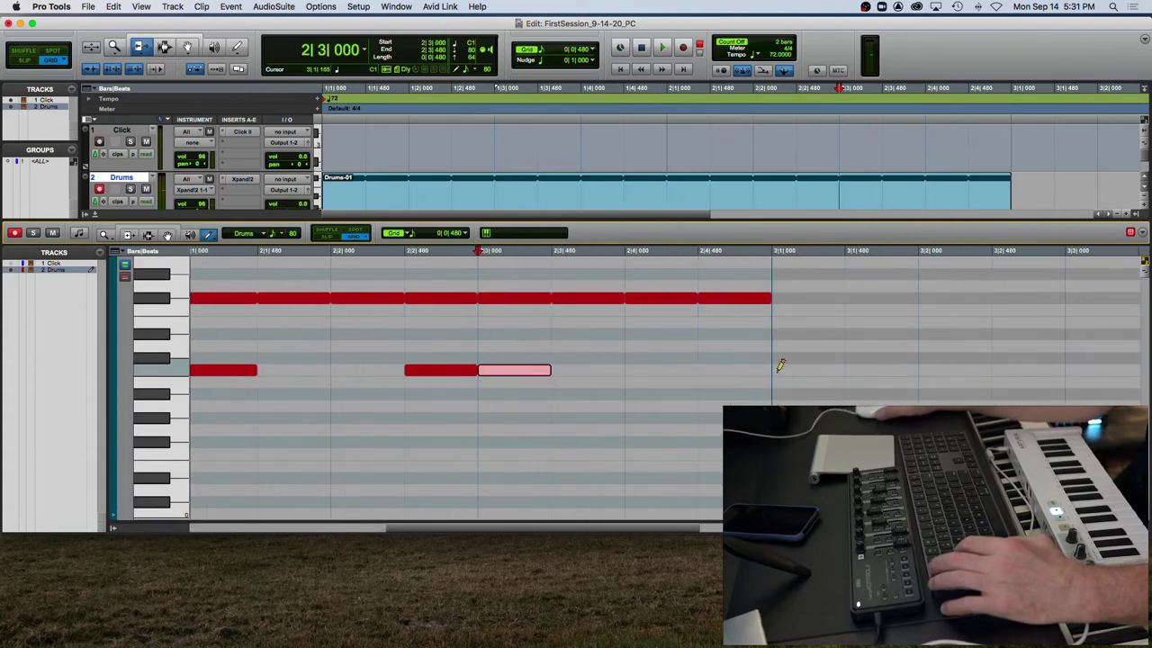
click(722, 369)
scroll(663, 364, left, 8)
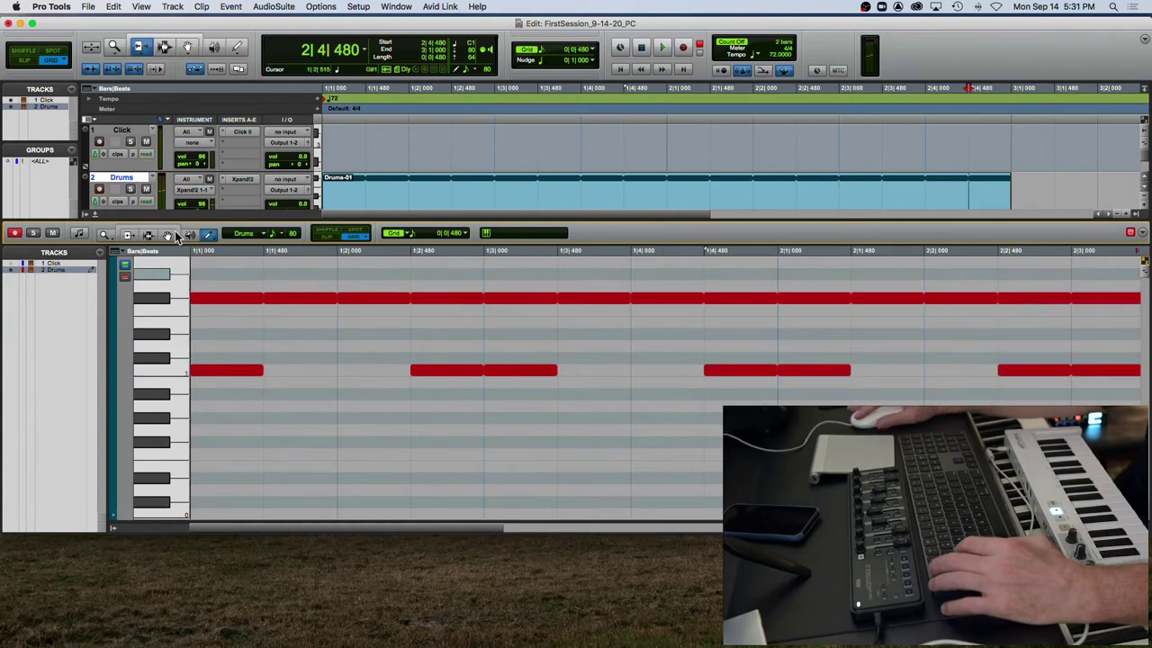
Draw eighth-note snares on C#1 at 1|2|000, 1|4|000, 2|2|000 and 2|4|000
click(345, 355)
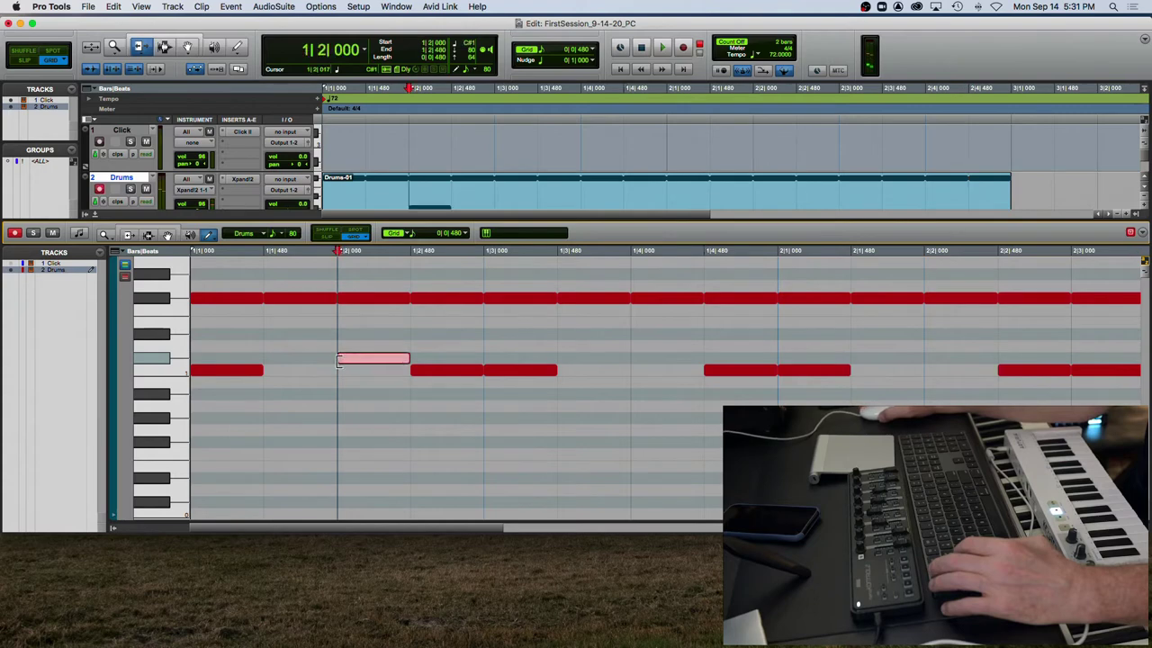
click(636, 359)
click(935, 357)
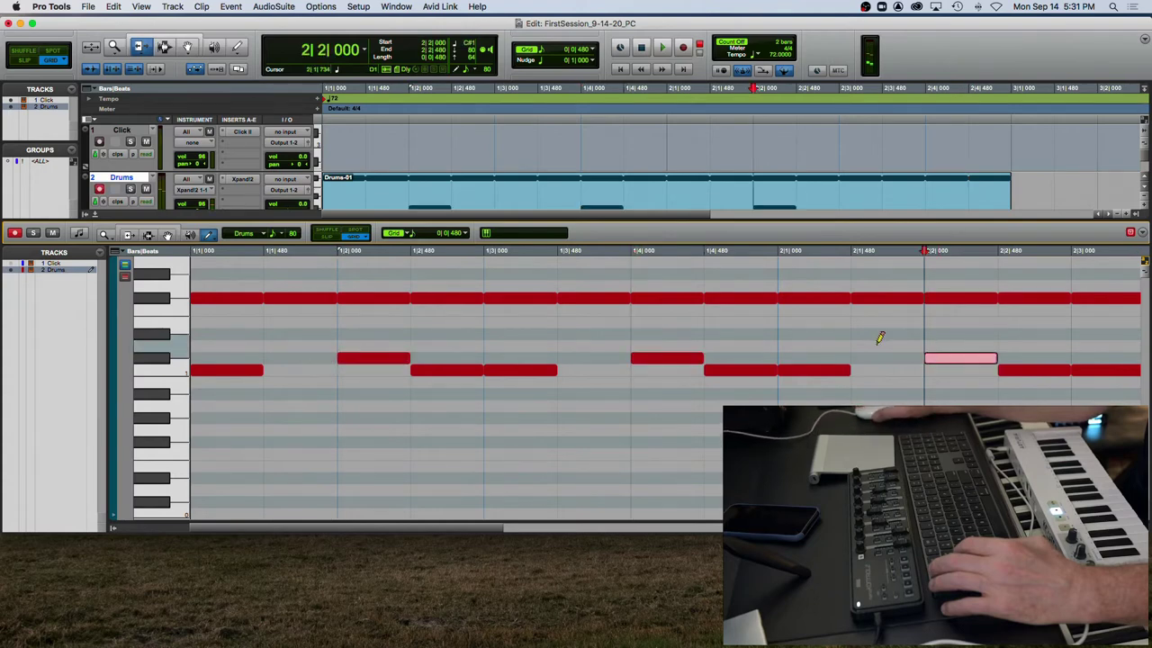
scroll(880, 338, right, 5)
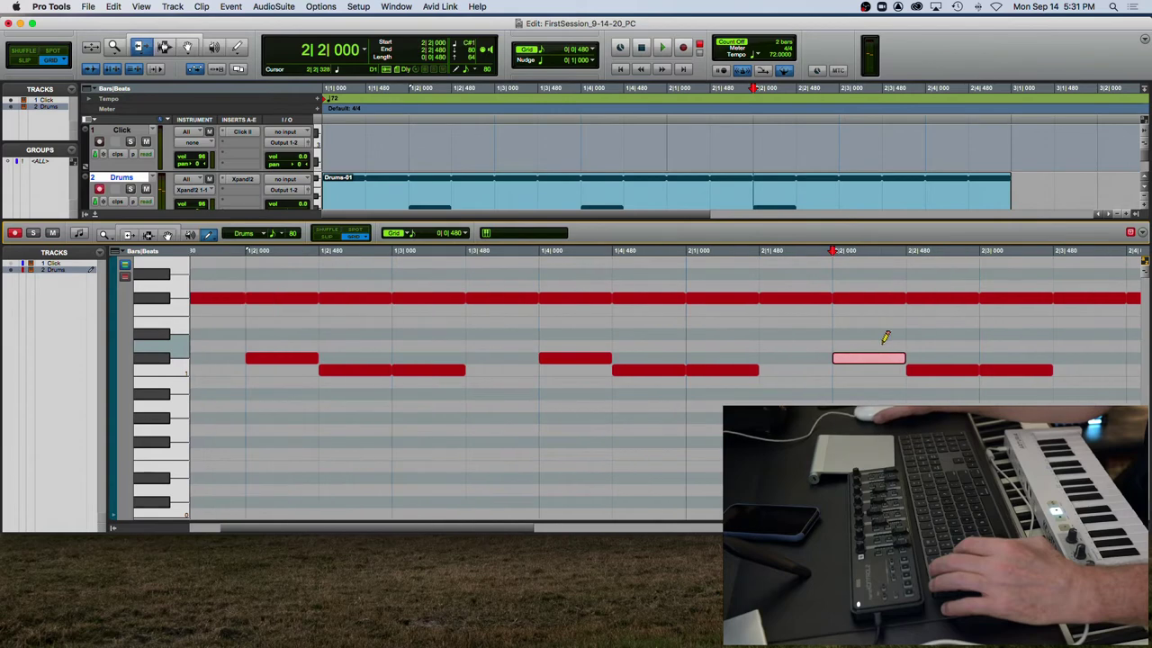
scroll(882, 340, right, 10)
click(928, 355)
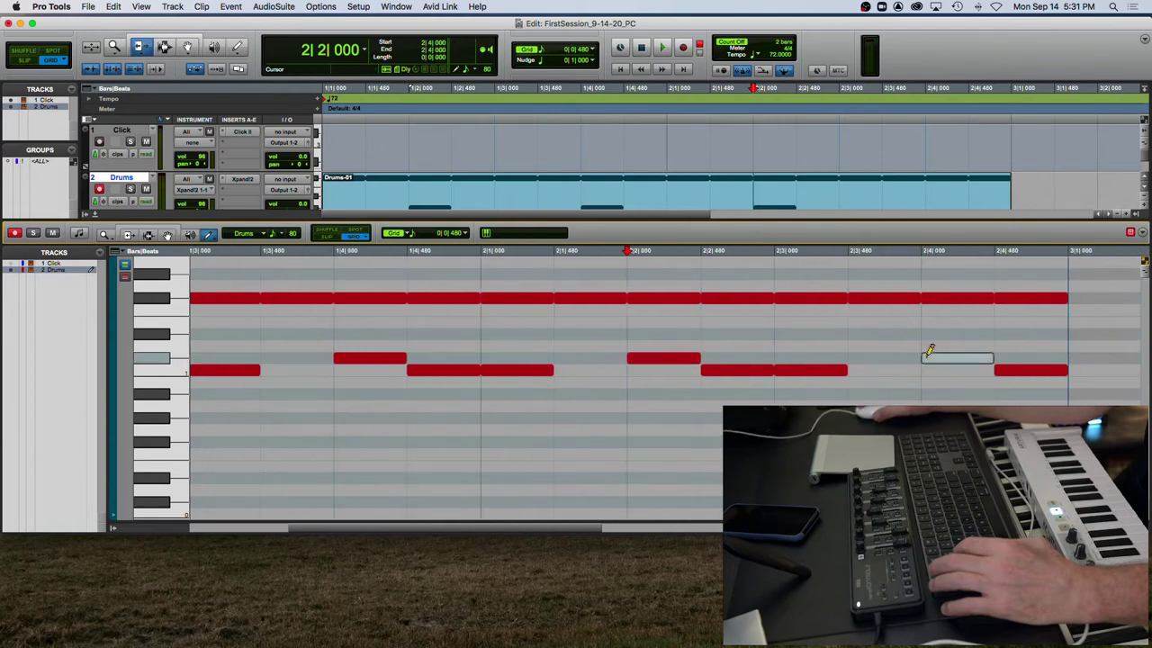
Play back the programmed two-bar drum beat from the session start and stop it
key(Return)
key(space)
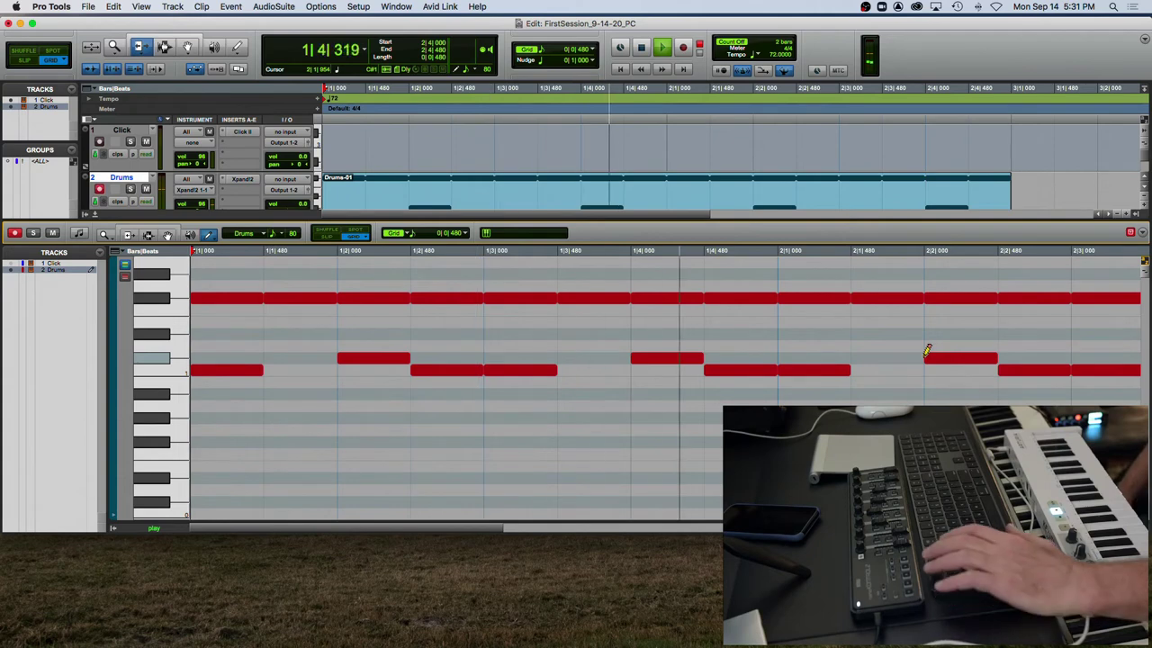
key(r)
key(r)
key(t)
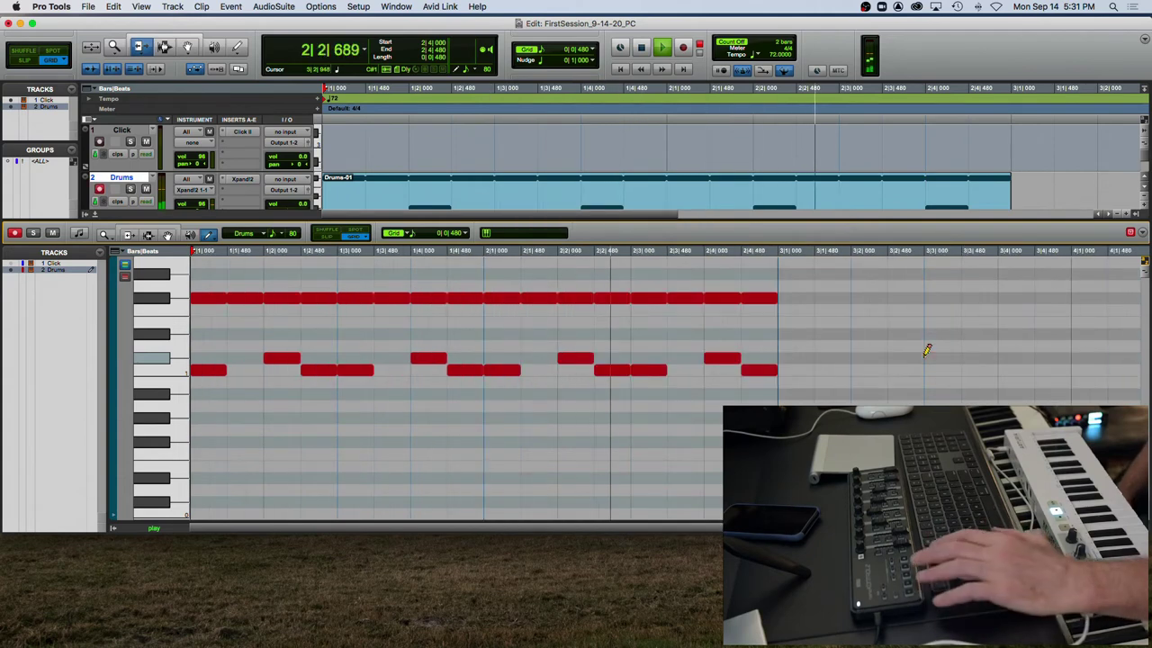
key(space)
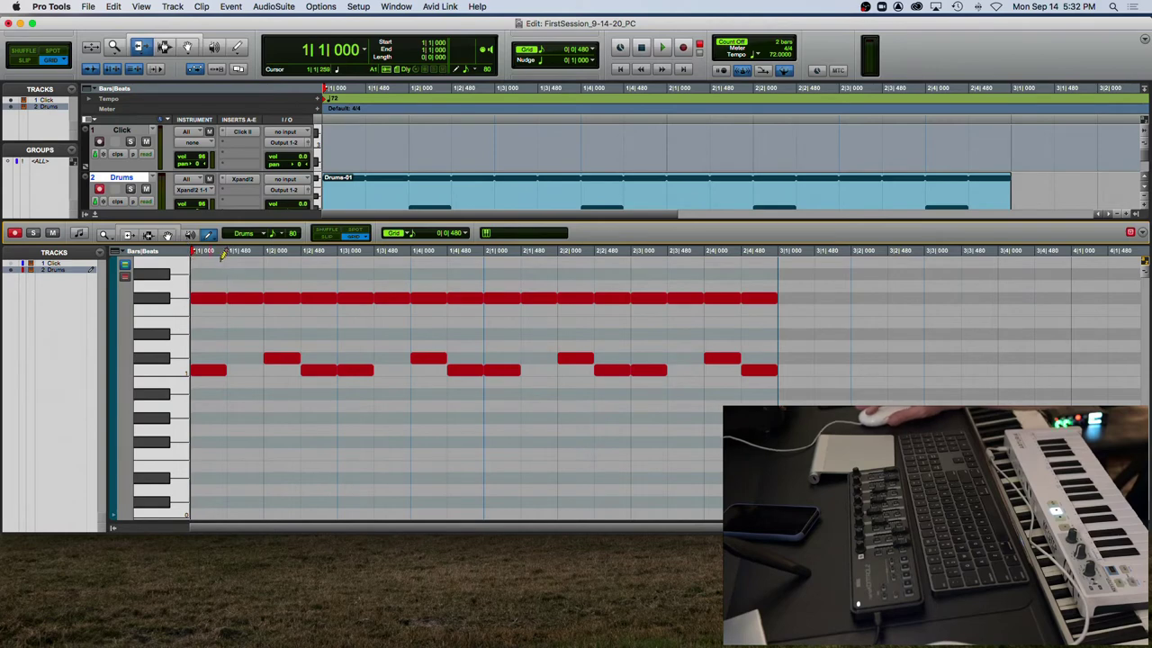
Activate the MIDI Editor's Grabber tool and set its grid to 1/16 note
click(170, 234)
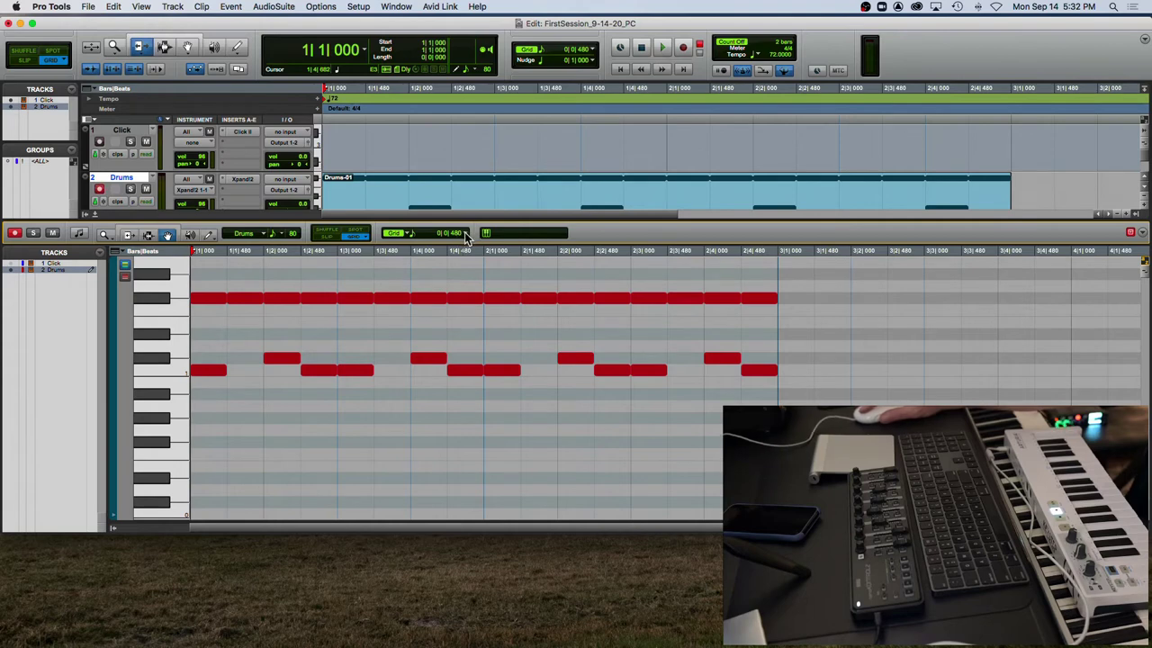
key(super+bracketright)
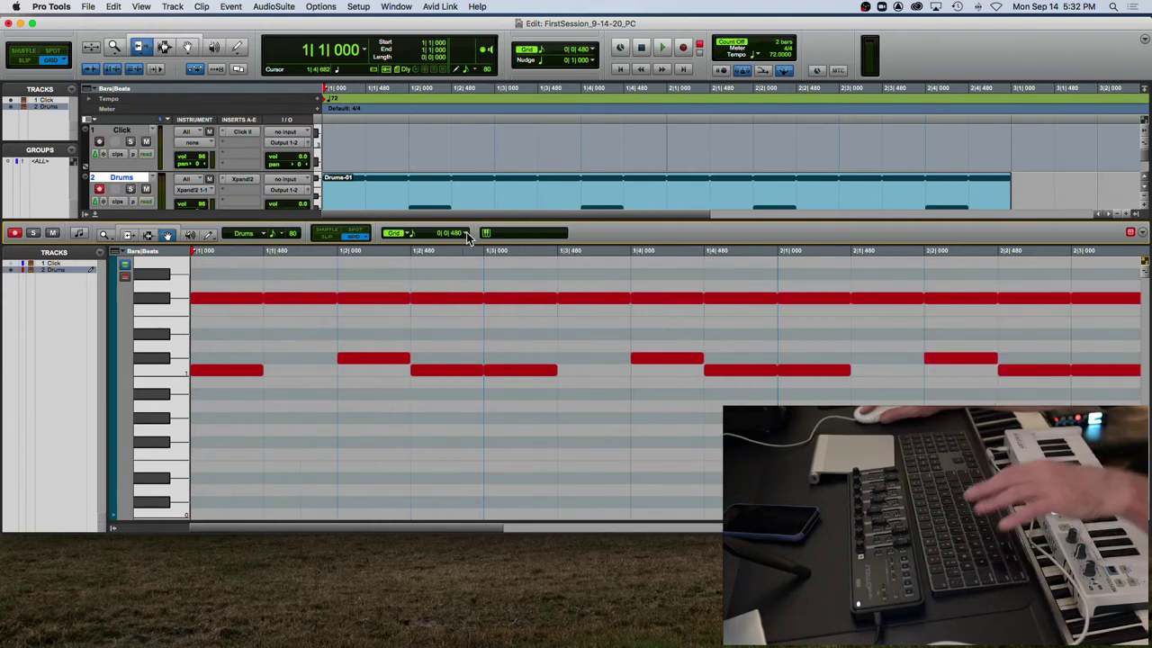
click(460, 234)
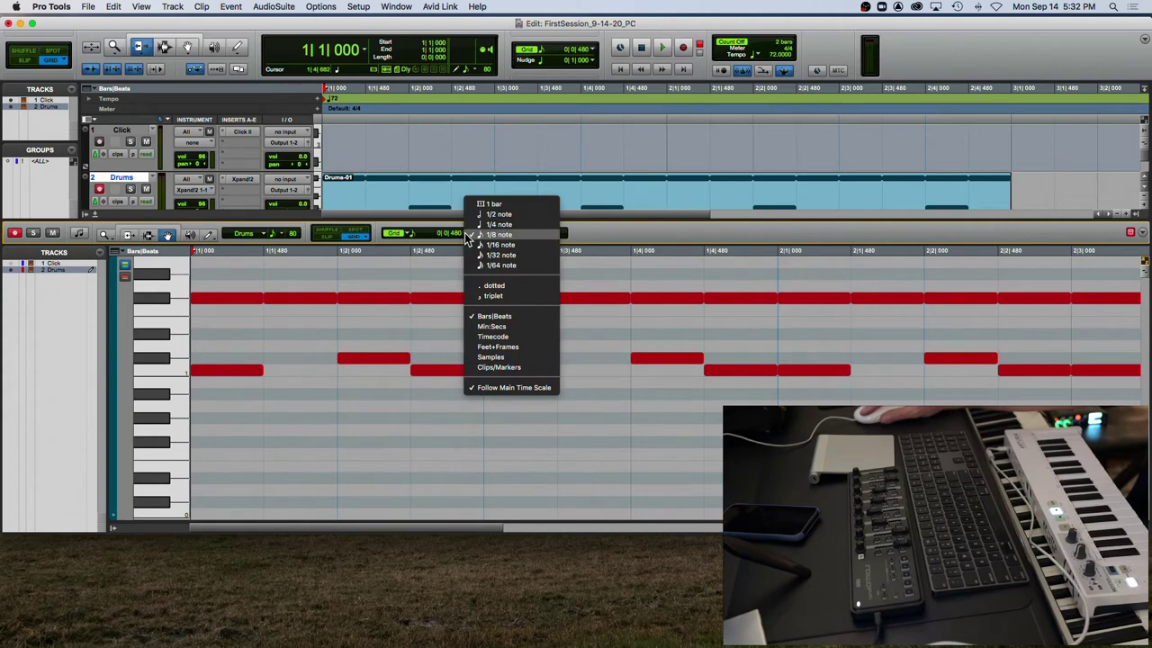
click(407, 235)
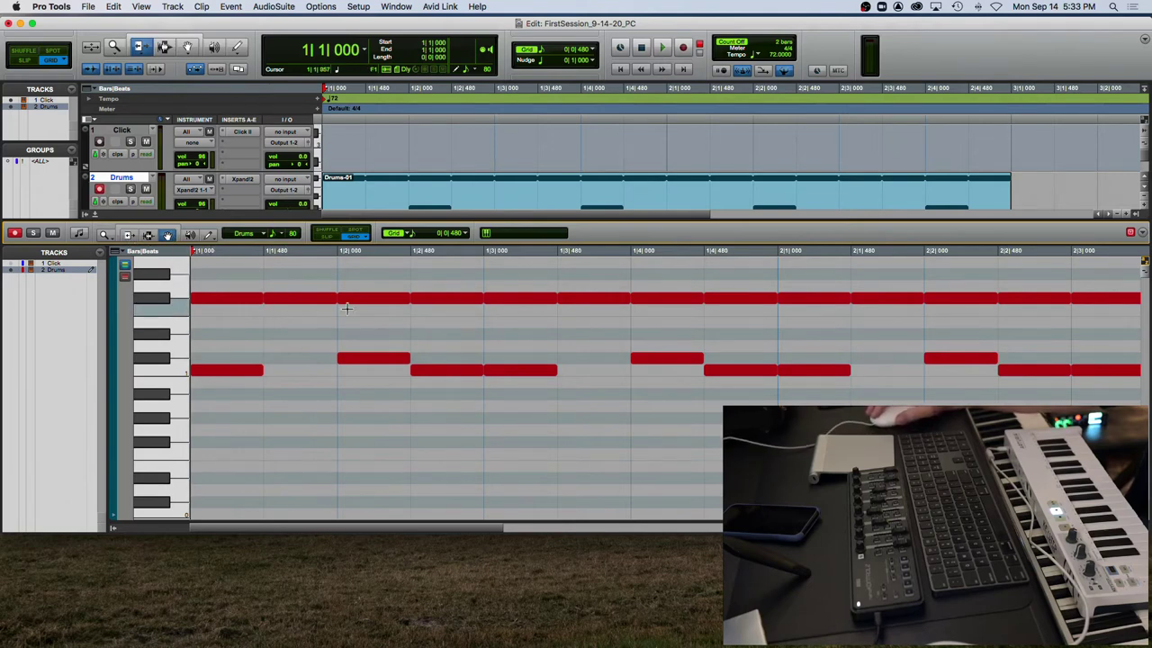
click(466, 234)
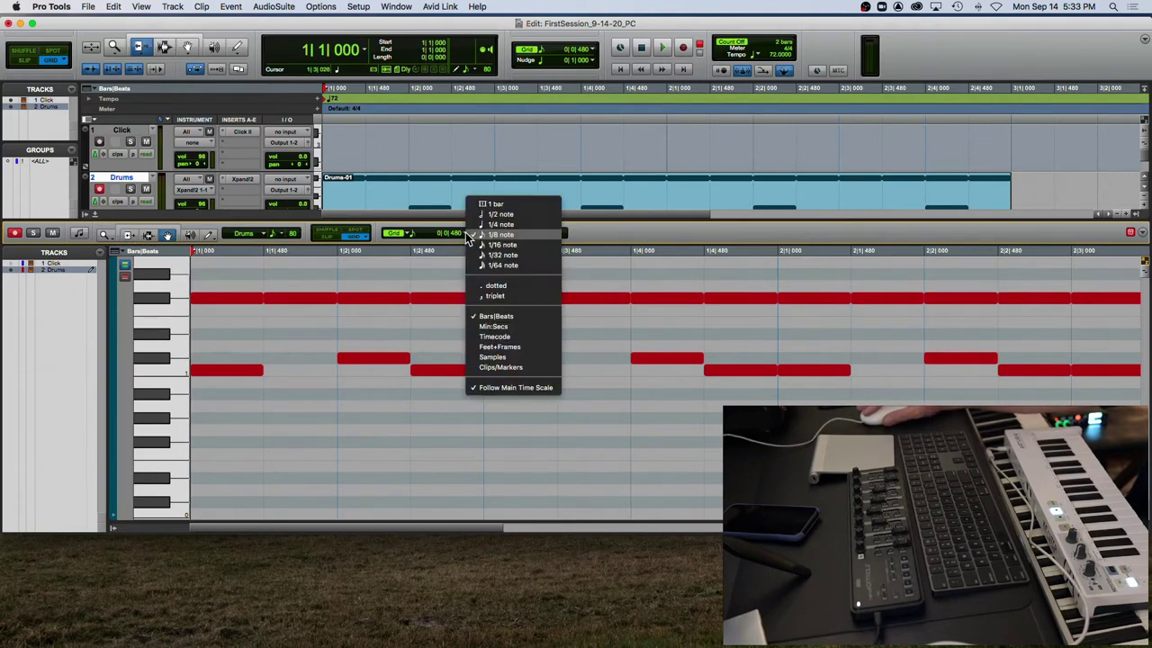
click(470, 245)
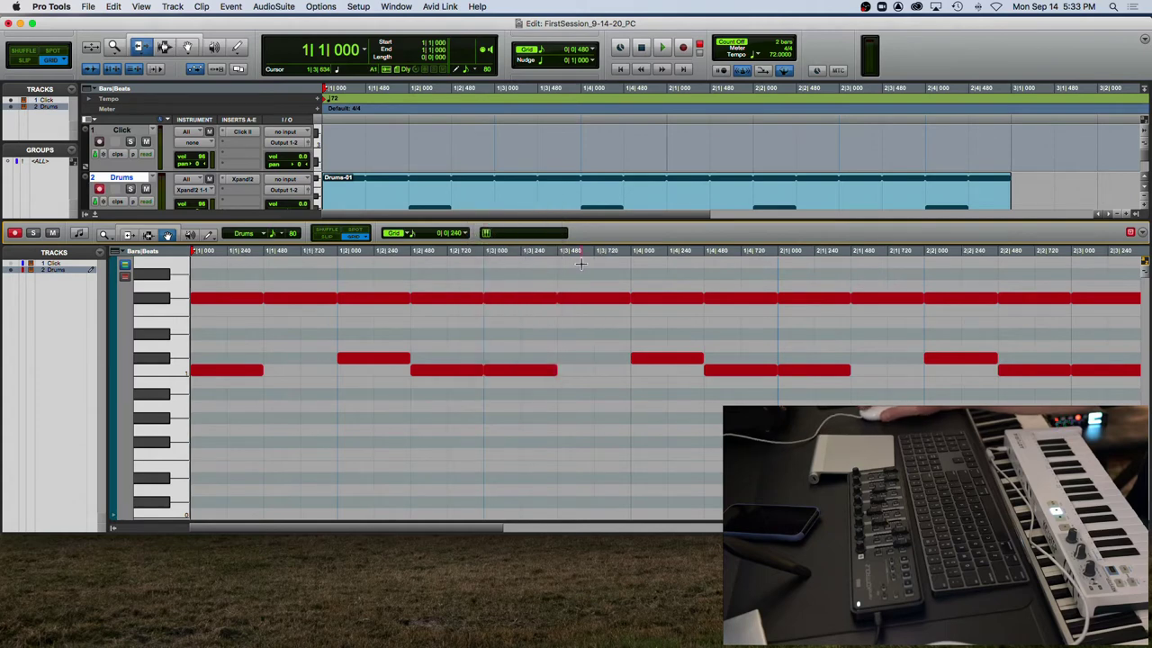
Trim the starts of the C1 kicks at 1|2|480 and 1|4|480 to 1|2|720 and 1|4|720 with the Trim tool
click(129, 235)
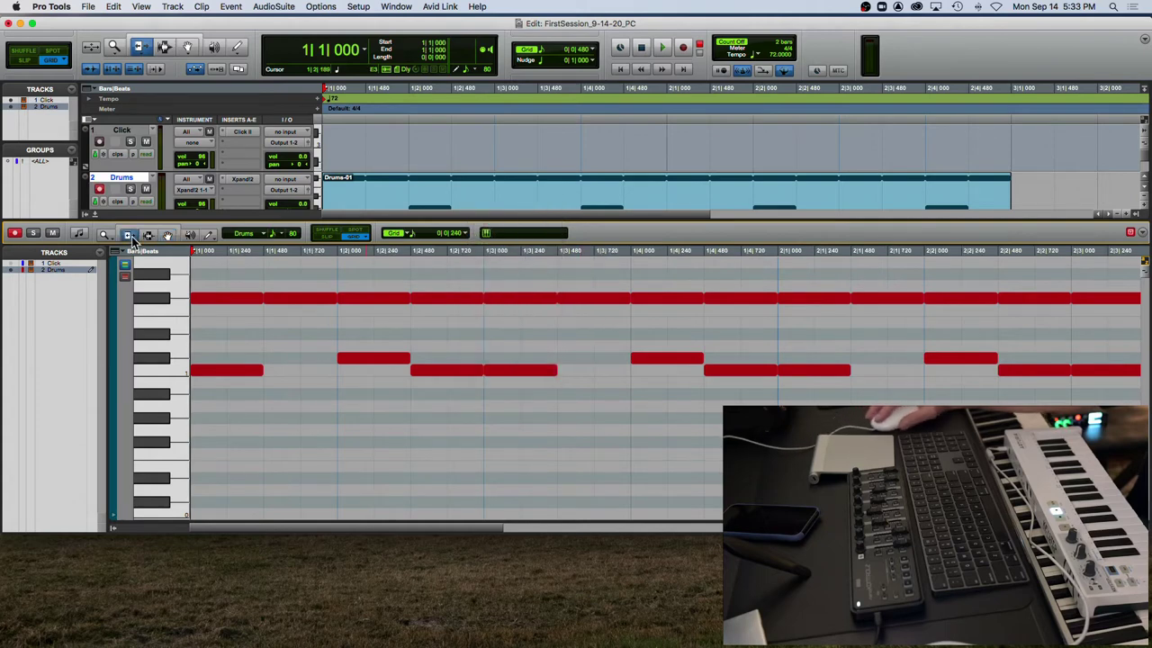
click(152, 235)
click(129, 235)
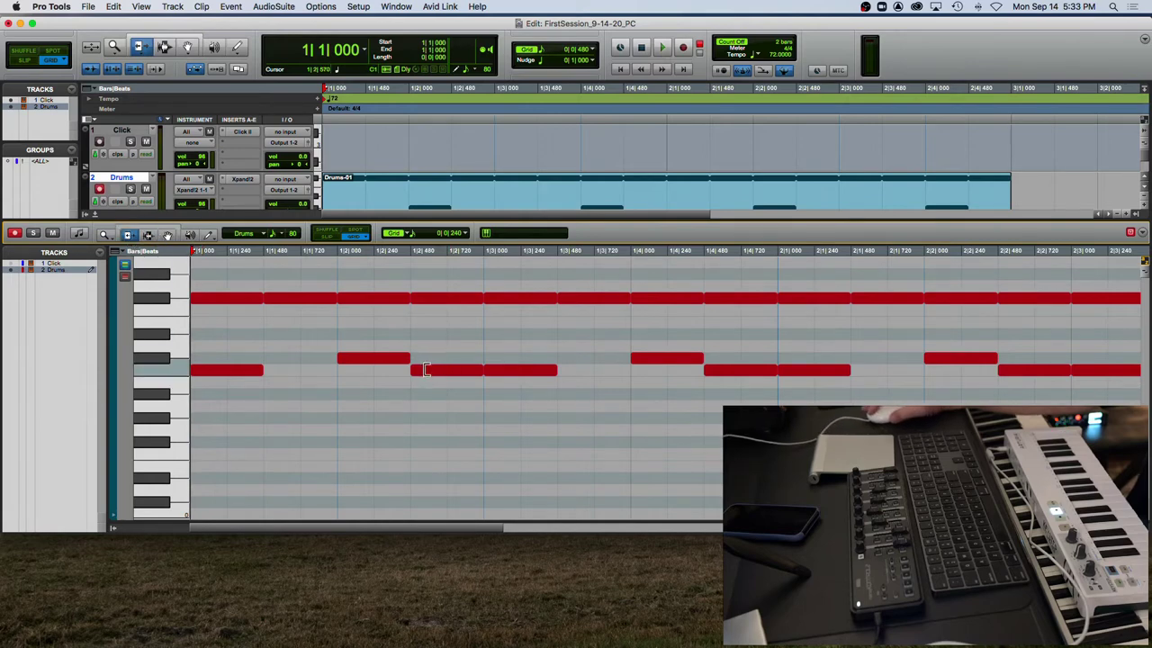
drag(426, 369, 445, 370)
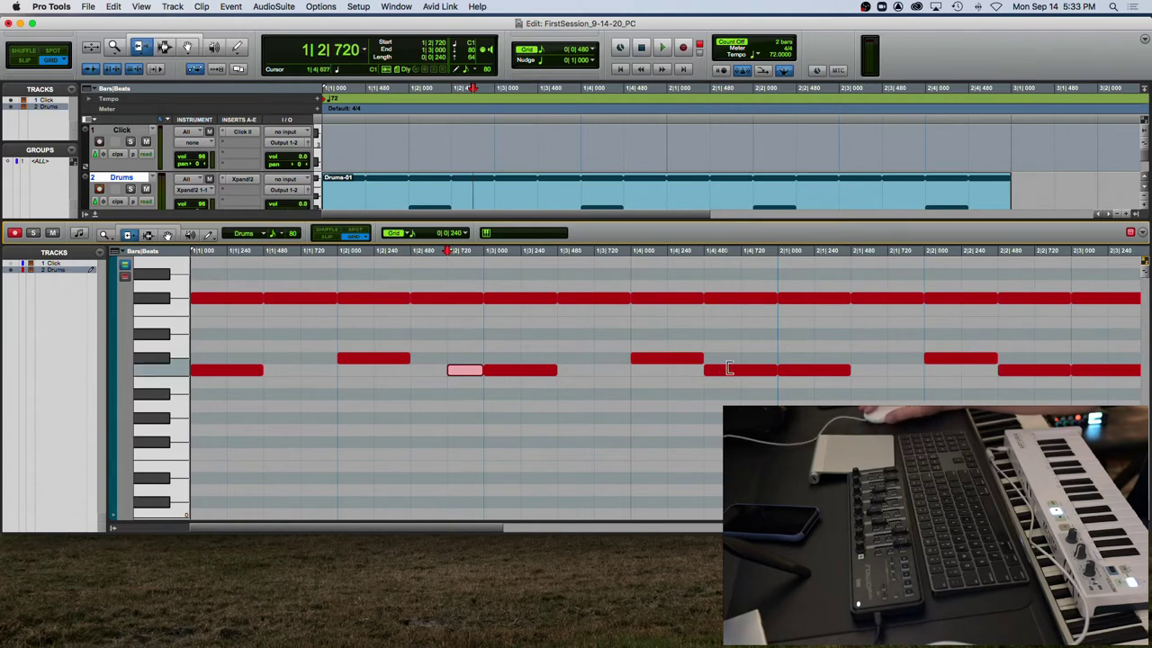
drag(729, 369, 743, 369)
Play back the beat with the shortened kicks from the session start and stop it
key(Return)
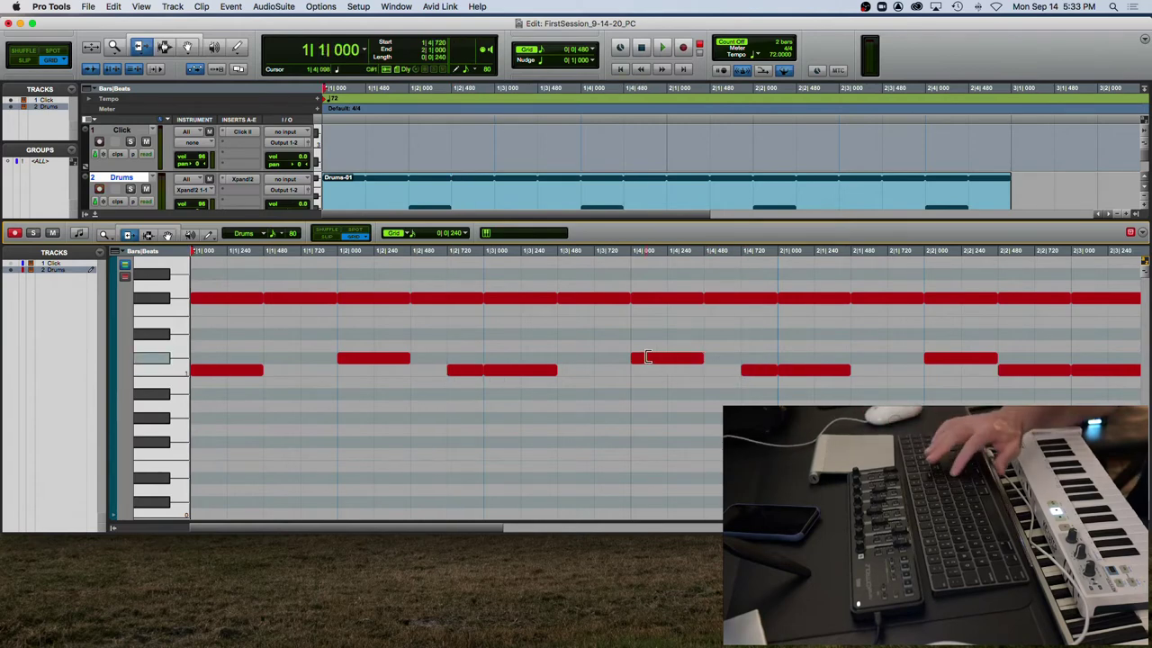
key(space)
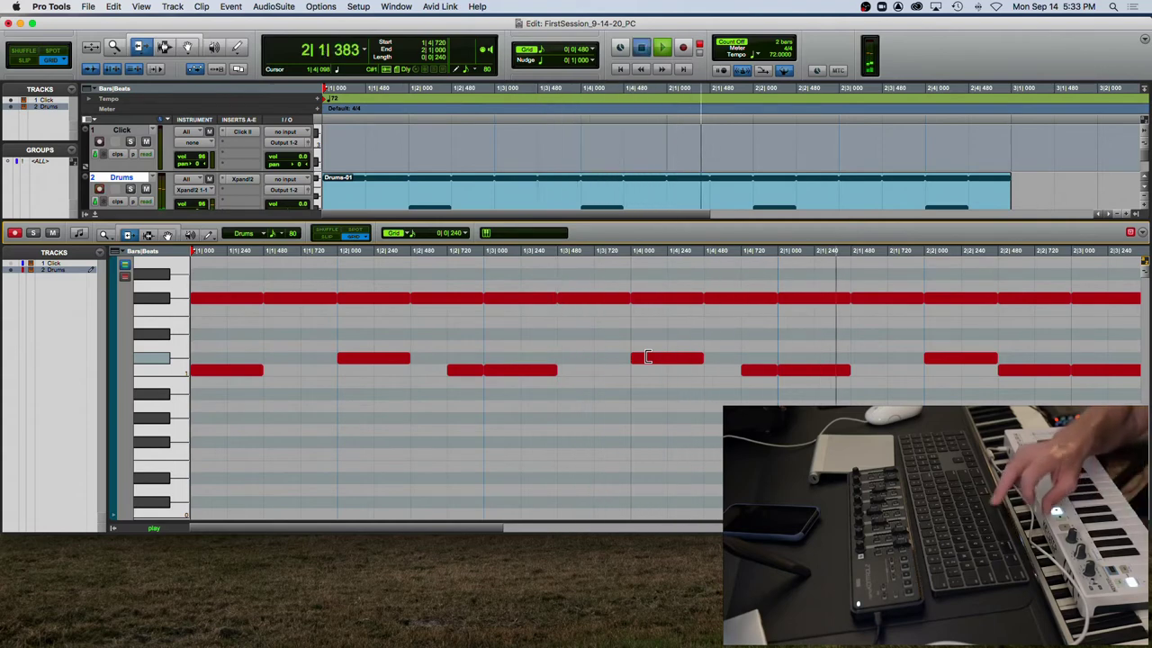
key(space)
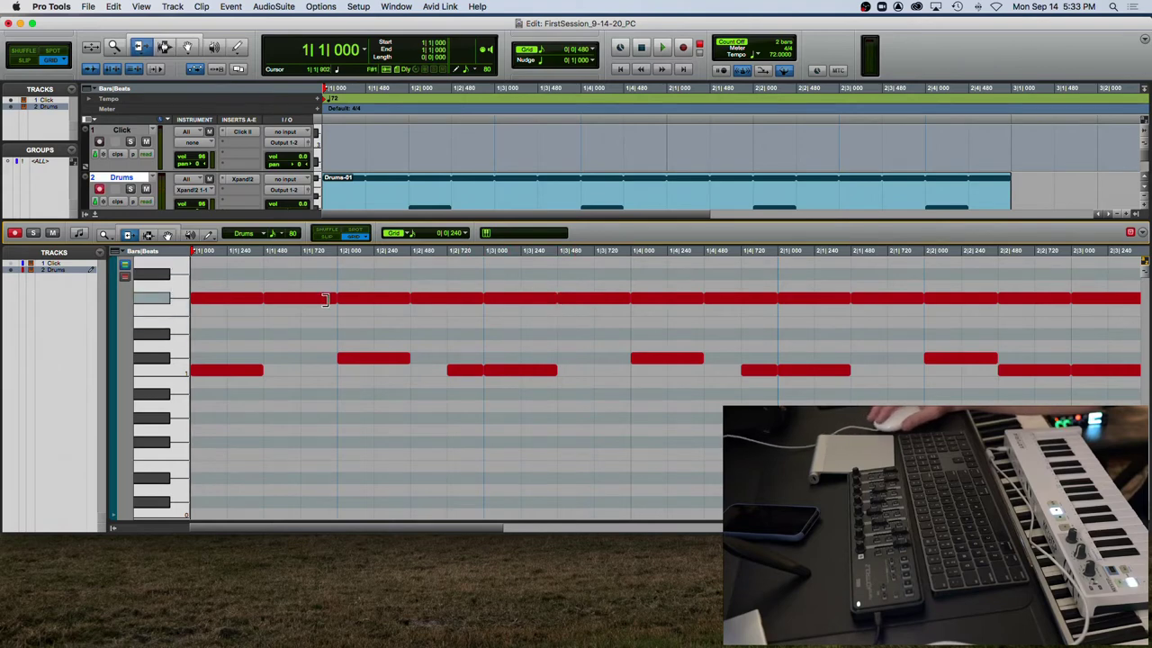
Split the F#1 hi-hat notes in bar 1 at 1|1|720, 1|2|720, 1|3|720 and 1|4|720 using the Selector tool
click(150, 236)
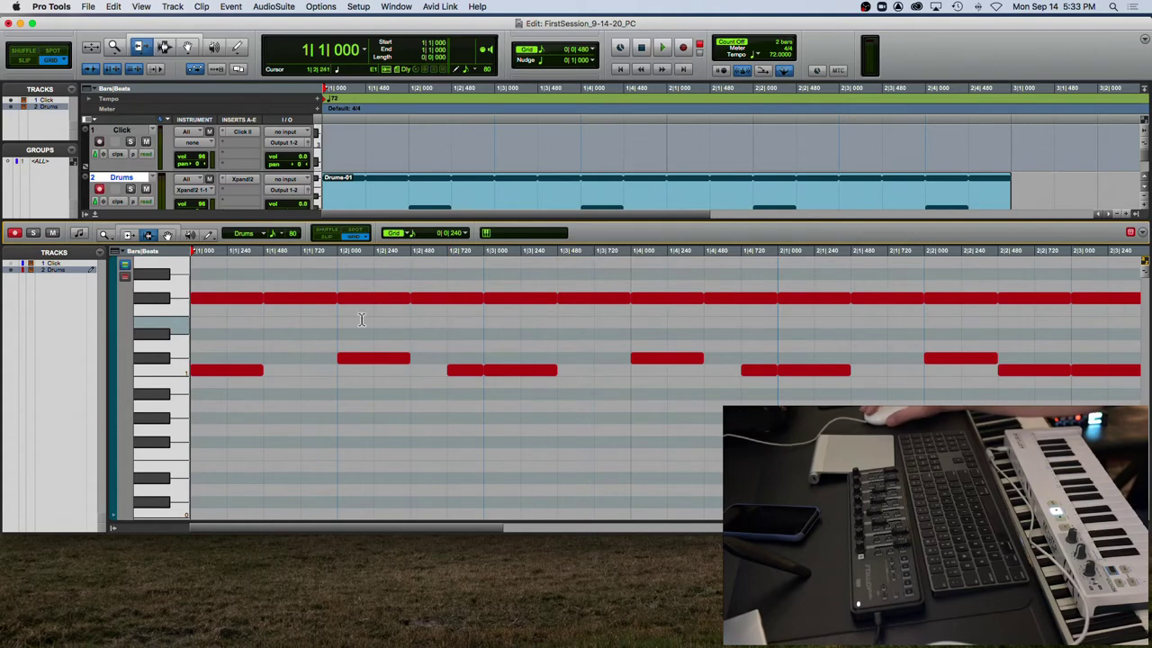
click(300, 326)
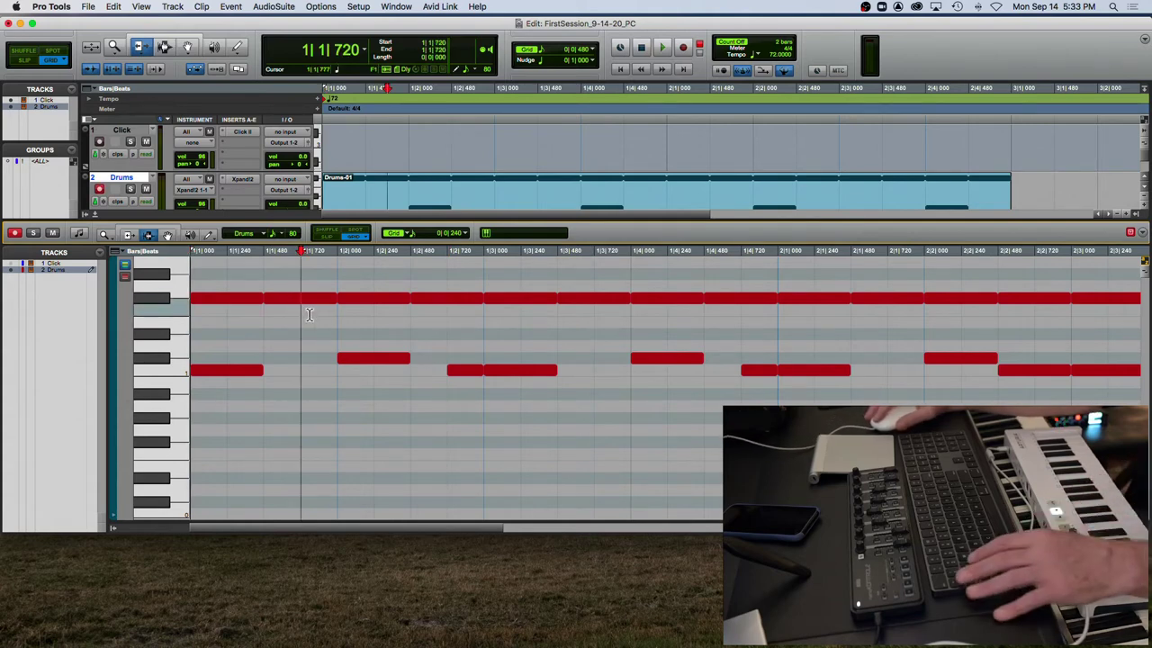
key(super+e)
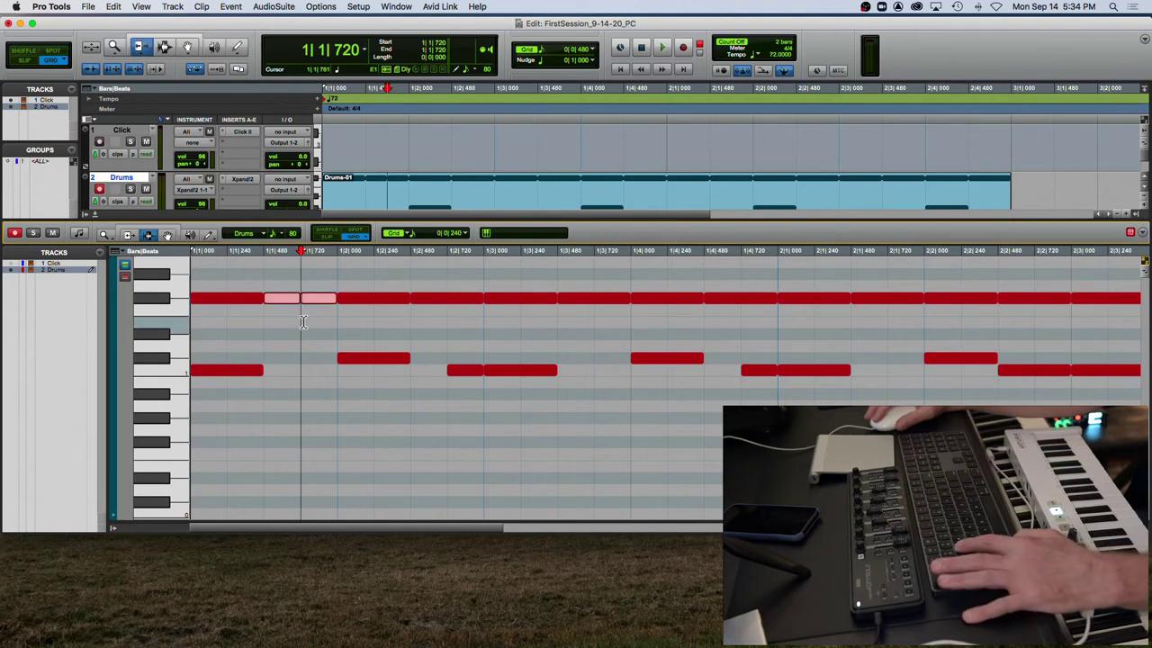
click(265, 321)
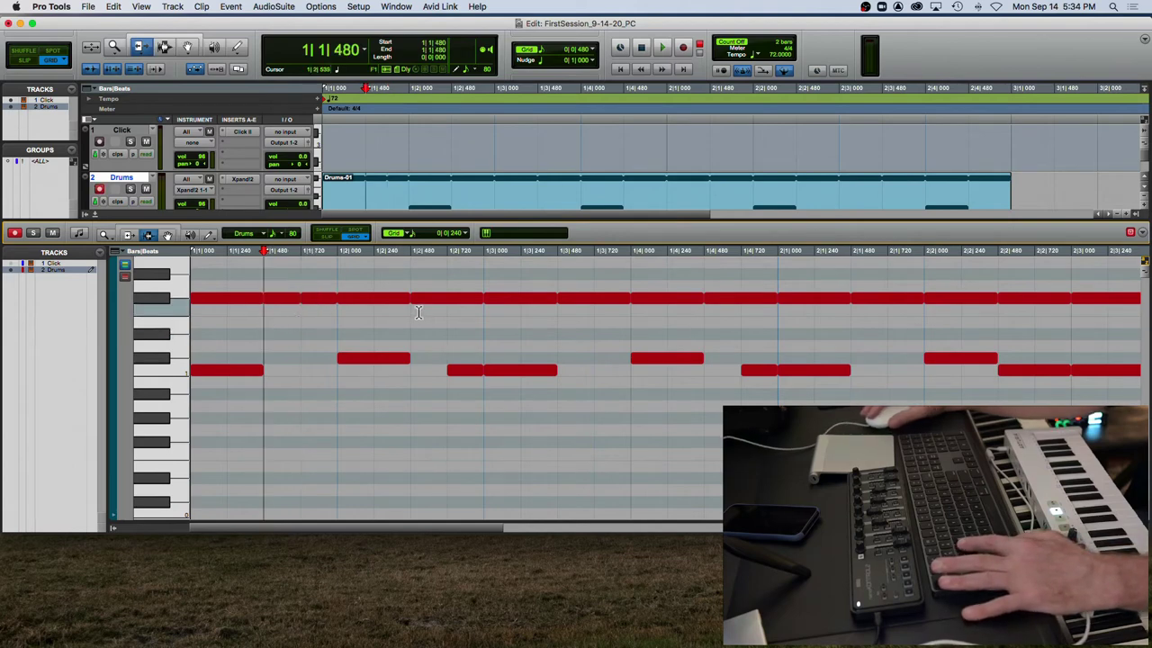
click(447, 315)
key(super+e)
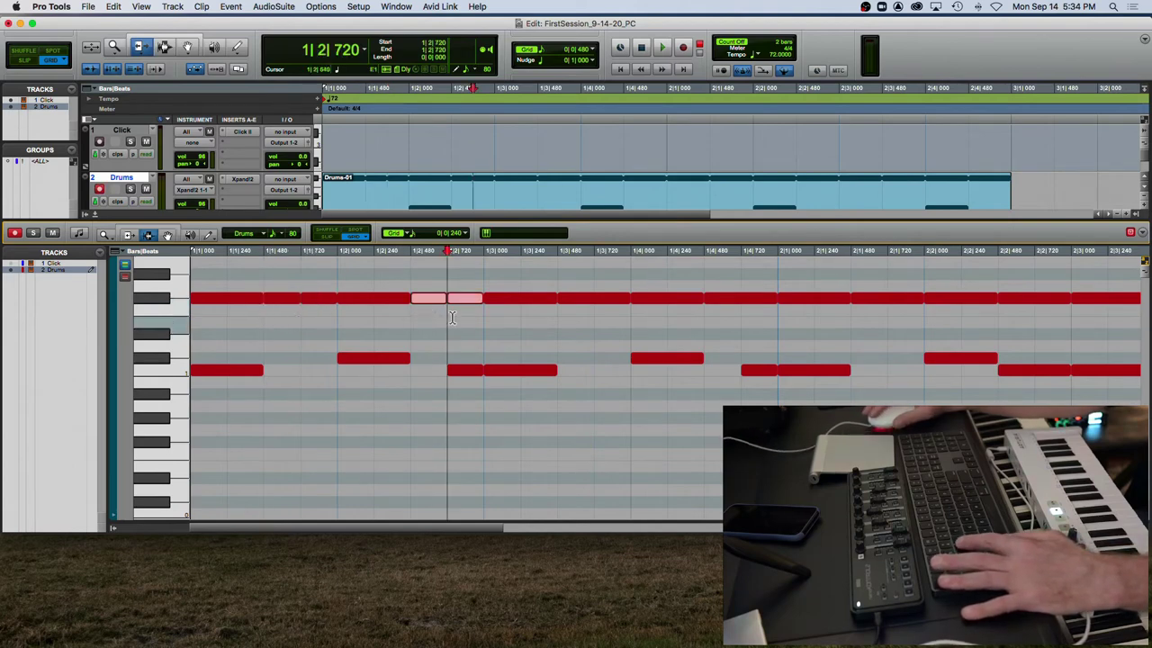
click(594, 314)
key(super+e)
click(742, 315)
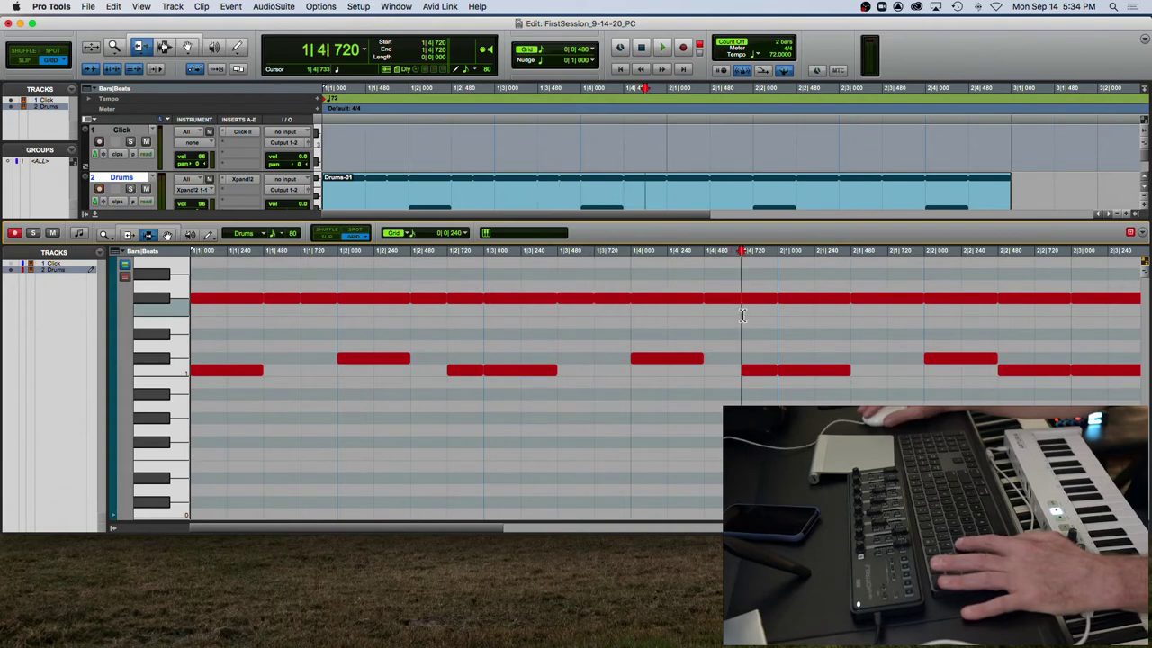
key(super+e)
Play back the beat with the split hi-hats from the session start and stop it
key(Return)
key(space)
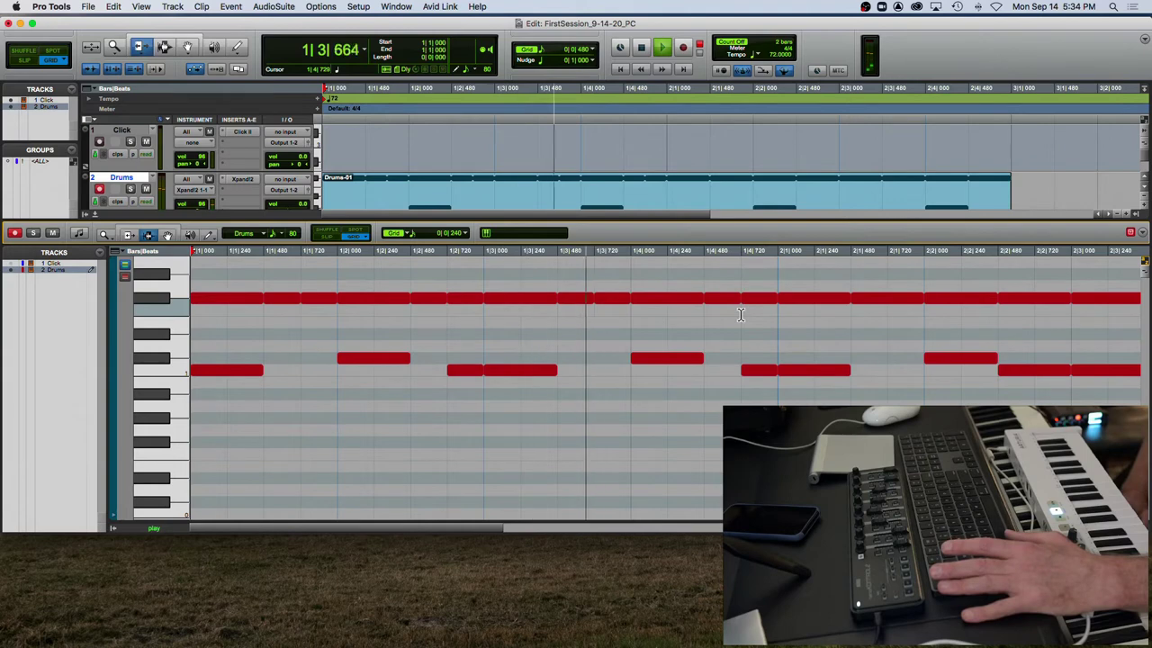
key(space)
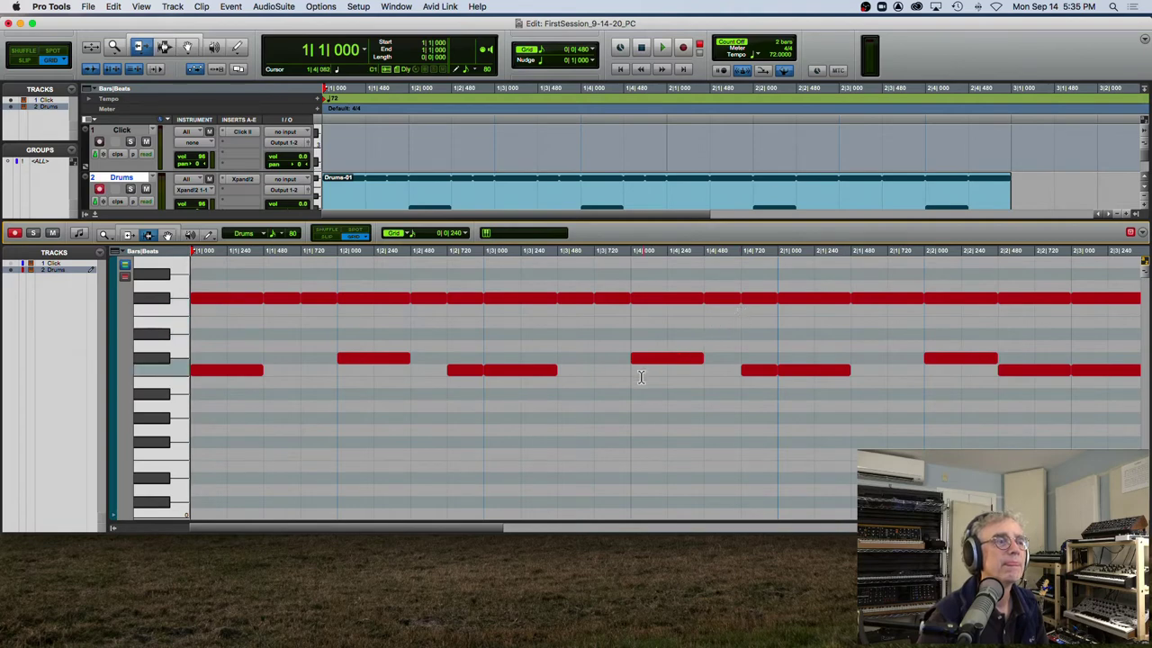
Hide the docked MIDI Editor and review the enabled MIDI input devices, accepting the dialog without changes
click(94, 214)
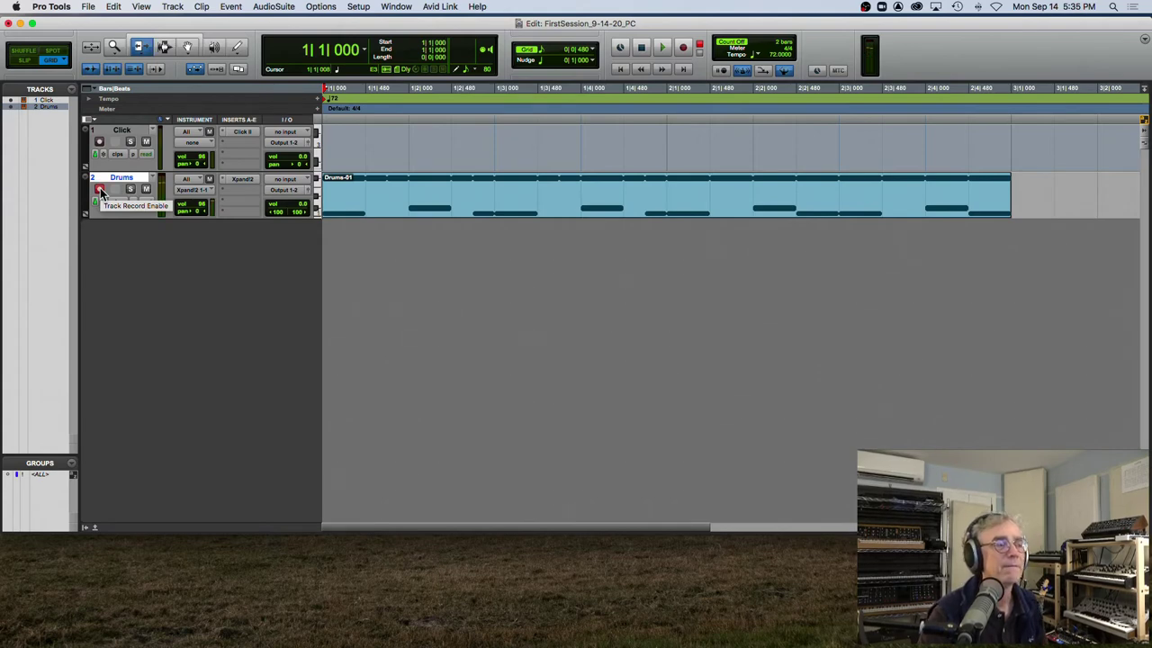
click(186, 182)
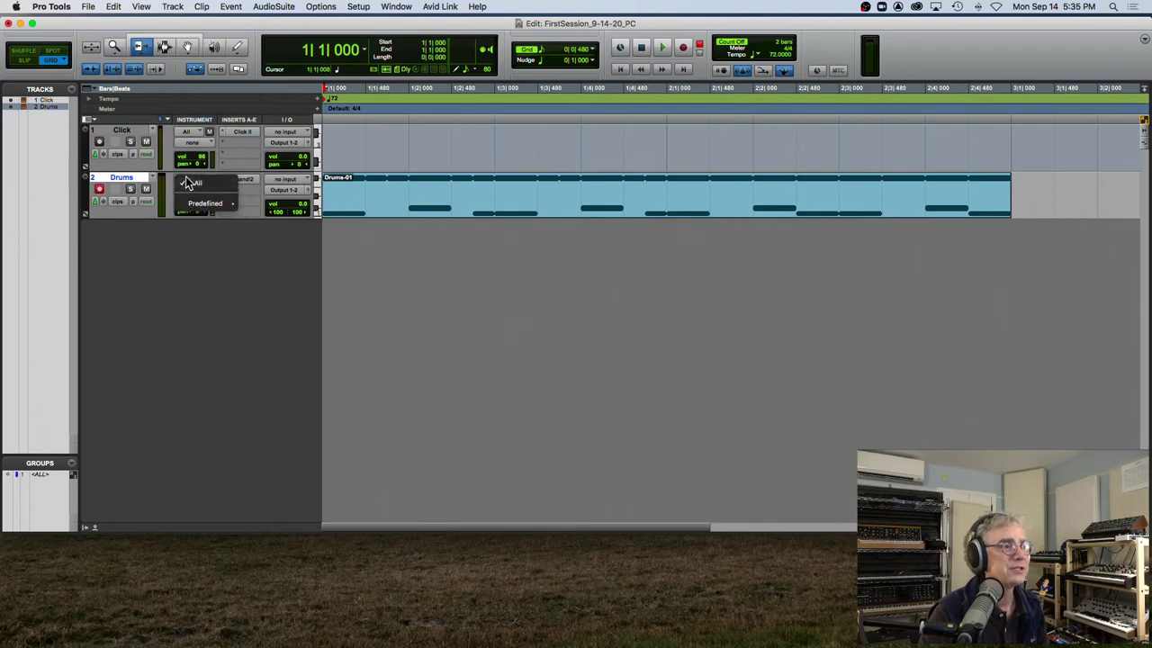
click(358, 6)
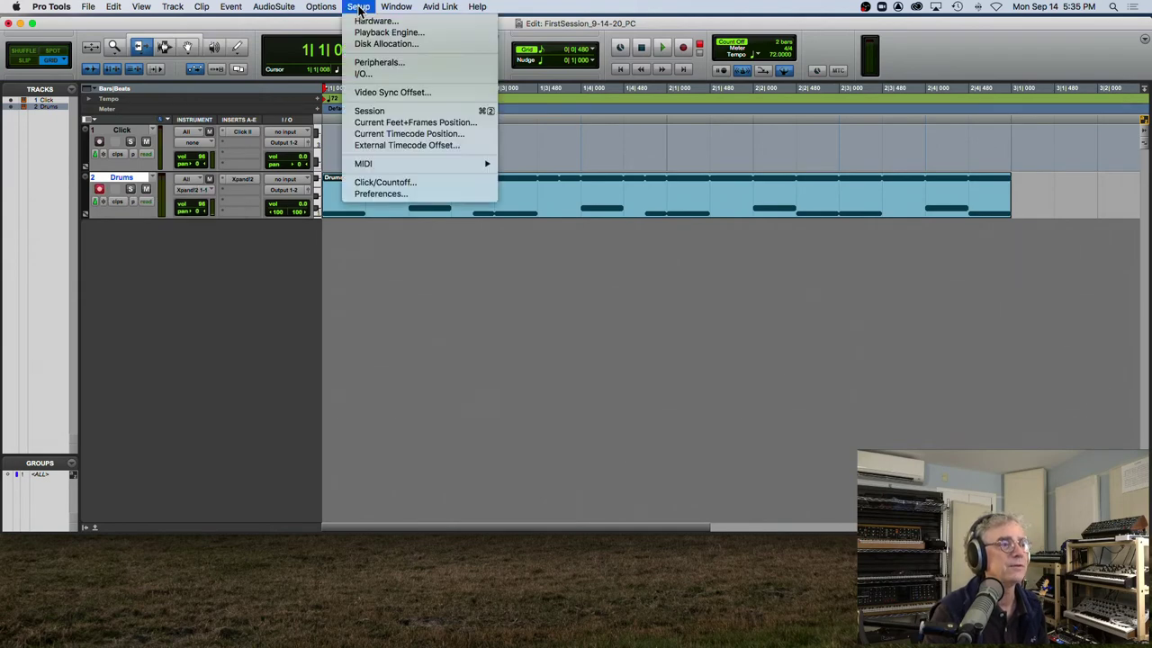
mouse_move(394, 8)
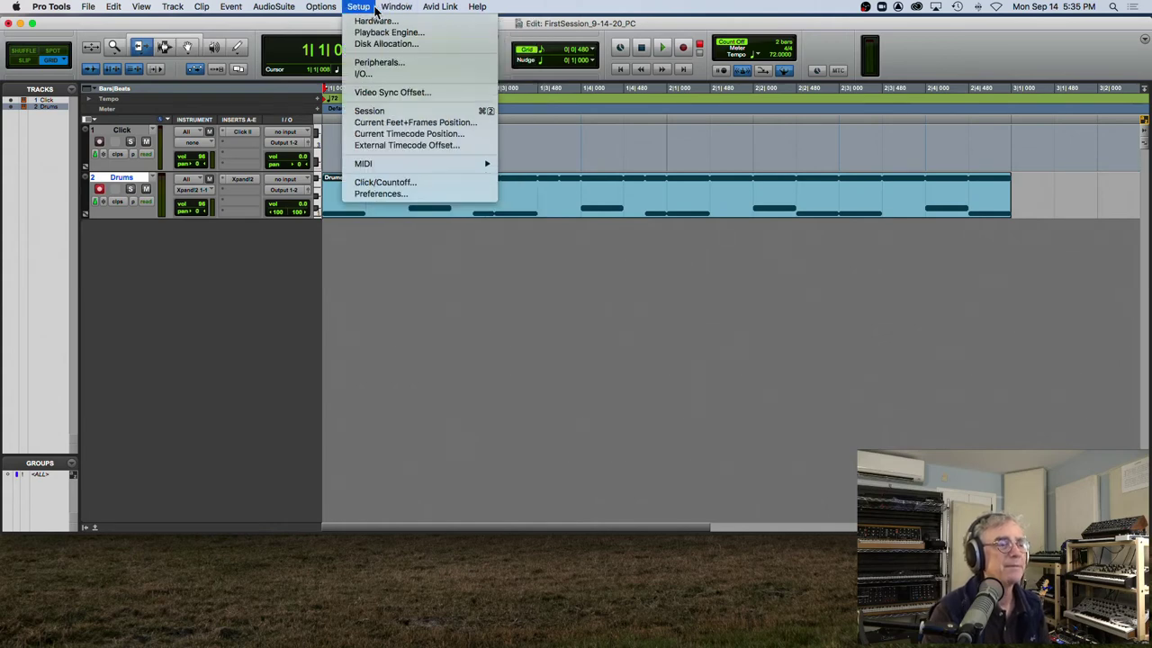
mouse_move(375, 164)
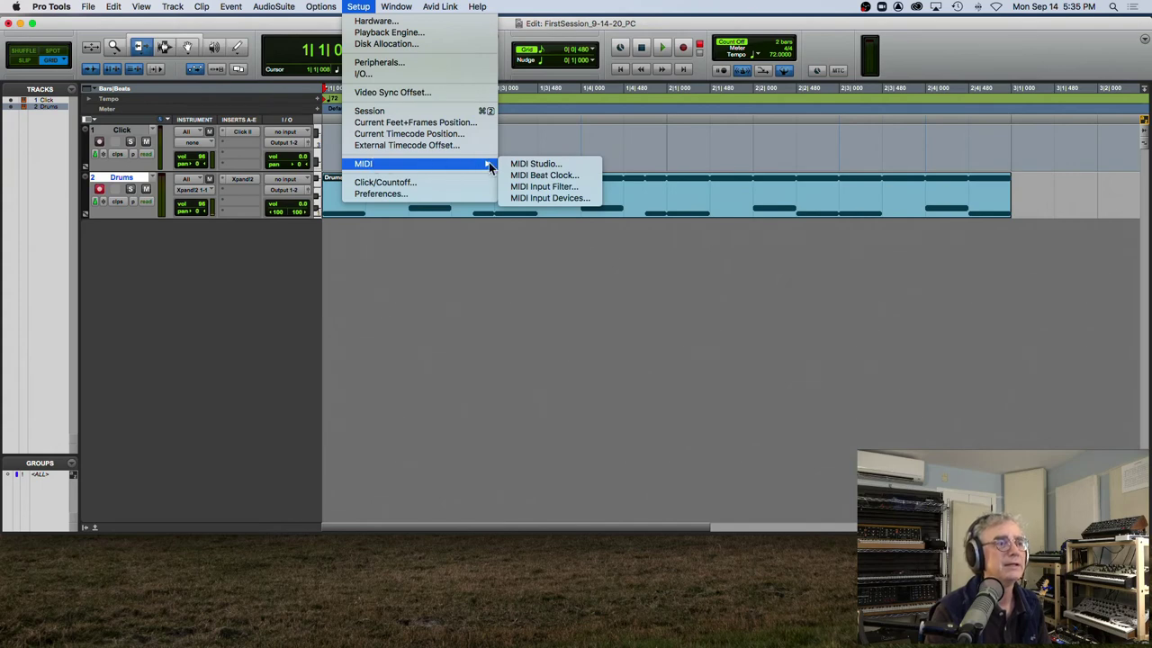
click(529, 198)
drag(510, 160, 464, 133)
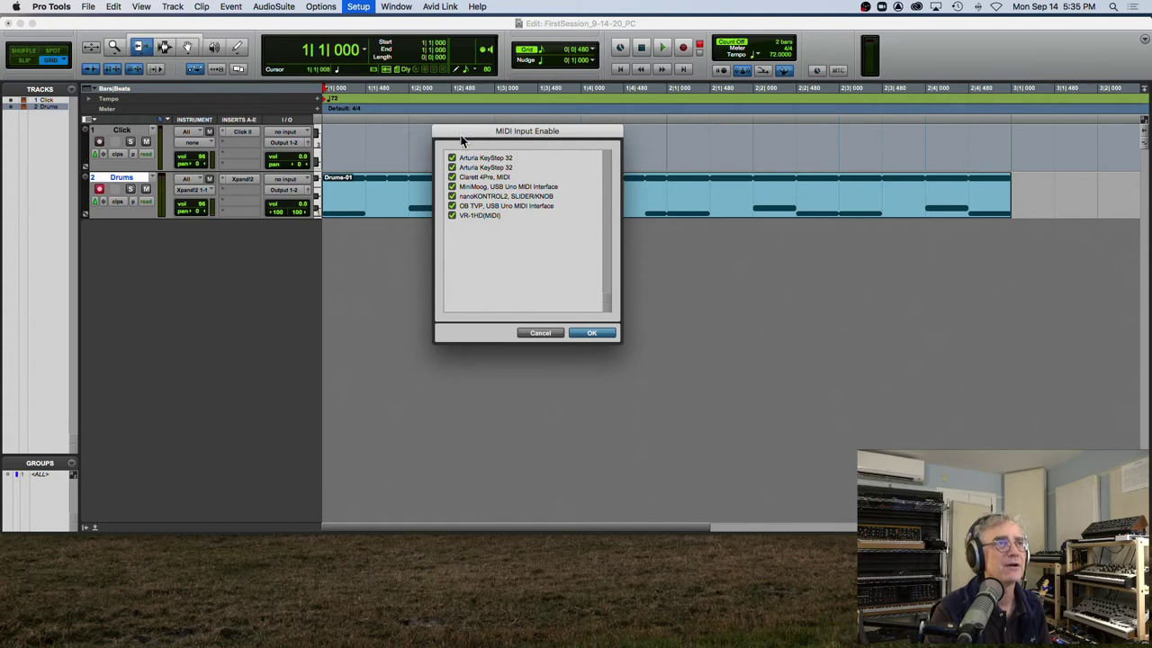
click(594, 333)
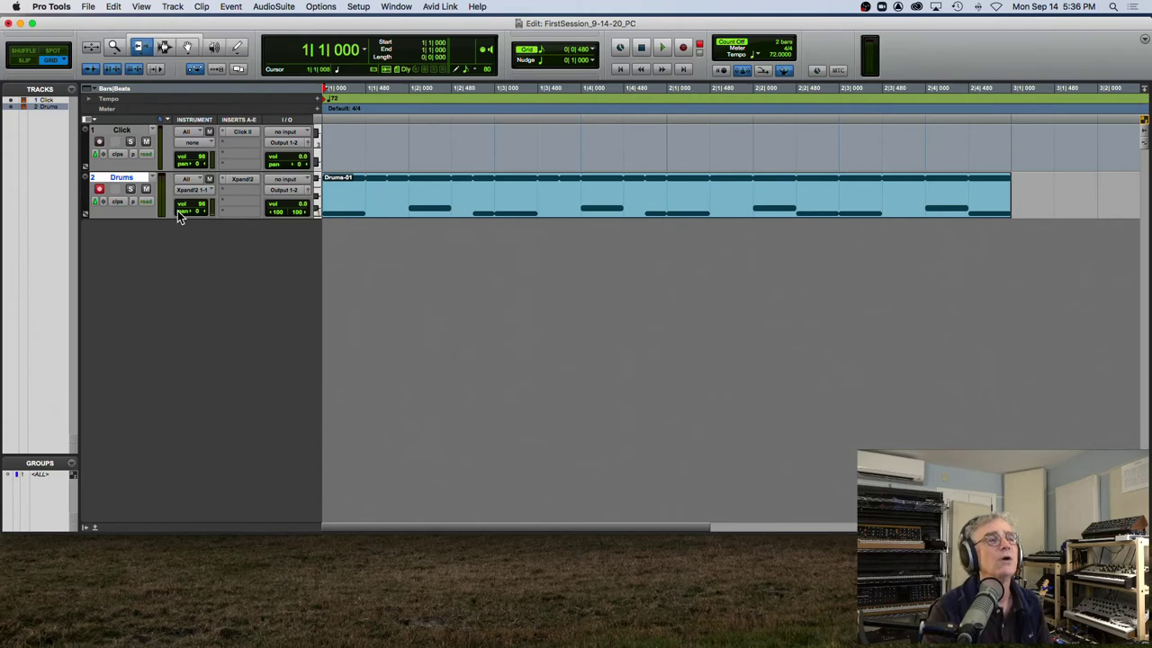
Select the Click track and widen the track list column of the Edit window
click(138, 132)
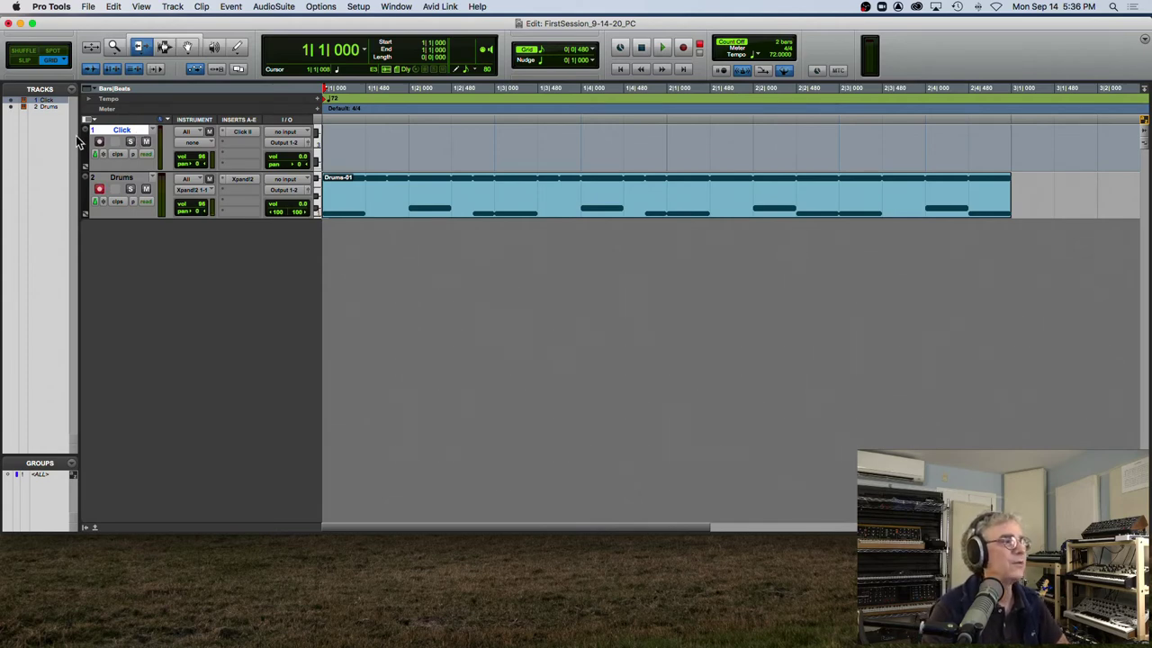
drag(77, 139, 161, 136)
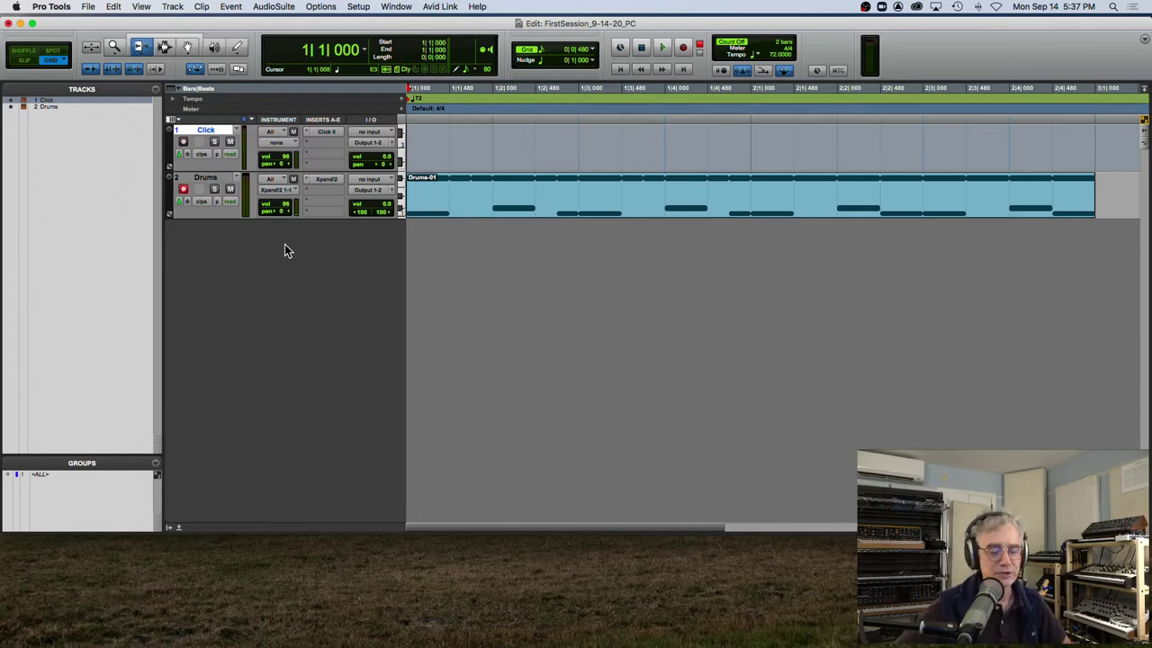
Examine the Xpand!2 plug-in window and the MIDI input selector of the Drums track
click(327, 183)
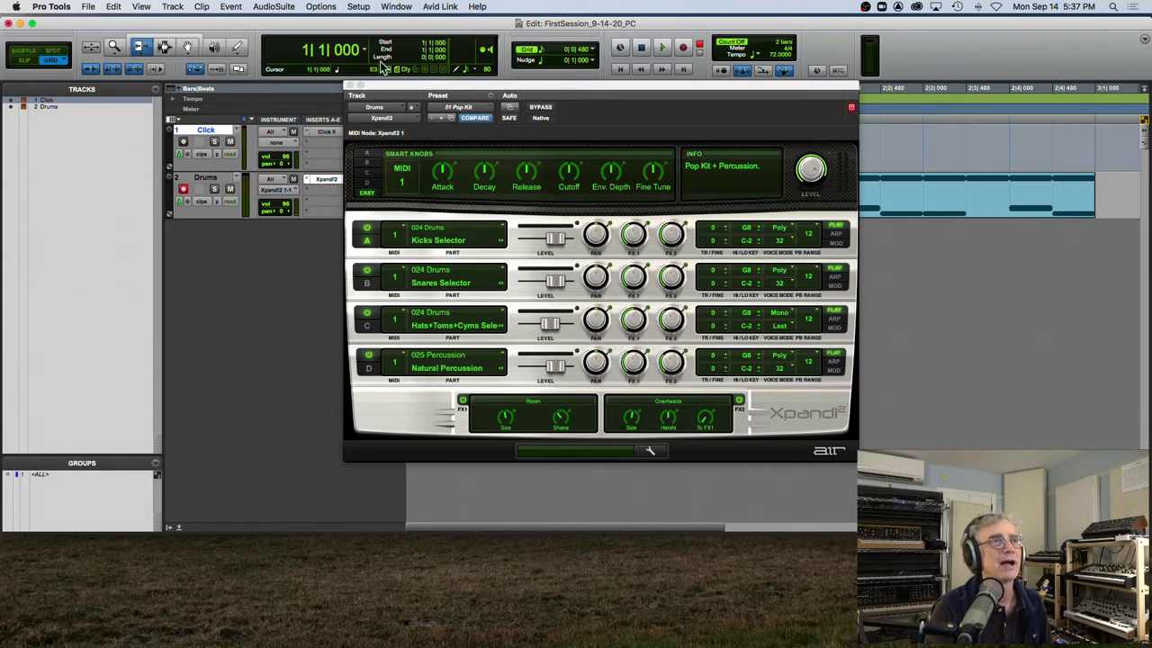
click(350, 86)
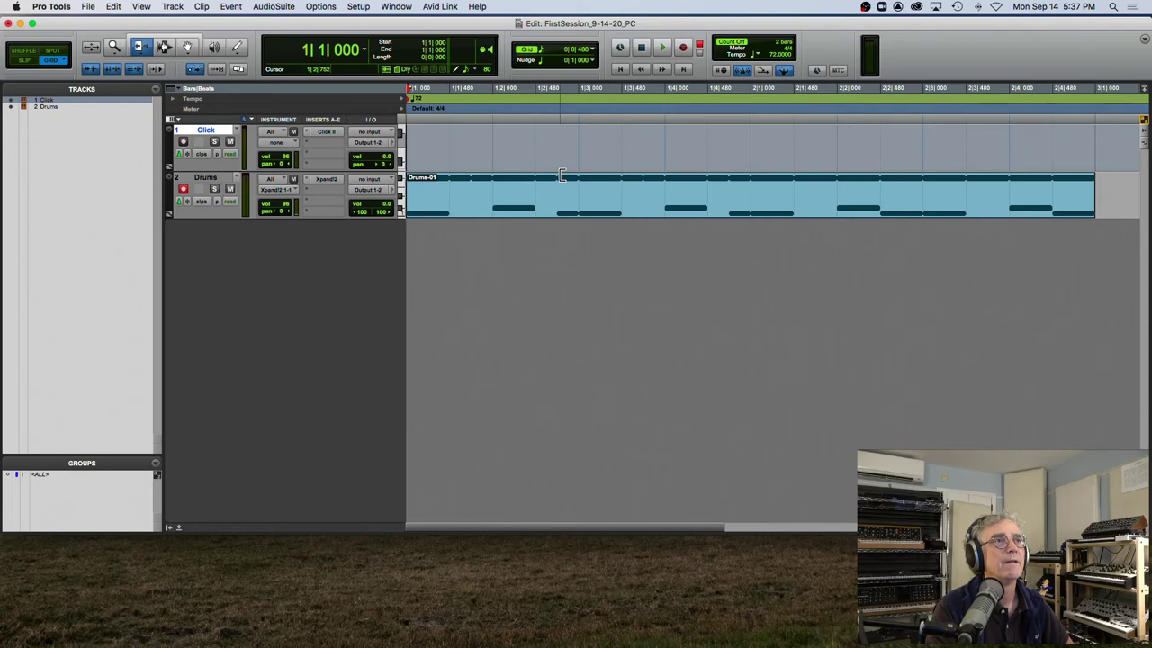
click(268, 182)
click(270, 184)
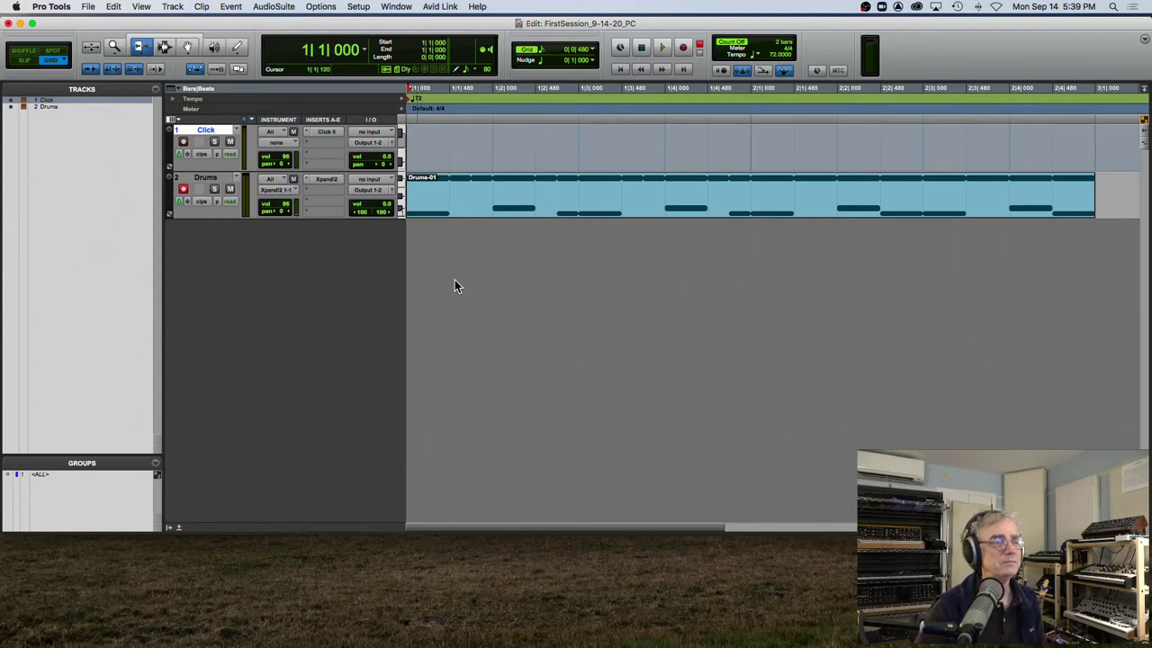
Review the Playback Engine settings and the available audio devices, keeping Focusrite Thunderbolt selected
click(359, 7)
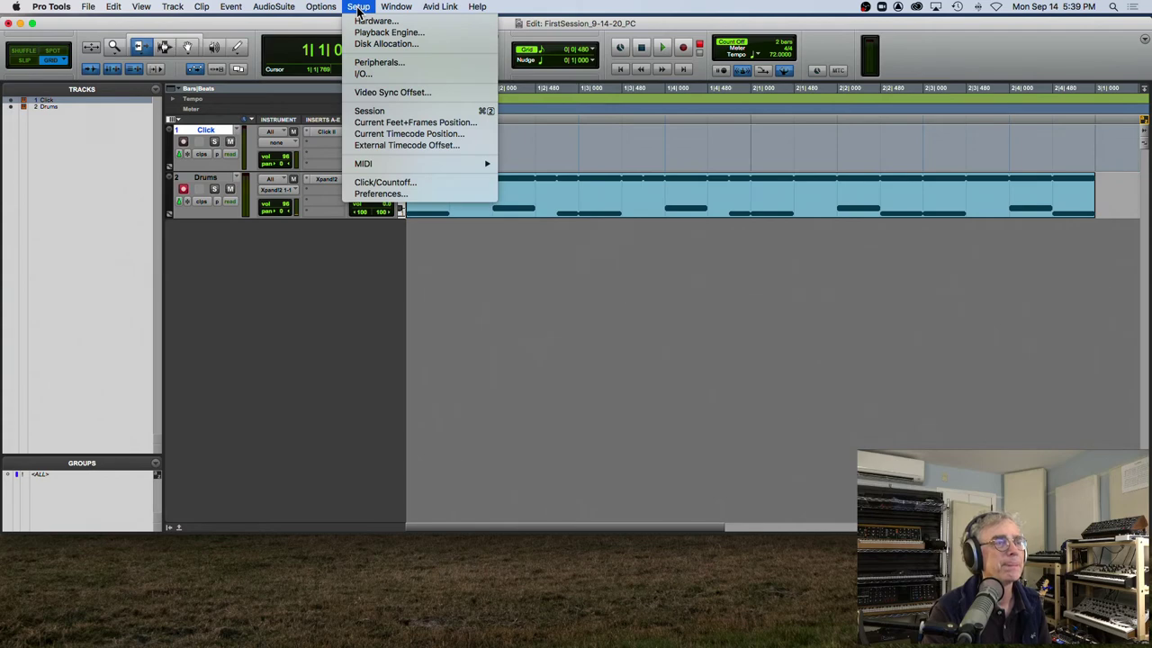
click(367, 34)
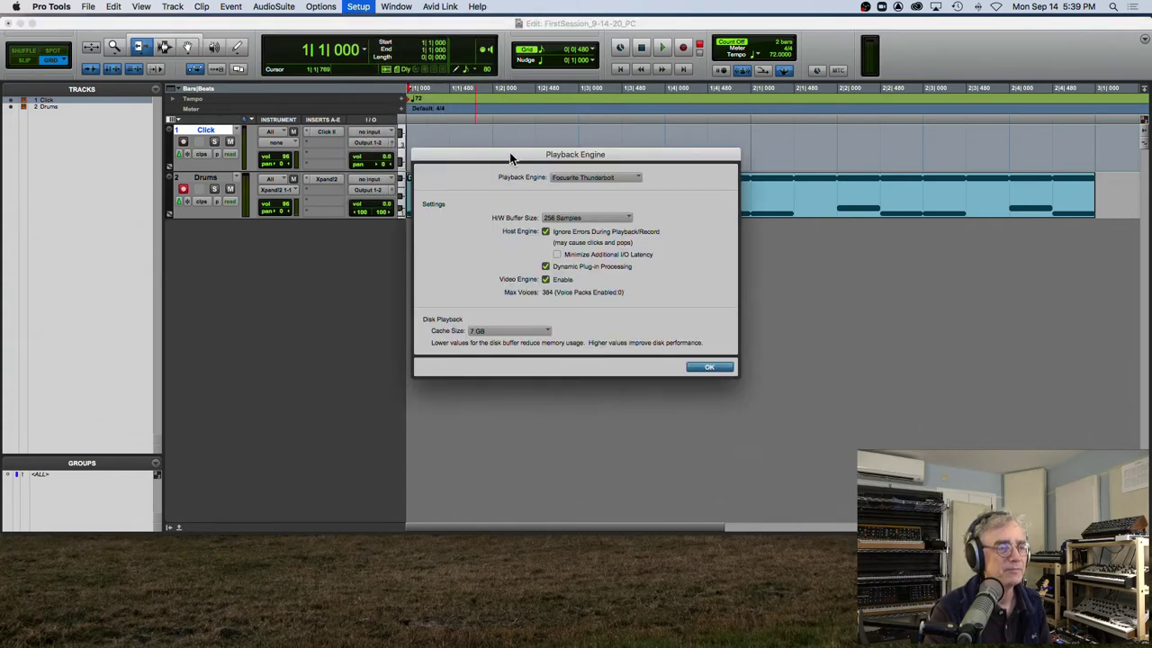
drag(511, 159, 465, 108)
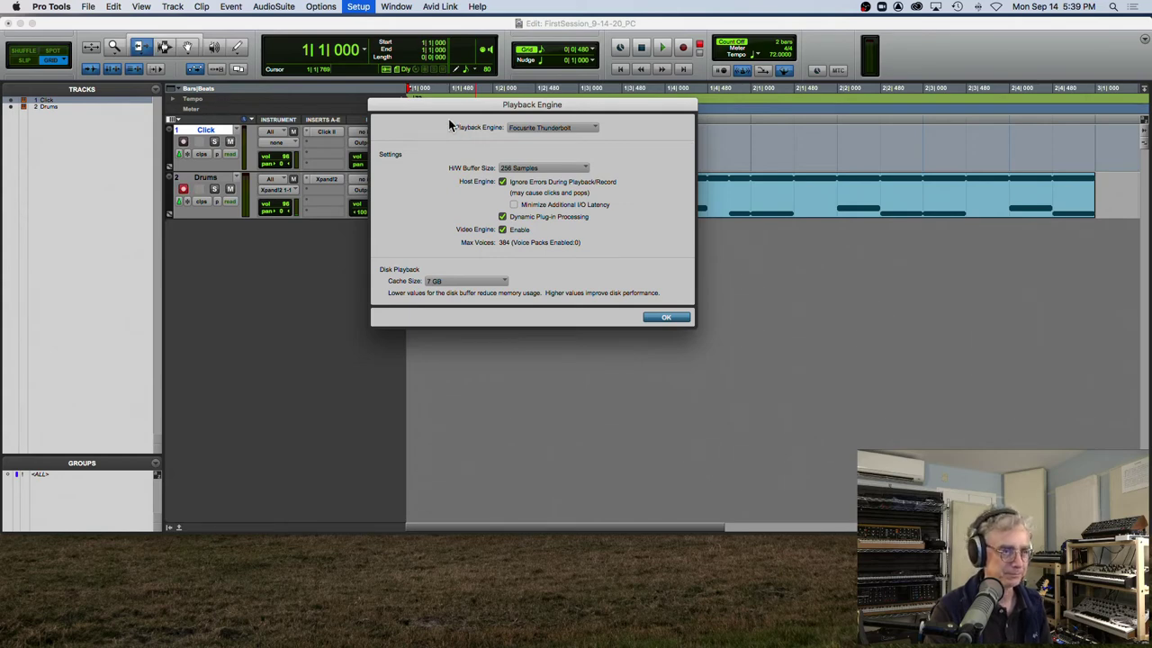
click(525, 130)
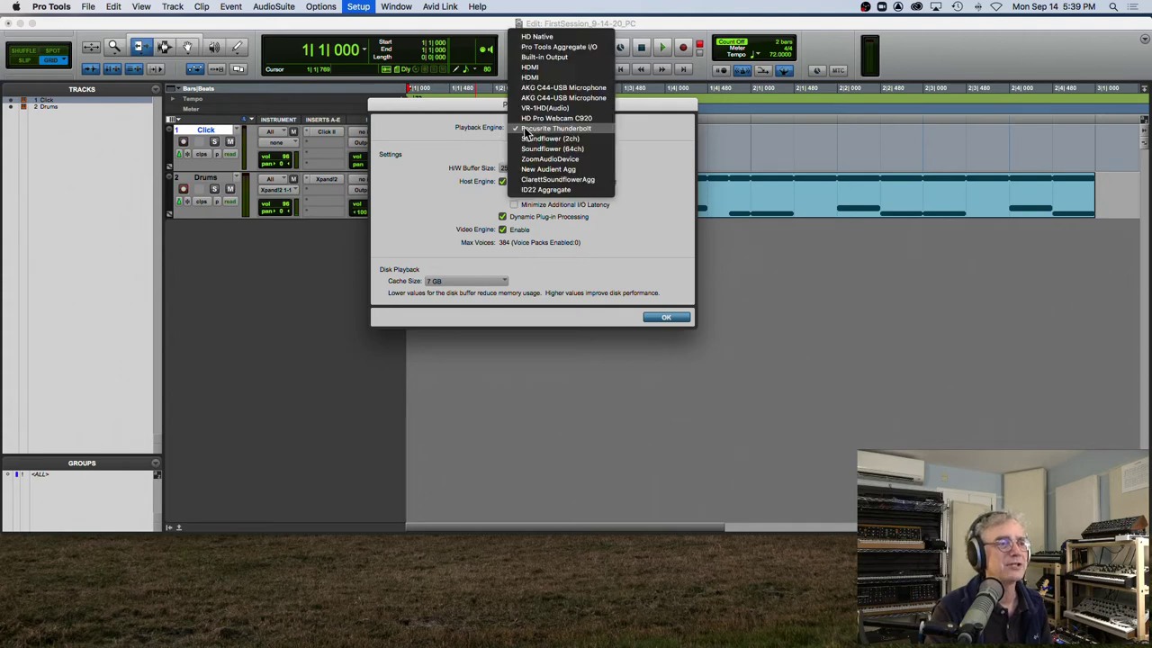
click(439, 127)
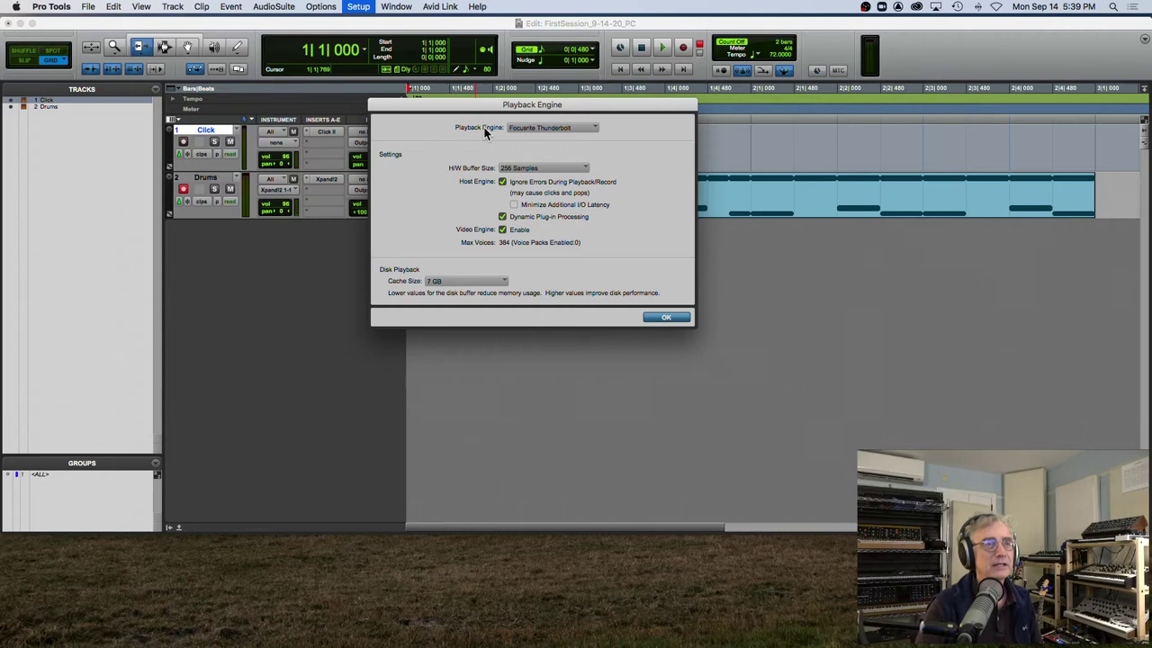
click(670, 318)
Zoom out the Edit window timeline and play the drum beat from the session start
click(442, 93)
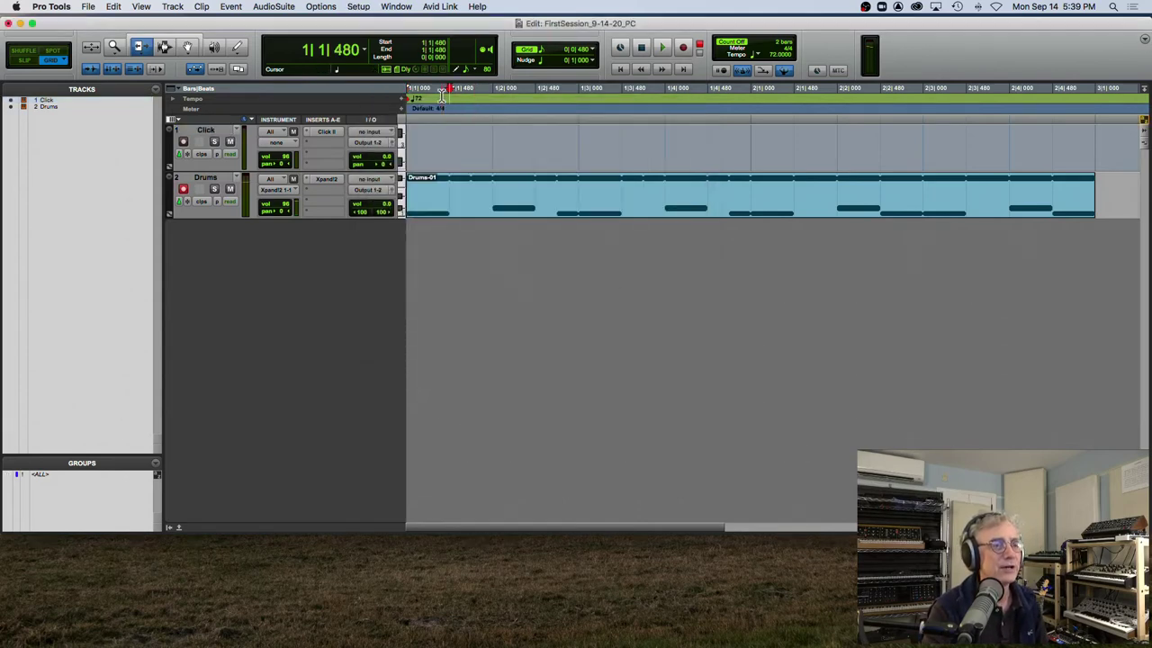
click(491, 94)
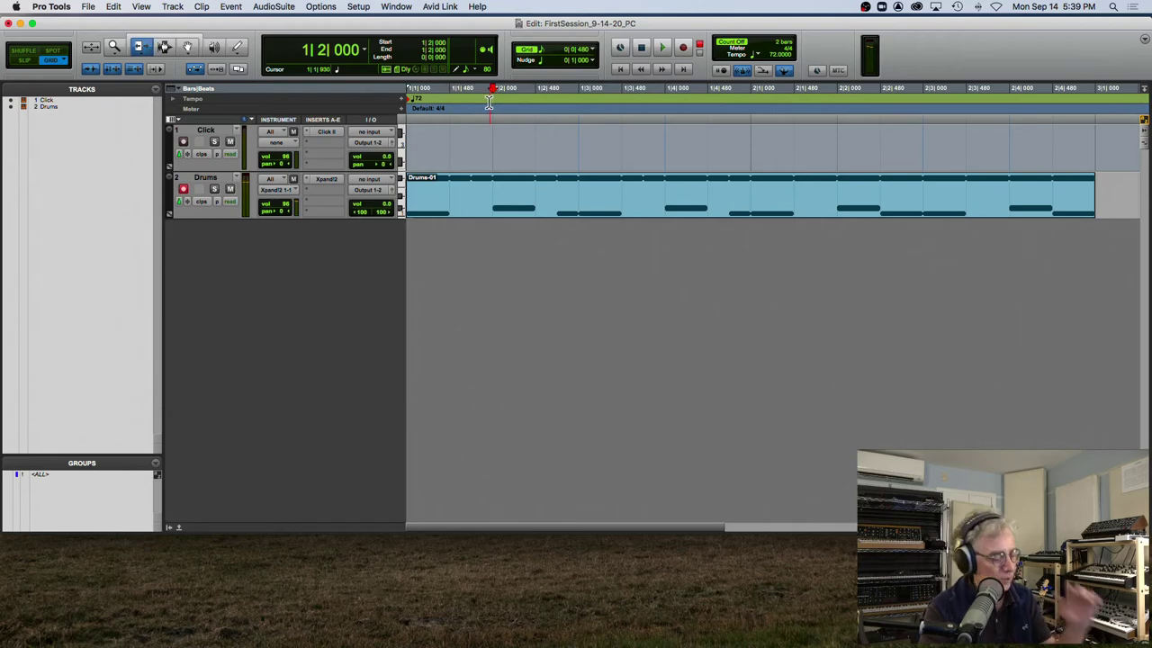
key(super+bracketleft)
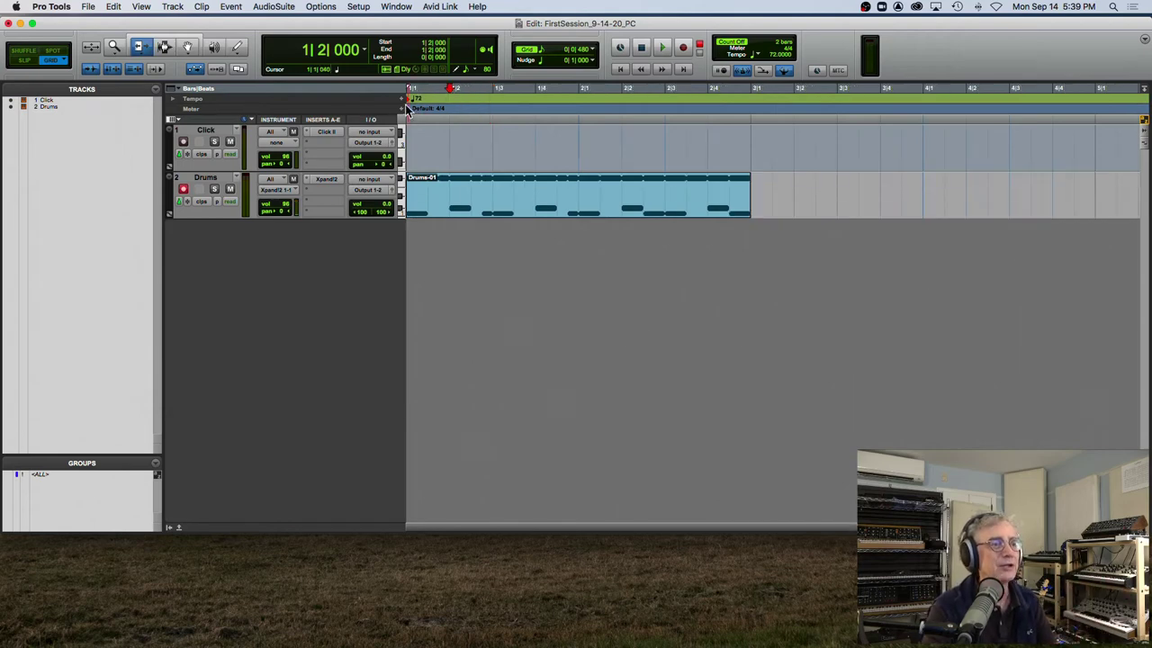
key(Return)
key(space)
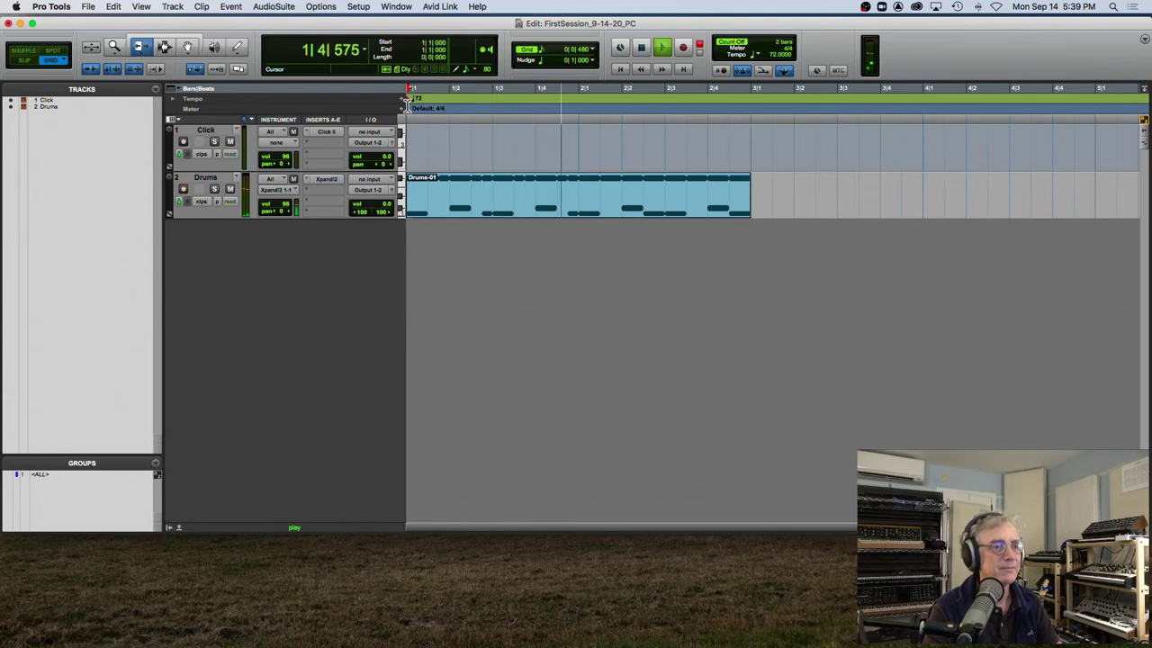
Stop playback and create one new stereo instrument track directly below the Drums track
key(space)
click(200, 180)
key(super+shift+n)
click(419, 236)
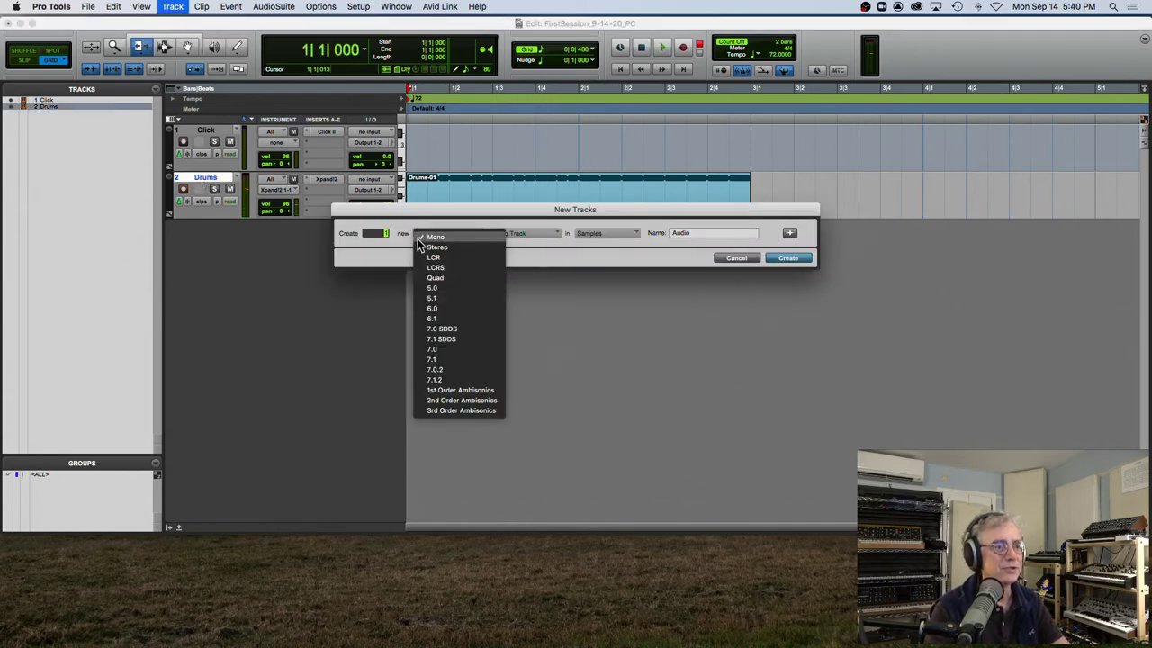
click(426, 247)
click(509, 233)
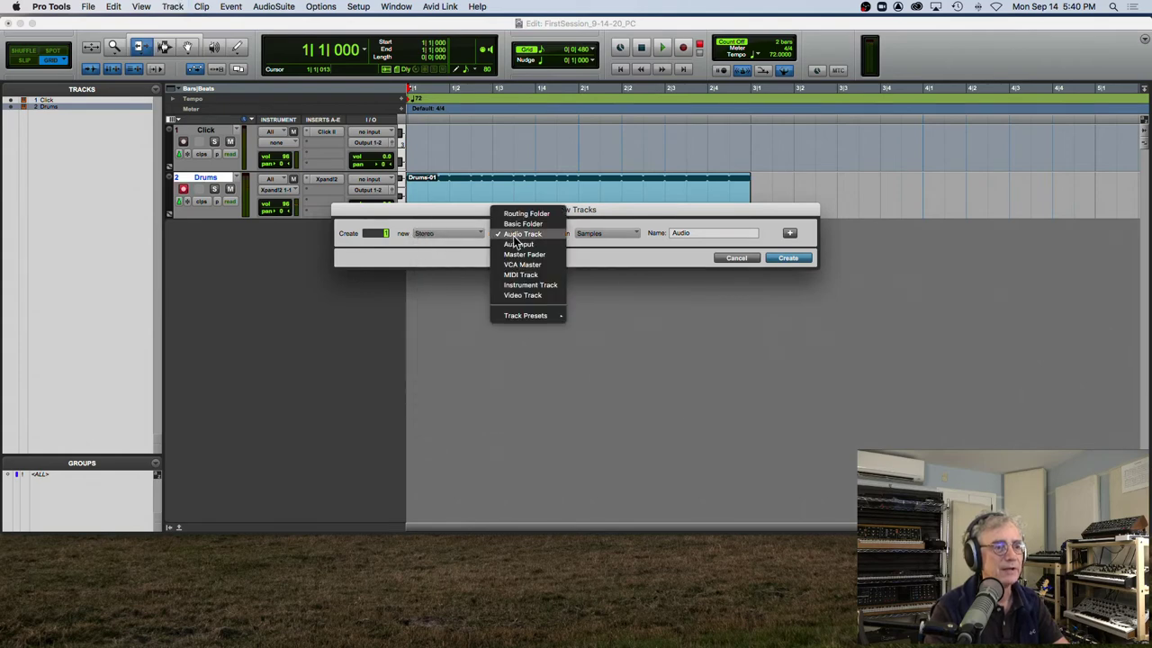
click(530, 284)
click(789, 257)
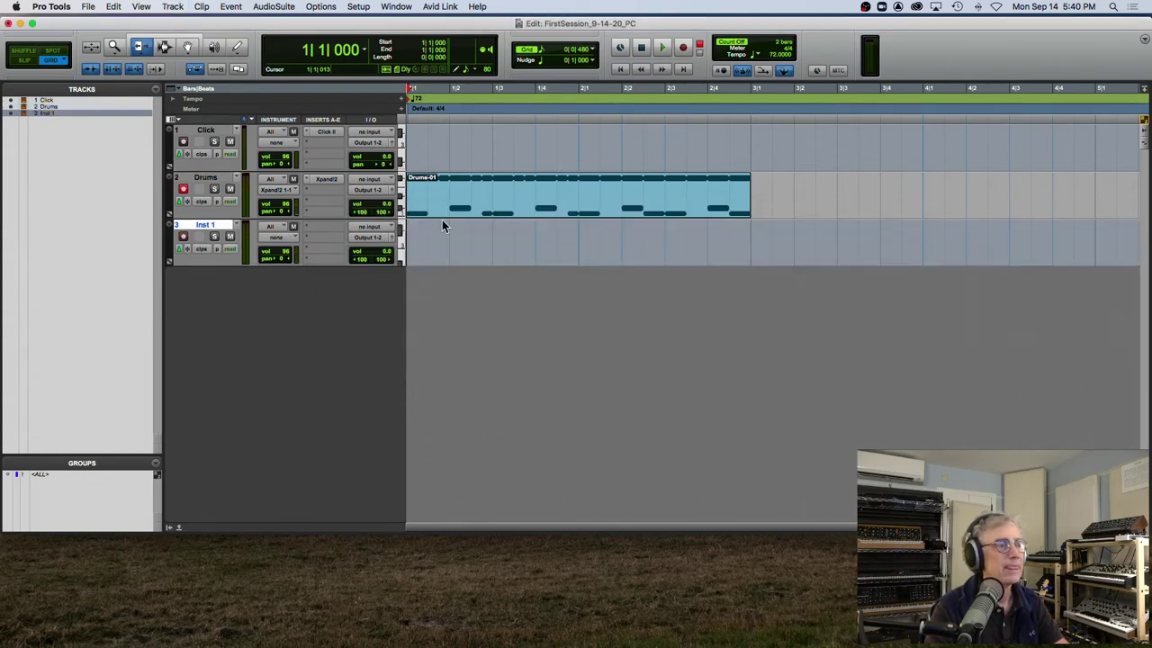
click(312, 228)
mouse_move(319, 229)
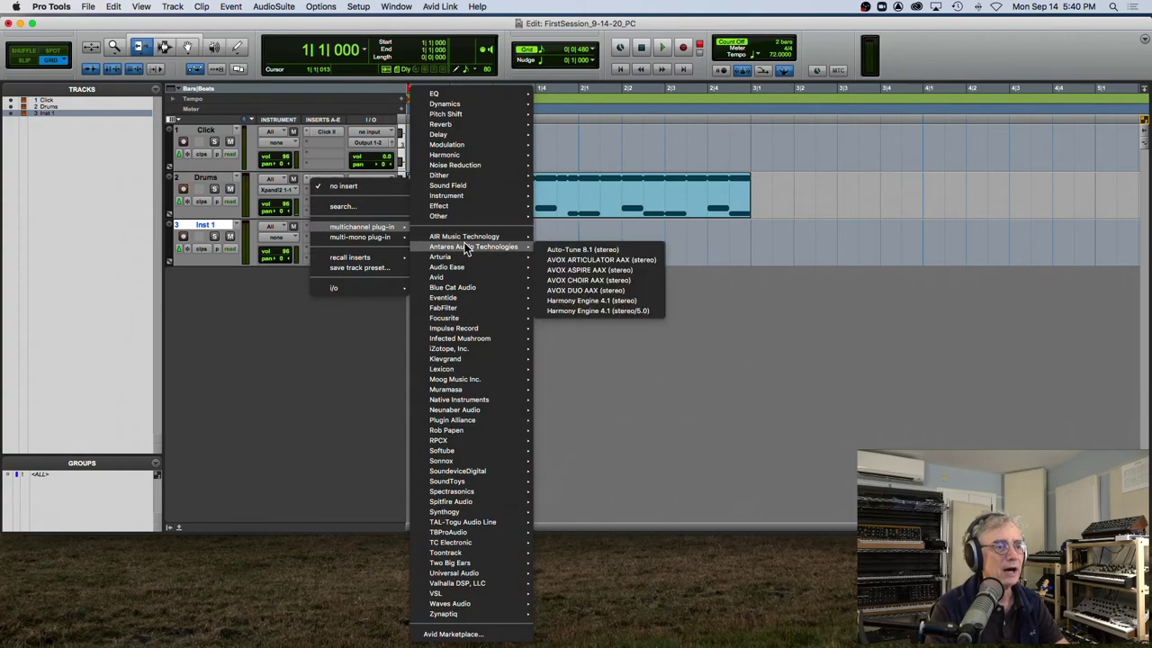
mouse_move(467, 239)
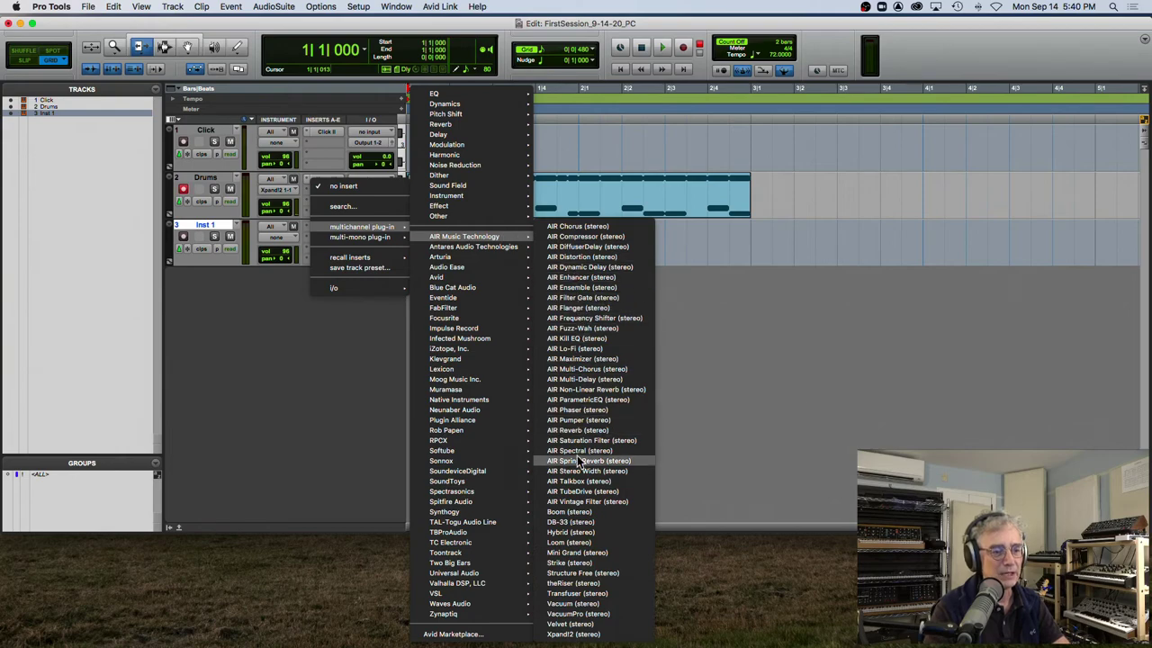
click(580, 553)
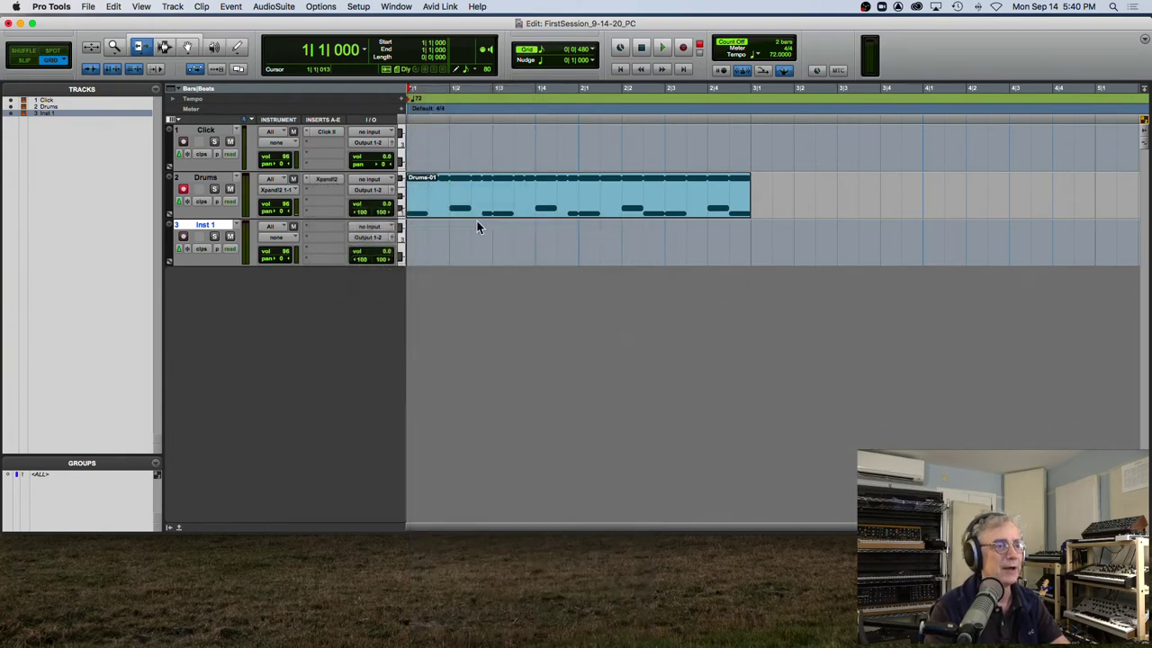
Rename the new instrument track as Piano and close the Mini Grand window
double_click(205, 225)
text(Piano)
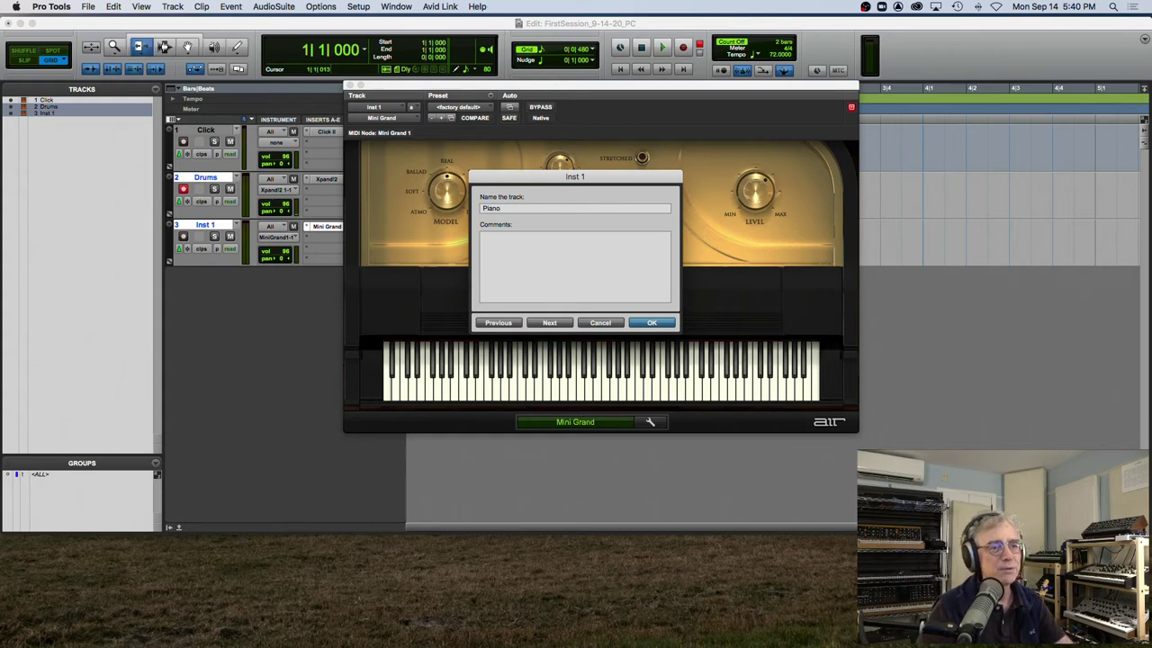
key(Return)
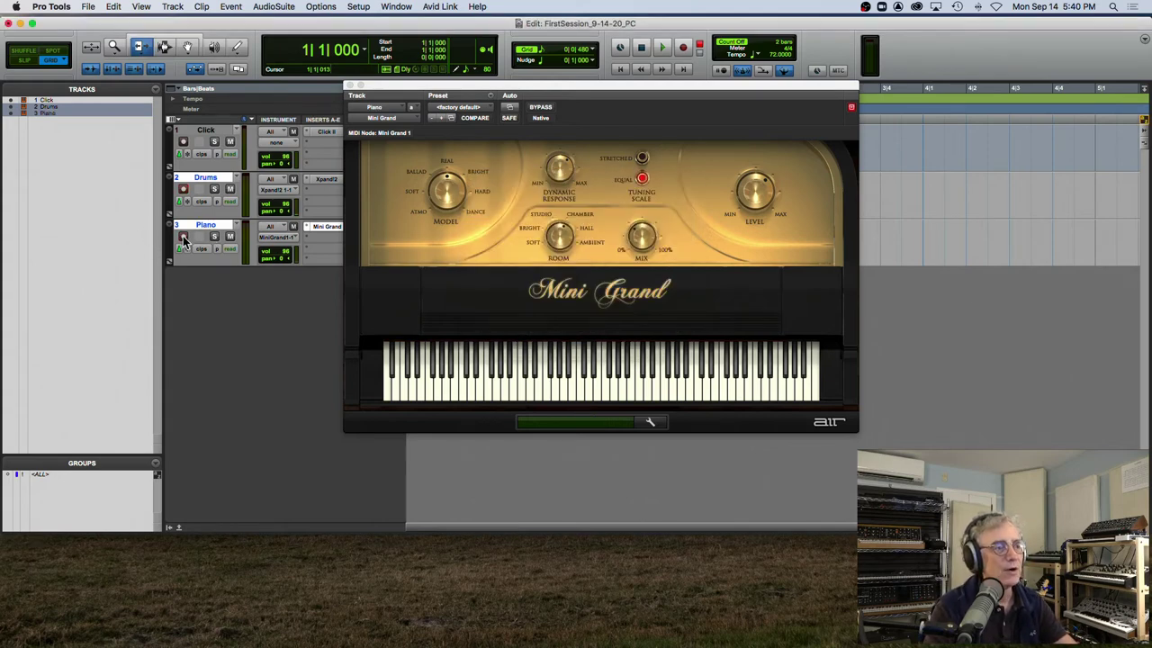
click(350, 87)
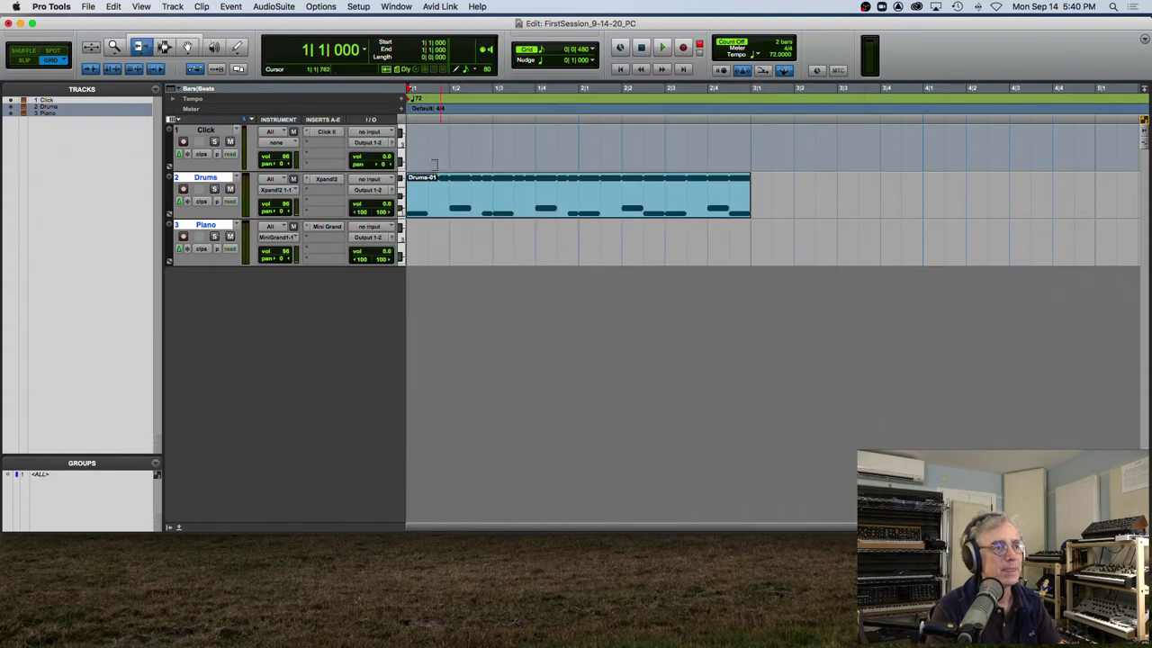
Select the two-bar Drums clip as the range and record a MIDI chord part on the Piano track over it
key(super+bracketleft)
key(super+bracketright)
click(495, 196)
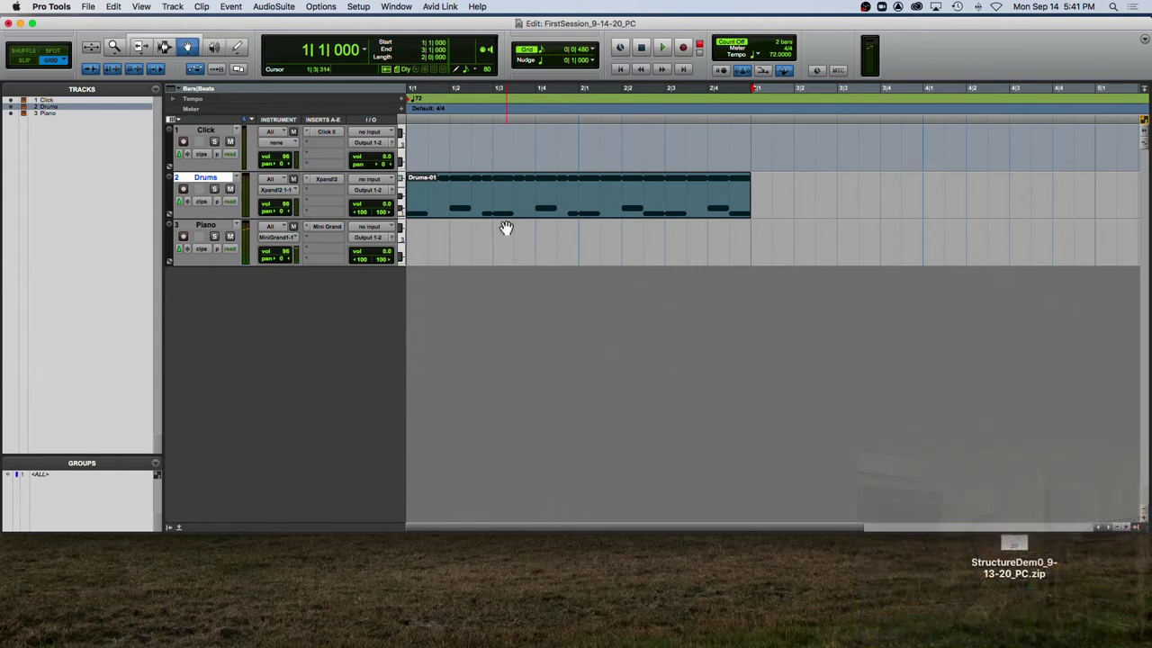
key(KP_3)
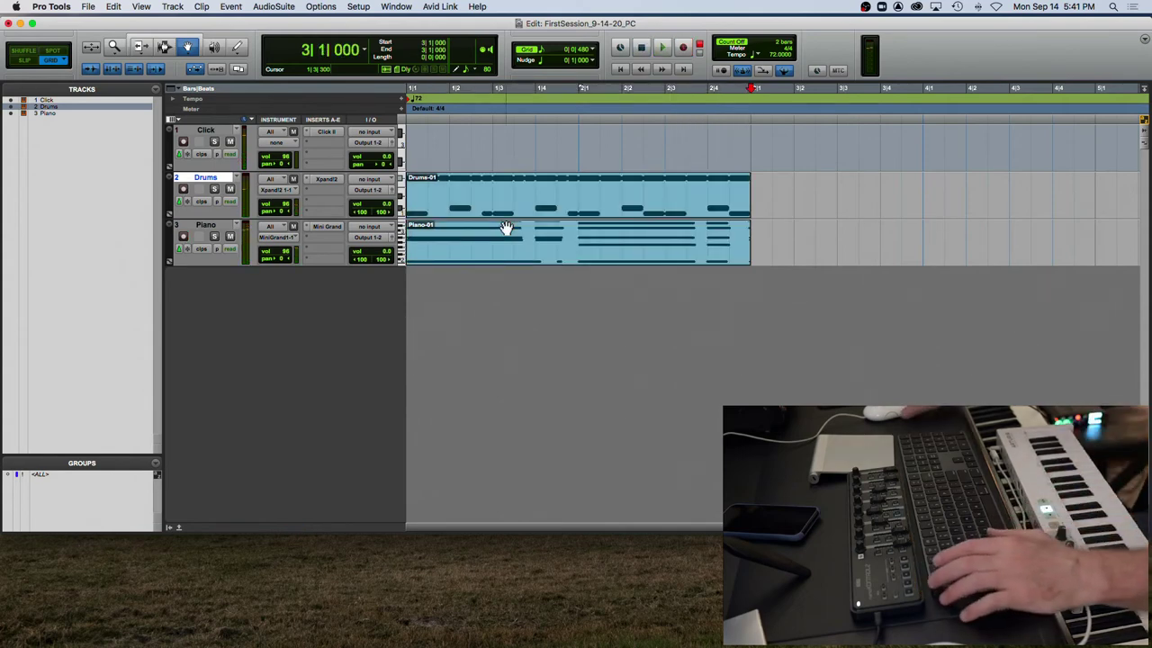
Select the recorded Piano clip and play it back with the drums
click(498, 239)
key(space)
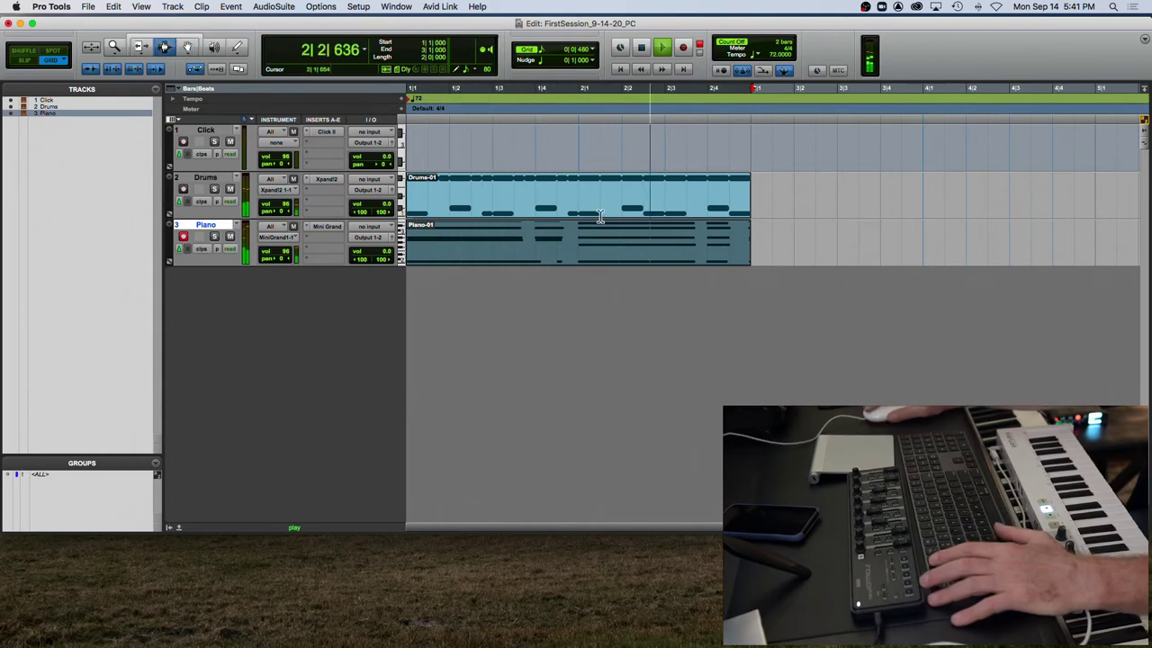
key(space)
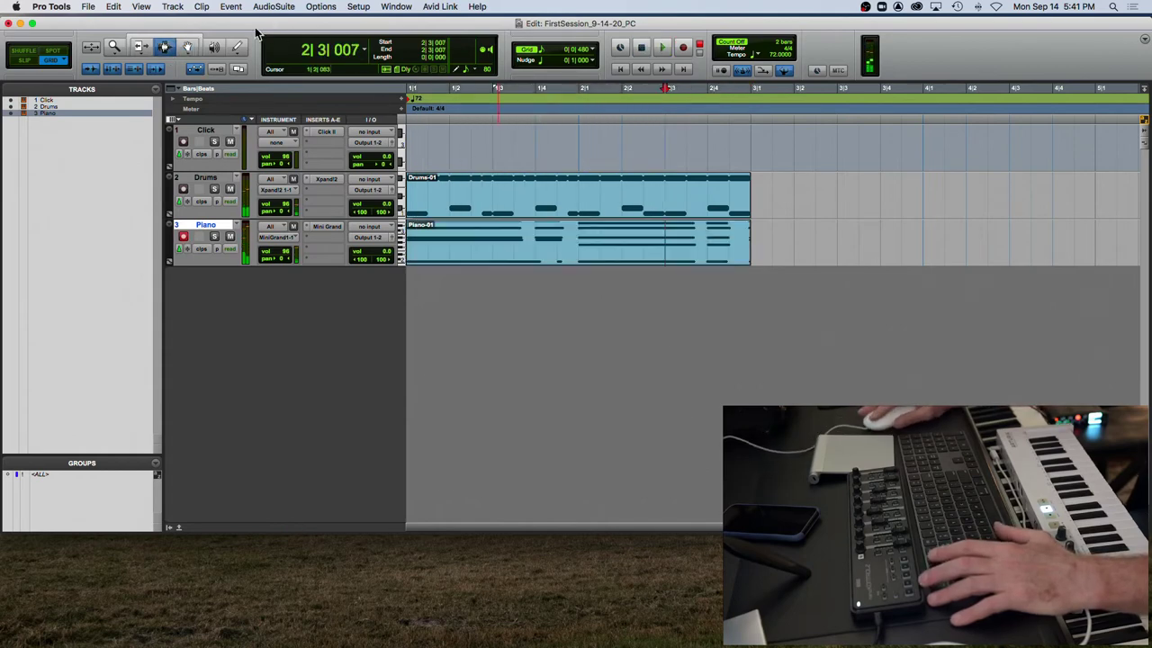
Open the Piano clip in the docked MIDI editor and delete the stray short notes between 2|4|720 and 3|1|480
click(746, 238)
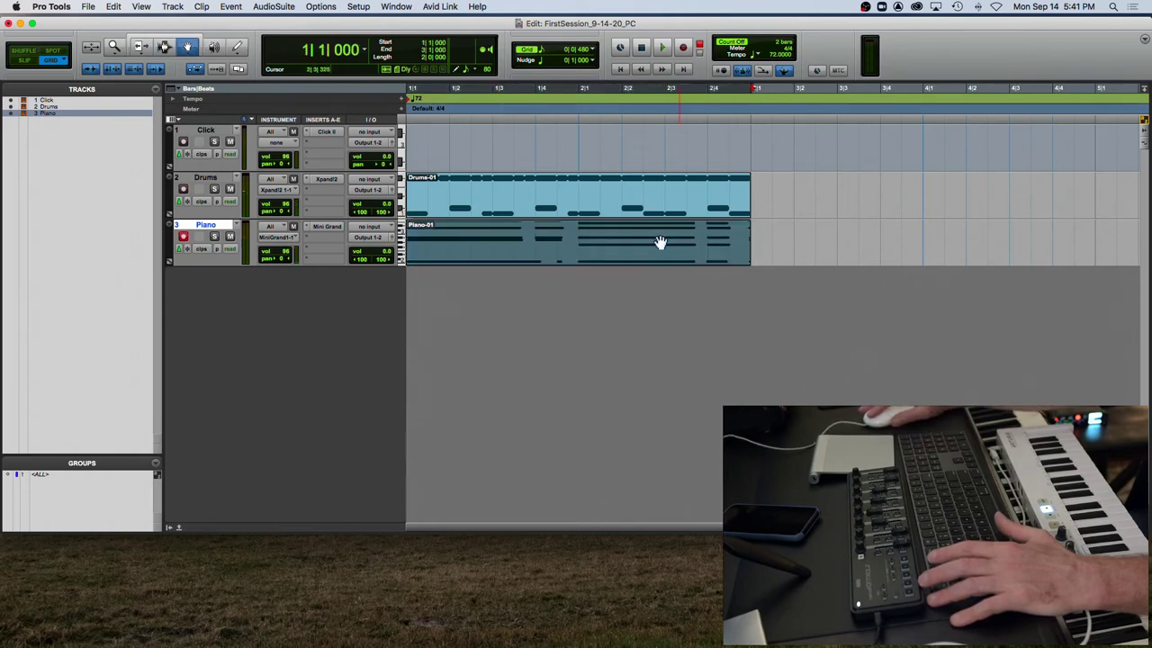
click(177, 530)
scroll(616, 322, right, 5)
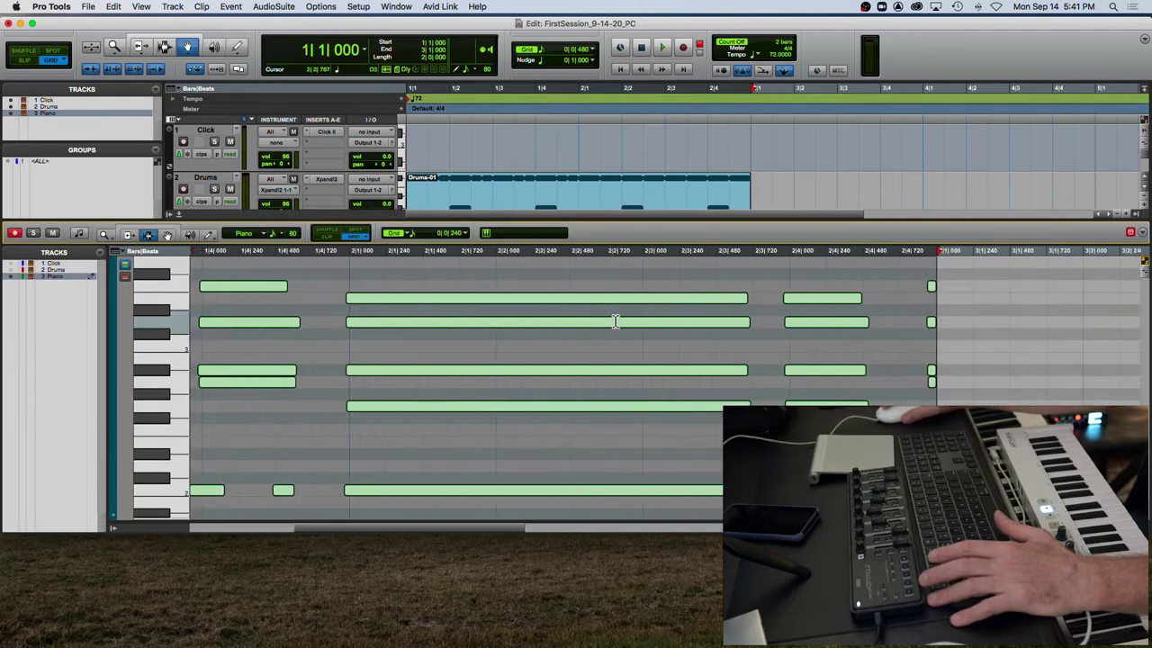
scroll(616, 322, right, 3)
click(722, 251)
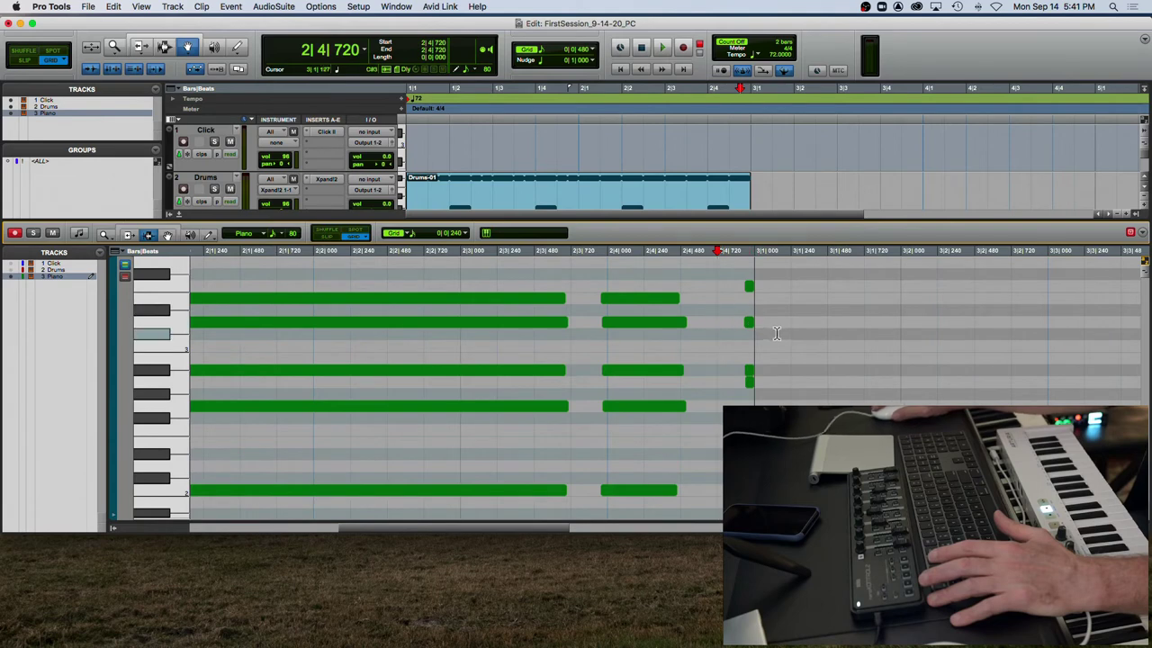
drag(711, 254, 844, 261)
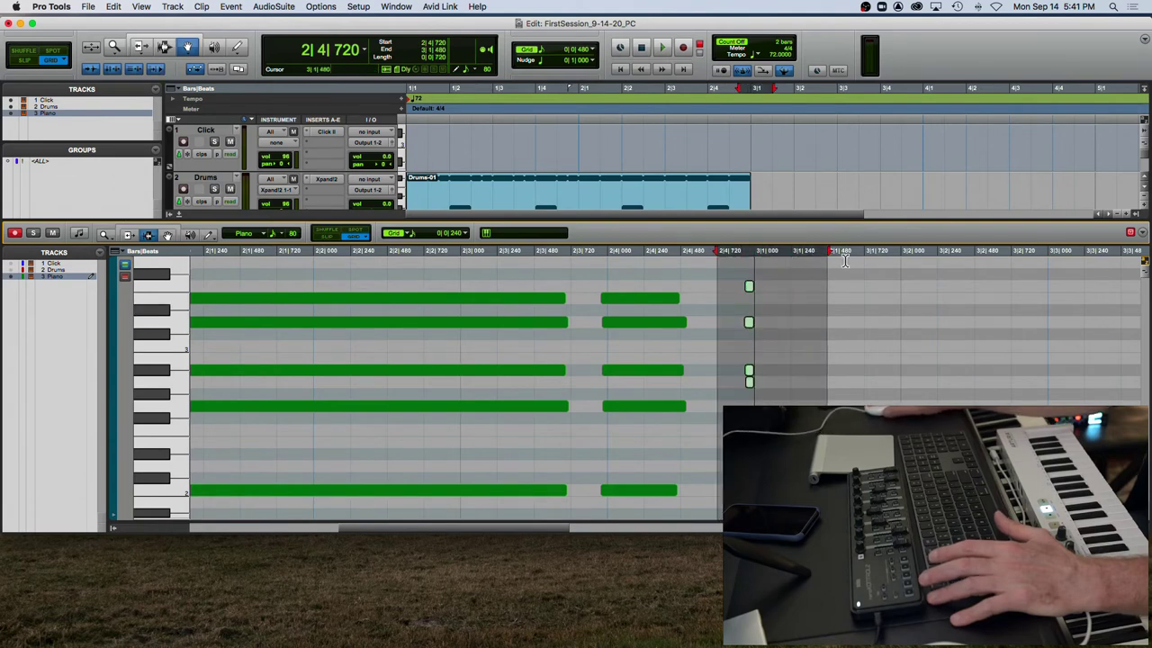
key(Delete)
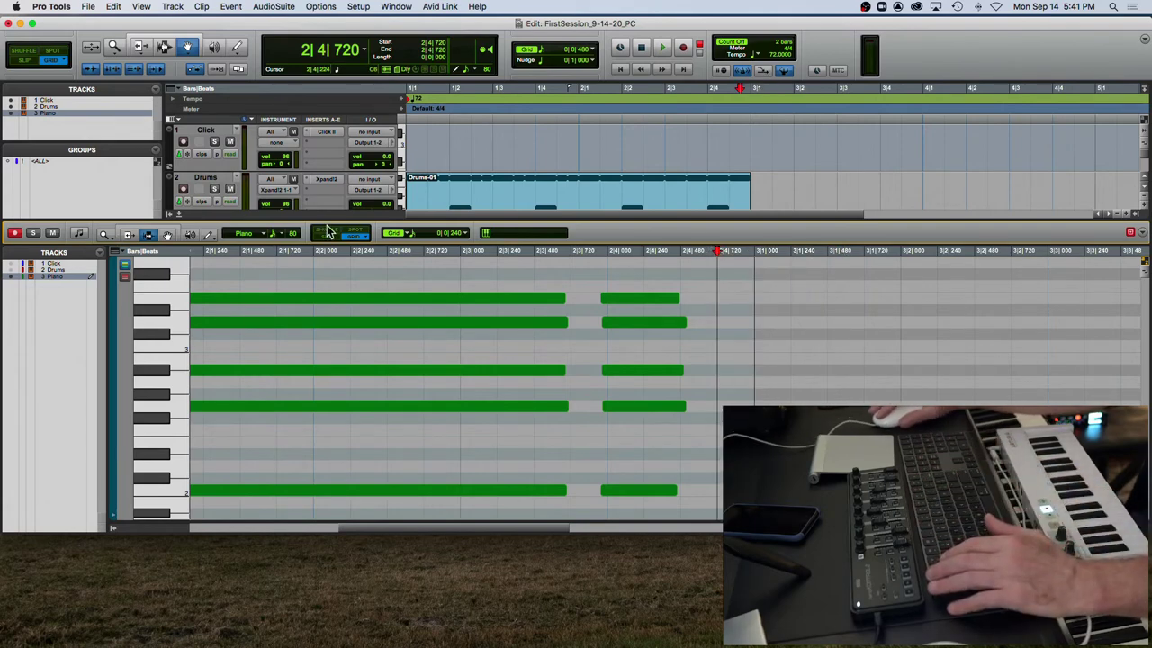
Undo the deletion of the stray piano notes and delete them again from the range 2|4|720 to 3|1|480
double_click(710, 256)
drag(710, 256, 824, 267)
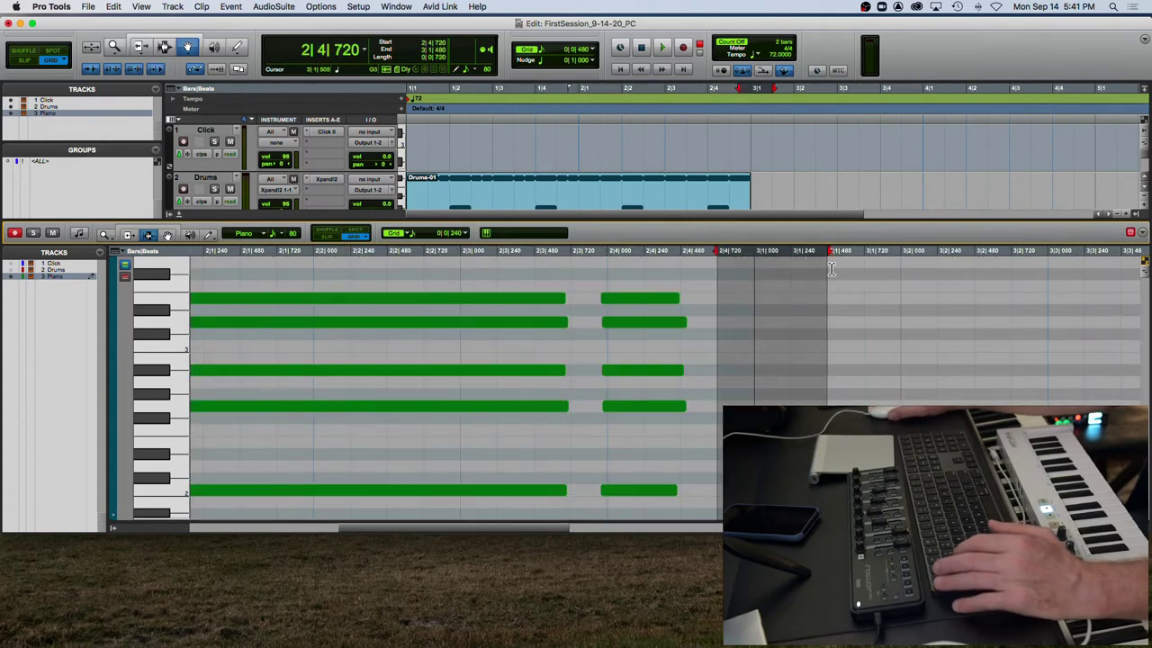
key(super+z)
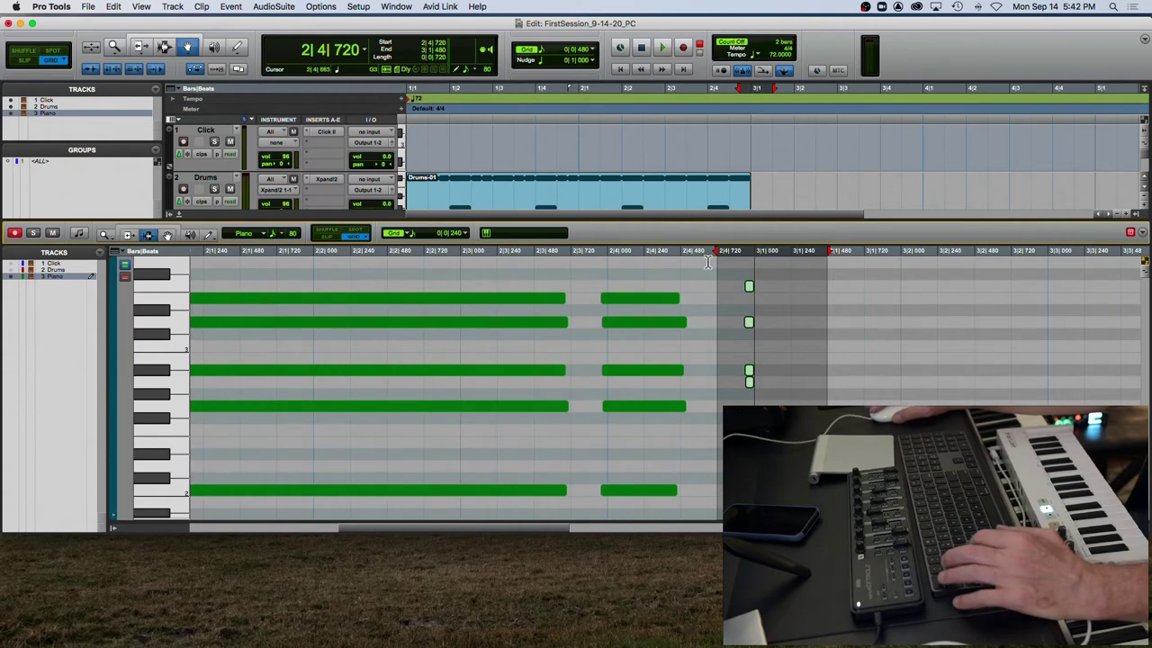
key(Delete)
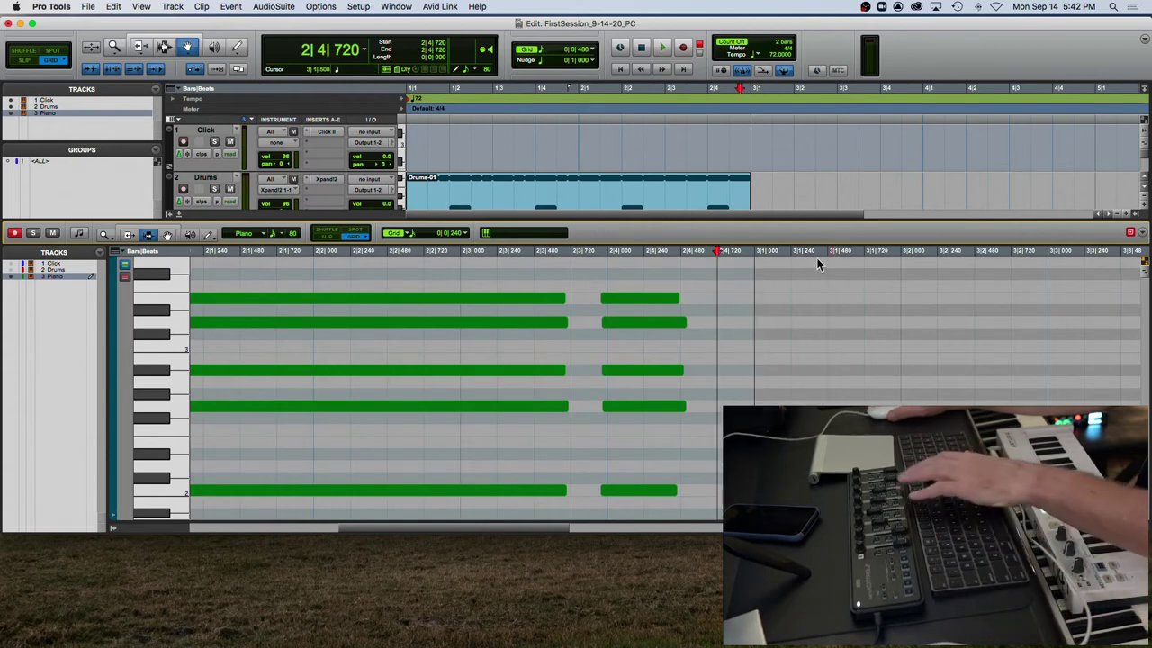
Close the docked MIDI editor and duplicate the two-bar Drums and Piano clips together to bar 3
key(r)
key(r)
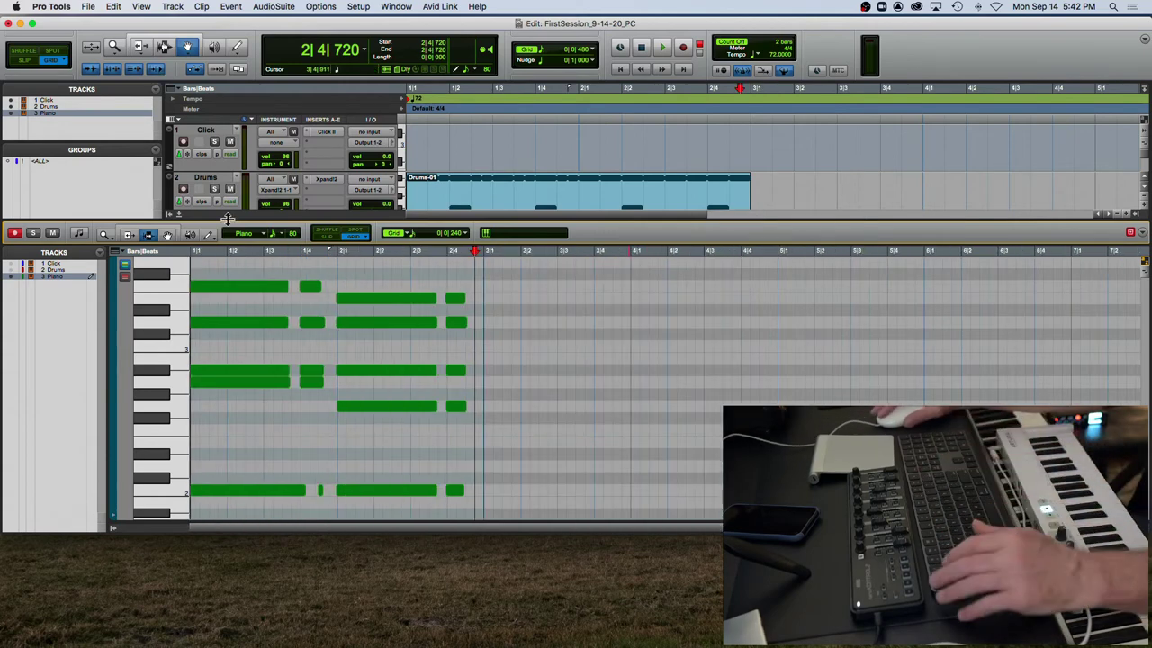
click(179, 214)
click(458, 209)
shift+click(458, 241)
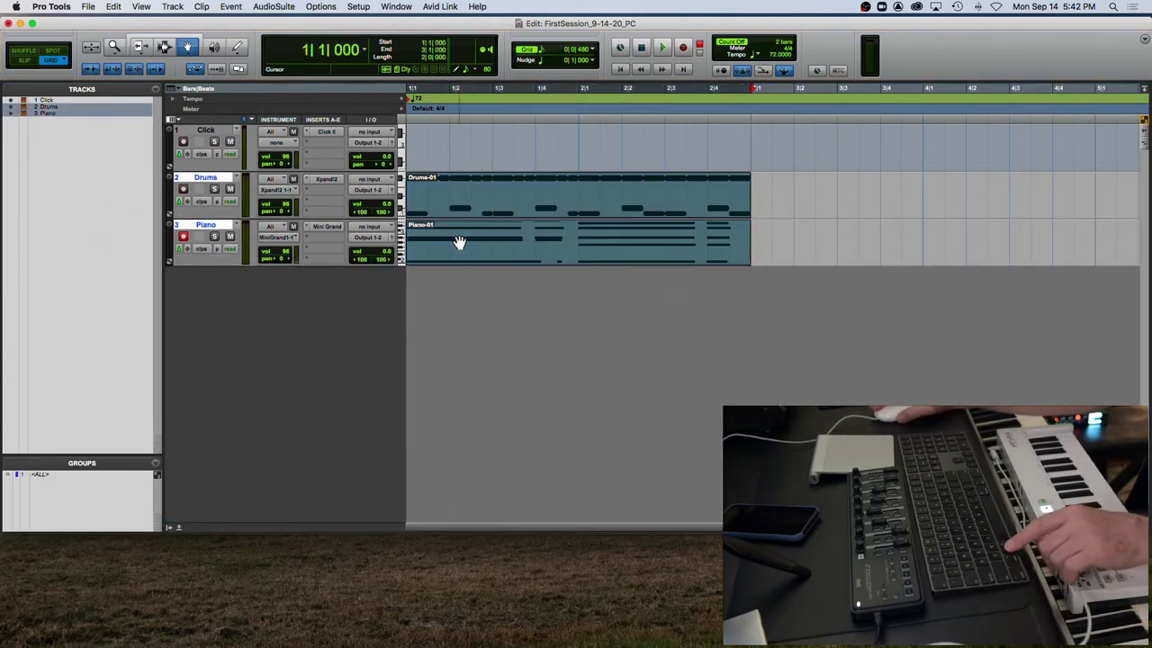
key(super+d)
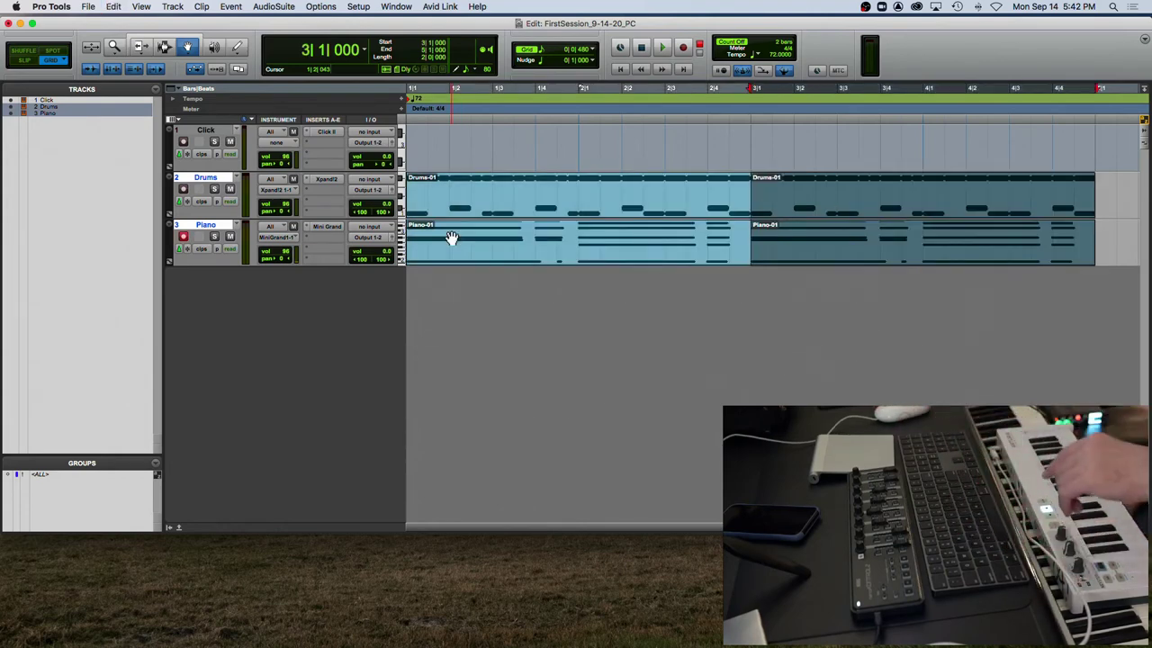
Play the four bars of drums and piano from the session start, stopping near the end of bar 4
key(super+bracketleft)
key(Return)
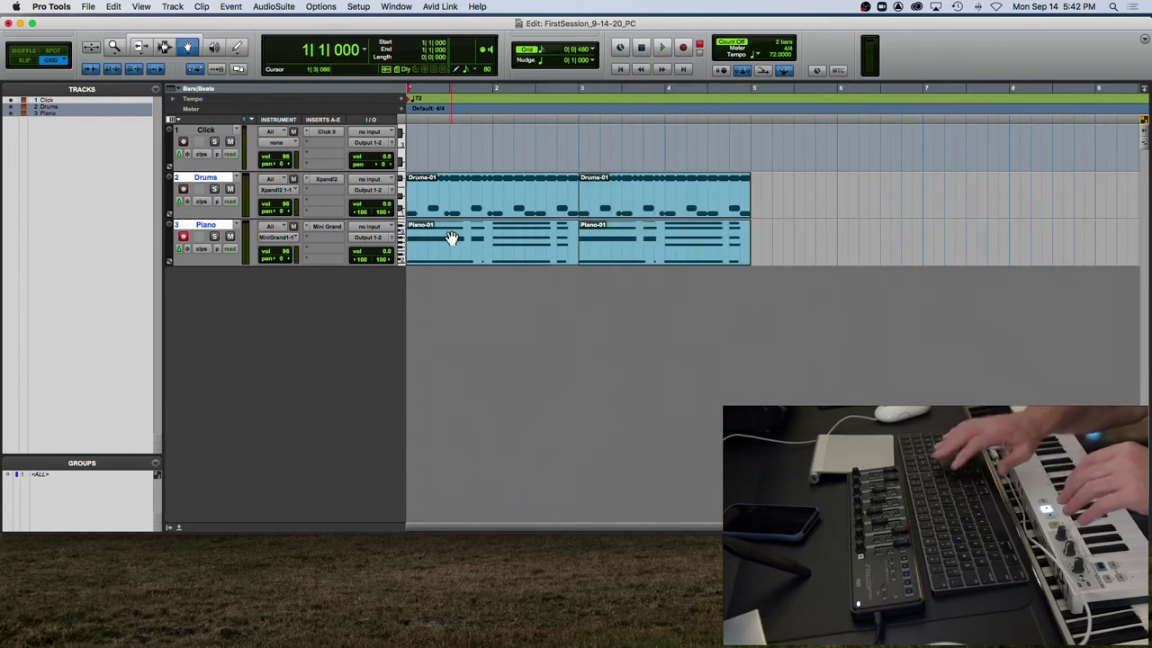
key(space)
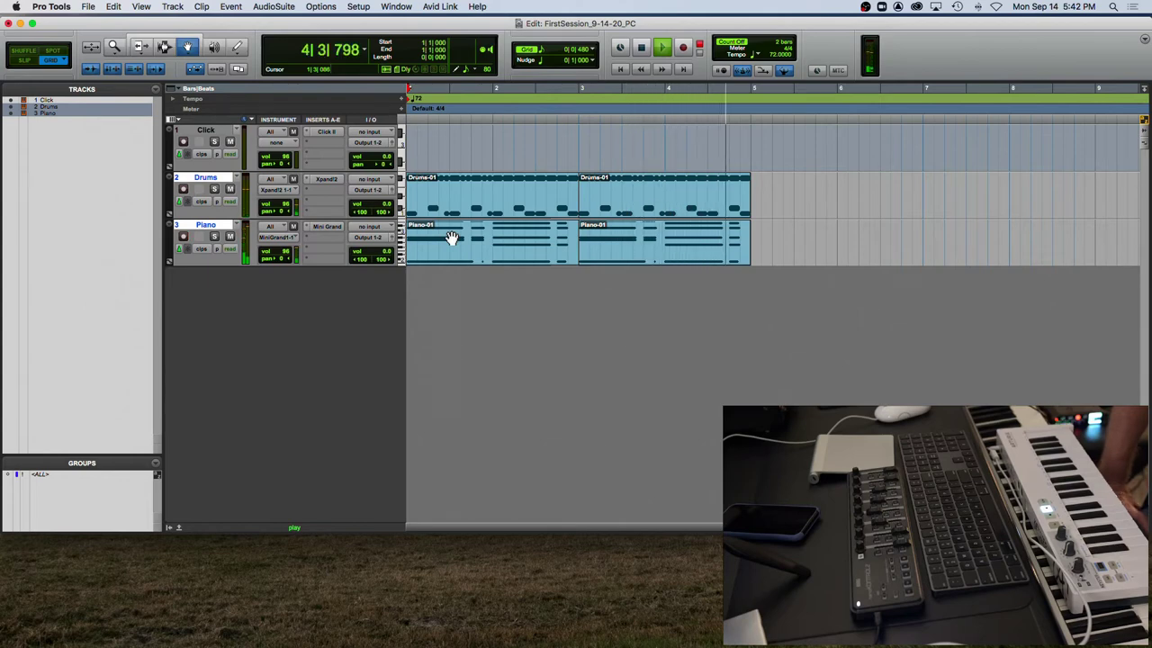
key(space)
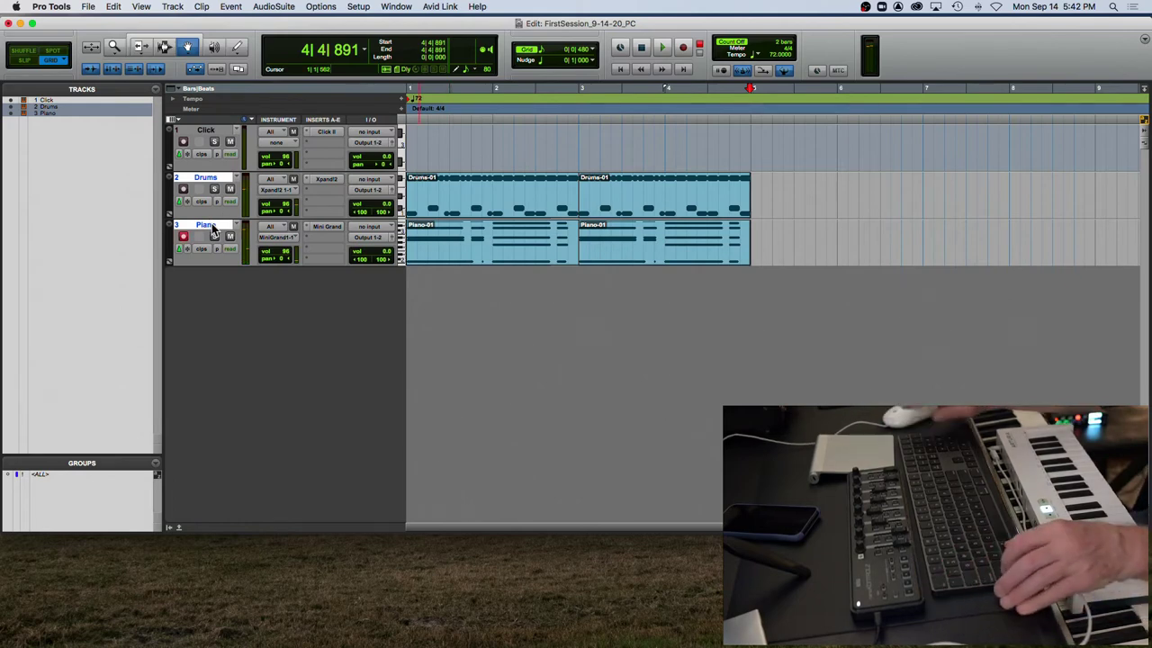
Create one new stereo instrument track named Bass below the Piano track
key(shift+super+n)
click(436, 236)
click(434, 248)
click(513, 234)
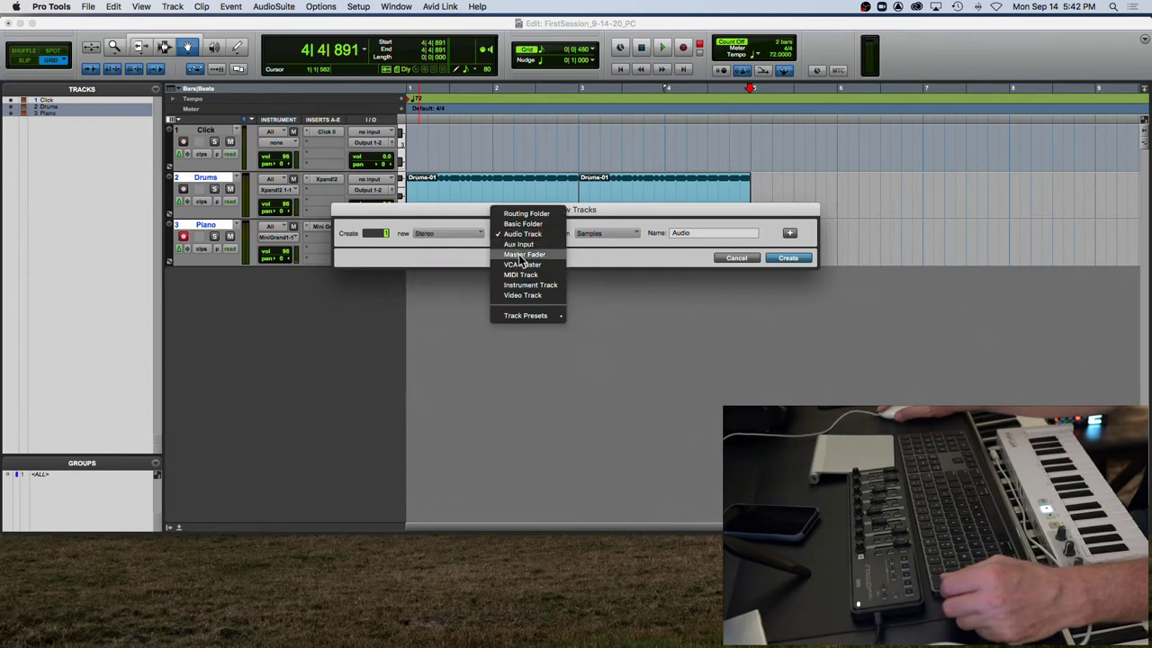
click(529, 284)
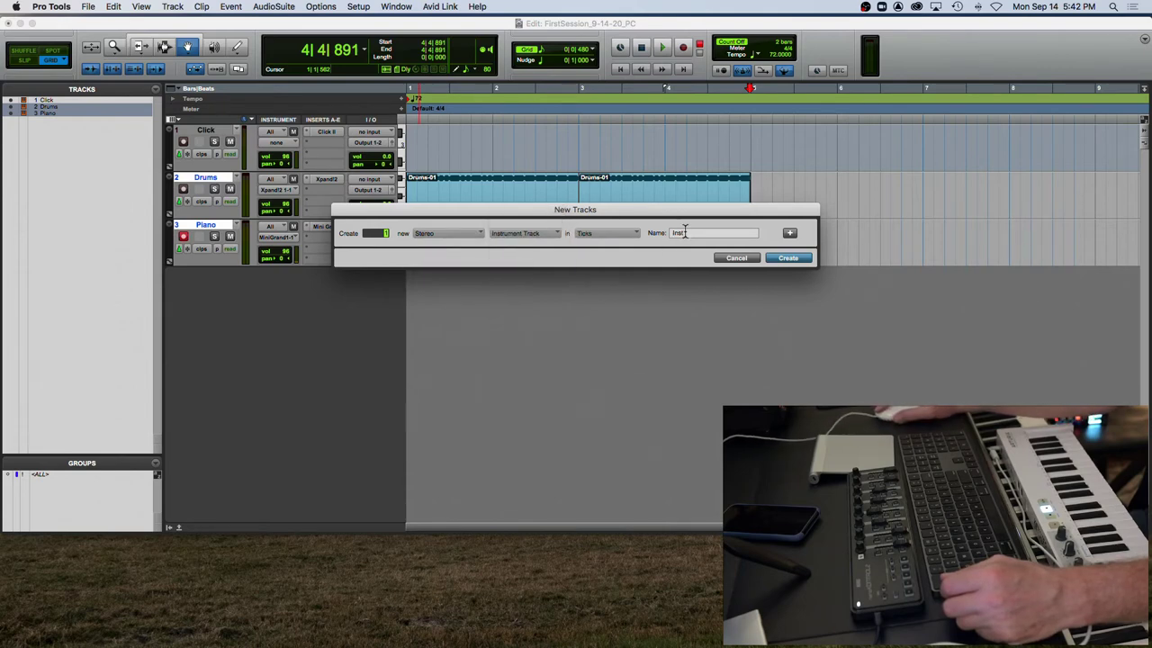
text(Bass)
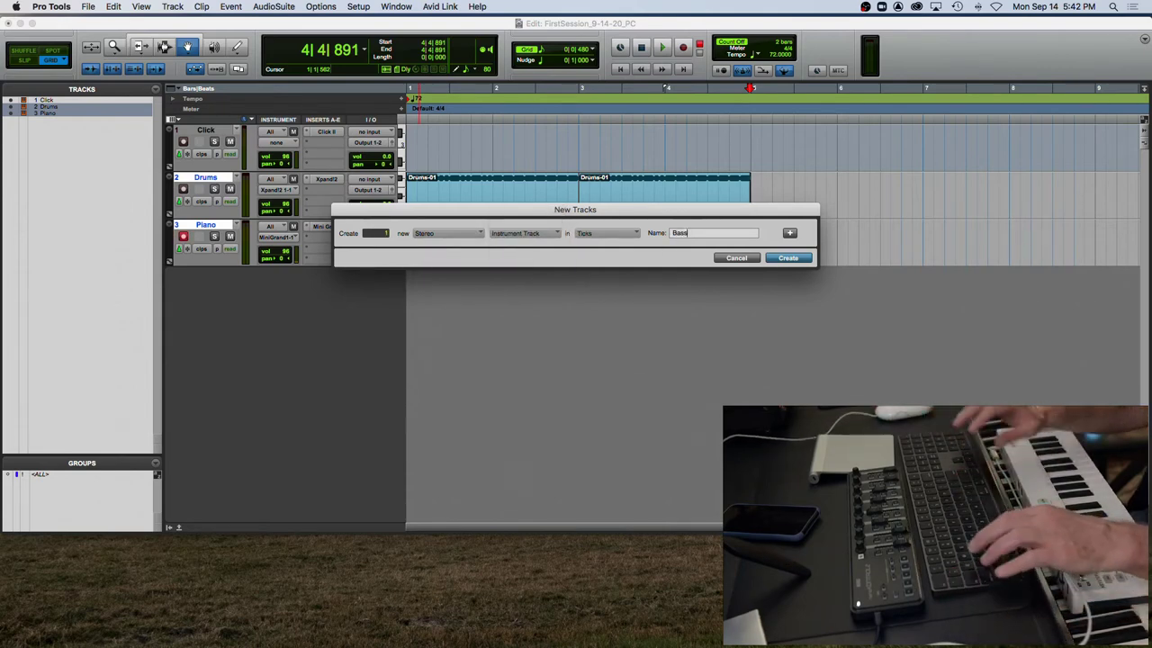
key(Return)
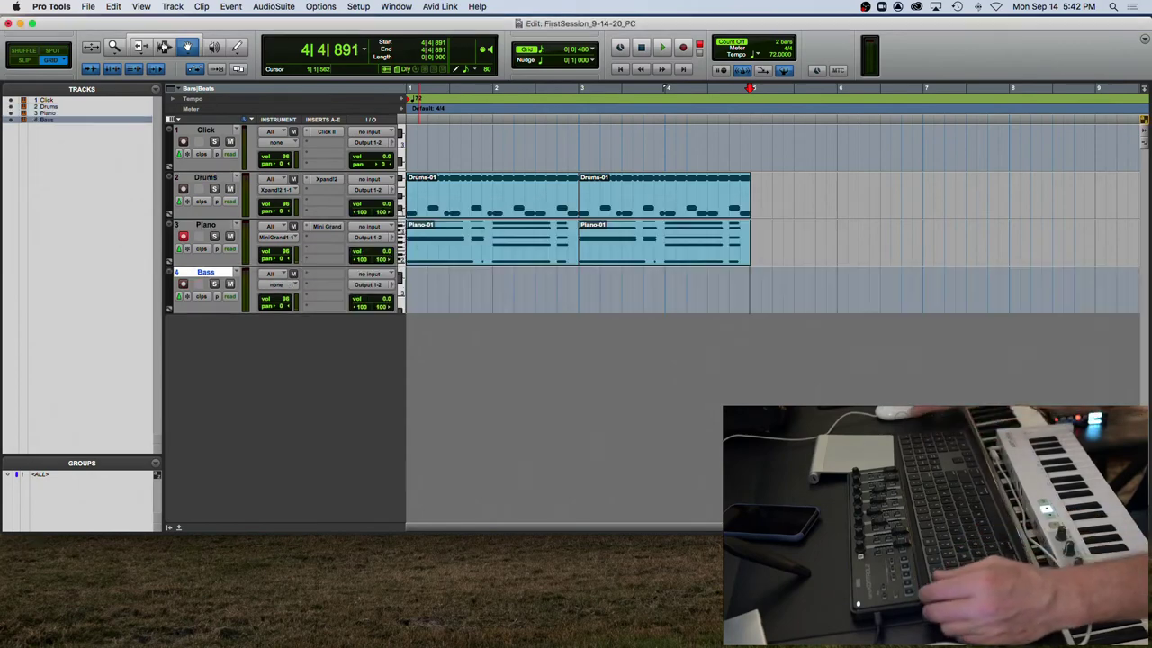
Insert the Xpand!2 instrument as a multichannel plug-in on the Bass track
click(313, 279)
mouse_move(360, 274)
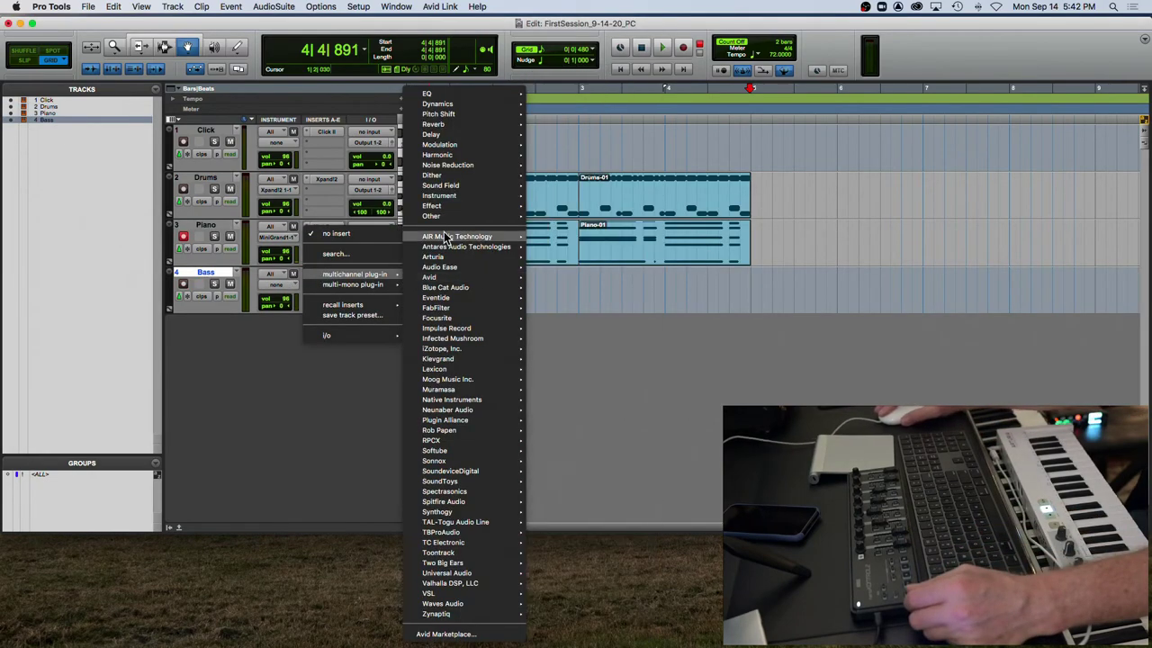
mouse_move(440, 195)
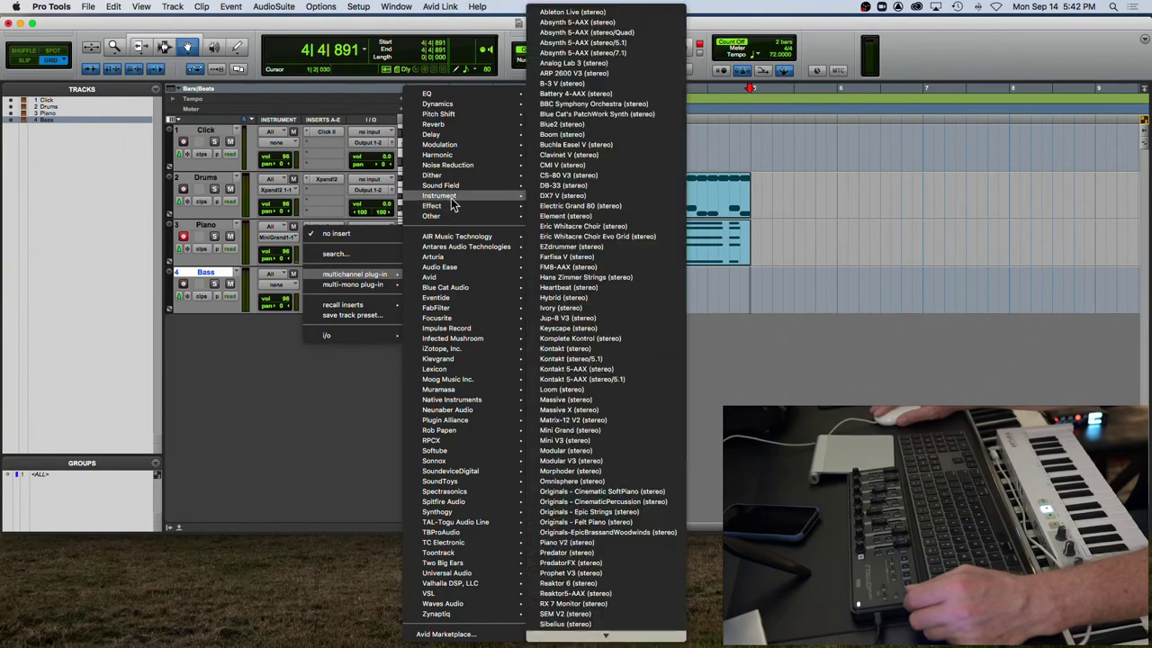
mouse_move(567, 637)
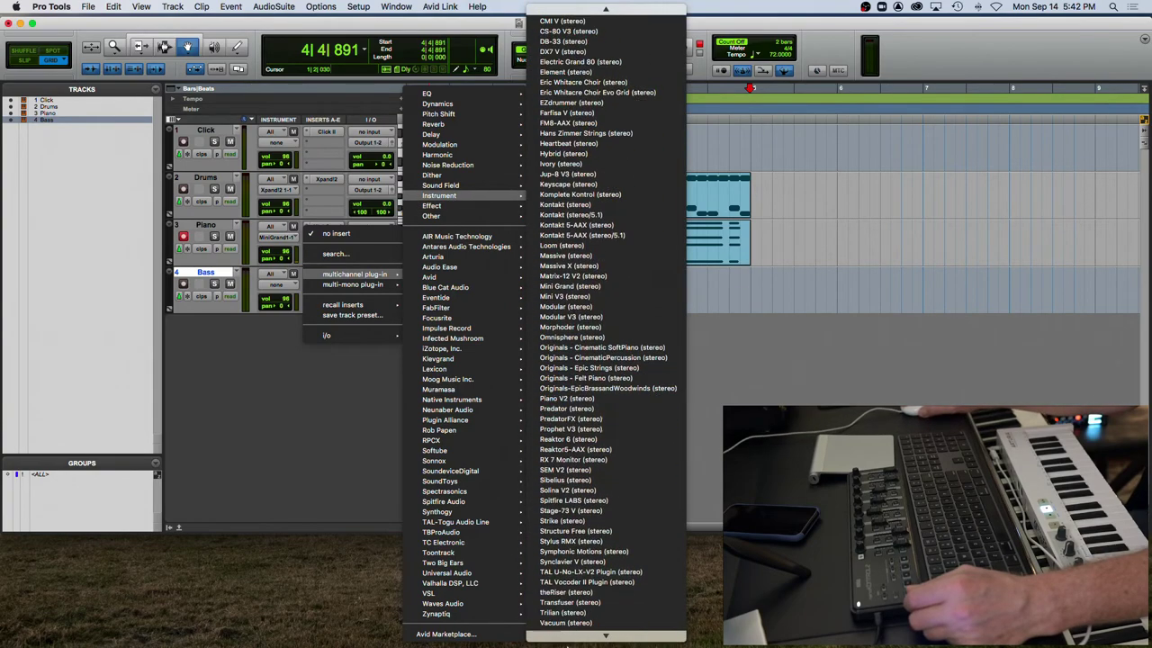
click(567, 633)
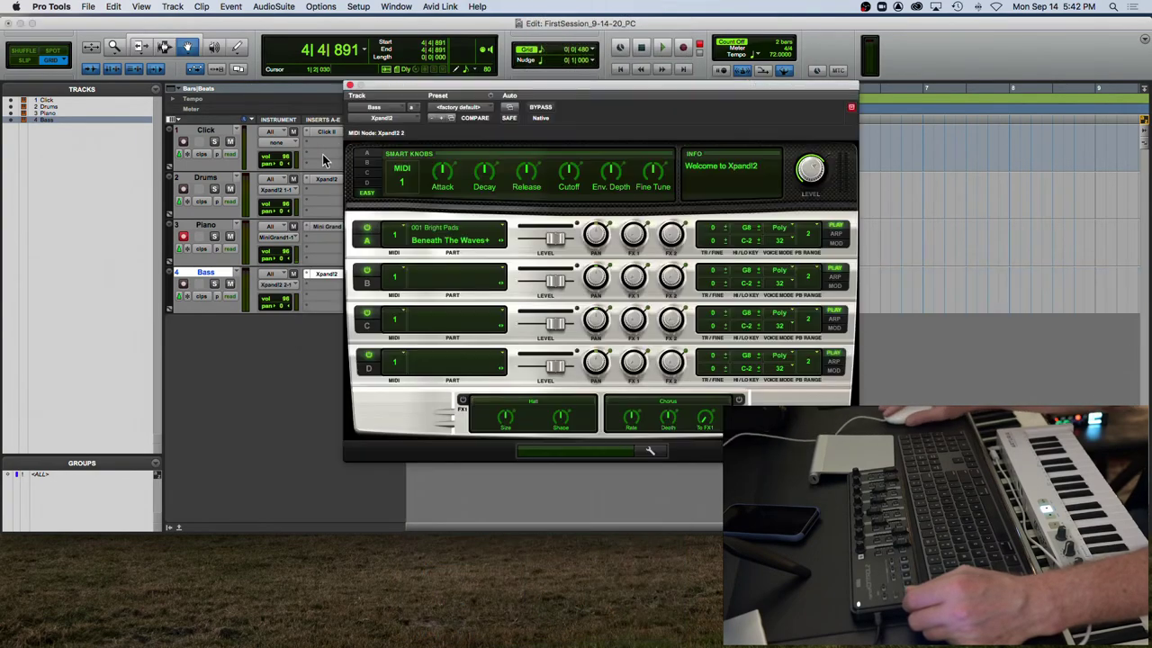
Load the 04 Soft Pick Bass preset from the 25 Basses category into the Bass track's Xpand!2 and record-arm the track
click(491, 107)
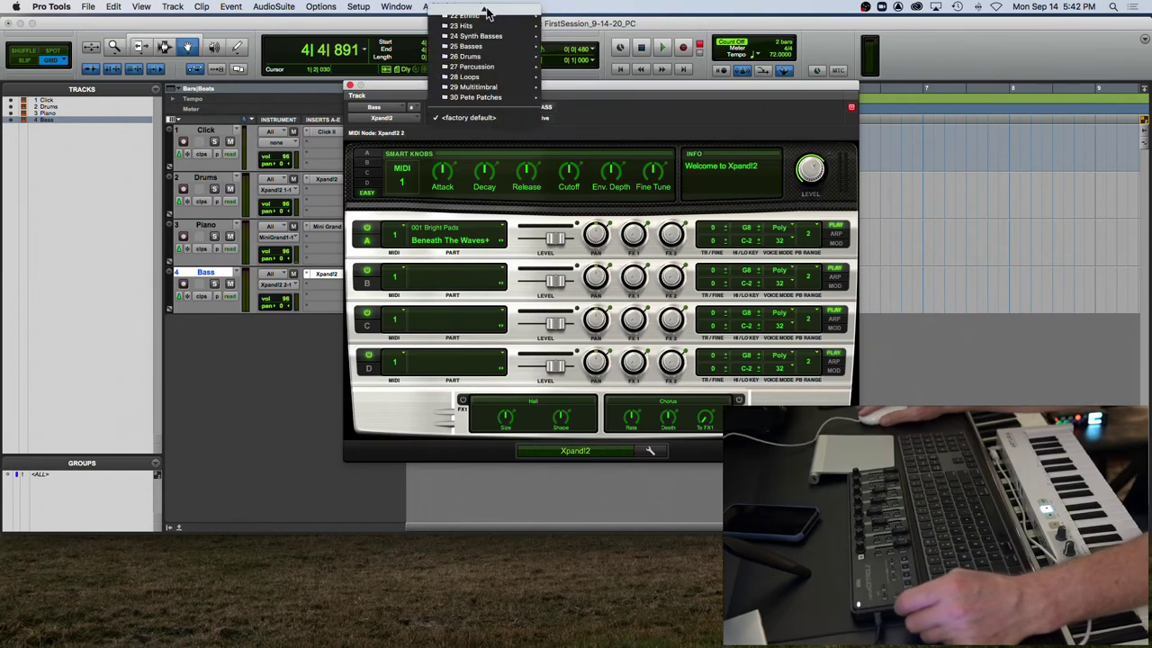
mouse_move(484, 85)
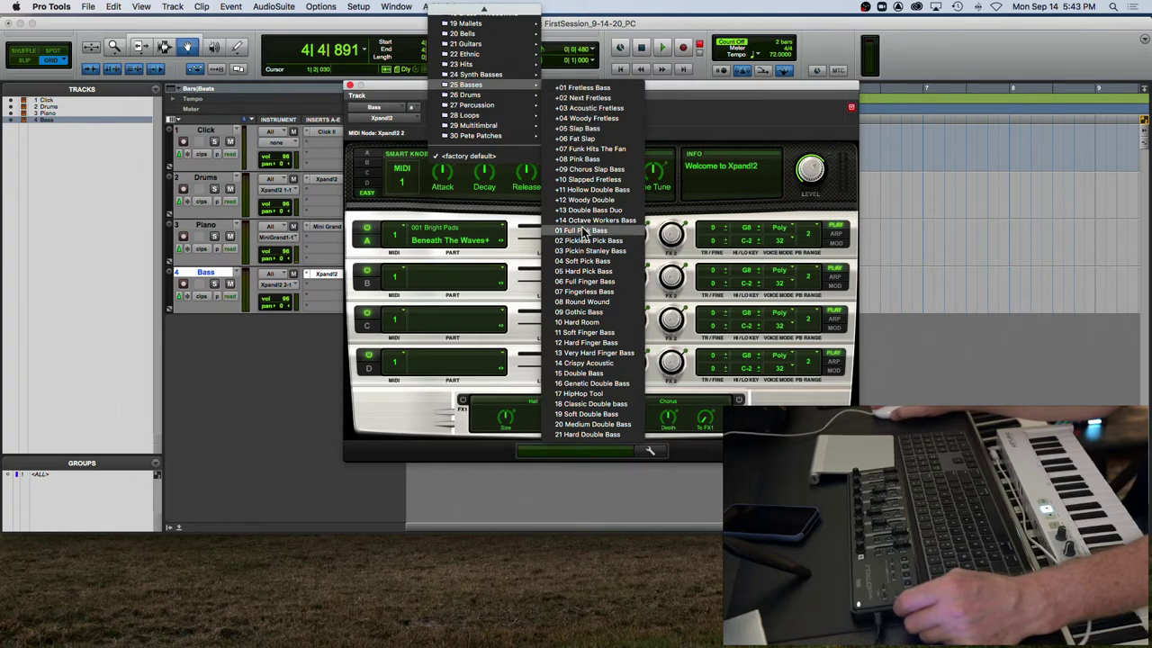
click(582, 263)
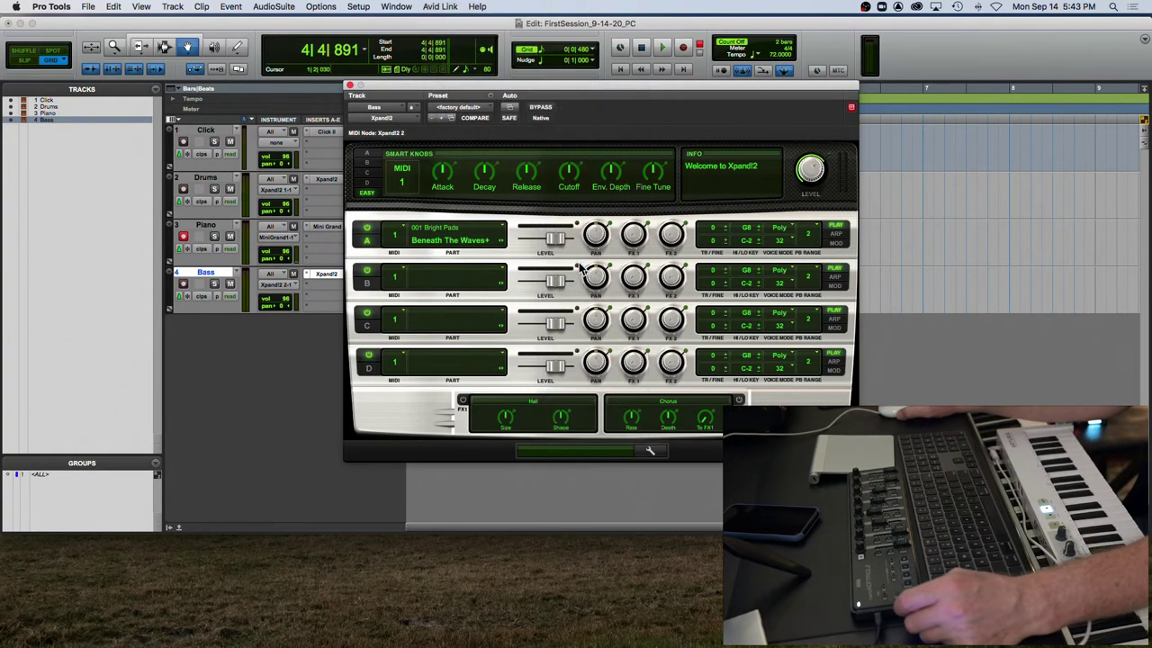
click(350, 87)
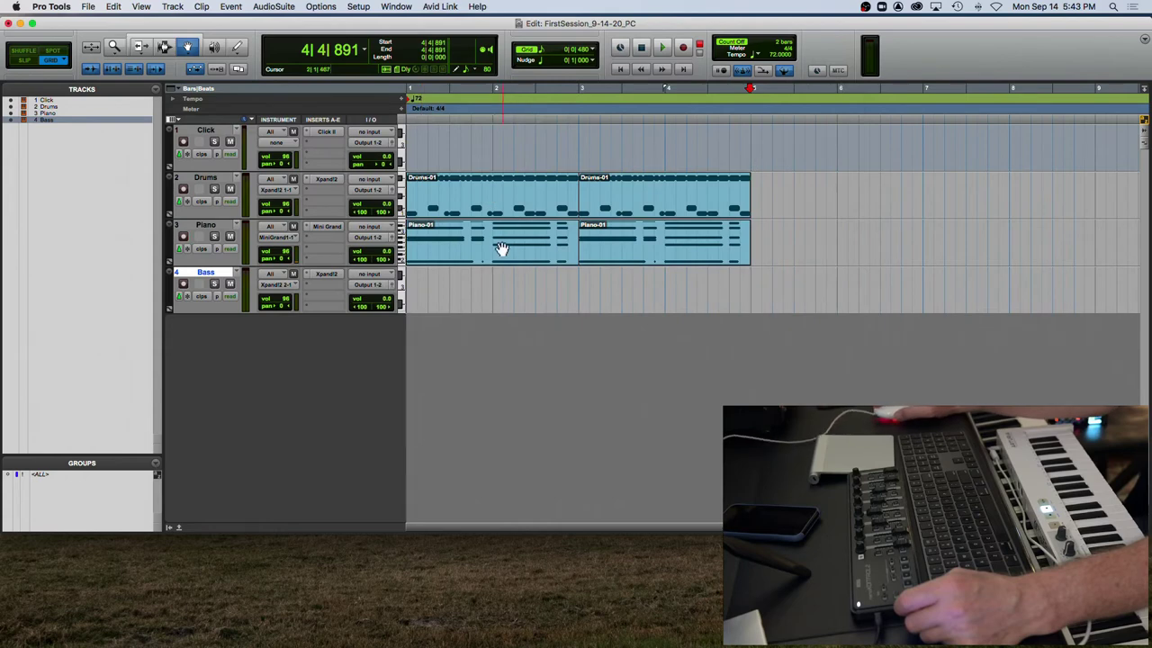
click(184, 286)
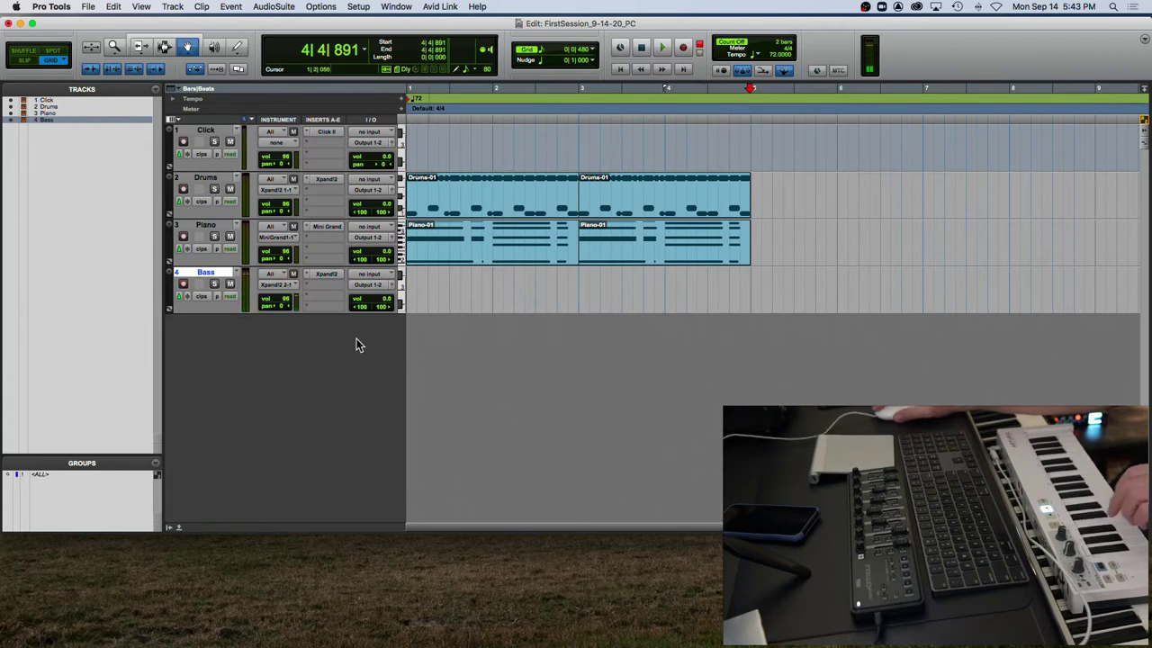
Open the docked MIDI editor on the Bass track and activate the Pencil tool with bar 1 and the C2 row in view
click(179, 528)
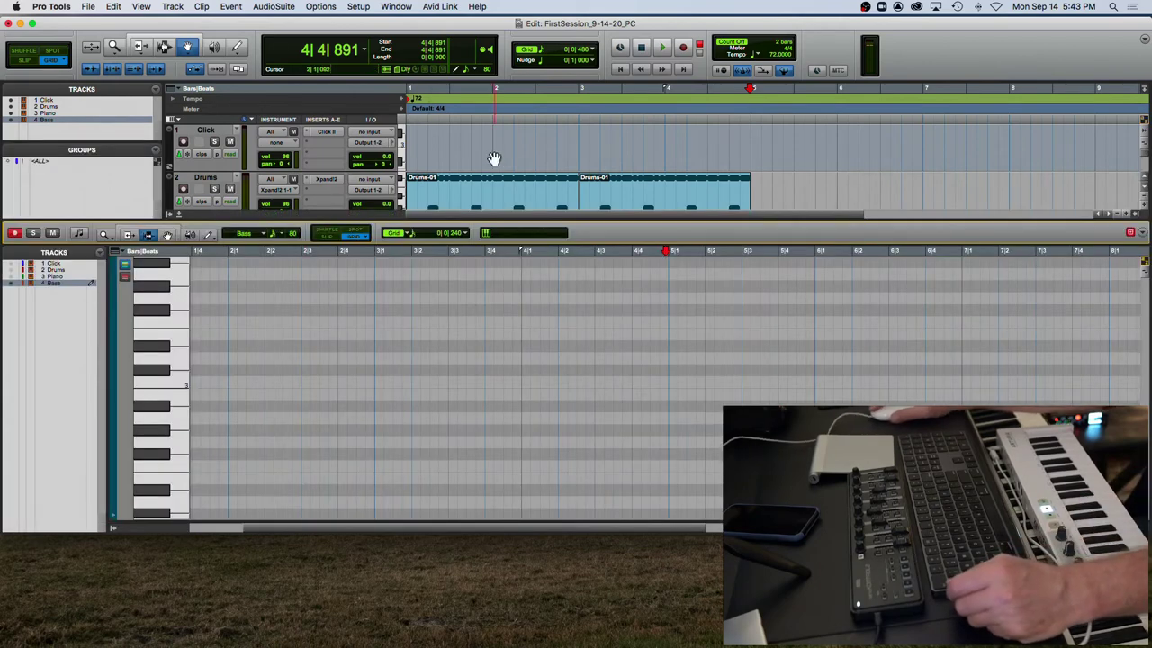
scroll(486, 162, down, 2)
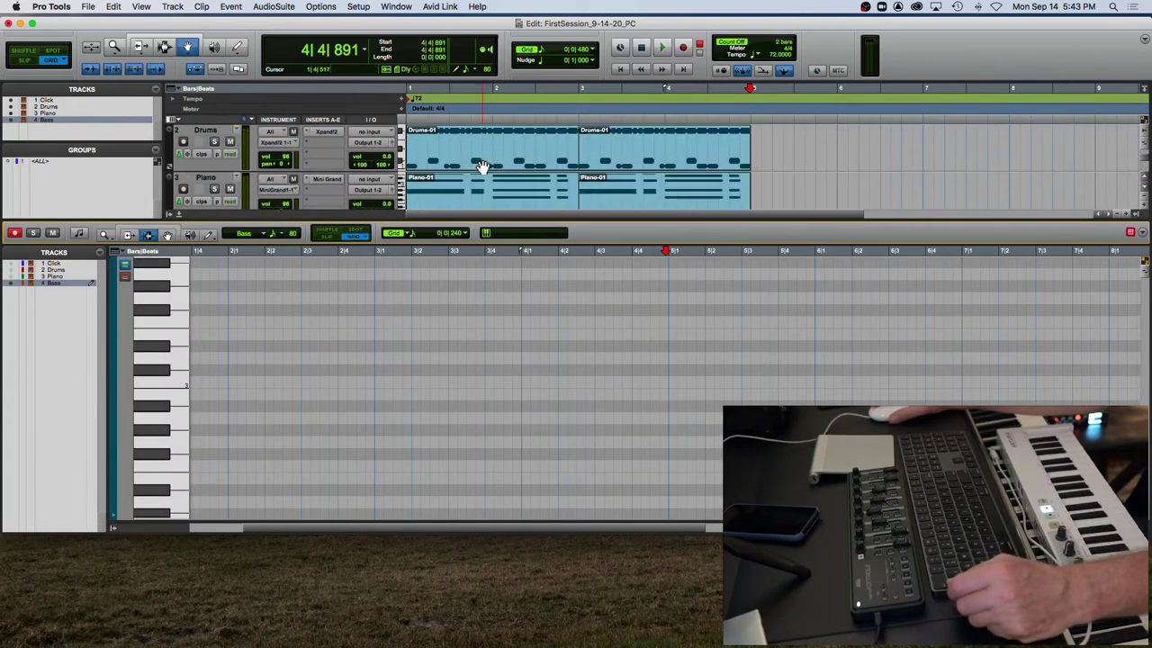
scroll(350, 256, left, 3)
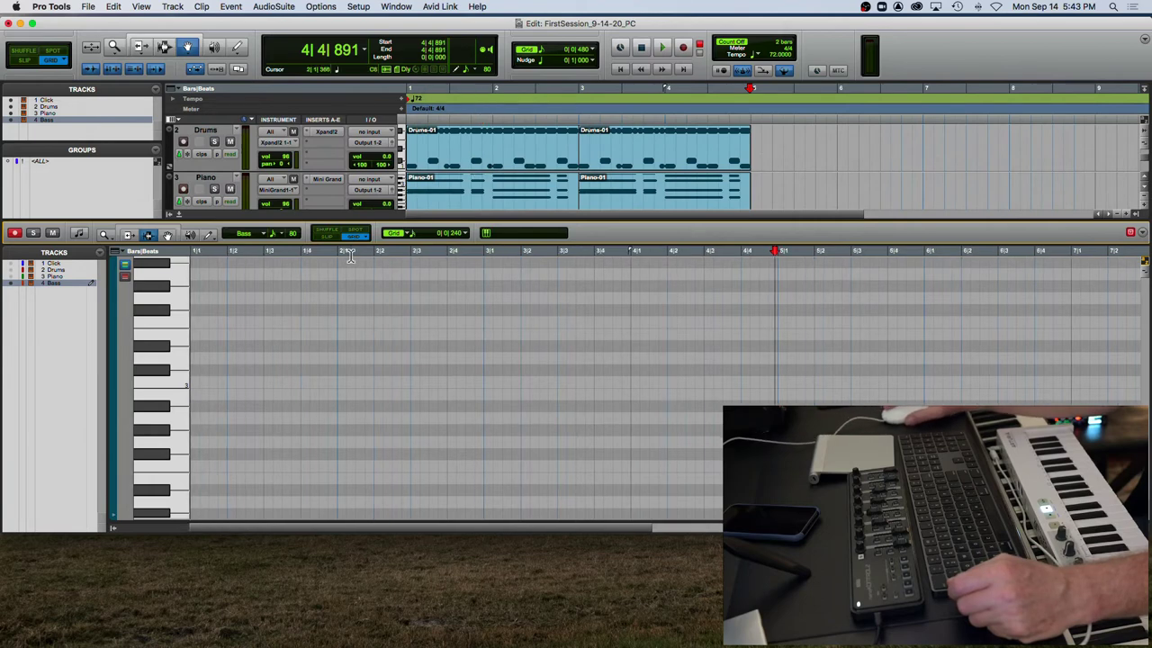
click(207, 235)
scroll(209, 371, down, 2)
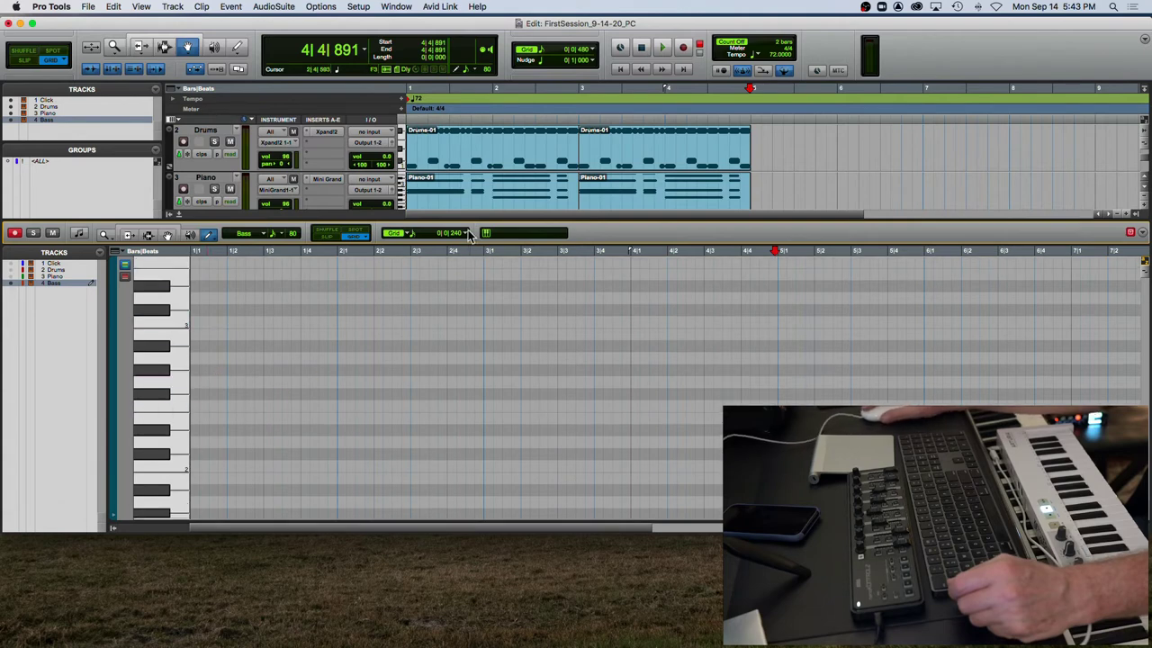
Draw 240-tick C2 bass notes in bars 1 and 2, placing them at 1|000, 2|480, 3|000 and 4|720 of each bar
click(195, 464)
click(250, 465)
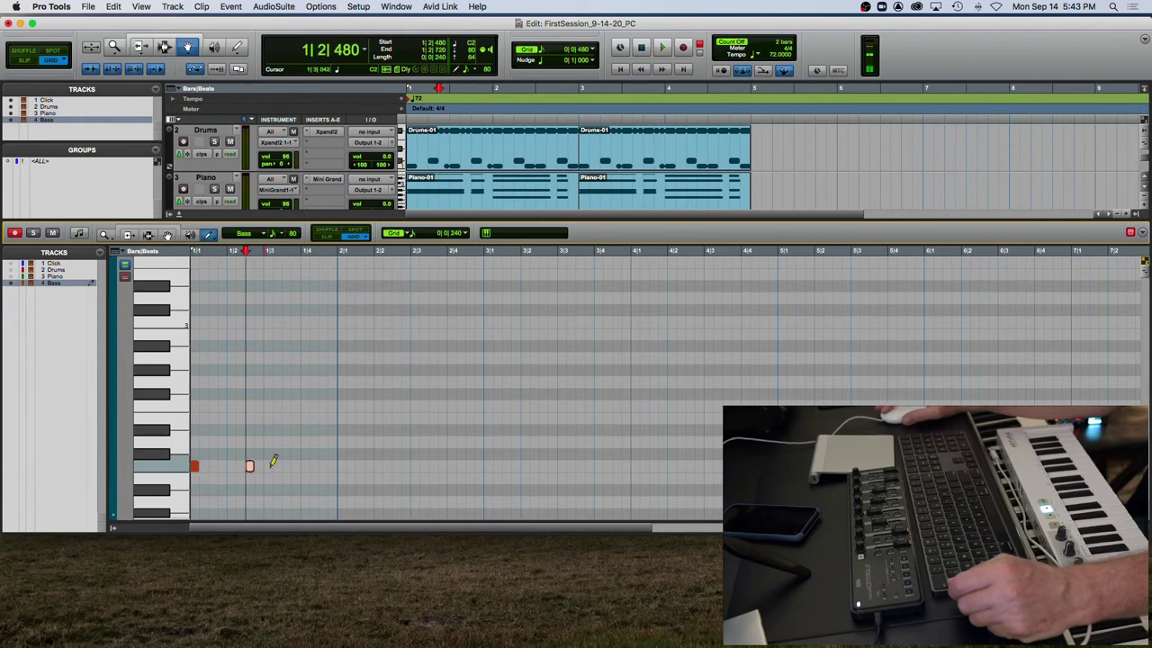
click(267, 465)
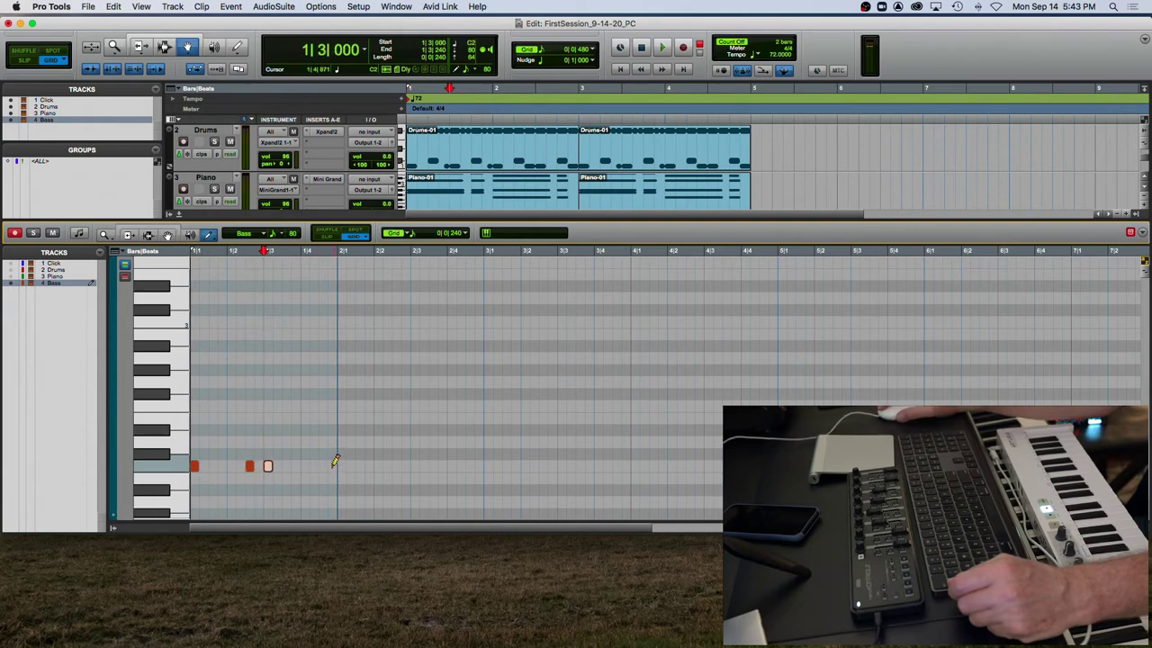
click(332, 465)
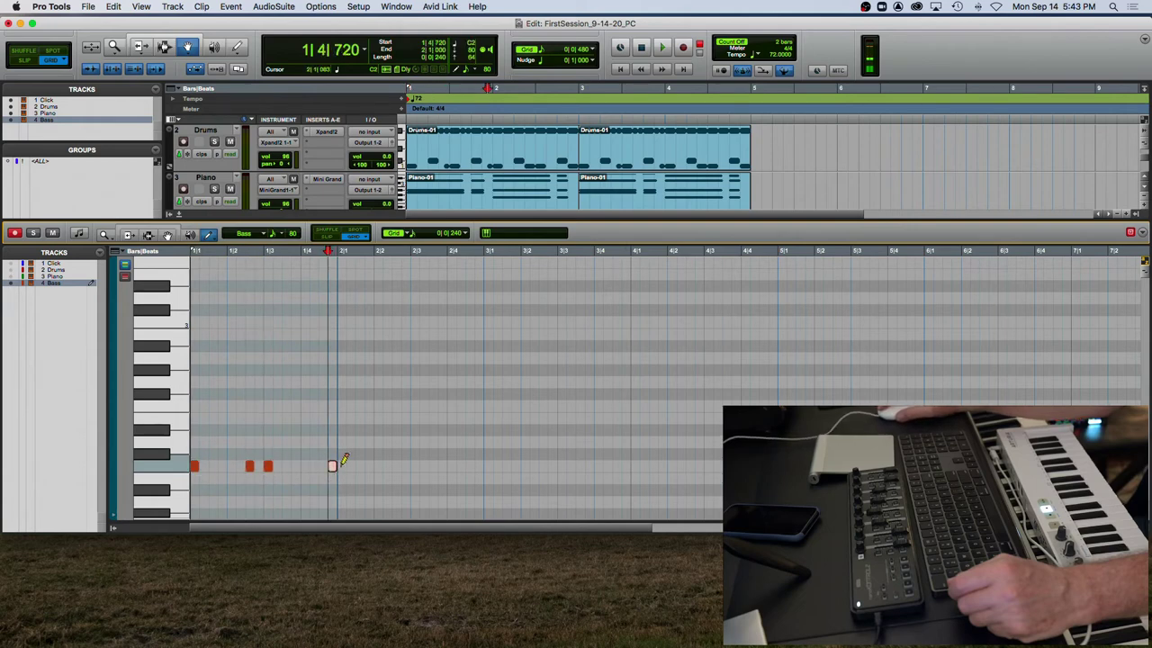
click(395, 465)
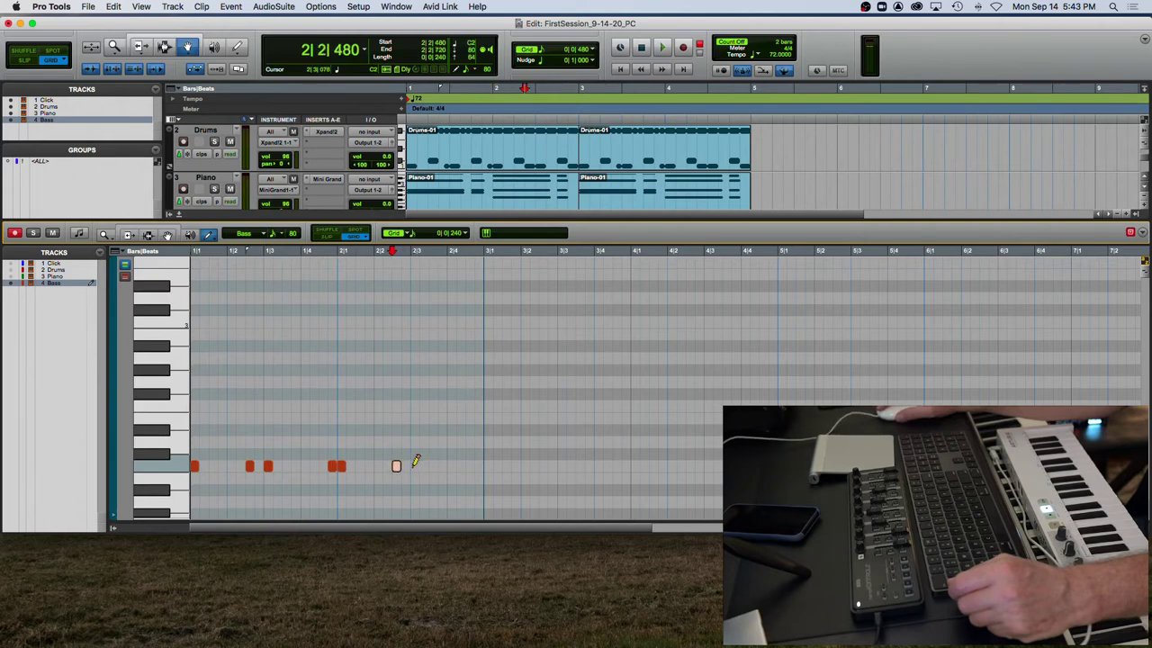
click(479, 465)
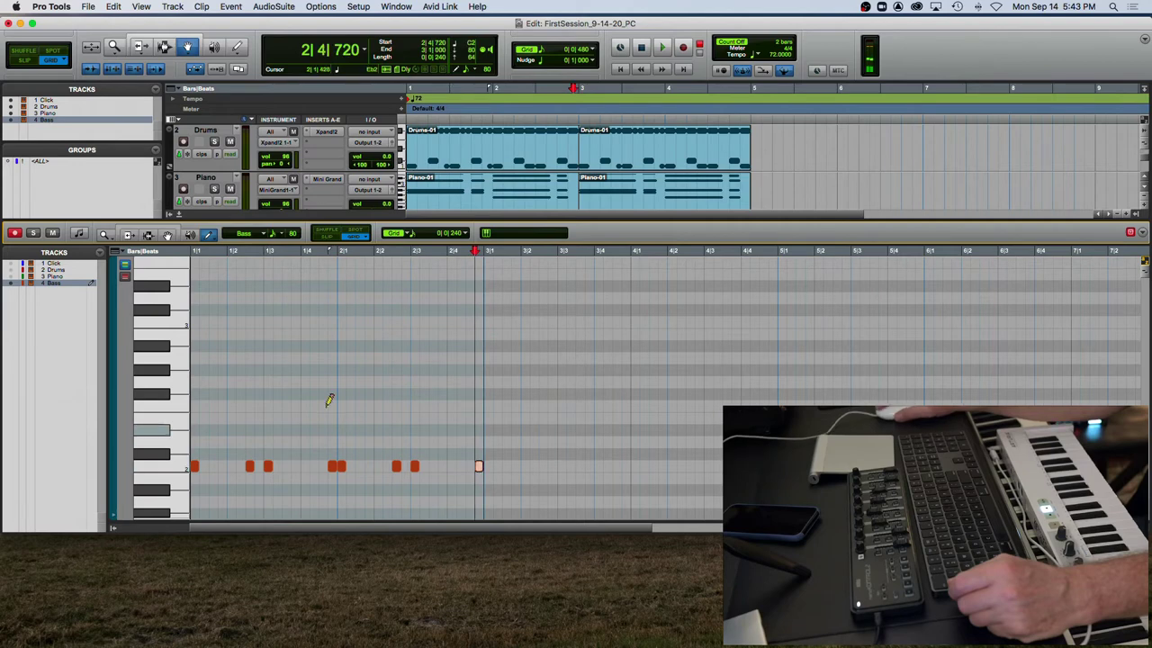
Play the session from the start to hear the drawn bass notes with drums and piano, stopping early in bar 3
click(149, 234)
key(Return)
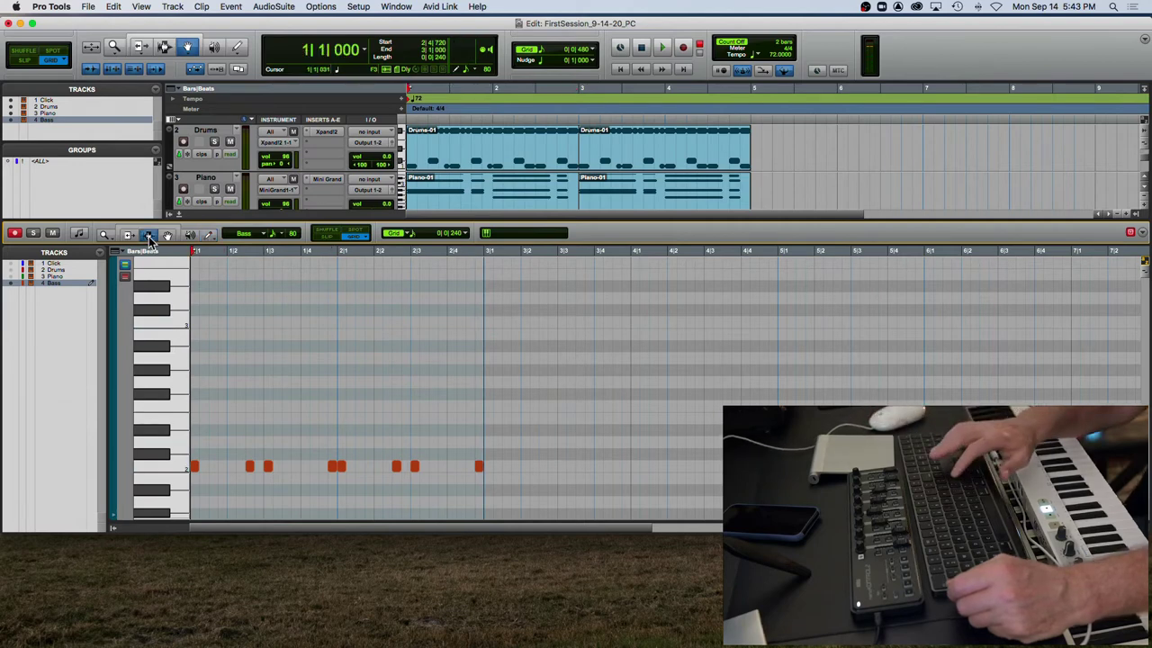
key(space)
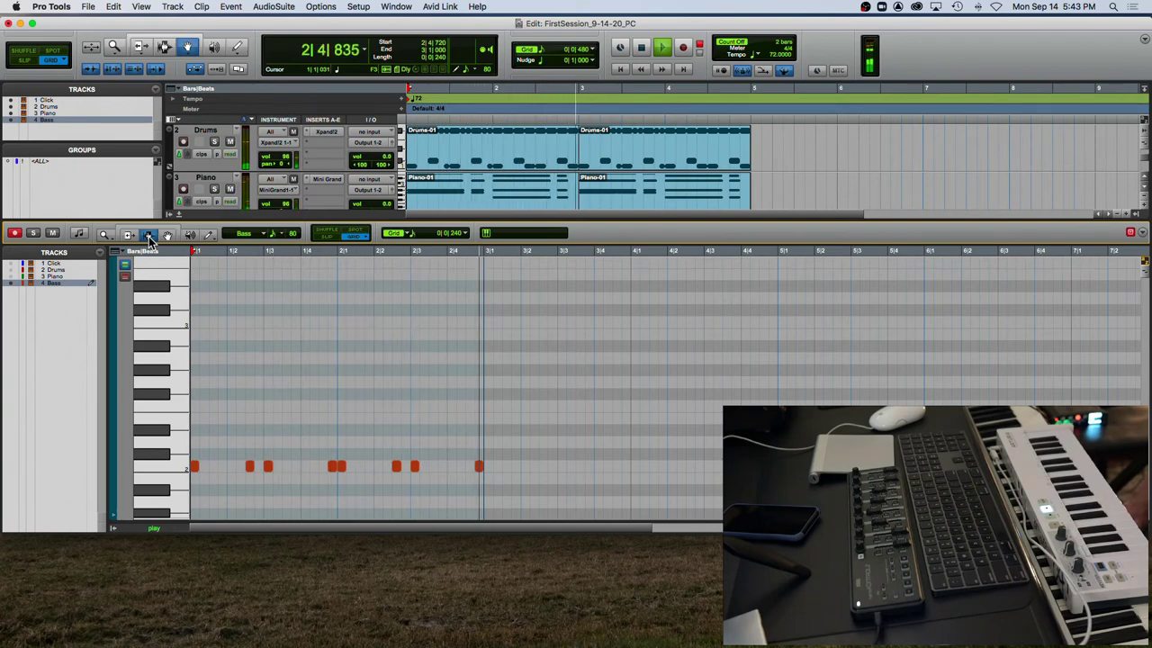
key(space)
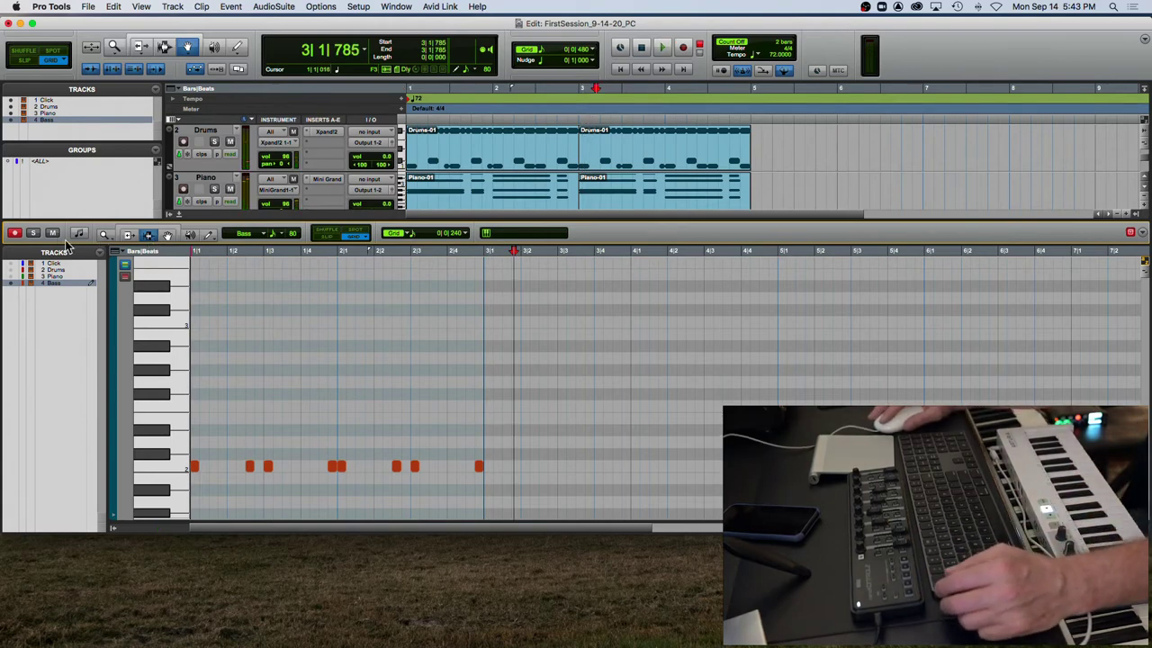
Lengthen bar 1's bass notes: the first to one full beat, the ones at 1|2|480 and 1|3|000 to 480 ticks
key(t)
key(t)
scroll(320, 305, left, 8)
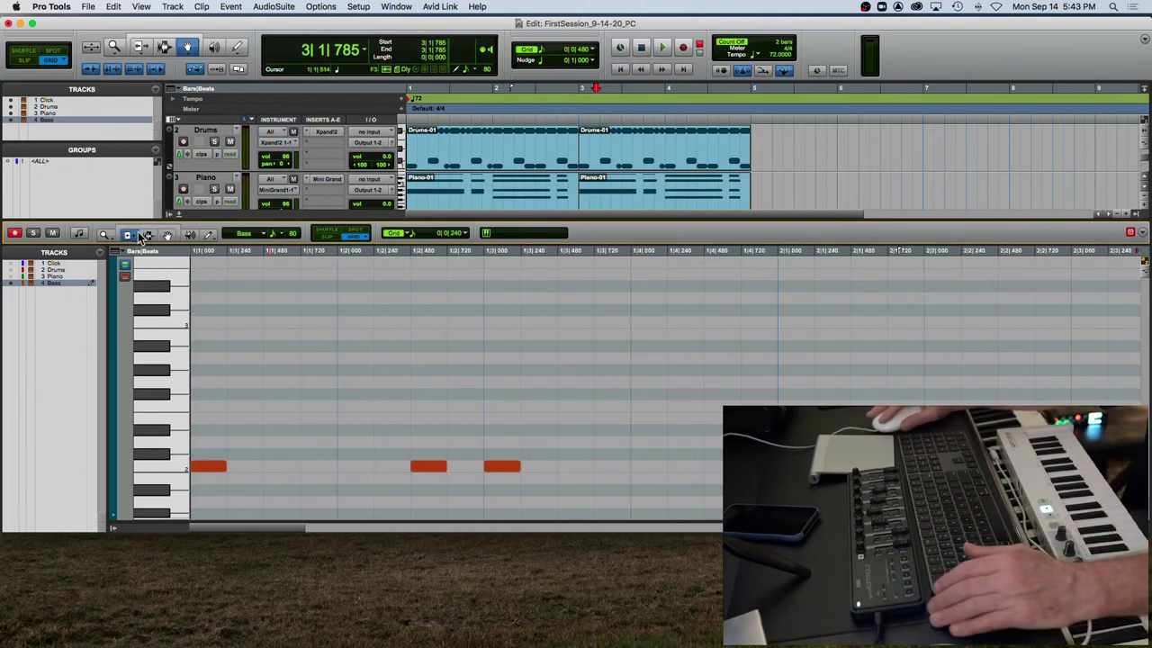
drag(225, 468, 299, 469)
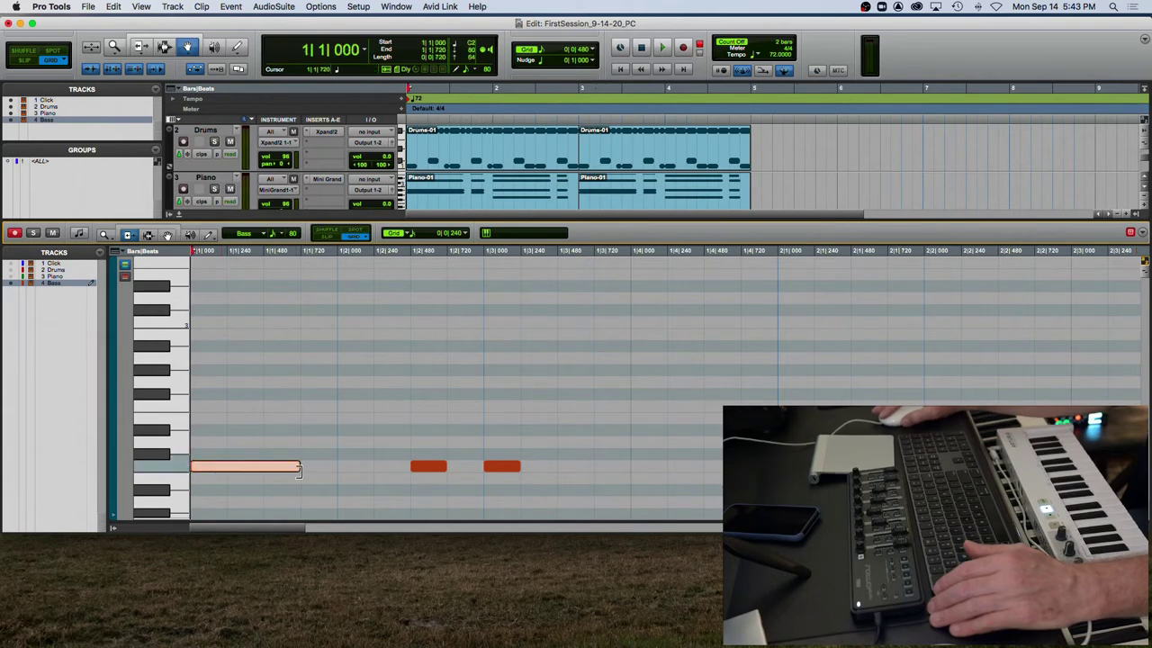
click(441, 467)
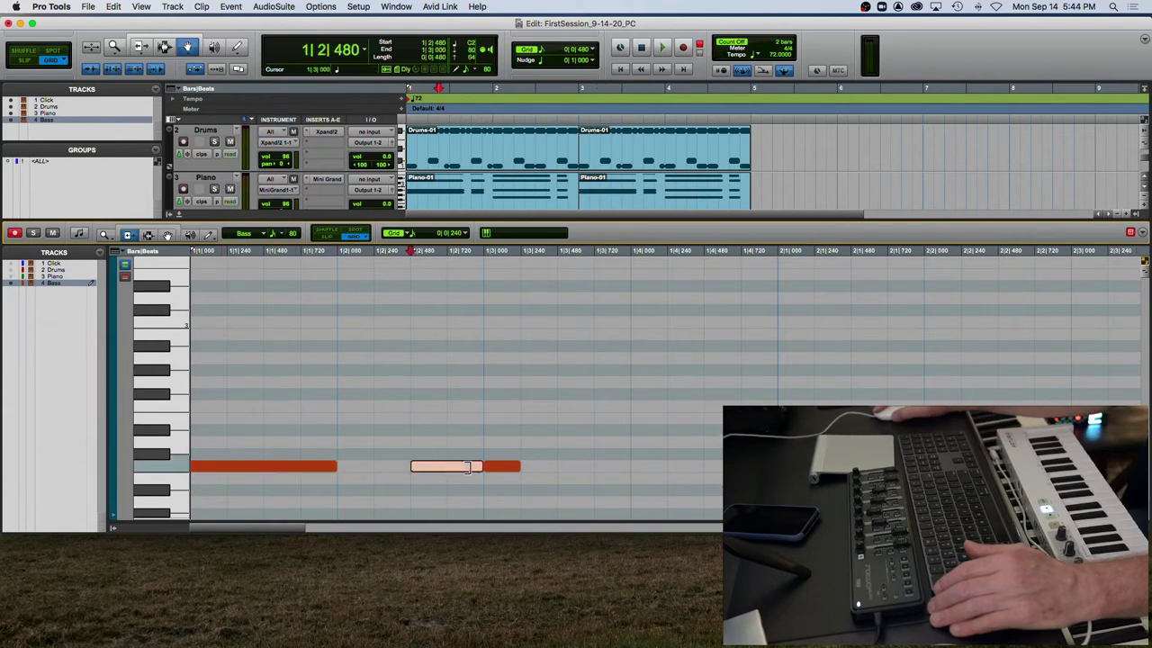
key(super+d)
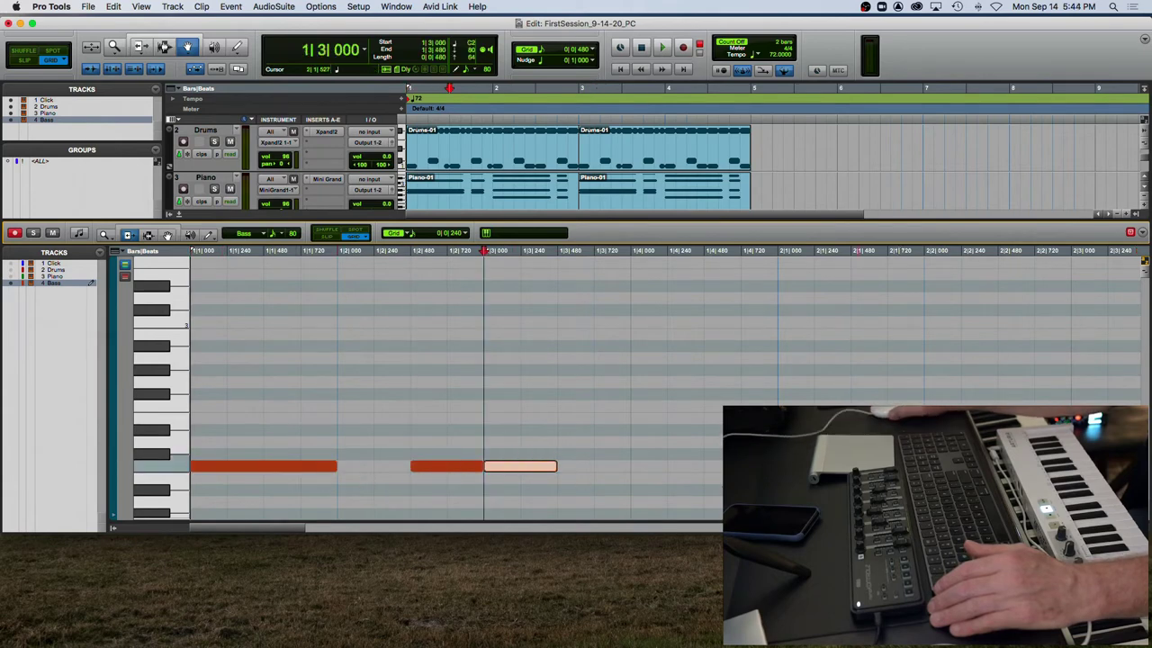
Lengthen bar 2's bass notes: the first to one full beat, the ones at 2|2|480 and 2|3|000 to 480 ticks
click(781, 466)
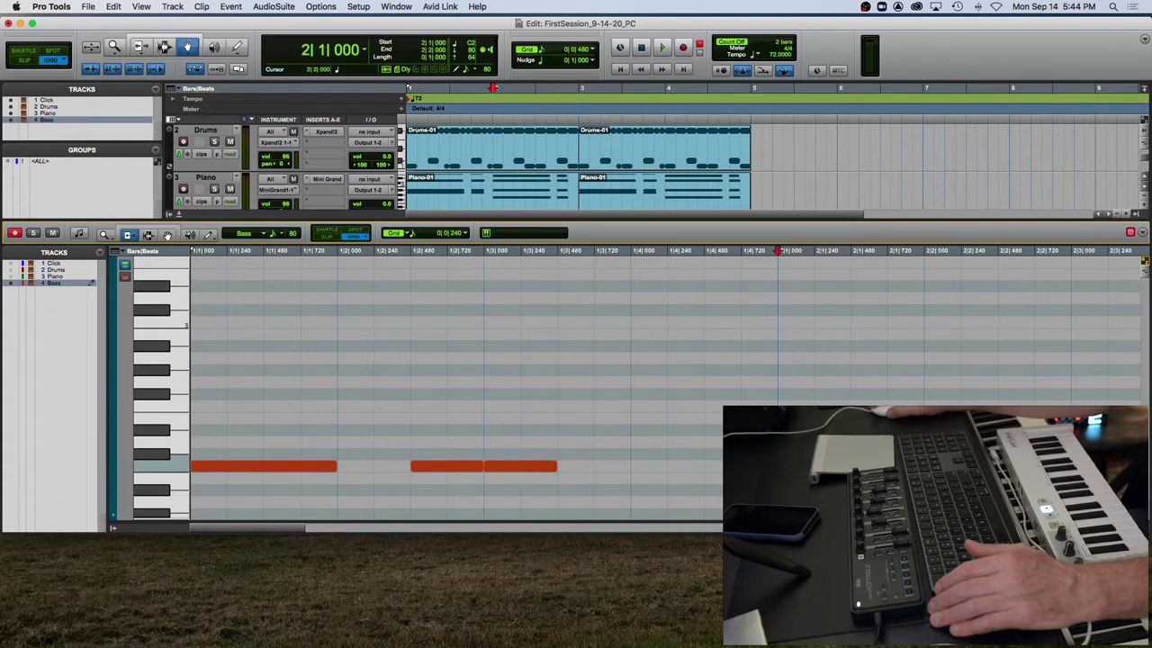
scroll(738, 466, right, 8)
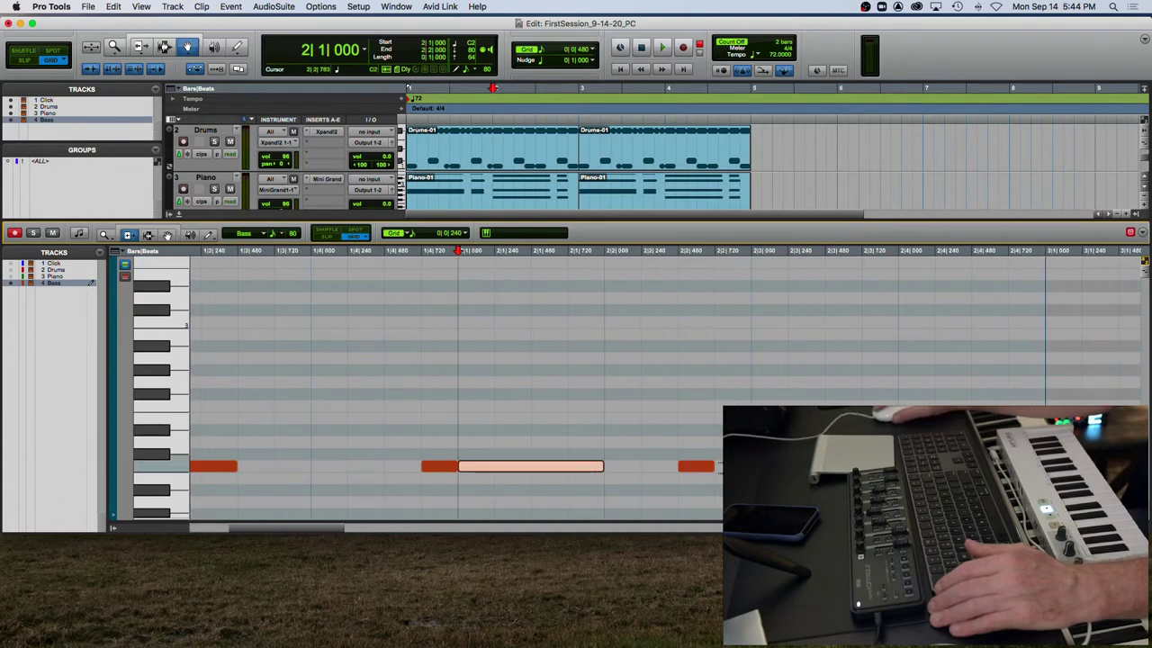
click(696, 466)
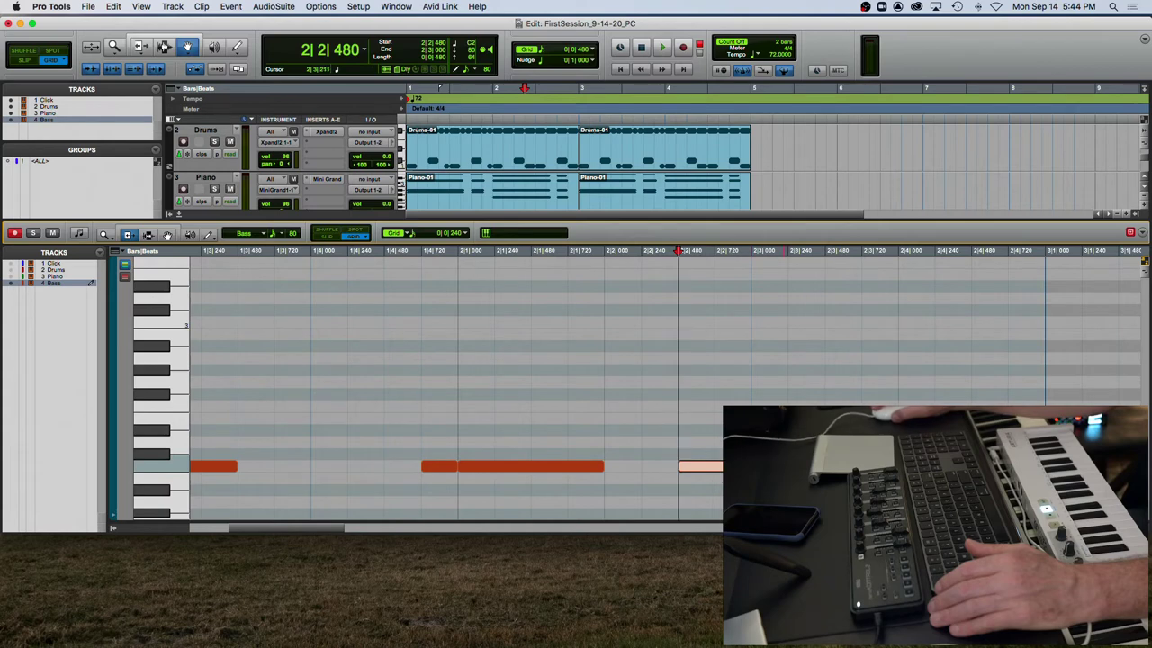
click(783, 466)
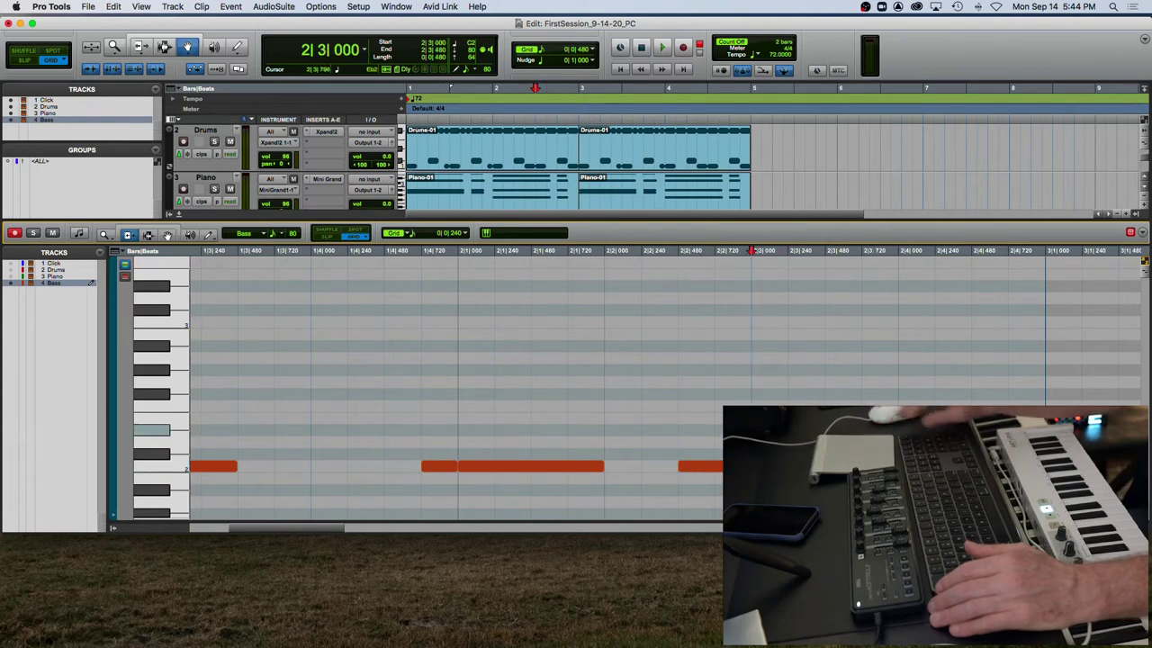
Play the session from the start through beat 3 of bar 2 to check the lengthened bass notes
key(Return)
key(space)
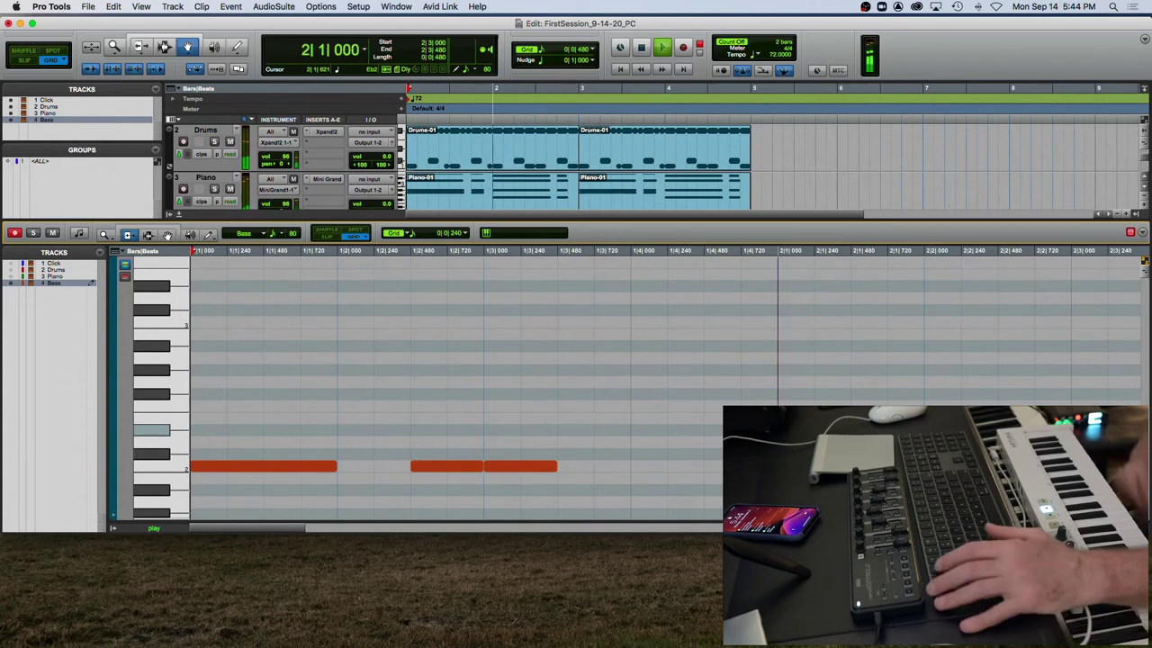
key(space)
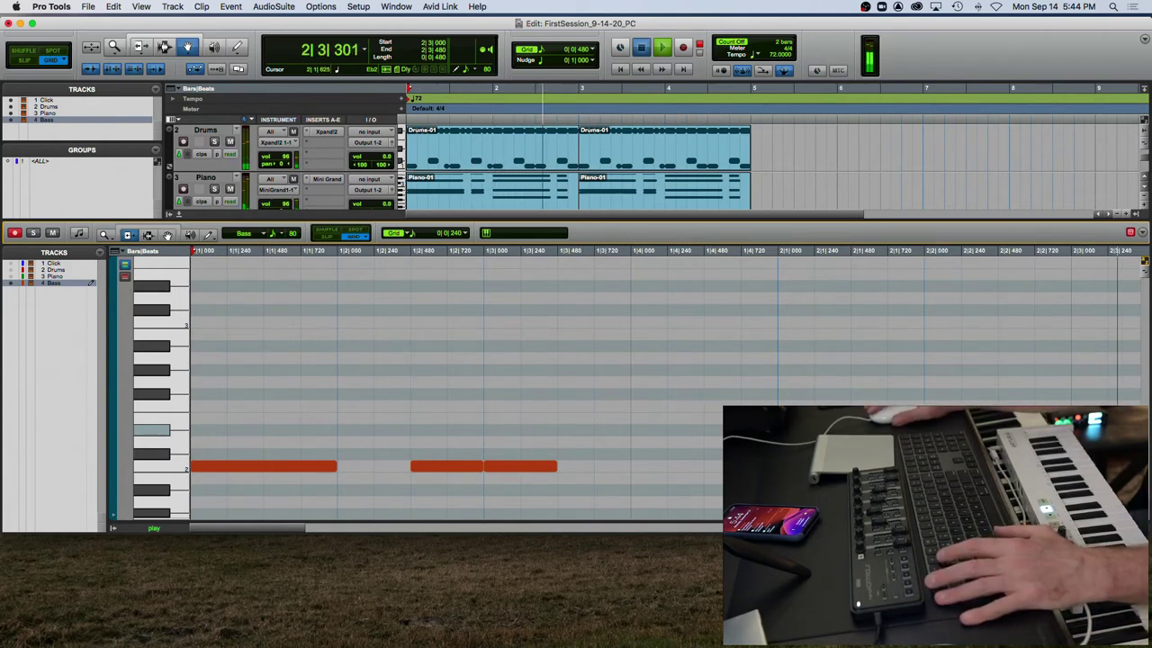
Shorten the bass note at 1|3|000 to 240 ticks and play the session from the start to beat 3 of bar 2
drag(532, 469, 524, 467)
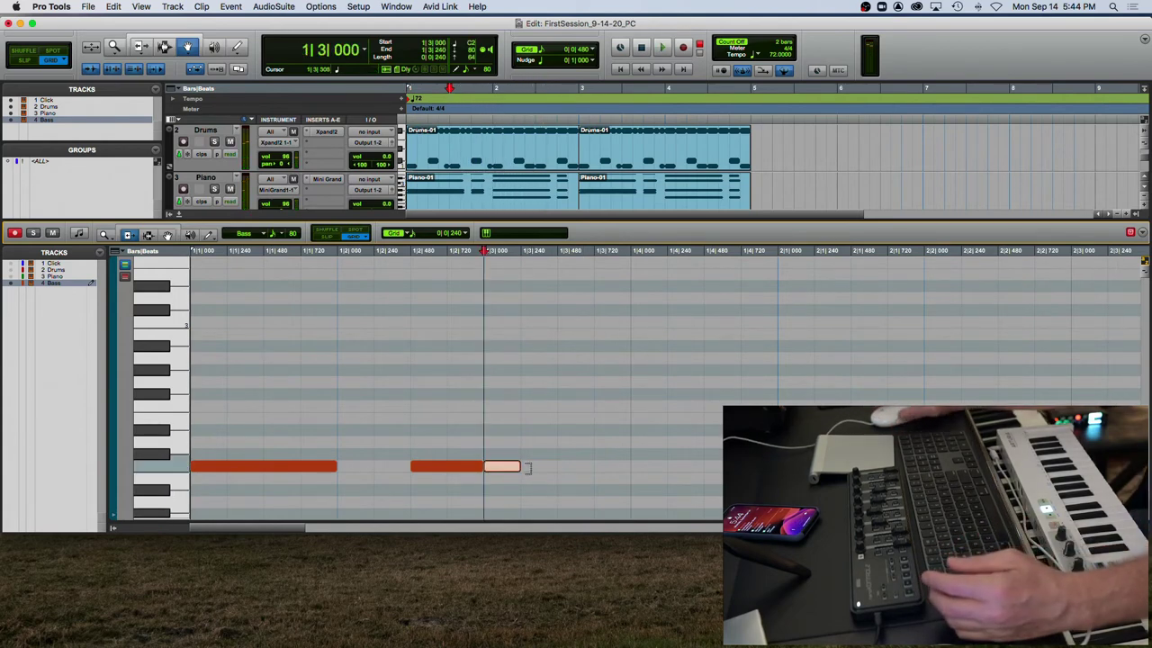
key(Return)
key(space)
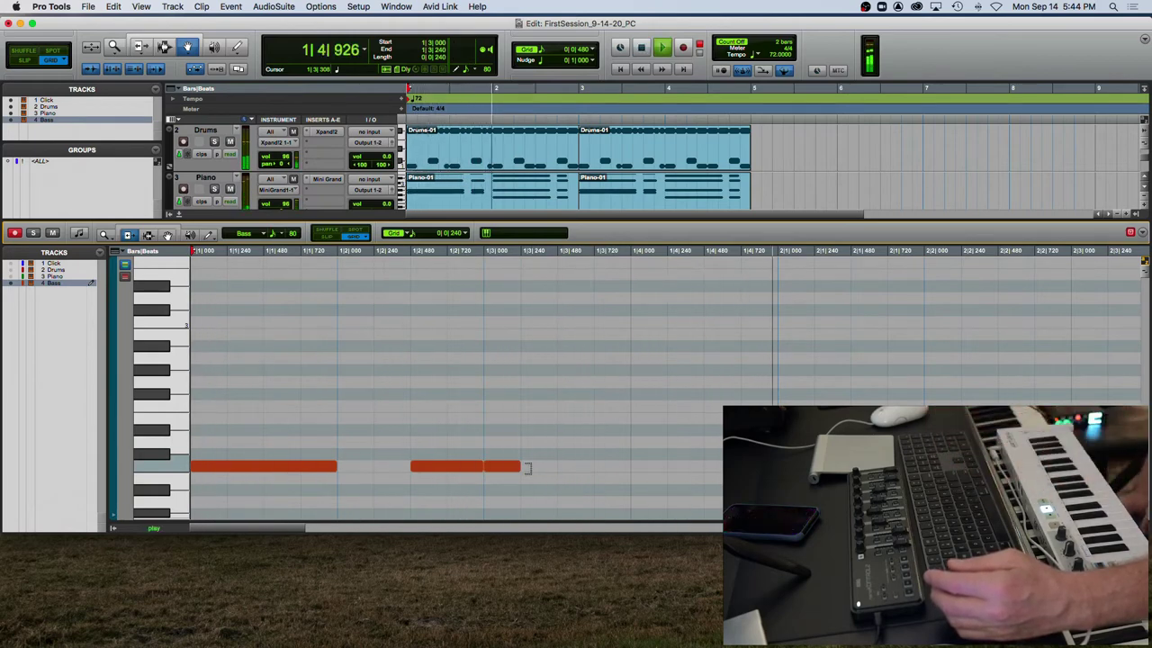
key(space)
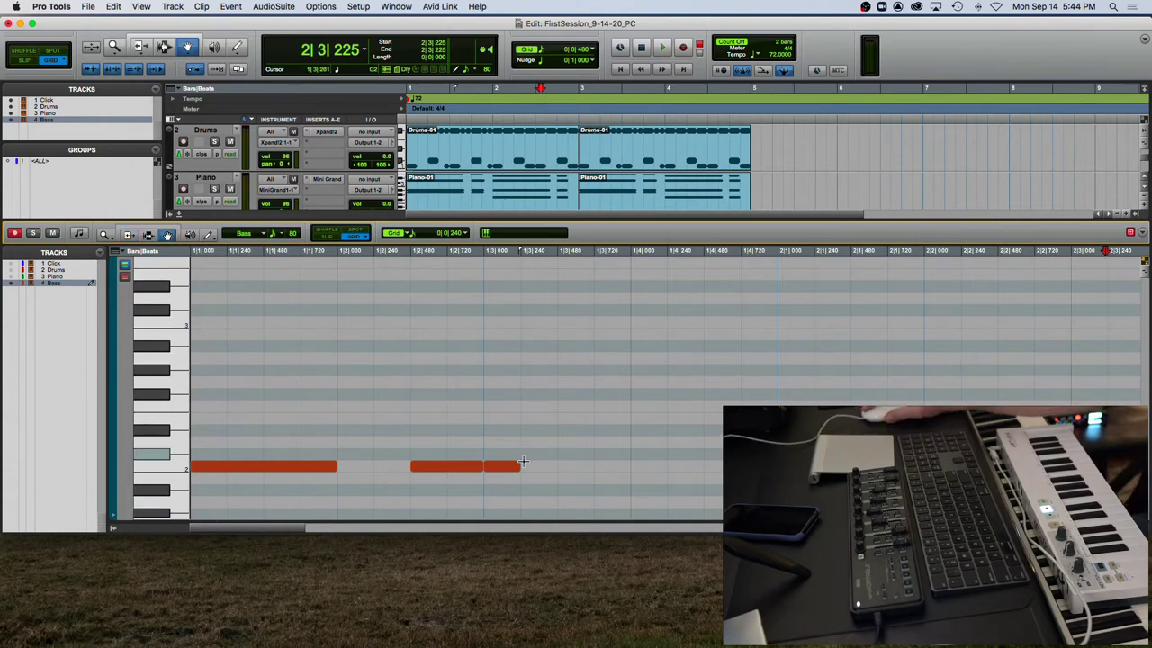
Raise the pitch of the bass note at 1|2|480 to G2
click(449, 473)
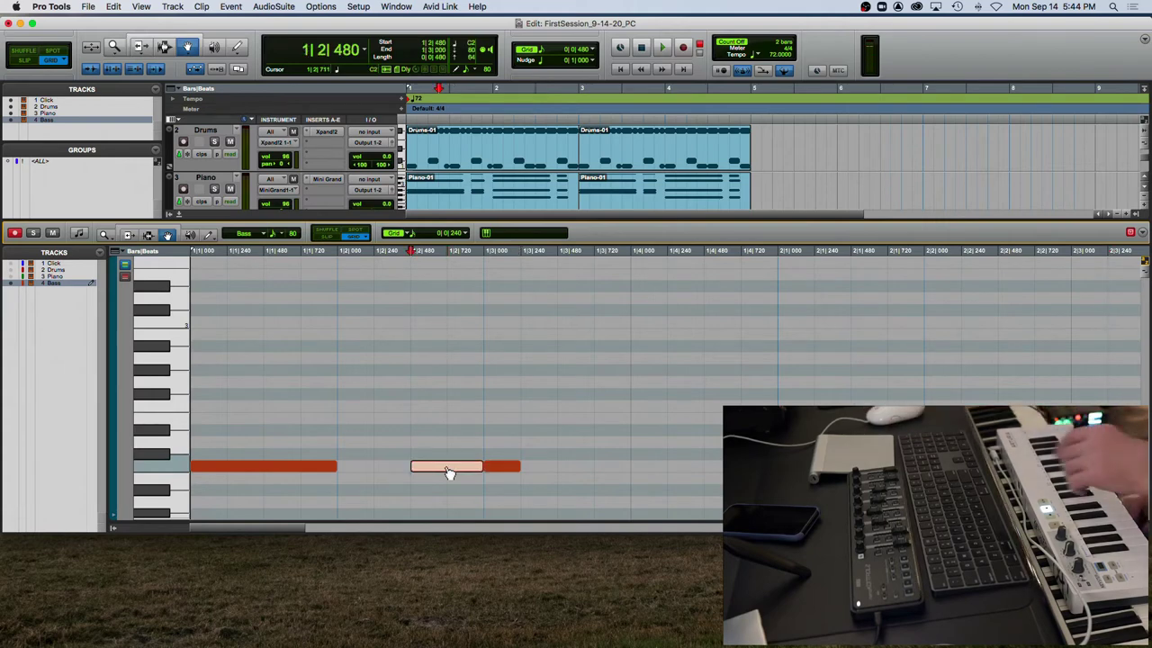
key(Up)
key(Up)
key(Up)
key(Up)
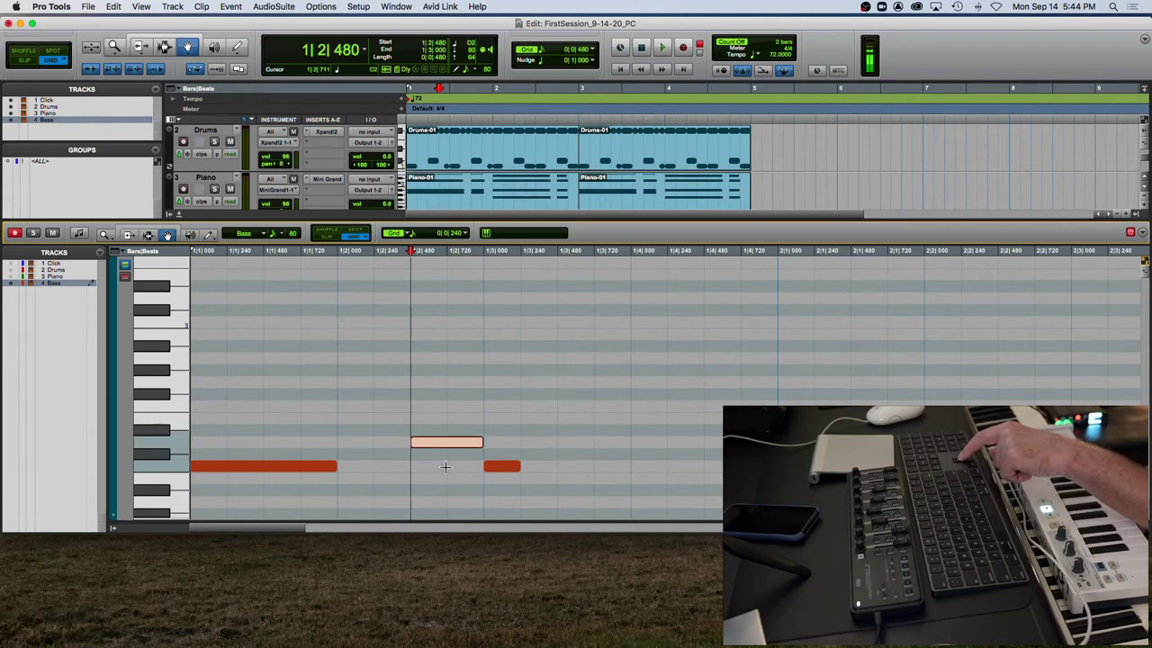
key(Up)
key(Up)
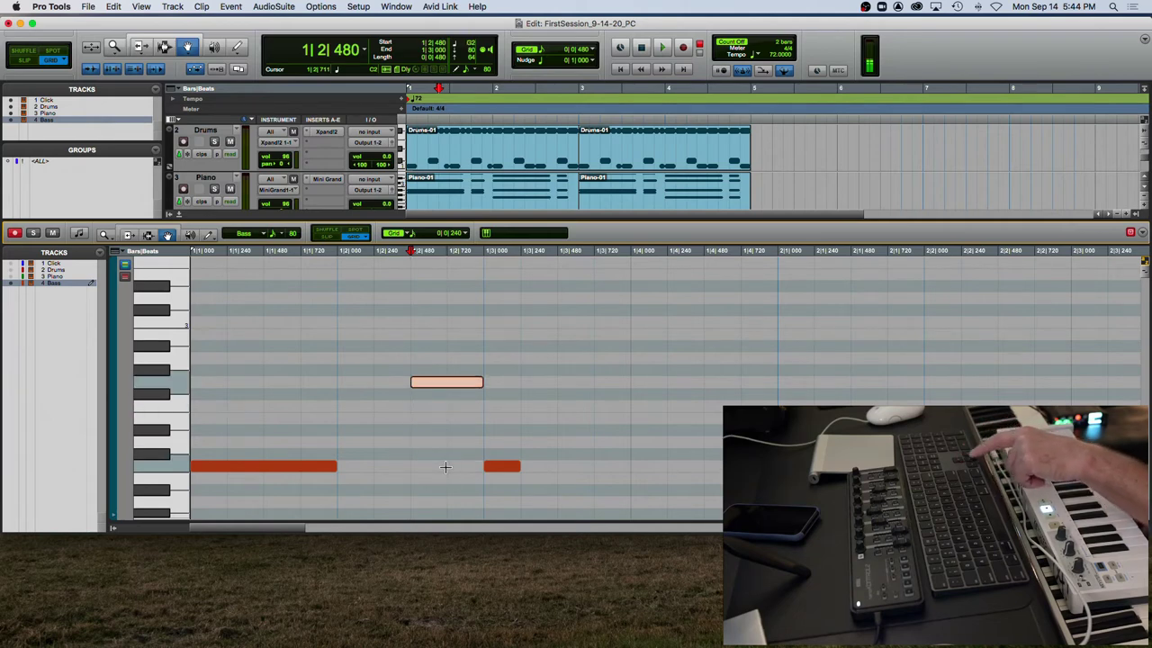
Raise the pitch of the bass note at 1|3|000 to C3 and play the session from the start
key(Right)
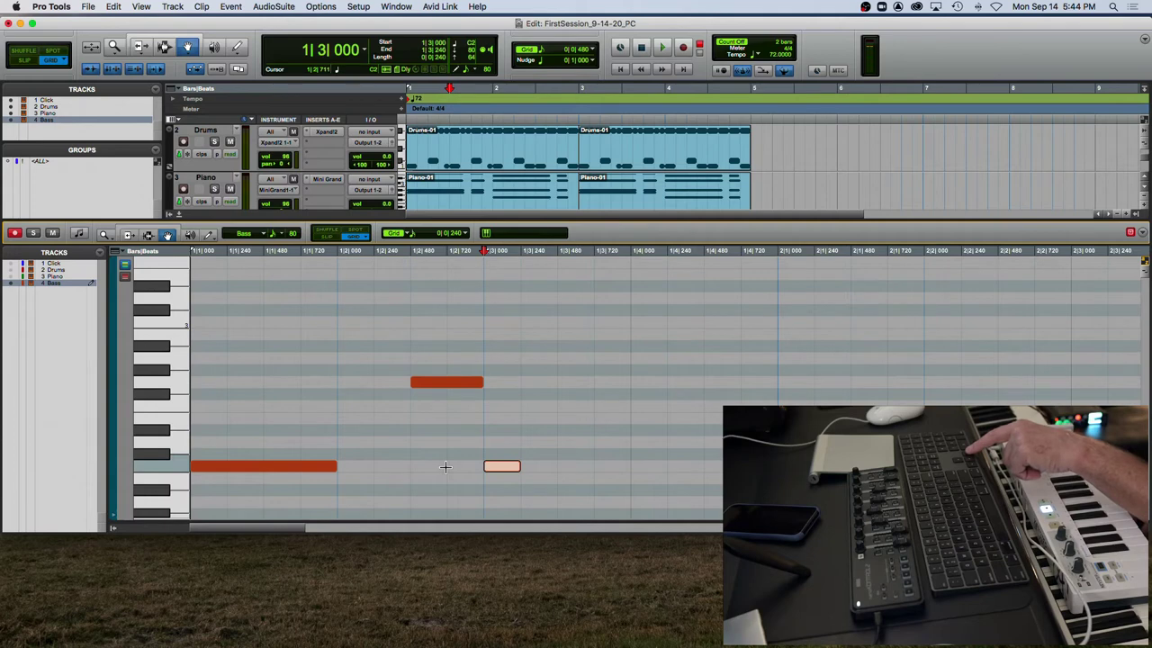
key(Up)
key(Up)
key(Up)
key(Up)
key(Up)
key(Up)
key(Up)
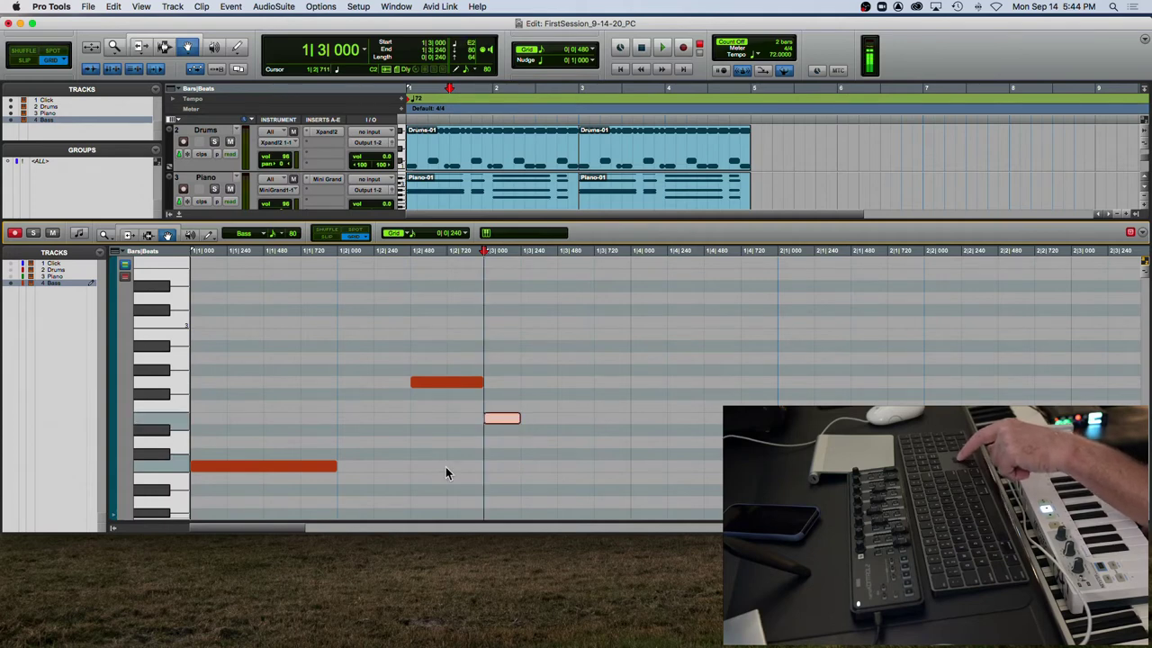
key(Up)
key(Up)
key(Up)
key(Up)
key(Up)
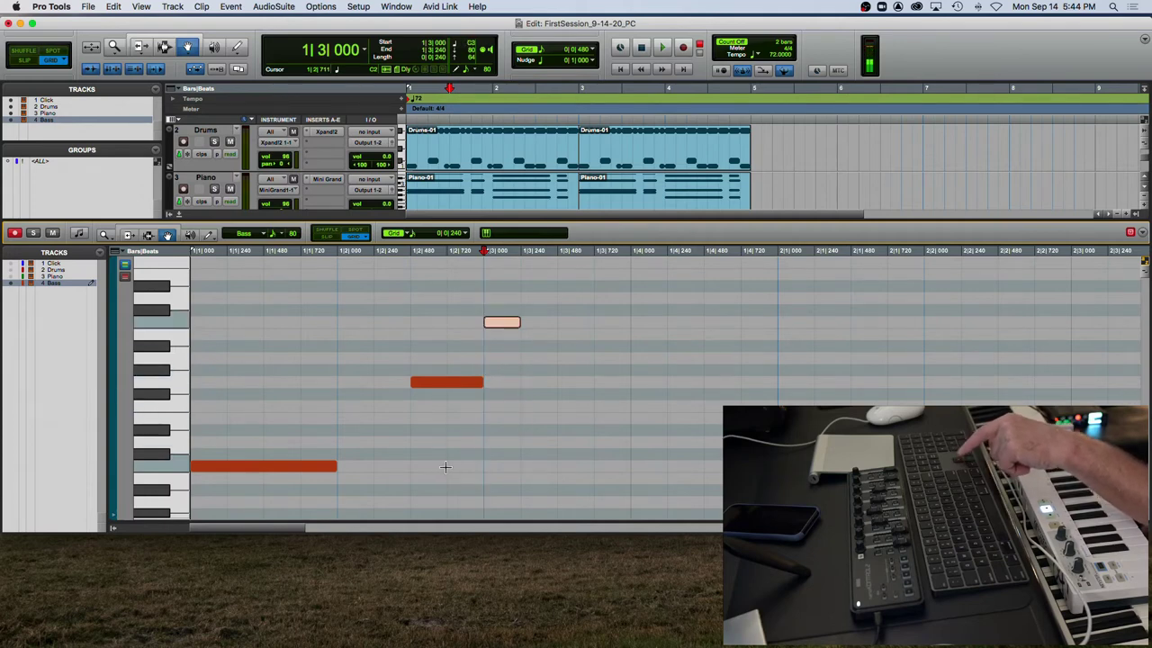
key(Return)
key(space)
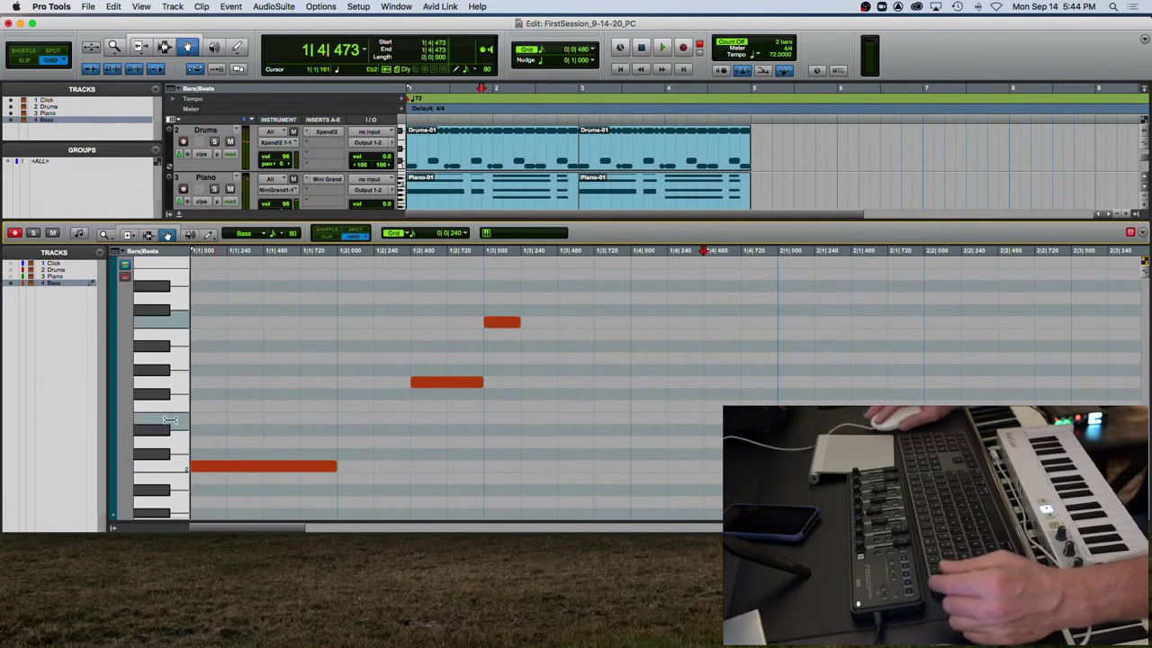
Lengthen the C3 bass note at 1|3|000 to one full beat and play the session from the start into bar 2
click(129, 236)
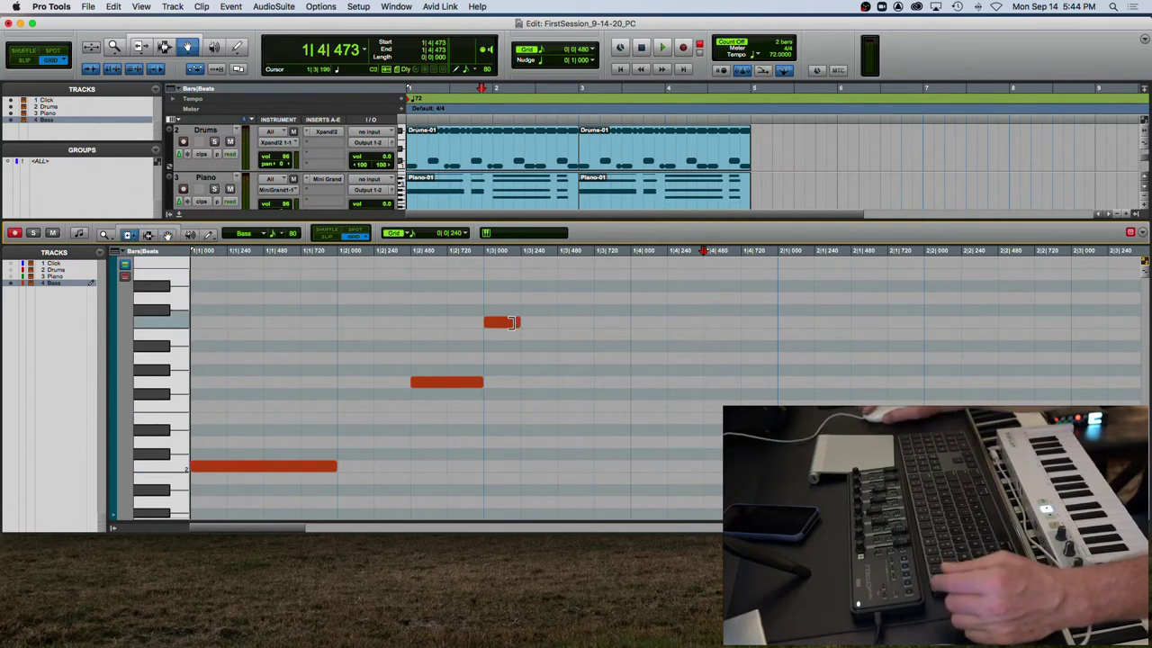
drag(519, 322, 630, 324)
key(Return)
key(space)
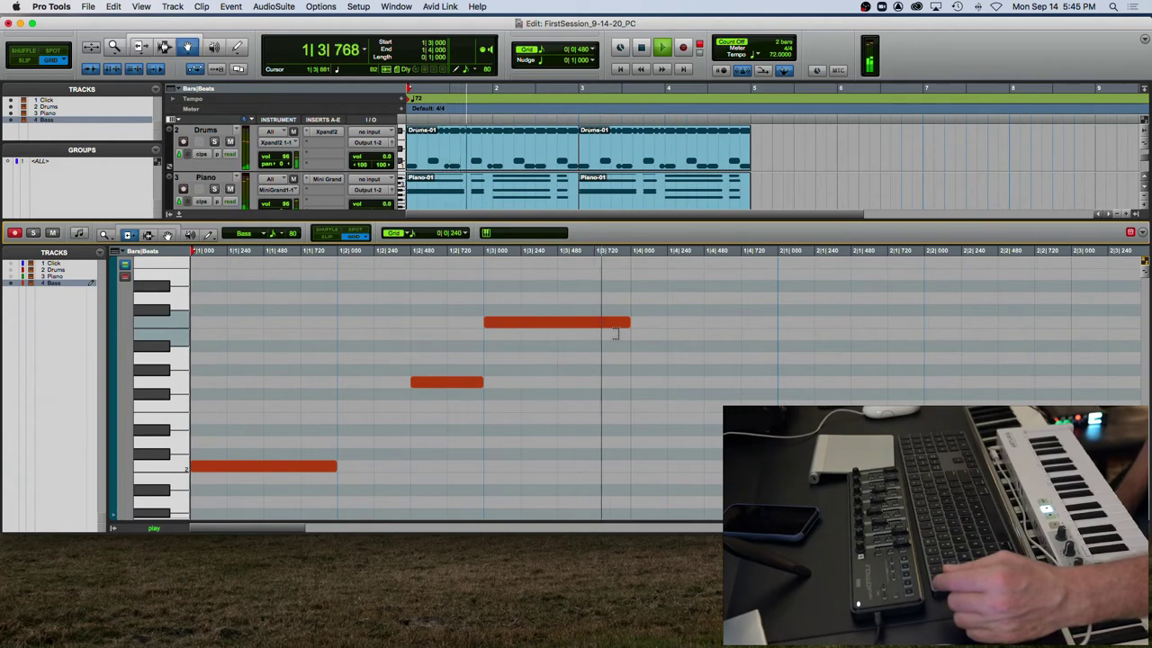
key(space)
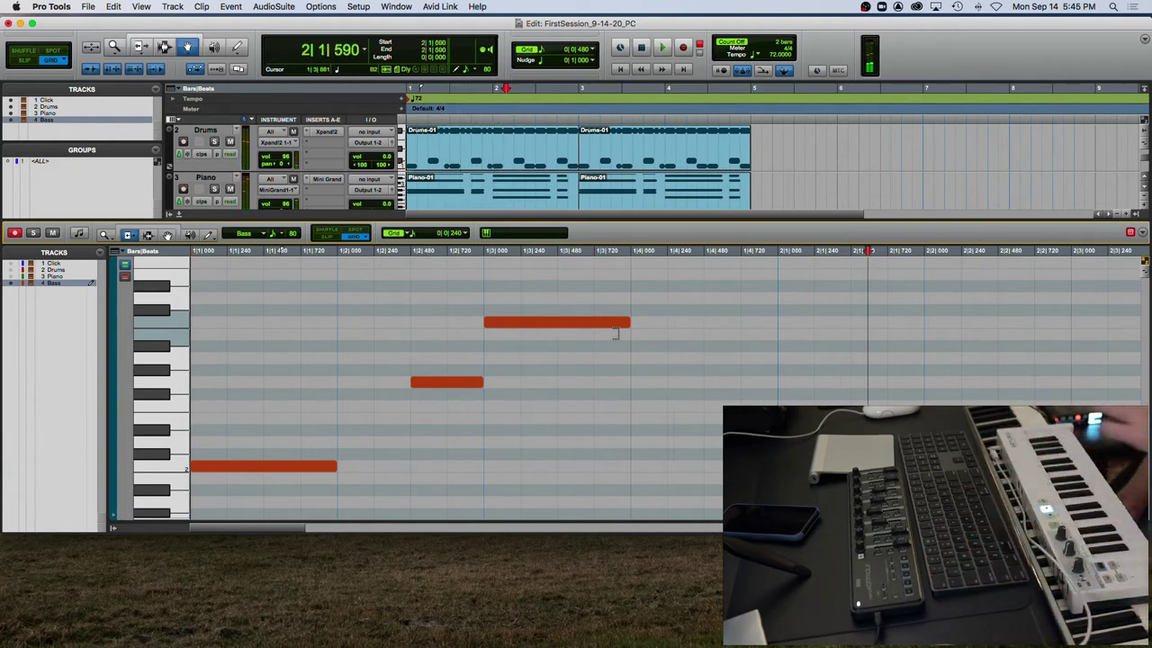
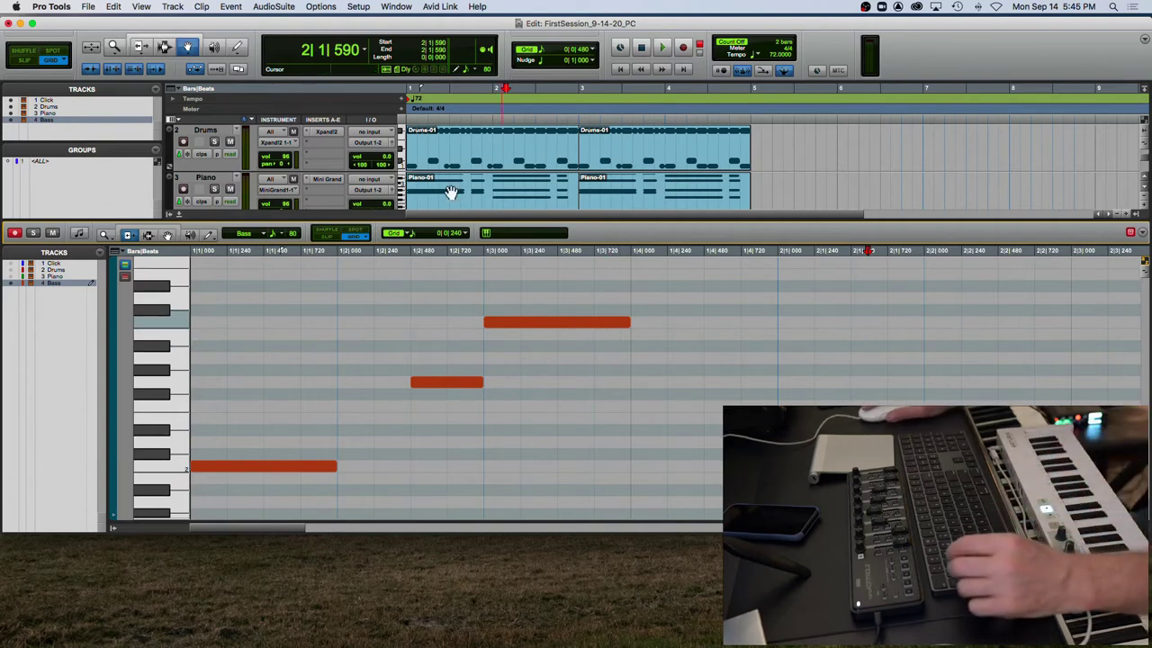
Duplicate the two-bar Bass clip so it repeats in bars 3 and 4
scroll(300, 189, down, 4)
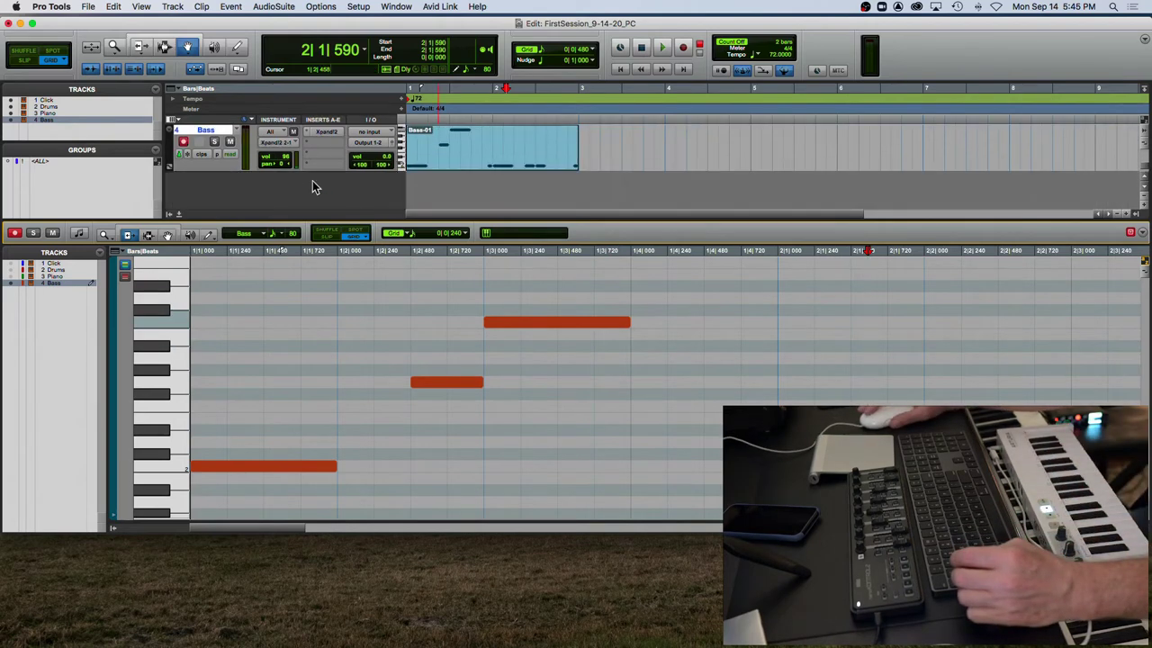
click(450, 140)
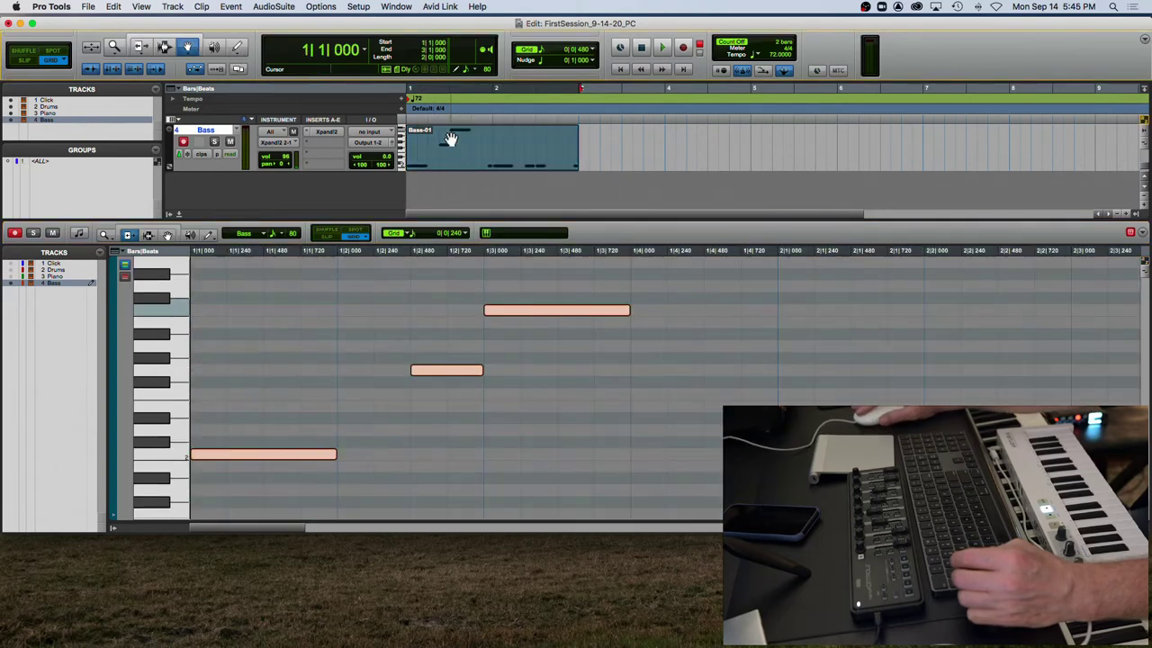
key(super+d)
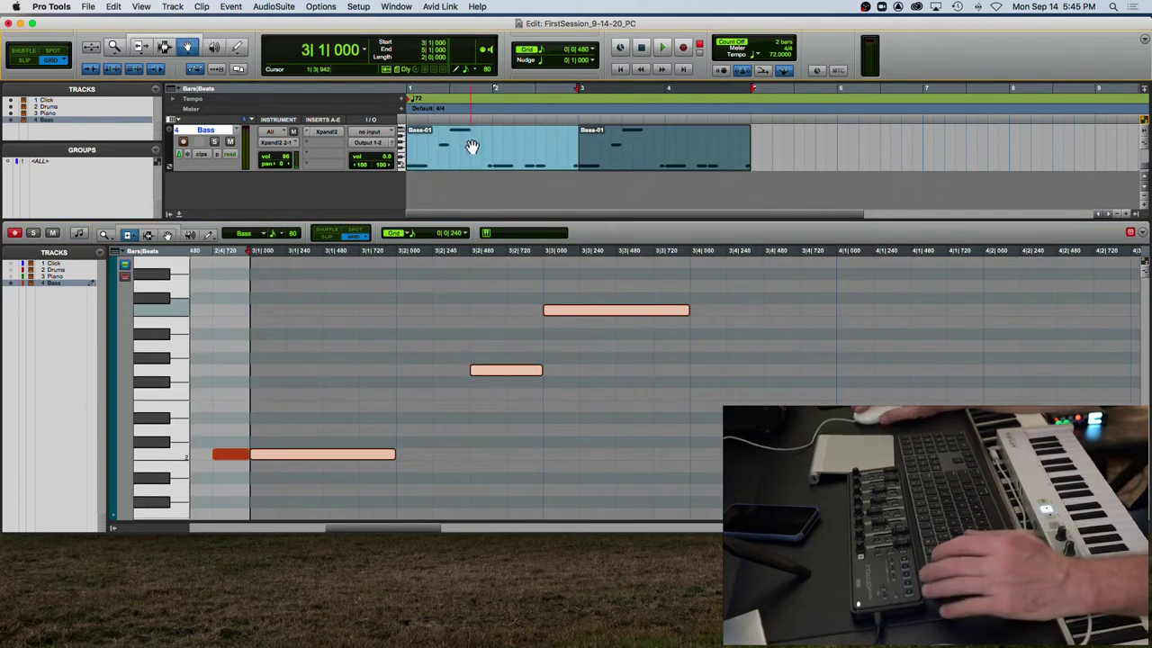
Play the session from the start to the beginning of bar 3 while following the bass notes in the MIDI Editor
key(Return)
key(space)
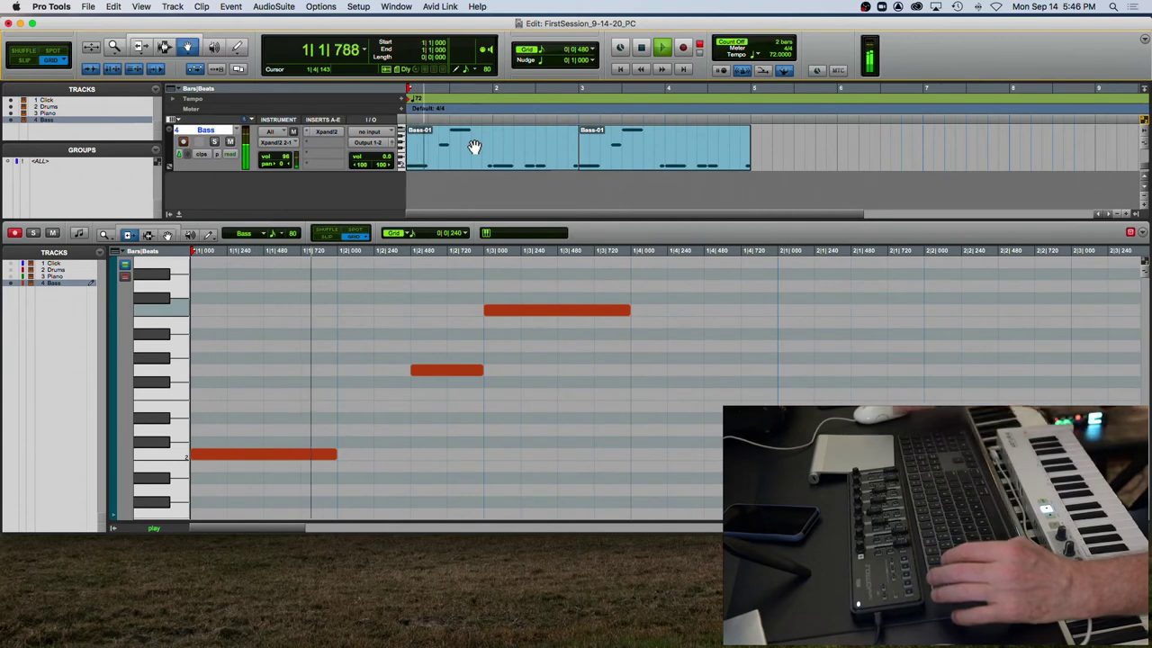
scroll(473, 148, right, 1)
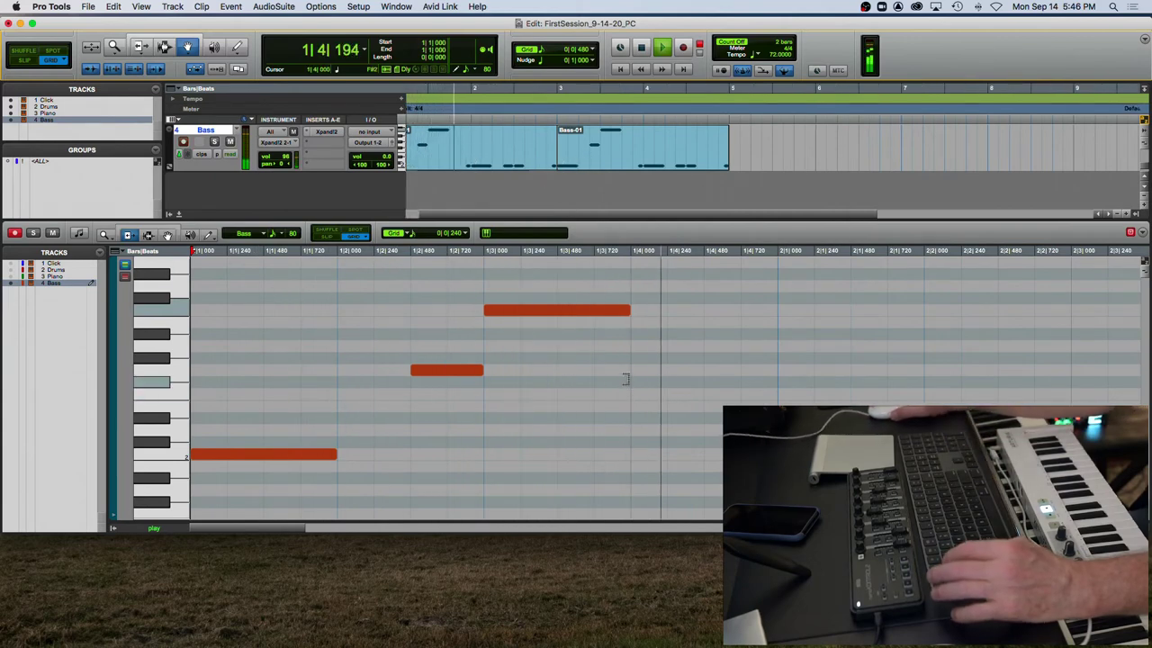
key(r)
scroll(641, 351, right, 2)
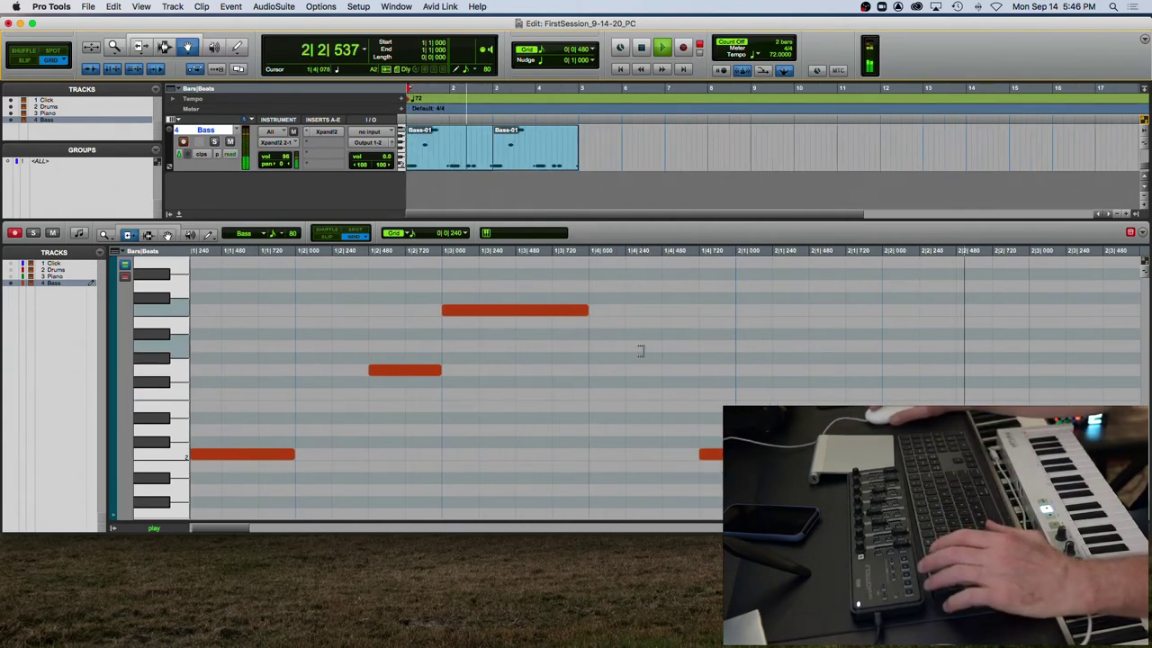
scroll(641, 351, right, 6)
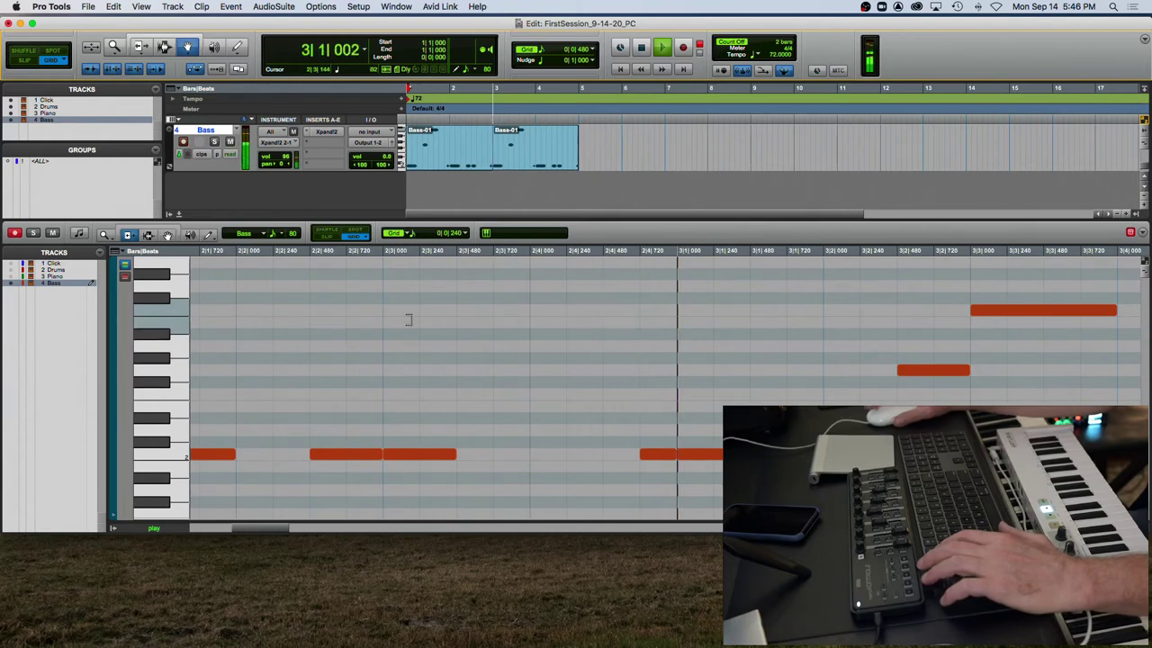
key(space)
Try the bass note at 2|4|720 at G#2 and G2, and return it to C2
click(648, 456)
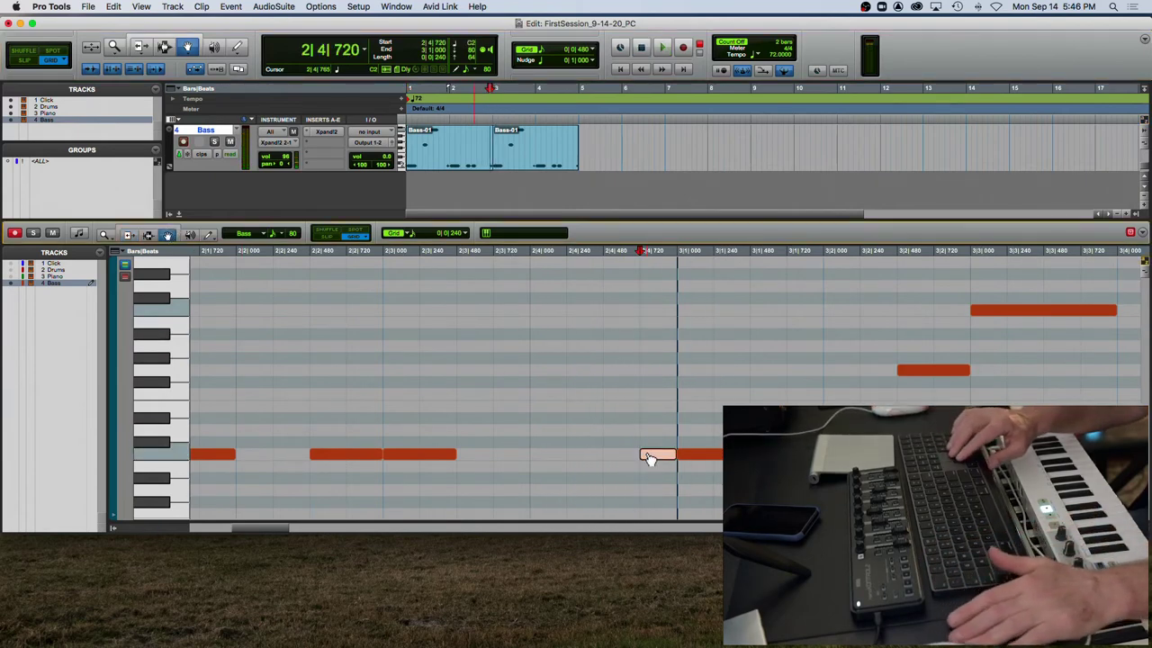
key(KP_Add)
key(KP_Add)
key(KP_Add)
key(KP_Add)
key(KP_Add)
key(KP_Add)
key(KP_Add)
key(KP_Add)
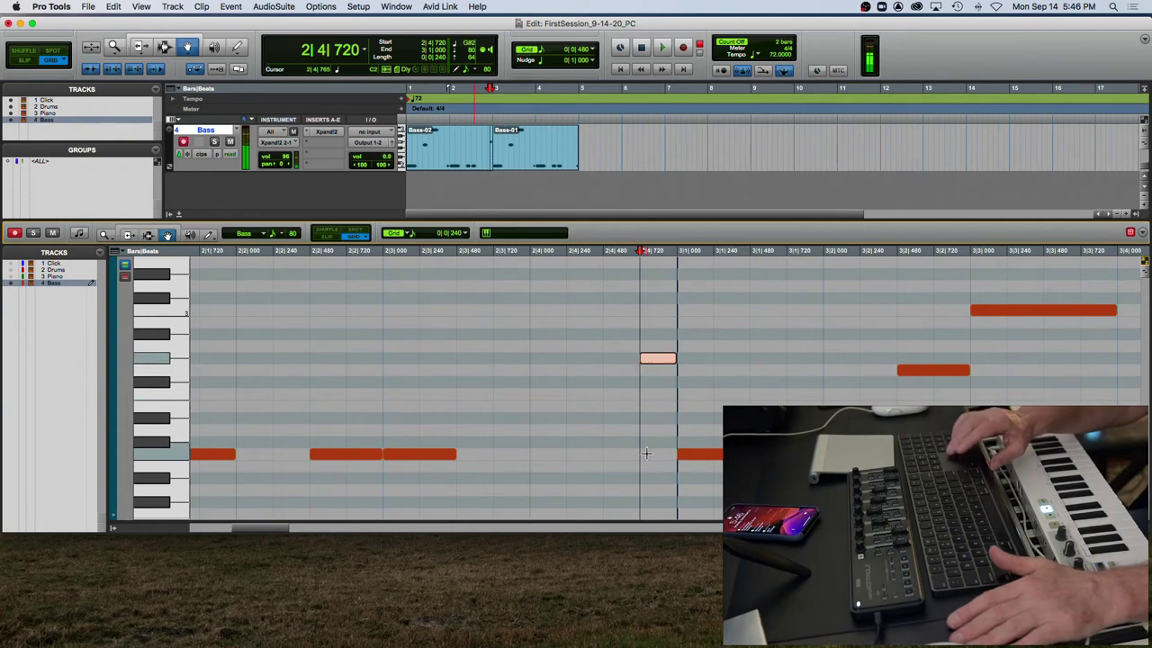
key(KP_Subtract)
click(650, 352)
drag(652, 376, 647, 452)
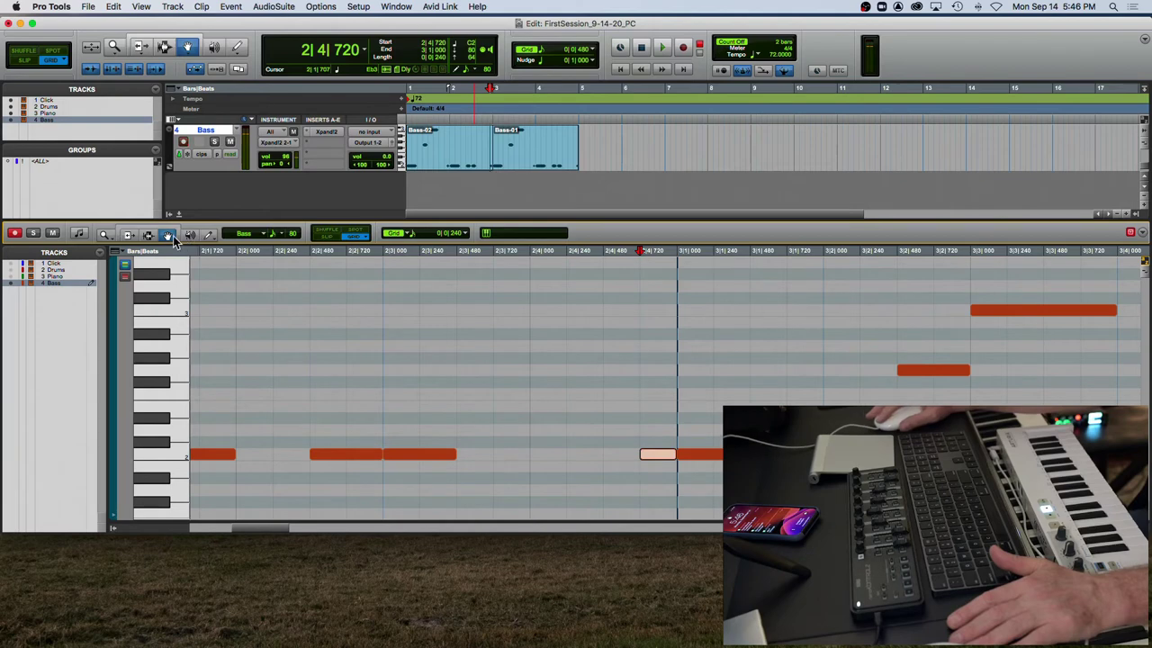
Raise the bass note at 2|4|720 to G2 and play the session from the start into bar 3
drag(664, 461, 669, 381)
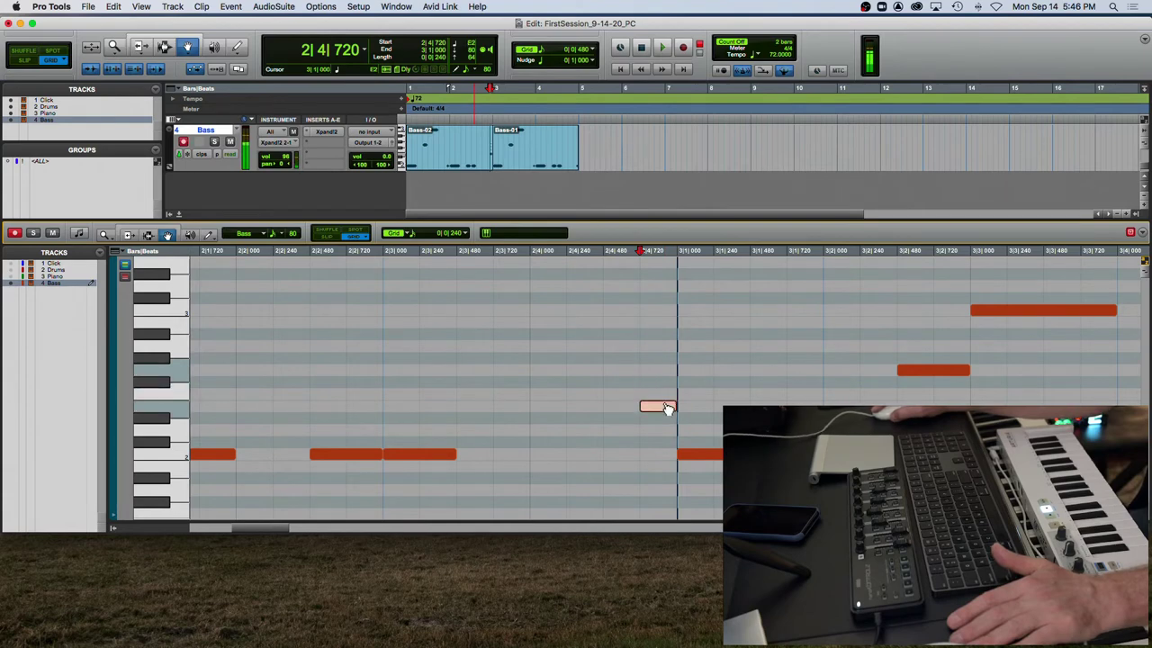
drag(666, 384, 662, 372)
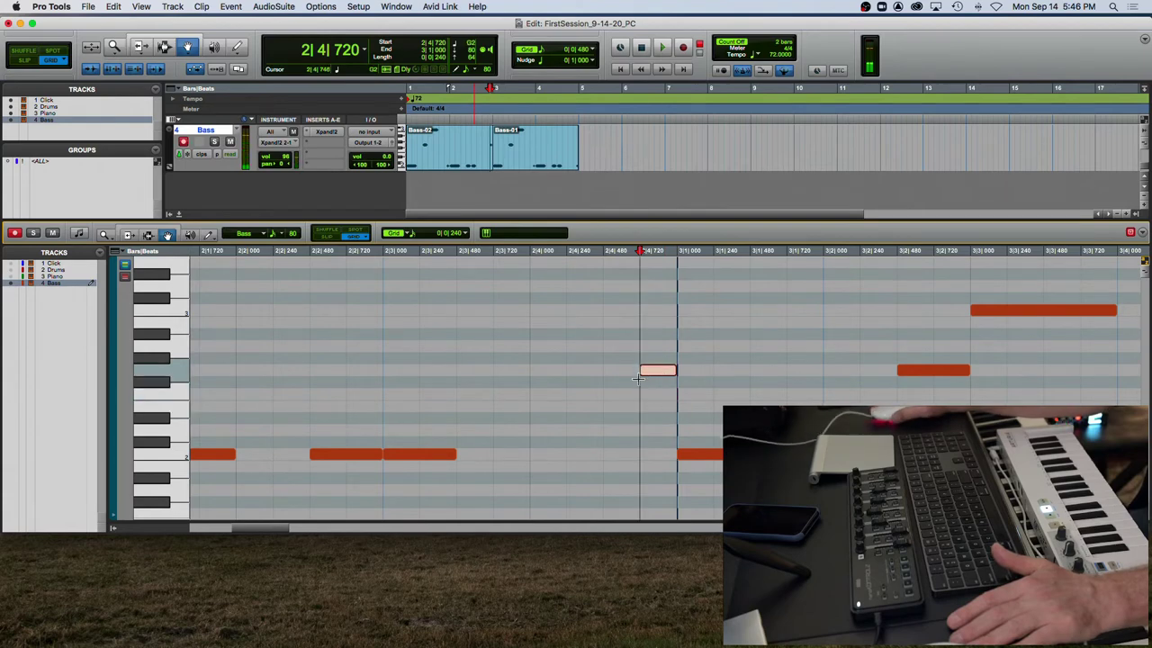
key(Return)
key(space)
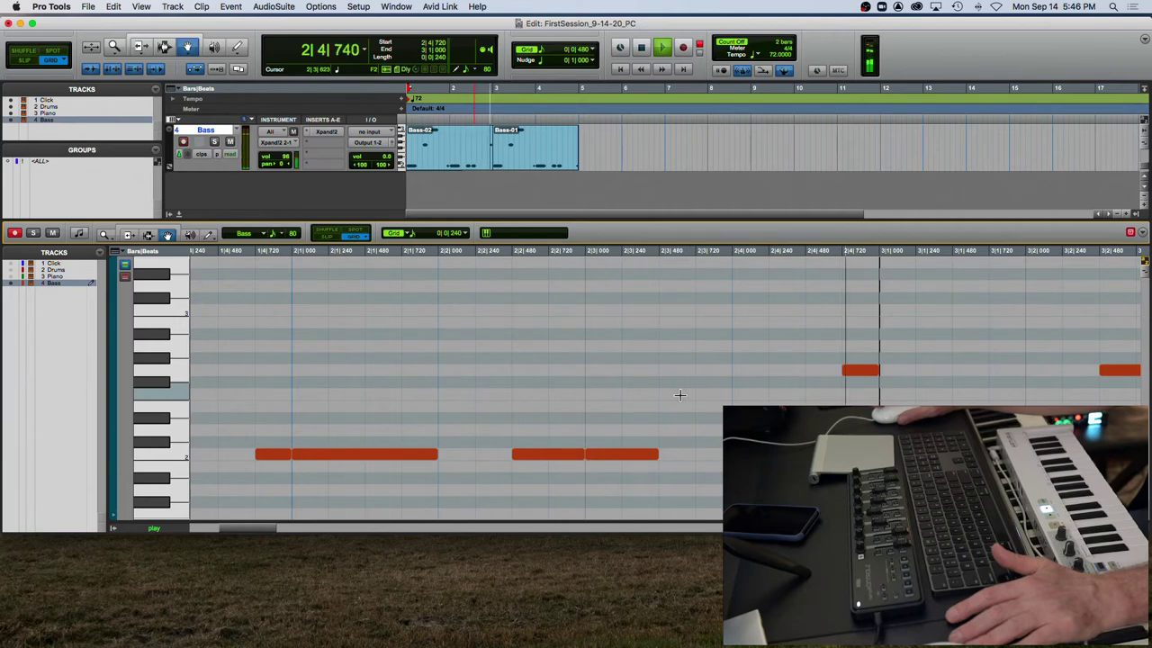
key(space)
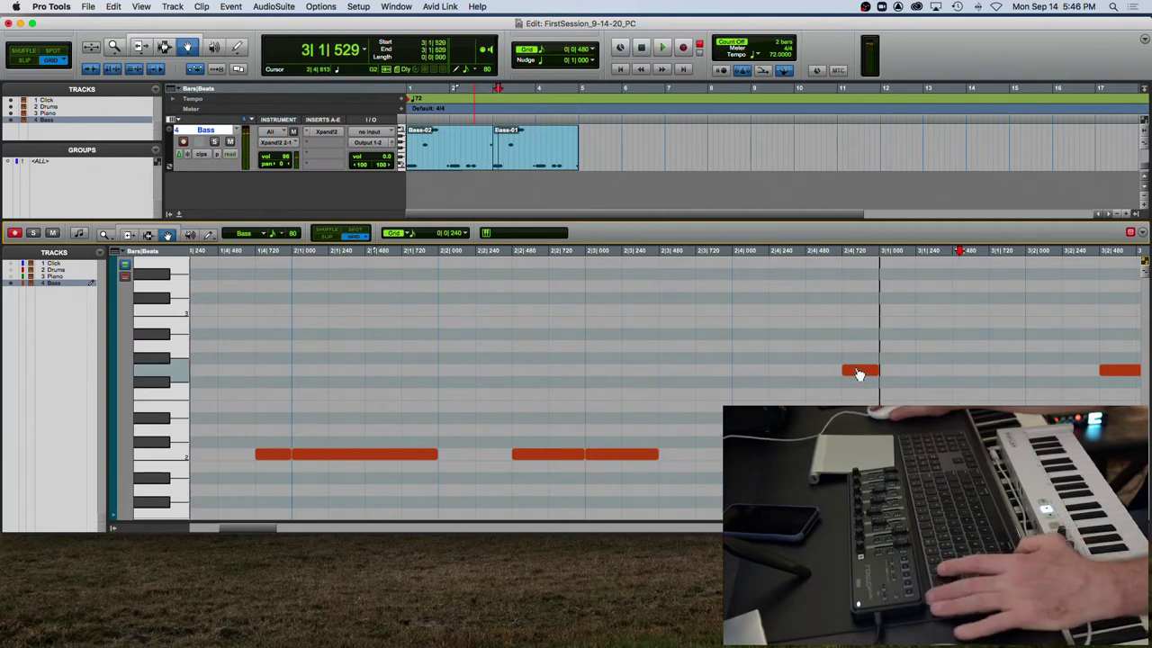
Copy the G2 bass note at 2|4|720 to C2 at 2|4|480 and play the session from the start
drag(858, 373, 814, 453)
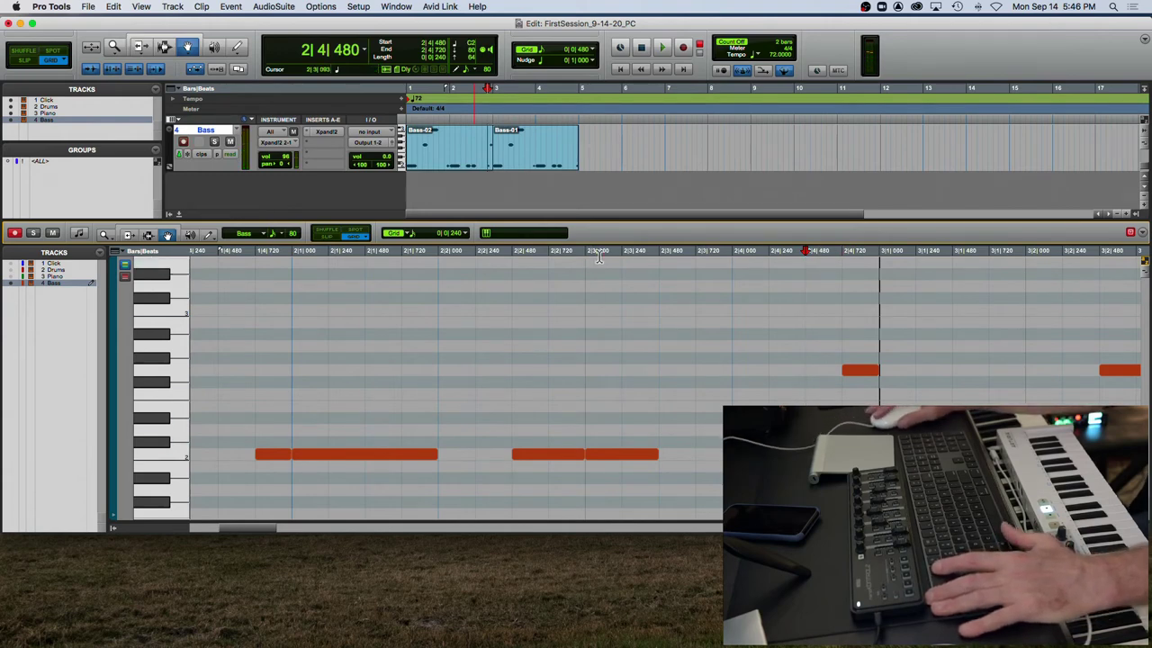
key(Return)
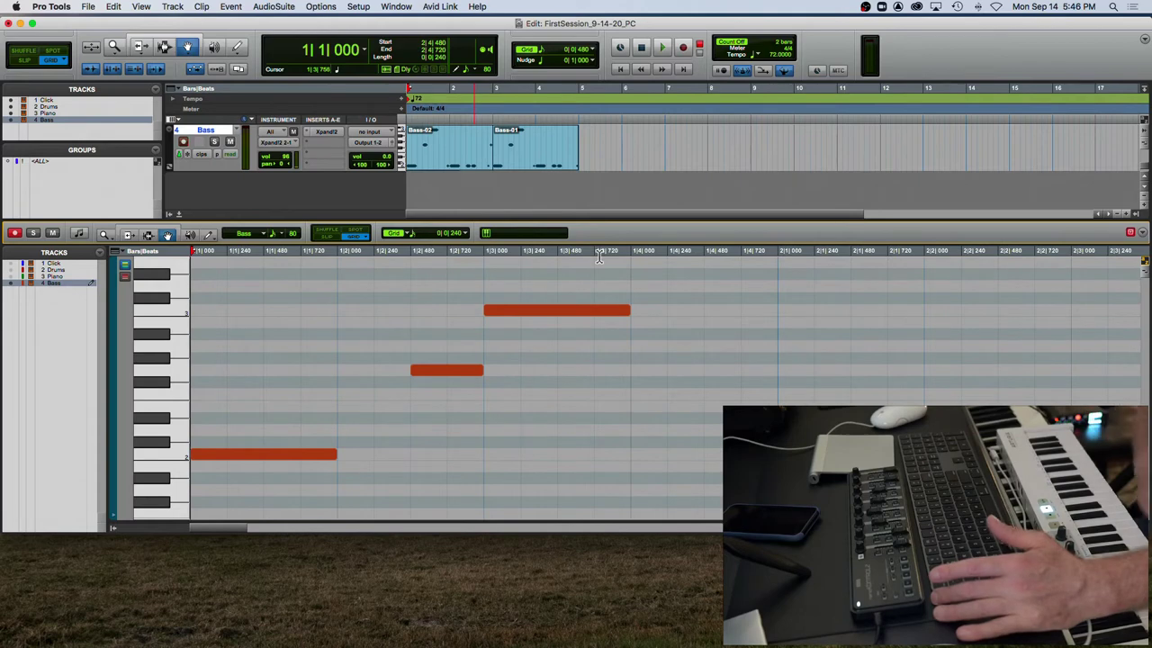
key(space)
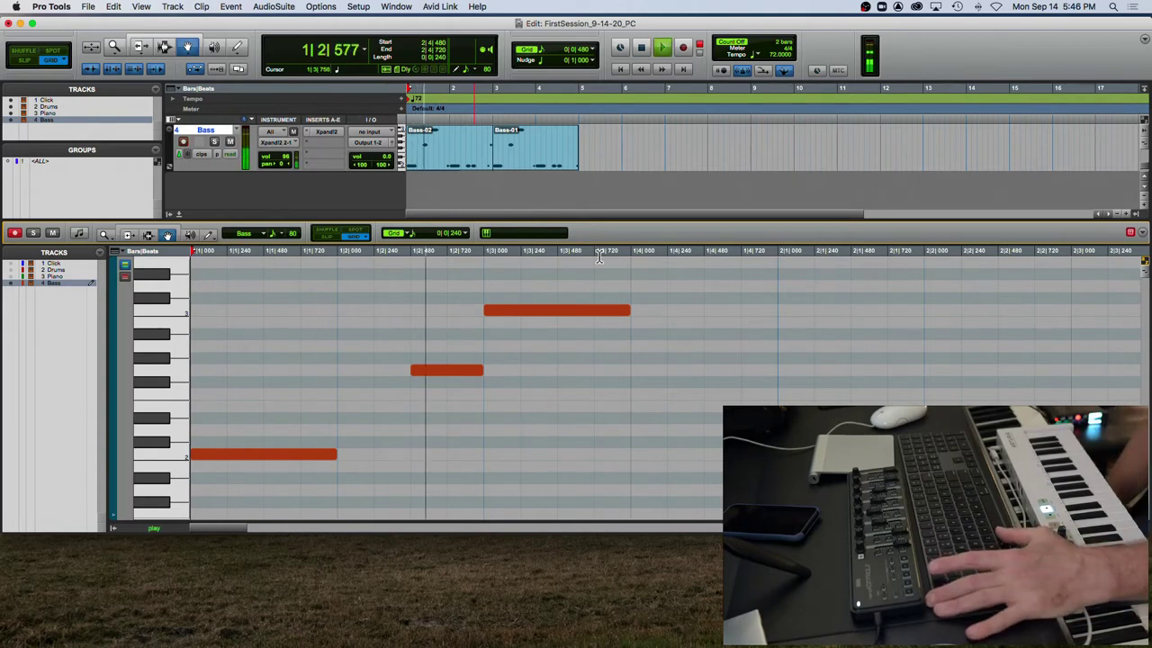
key(space)
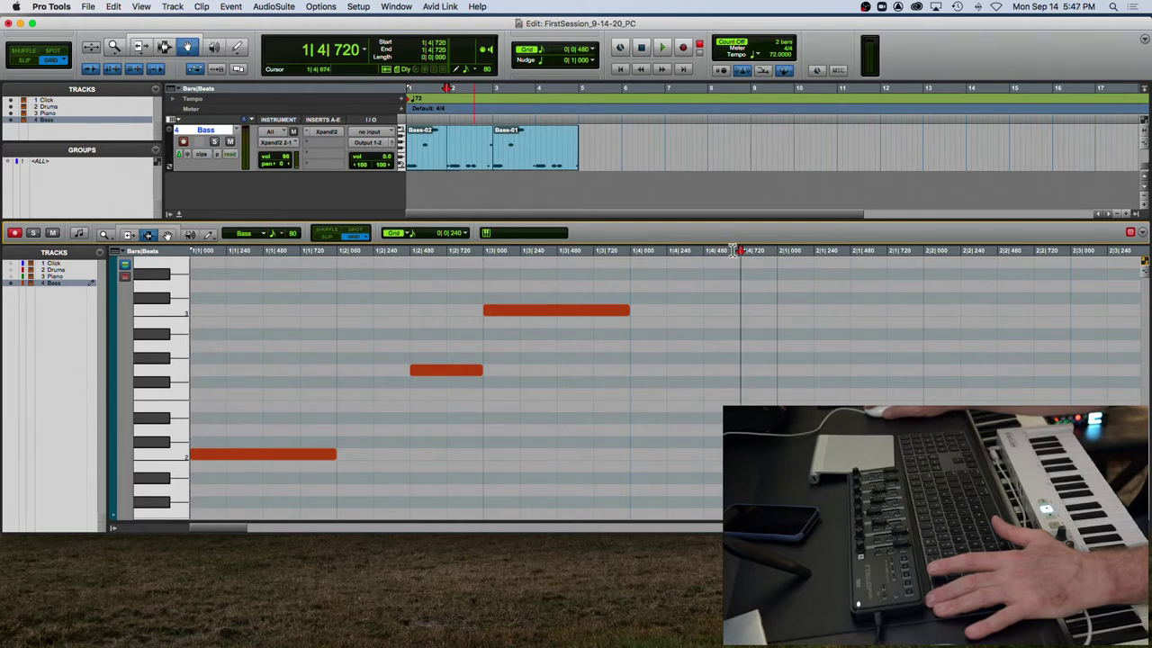
Play the session from 2|2|000 through the end of bar 4 and close the docked MIDI Editor
drag(736, 250, 920, 250)
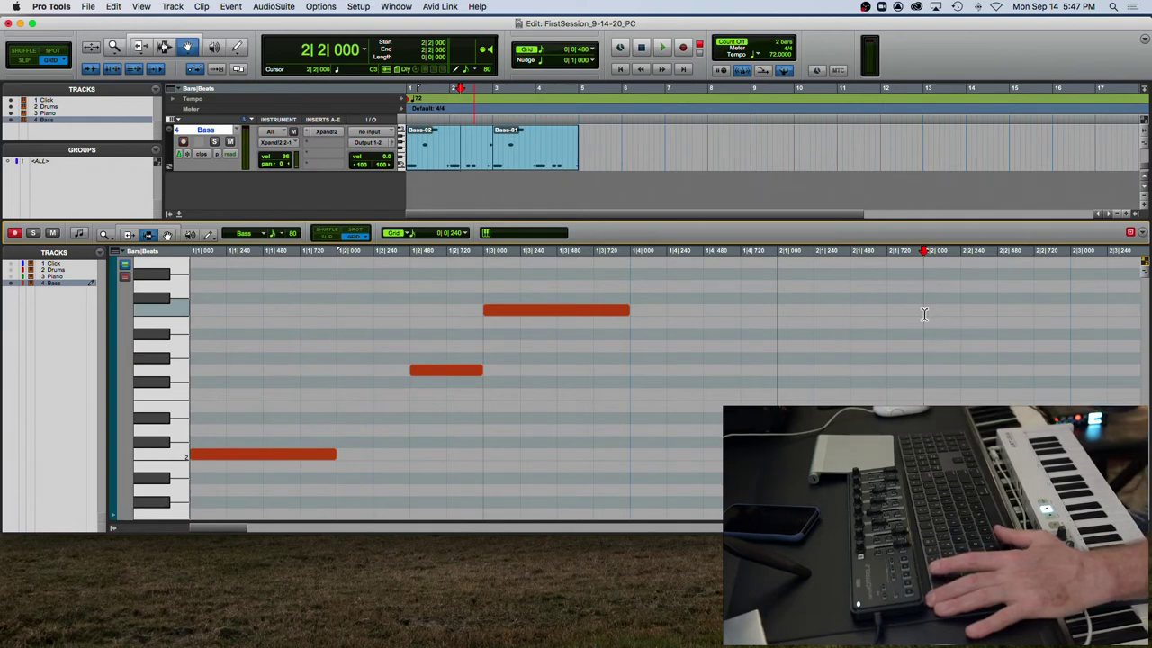
key(space)
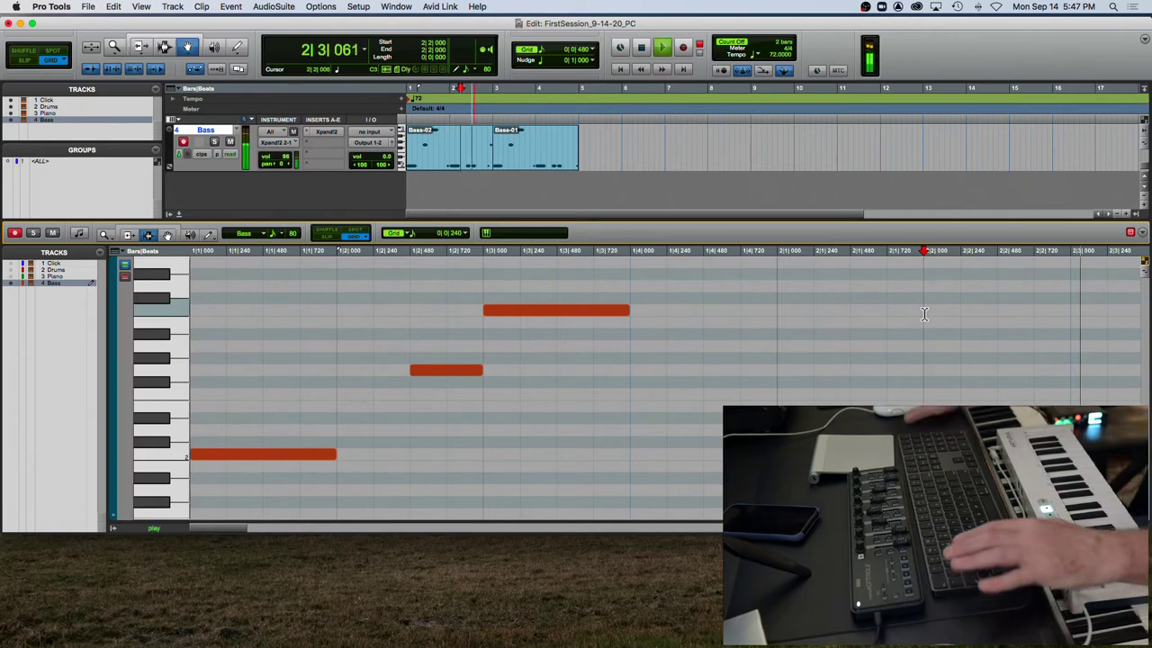
key(super+[)
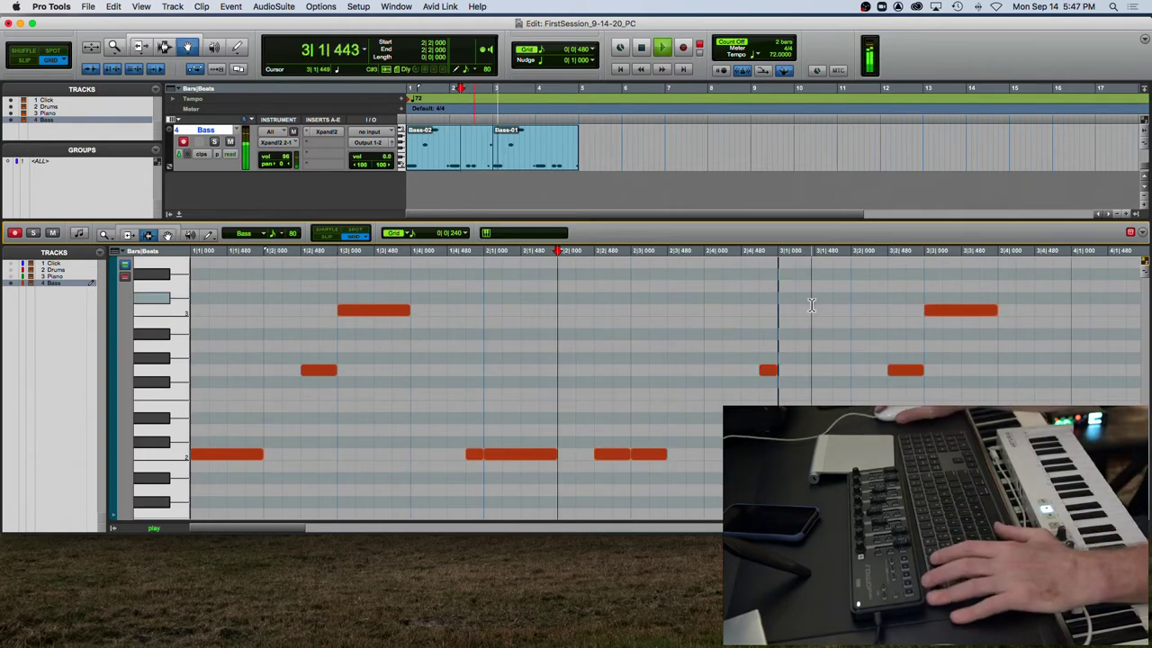
scroll(808, 291, right, 3)
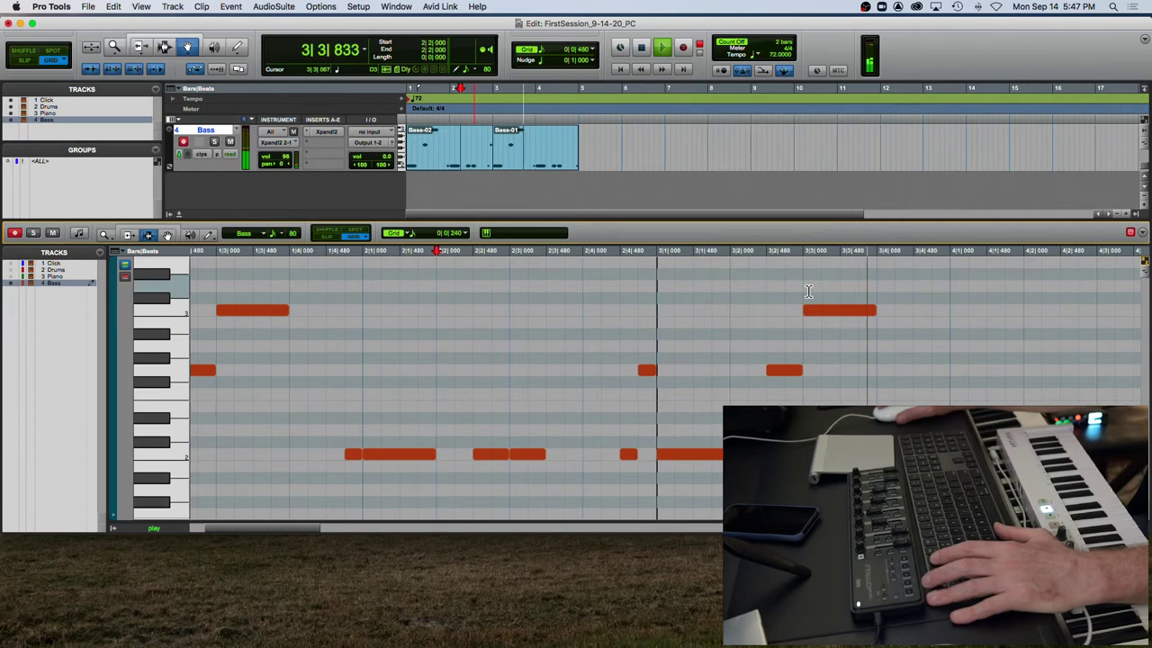
scroll(809, 291, right, 4)
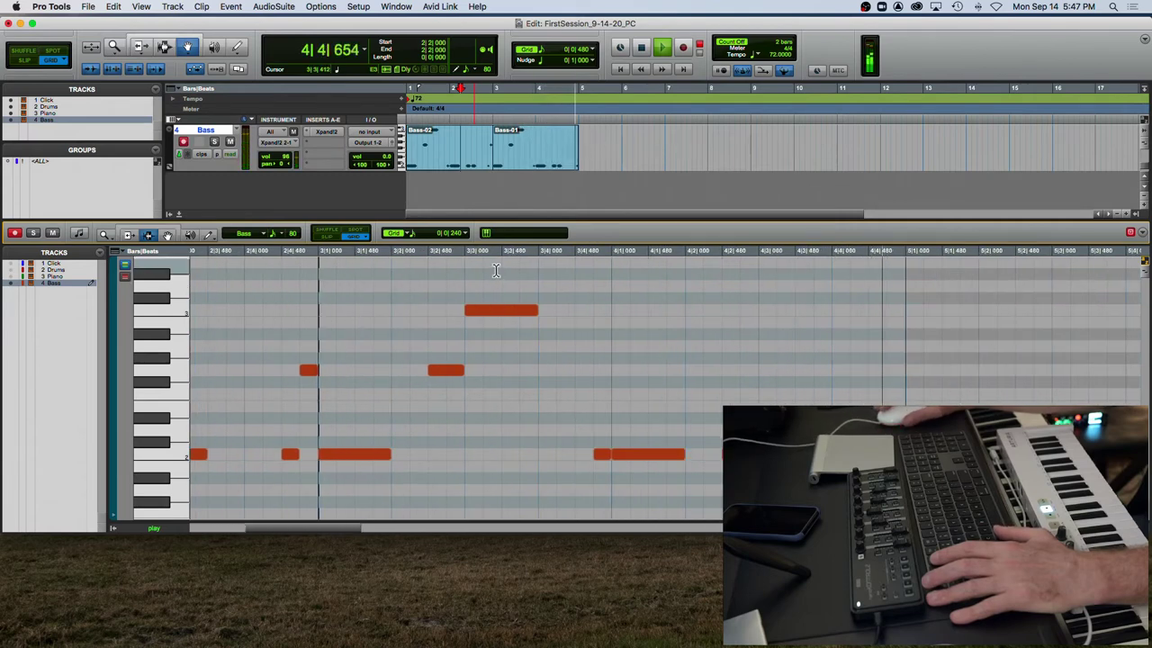
click(180, 215)
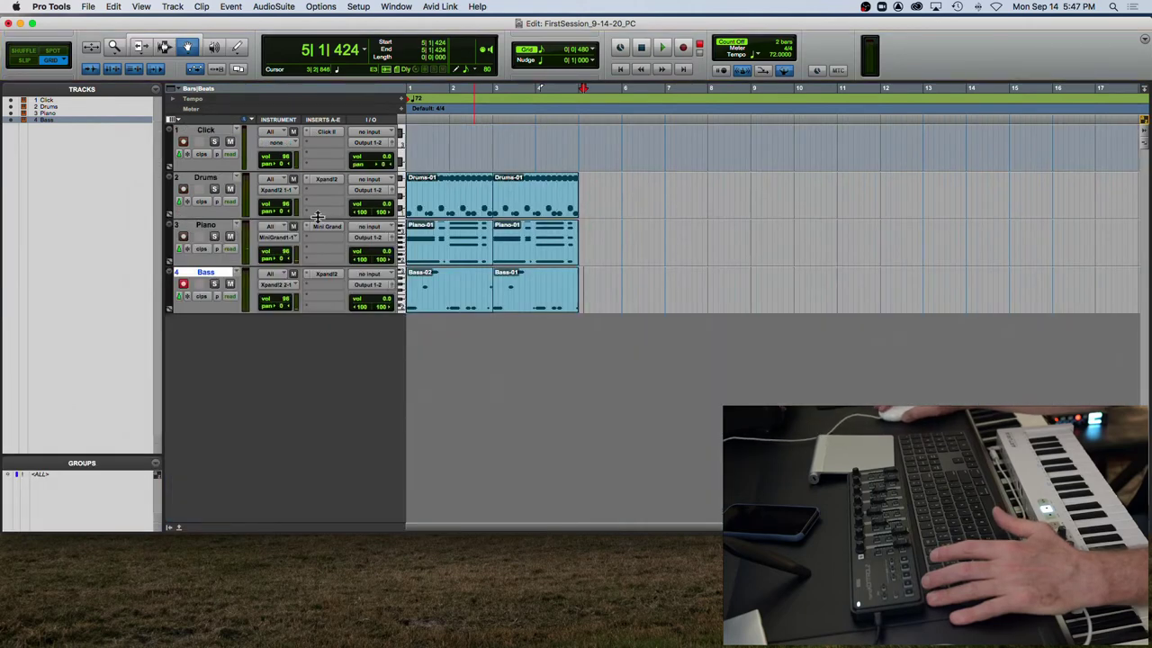
Save the session and switch to the Selector tool
key(super+s)
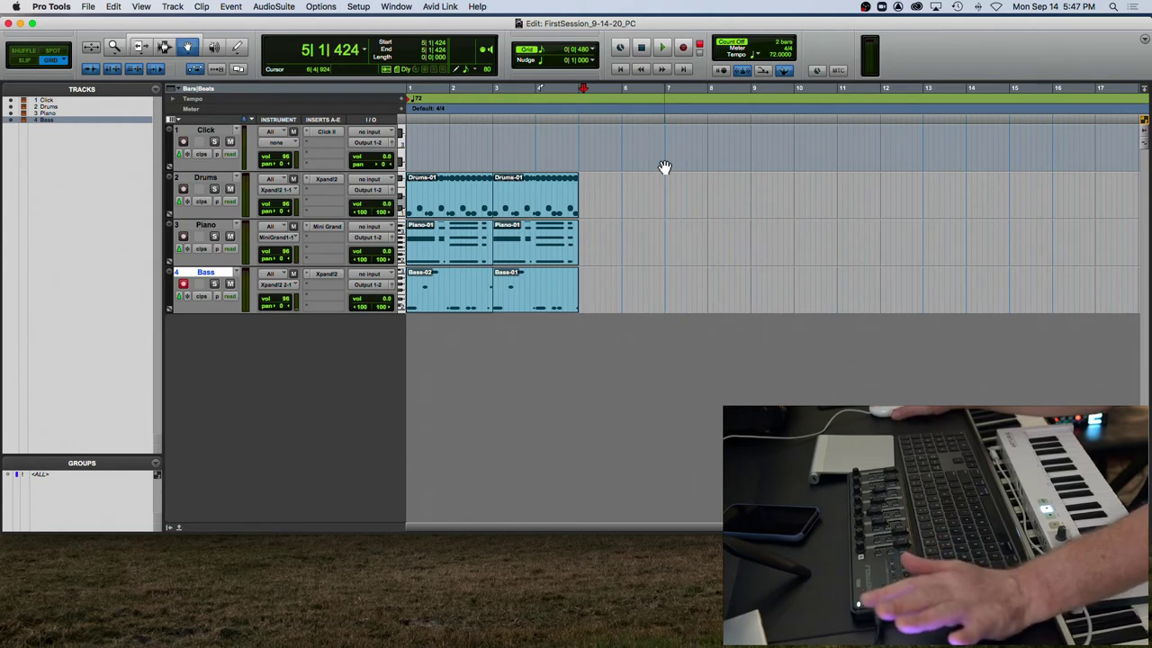
click(163, 50)
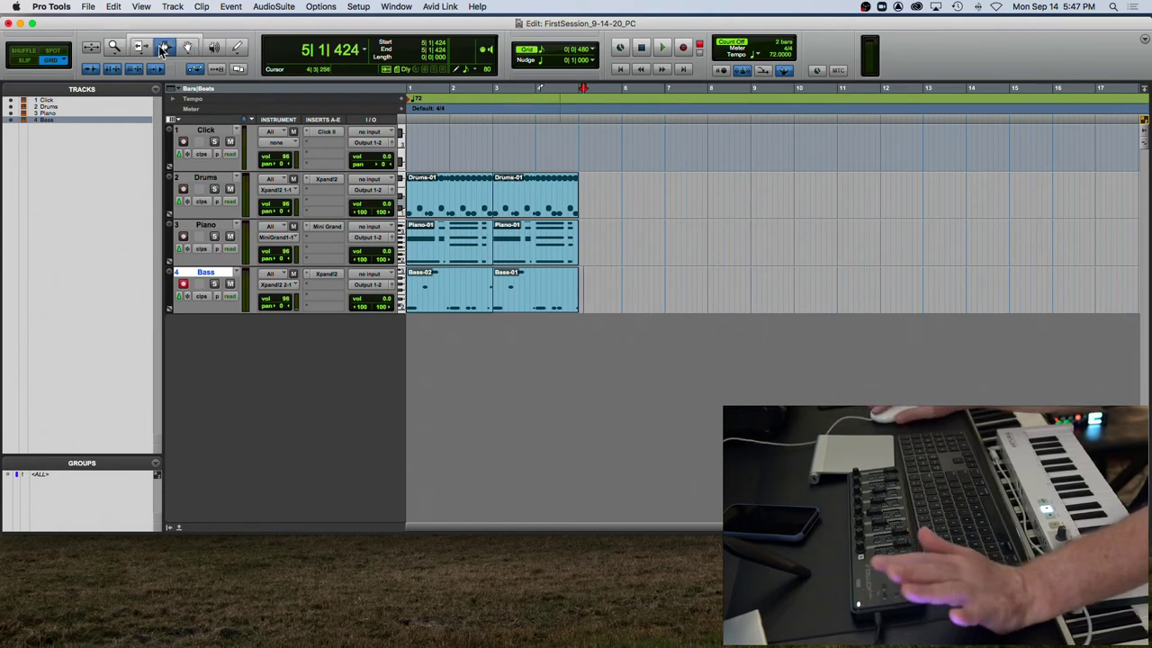
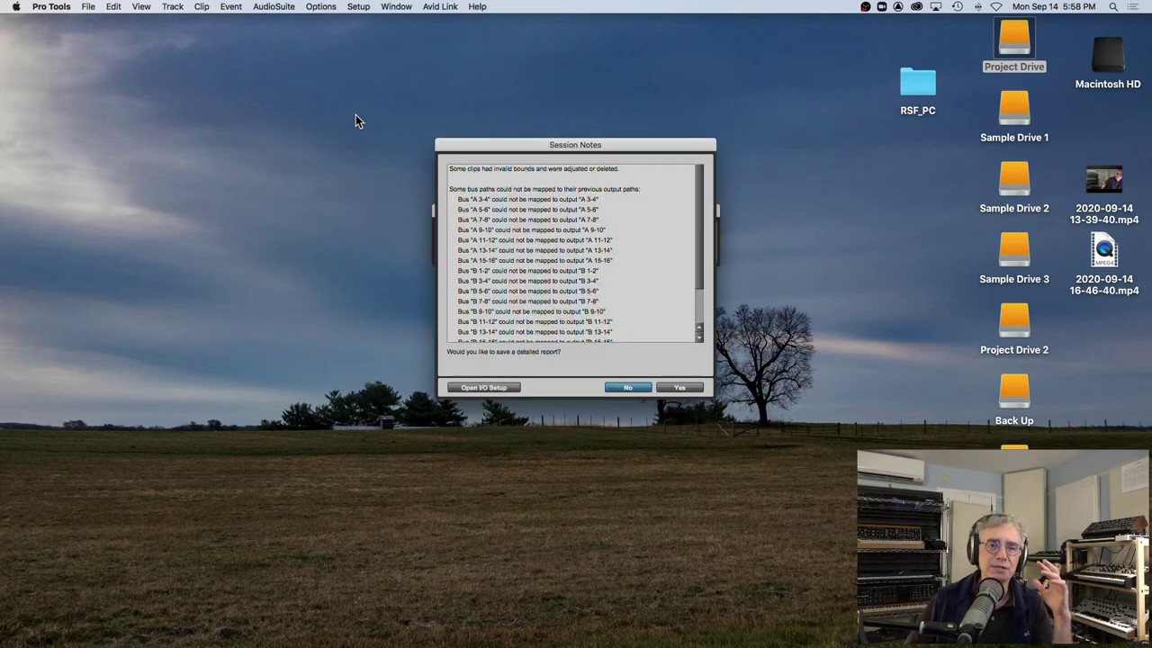
Decline saving a detailed report from the session notes and bring the first tracks of DNC_WTP_7-29-20_PC_V4 into view
click(626, 388)
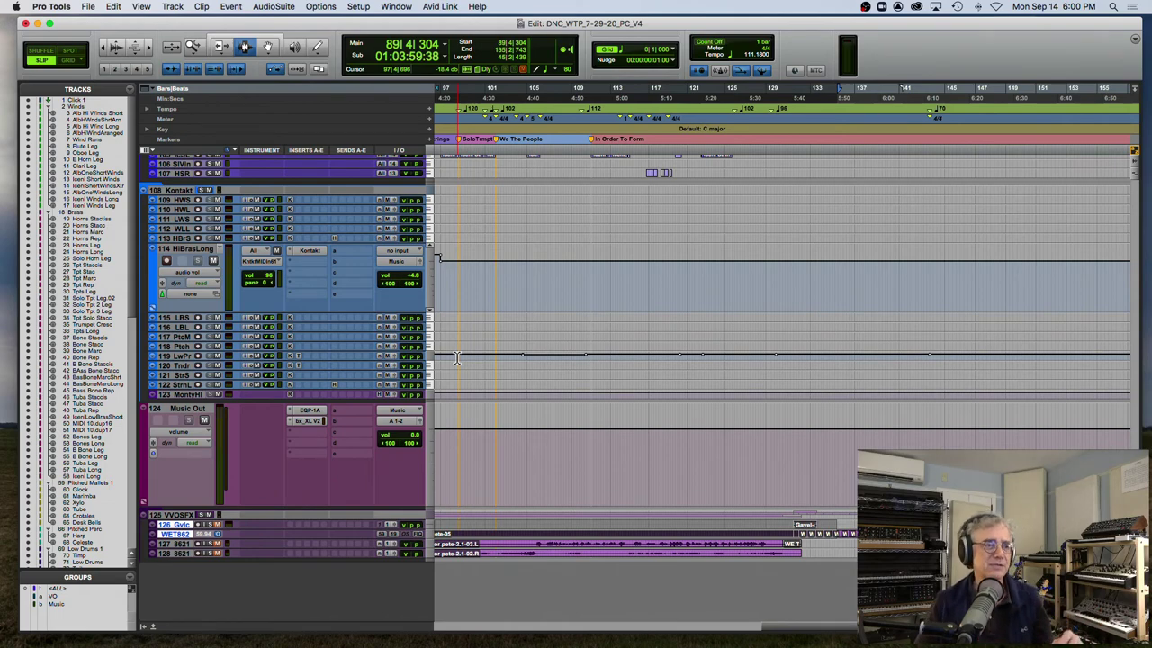
scroll(457, 359, right, 1)
scroll(457, 358, up, 20)
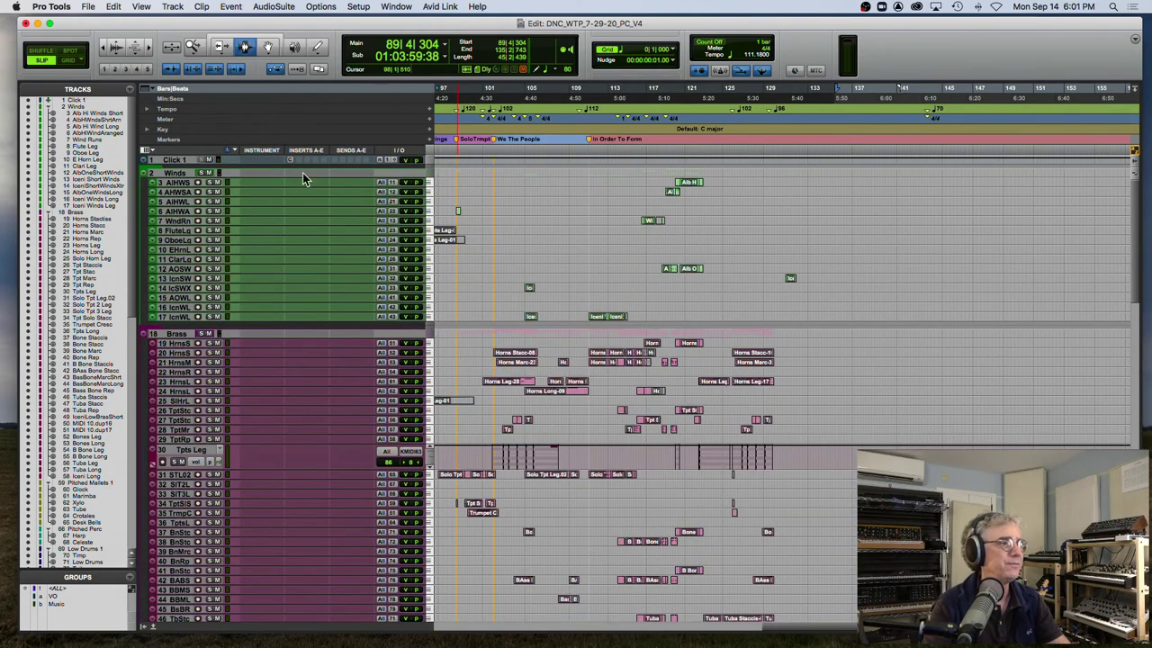
Make the Winds and Brass folder tracks taller and collapse both folders so only their overviews show
click(143, 173)
click(135, 170)
drag(162, 177, 168, 193)
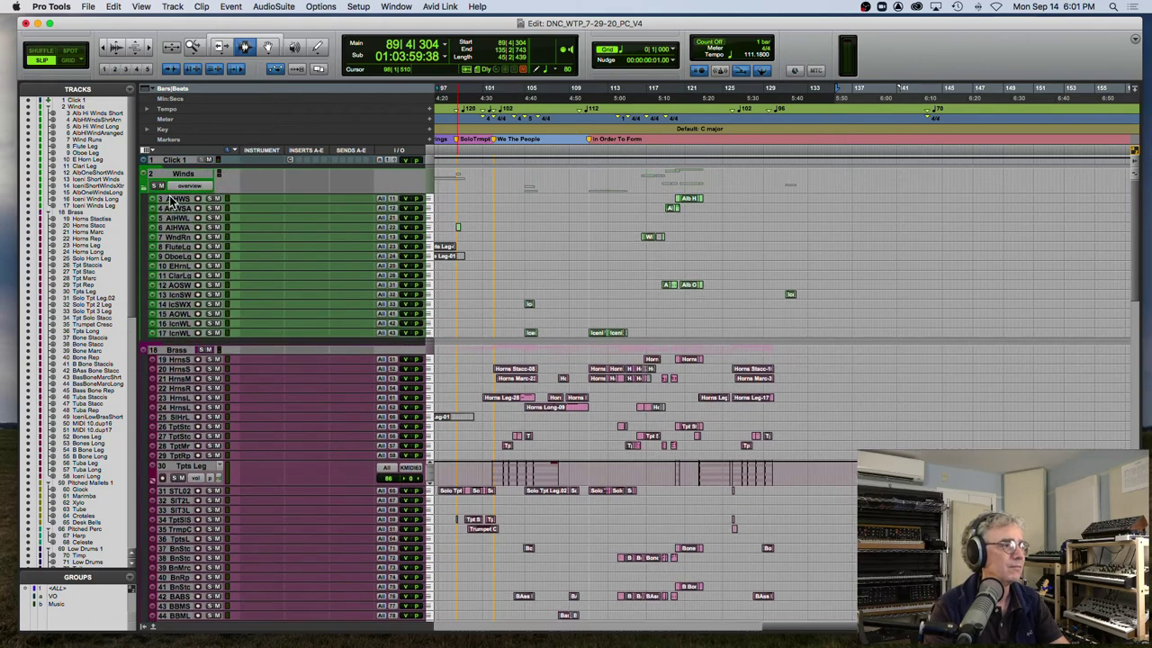
click(144, 188)
drag(162, 207, 162, 223)
click(144, 207)
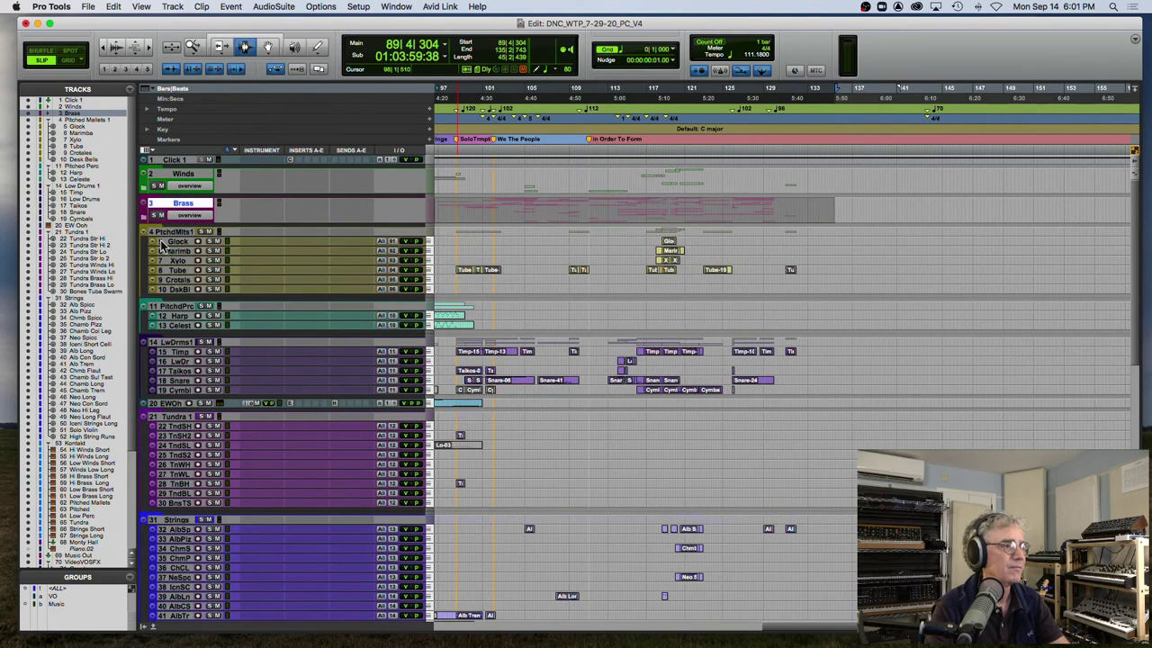
Enlarge and collapse the Pitched Mallets 1, Pitched Perc and Low Drums 1 folder tracks
drag(158, 237, 168, 282)
click(145, 247)
click(145, 263)
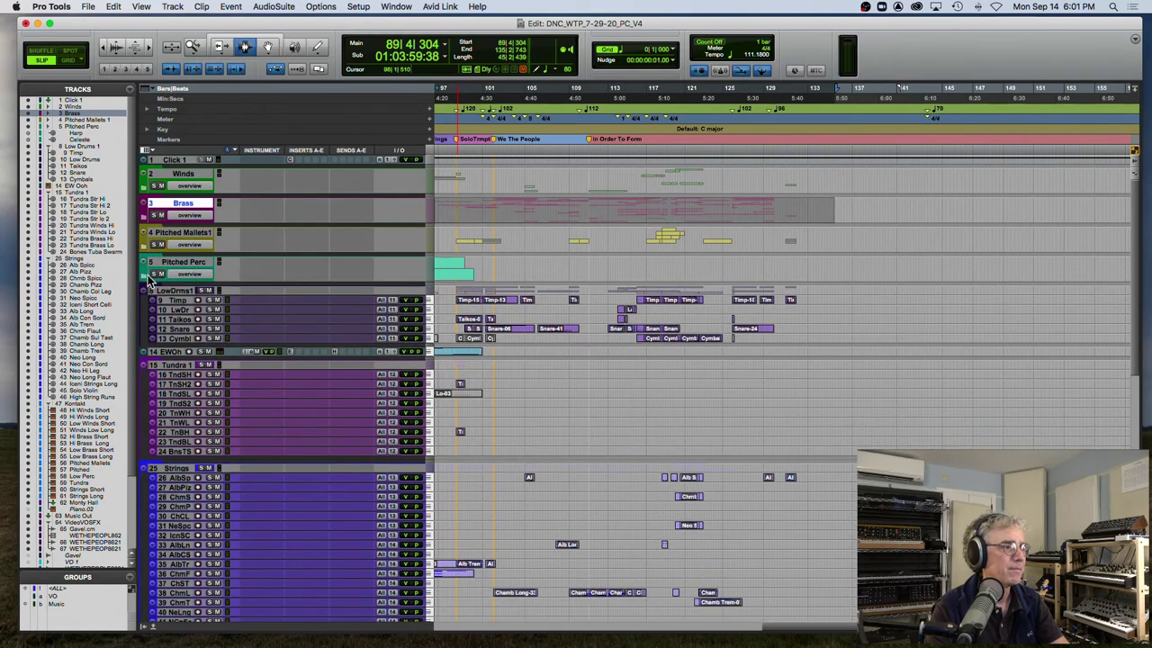
drag(169, 299, 158, 314)
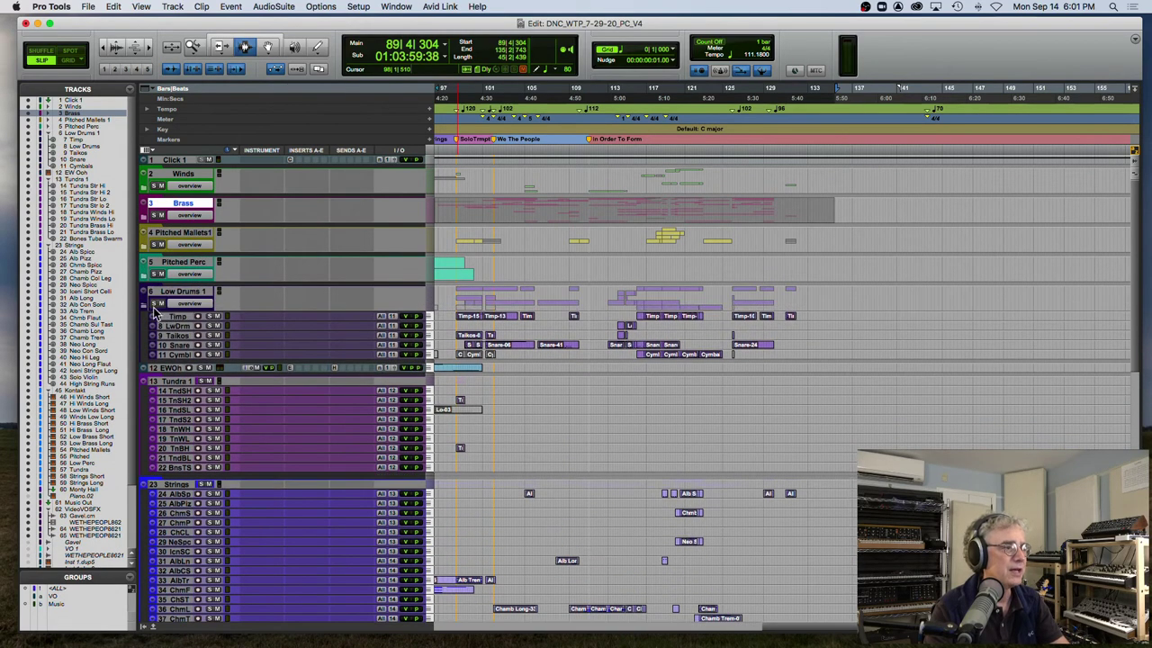
click(146, 306)
Enlarge and collapse the Tundra 1, Strings and Kontakt folder tracks
drag(172, 335, 154, 400)
click(145, 358)
click(146, 395)
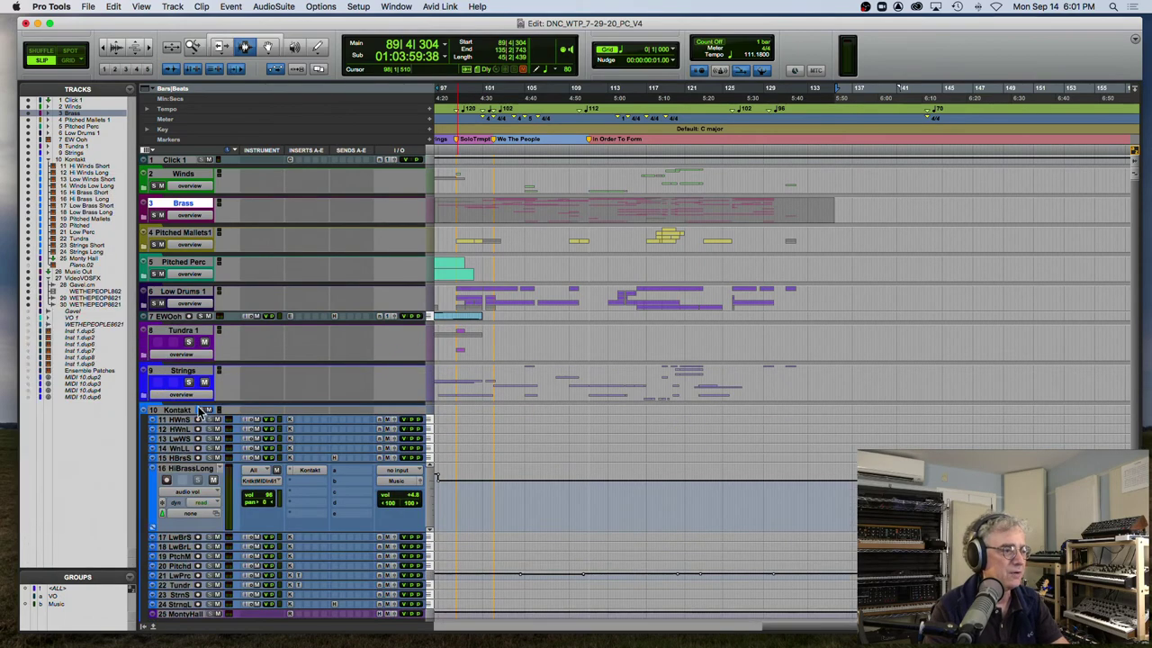
drag(174, 416, 177, 443)
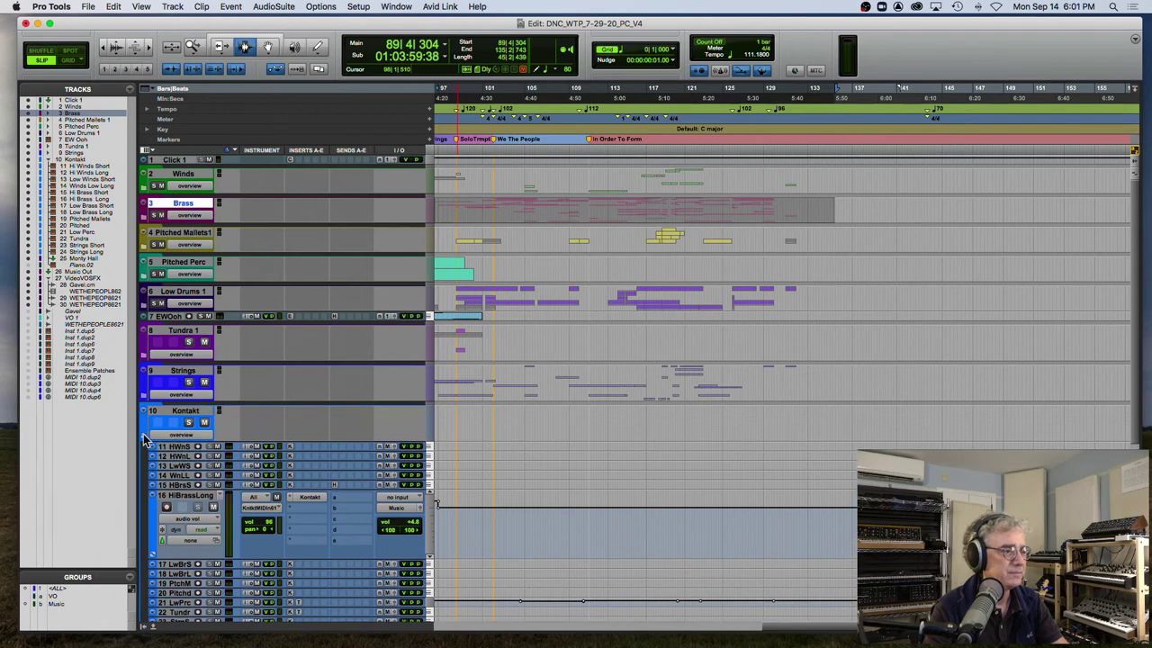
click(146, 436)
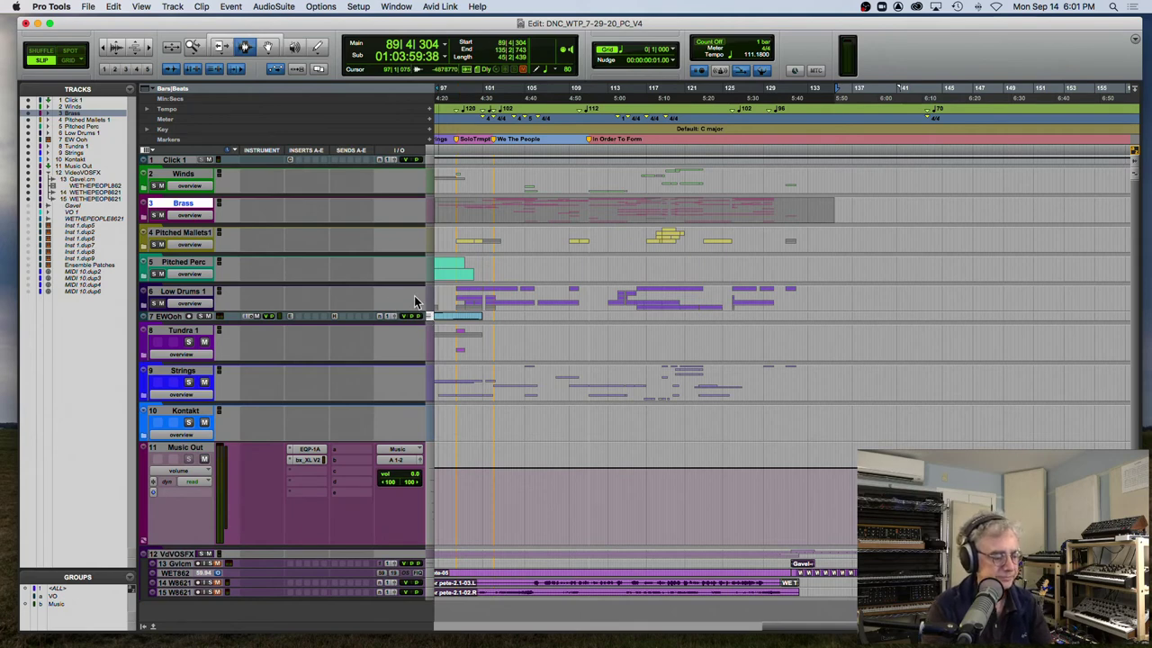
Zoom in on the timeline and play the session briefly from the very start
key(t)
key(t)
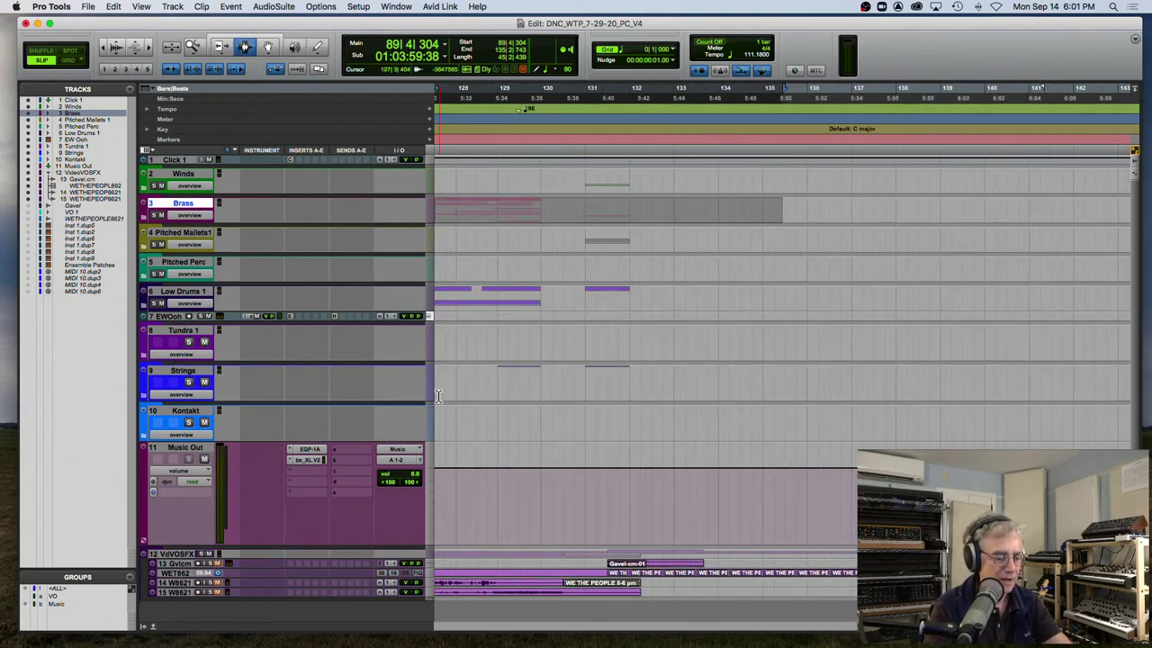
key(Return)
key(space)
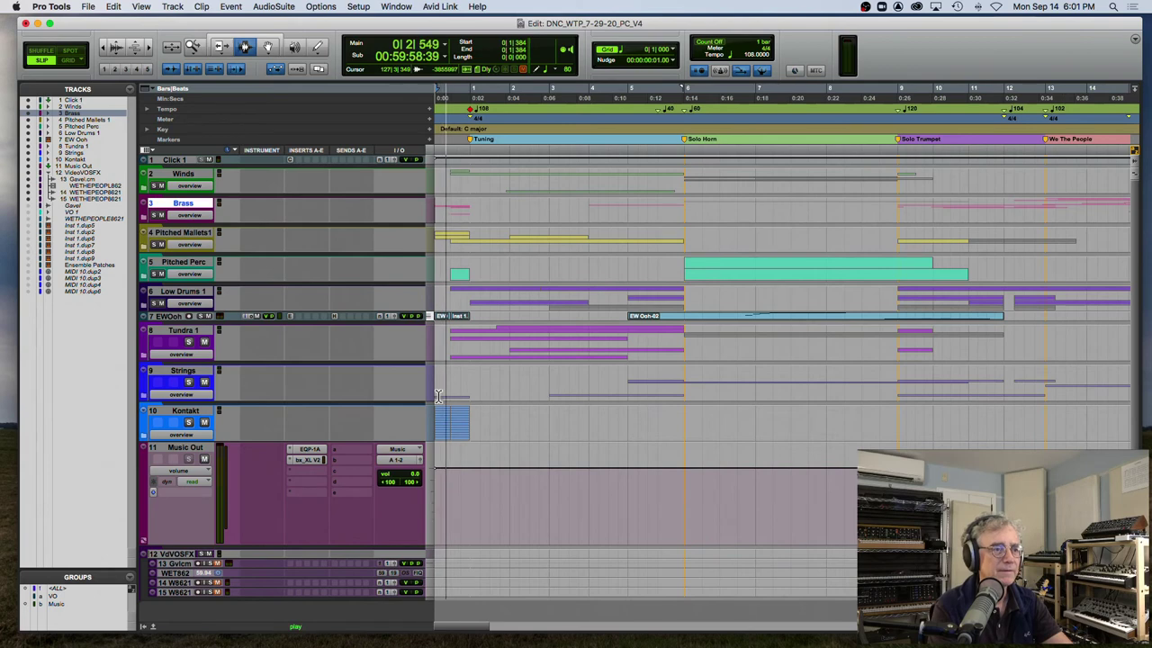
key(space)
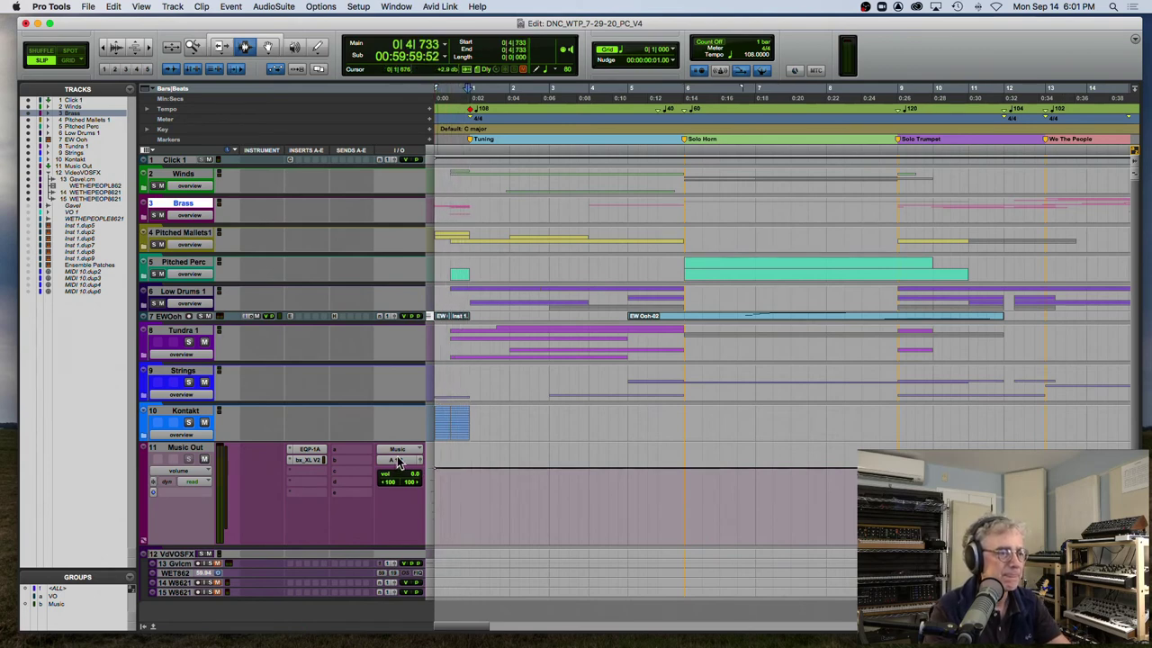
Play the session from 2|4|270 and move playback to 0|3|857
click(542, 133)
key(space)
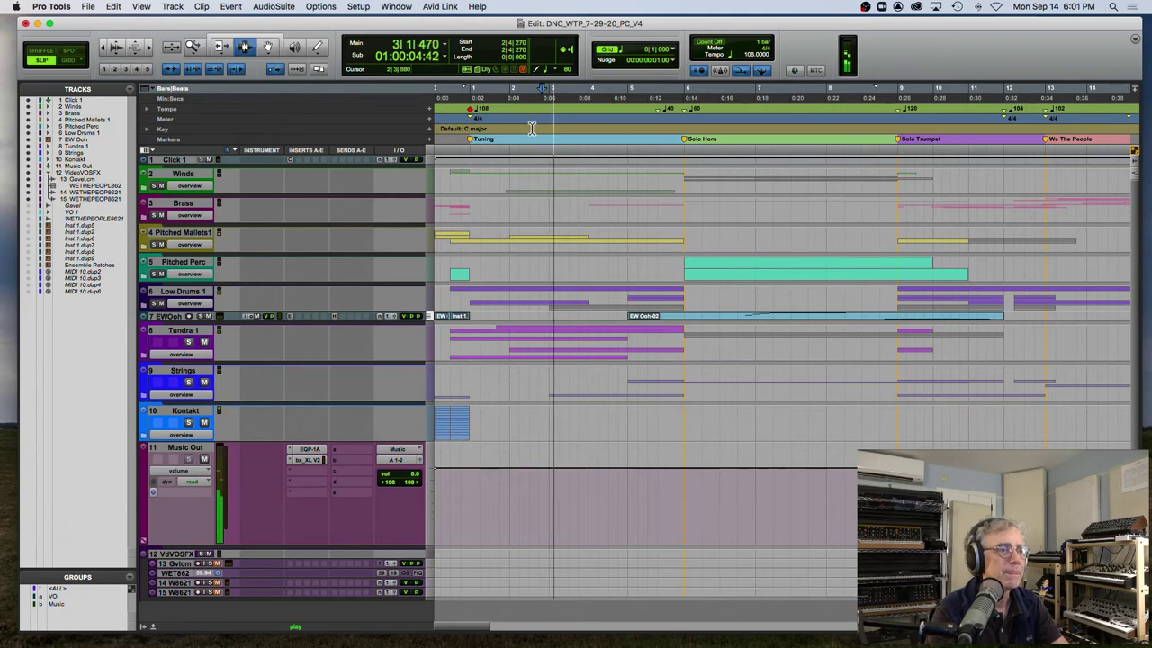
click(459, 133)
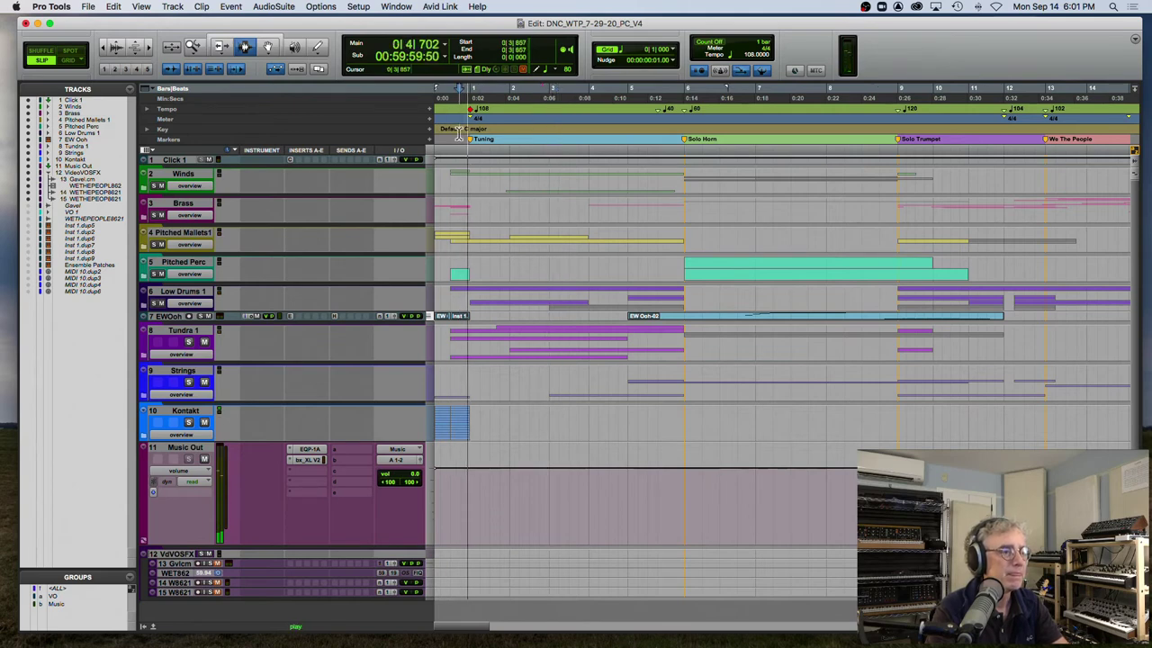
Play the arrangement from 0|1|734 through bar 48
click(438, 137)
key(space)
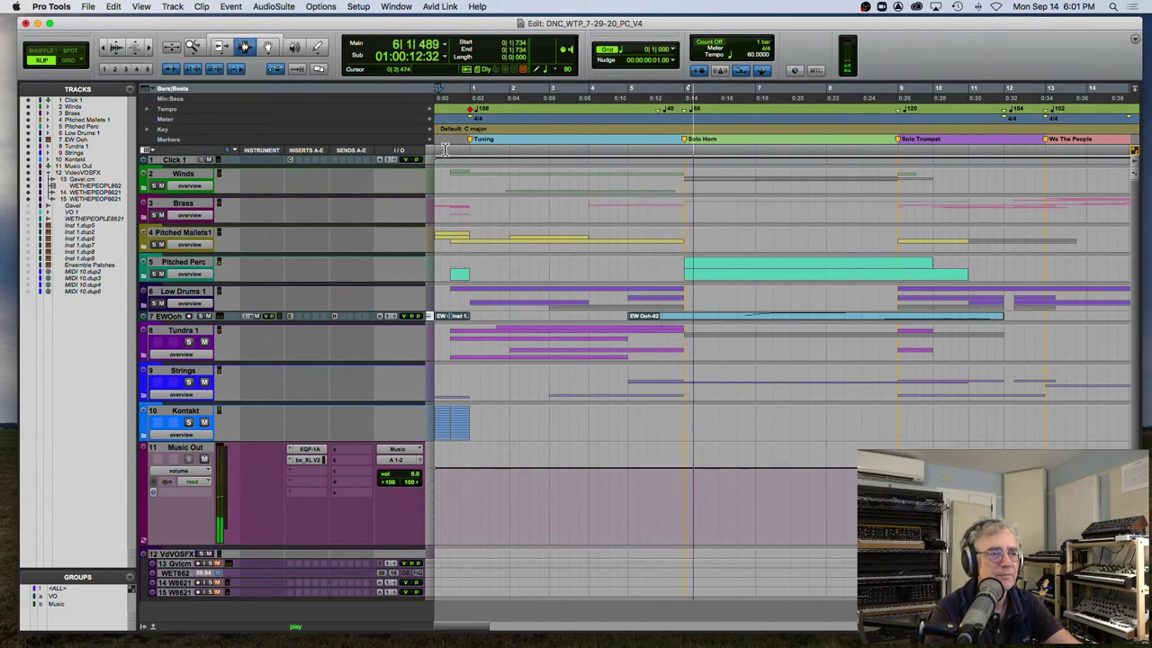
key(super+bracketleft)
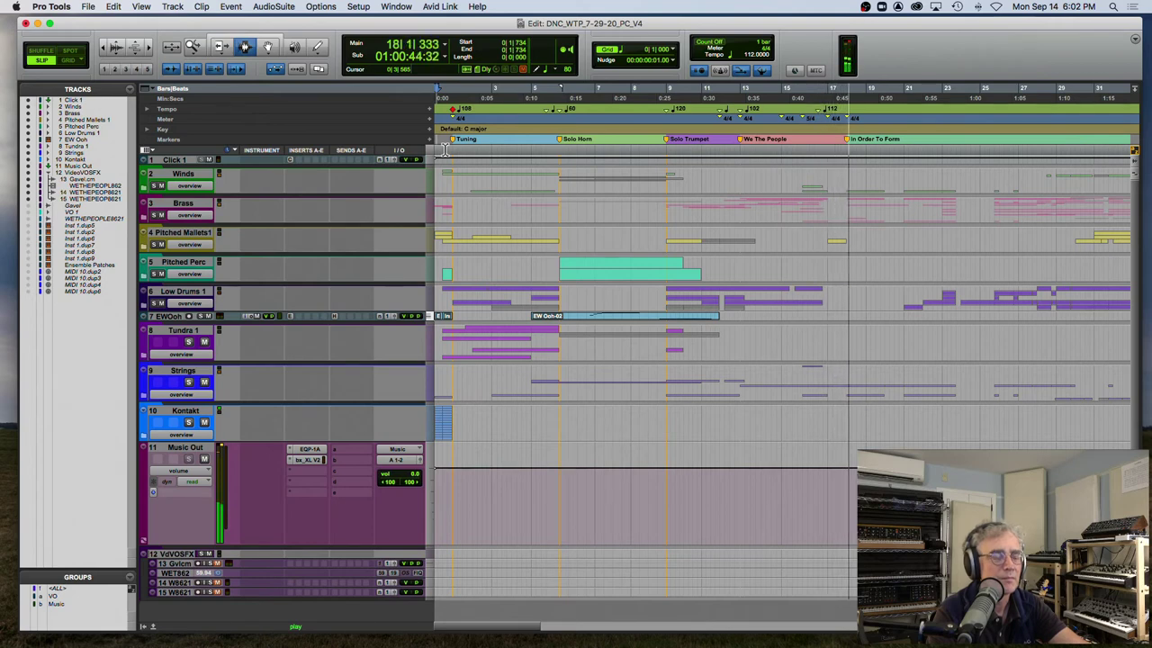
key(super+bracketleft)
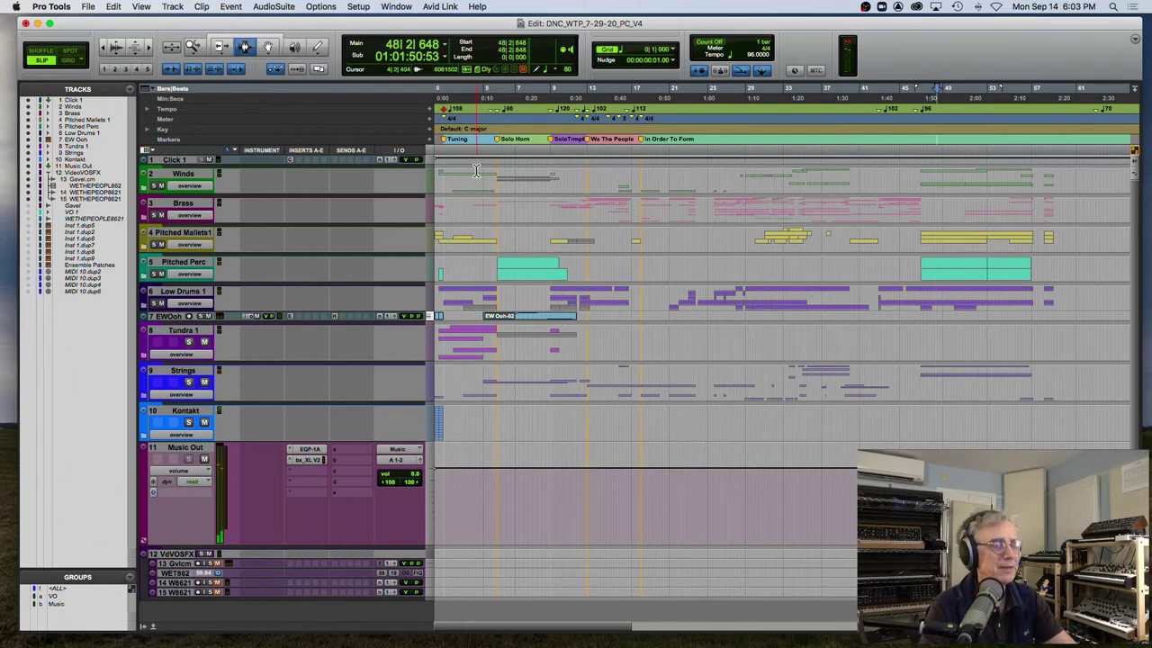
scroll(500, 177, right, 10)
scroll(482, 209, left, 10)
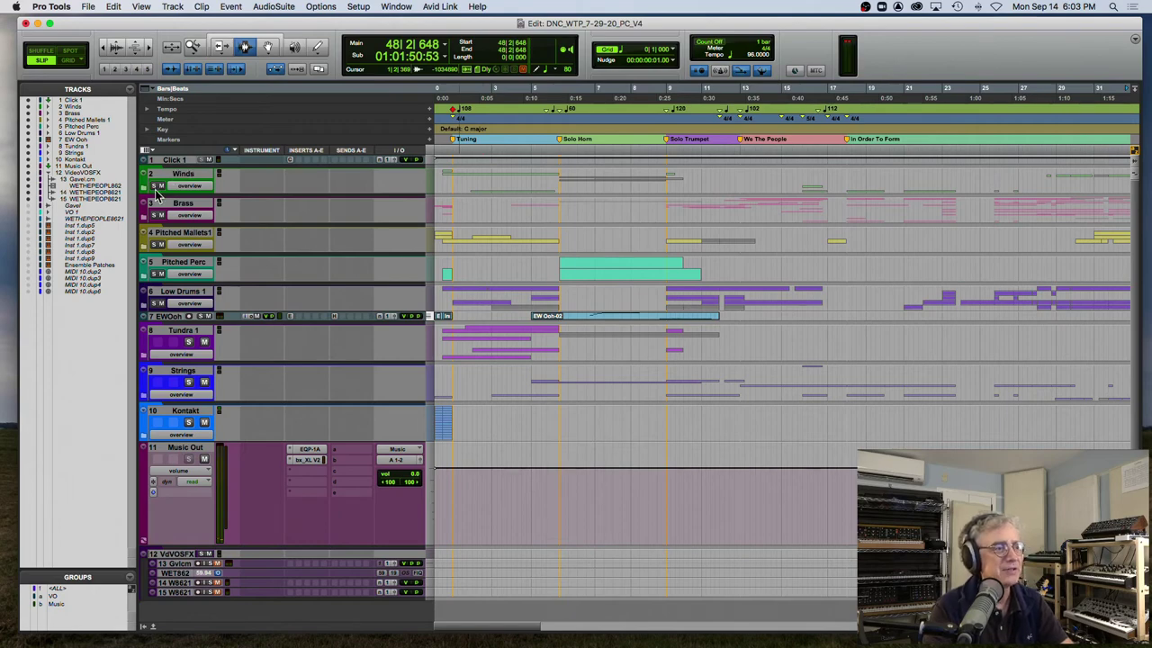
Make the Winds folder track taller and expand the Winds and Brass folders to show their member tracks
drag(162, 190, 171, 234)
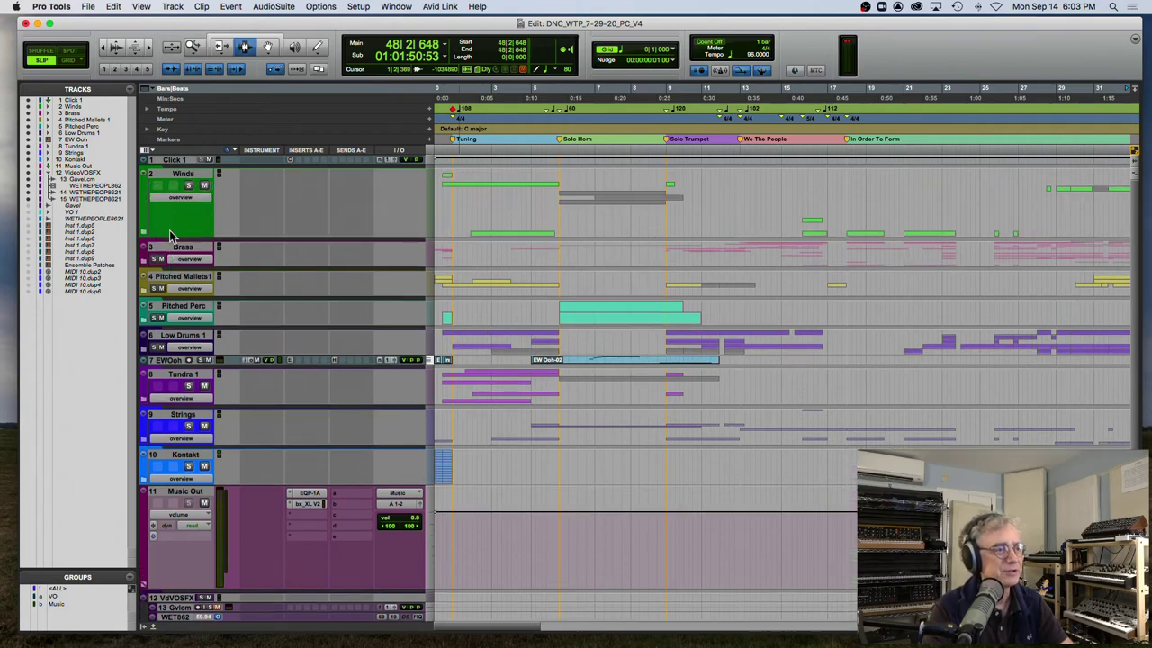
click(145, 228)
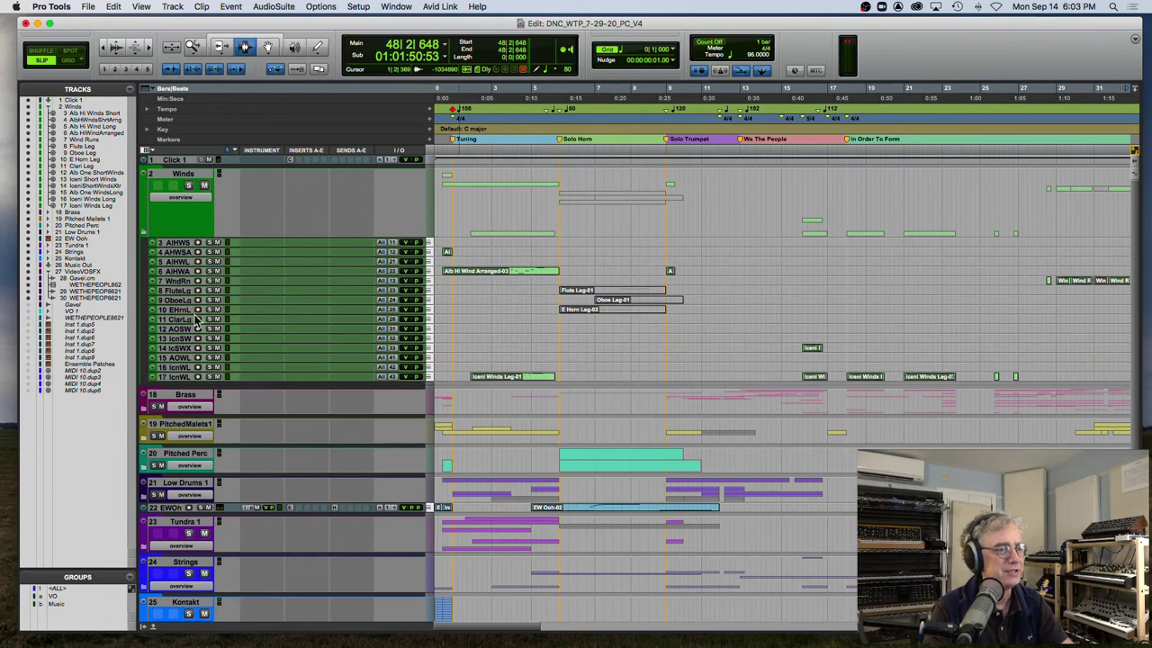
click(146, 409)
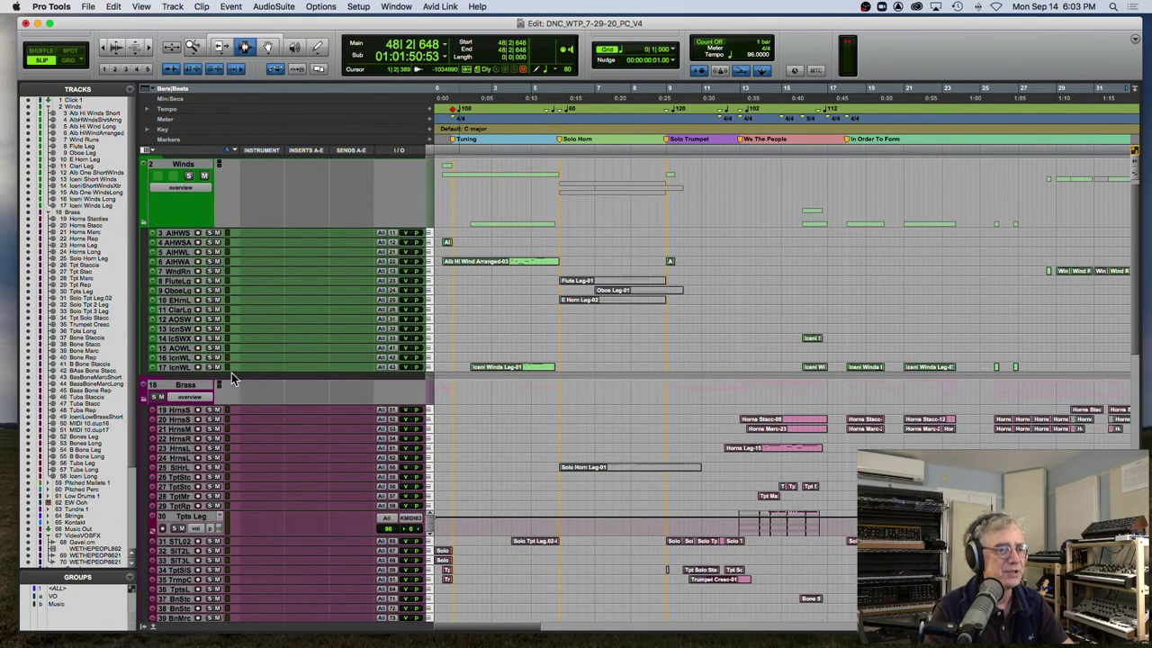
Switch the Tpts Leg track's view to clips
scroll(231, 372, down, 3)
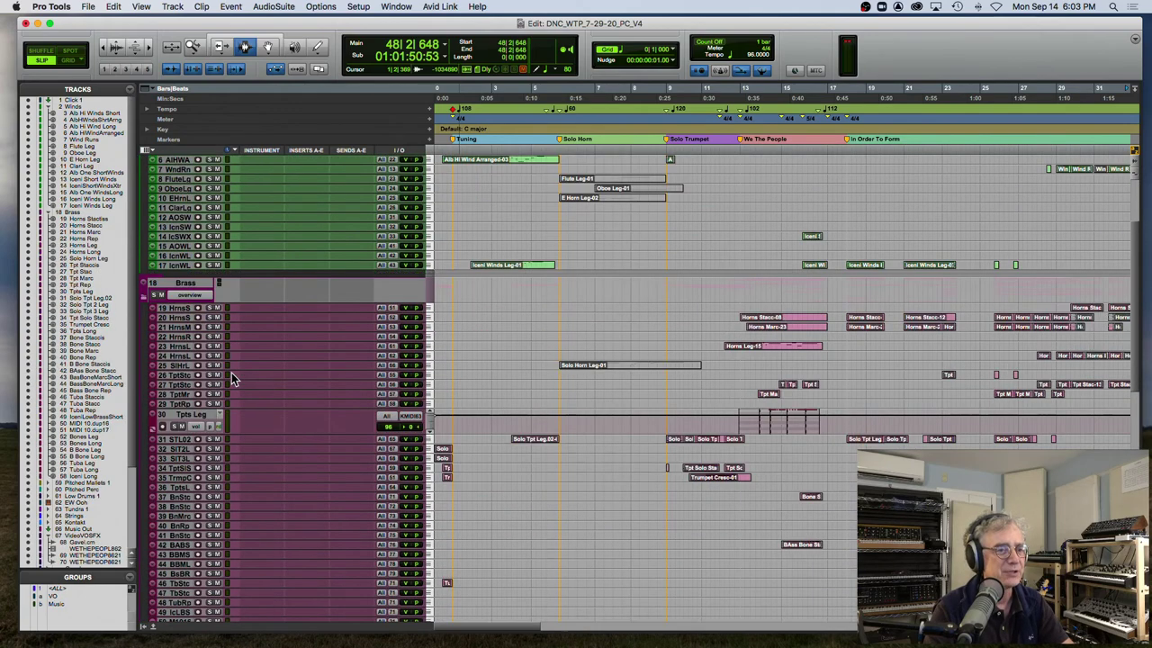
click(190, 424)
click(202, 411)
Expand the Pitched Mallets 1, Pitched Perc and Low Drums 1 folders to show their tracks
scroll(201, 415, down, 10)
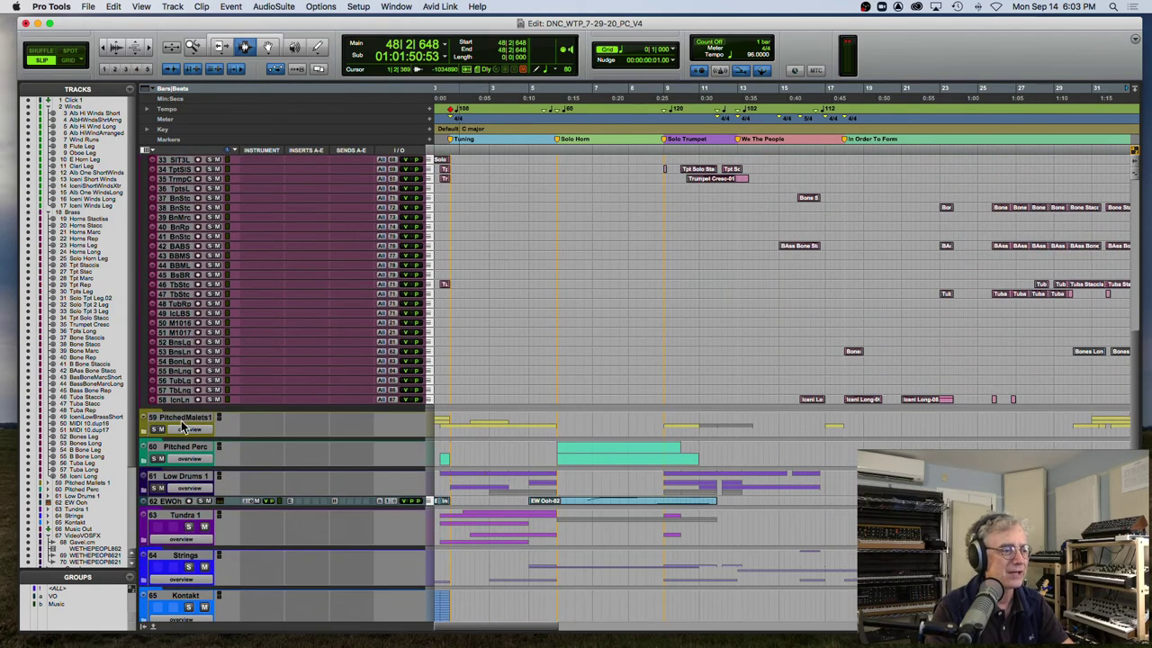
click(143, 430)
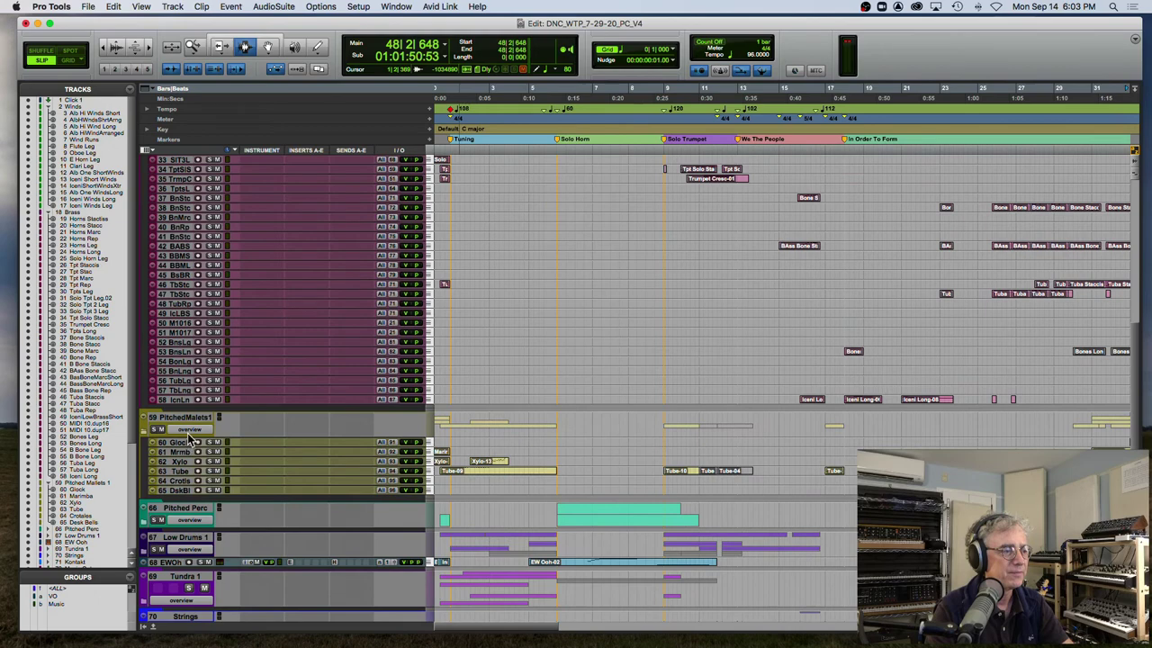
scroll(184, 364, down, 8)
click(147, 302)
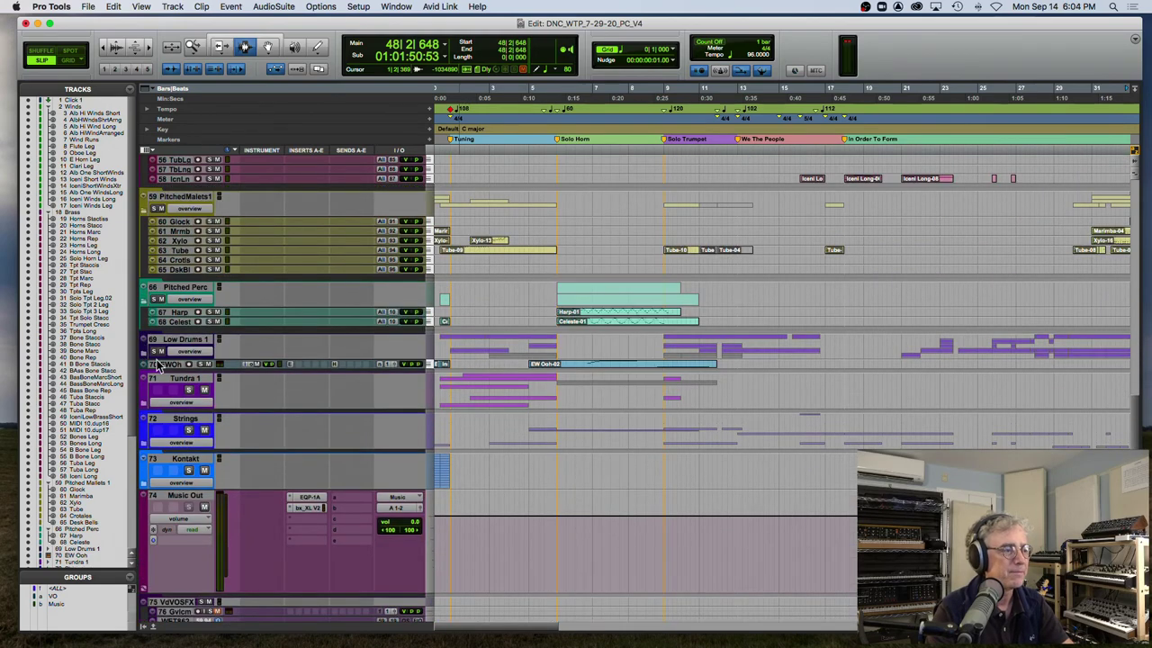
click(146, 357)
scroll(173, 396, down, 2)
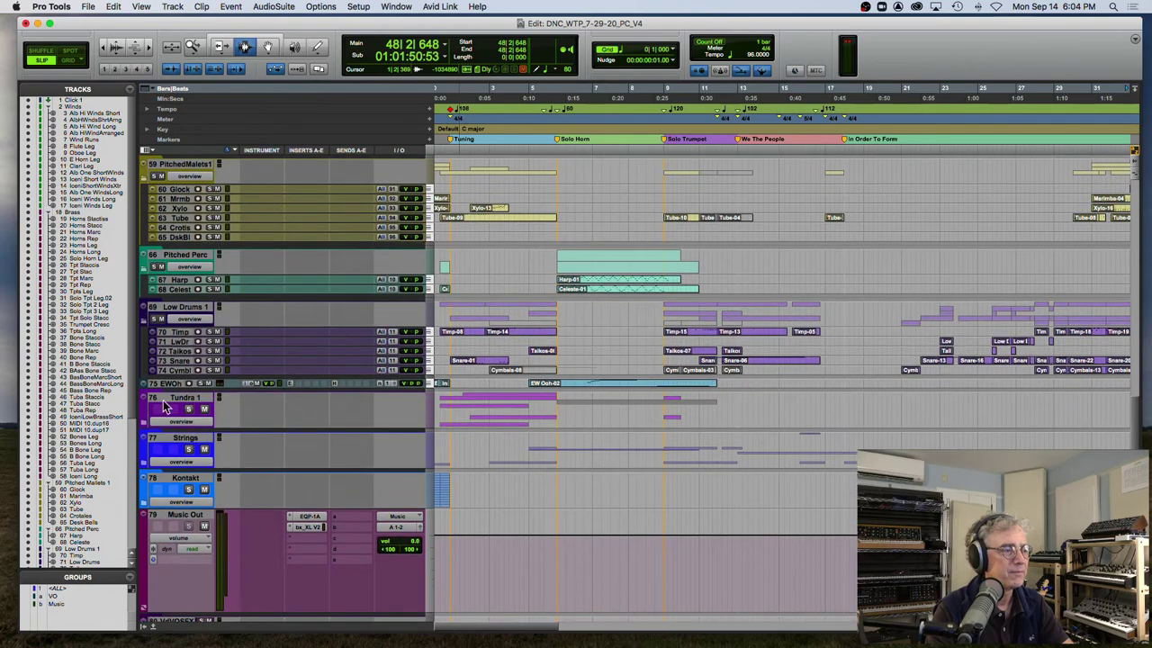
Make the EW Ooh track taller and expand the Tundra 1, Strings and Kontakt folders
drag(164, 400, 168, 421)
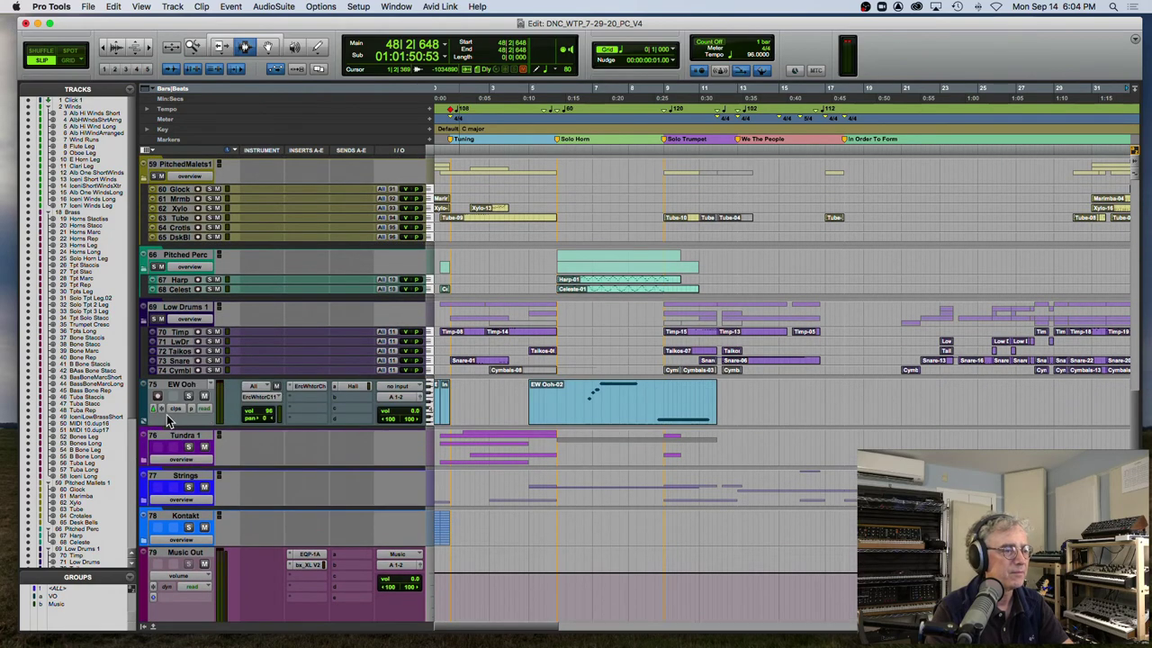
click(142, 463)
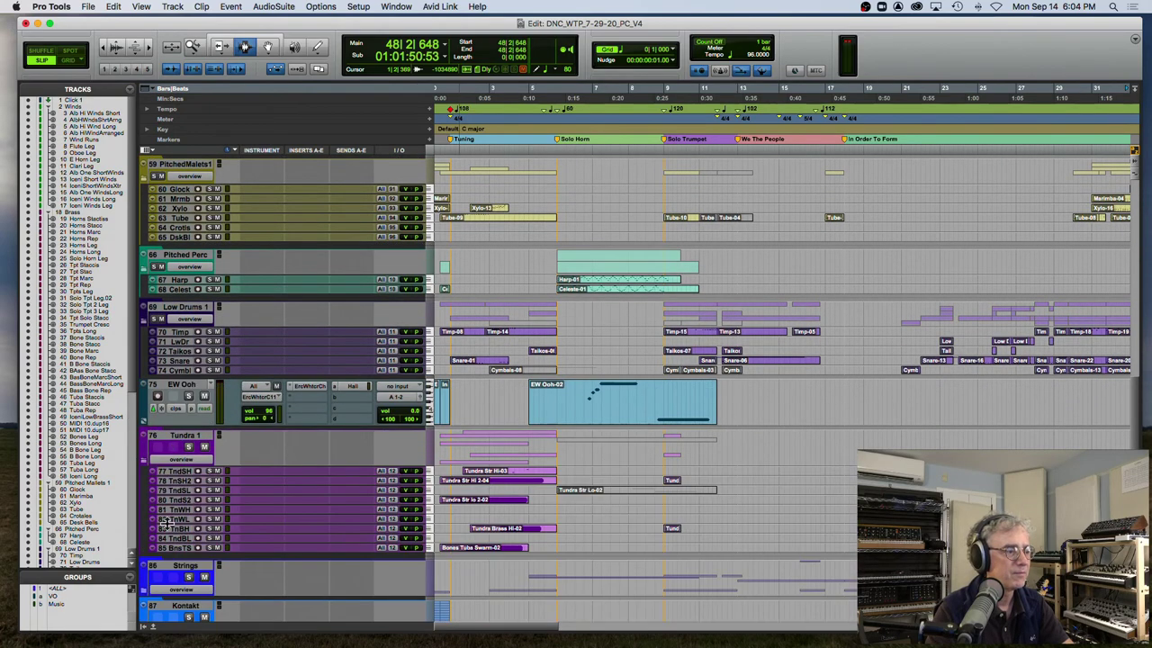
scroll(168, 529, down, 5)
click(144, 419)
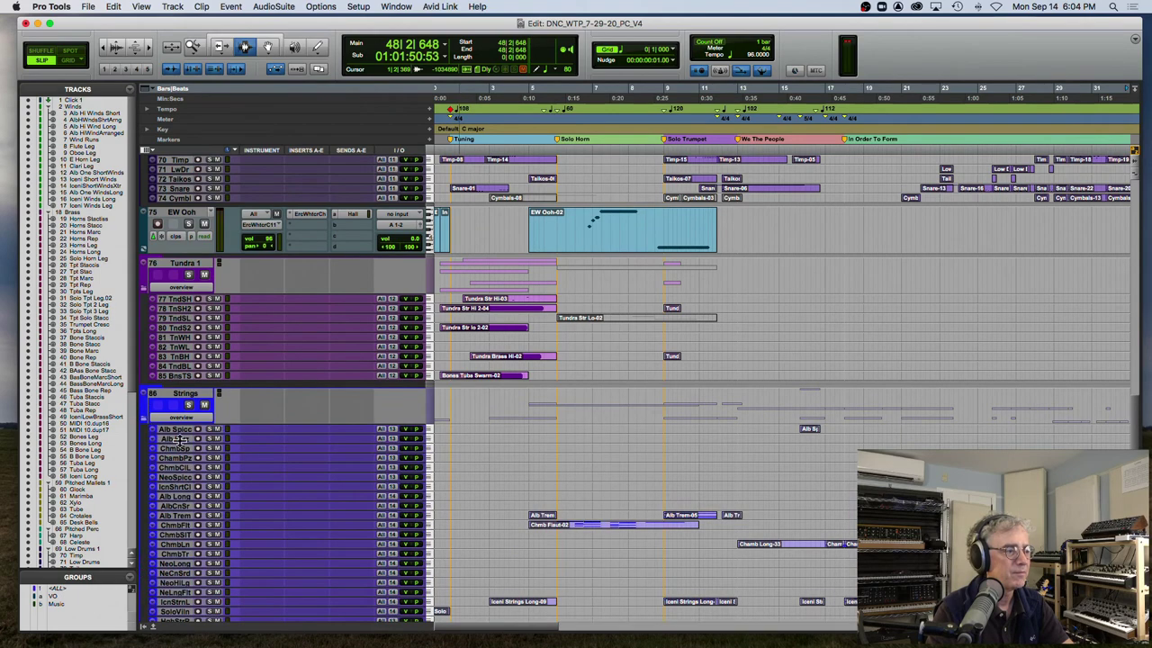
scroll(177, 473, down, 2)
scroll(177, 469, down, 6)
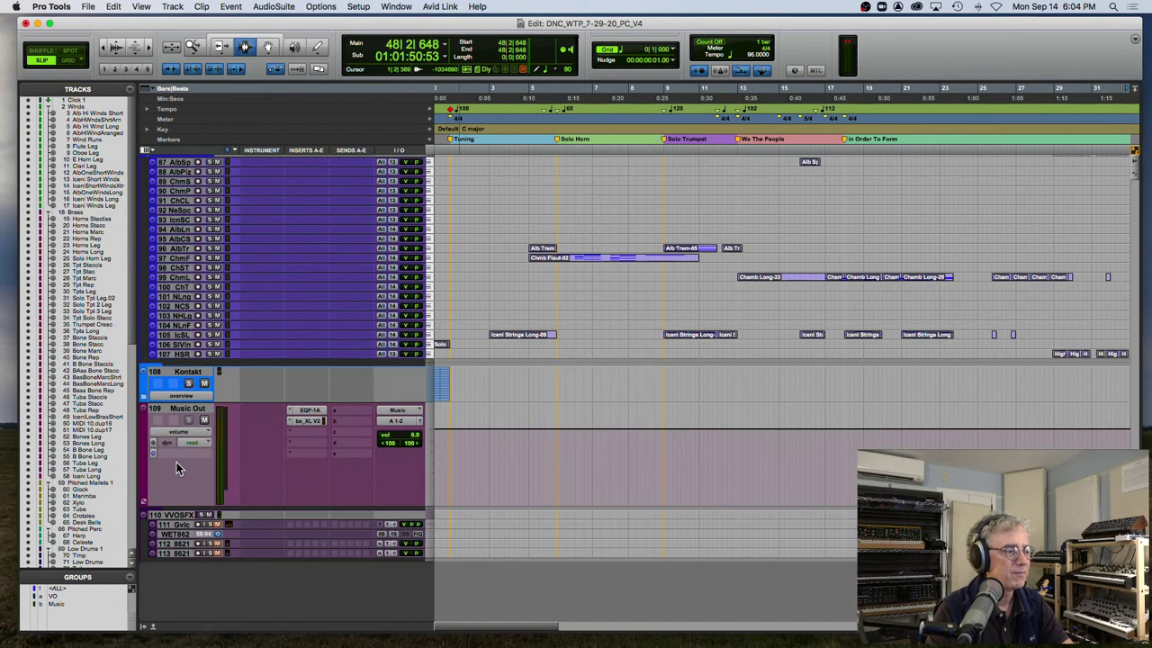
click(144, 397)
Look through the complete track list and the expanded orchestral folders from Kontakt back up to Winds
scroll(243, 412, down, 6)
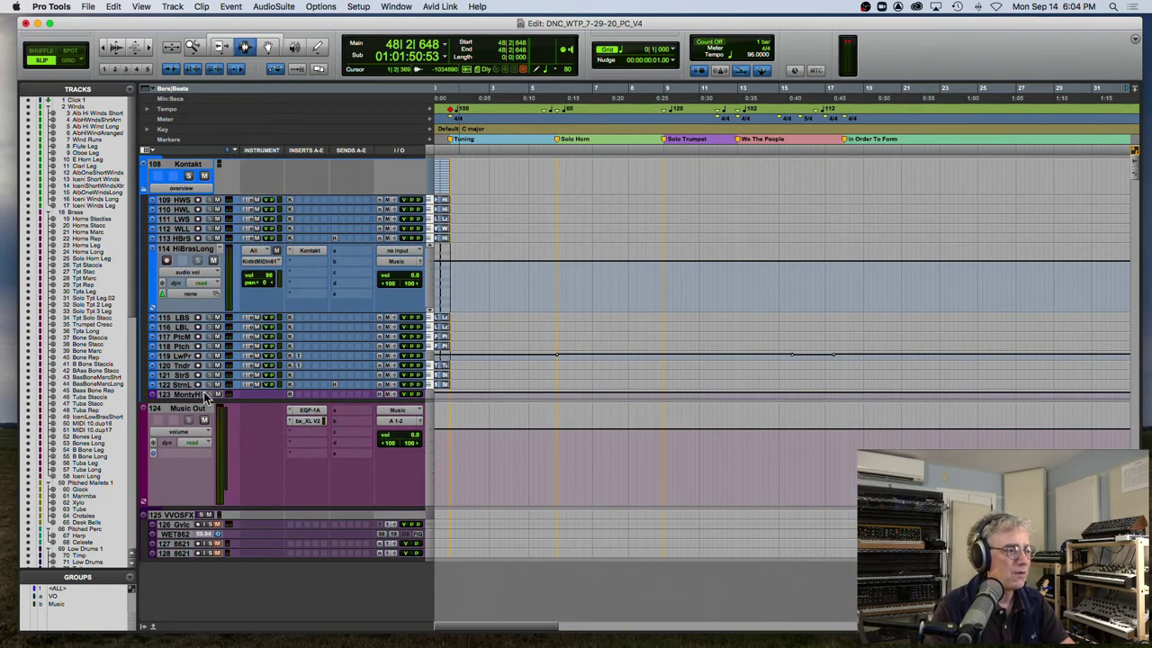
scroll(94, 416, down, 15)
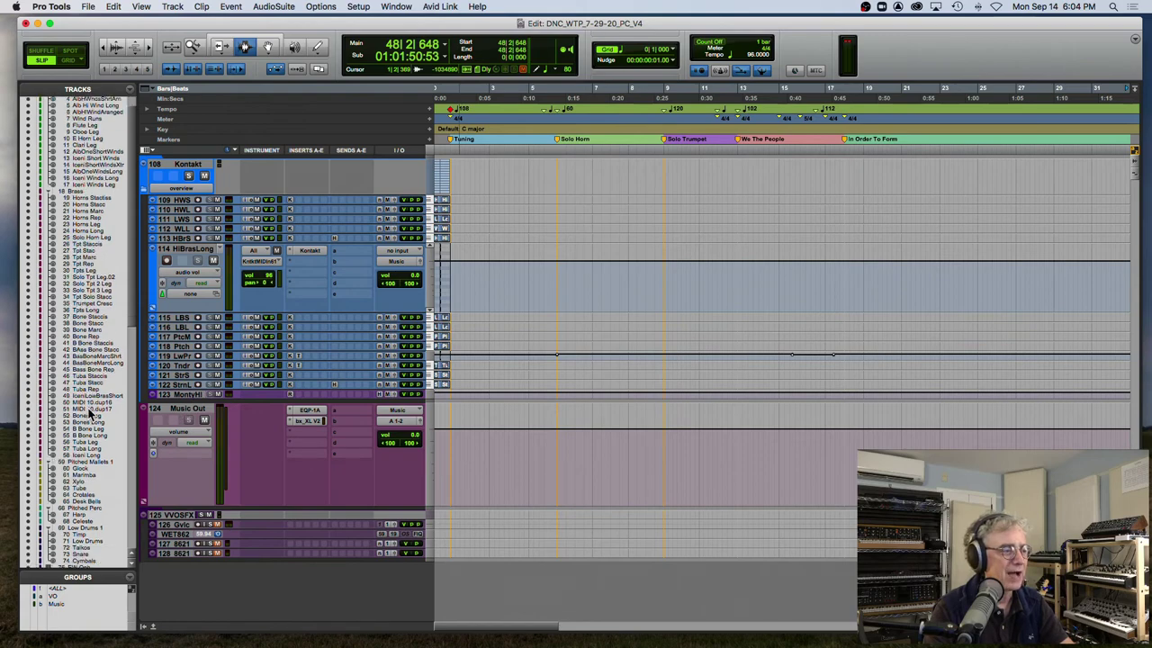
scroll(92, 416, up, 3)
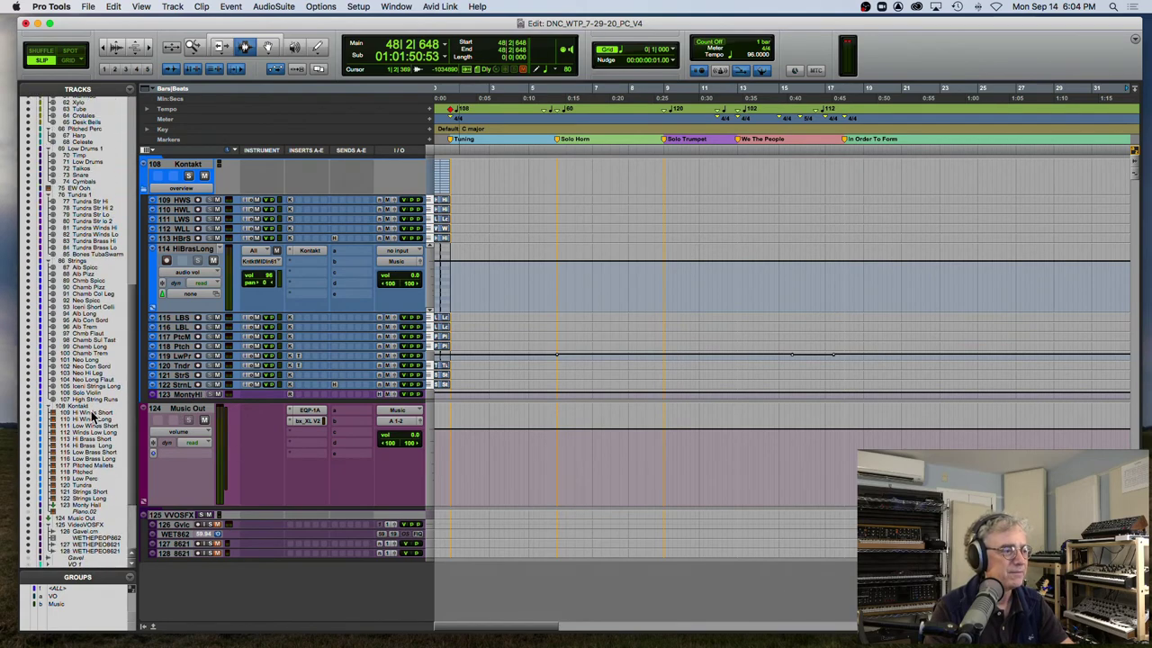
scroll(187, 411, up, 20)
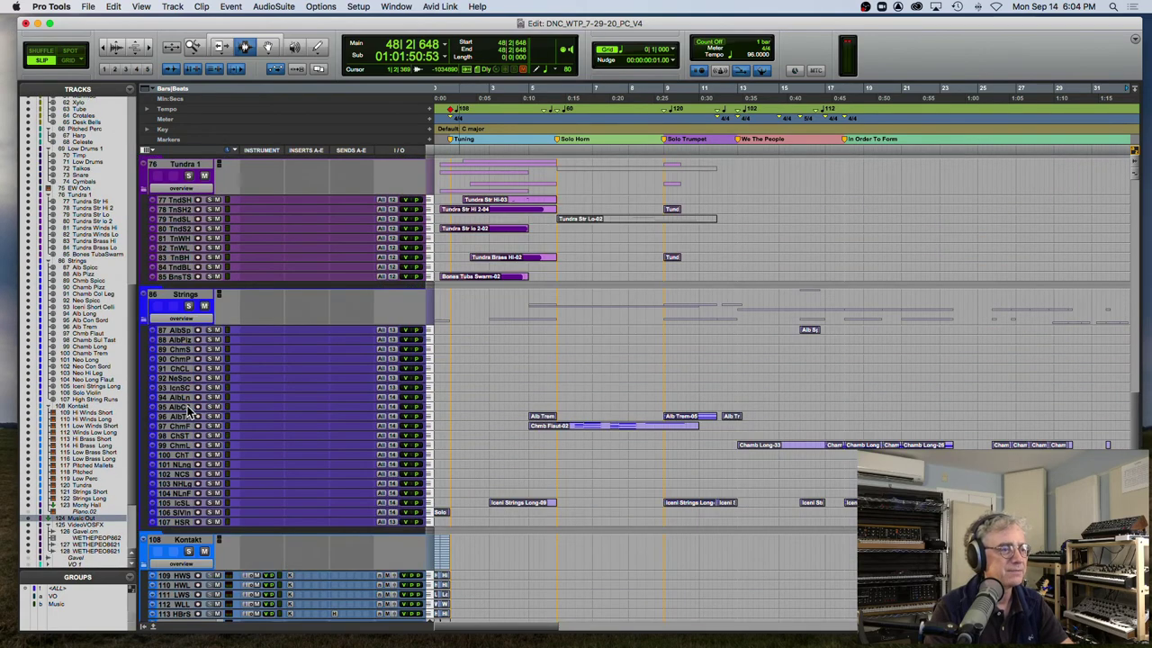
scroll(189, 412, left, 1)
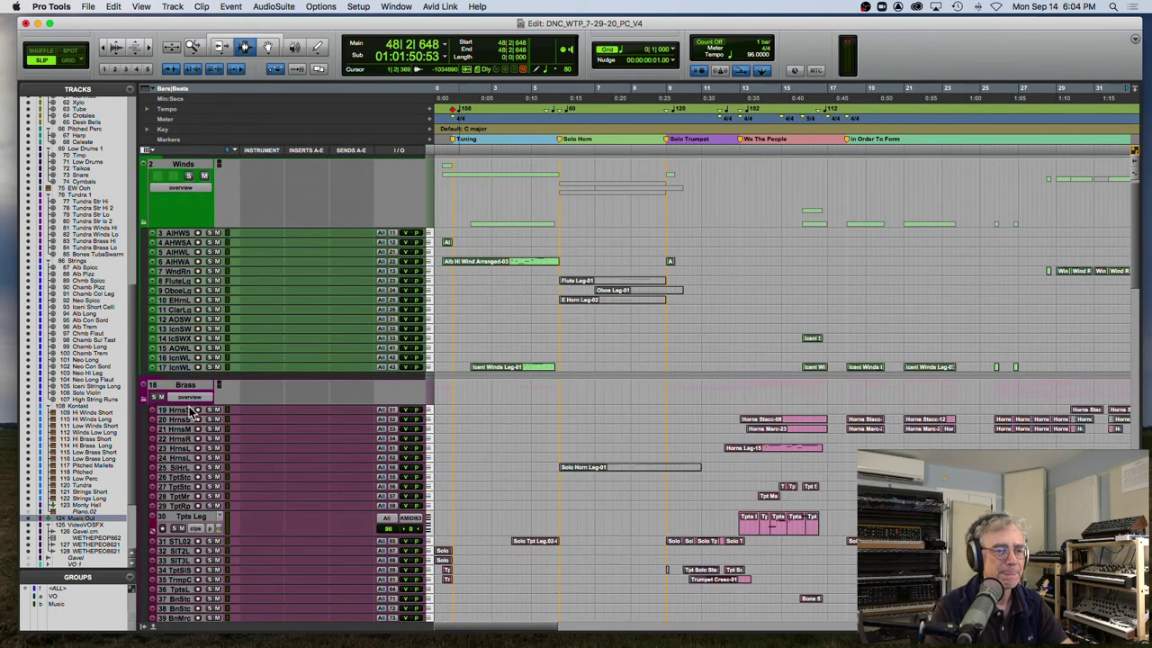
Look through the clips on the Winds, Brass and Pitched Mallets tracks along the session timeline
scroll(585, 415, right, 10)
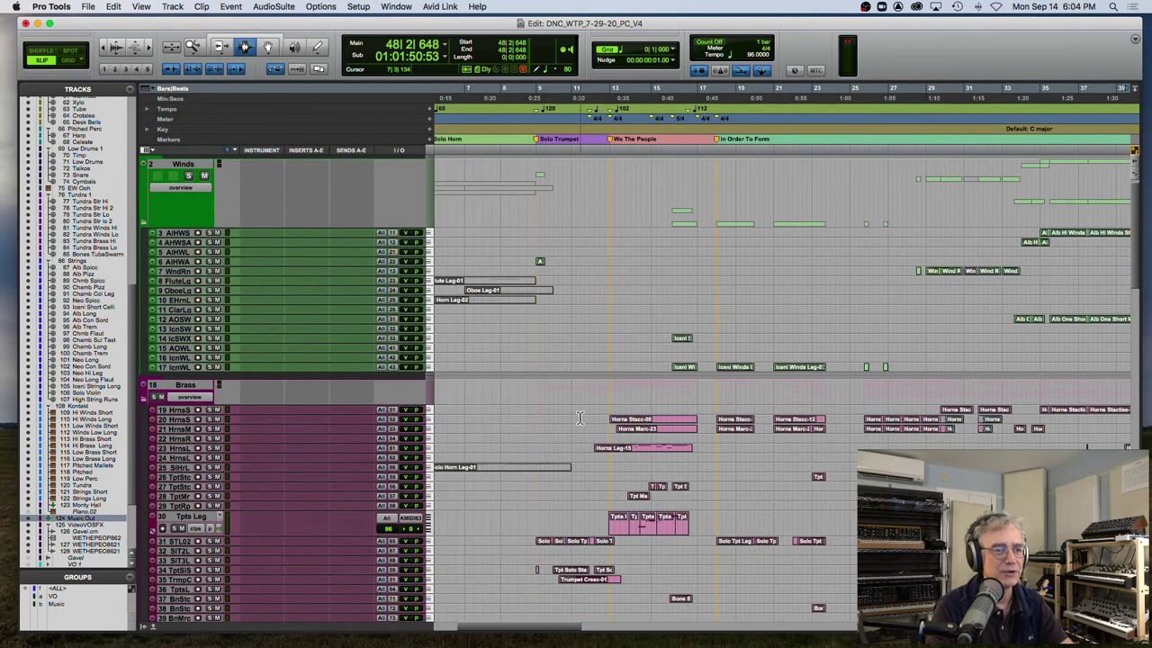
scroll(579, 415, left, 8)
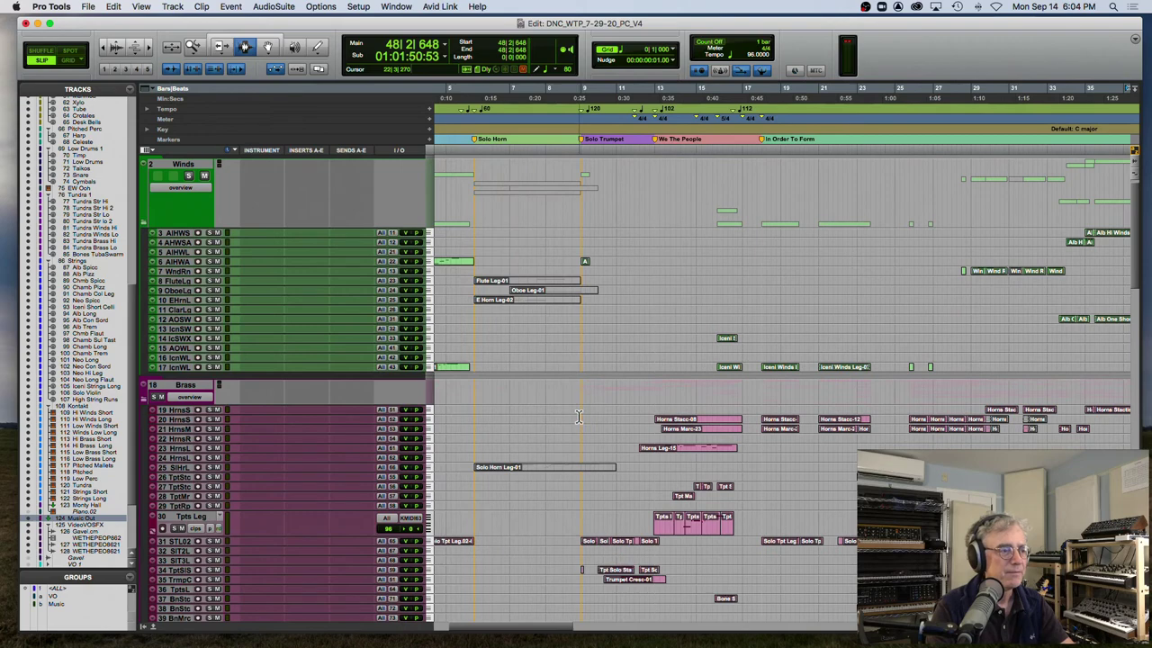
scroll(579, 416, down, 10)
scroll(578, 415, right, 8)
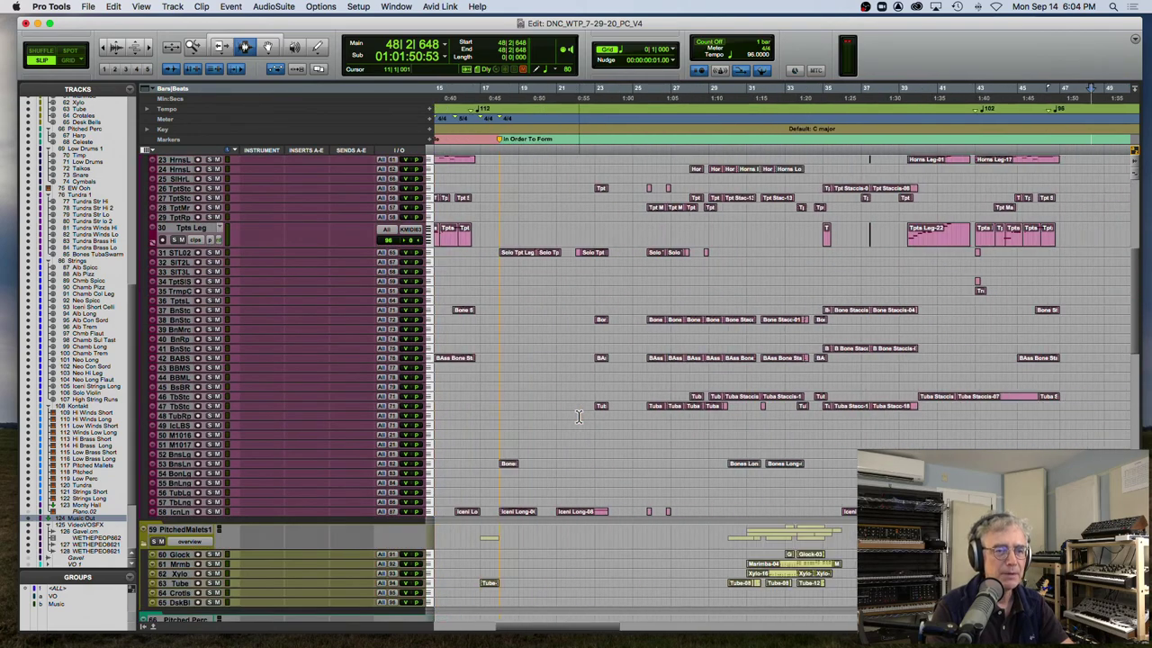
scroll(579, 416, right, 9)
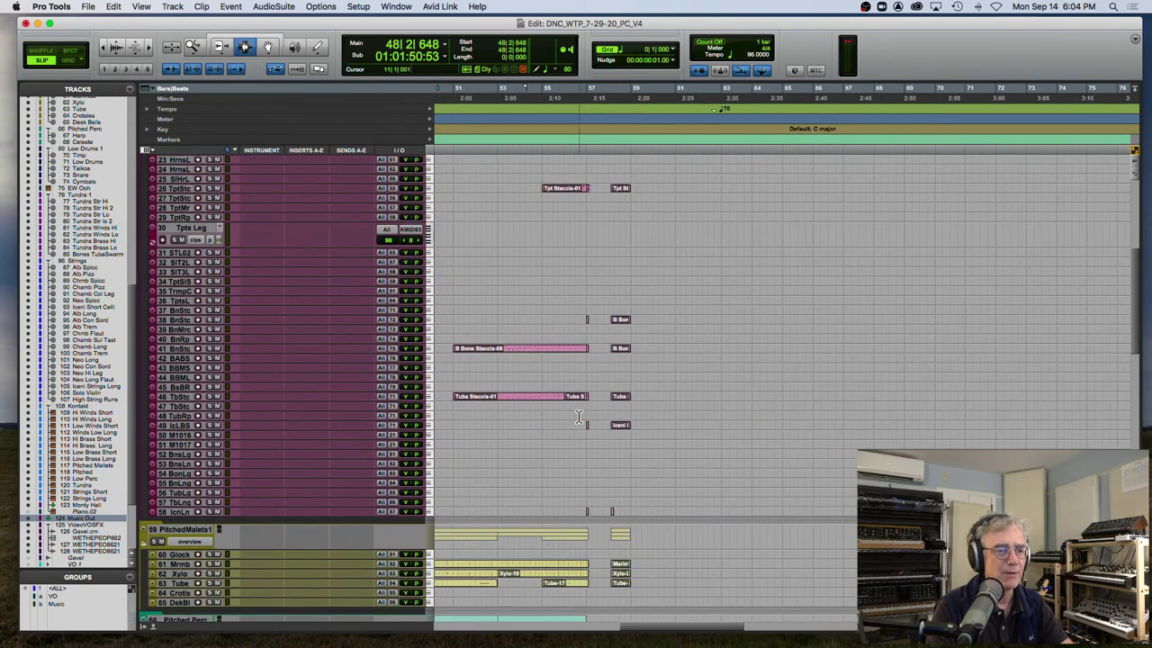
scroll(579, 416, left, 20)
scroll(575, 416, up, 10)
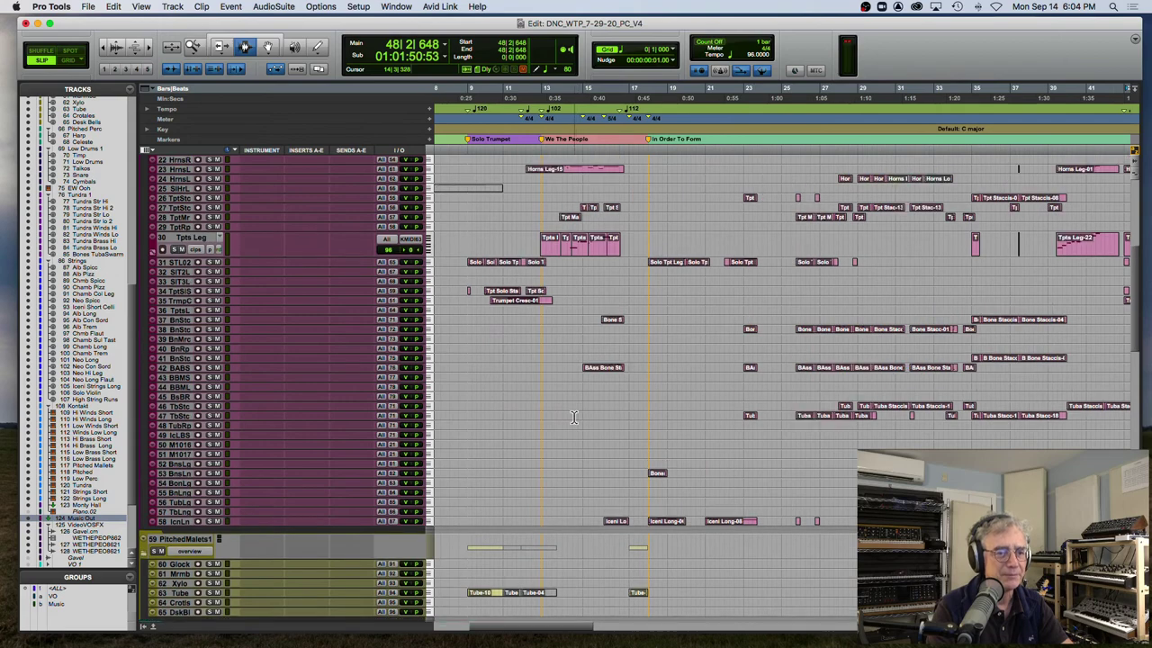
scroll(573, 417, up, 5)
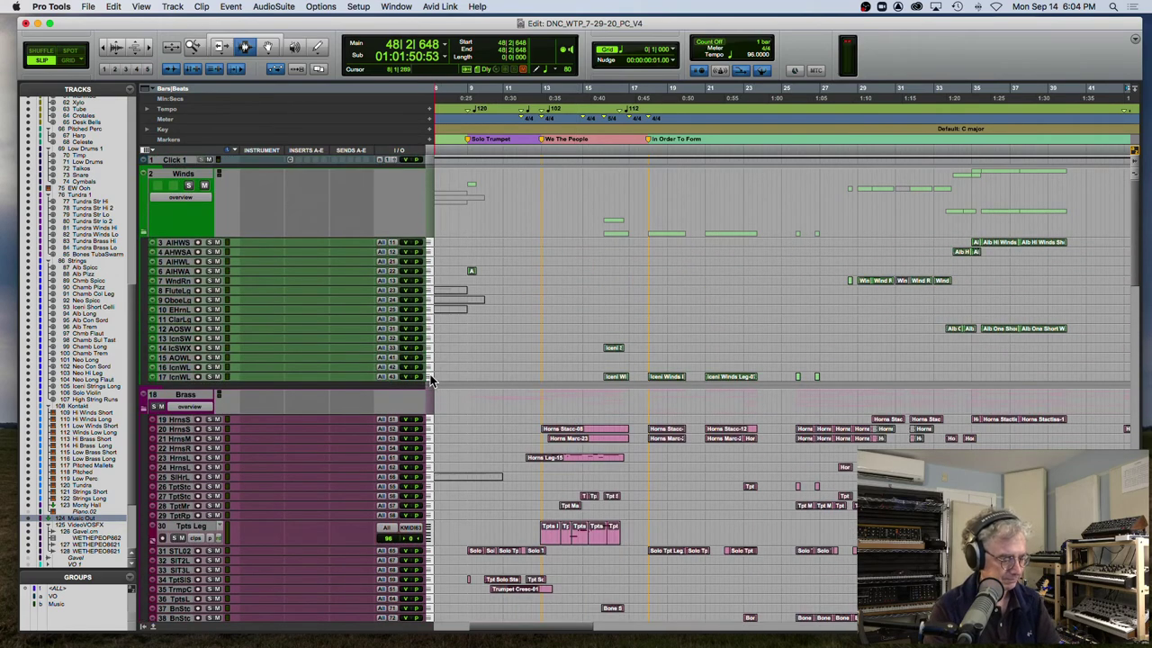
Close the DNC_WTP_7-29-20_PC_V4 session and save its changes
key(super+shift+w)
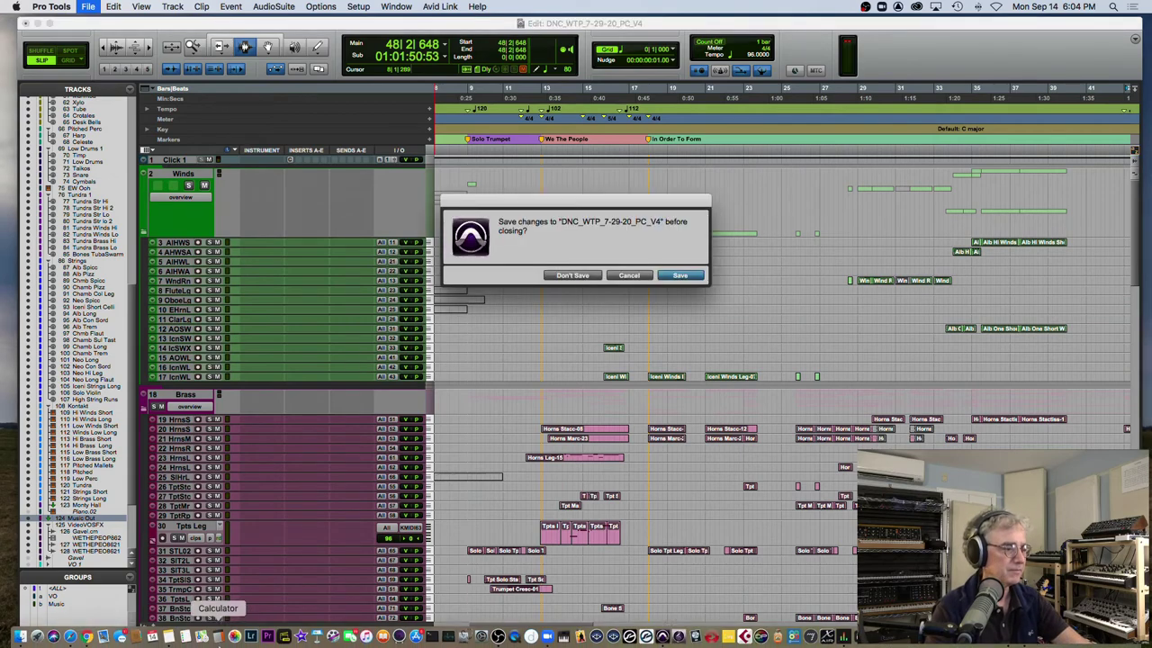
key(Return)
Switch to Safari, open YouTube and search for "Suzanne Ciani moog"
click(71, 637)
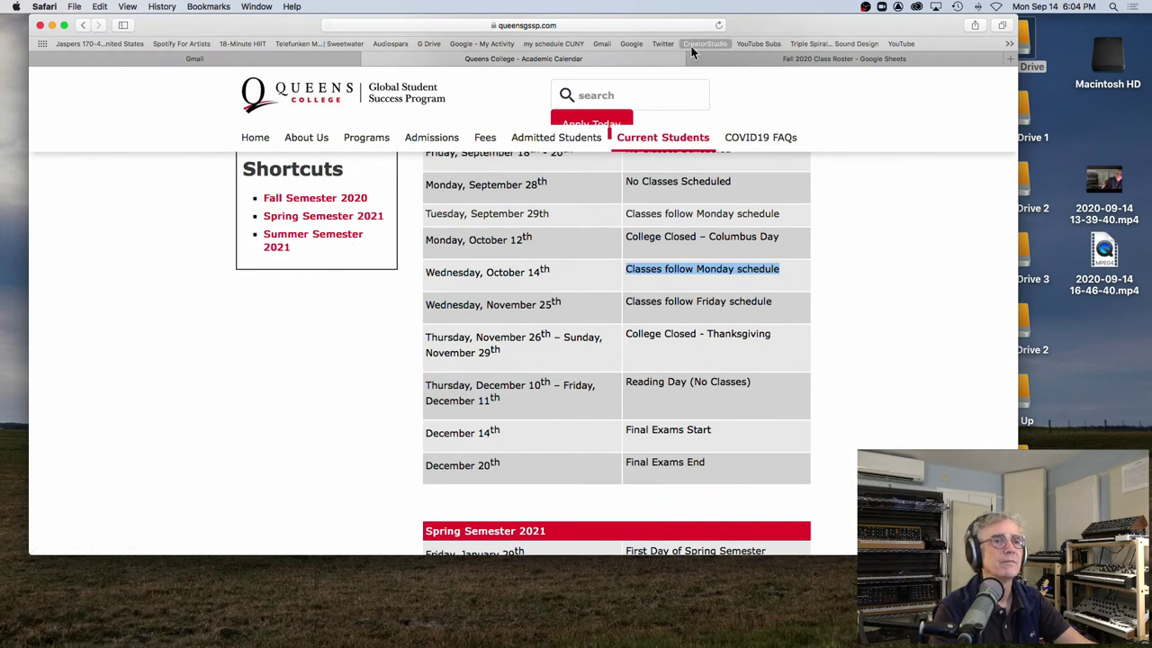
click(891, 47)
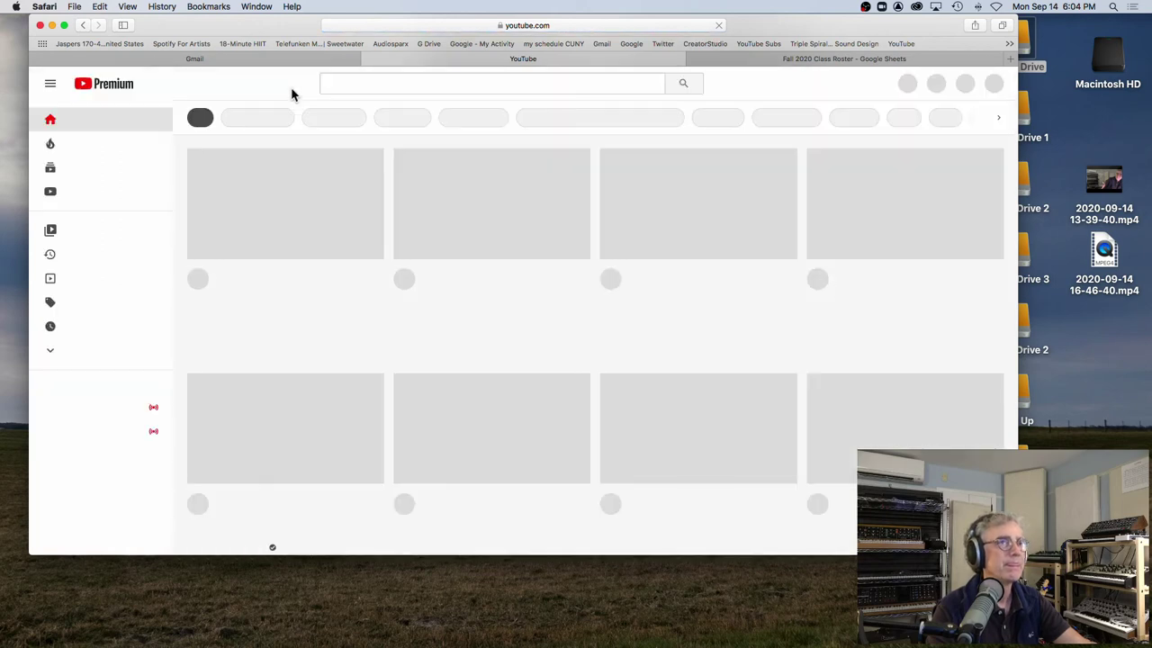
click(350, 83)
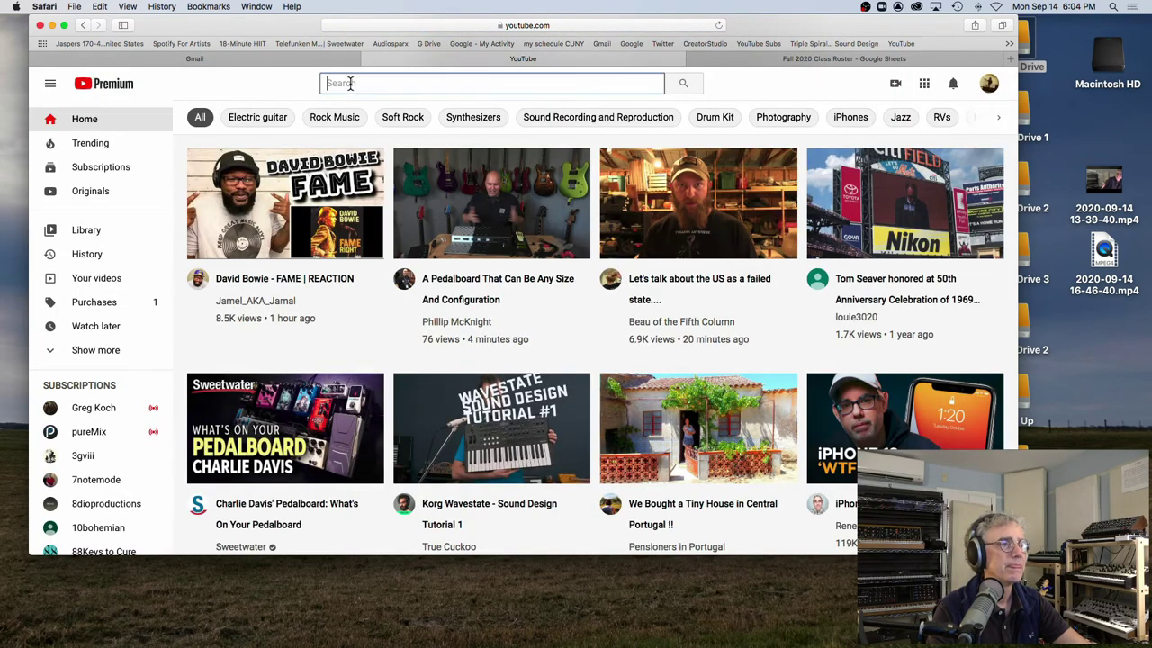
text(Suz)
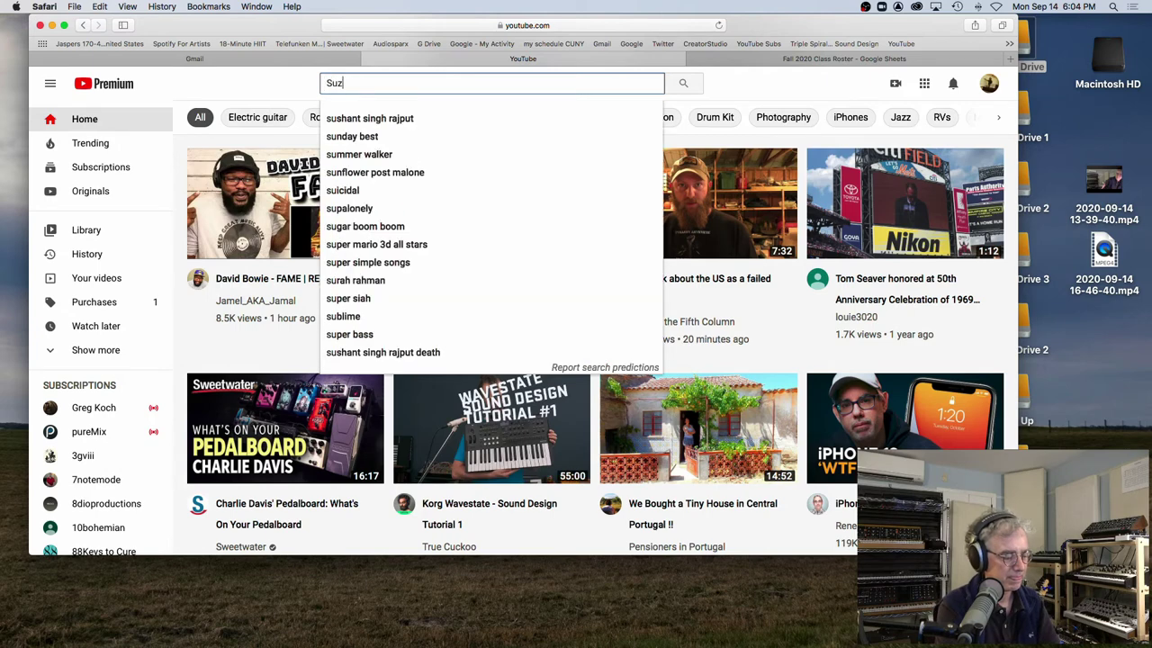
text(anne Ci)
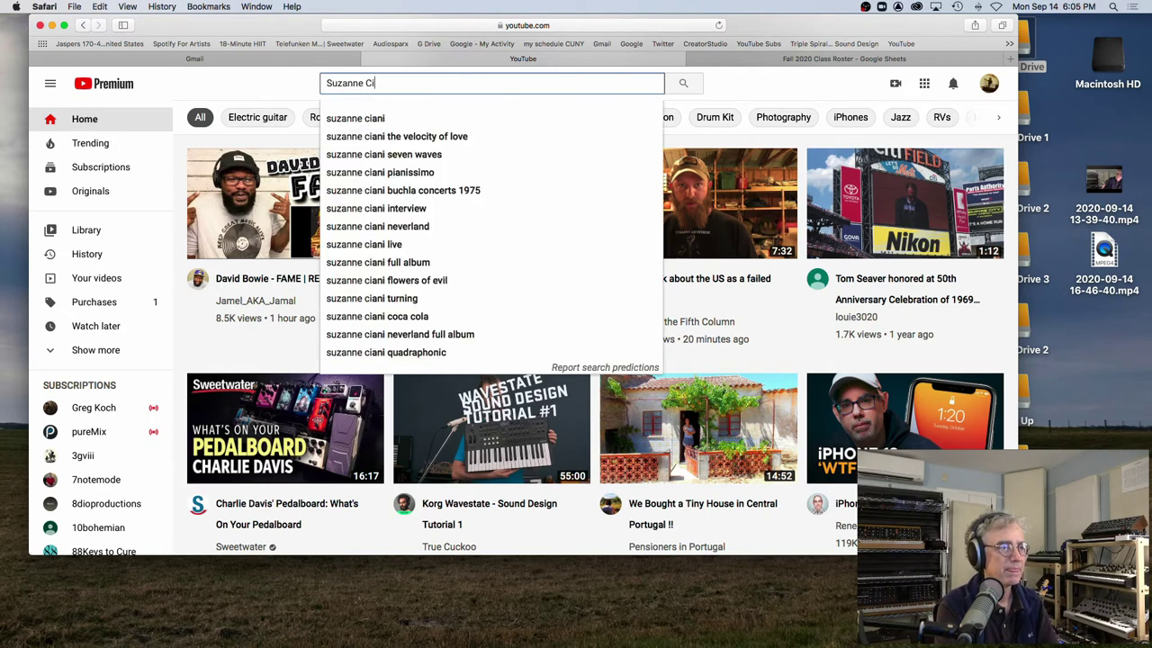
text(ani)
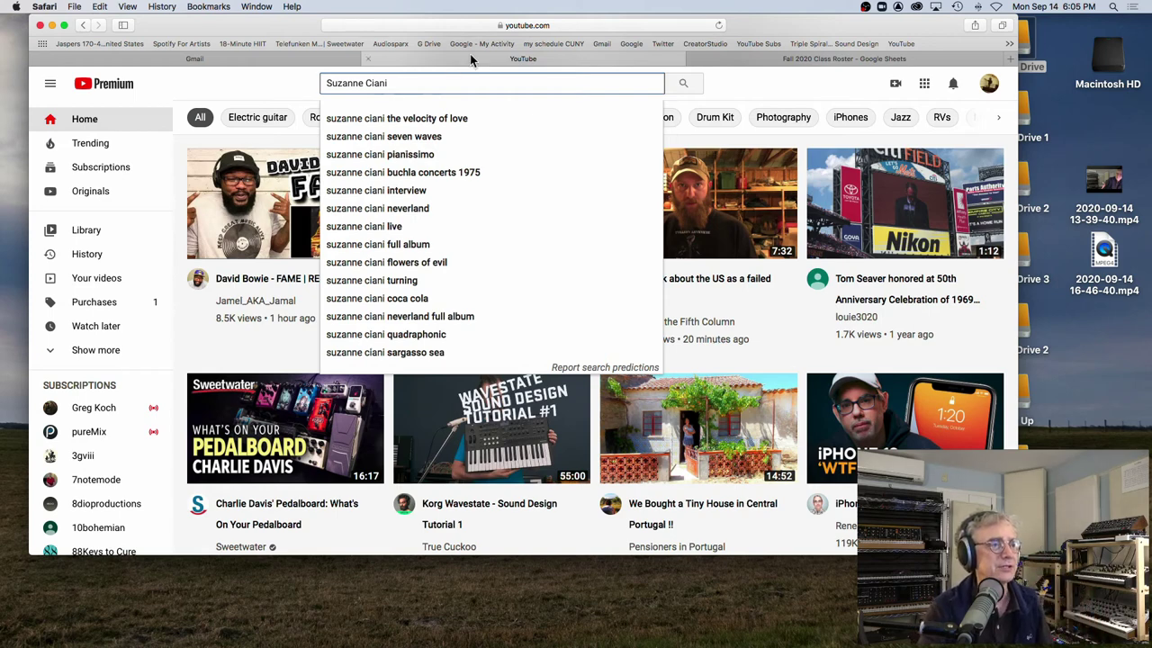
text(moo)
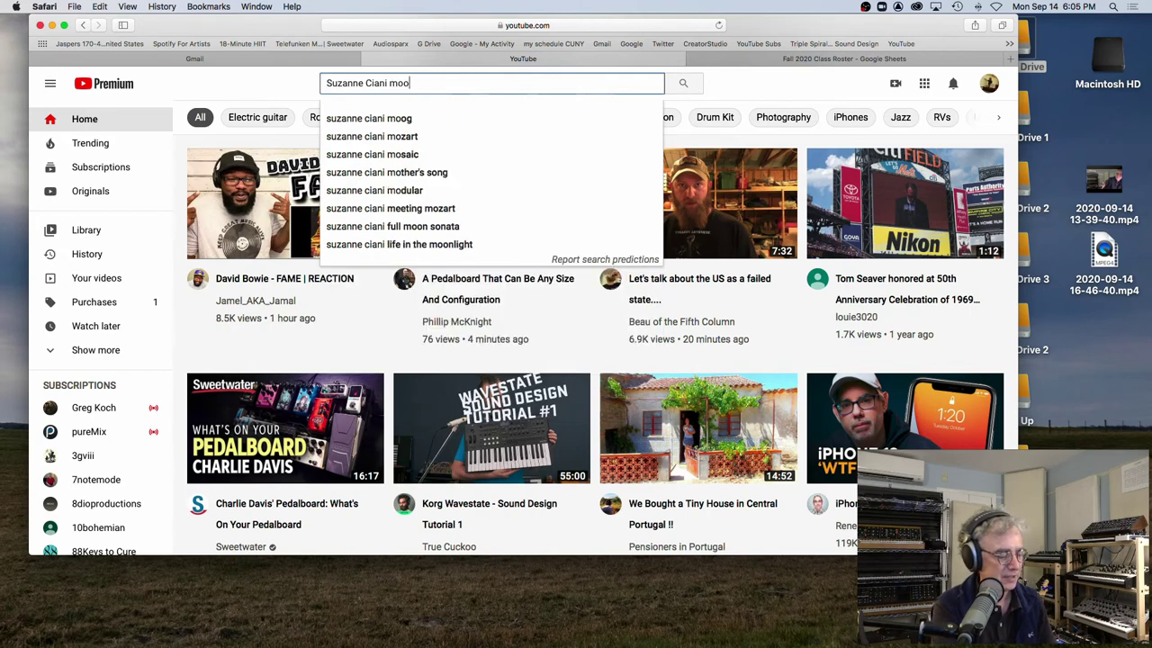
text(g)
key(Return)
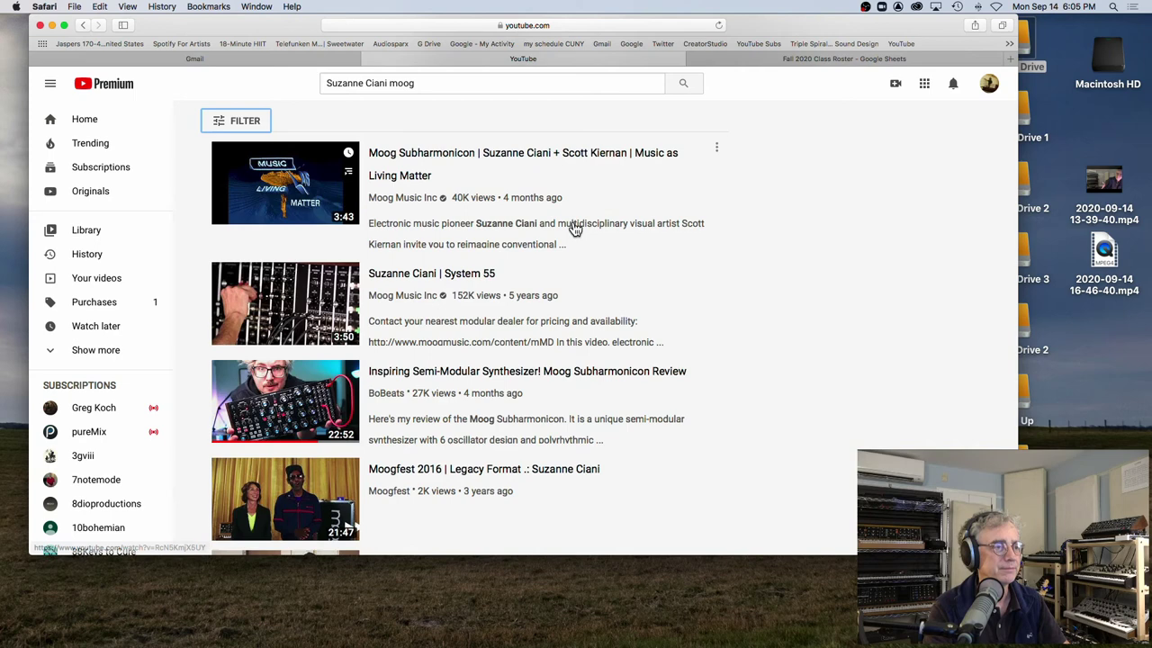
Open the "Suzanne Ciani | System 55" video, pause it and return it to 0:00
click(486, 272)
click(97, 464)
drag(87, 452, 73, 456)
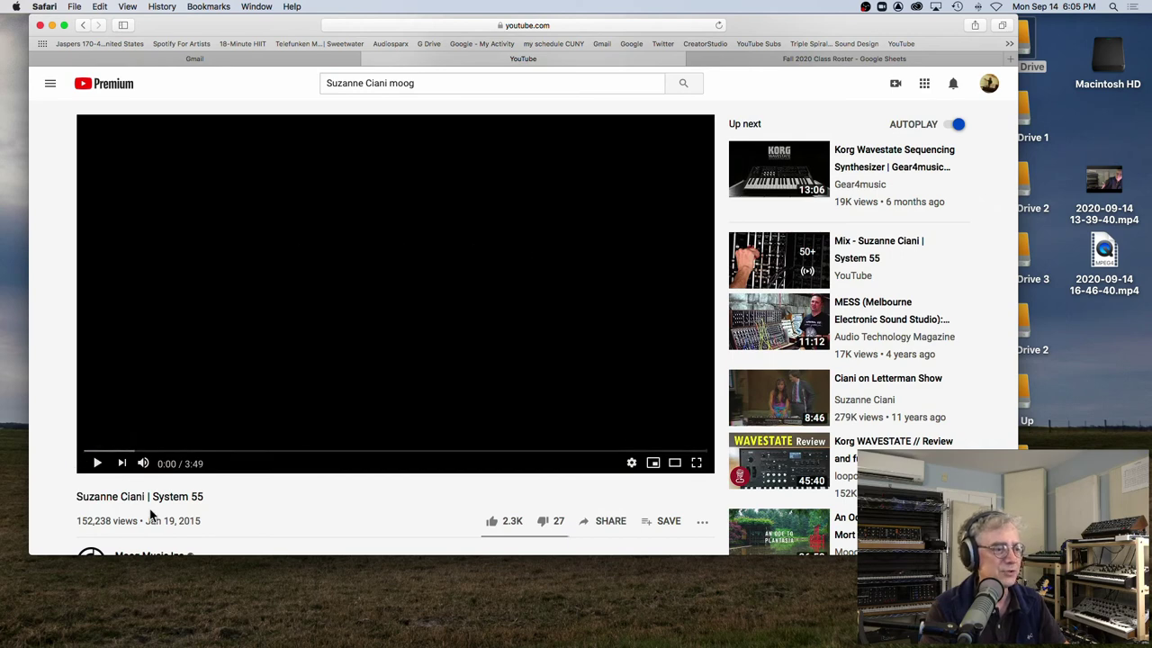